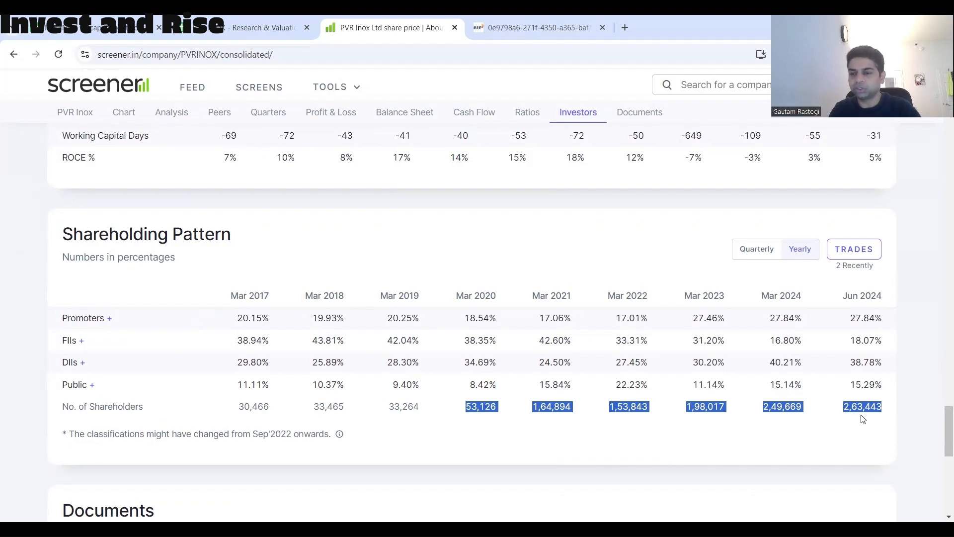
{"action": "left_click", "coordinate": [847, 437]}
{"action": "scroll", "coordinate": [847, 437], "scroll_direction": "up", "scroll_amount": 20}
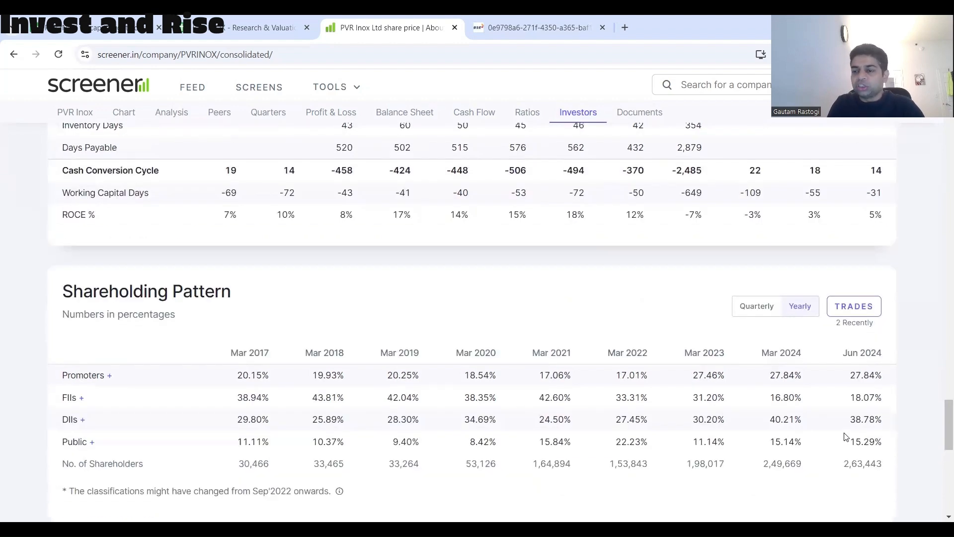
{"action": "scroll", "coordinate": [846, 437], "scroll_direction": "up", "scroll_amount": 7}
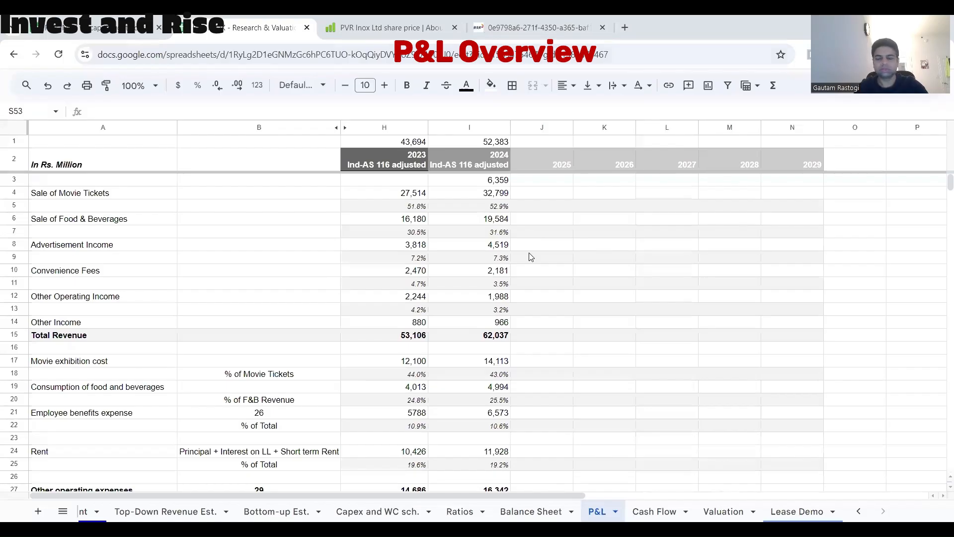
Step: Review the Ind-AS 116 adjusted 2023 and 2024 columns of the P&L sheet, down to the Rent row
{"action": "left_click", "coordinate": [530, 257]}
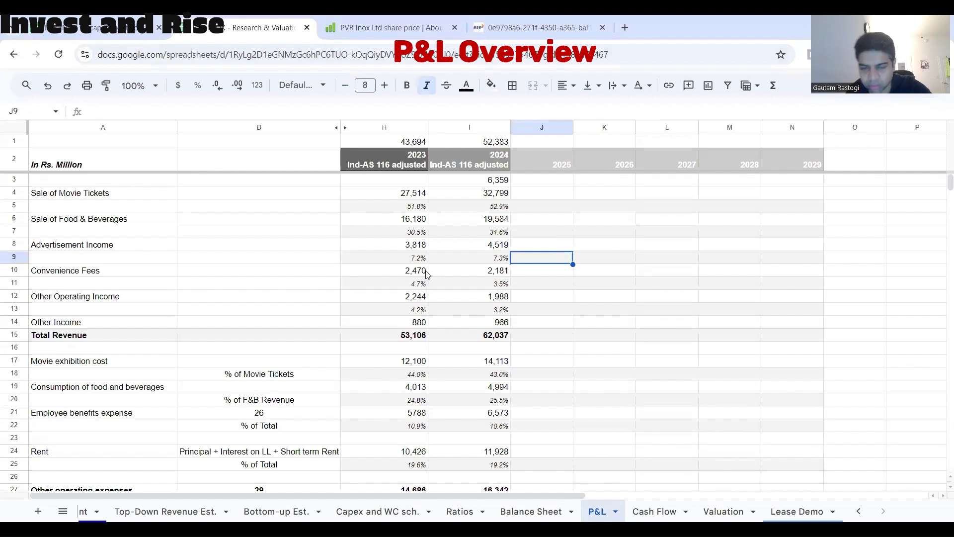
{"action": "left_click", "coordinate": [464, 347]}
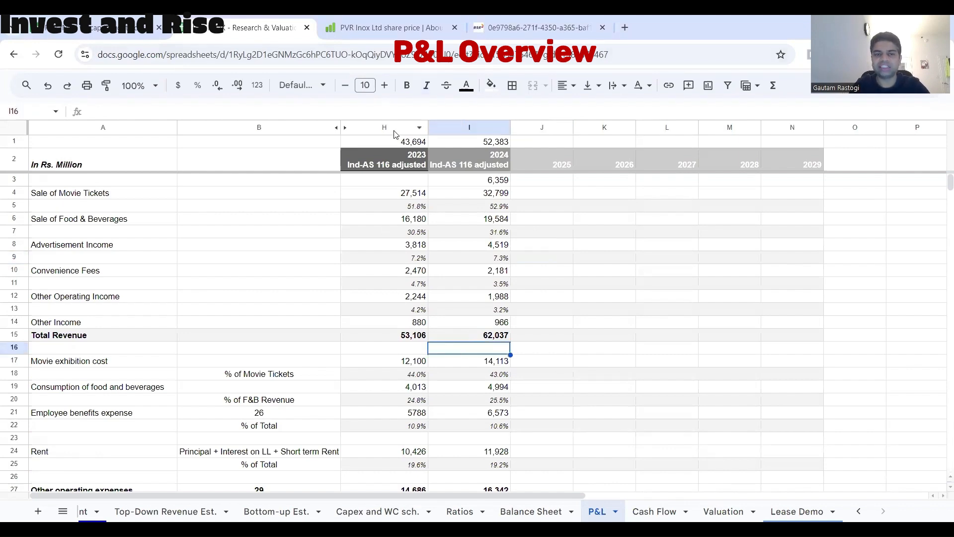
{"action": "left_click", "coordinate": [414, 124]}
{"action": "left_click_drag", "start_coordinate": [414, 123], "coordinate": [456, 119]}
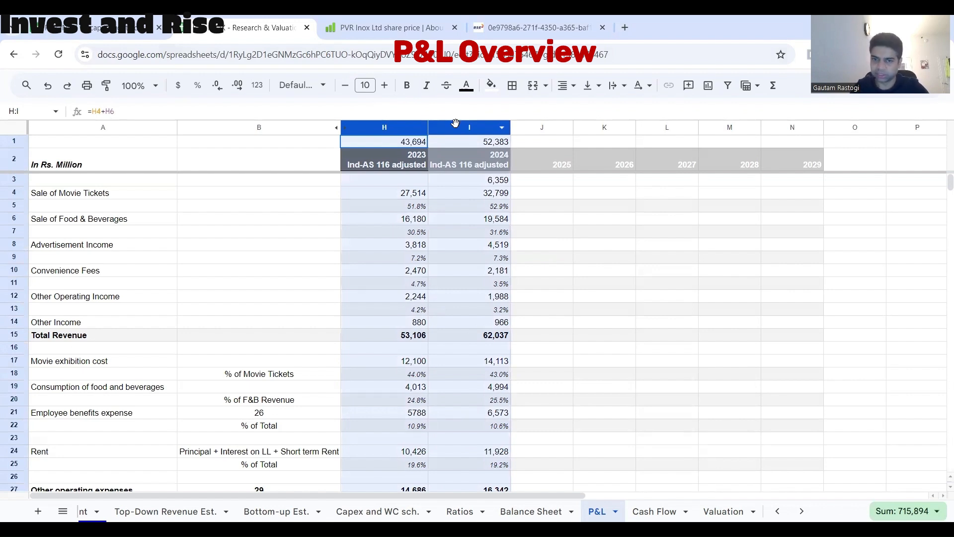
{"action": "scroll", "coordinate": [447, 284], "scroll_direction": "down", "scroll_amount": 2}
{"action": "scroll", "coordinate": [448, 284], "scroll_direction": "down", "scroll_amount": 1}
{"action": "left_click_drag", "start_coordinate": [414, 342], "coordinate": [466, 346]}
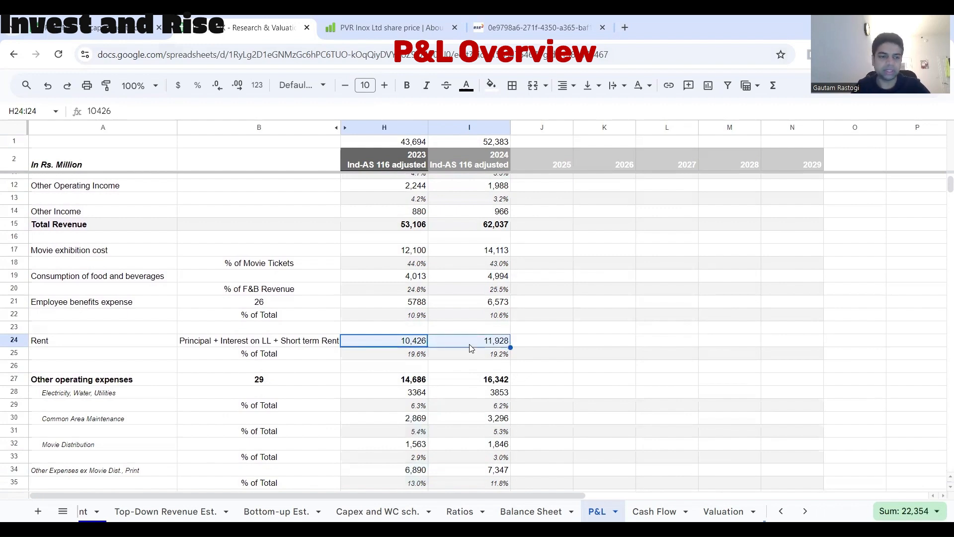
Step: Examine the EBITDA margins for 2023 and 2024 and inspect the formula behind the 2024 margin
{"action": "scroll", "coordinate": [470, 348], "scroll_direction": "down", "scroll_amount": 5}
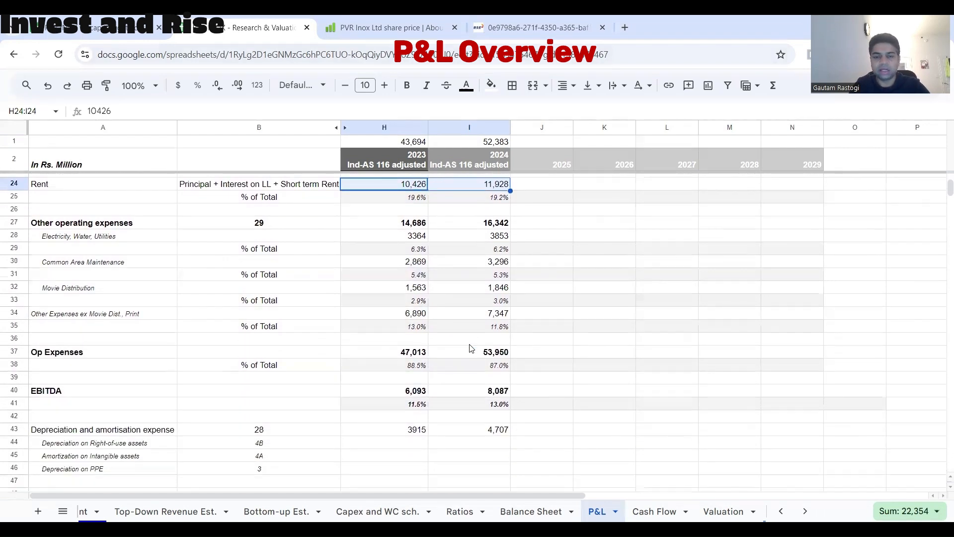
{"action": "left_click_drag", "start_coordinate": [409, 405], "coordinate": [485, 406]}
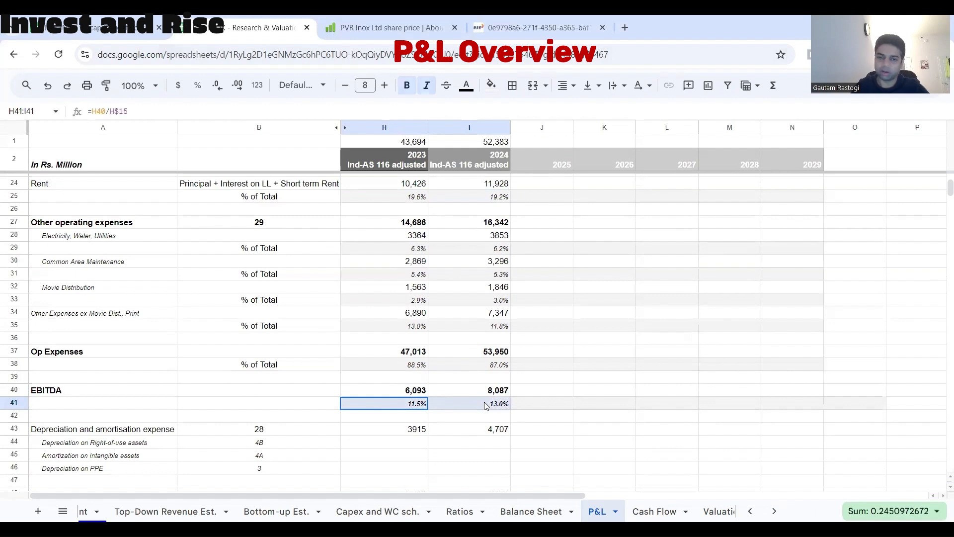
{"action": "left_click", "coordinate": [472, 262]}
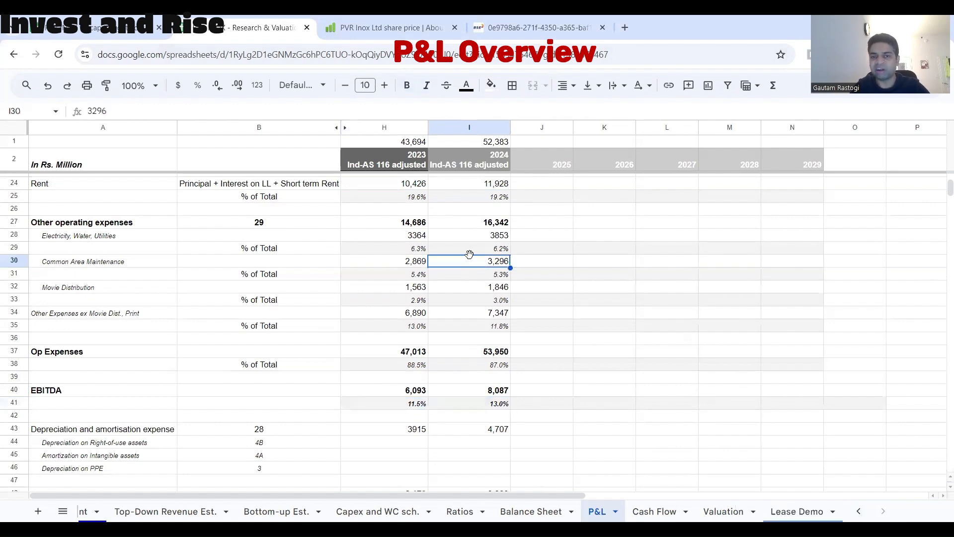
{"action": "left_click", "coordinate": [477, 129]}
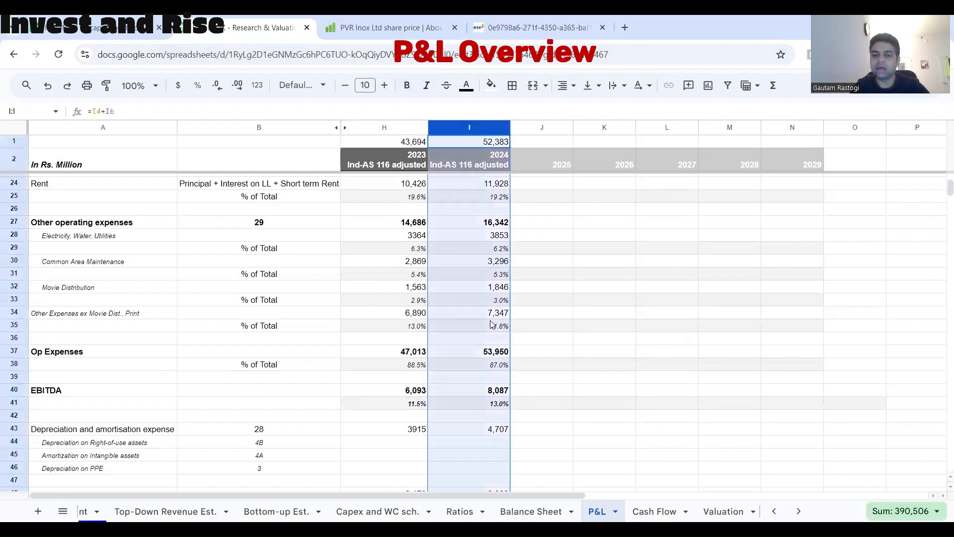
{"action": "left_click", "coordinate": [492, 407]}
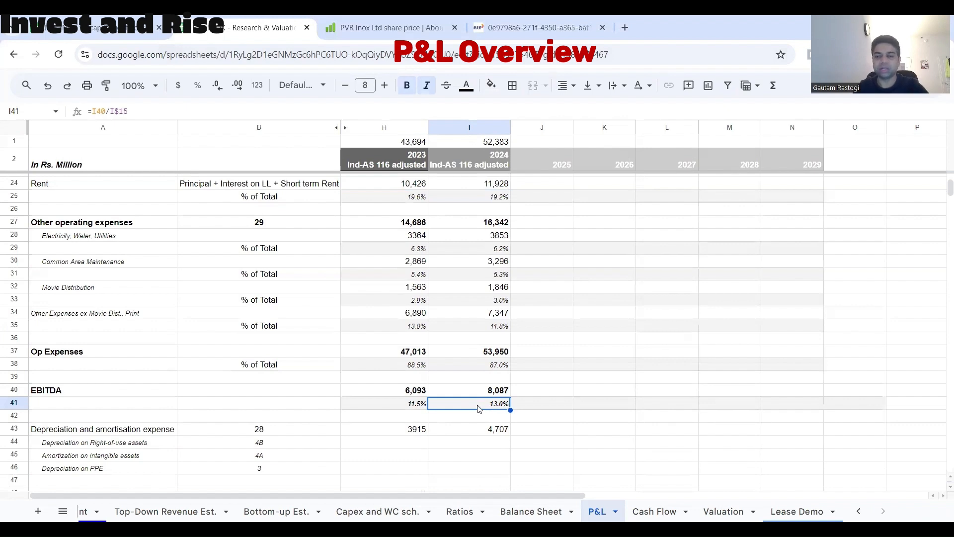
{"action": "double_click", "coordinate": [478, 405]}
{"action": "key", "text": "Escape"}
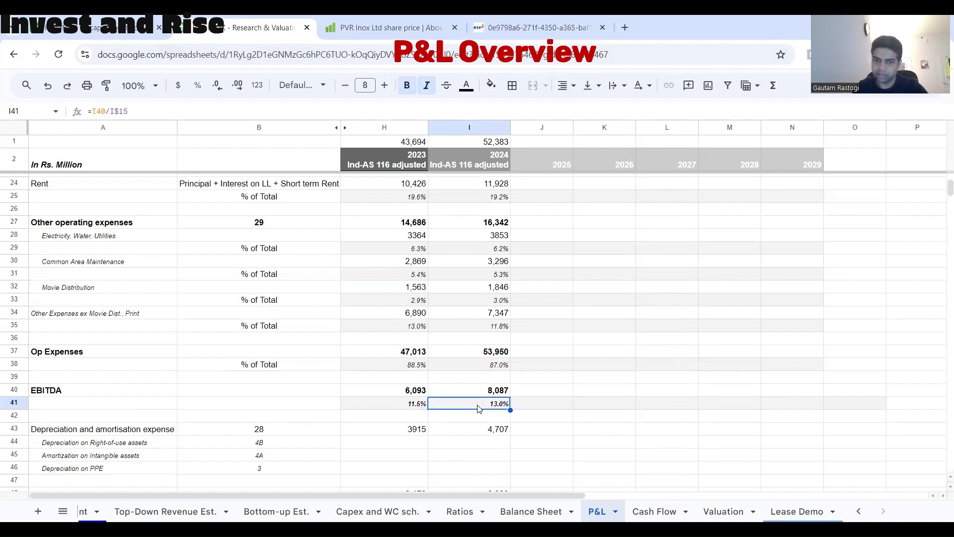
Step: Compare the adjusted 2023 and 2024 P&L columns from the sale of movie tickets through to EBITDA
{"action": "scroll", "coordinate": [447, 378], "scroll_direction": "up", "scroll_amount": 6}
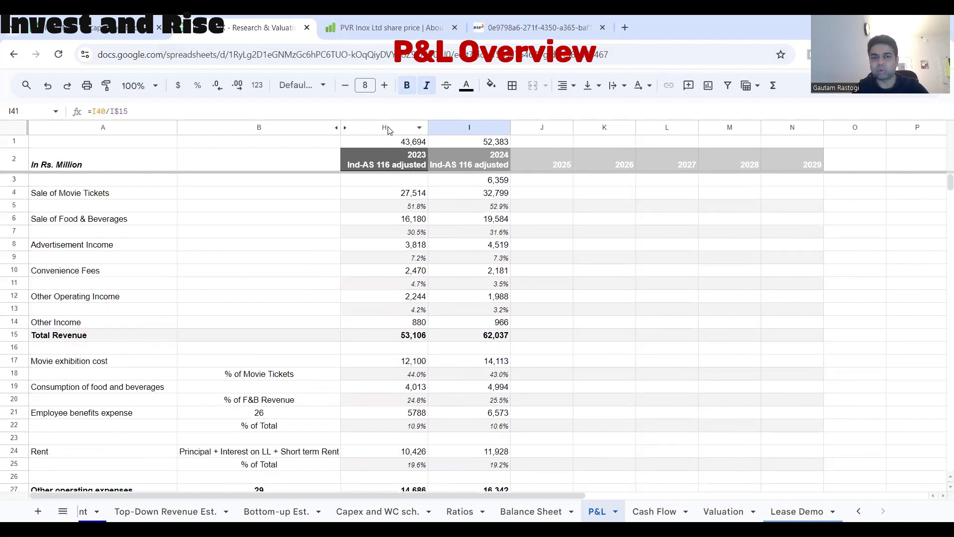
{"action": "left_click_drag", "start_coordinate": [387, 127], "coordinate": [467, 128]}
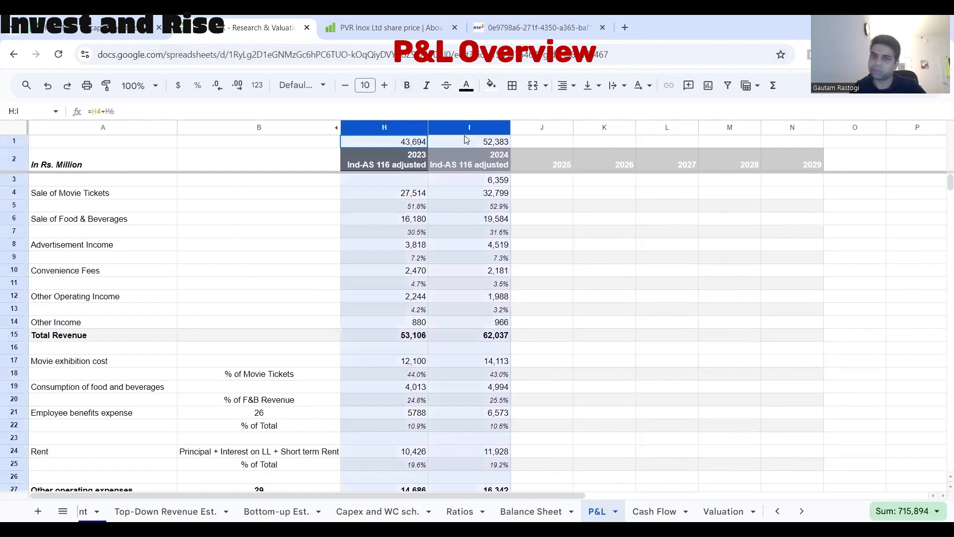
{"action": "scroll", "coordinate": [488, 362], "scroll_direction": "down", "scroll_amount": 4}
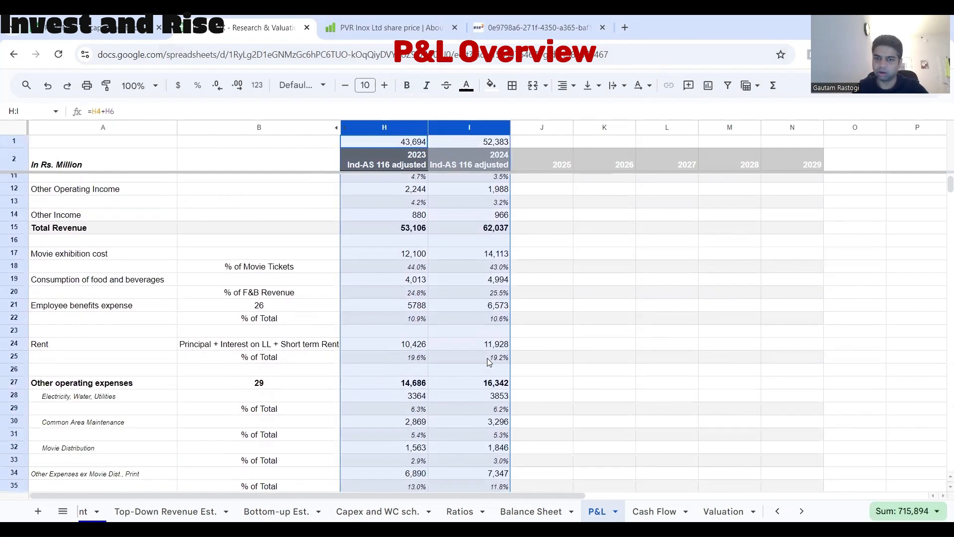
{"action": "scroll", "coordinate": [488, 362], "scroll_direction": "up", "scroll_amount": 4}
{"action": "scroll", "coordinate": [488, 362], "scroll_direction": "down", "scroll_amount": 8}
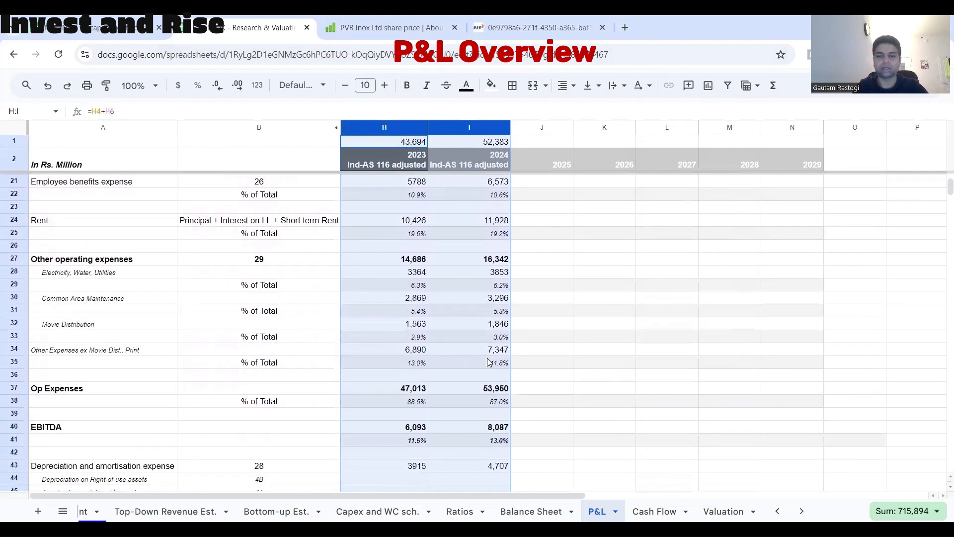
{"action": "scroll", "coordinate": [489, 362], "scroll_direction": "down", "scroll_amount": 1}
{"action": "scroll", "coordinate": [489, 362], "scroll_direction": "up", "scroll_amount": 9}
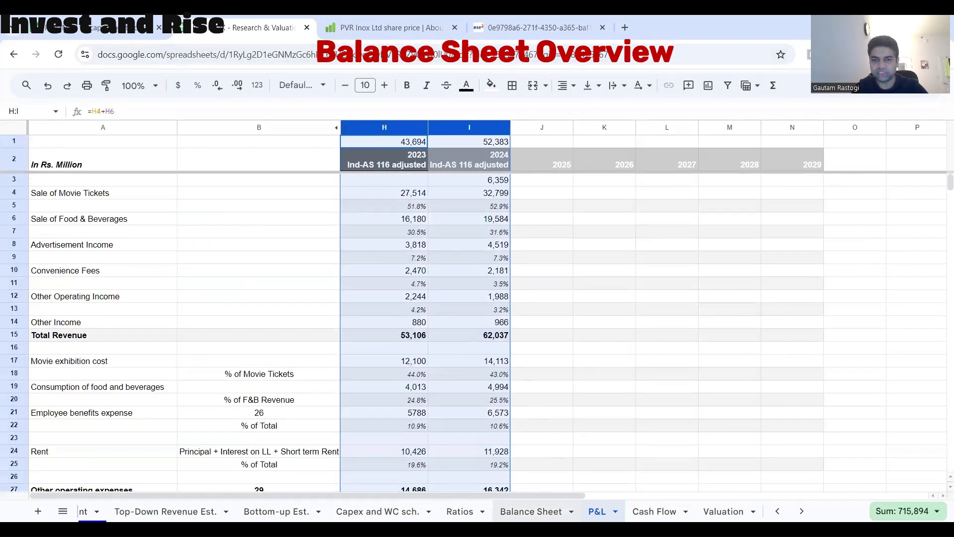
Step: Open the Balance Sheet sheet and look over its whole layout and the non-current asset items
{"action": "left_click", "coordinate": [531, 511]}
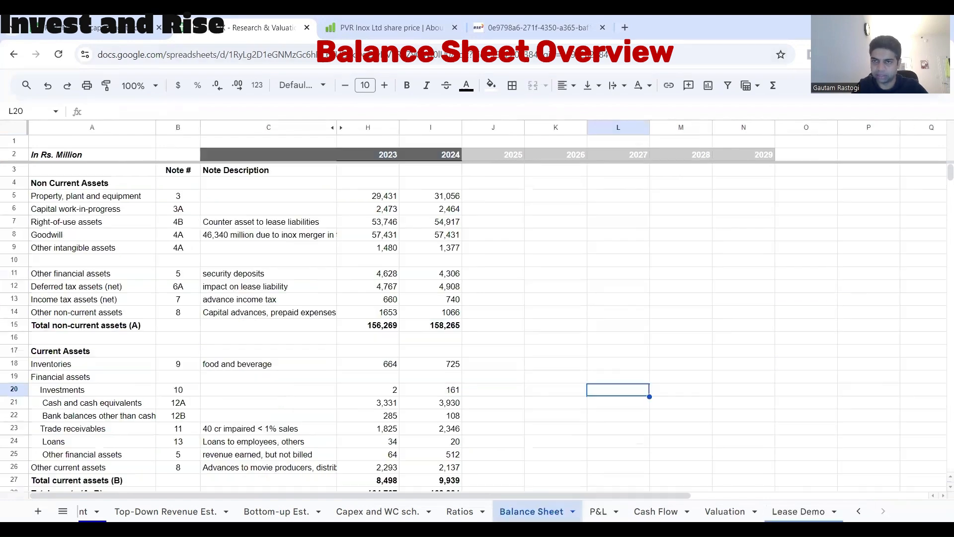
{"action": "left_click", "coordinate": [15, 134]}
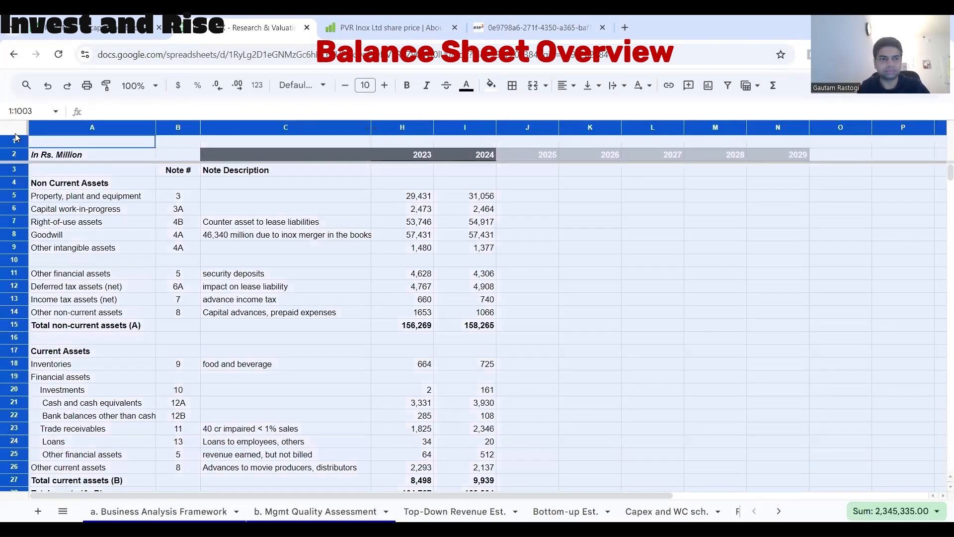
{"action": "left_click", "coordinate": [149, 212]}
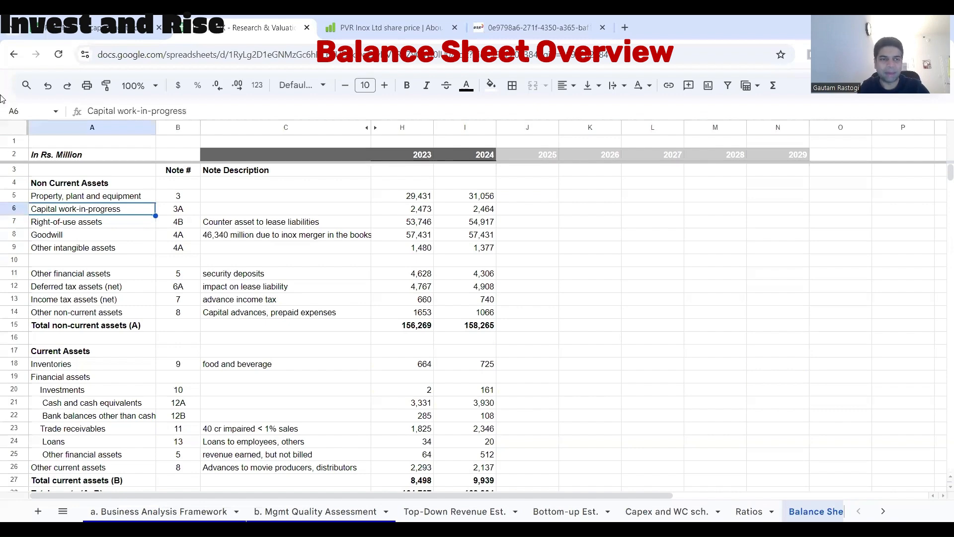
{"action": "left_click", "coordinate": [26, 132]}
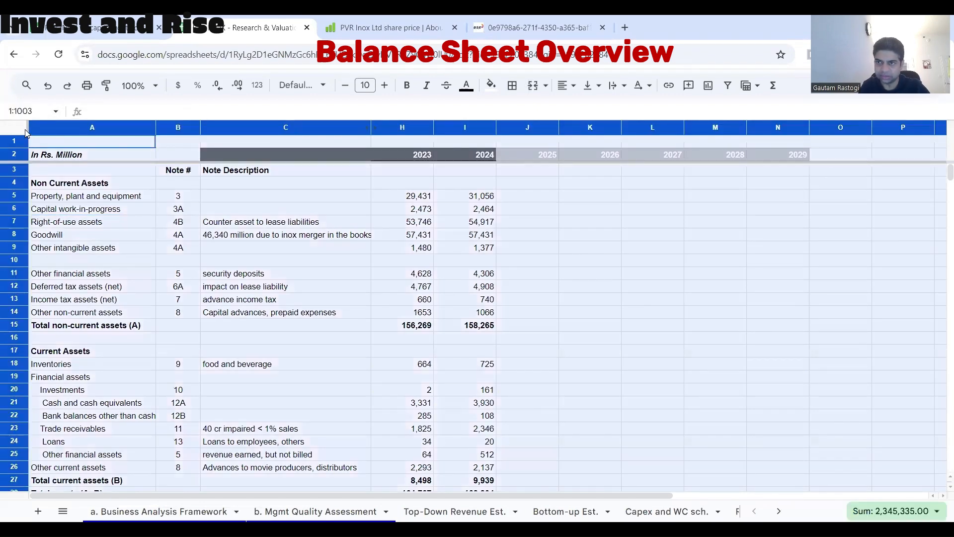
{"action": "left_click", "coordinate": [120, 226]}
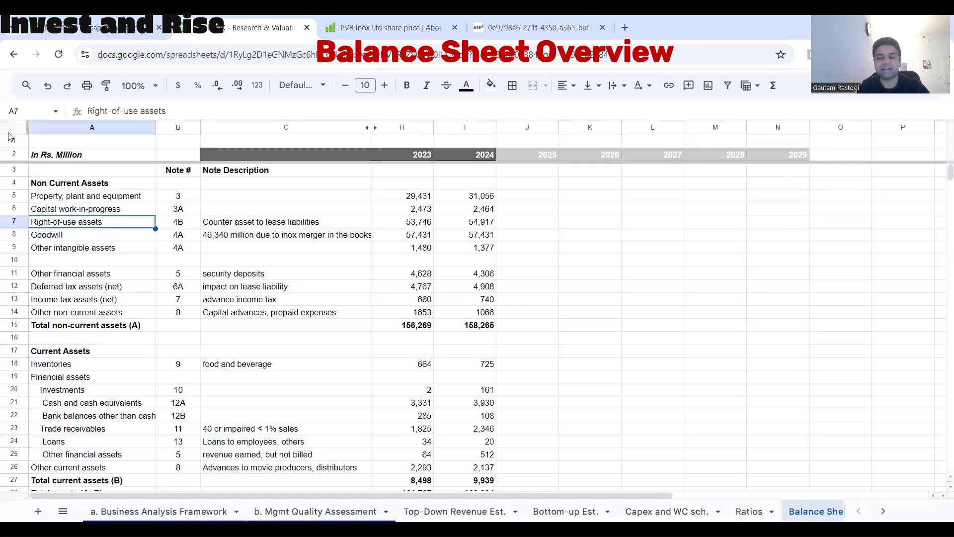
{"action": "left_click", "coordinate": [10, 130]}
{"action": "left_click", "coordinate": [84, 213]}
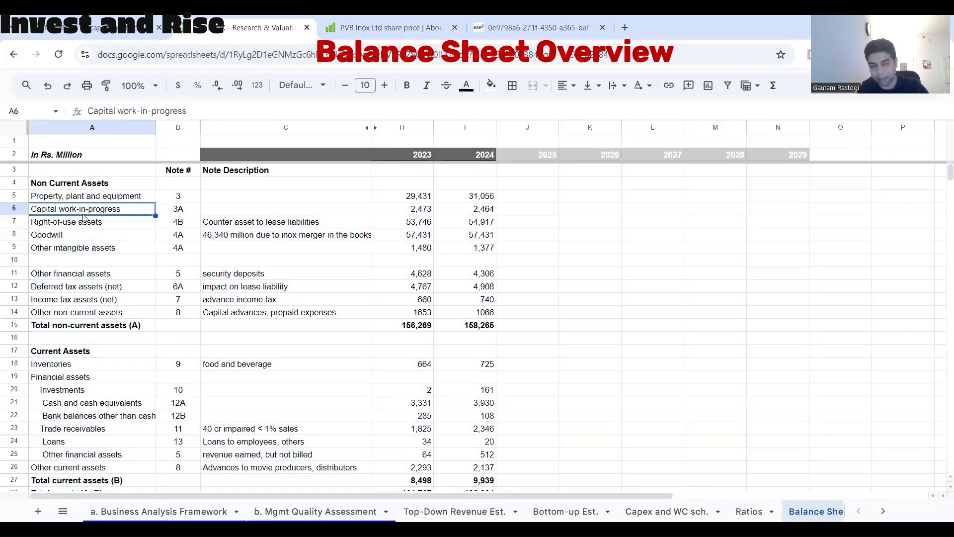
{"action": "left_click", "coordinate": [11, 130]}
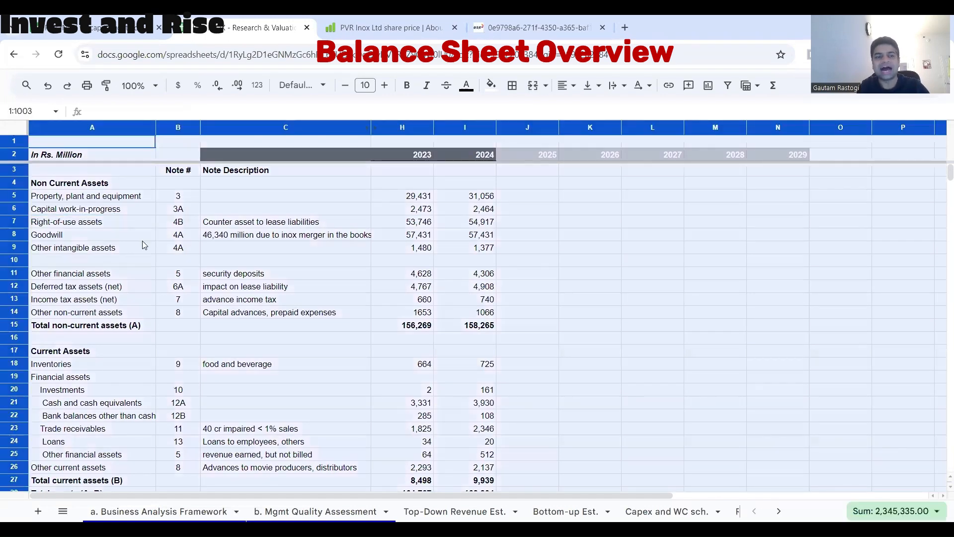
{"action": "left_click", "coordinate": [124, 236]}
Step: Examine the note number and note description columns, focusing on the explanation for the Goodwill row
{"action": "left_click_drag", "start_coordinate": [180, 129], "coordinate": [209, 133]}
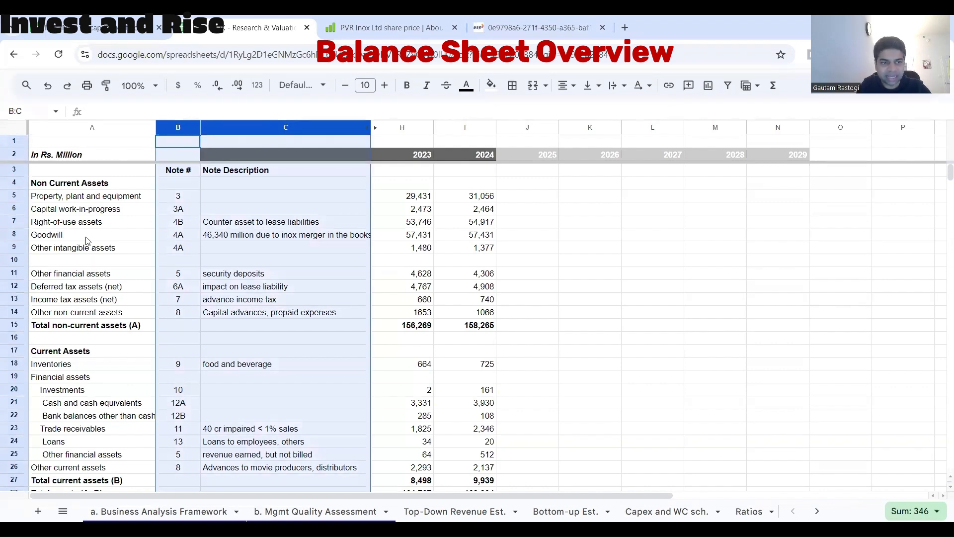
{"action": "left_click_drag", "start_coordinate": [89, 239], "coordinate": [160, 240]}
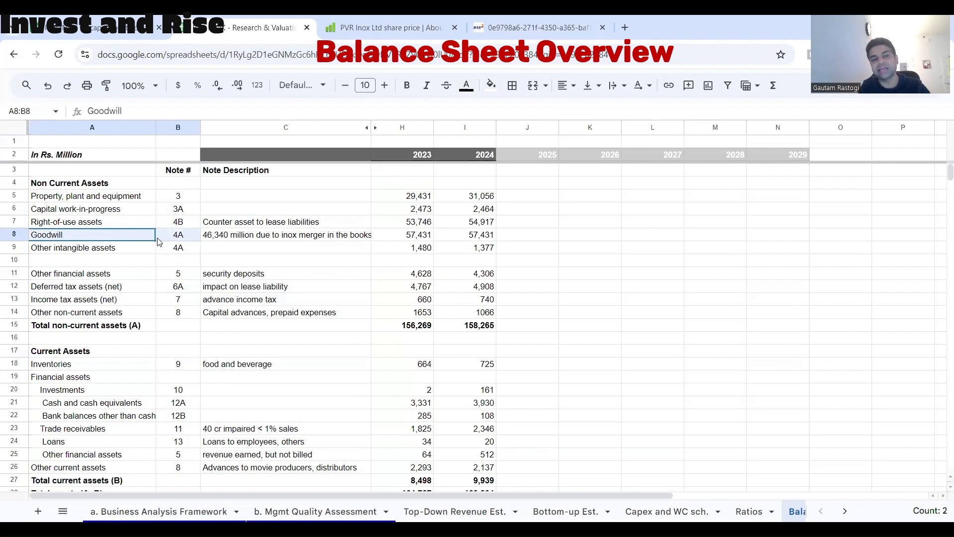
{"action": "left_click", "coordinate": [165, 241]}
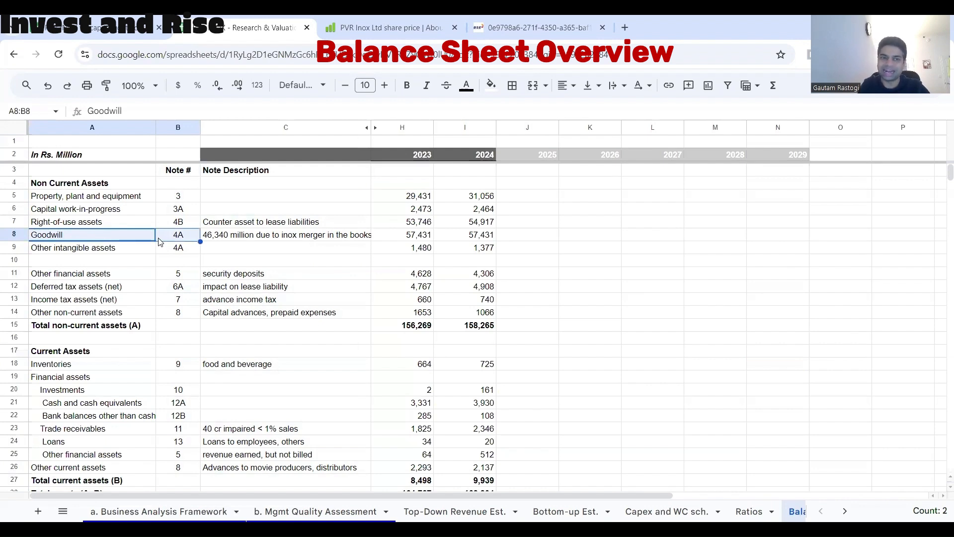
{"action": "left_click", "coordinate": [227, 240]}
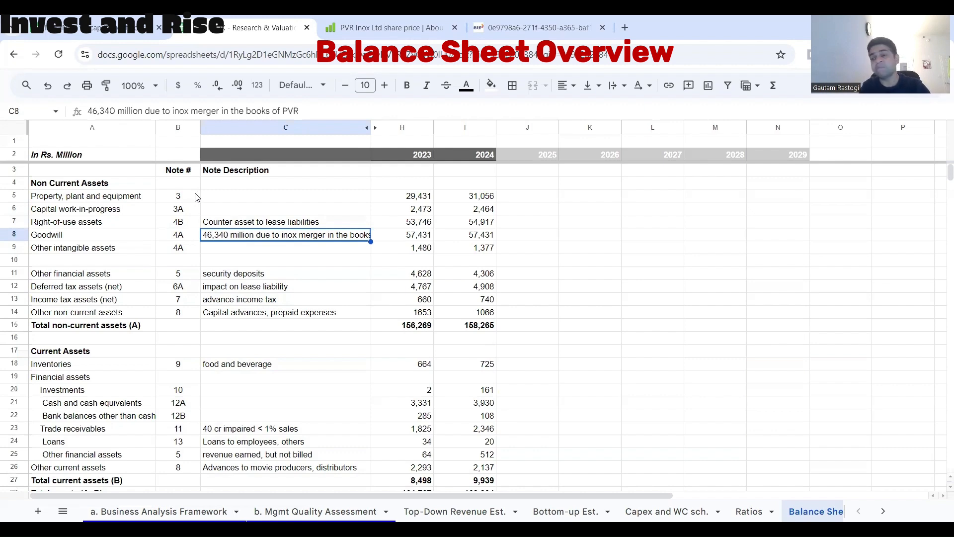
{"action": "left_click_drag", "start_coordinate": [195, 193], "coordinate": [277, 238]}
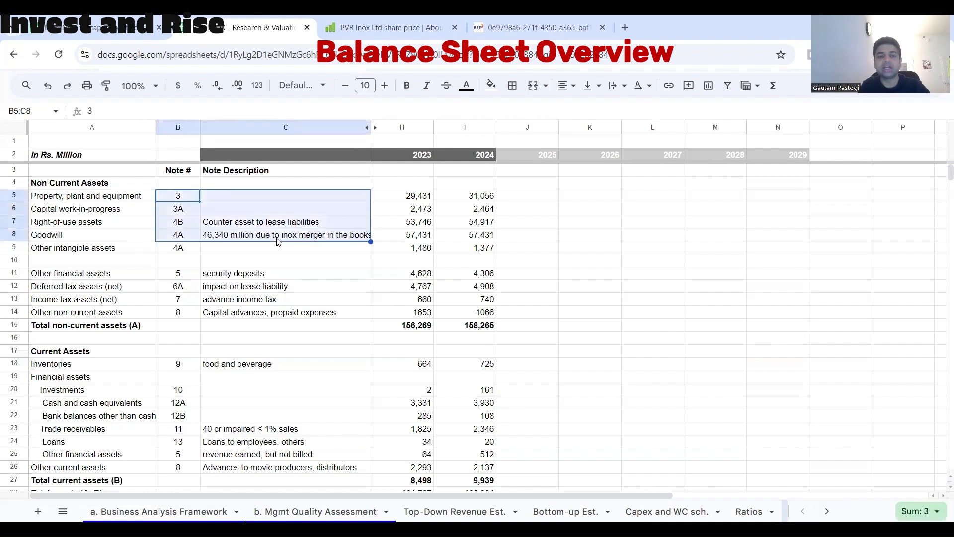
{"action": "left_click", "coordinate": [277, 238]}
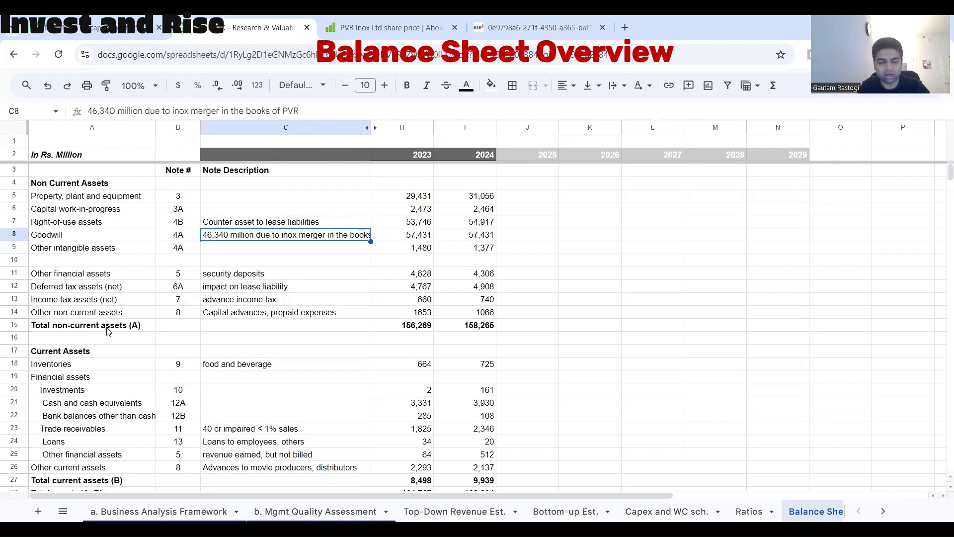
Step: Inspect the 2024 total of non-current assets and the items from property, plant and equipment to goodwill
{"action": "scroll", "coordinate": [130, 353], "scroll_direction": "down", "scroll_amount": 2}
{"action": "scroll", "coordinate": [412, 433], "scroll_direction": "up", "scroll_amount": 2}
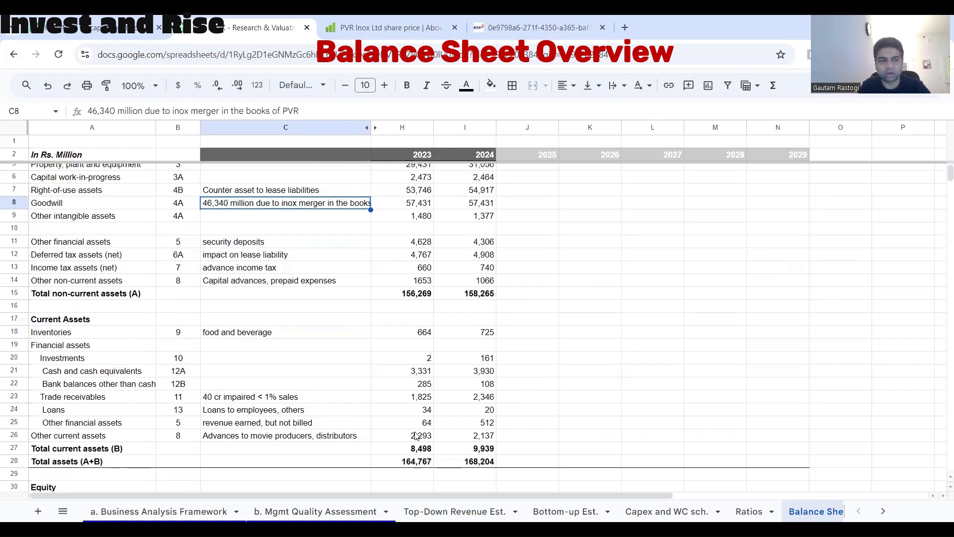
{"action": "left_click", "coordinate": [475, 321]}
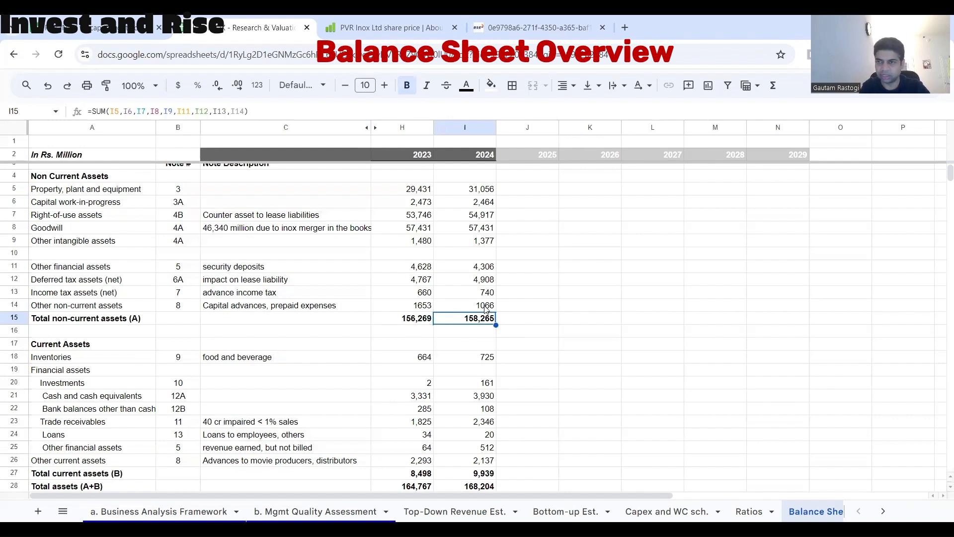
{"action": "scroll", "coordinate": [511, 275], "scroll_direction": "up", "scroll_amount": 1}
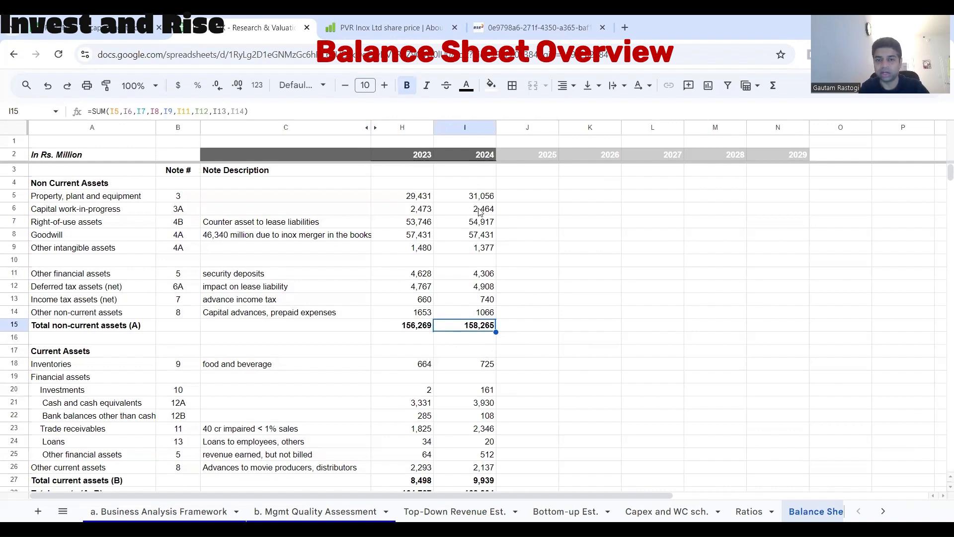
{"action": "left_click_drag", "start_coordinate": [481, 198], "coordinate": [487, 235]}
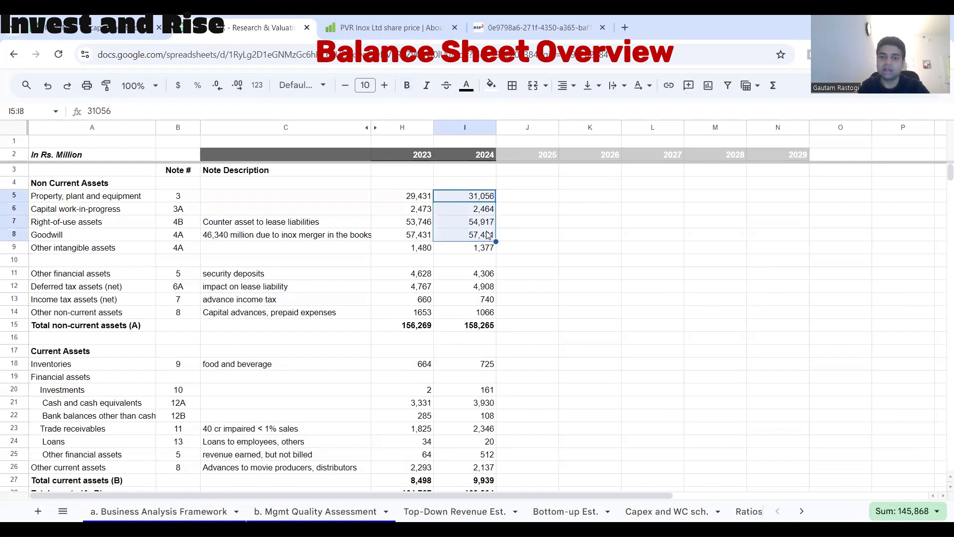
{"action": "left_click", "coordinate": [526, 212]}
{"action": "key", "text": "Up"}
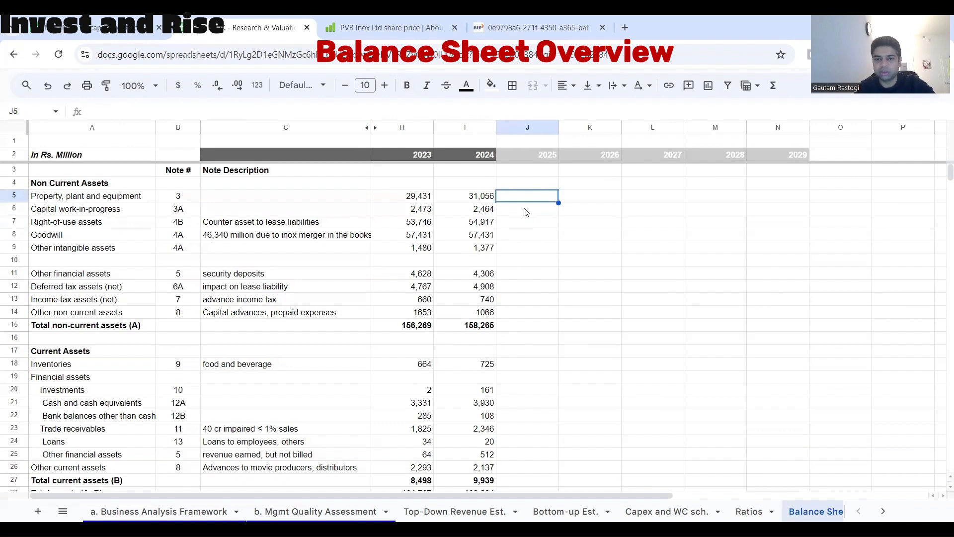
Step: Calculate property, plant and equipment's share of 2024 total non-current assets in J5 as =I5/$I$15, formatted as a percentage
{"action": "type", "text": "="}
{"action": "left_click", "coordinate": [473, 197]}
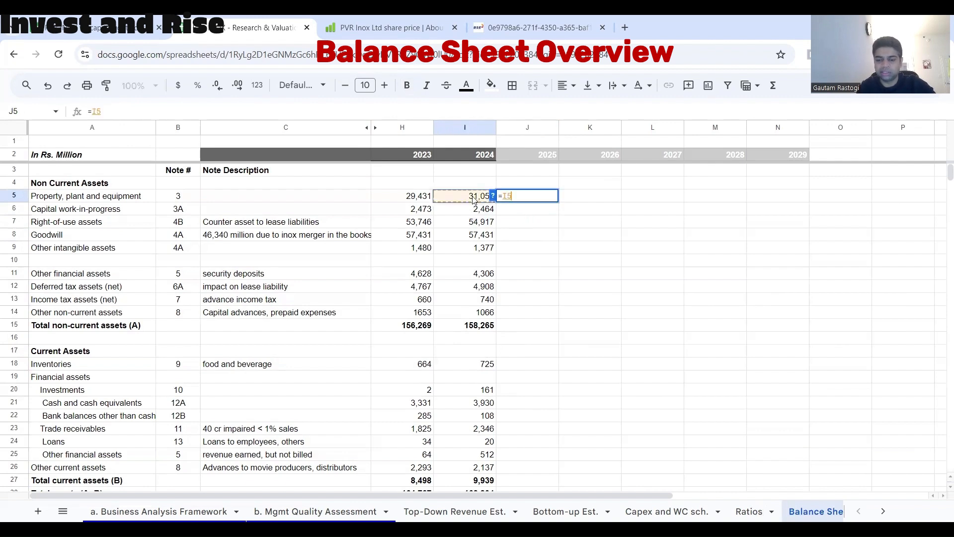
{"action": "type", "text": "/"}
{"action": "left_click", "coordinate": [480, 330]}
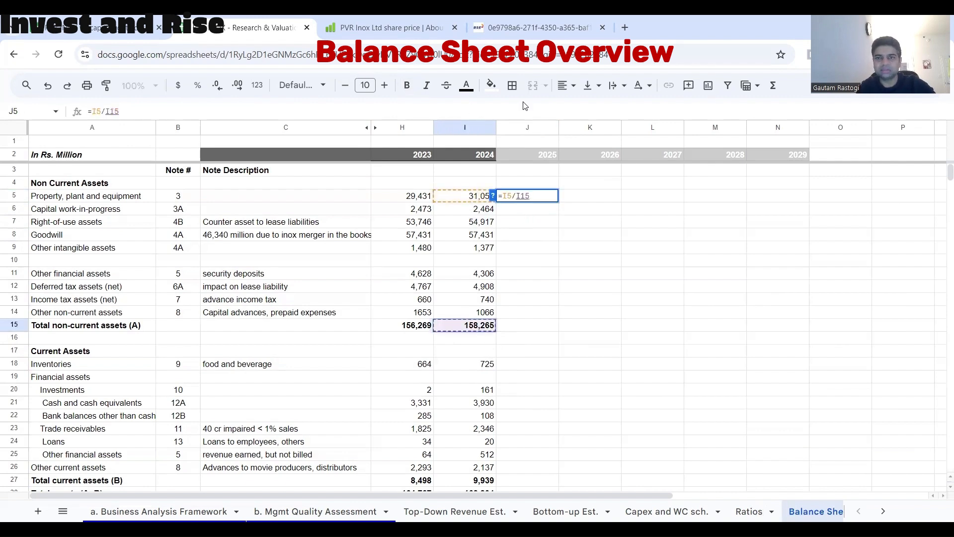
{"action": "left_click", "coordinate": [198, 85]}
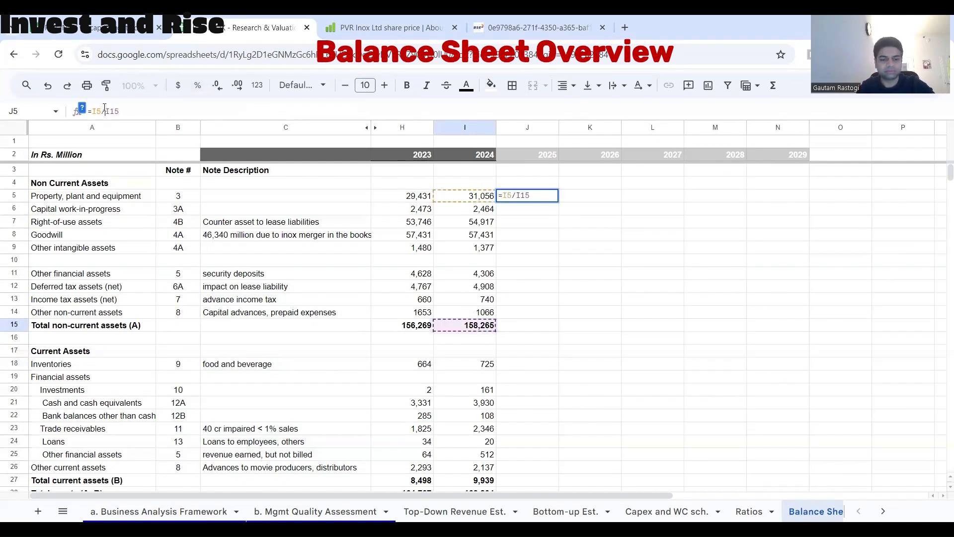
{"action": "key", "text": "F4"}
{"action": "key", "text": "Return"}
Step: Copy the share formula from J5 to the right-of-use assets and goodwill rows, J7 and J8
{"action": "key", "text": "ctrl+c"}
{"action": "key", "text": "Down"}
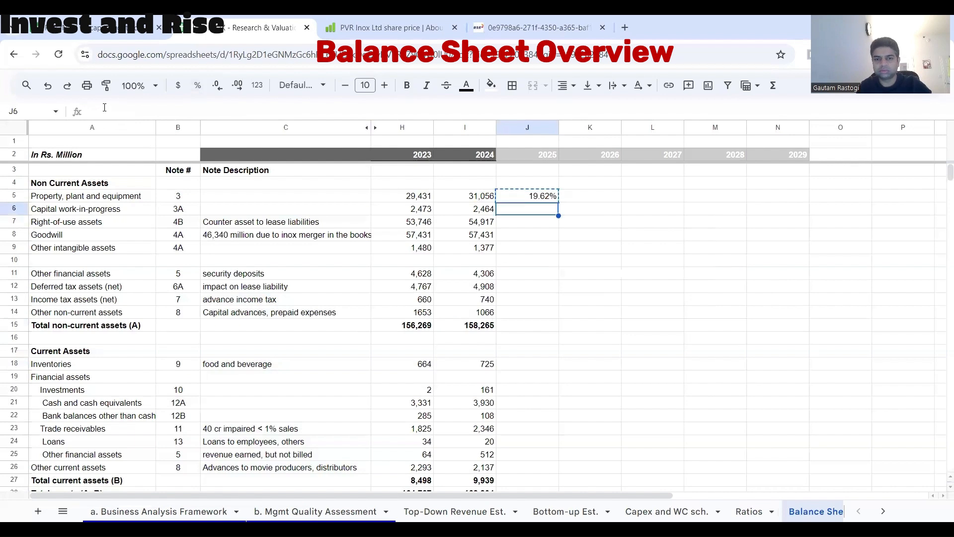
{"action": "key", "text": "Down"}
{"action": "key", "text": "ctrl+v"}
{"action": "key", "text": "Down"}
{"action": "key", "text": "ctrl+v"}
{"action": "left_click", "coordinate": [507, 325]}
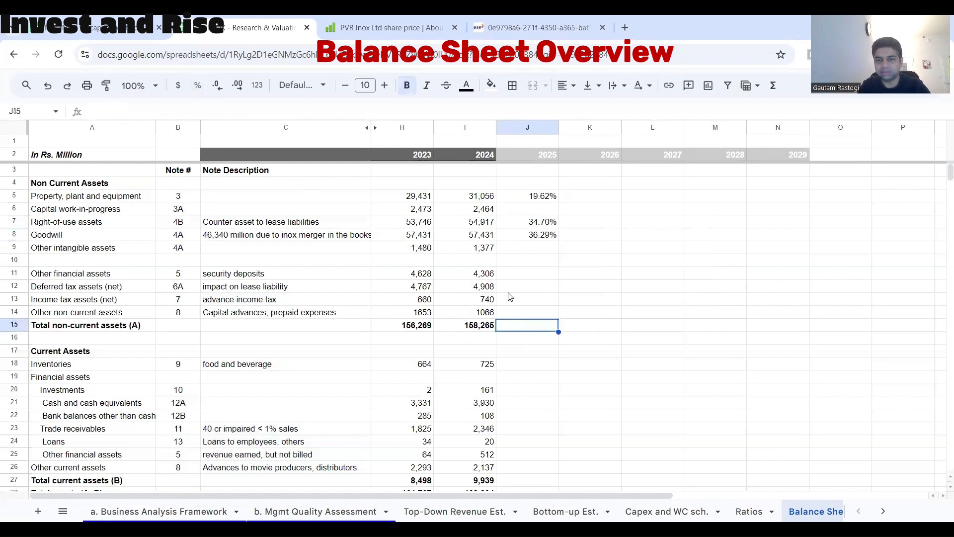
Step: Show the percentages in J5:J9 without decimal places
{"action": "left_click_drag", "start_coordinate": [527, 197], "coordinate": [558, 249]}
{"action": "left_click", "coordinate": [219, 85]}
{"action": "left_click", "coordinate": [218, 85]}
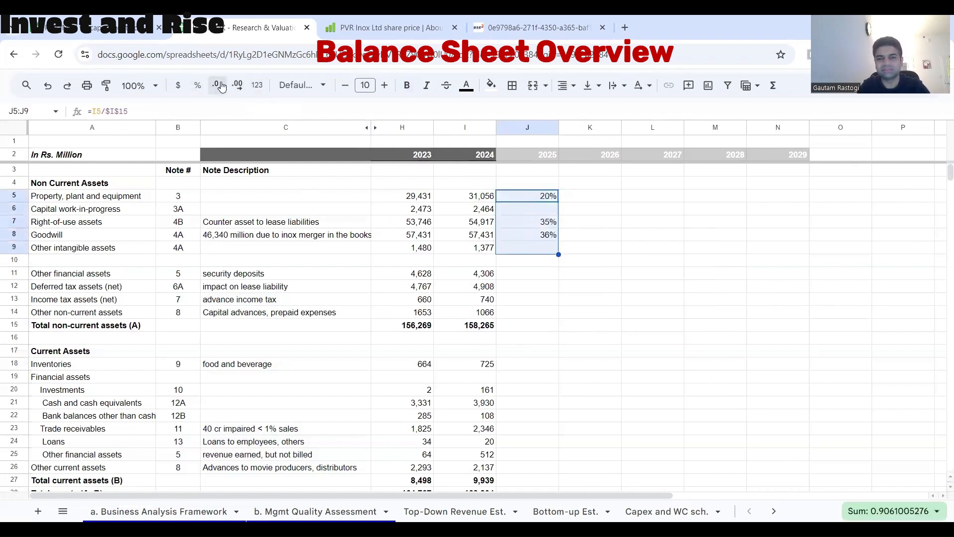
Step: Examine the asset shares of property, right-of-use assets and goodwill against total non-current assets, ending on the Goodwill row
{"action": "left_click", "coordinate": [419, 214]}
{"action": "left_click", "coordinate": [485, 200]}
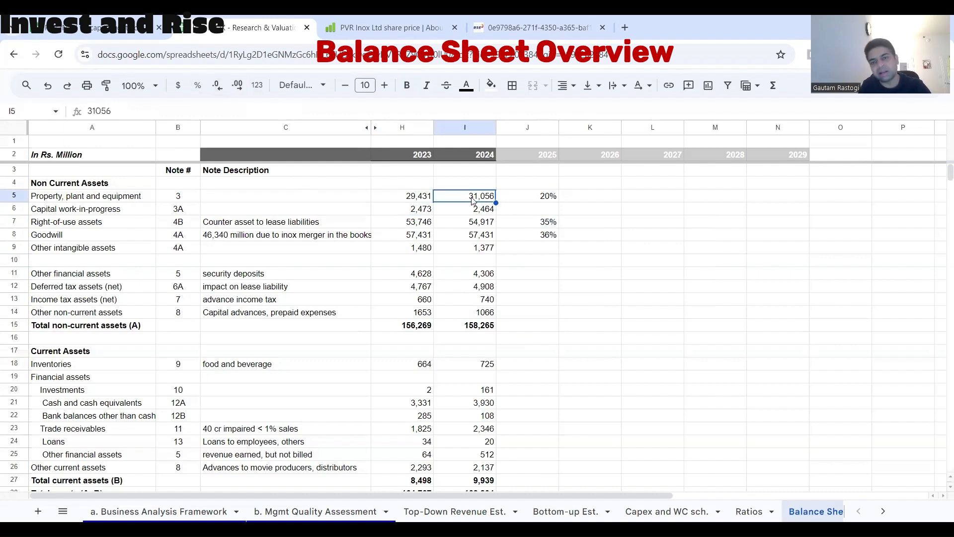
{"action": "left_click_drag", "start_coordinate": [531, 223], "coordinate": [532, 236]}
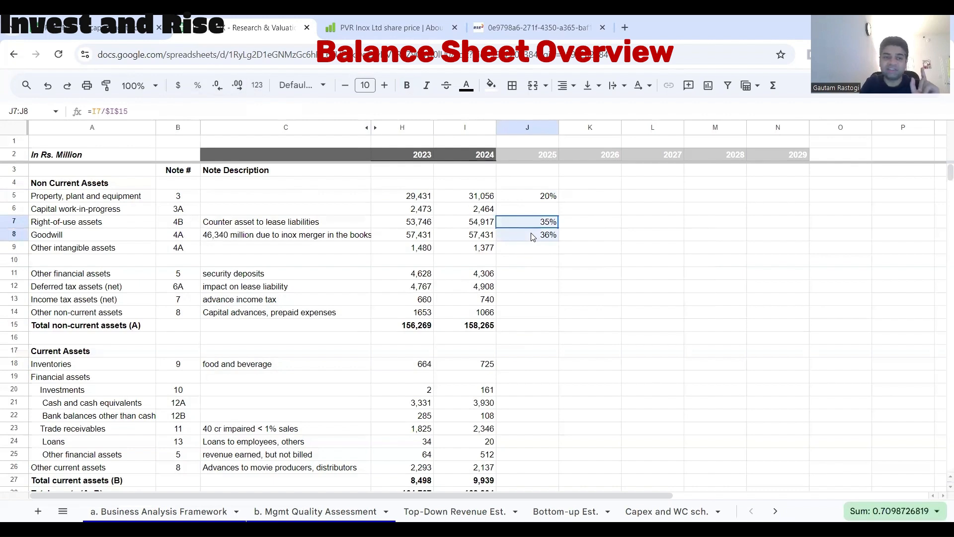
{"action": "left_click_drag", "start_coordinate": [532, 236], "coordinate": [51, 242]}
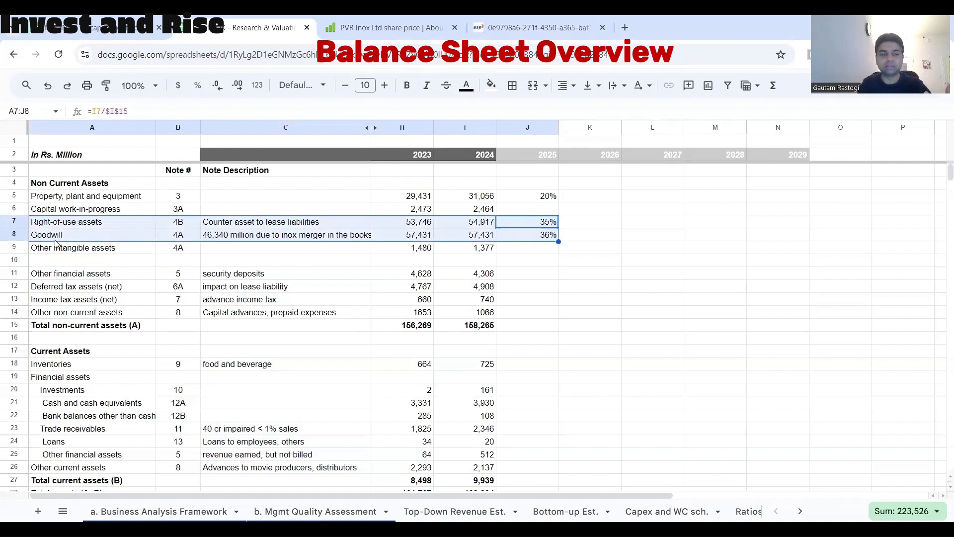
{"action": "left_click_drag", "start_coordinate": [142, 328], "coordinate": [477, 328]}
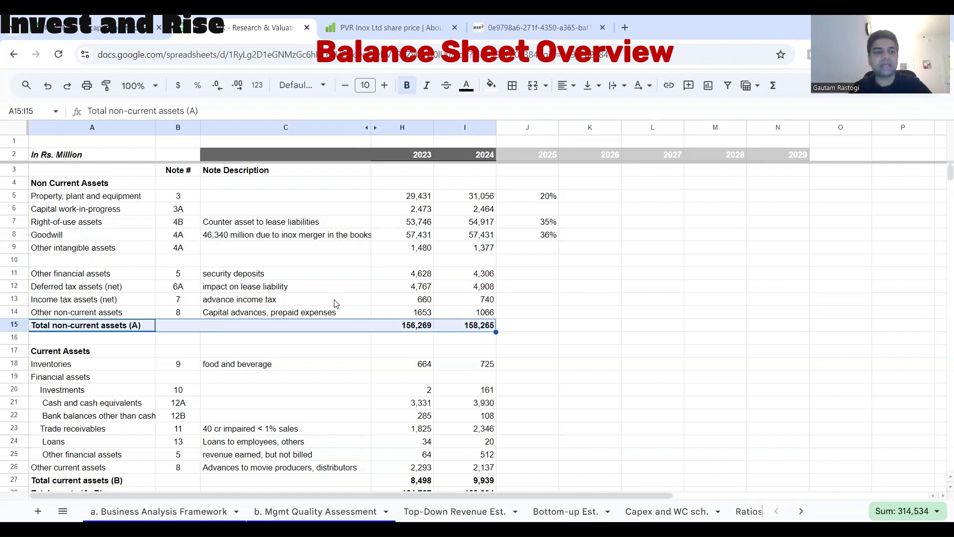
{"action": "left_click_drag", "start_coordinate": [62, 237], "coordinate": [548, 236]}
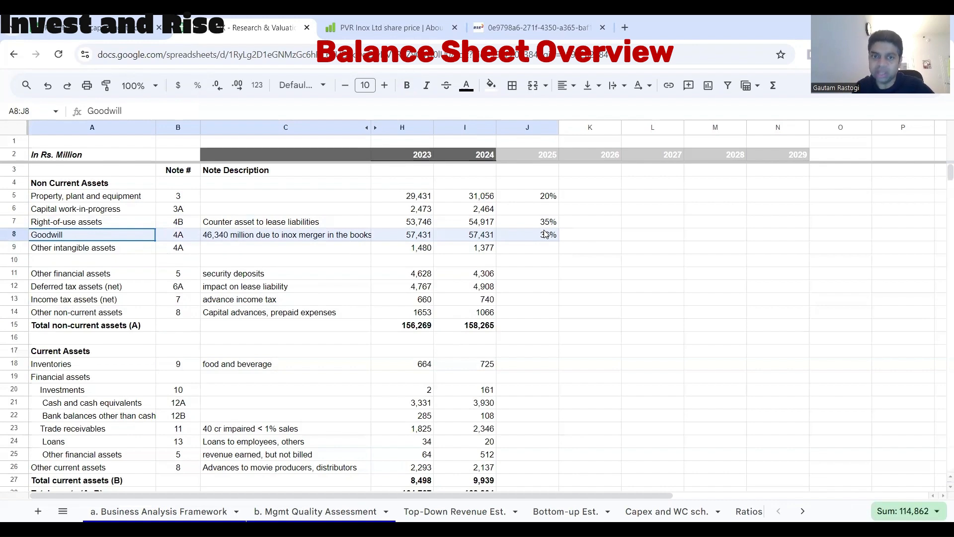
{"action": "left_click_drag", "start_coordinate": [545, 233], "coordinate": [545, 233]}
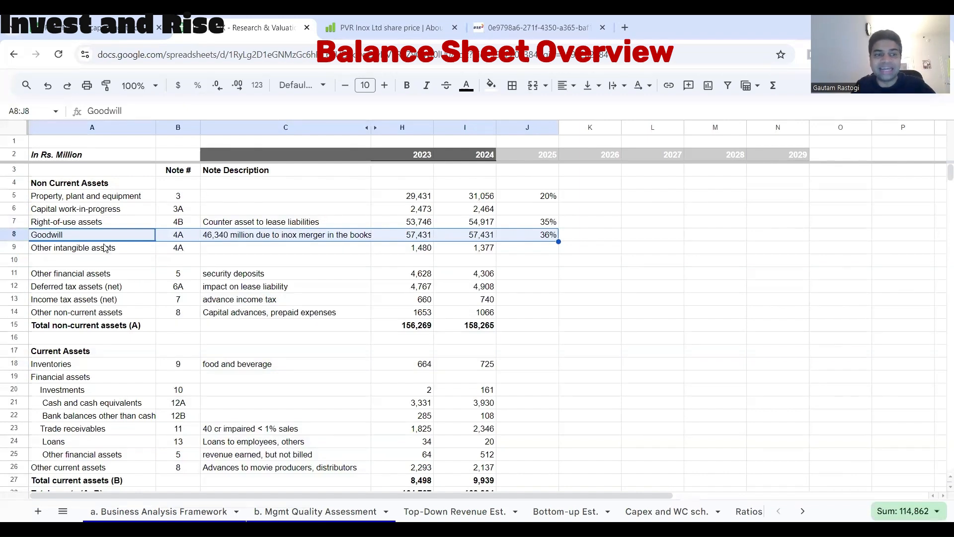
Step: Compare the right-of-use assets and goodwill rows and their shares with the 2024 total of non-current assets
{"action": "left_click", "coordinate": [17, 220]}
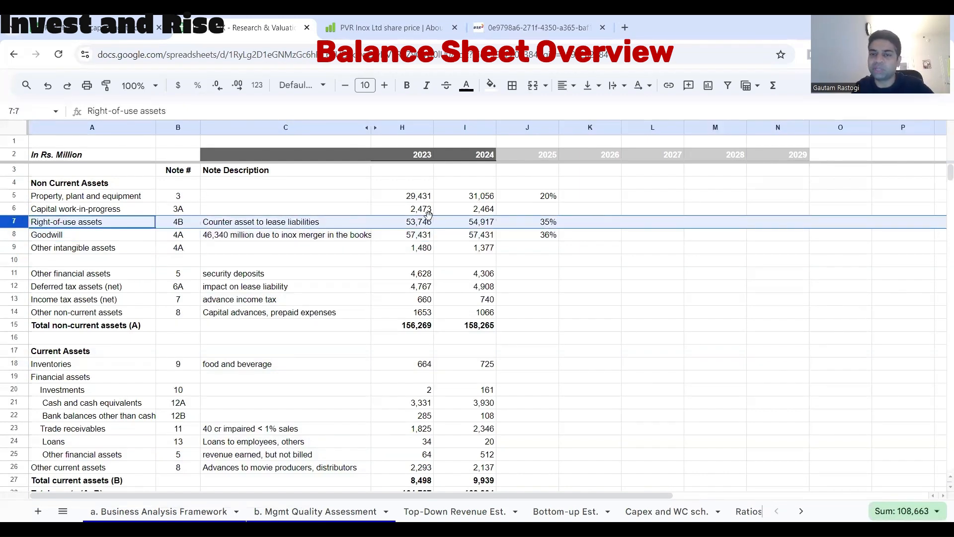
{"action": "left_click_drag", "start_coordinate": [531, 221], "coordinate": [533, 240]}
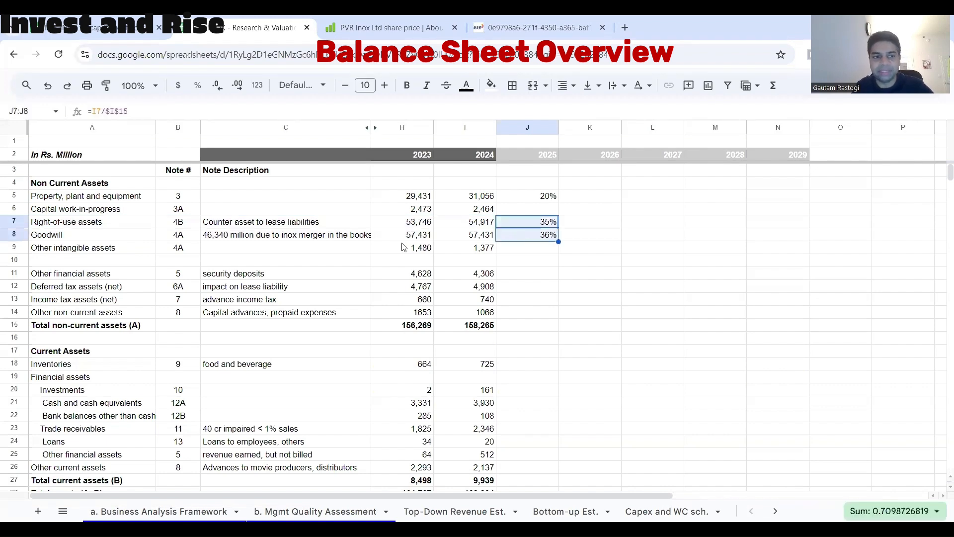
{"action": "left_click_drag", "start_coordinate": [54, 225], "coordinate": [545, 238]}
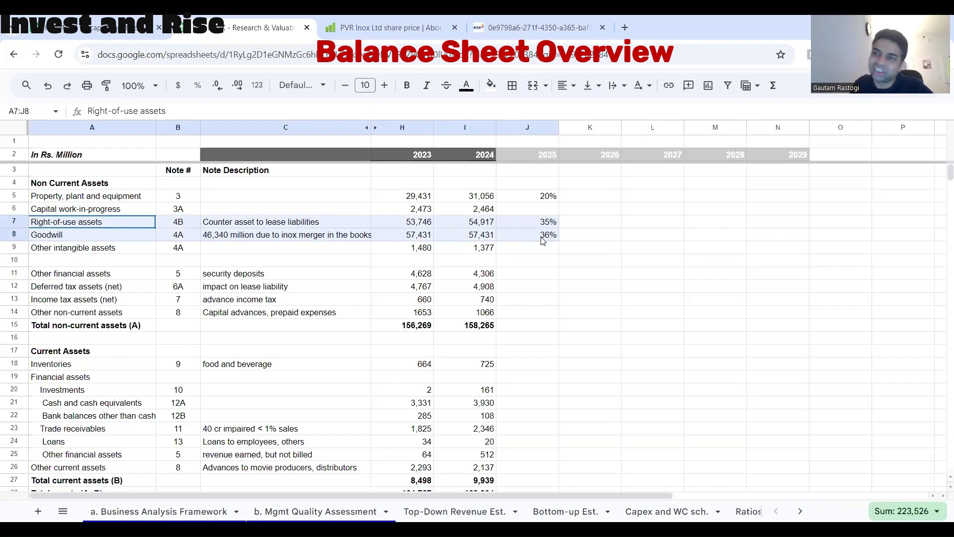
{"action": "left_click", "coordinate": [471, 326]}
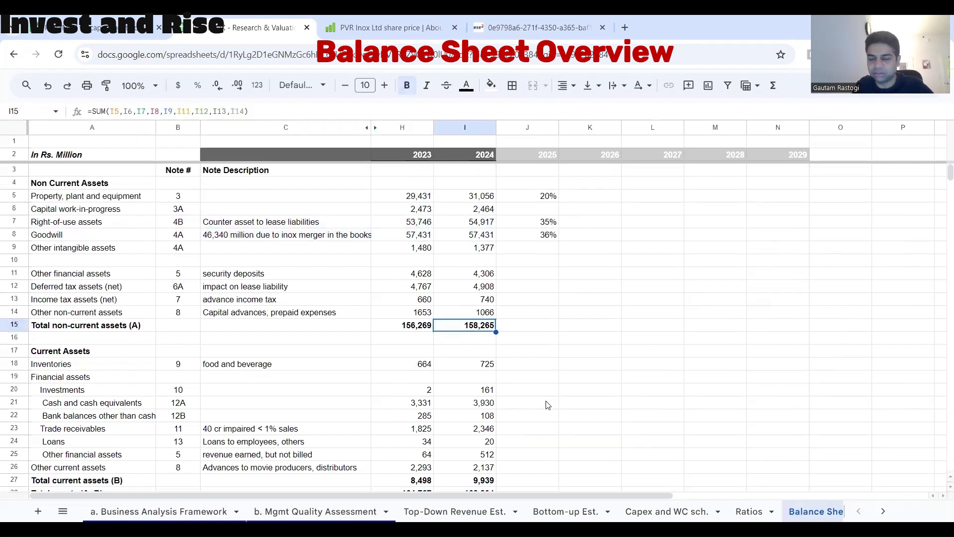
{"action": "left_click_drag", "start_coordinate": [120, 222], "coordinate": [530, 248]}
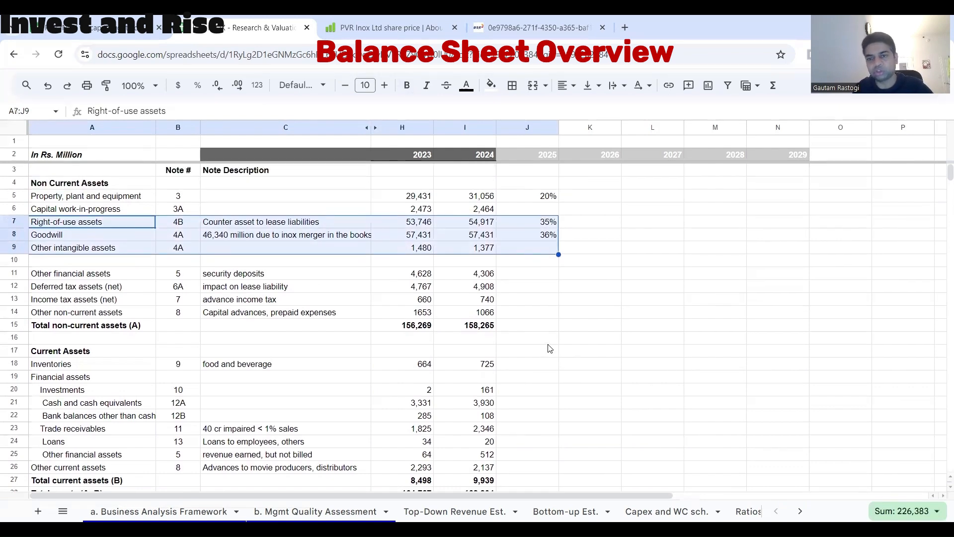
Step: Look over the current assets, including inventories, then the equity items, 2024 other equity and the non-current and current liabilities
{"action": "scroll", "coordinate": [550, 348], "scroll_direction": "down", "scroll_amount": 1}
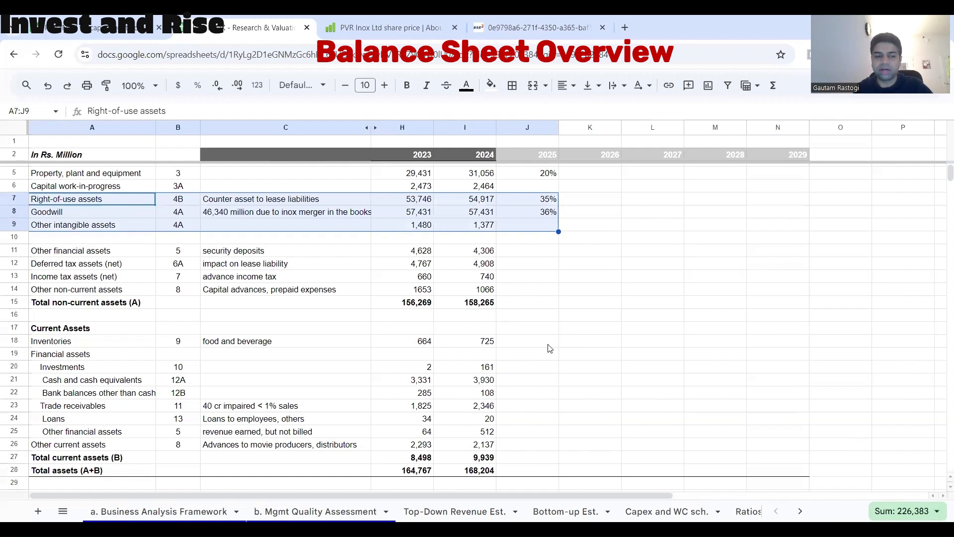
{"action": "scroll", "coordinate": [504, 476], "scroll_direction": "down", "scroll_amount": 2}
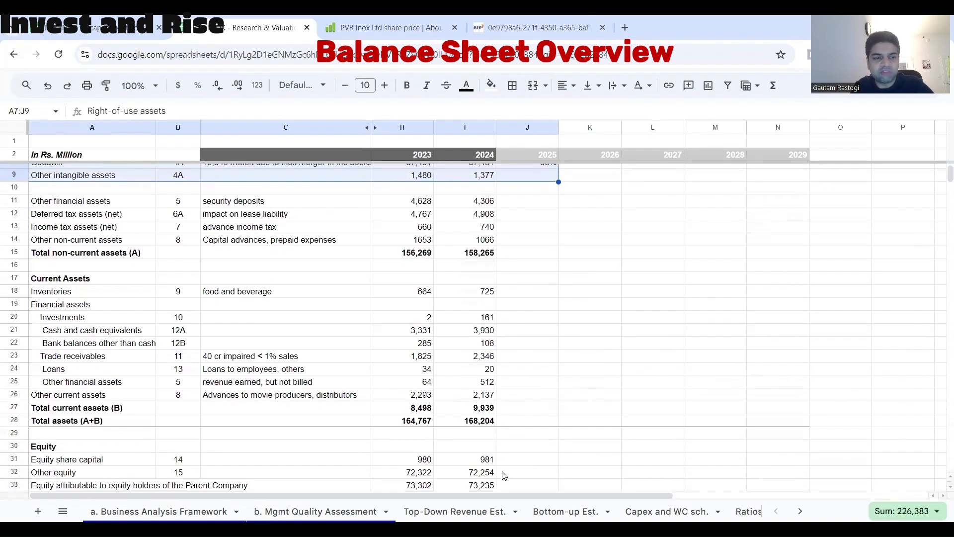
{"action": "left_click", "coordinate": [14, 291]}
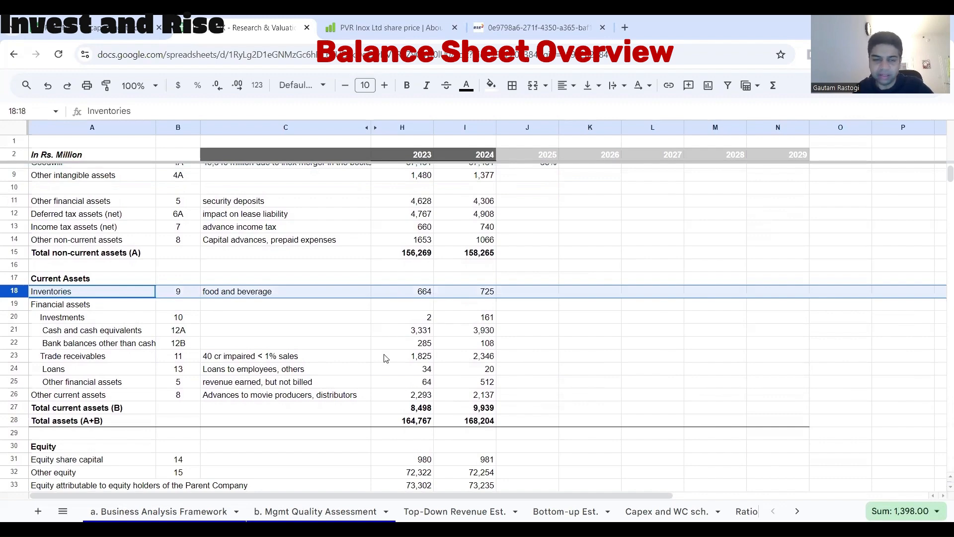
{"action": "scroll", "coordinate": [505, 436], "scroll_direction": "down", "scroll_amount": 7}
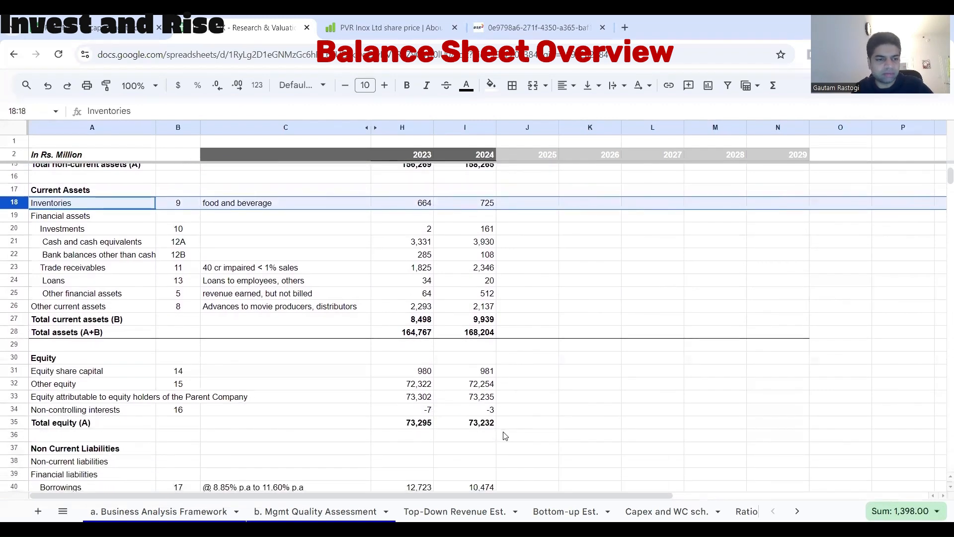
{"action": "scroll", "coordinate": [505, 436], "scroll_direction": "down", "scroll_amount": 4}
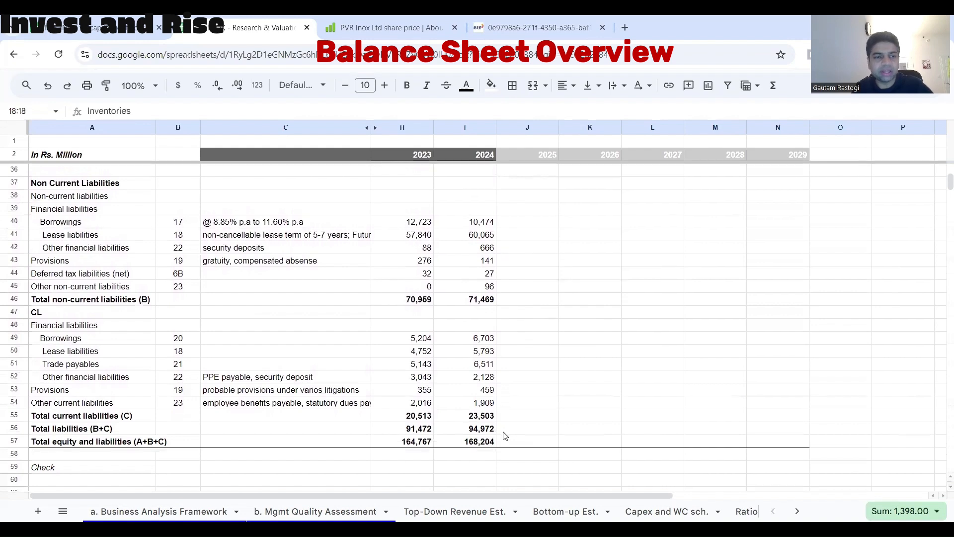
{"action": "scroll", "coordinate": [505, 436], "scroll_direction": "up", "scroll_amount": 1}
{"action": "scroll", "coordinate": [505, 436], "scroll_direction": "down", "scroll_amount": 2}
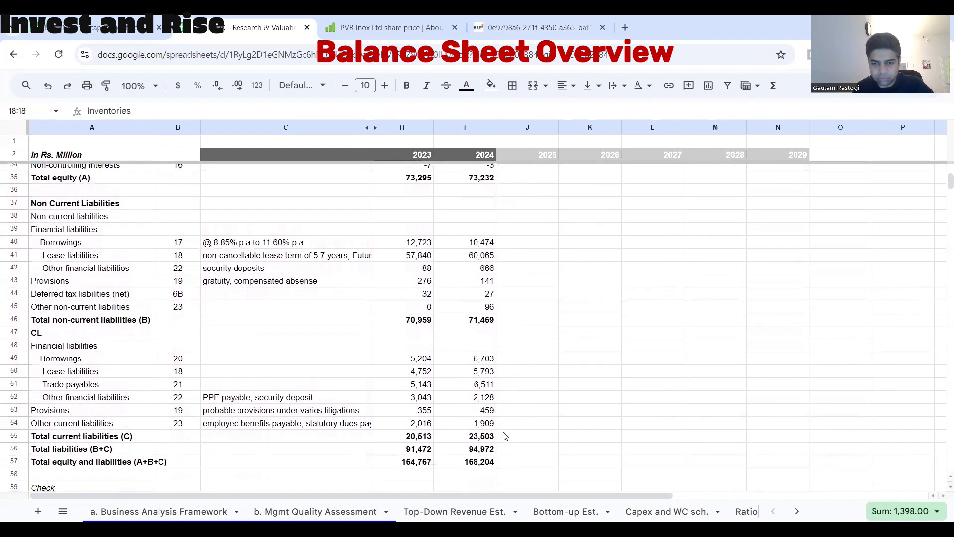
{"action": "scroll", "coordinate": [505, 435], "scroll_direction": "up", "scroll_amount": 2}
{"action": "scroll", "coordinate": [489, 311], "scroll_direction": "up", "scroll_amount": 1}
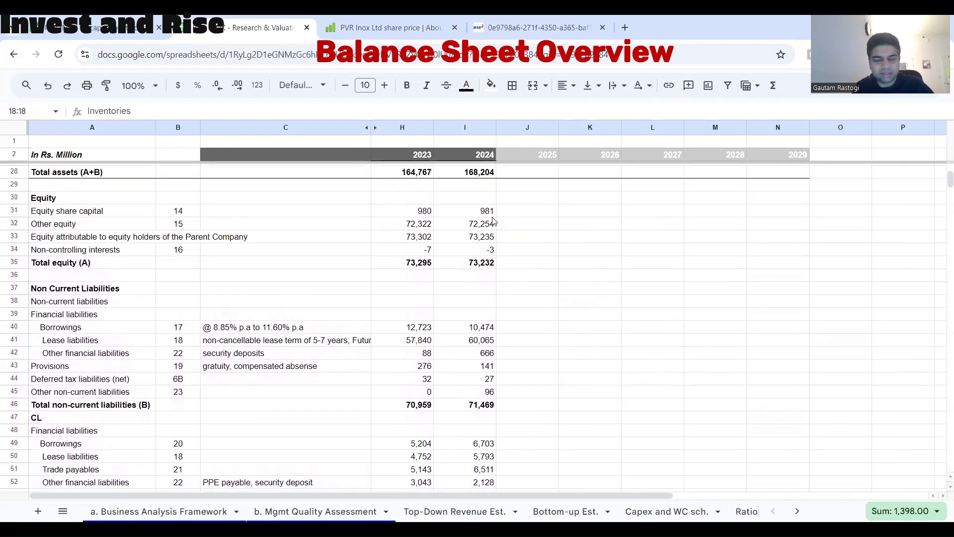
{"action": "left_click", "coordinate": [489, 224]}
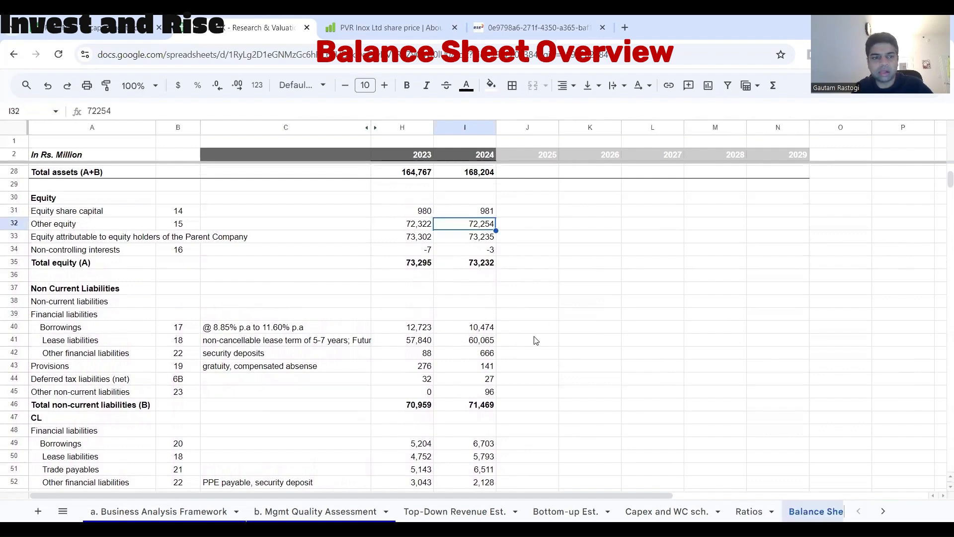
{"action": "scroll", "coordinate": [532, 336], "scroll_direction": "down", "scroll_amount": 3}
{"action": "scroll", "coordinate": [536, 340], "scroll_direction": "up", "scroll_amount": 3}
{"action": "scroll", "coordinate": [517, 258], "scroll_direction": "down", "scroll_amount": 2}
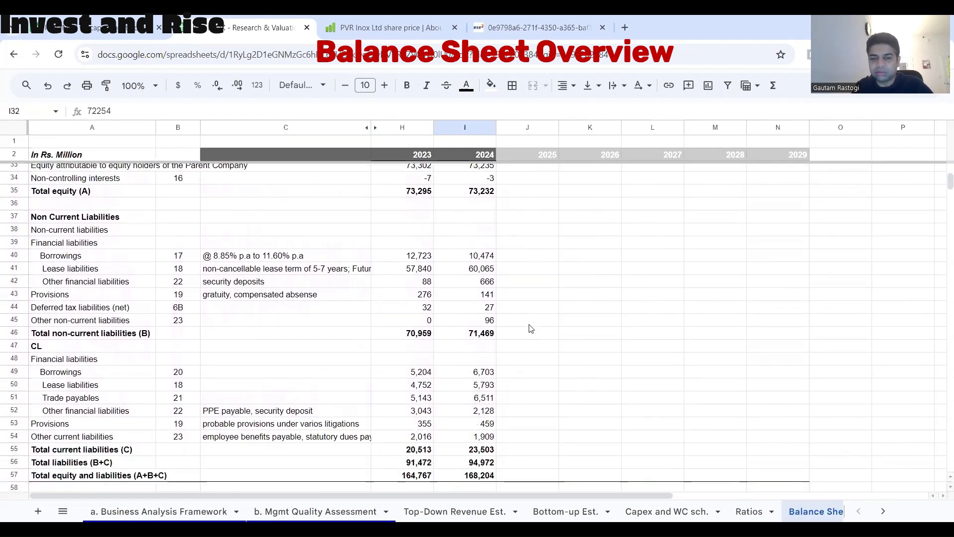
{"action": "left_click", "coordinate": [533, 171]}
{"action": "type", "text": "="}
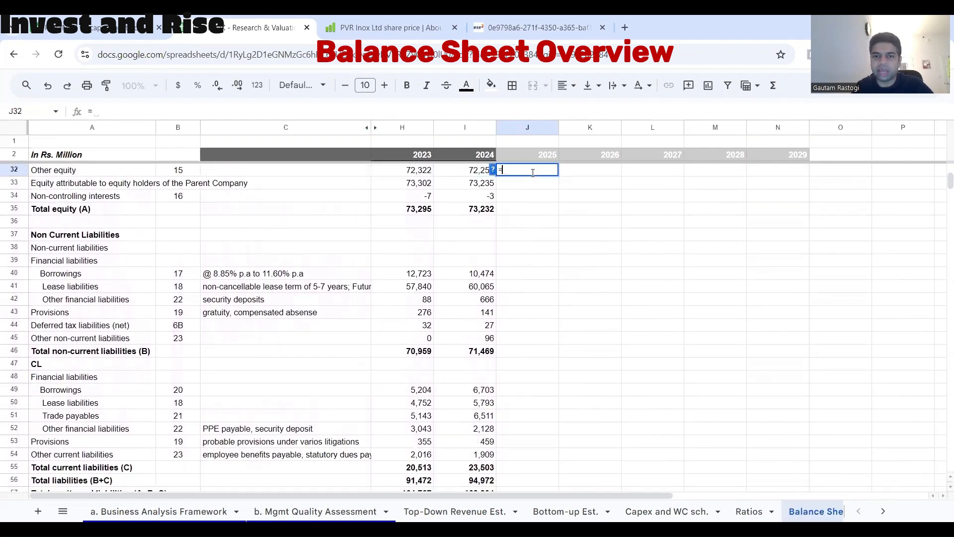
{"action": "left_click", "coordinate": [483, 174]}
{"action": "key", "text": "Return"}
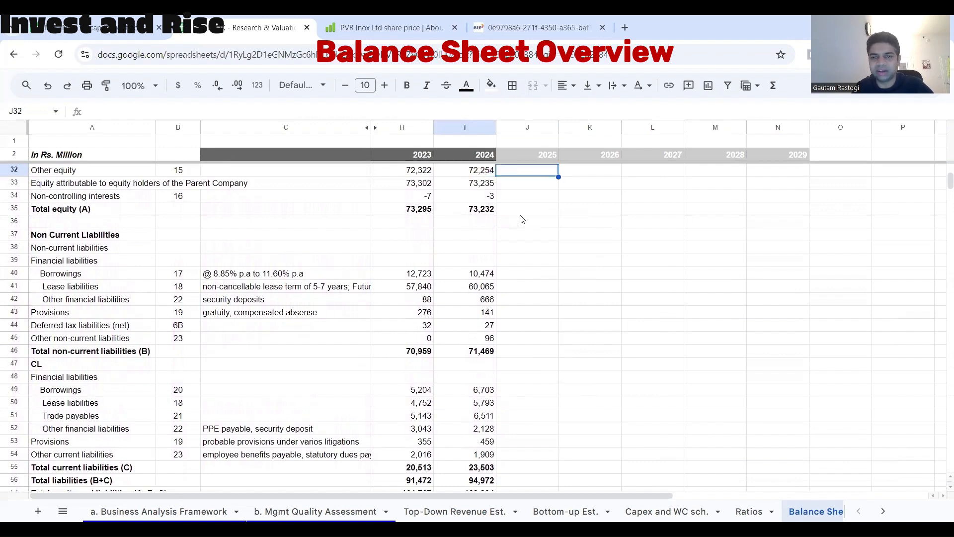
Step: Calculate total equity's share of 2024 total equity and liabilities in J35 as =I35/$I$57 and select the result cell
{"action": "left_click", "coordinate": [522, 217]}
{"action": "type", "text": "="}
{"action": "left_click", "coordinate": [462, 199]}
{"action": "left_click", "coordinate": [463, 211]}
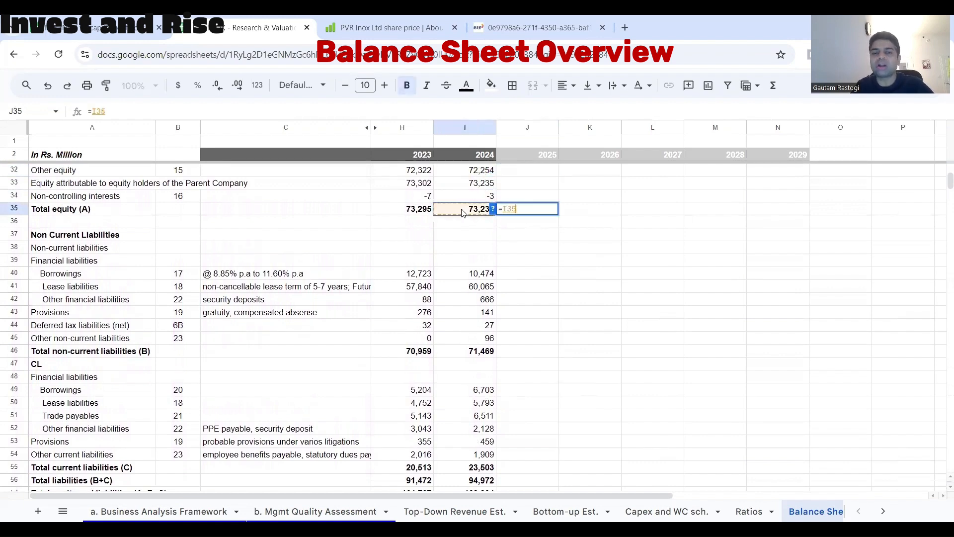
{"action": "type", "text": "/"}
{"action": "scroll", "coordinate": [463, 229], "scroll_direction": "down", "scroll_amount": 2}
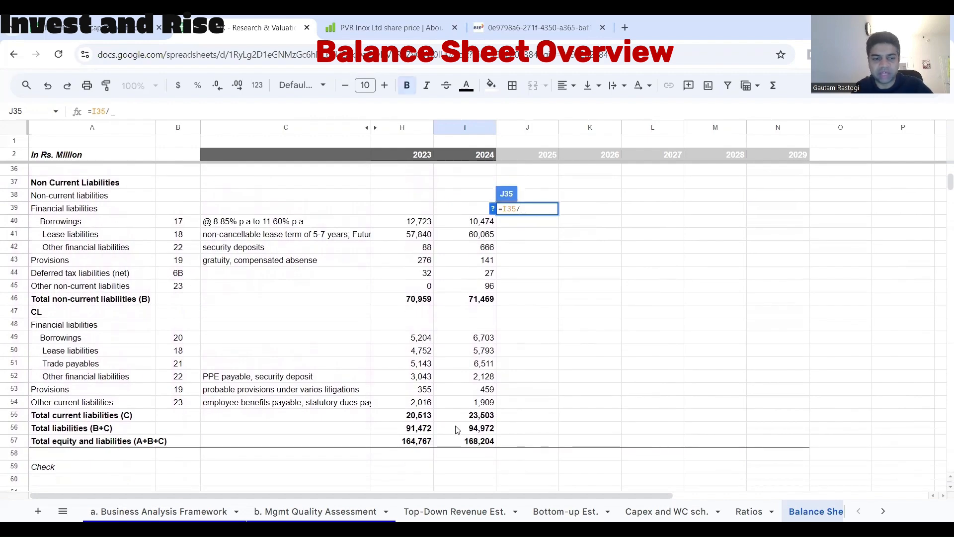
{"action": "left_click", "coordinate": [481, 443]}
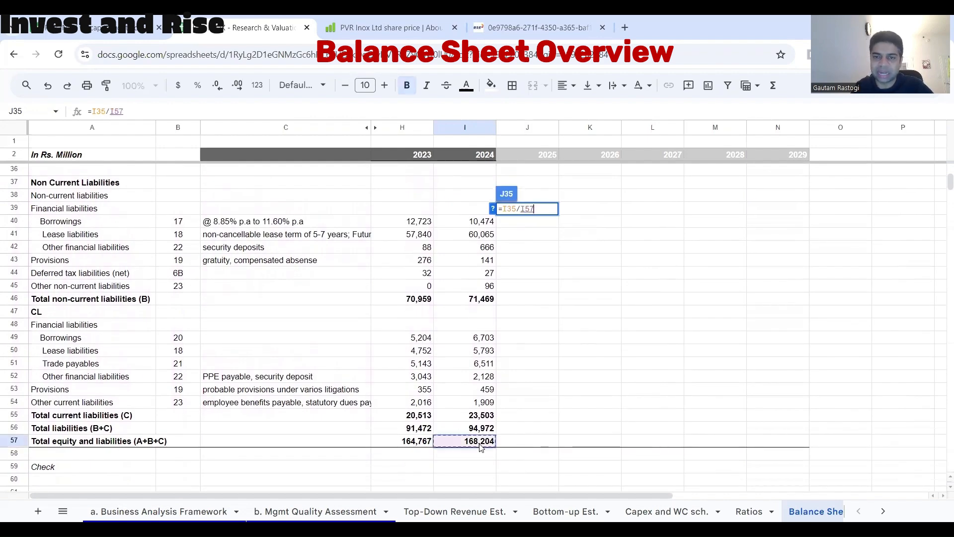
{"action": "left_click", "coordinate": [117, 113]}
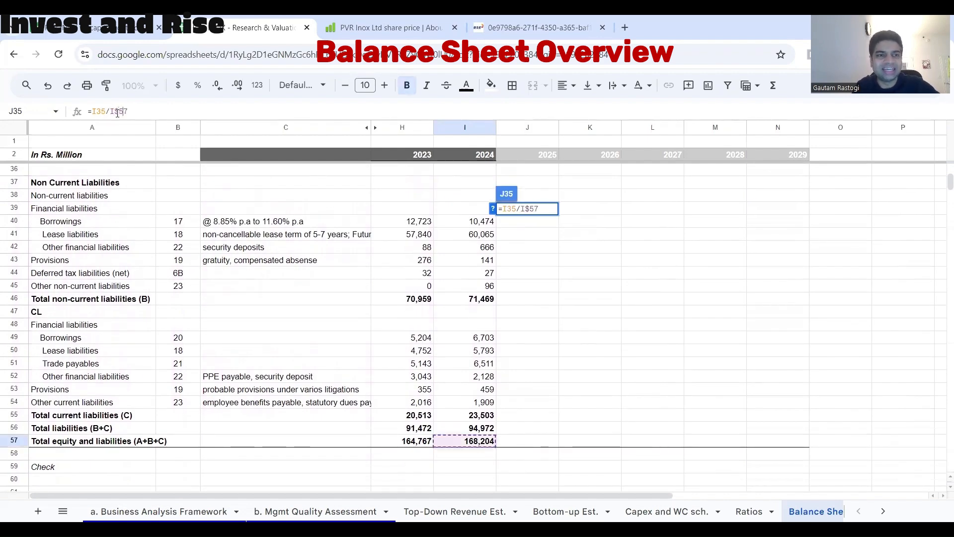
{"action": "type", "text": "$"}
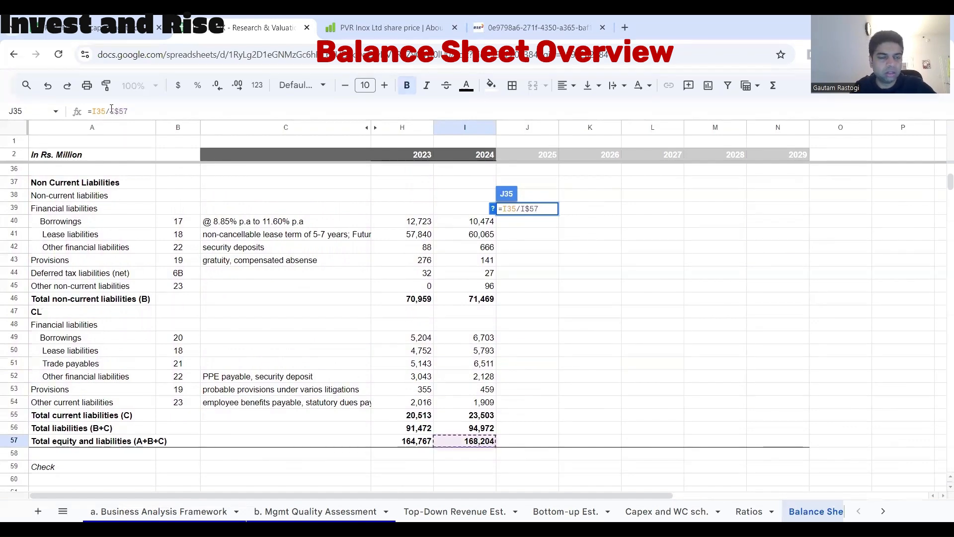
{"action": "key", "text": "Return"}
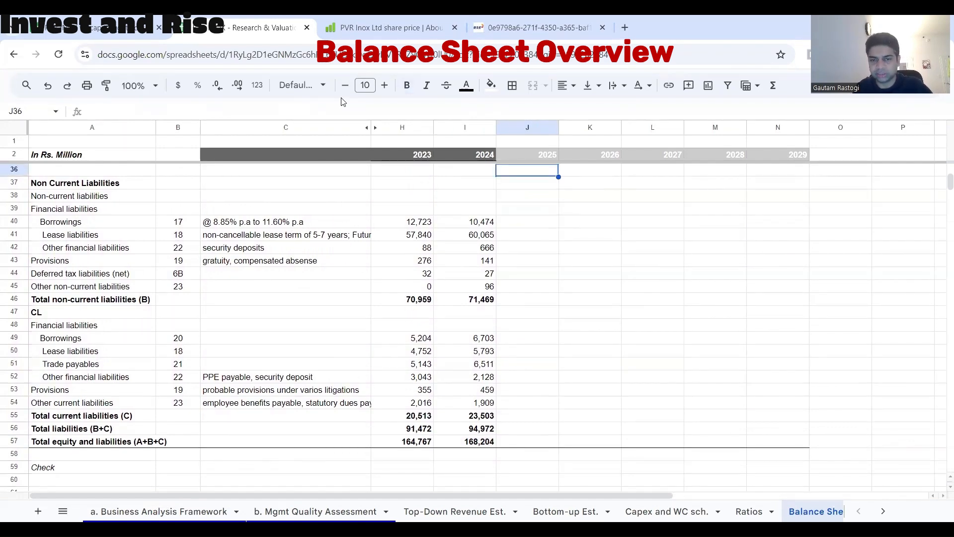
{"action": "scroll", "coordinate": [495, 223], "scroll_direction": "up", "scroll_amount": 2}
{"action": "left_click", "coordinate": [533, 231]}
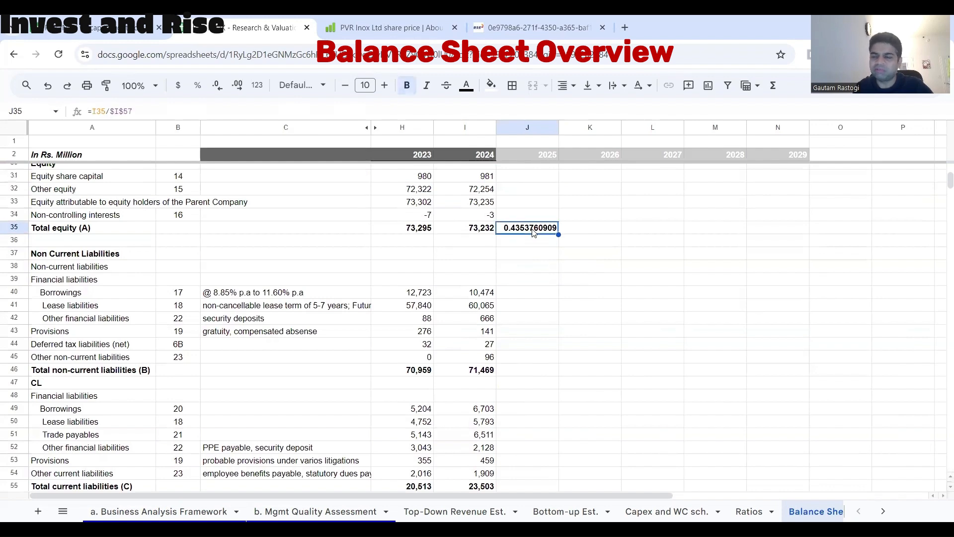
Step: Format total equity's share in J35 as a percentage without decimals
{"action": "left_click", "coordinate": [197, 85]}
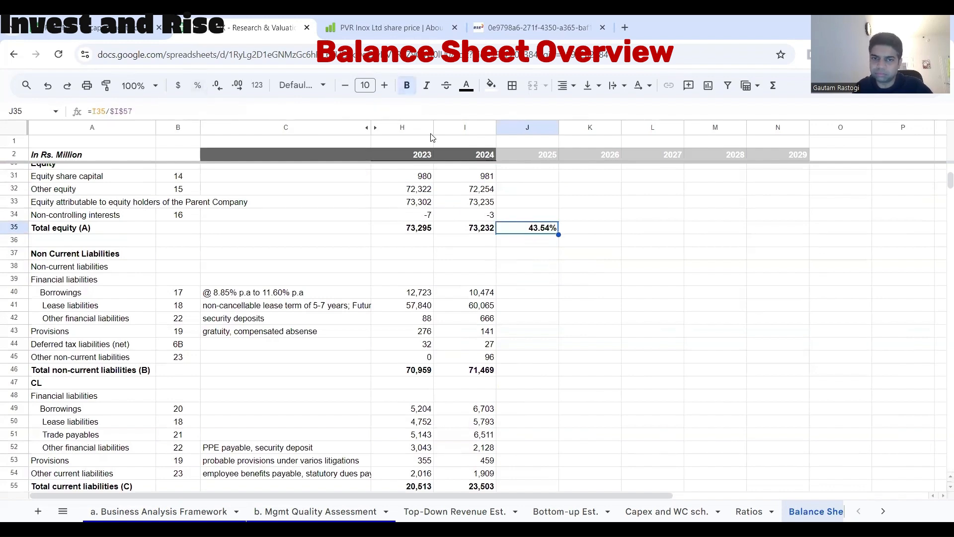
{"action": "left_click", "coordinate": [217, 85]}
{"action": "left_click", "coordinate": [217, 85]}
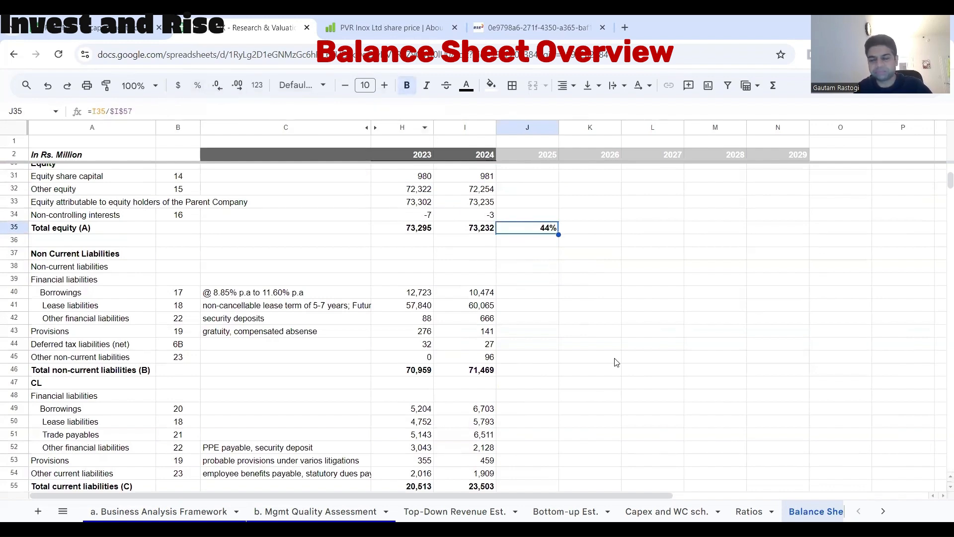
Step: Copy the share formula from J35 to the non-current and current borrowings in J40 and J49
{"action": "scroll", "coordinate": [616, 362], "scroll_direction": "down", "scroll_amount": 2}
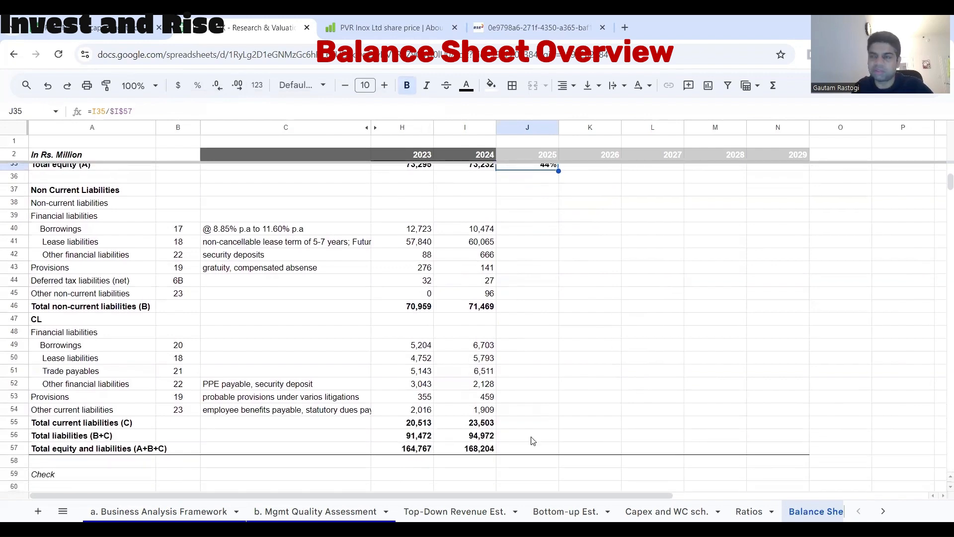
{"action": "scroll", "coordinate": [518, 289], "scroll_direction": "up", "scroll_amount": 2}
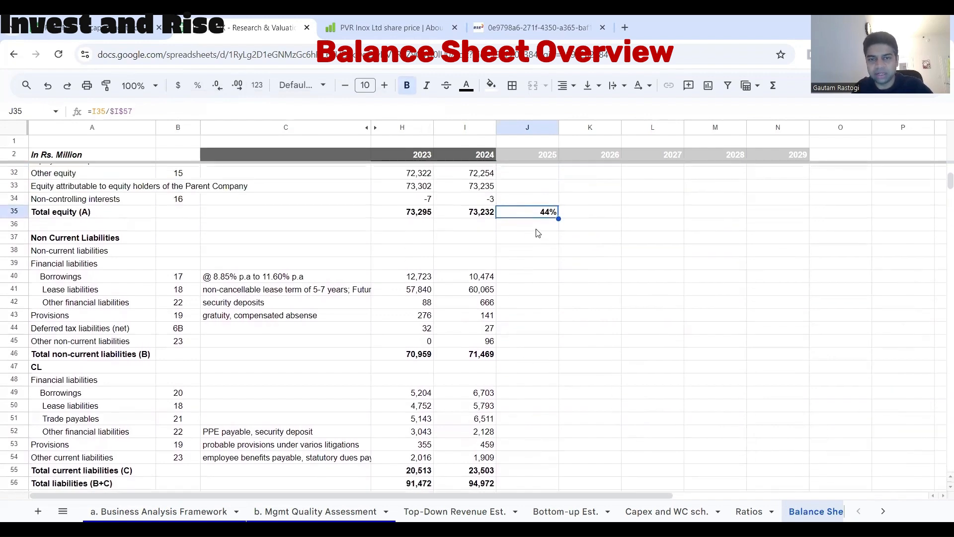
{"action": "key", "text": "ctrl+c"}
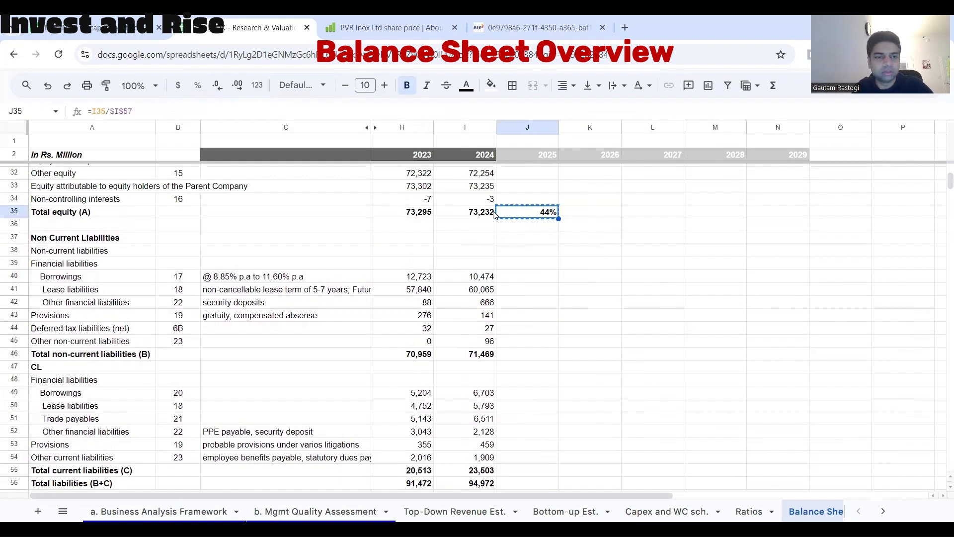
{"action": "left_click", "coordinate": [516, 277]}
{"action": "key", "text": "ctrl+v"}
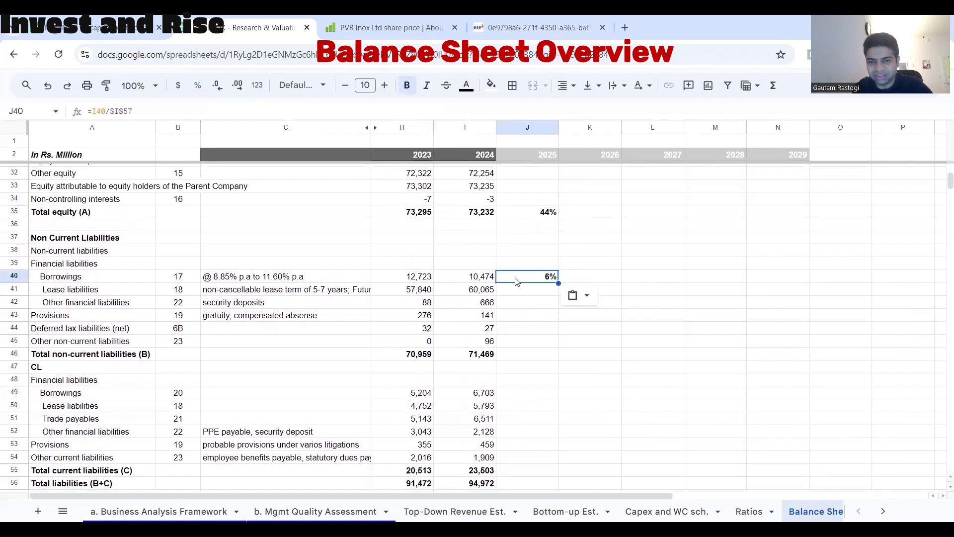
{"action": "left_click", "coordinate": [532, 393]}
{"action": "key", "text": "ctrl+v"}
Step: Highlight both Borrowings rows, A40:J40 and A49:J49, in yellow
{"action": "left_click_drag", "start_coordinate": [107, 276], "coordinate": [526, 277]}
{"action": "left_click", "coordinate": [491, 85]}
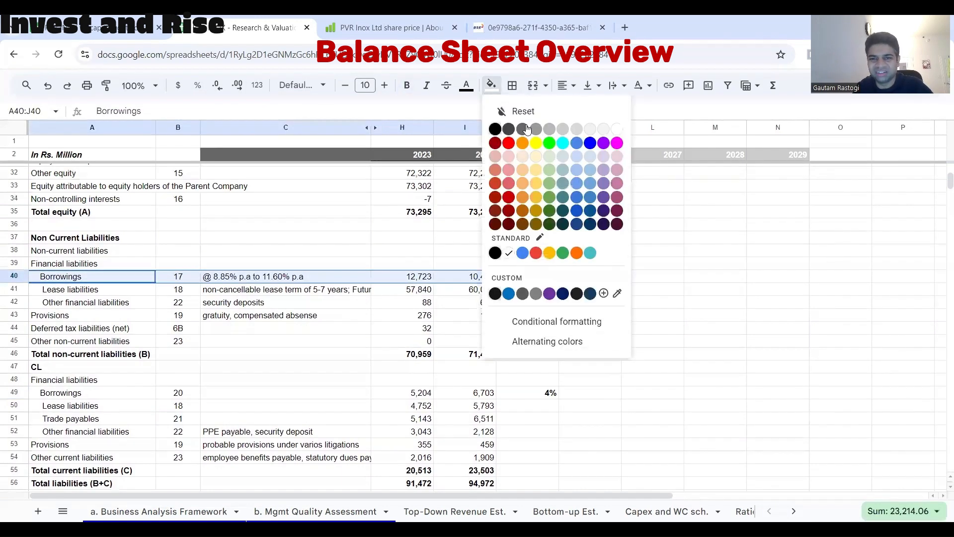
{"action": "left_click", "coordinate": [539, 142]}
{"action": "left_click_drag", "start_coordinate": [132, 392], "coordinate": [552, 394]}
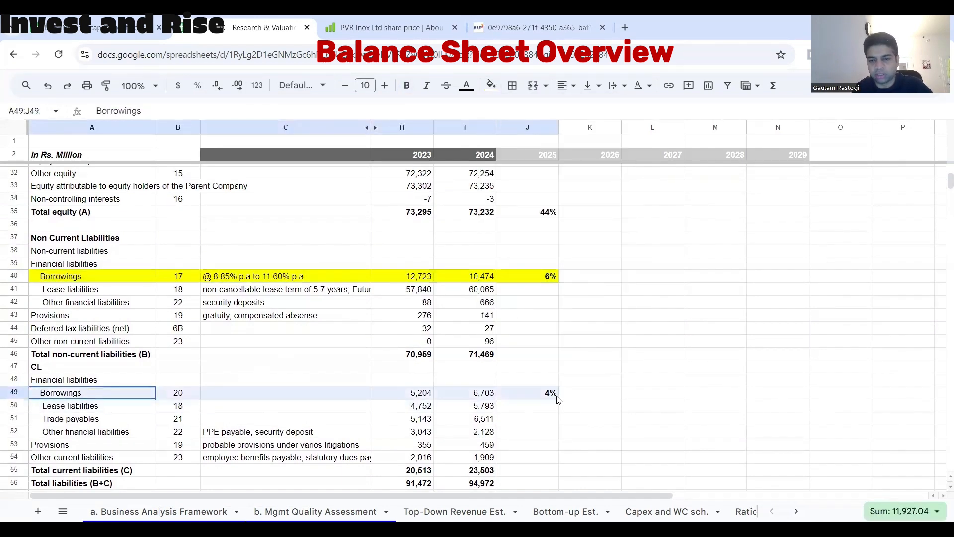
{"action": "left_click", "coordinate": [491, 86]}
{"action": "left_click", "coordinate": [534, 145]}
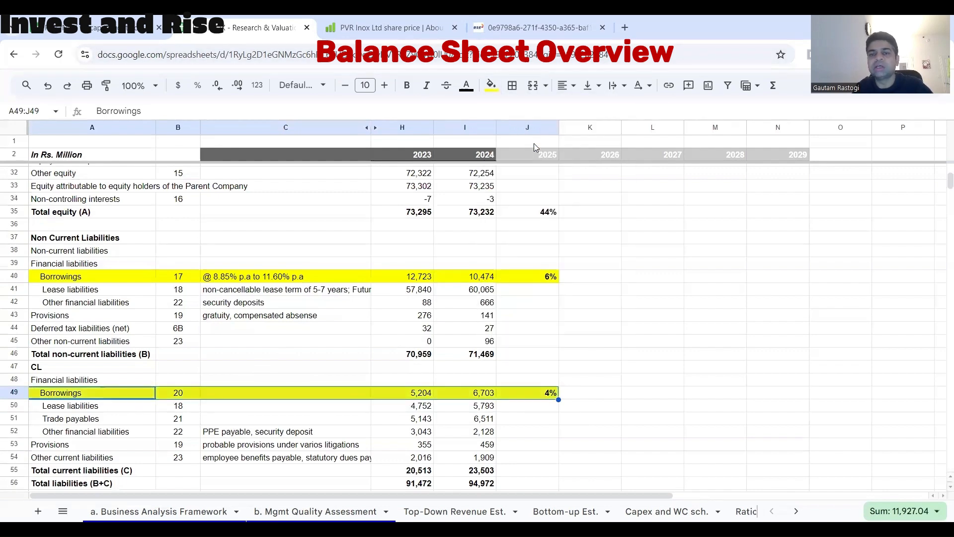
Step: Check the borrowings' combined share by selecting J40:J49, and compare it with total equity's share
{"action": "left_click_drag", "start_coordinate": [555, 274], "coordinate": [552, 397]}
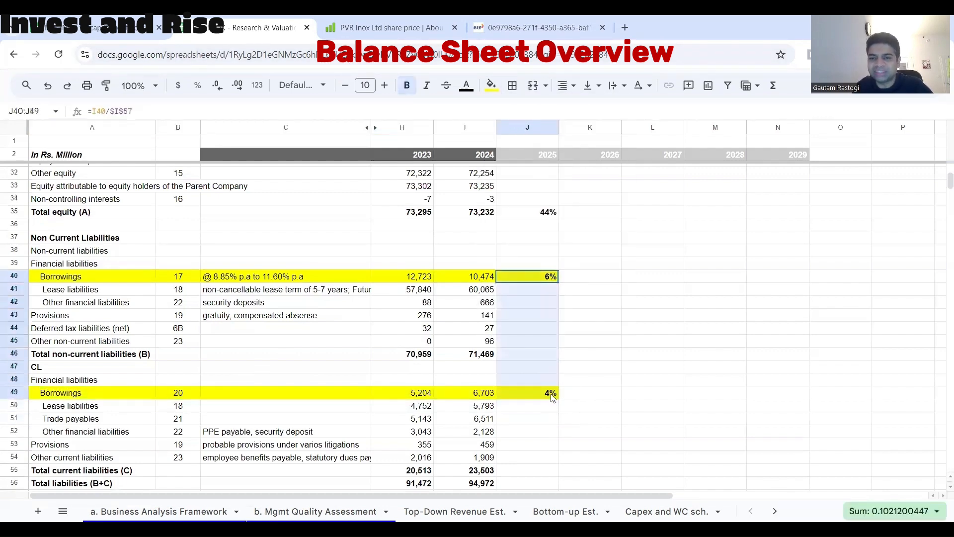
{"action": "scroll", "coordinate": [546, 400], "scroll_direction": "down", "scroll_amount": 3}
{"action": "scroll", "coordinate": [542, 405], "scroll_direction": "up", "scroll_amount": 6}
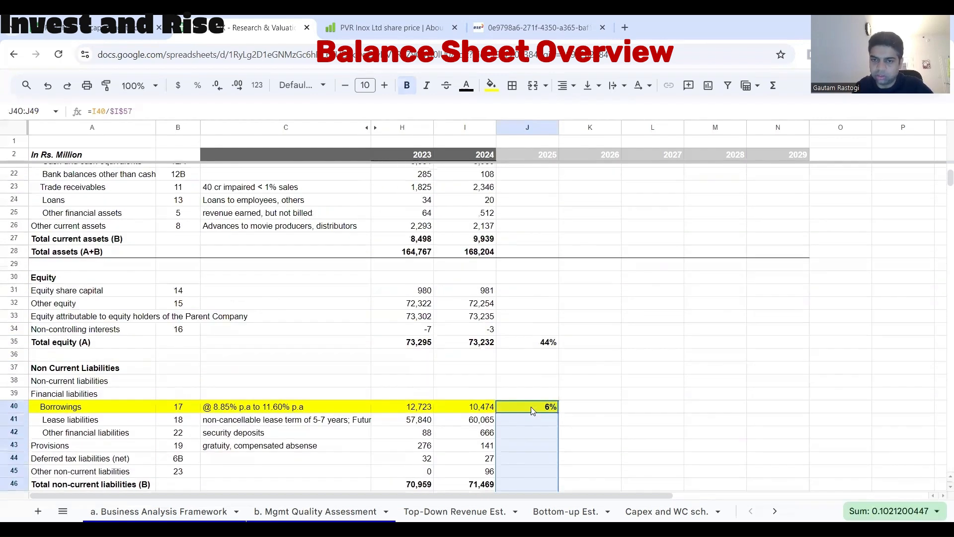
{"action": "scroll", "coordinate": [534, 410], "scroll_direction": "down", "scroll_amount": 3}
{"action": "scroll", "coordinate": [533, 411], "scroll_direction": "down", "scroll_amount": 1}
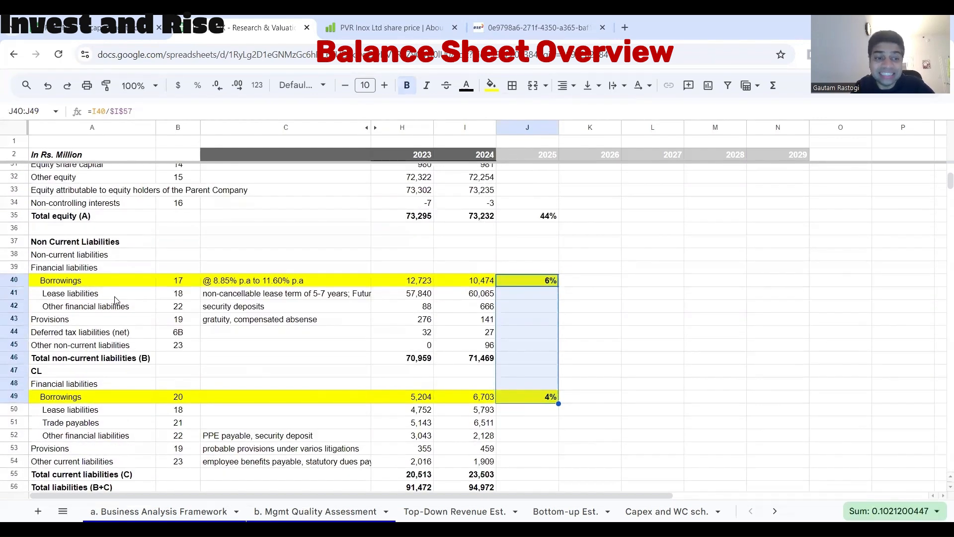
Step: Copy total equity's share formula to the non-current and current lease liabilities in J41 and J50
{"action": "left_click_drag", "start_coordinate": [117, 298], "coordinate": [540, 300]}
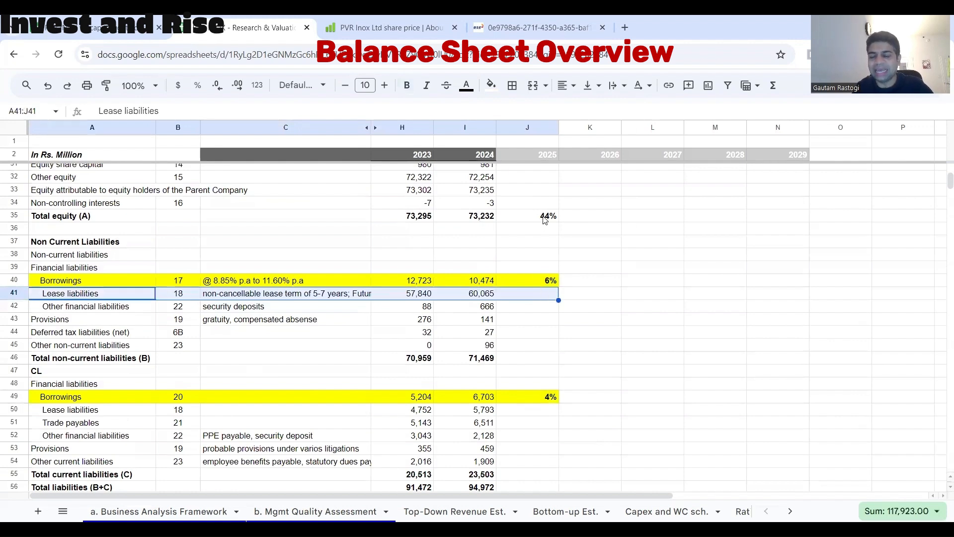
{"action": "left_click", "coordinate": [544, 218]}
{"action": "key", "text": "ctrl+c"}
{"action": "left_click", "coordinate": [545, 297]}
{"action": "key", "text": "ctrl+v"}
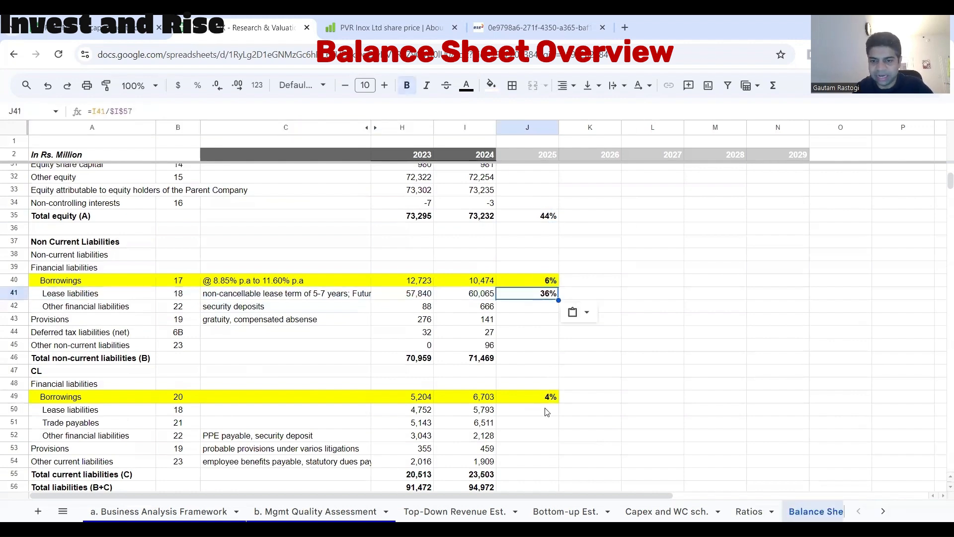
{"action": "left_click", "coordinate": [546, 412]}
{"action": "key", "text": "ctrl+v"}
Step: Fill the two lease liability share cells, J41 and J50, with orange
{"action": "left_click", "coordinate": [543, 294]}
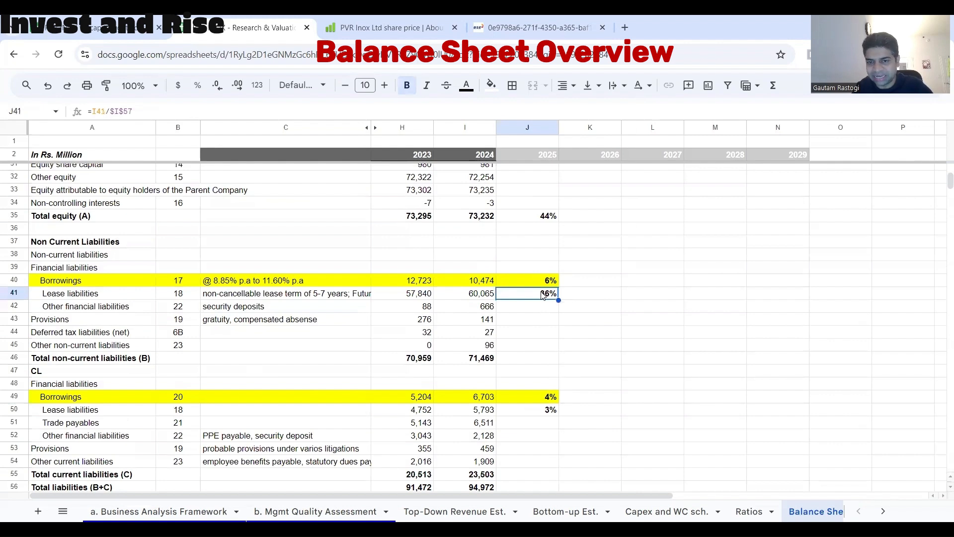
{"action": "left_click", "coordinate": [488, 87]}
{"action": "left_click", "coordinate": [522, 143]}
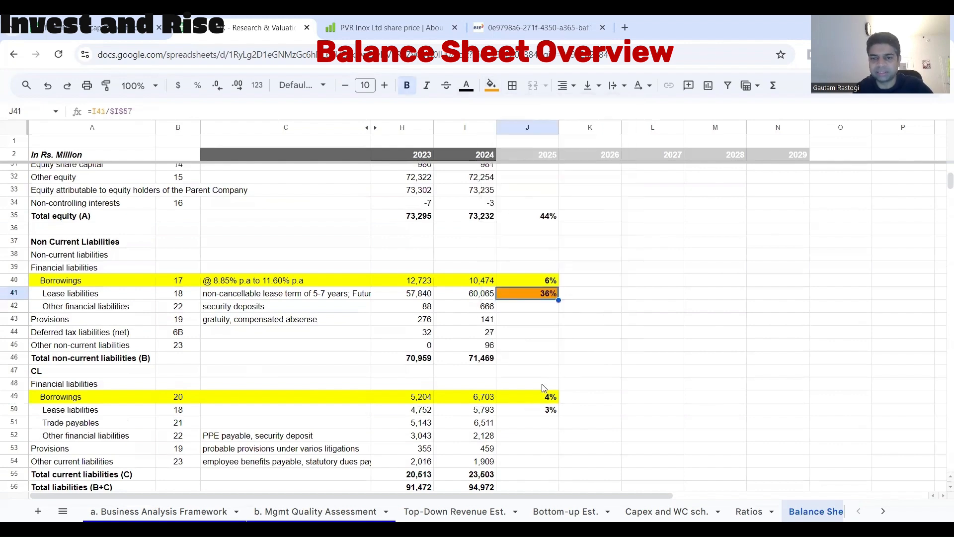
{"action": "left_click", "coordinate": [549, 422]}
{"action": "left_click", "coordinate": [548, 414]}
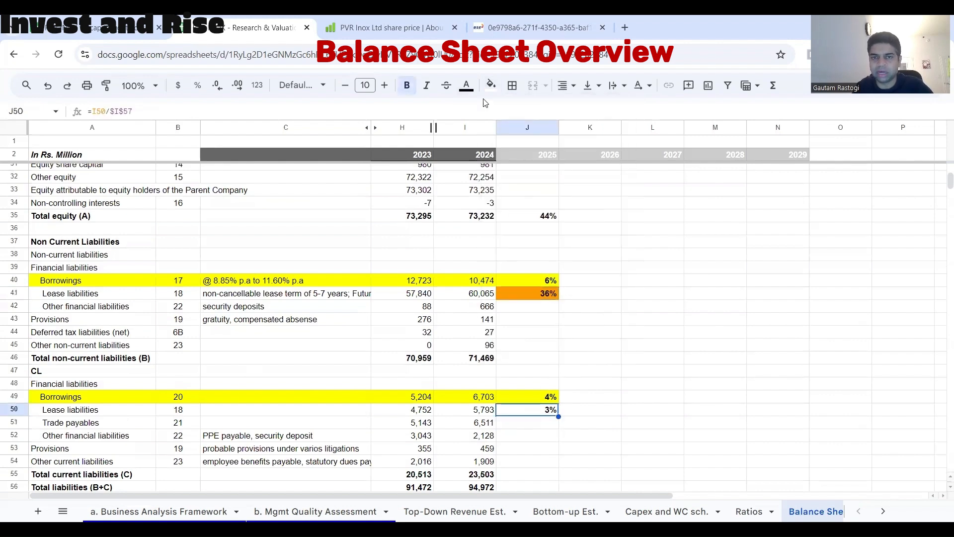
{"action": "left_click", "coordinate": [490, 85]}
{"action": "left_click", "coordinate": [523, 145]}
{"action": "left_click", "coordinate": [598, 346]}
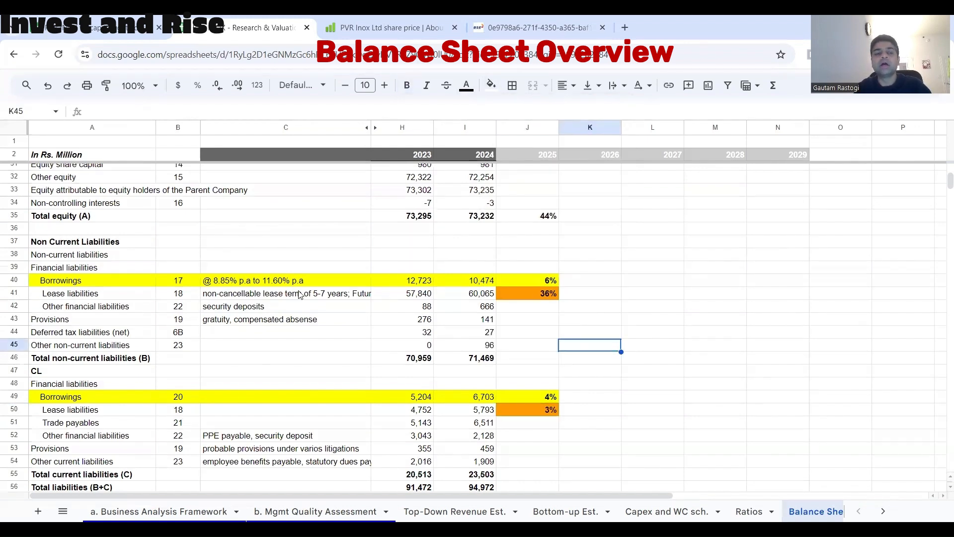
Step: Compare the non-current lease liabilities row with the asset shares, total equity and the other liabilities
{"action": "left_click", "coordinate": [22, 295]}
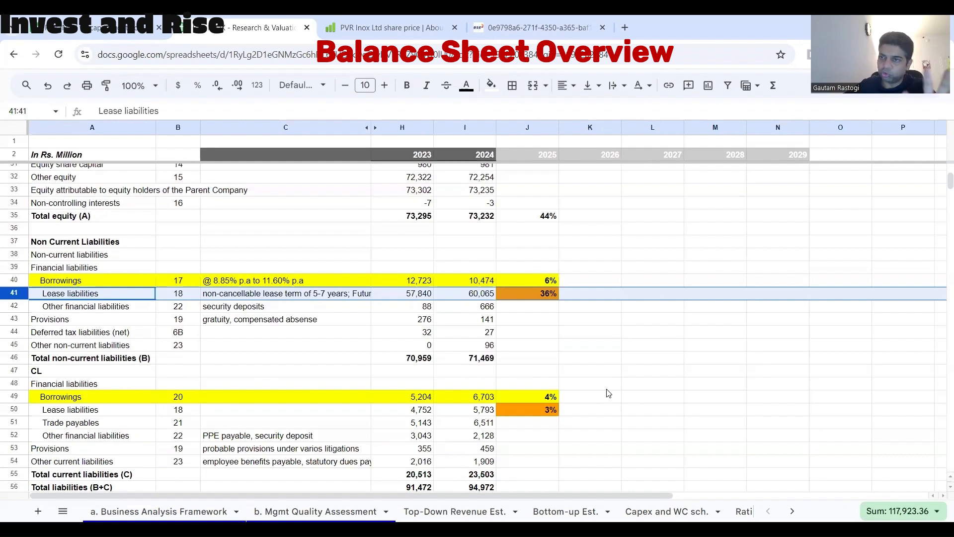
{"action": "scroll", "coordinate": [608, 393], "scroll_direction": "down", "scroll_amount": 4}
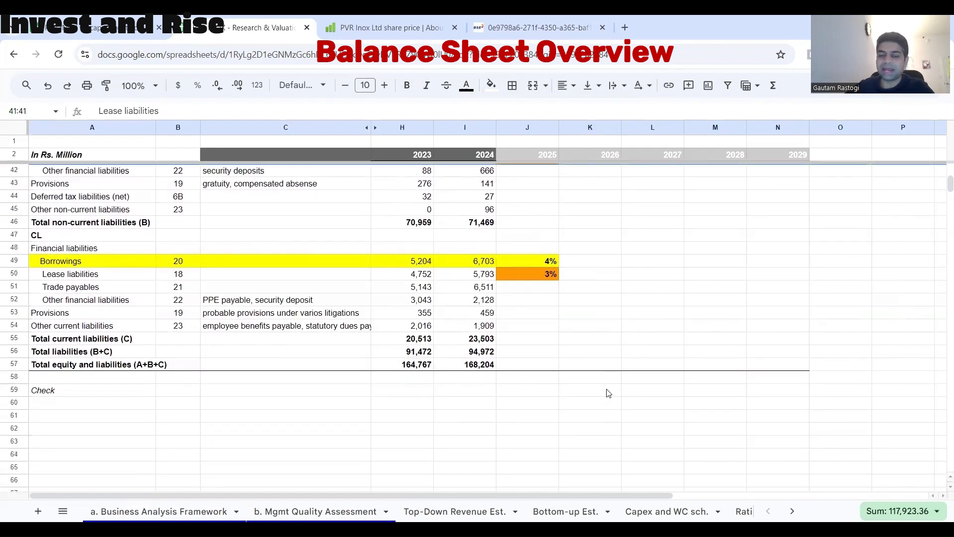
{"action": "scroll", "coordinate": [608, 393], "scroll_direction": "up", "scroll_amount": 13}
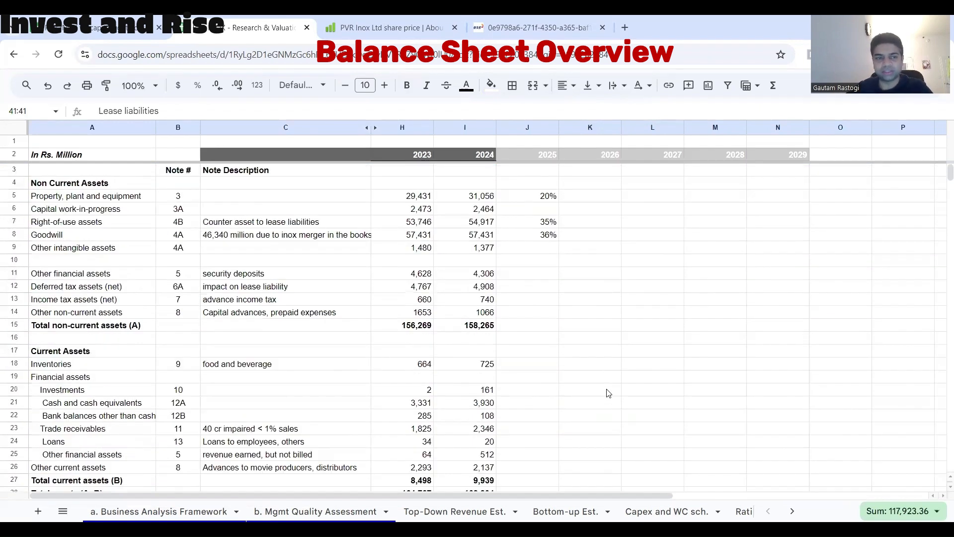
{"action": "scroll", "coordinate": [608, 393], "scroll_direction": "down", "scroll_amount": 5}
{"action": "scroll", "coordinate": [608, 393], "scroll_direction": "right", "scroll_amount": 1}
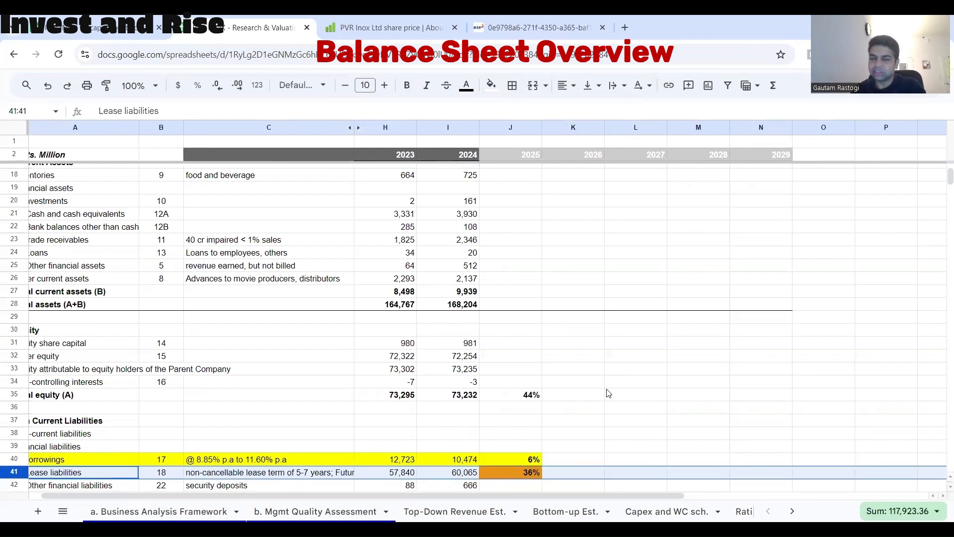
{"action": "scroll", "coordinate": [608, 393], "scroll_direction": "down", "scroll_amount": 4}
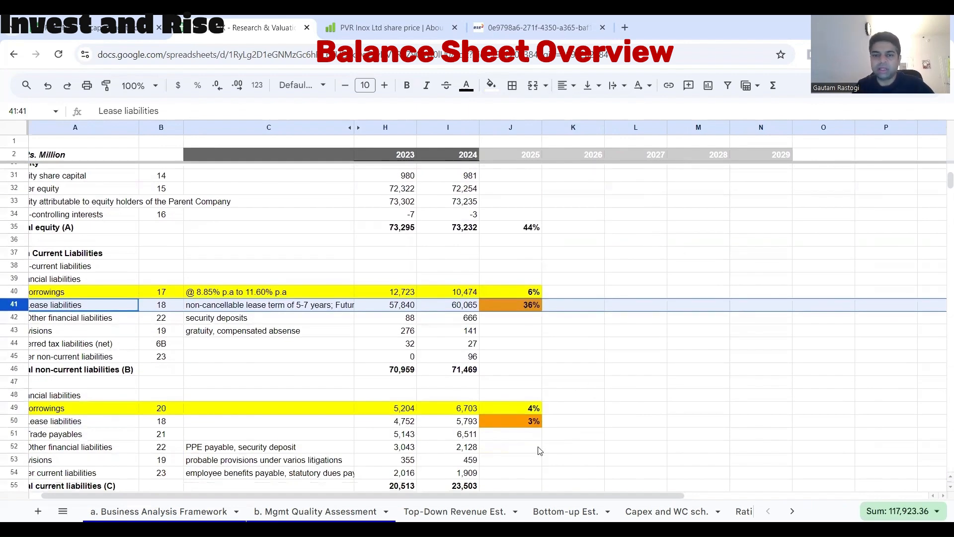
{"action": "scroll", "coordinate": [605, 435], "scroll_direction": "left", "scroll_amount": 1}
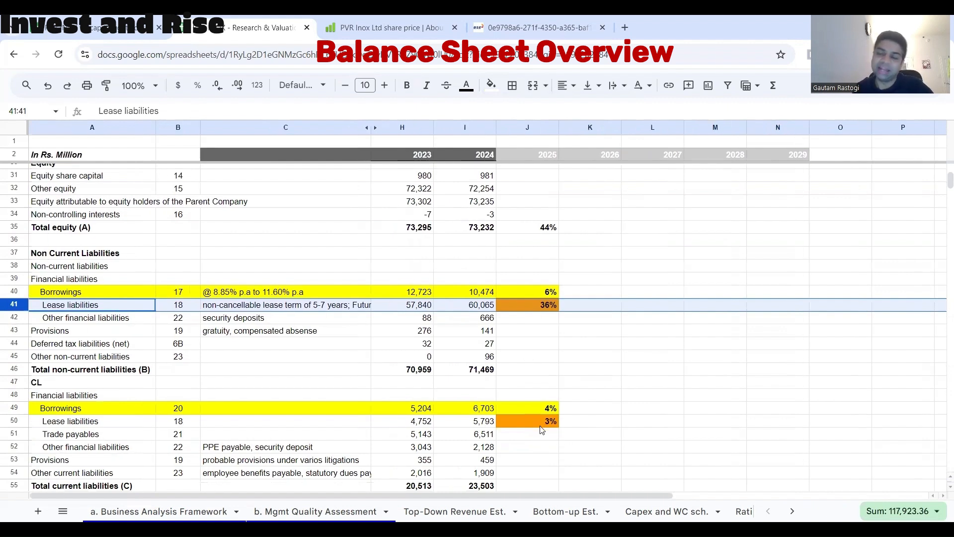
Step: Check the combined share of borrowings and lease liabilities by selecting J40:J51
{"action": "left_click", "coordinate": [521, 295]}
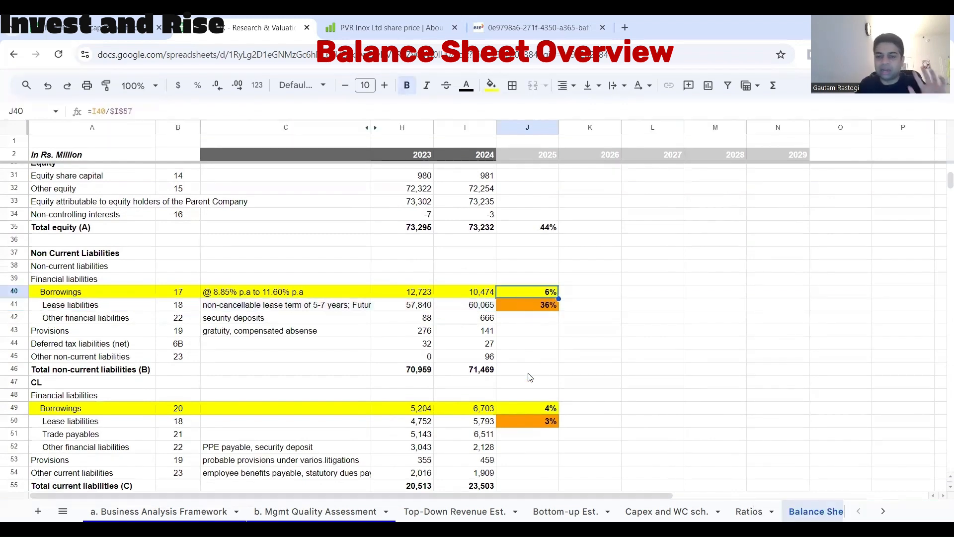
{"action": "left_click", "coordinate": [534, 400]}
{"action": "left_click_drag", "start_coordinate": [538, 292], "coordinate": [551, 435]}
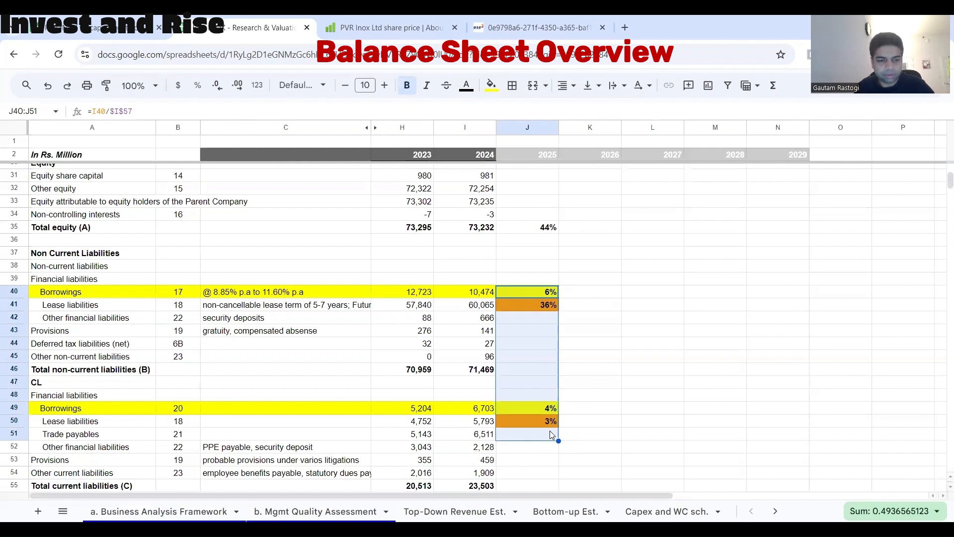
{"action": "scroll", "coordinate": [607, 447], "scroll_direction": "down", "scroll_amount": 1}
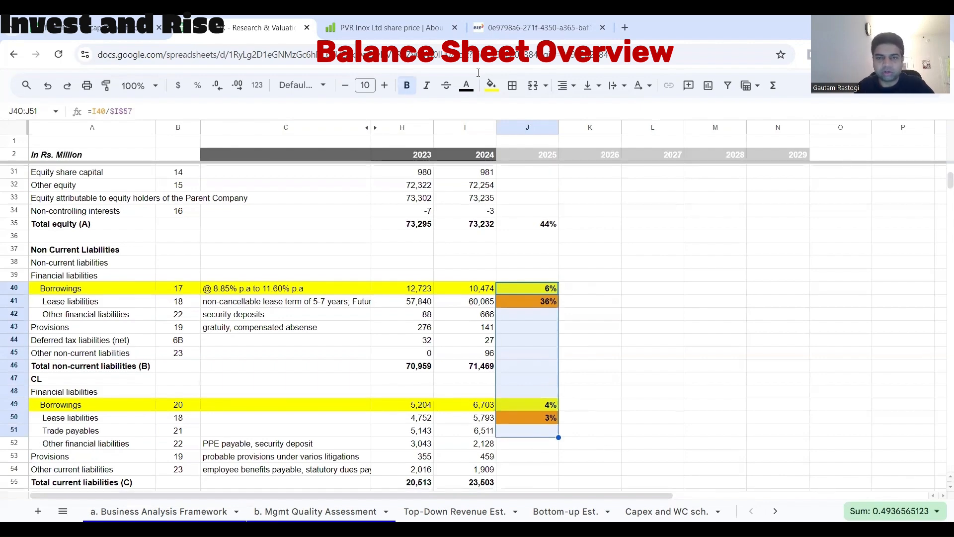
{"action": "left_click", "coordinate": [583, 353]}
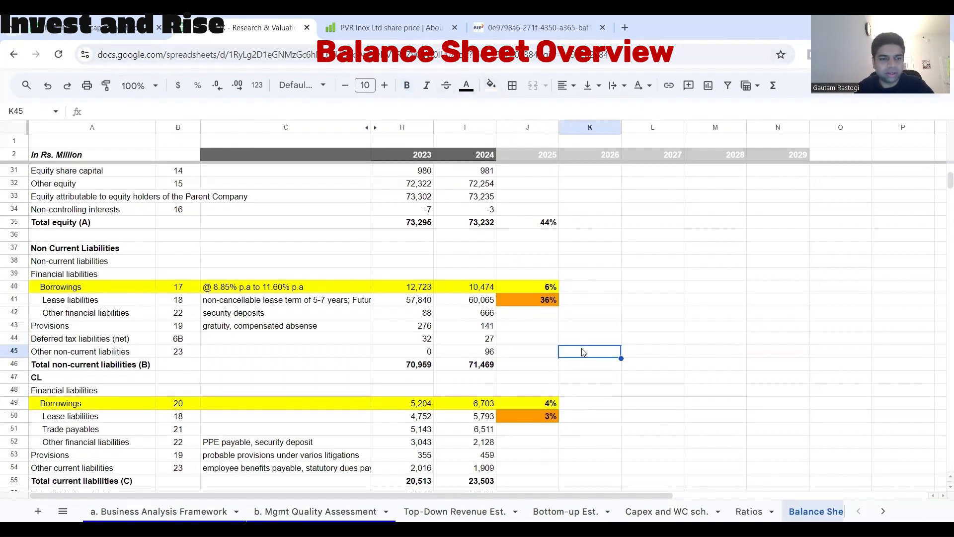
Step: Clear the share calculations in J3:J53 and set the range's fill to white
{"action": "scroll", "coordinate": [583, 352], "scroll_direction": "down", "scroll_amount": 1}
{"action": "scroll", "coordinate": [535, 195], "scroll_direction": "up", "scroll_amount": 10}
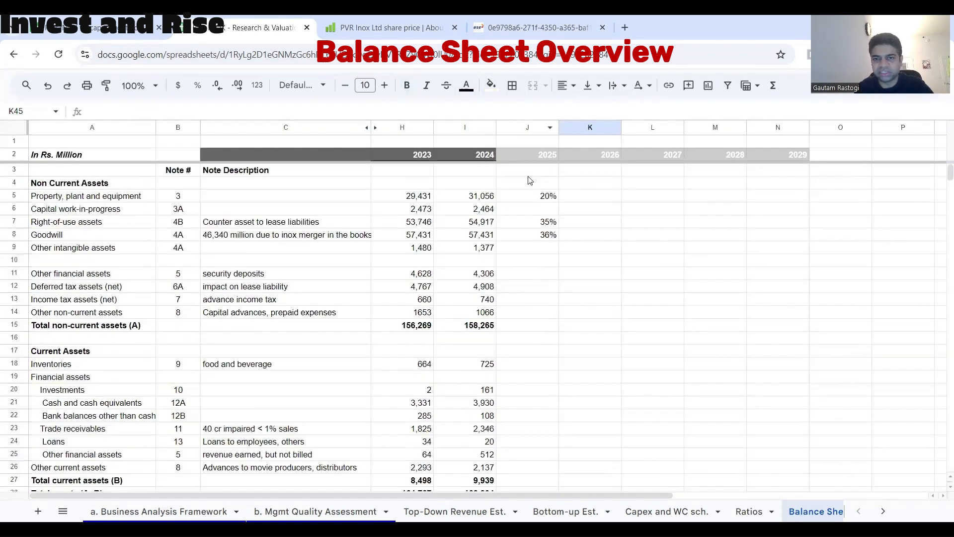
{"action": "left_click_drag", "start_coordinate": [527, 169], "coordinate": [548, 347]}
{"action": "key", "text": "Delete"}
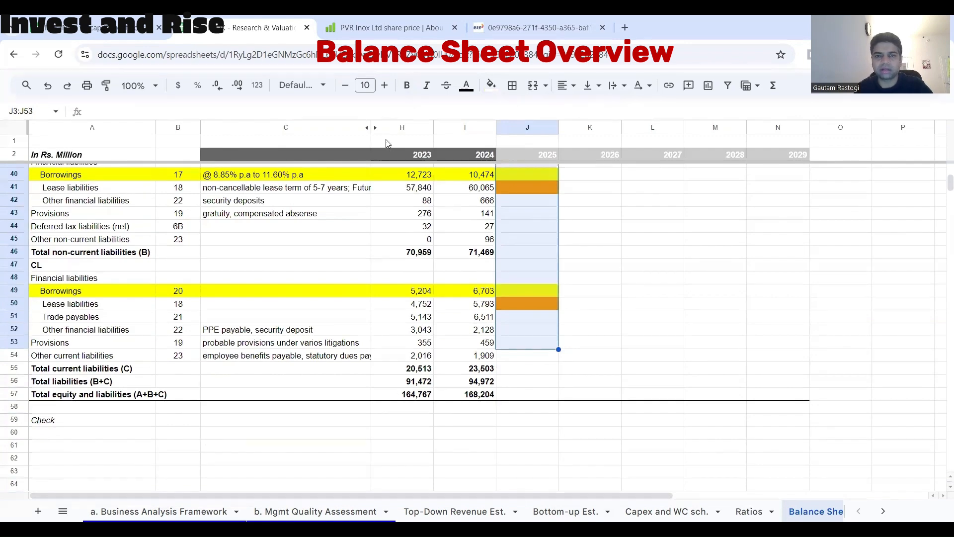
{"action": "left_click", "coordinate": [491, 85]}
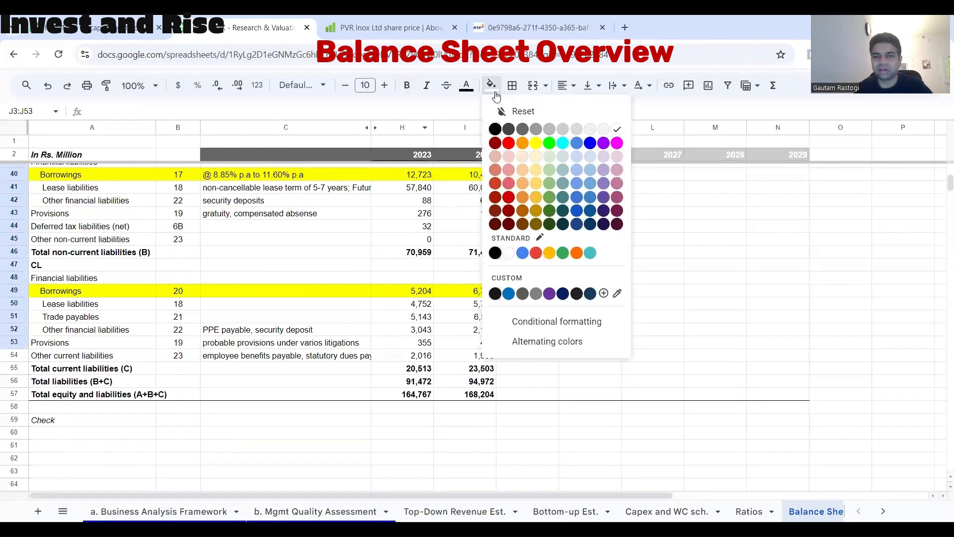
{"action": "left_click", "coordinate": [508, 253]}
{"action": "left_click", "coordinate": [539, 278]}
{"action": "scroll", "coordinate": [540, 285], "scroll_direction": "up", "scroll_amount": 12}
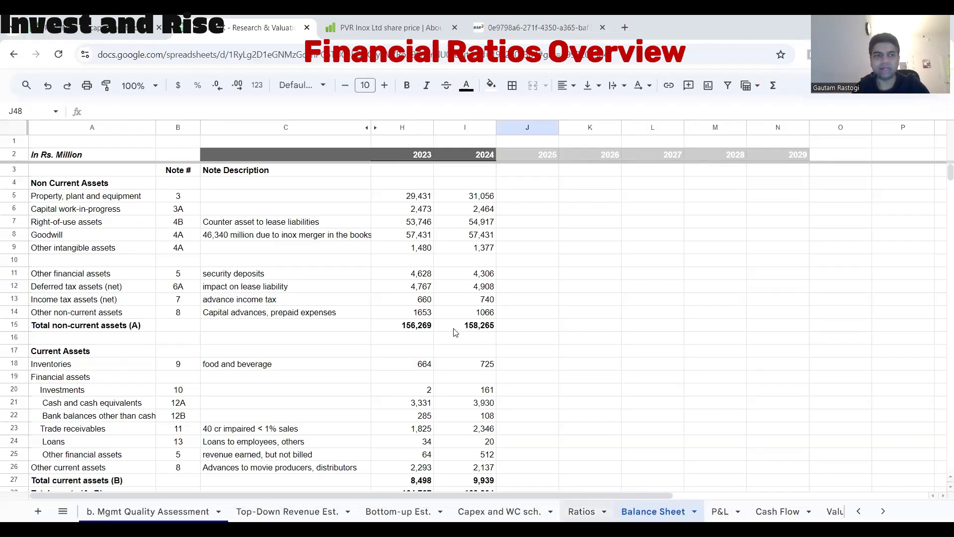
Step: Open the Ratios sheet and examine the EBITDA % row with its definition, then the 2024 EBIT % cell
{"action": "left_click", "coordinate": [582, 510]}
{"action": "left_click_drag", "start_coordinate": [106, 208], "coordinate": [539, 218]}
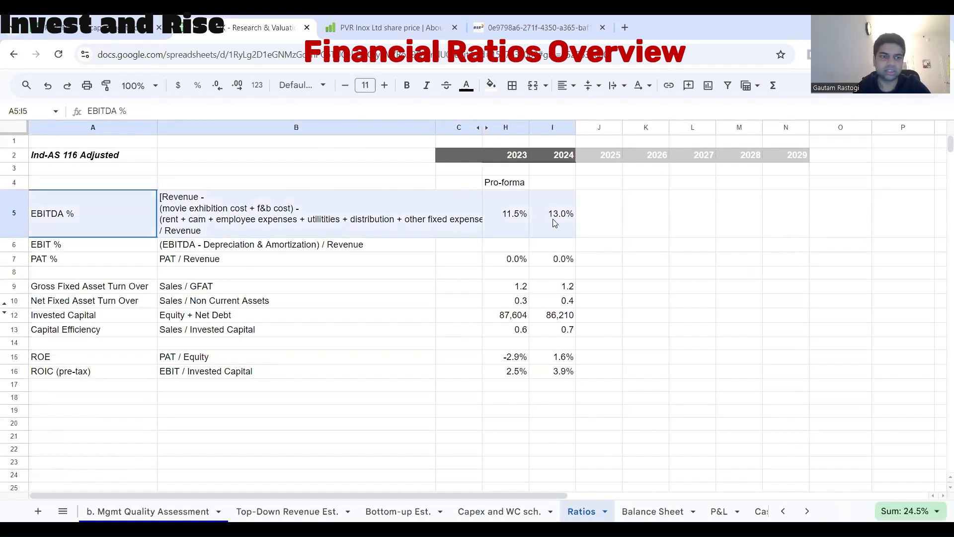
{"action": "left_click", "coordinate": [552, 224]}
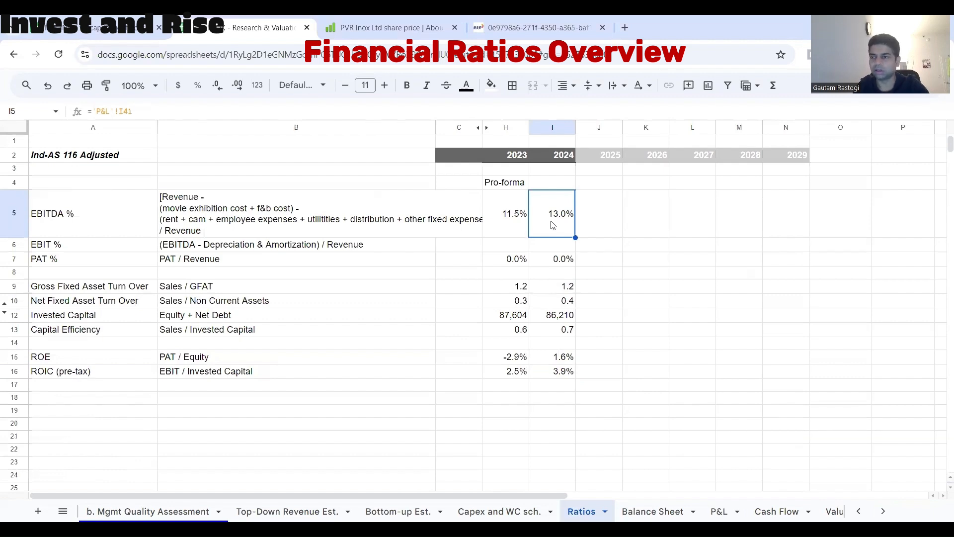
{"action": "left_click", "coordinate": [565, 258]}
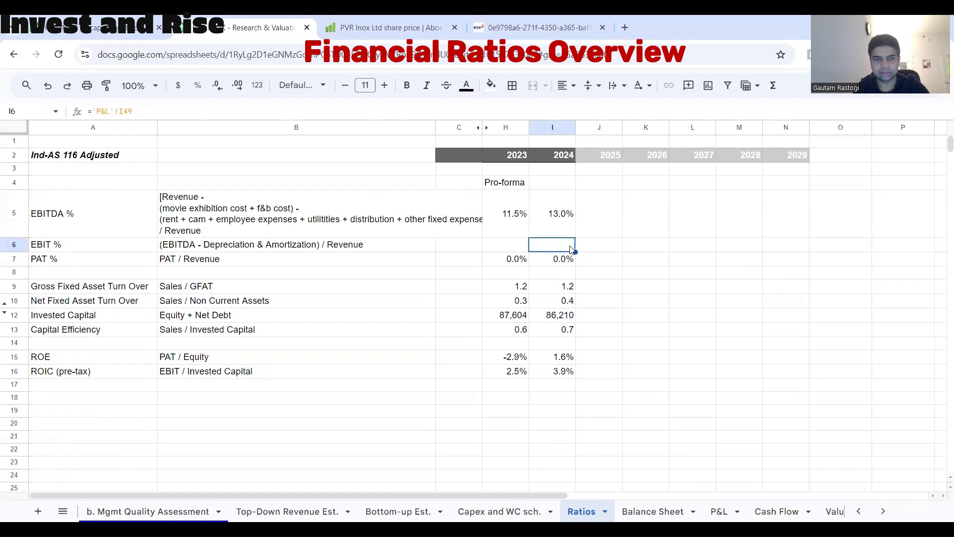
Step: Set the 2024 EBIT % in I6 of the Ratios sheet to ='P&L'!I48/'P&L'!I15
{"action": "double_click", "coordinate": [569, 248]}
{"action": "key", "text": "Escape"}
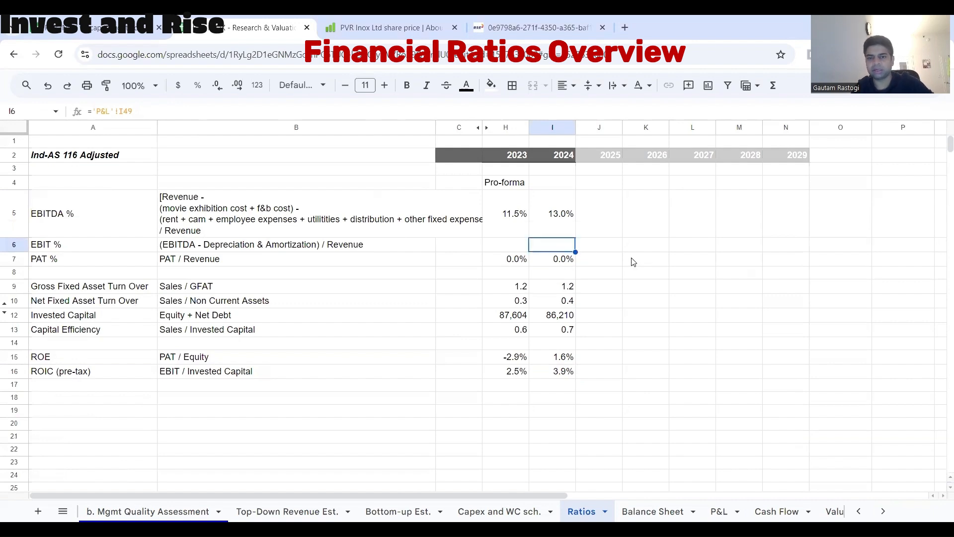
{"action": "double_click", "coordinate": [562, 244]}
{"action": "key", "text": "Escape"}
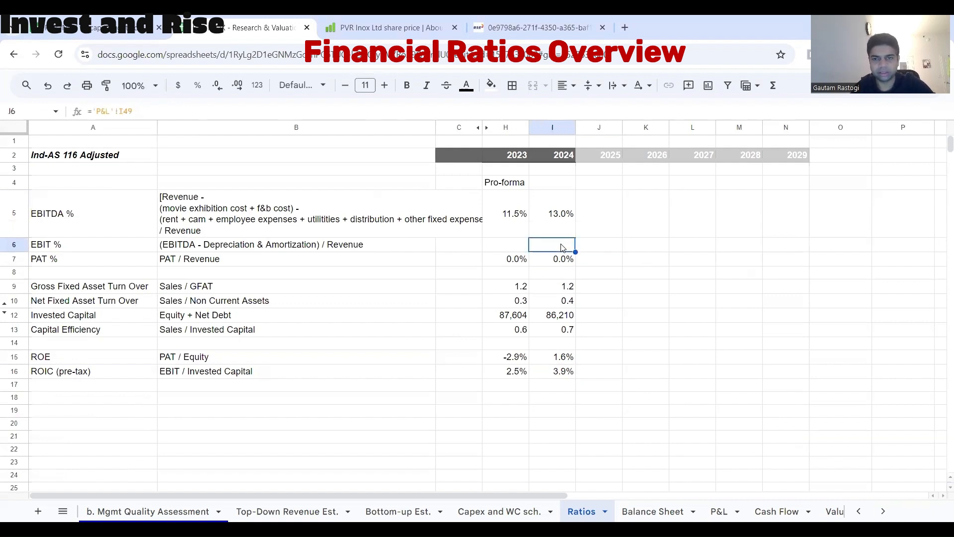
{"action": "type", "text": "="}
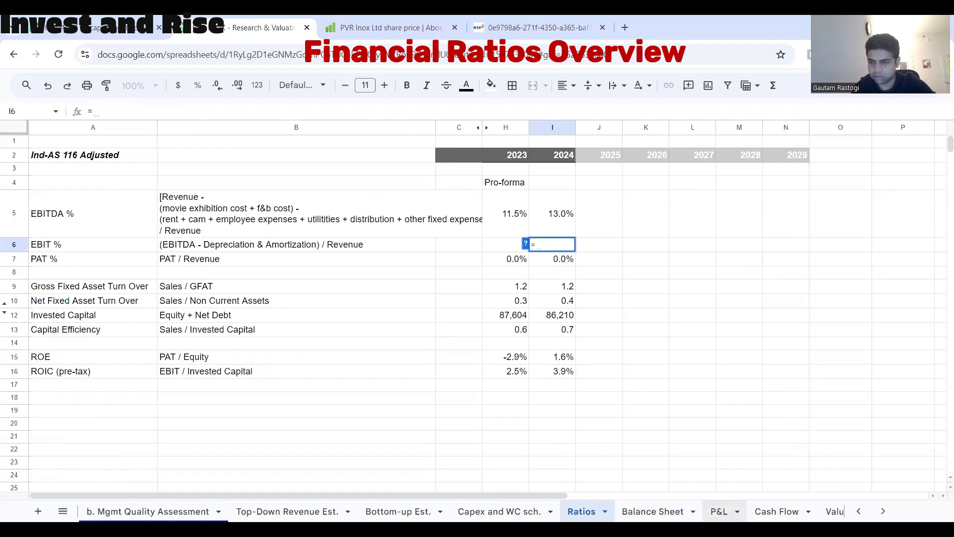
{"action": "left_click", "coordinate": [719, 511]}
{"action": "scroll", "coordinate": [481, 404], "scroll_direction": "down", "scroll_amount": 8}
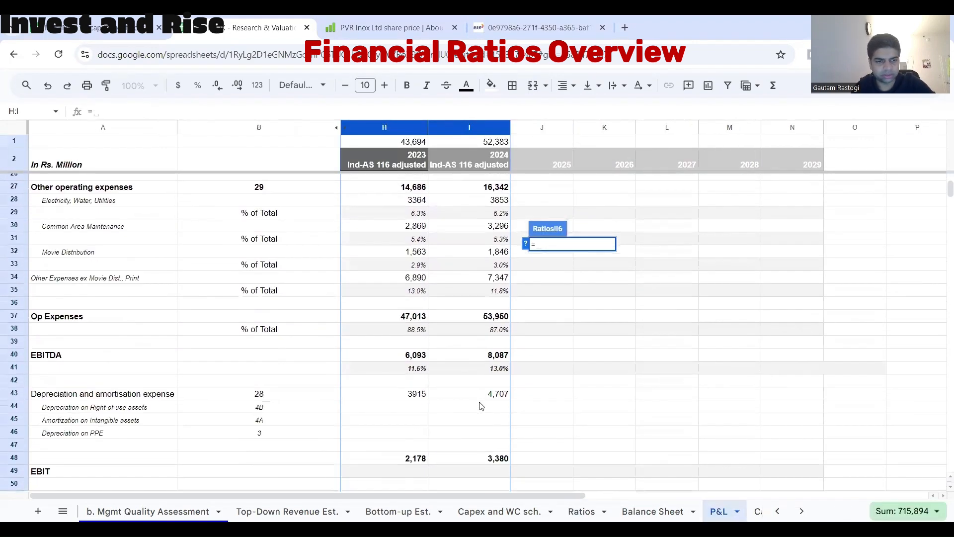
{"action": "left_click", "coordinate": [499, 461]}
{"action": "type", "text": "/"}
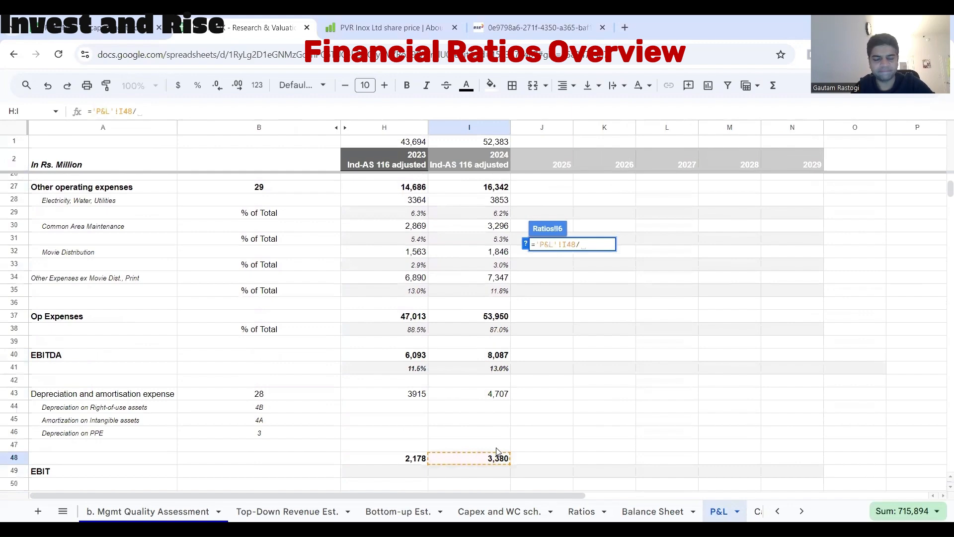
{"action": "scroll", "coordinate": [499, 455], "scroll_direction": "up", "scroll_amount": 8}
{"action": "left_click", "coordinate": [492, 335]}
{"action": "key", "text": "Return"}
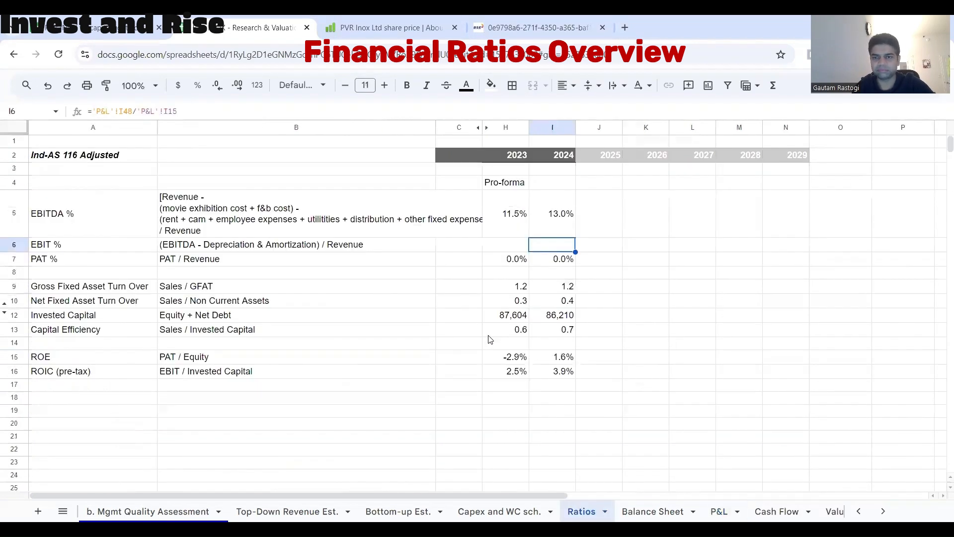
Step: Format the 2024 EBIT % as a percentage with one decimal place and copy it to the 2023 cell H6
{"action": "left_click", "coordinate": [197, 85]}
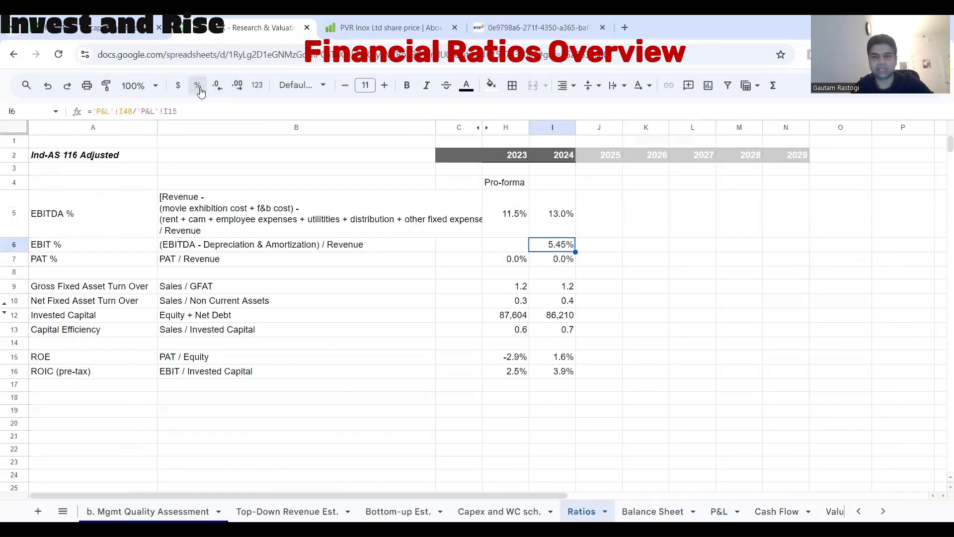
{"action": "left_click", "coordinate": [217, 86]}
{"action": "key", "text": "ctrl+c"}
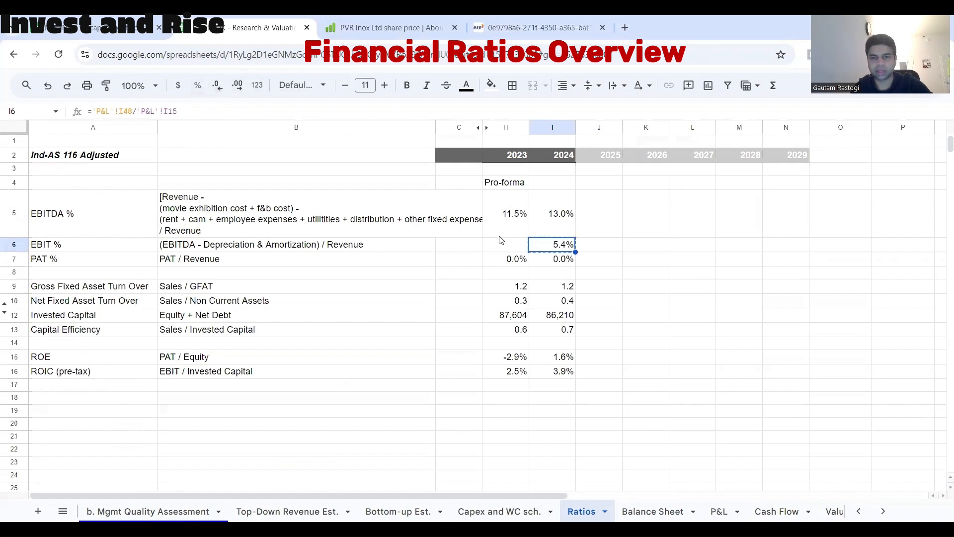
{"action": "left_click", "coordinate": [499, 241]}
{"action": "key", "text": "ctrl+v"}
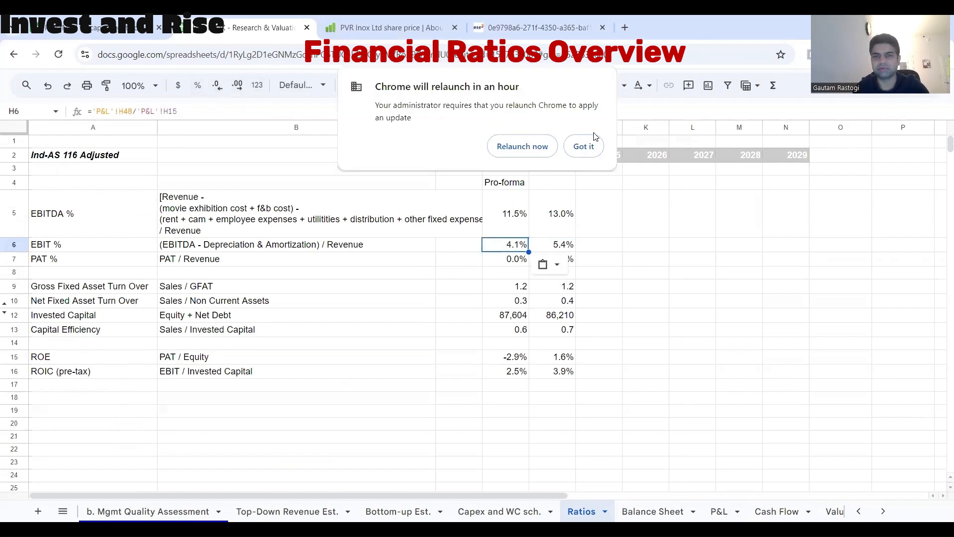
{"action": "left_click", "coordinate": [584, 145]}
{"action": "left_click", "coordinate": [560, 247]}
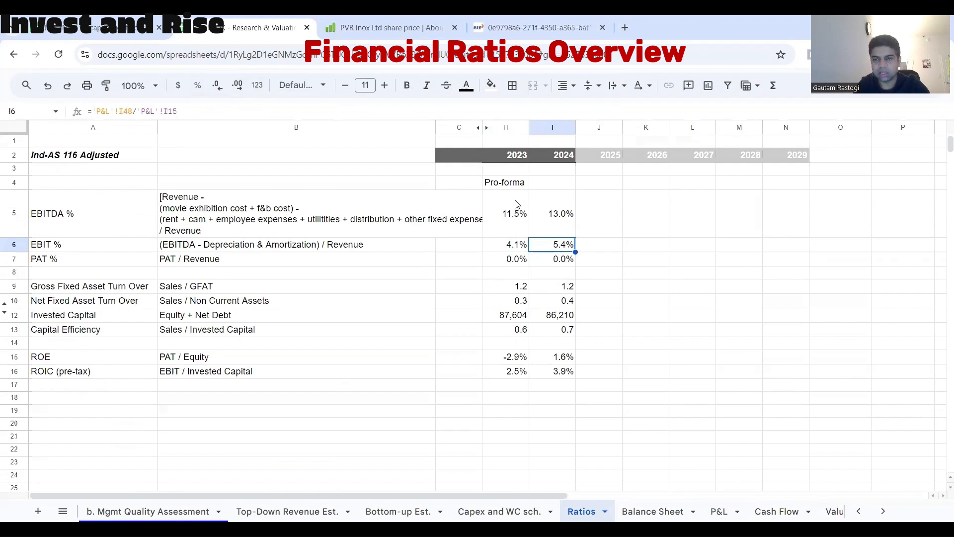
Step: Set the 2024 PAT % in I7 to PAT divided by total revenue, ='P&L'!I62/'P&L'!I15
{"action": "left_click_drag", "start_coordinate": [513, 200], "coordinate": [572, 262]}
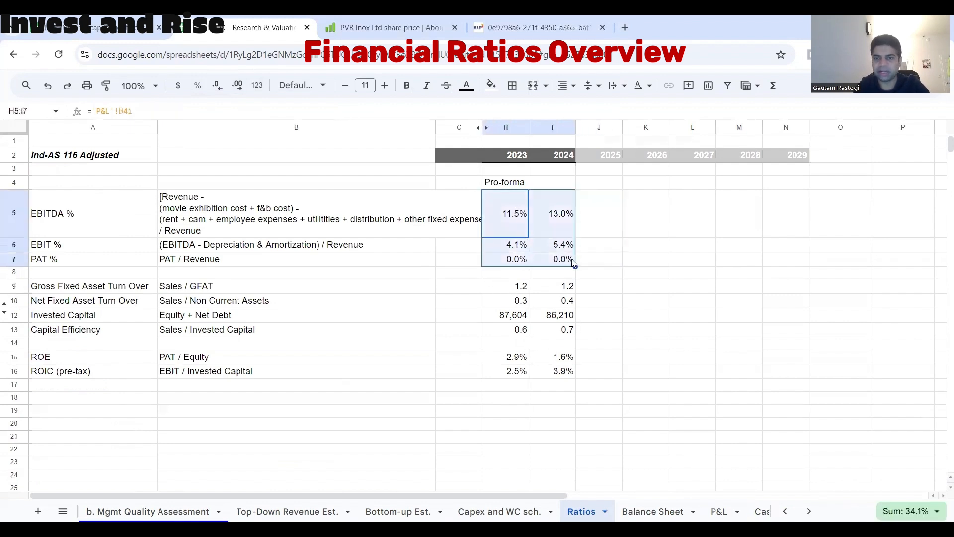
{"action": "left_click", "coordinate": [571, 262]}
{"action": "type", "text": "="}
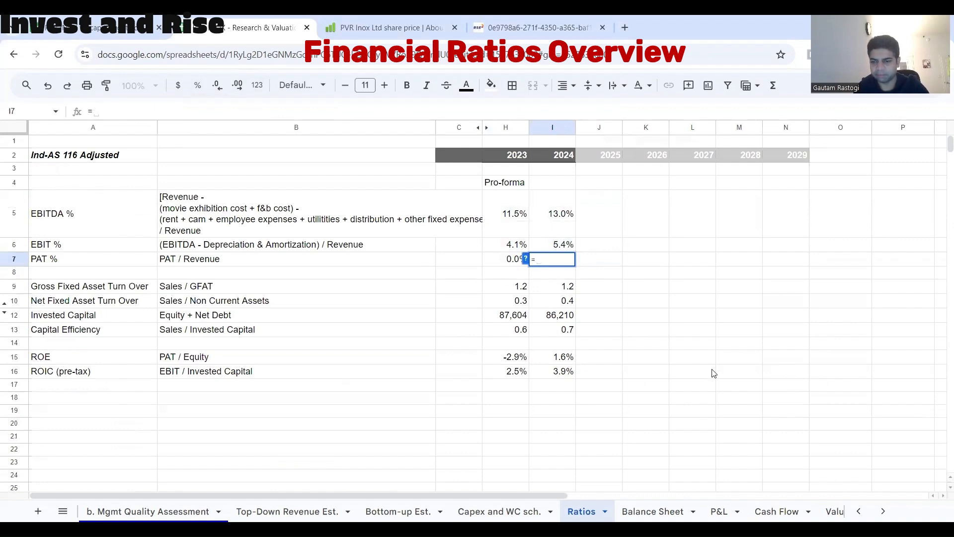
{"action": "left_click_drag", "start_coordinate": [722, 511], "coordinate": [469, 420]}
{"action": "scroll", "coordinate": [468, 420], "scroll_direction": "down", "scroll_amount": 3}
{"action": "scroll", "coordinate": [470, 421], "scroll_direction": "down", "scroll_amount": 10}
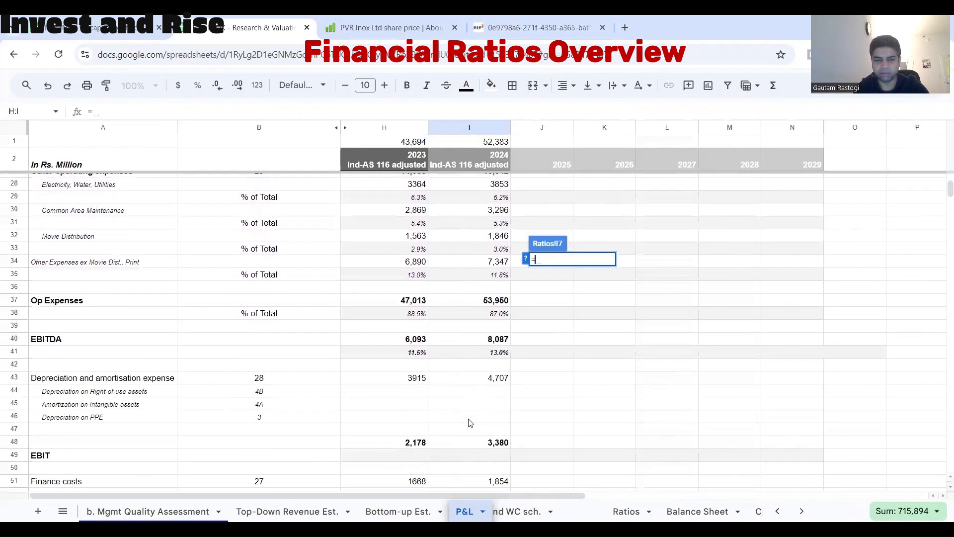
{"action": "left_click", "coordinate": [482, 342]}
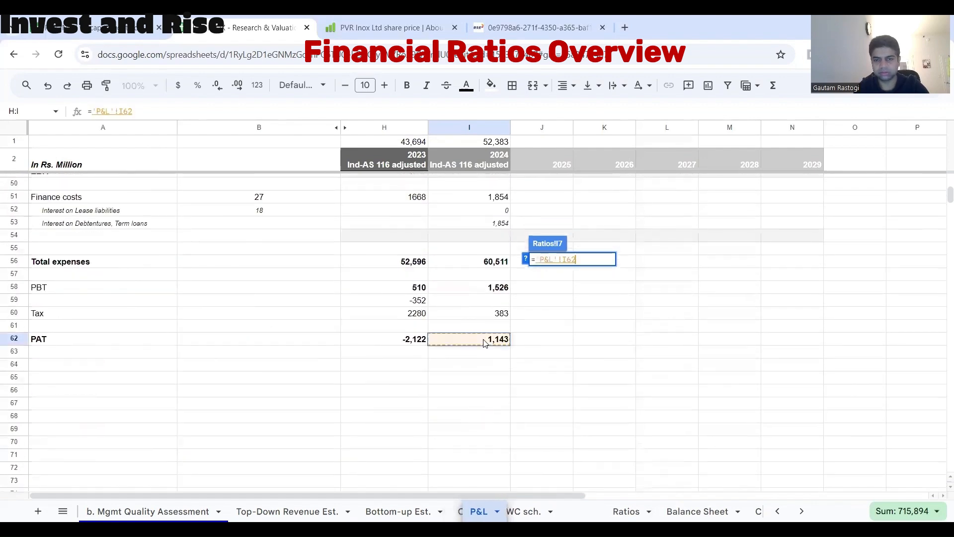
{"action": "type", "text": "/"}
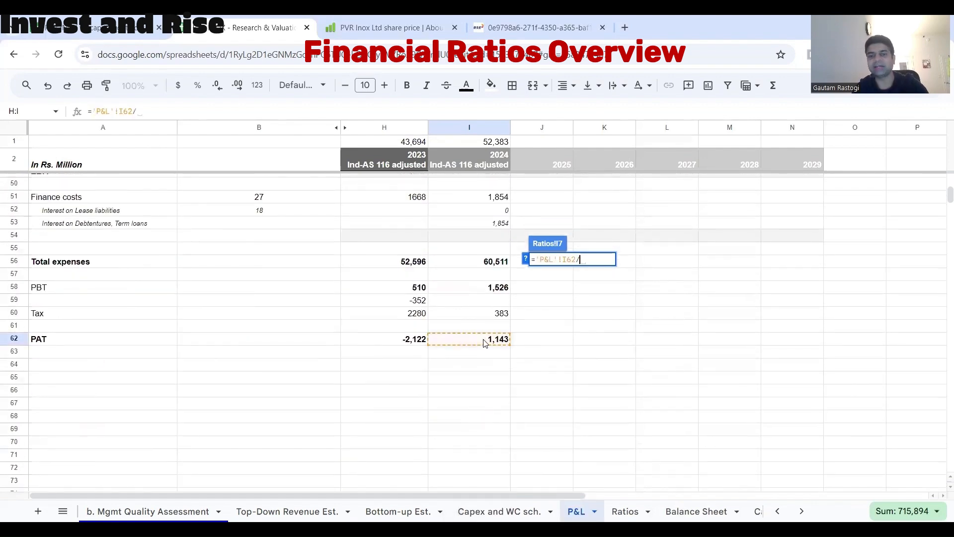
{"action": "scroll", "coordinate": [485, 342], "scroll_direction": "up", "scroll_amount": 15}
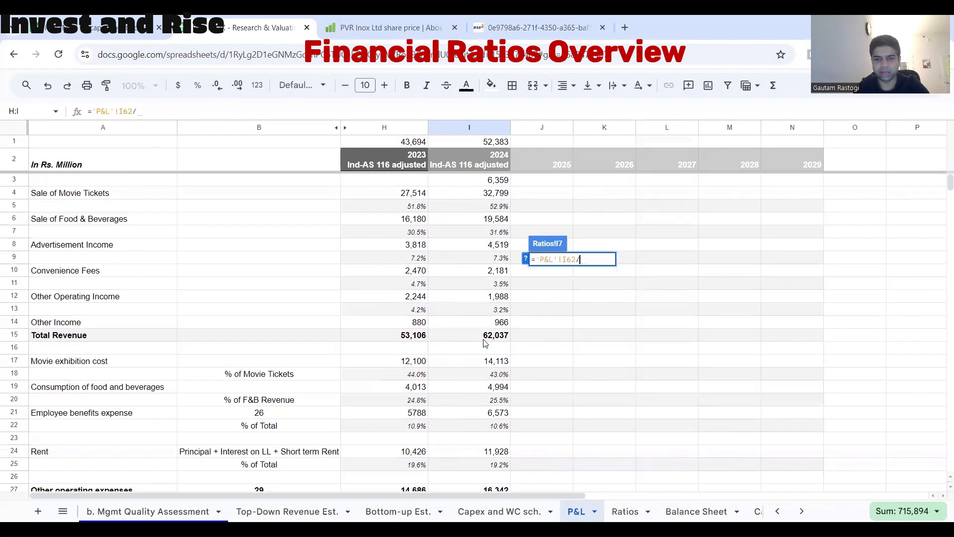
{"action": "left_click", "coordinate": [486, 338]}
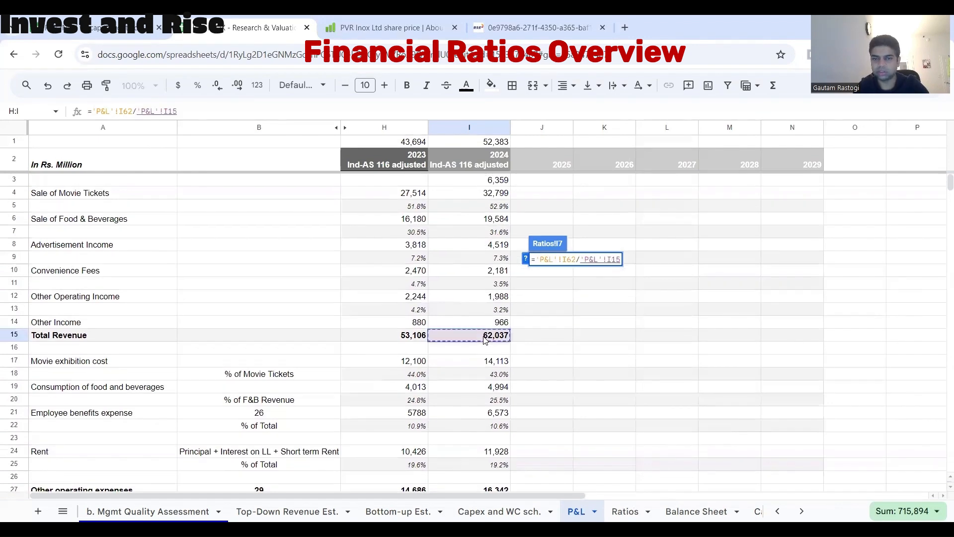
{"action": "key", "text": "Return"}
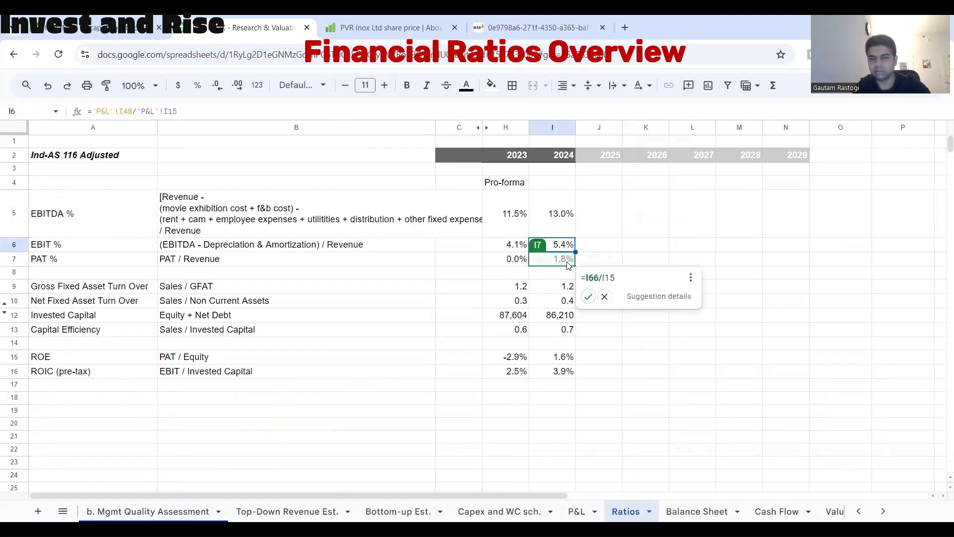
Step: Copy the 2024 PAT % formula to the 2023 cell H7 and check both PAT % cells
{"action": "left_click", "coordinate": [568, 260]}
{"action": "key", "text": "ctrl+c"}
{"action": "key", "text": "Left"}
{"action": "key", "text": "ctrl+v"}
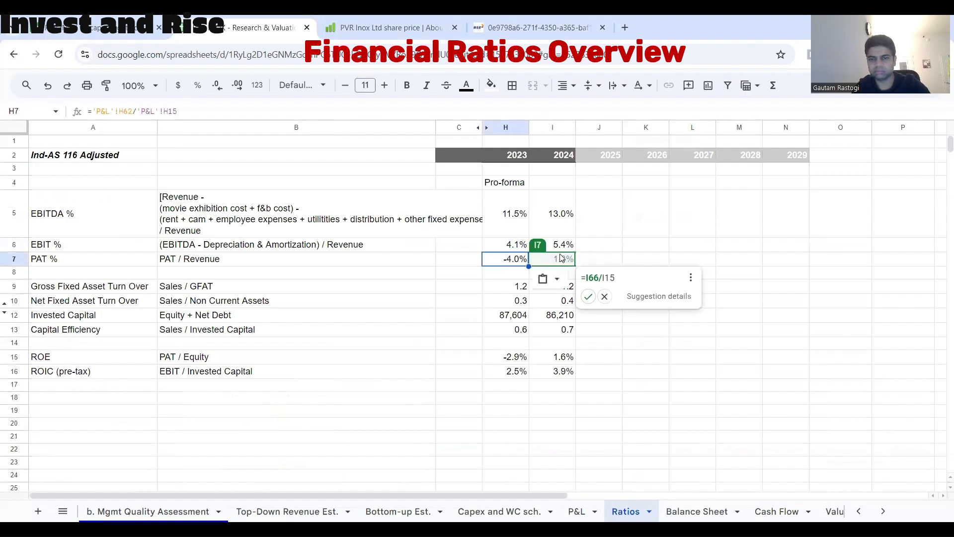
{"action": "double_click", "coordinate": [560, 255]}
{"action": "key", "text": "Escape"}
{"action": "left_click", "coordinate": [521, 259]}
{"action": "left_click", "coordinate": [550, 259]}
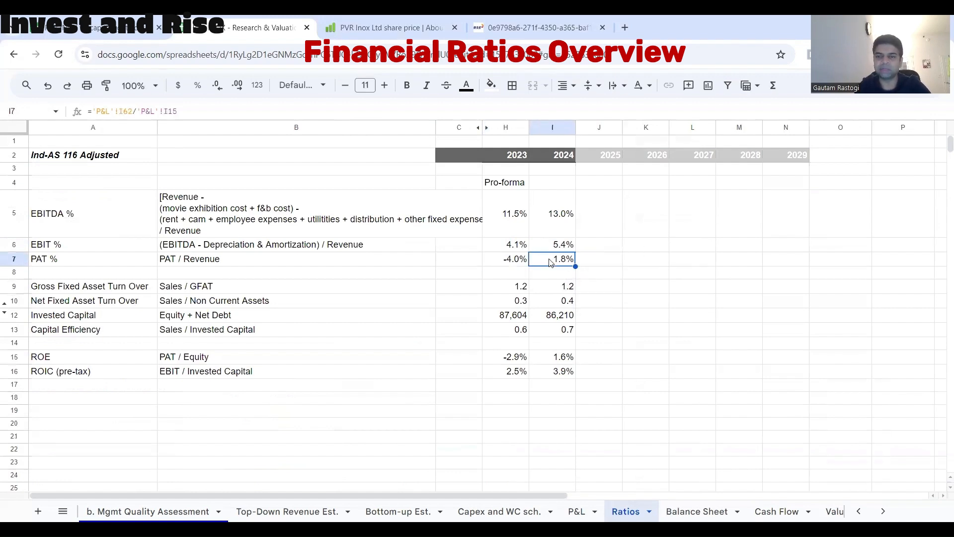
Step: Move the Ratios sheet directly before the Capex and WC sch. sheet
{"action": "left_click_drag", "start_coordinate": [648, 512], "coordinate": [519, 512]}
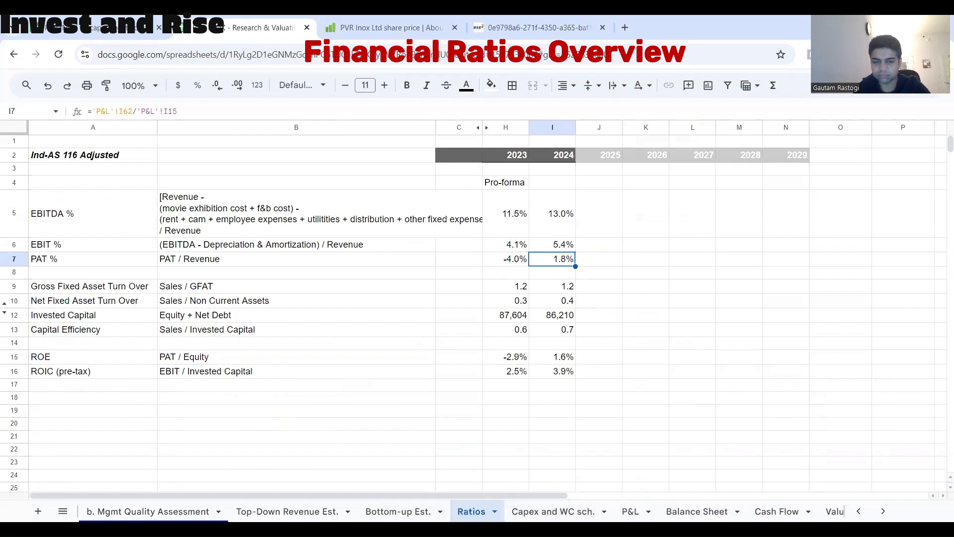
{"action": "left_click", "coordinate": [473, 389]}
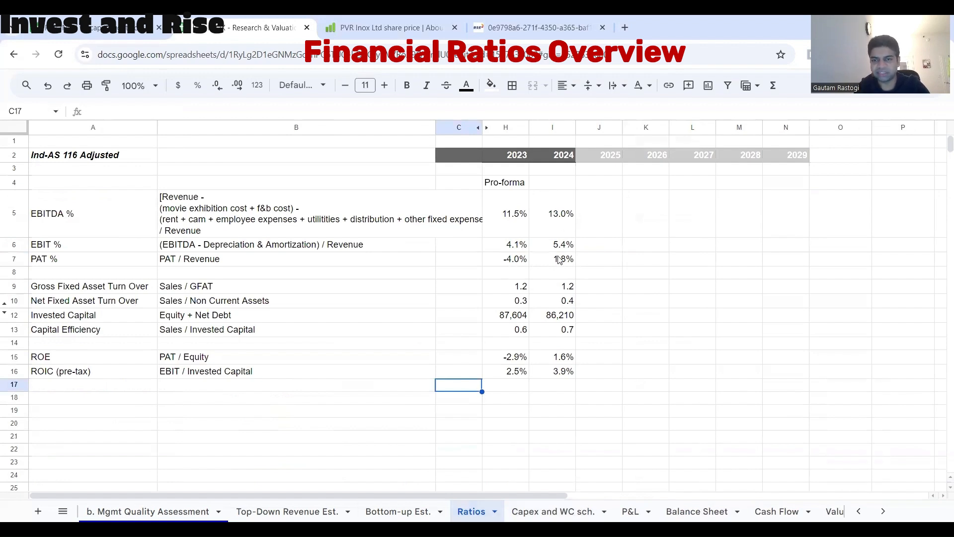
Step: Compare the 2023 and 2024 PAT % cells and make the 2024 PAT % value bold
{"action": "left_click", "coordinate": [511, 263]}
{"action": "left_click", "coordinate": [550, 264]}
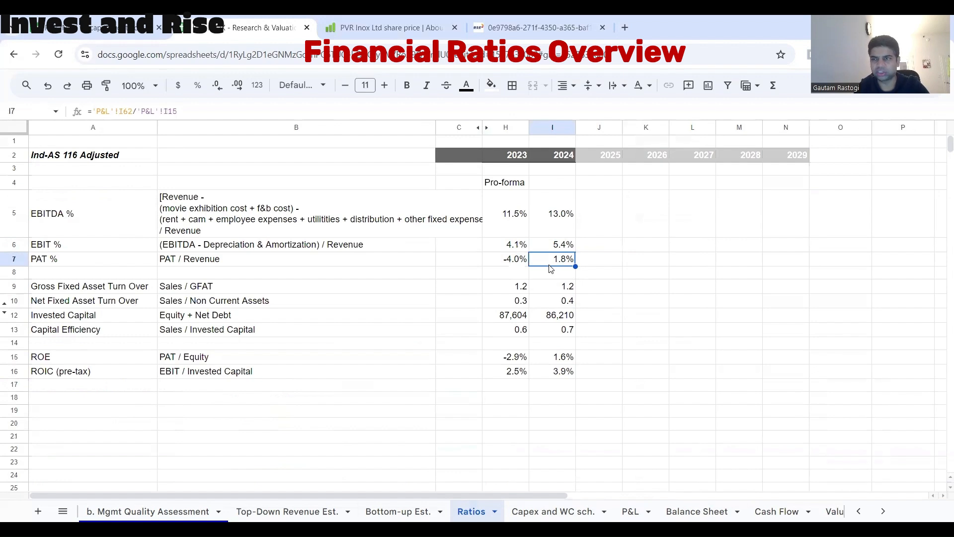
{"action": "key", "text": "ctrl+b"}
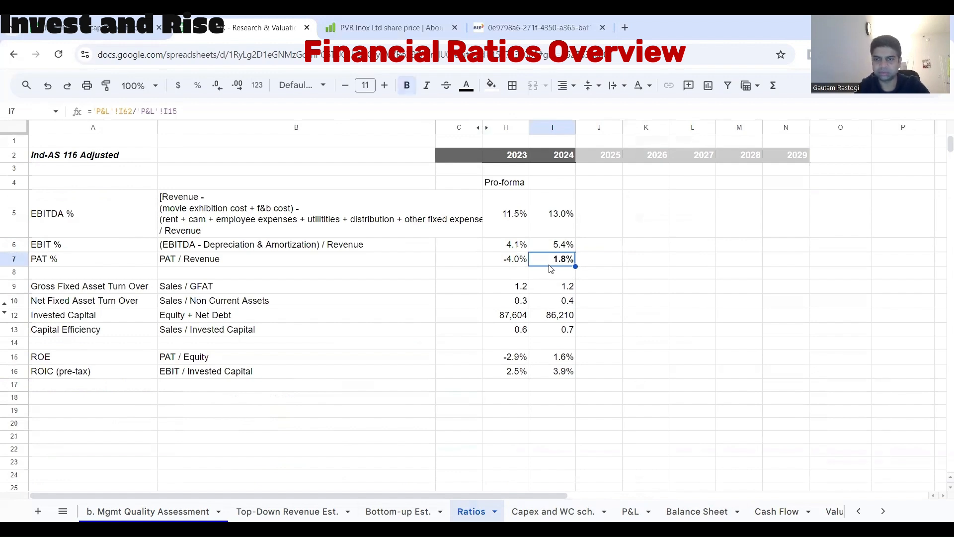
{"action": "left_click", "coordinate": [521, 265]}
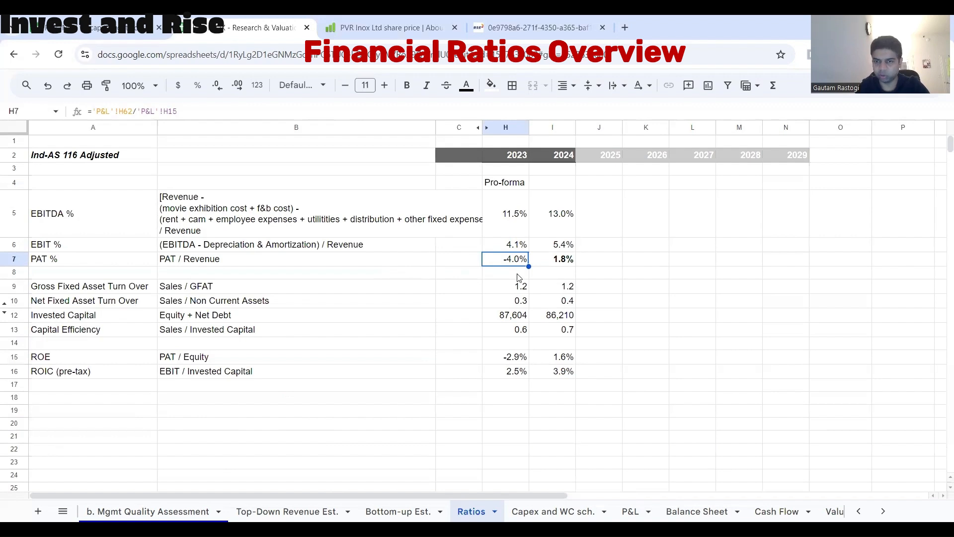
Step: Examine the 2024 Gross Fixed Asset Turn Over formula and the turnover, invested capital and capital efficiency rows
{"action": "double_click", "coordinate": [563, 285]}
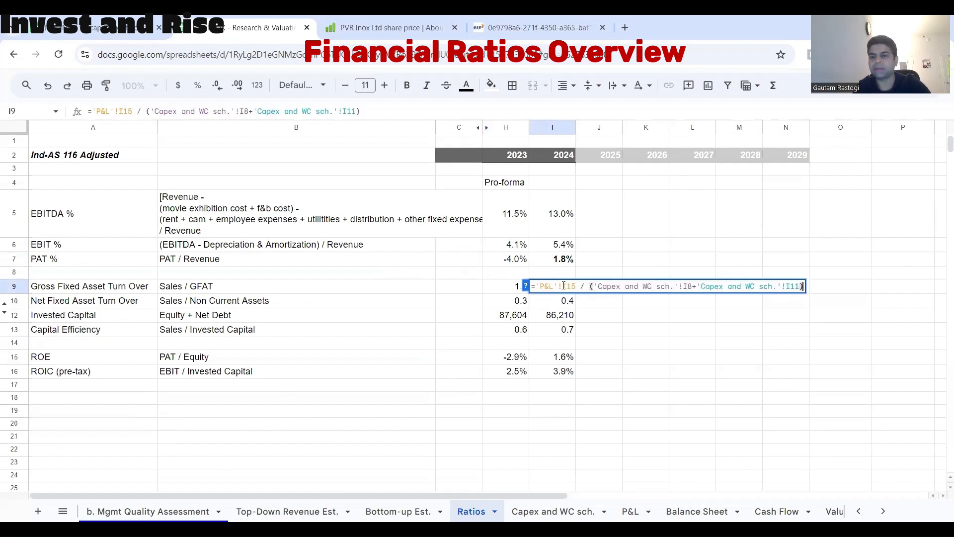
{"action": "key", "text": "Escape"}
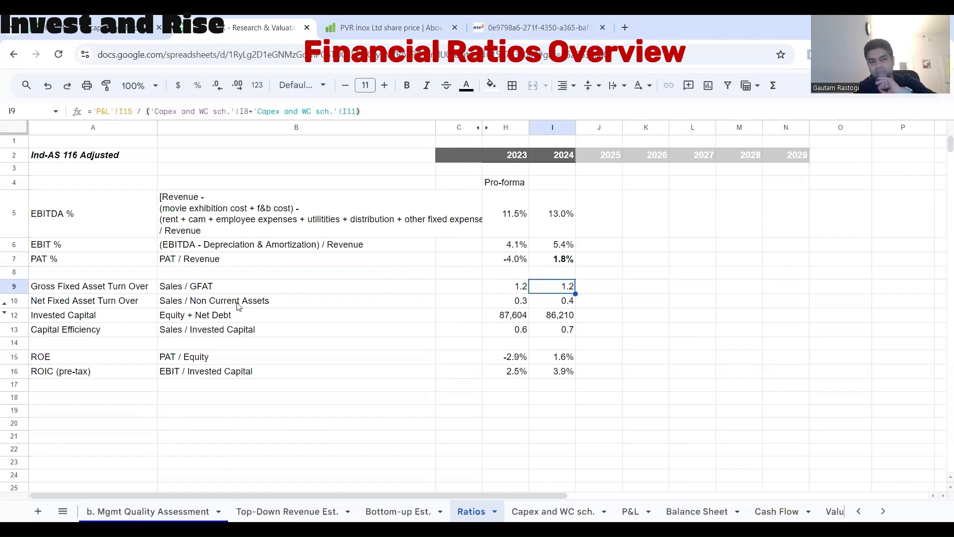
{"action": "left_click_drag", "start_coordinate": [141, 287], "coordinate": [298, 315]}
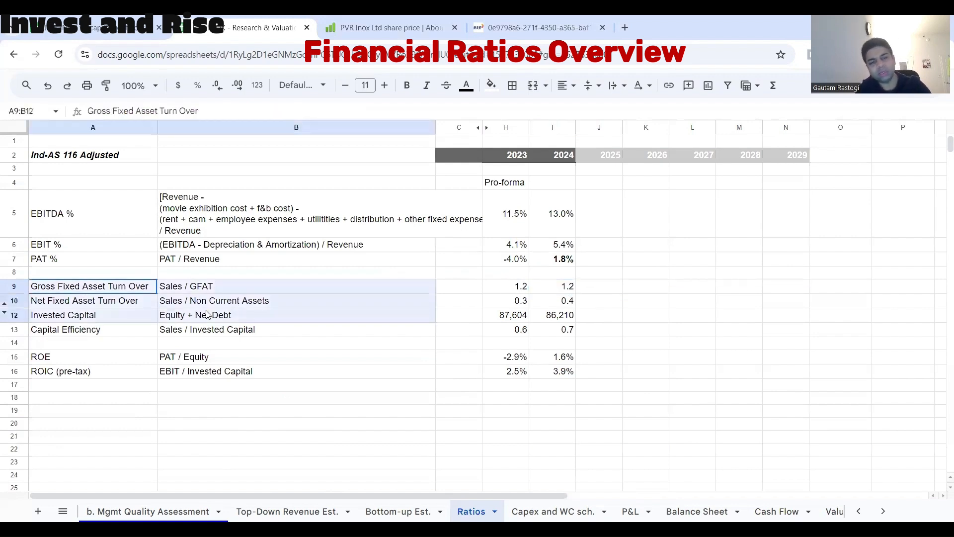
{"action": "left_click_drag", "start_coordinate": [382, 328], "coordinate": [546, 332]}
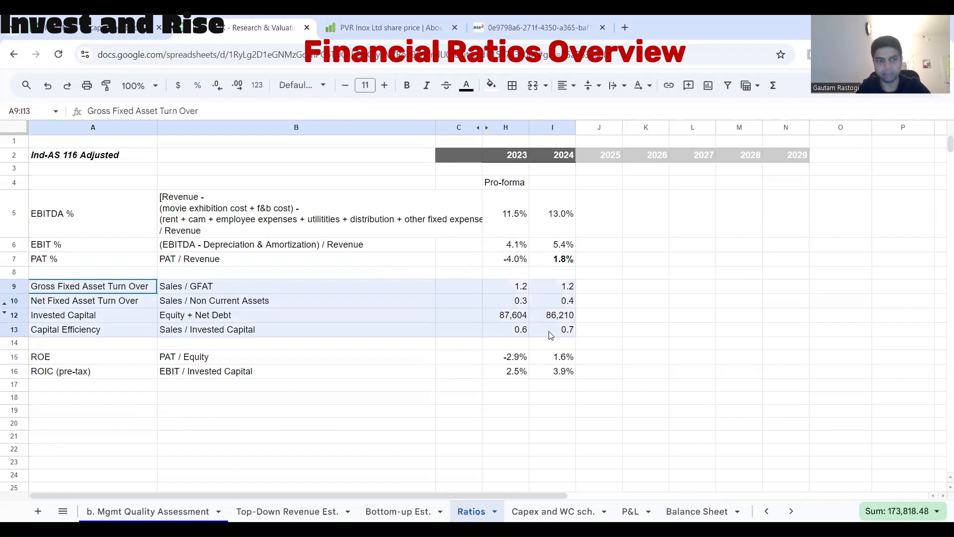
Step: Examine the ROIC (pre-tax) row, its EBIT / Invested Capital definition and the related 2024 EBIT % cell
{"action": "left_click", "coordinate": [249, 378]}
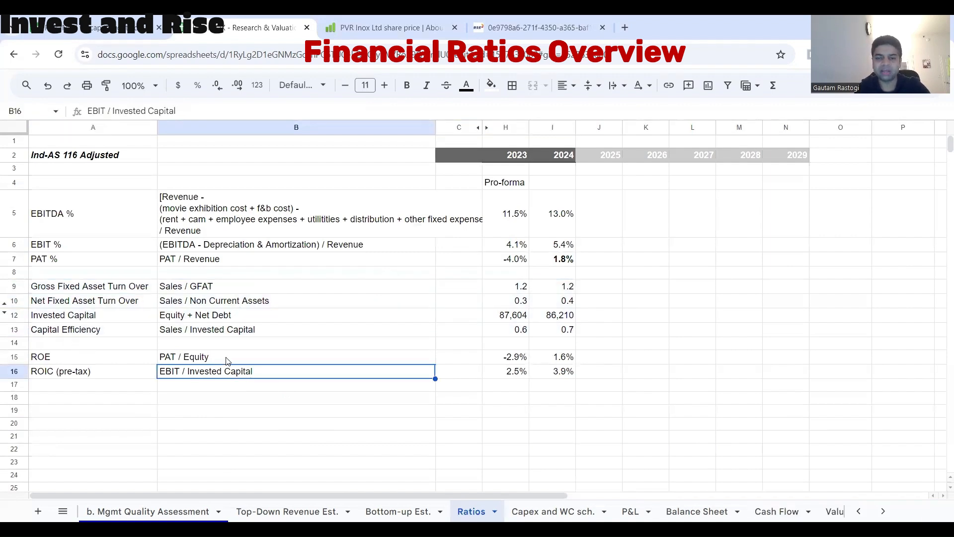
{"action": "left_click_drag", "start_coordinate": [94, 374], "coordinate": [555, 372]}
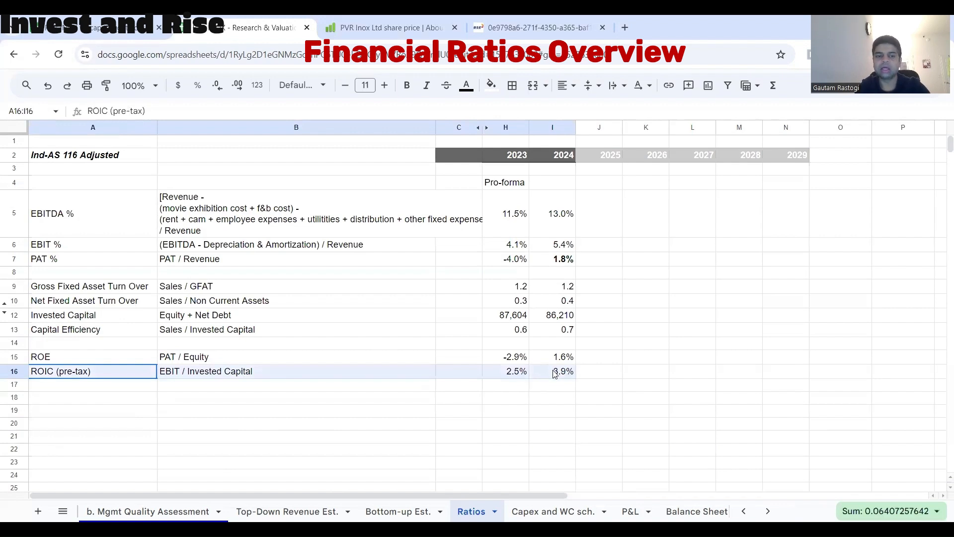
{"action": "left_click", "coordinate": [555, 374]}
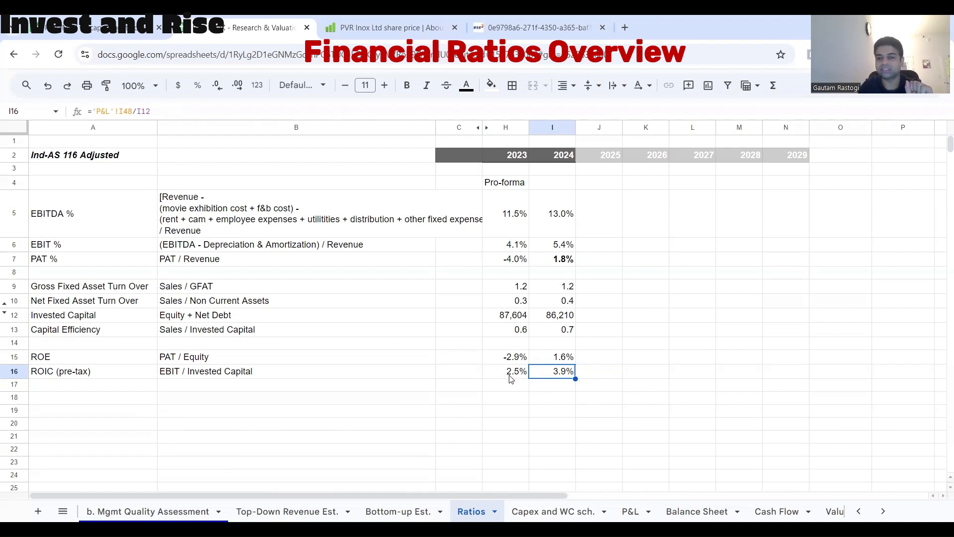
{"action": "double_click", "coordinate": [168, 376]}
{"action": "left_click_drag", "start_coordinate": [181, 372], "coordinate": [154, 373]}
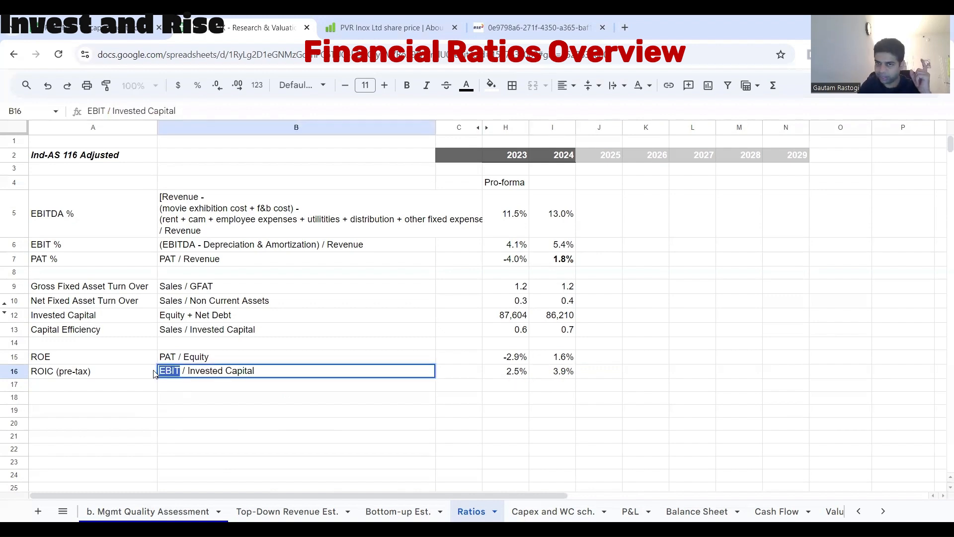
{"action": "key", "text": "Return"}
{"action": "left_click", "coordinate": [564, 246]}
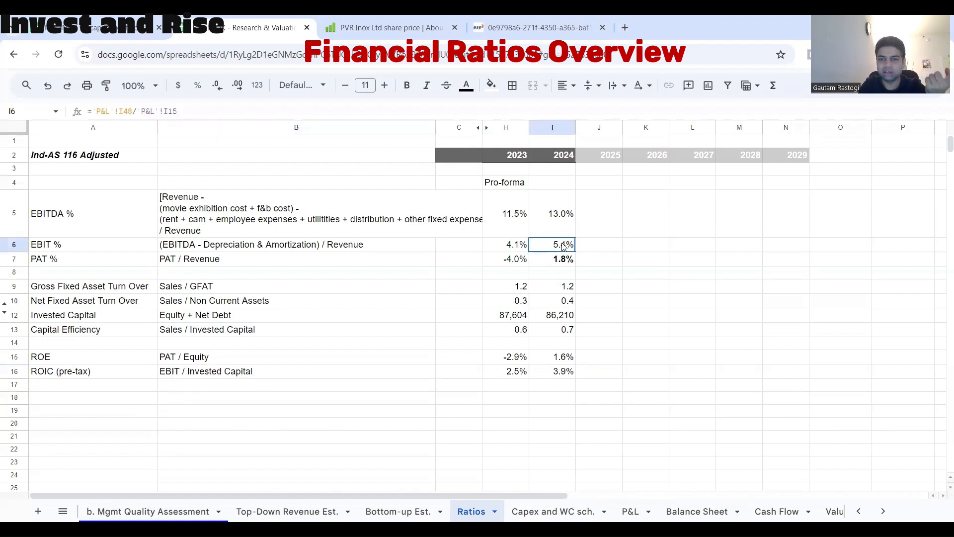
{"action": "left_click", "coordinate": [228, 362]}
{"action": "left_click", "coordinate": [243, 385]}
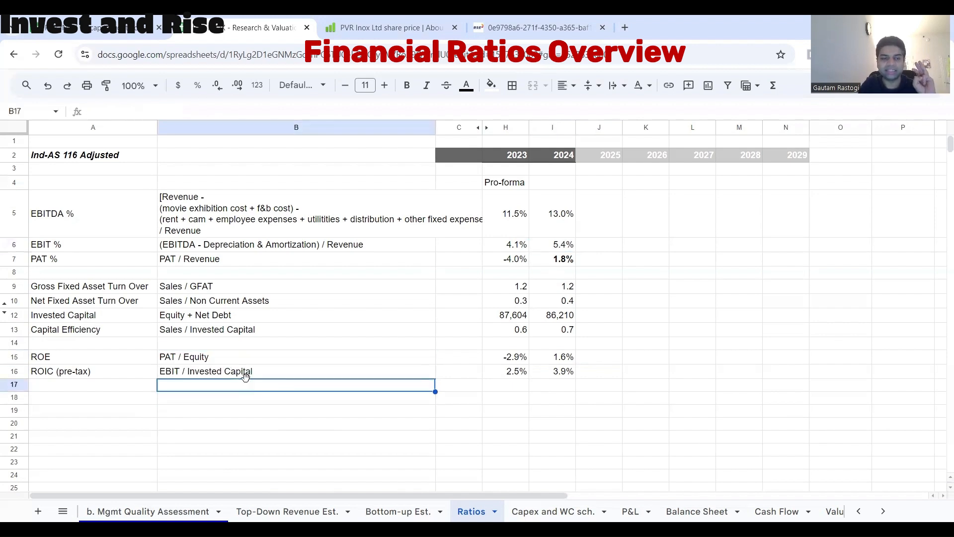
Step: Examine the Invested Capital part of the ROIC (pre-tax) definition and the 2024 ROIC formula on the Ratios sheet
{"action": "left_click", "coordinate": [250, 376]}
{"action": "double_click", "coordinate": [251, 376]}
{"action": "left_click", "coordinate": [255, 371]}
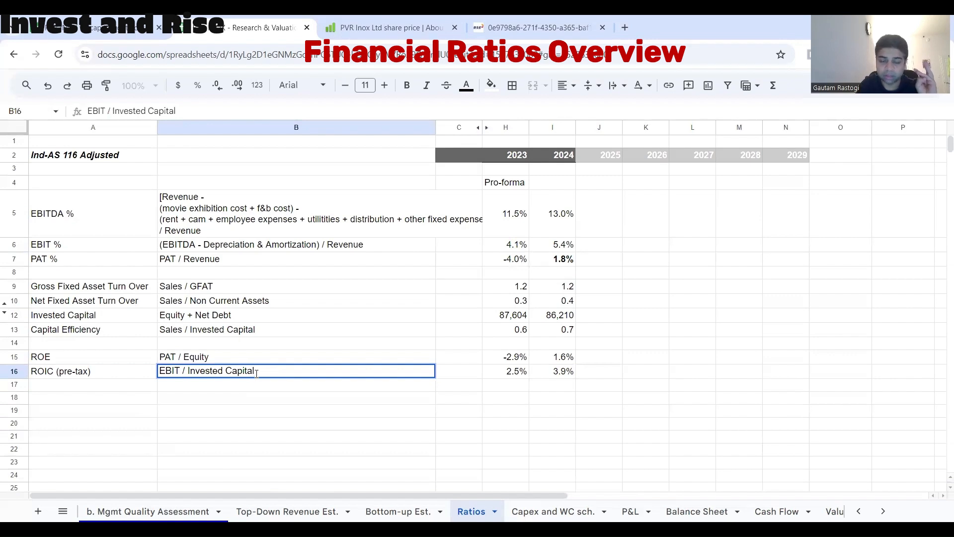
{"action": "left_click_drag", "start_coordinate": [255, 372], "coordinate": [192, 370]}
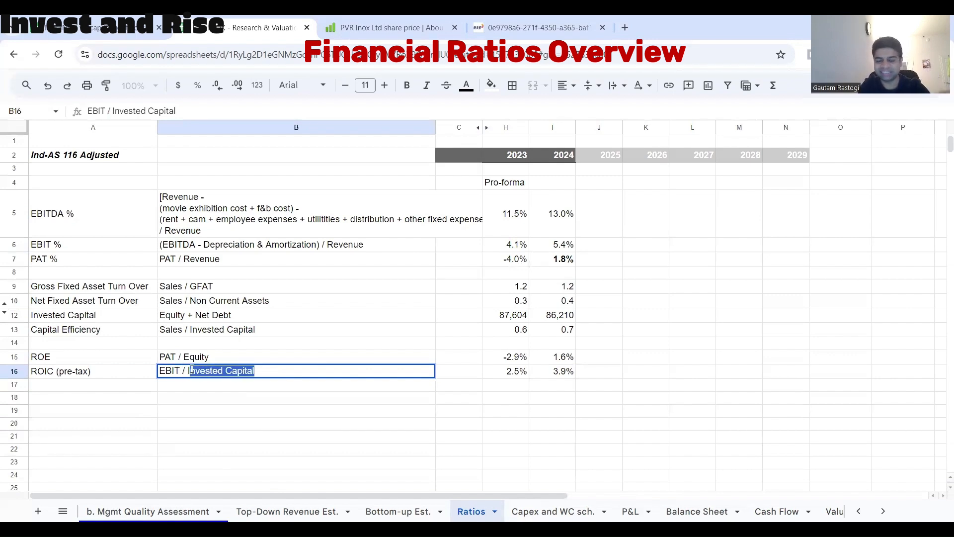
{"action": "left_click_drag", "start_coordinate": [192, 370], "coordinate": [187, 368]}
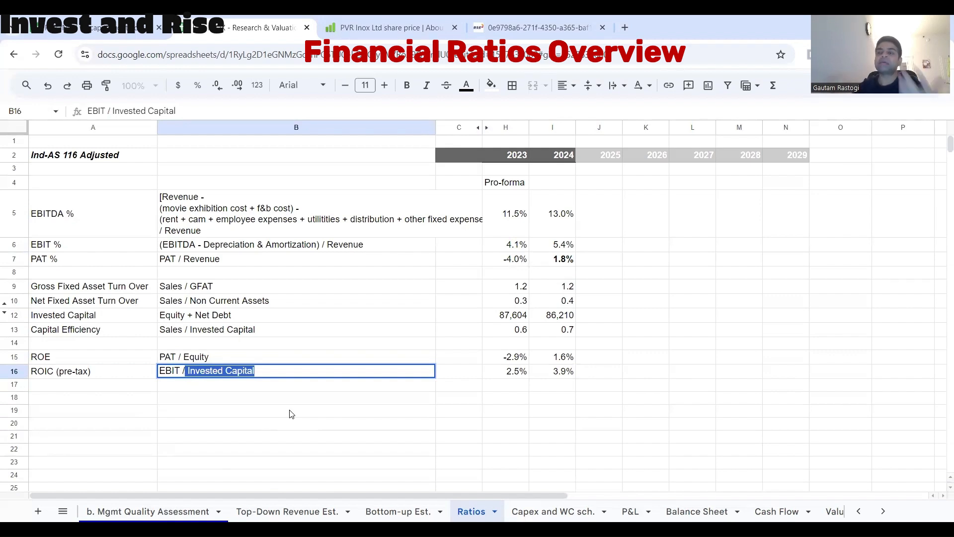
{"action": "key", "text": "Escape"}
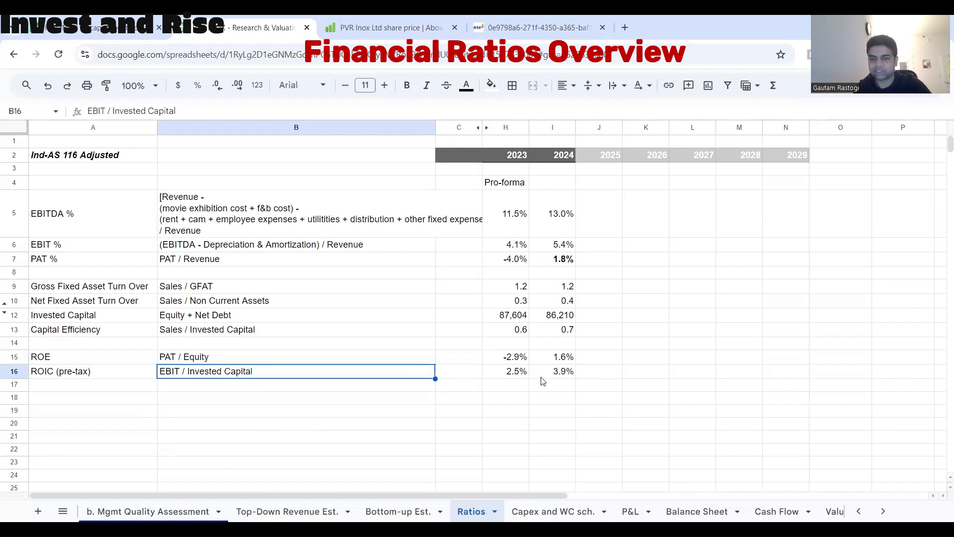
{"action": "left_click", "coordinate": [553, 377]}
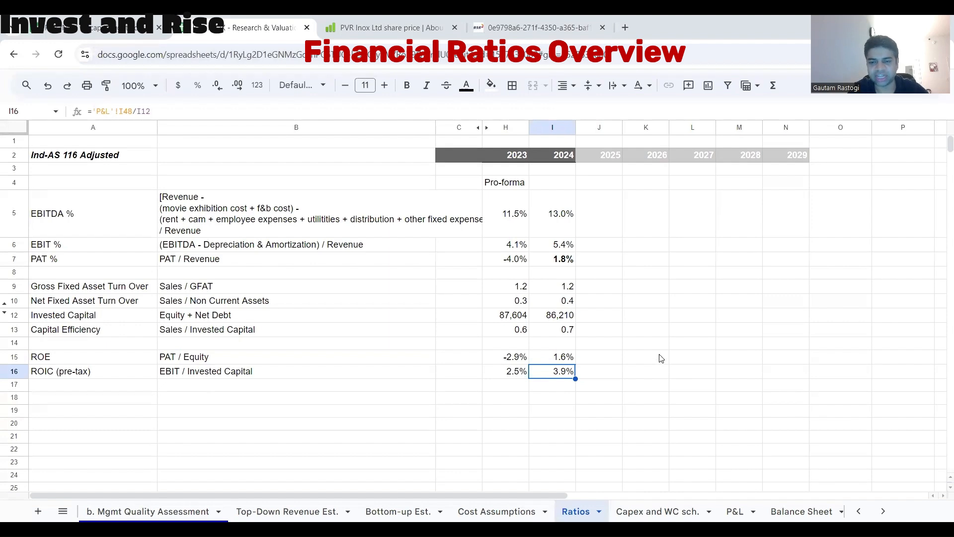
Step: Open the P&L sheet and examine the revenue rows from Sale of Movie Tickets to Other Income and Total Revenue
{"action": "left_click", "coordinate": [734, 511]}
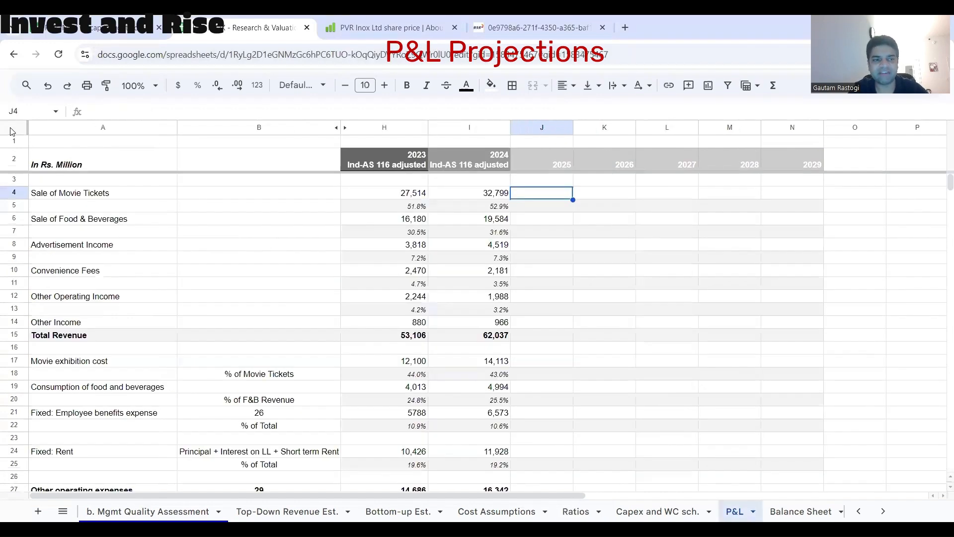
{"action": "left_click", "coordinate": [11, 129]}
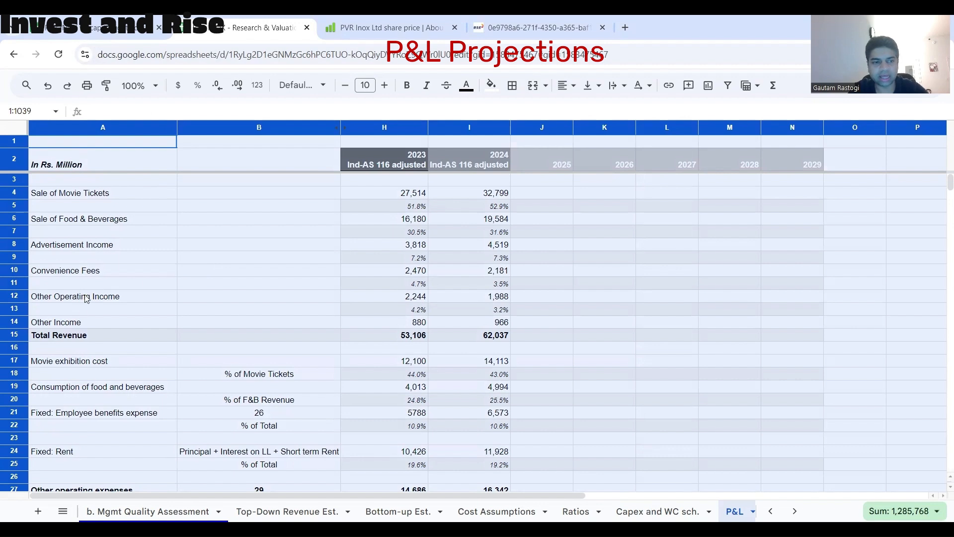
{"action": "left_click", "coordinate": [18, 335]}
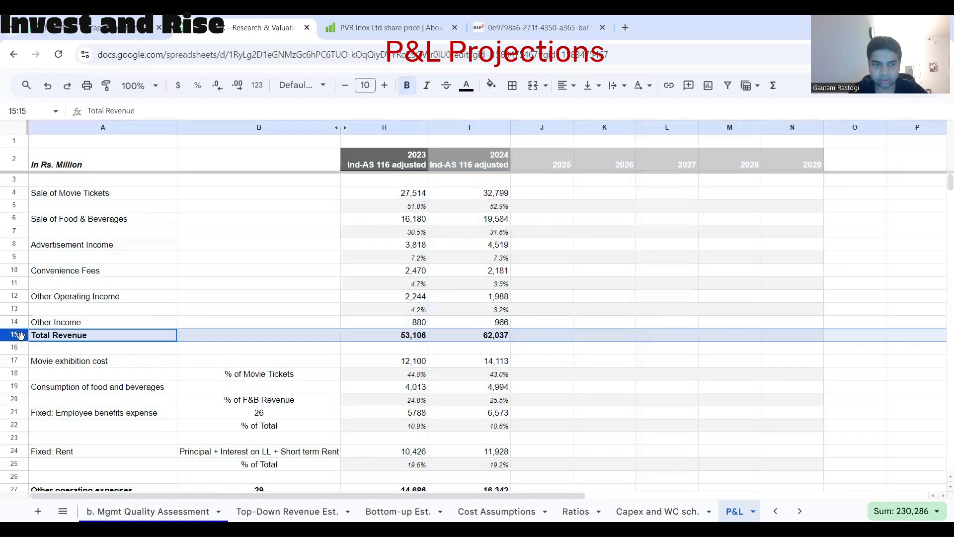
{"action": "left_click", "coordinate": [111, 194]}
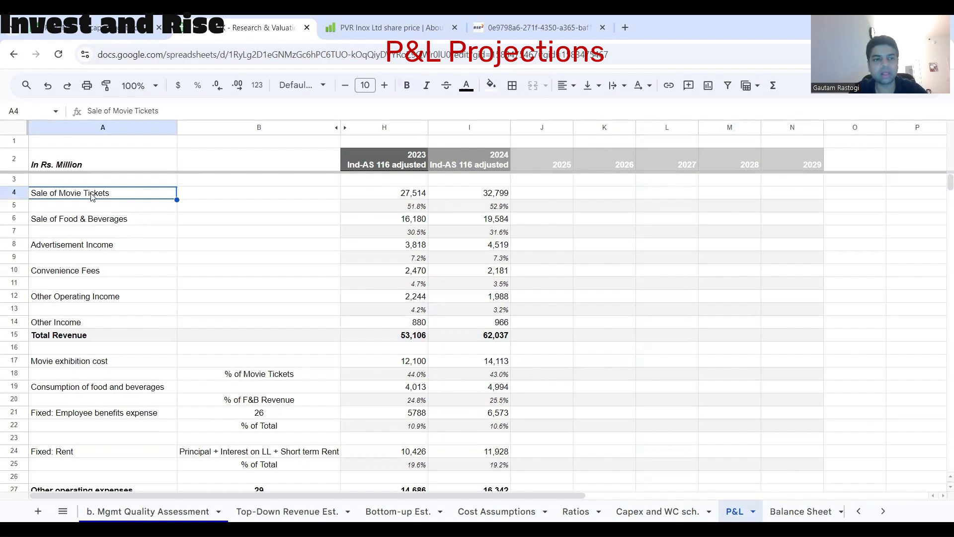
{"action": "left_click", "coordinate": [102, 223]}
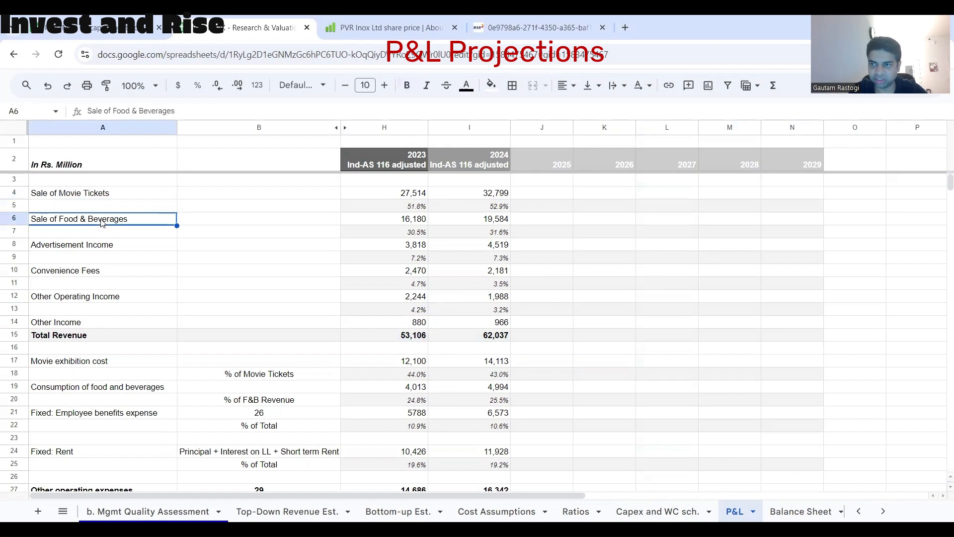
{"action": "left_click", "coordinate": [107, 246]}
{"action": "left_click", "coordinate": [112, 276]}
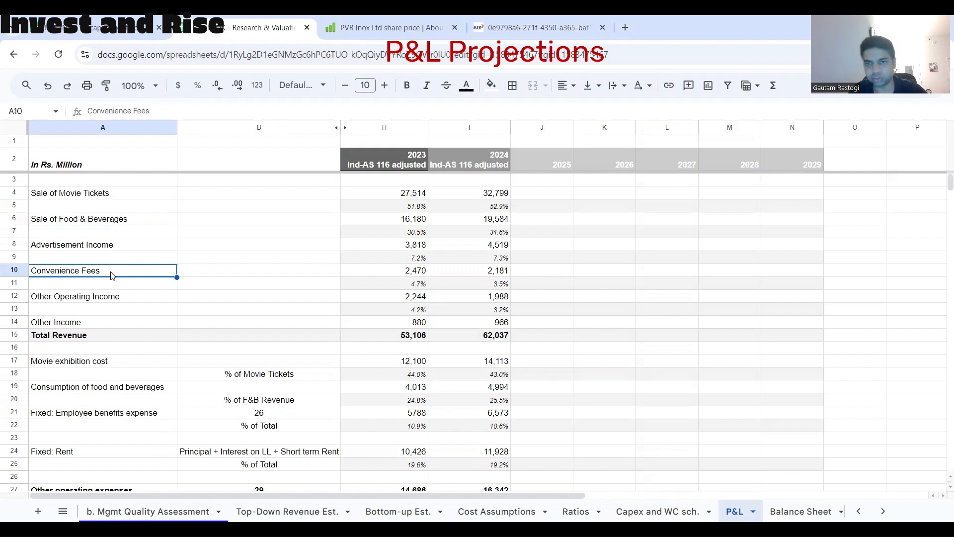
{"action": "left_click", "coordinate": [120, 301]}
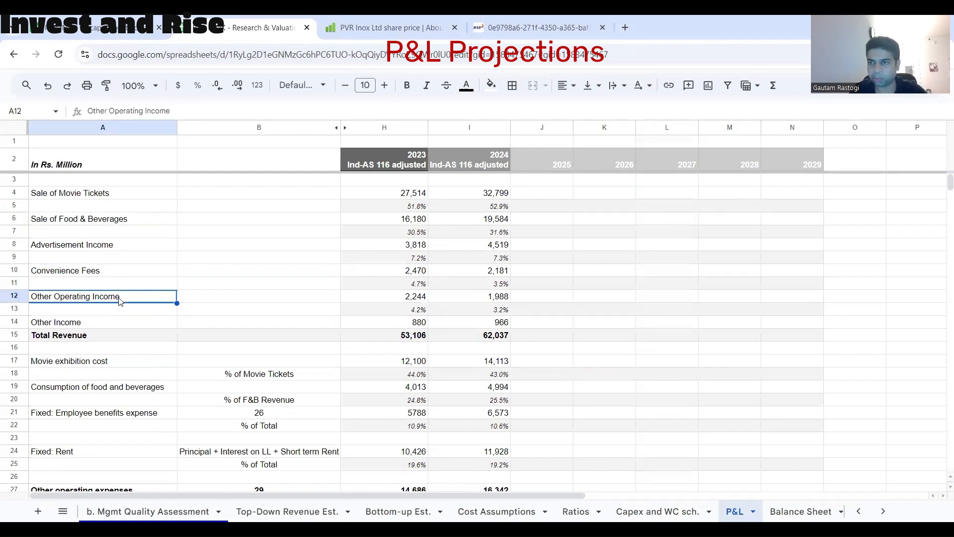
{"action": "left_click", "coordinate": [122, 328]}
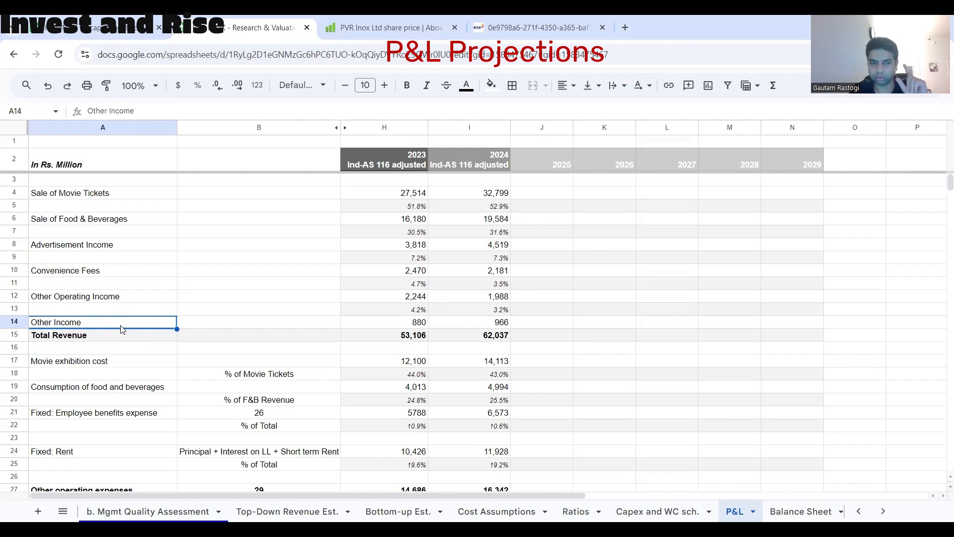
{"action": "left_click", "coordinate": [15, 322]}
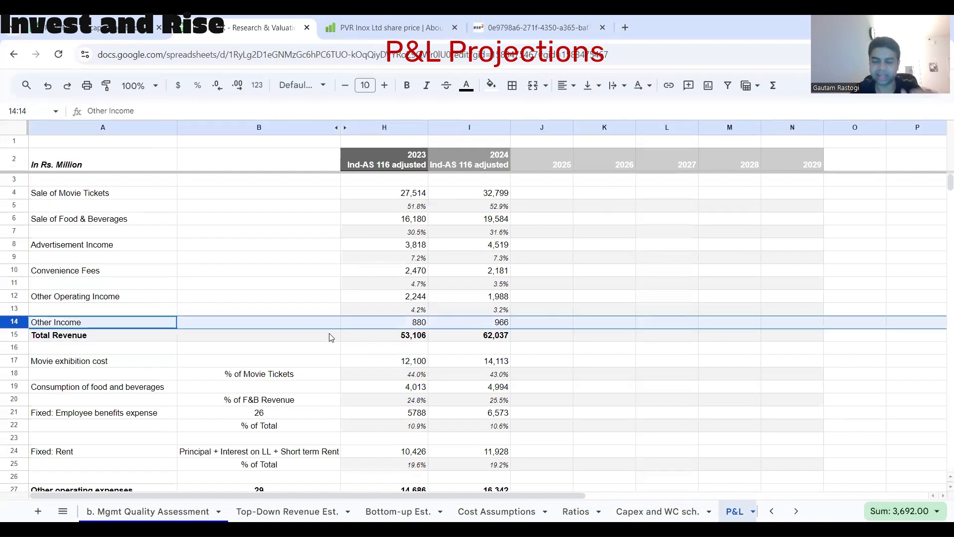
{"action": "left_click", "coordinate": [180, 273]}
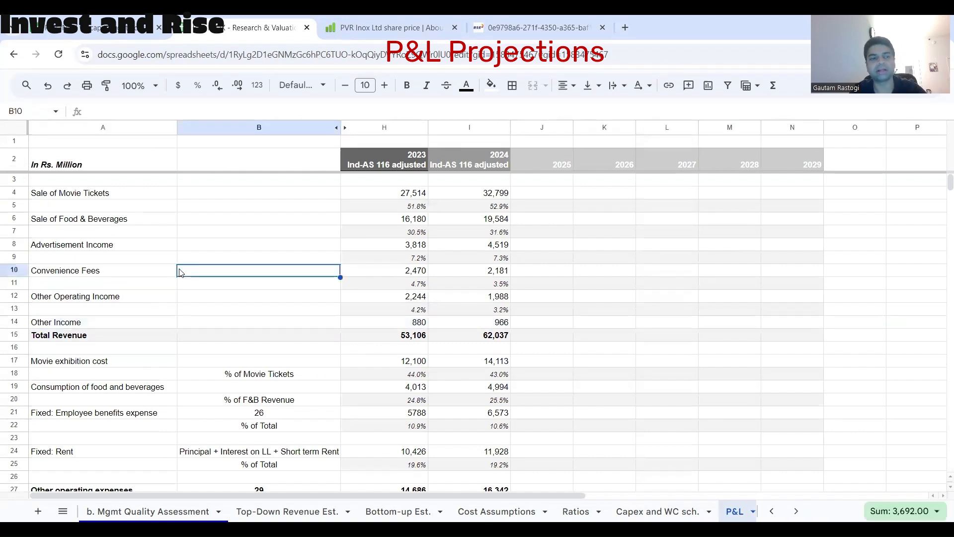
Step: Examine the Sale of Movie Tickets label, the Advertisement Income row and the 2024 Other Operating Income value
{"action": "left_click", "coordinate": [108, 195]}
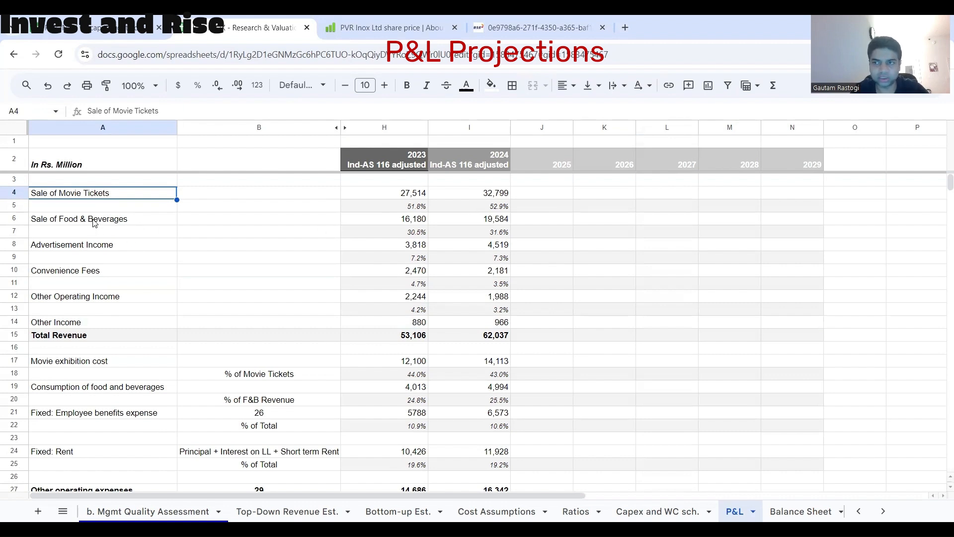
{"action": "left_click", "coordinate": [79, 248]}
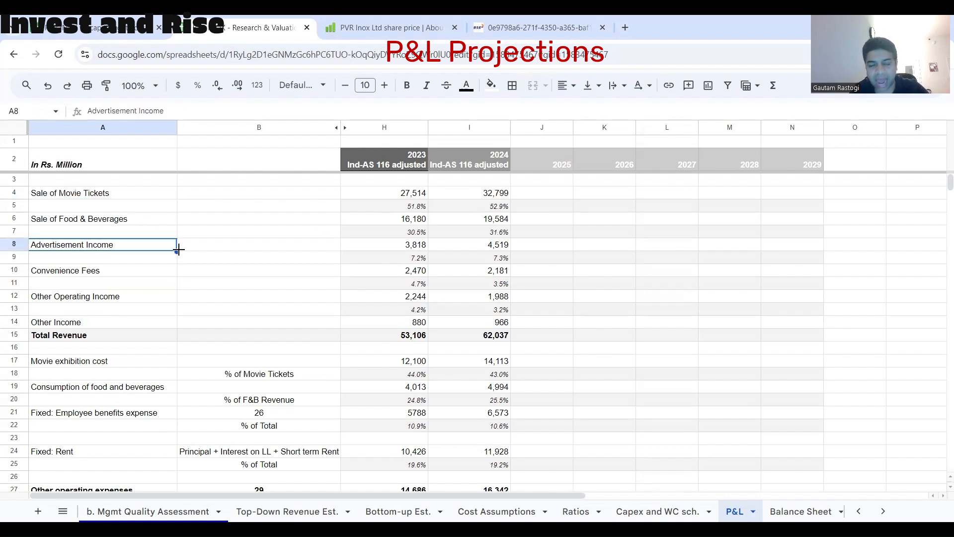
{"action": "left_click", "coordinate": [466, 245]}
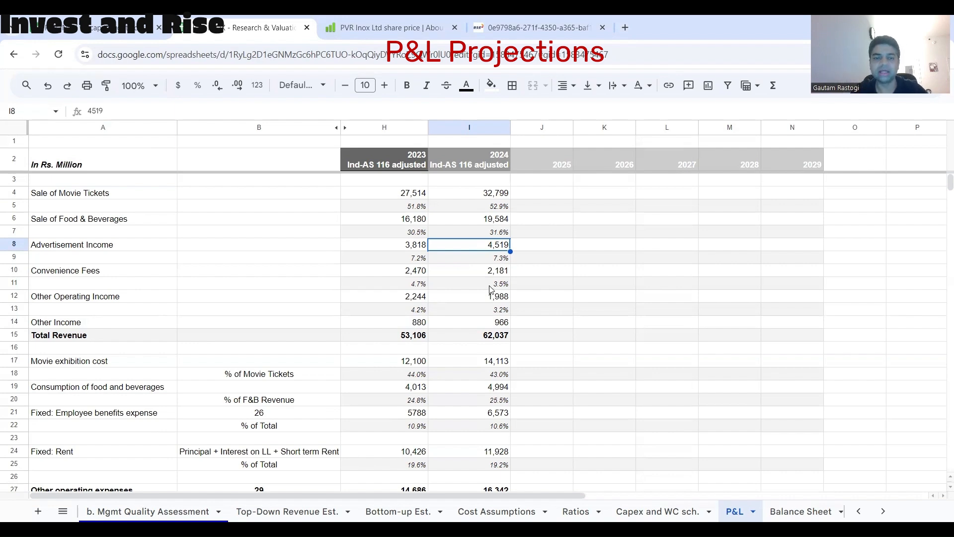
{"action": "left_click", "coordinate": [495, 301]}
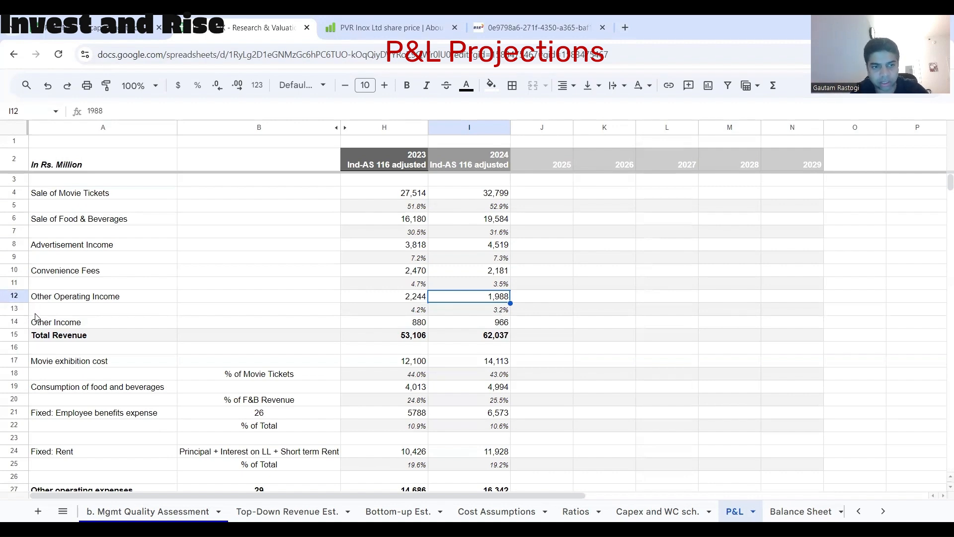
Step: Enter the note "Later" in column O of the Other Income row, beside the 2029 column
{"action": "left_click", "coordinate": [14, 322]}
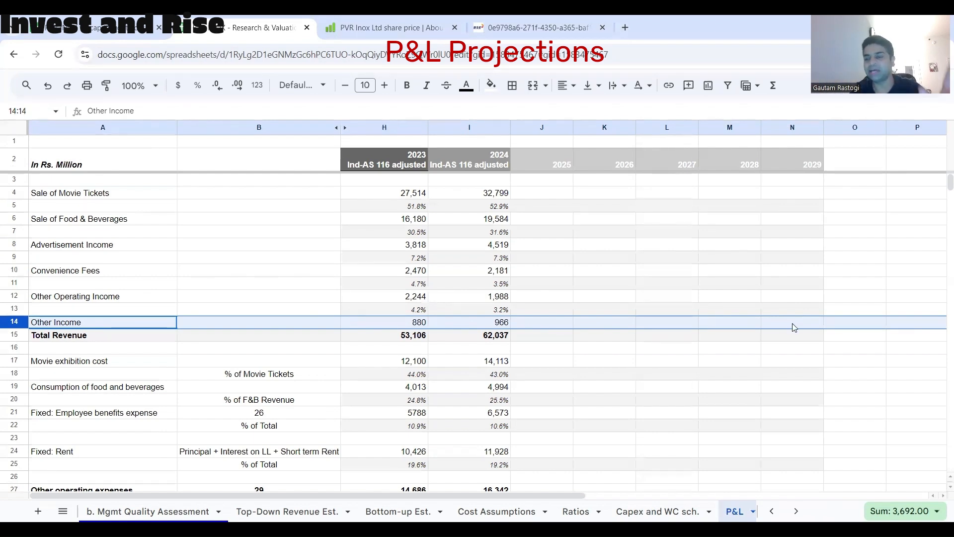
{"action": "left_click", "coordinate": [851, 326]}
{"action": "type", "text": "Later"}
{"action": "key", "text": "Return"}
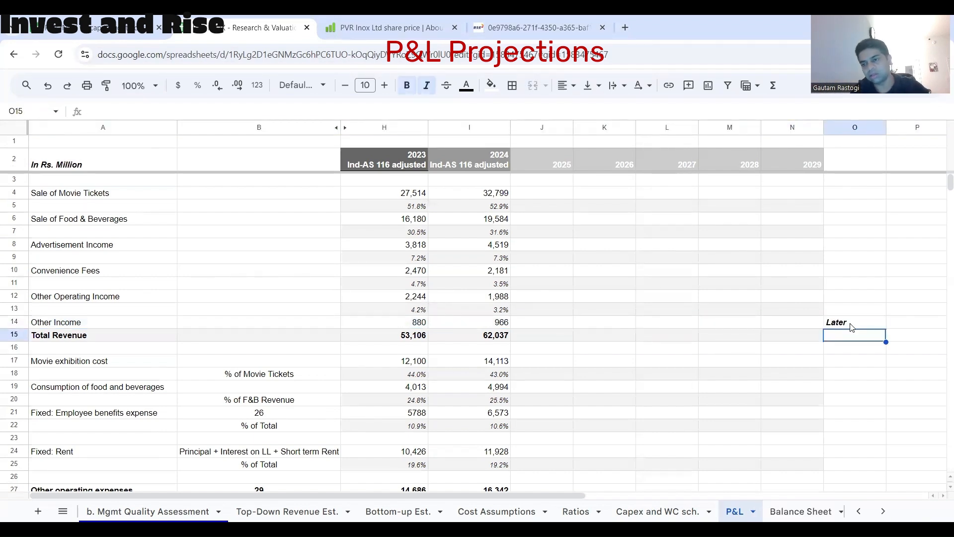
{"action": "left_click", "coordinate": [851, 325]}
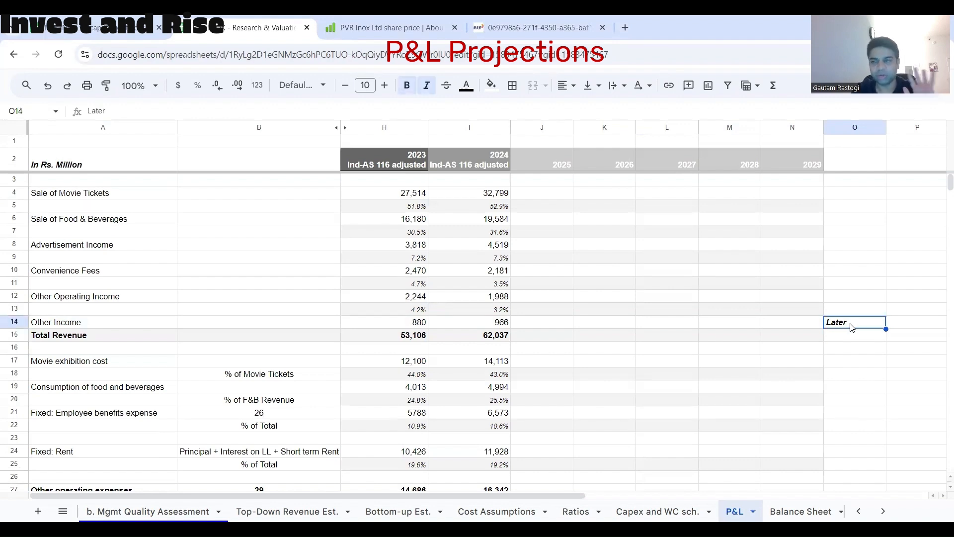
Step: Examine the 2025–2029 revenue projection block through Total Revenue, along with the Other Income row
{"action": "left_click_drag", "start_coordinate": [571, 195], "coordinate": [786, 338]}
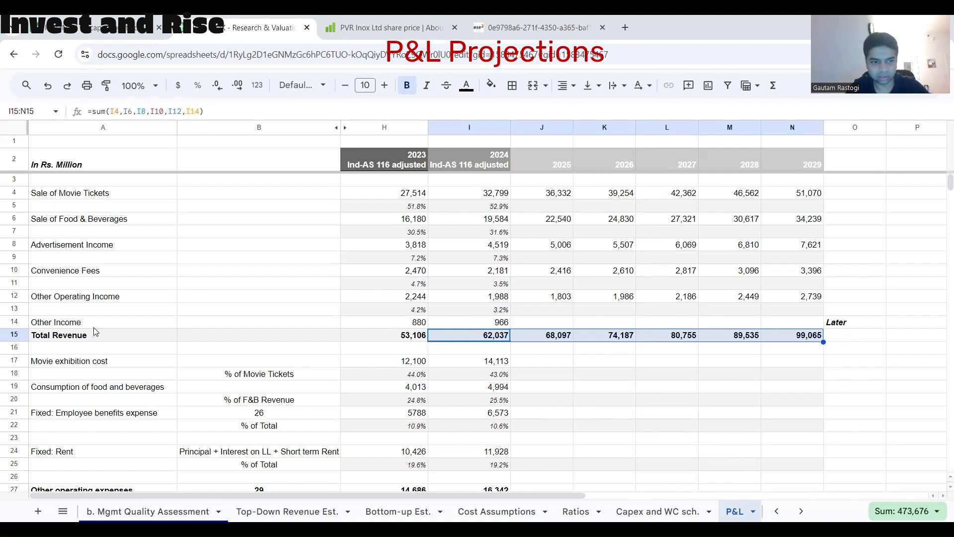
{"action": "left_click", "coordinate": [16, 321]}
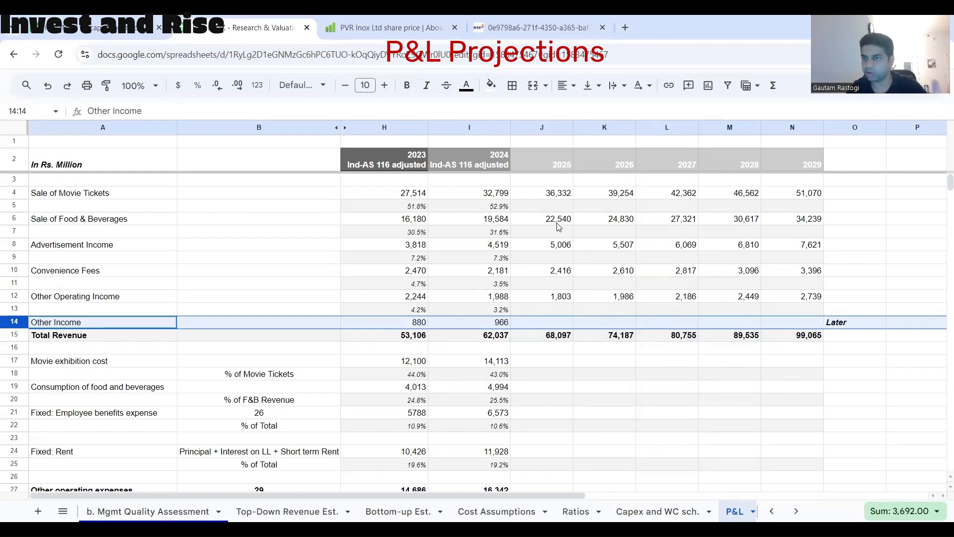
{"action": "scroll", "coordinate": [595, 359], "scroll_direction": "down", "scroll_amount": 2}
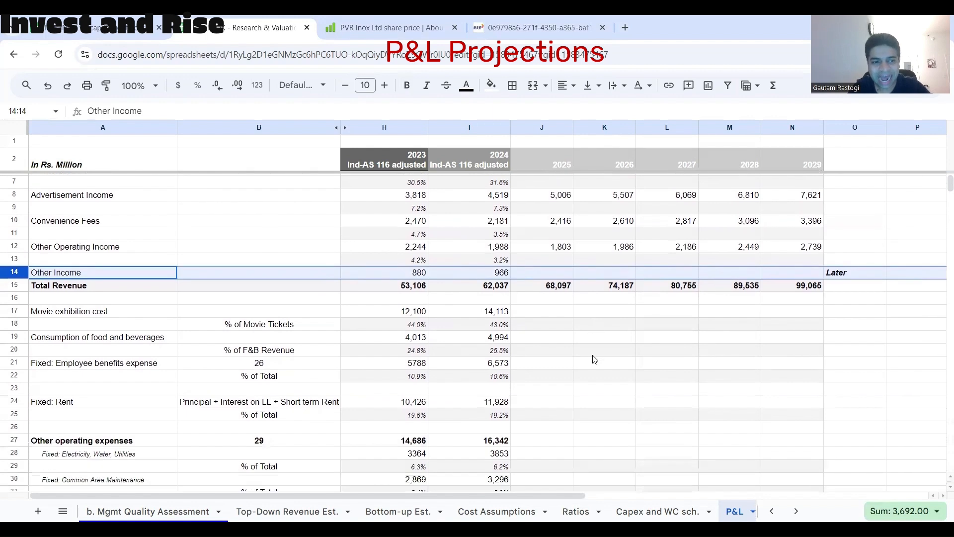
{"action": "scroll", "coordinate": [595, 358], "scroll_direction": "down", "scroll_amount": 2}
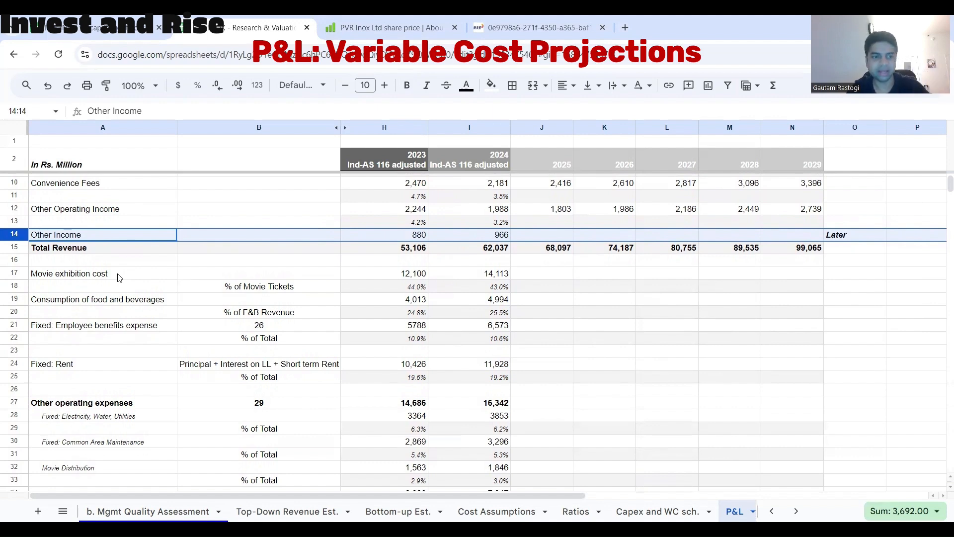
Step: Examine the Movie exhibition cost and Consumption of food and beverages rows and the 2023–2024 % of Movie Tickets formulas
{"action": "left_click", "coordinate": [119, 277]}
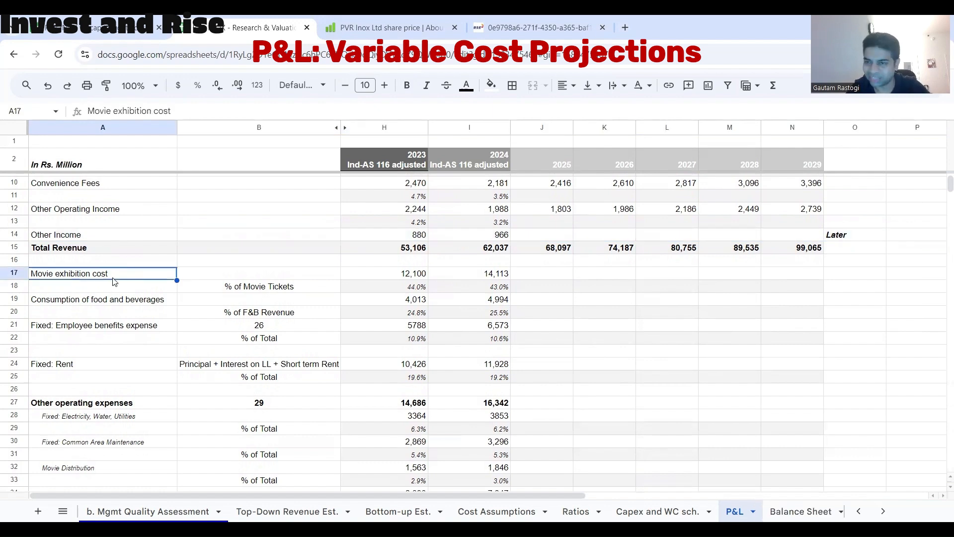
{"action": "key", "text": "Down"}
{"action": "key", "text": "Down"}
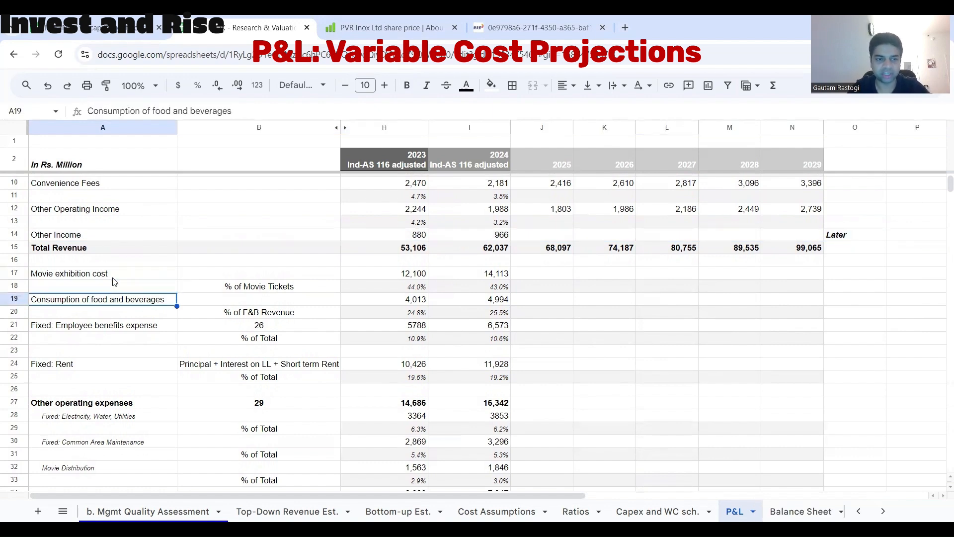
{"action": "key", "text": "Up"}
{"action": "key", "text": "Up"}
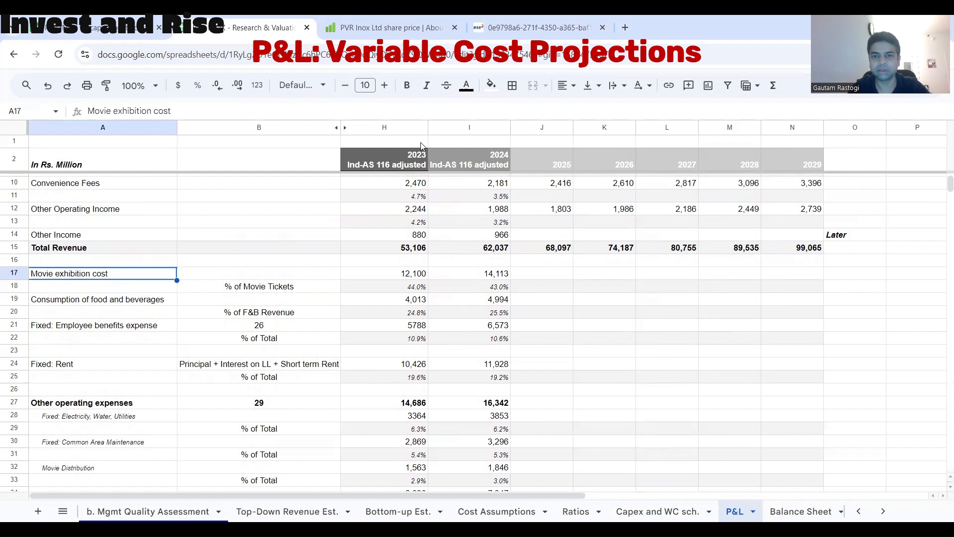
{"action": "left_click", "coordinate": [494, 288]}
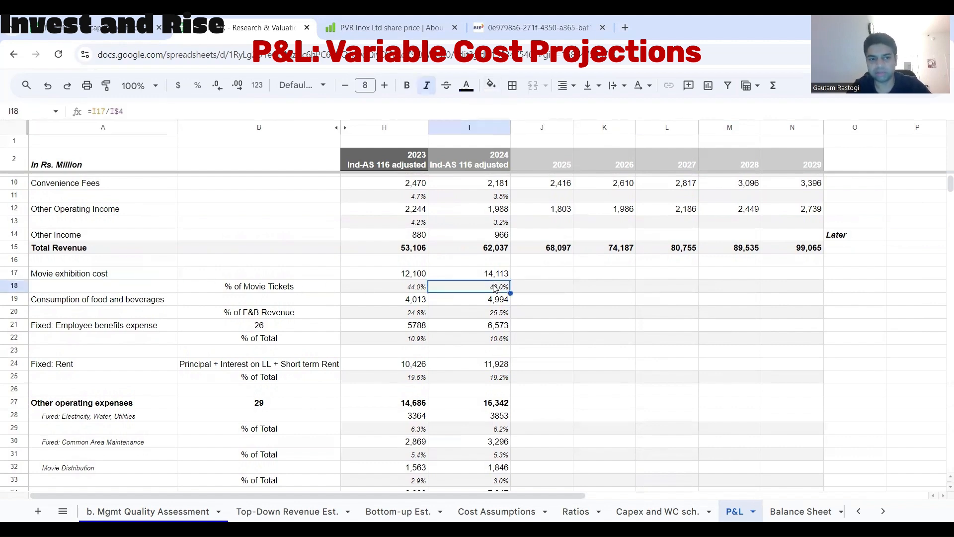
{"action": "left_click_drag", "start_coordinate": [392, 292], "coordinate": [474, 291]}
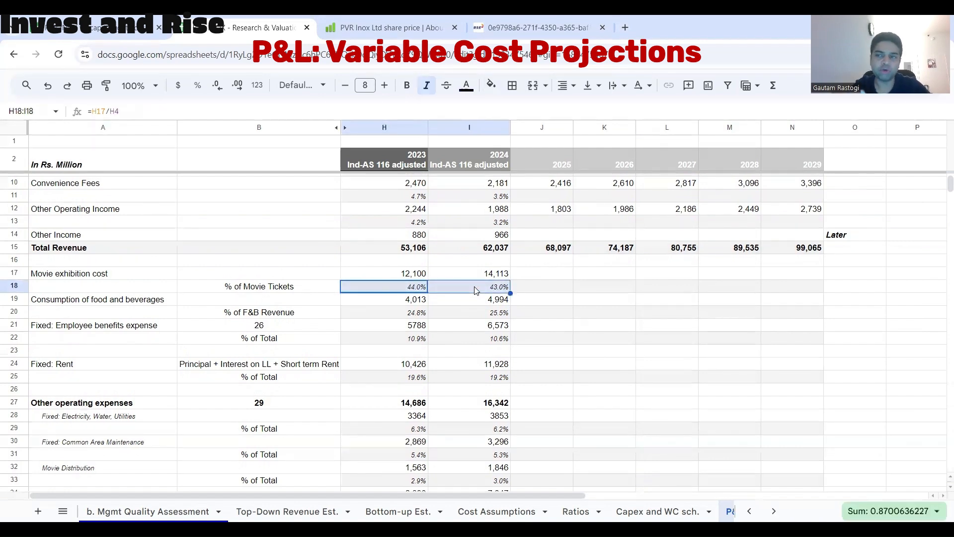
Step: Set the 2025 movie exhibition cost % of Movie Tickets to =I18 and fill the formula across through 2029
{"action": "scroll", "coordinate": [543, 293], "scroll_direction": "up", "scroll_amount": 2}
{"action": "left_click", "coordinate": [530, 358]}
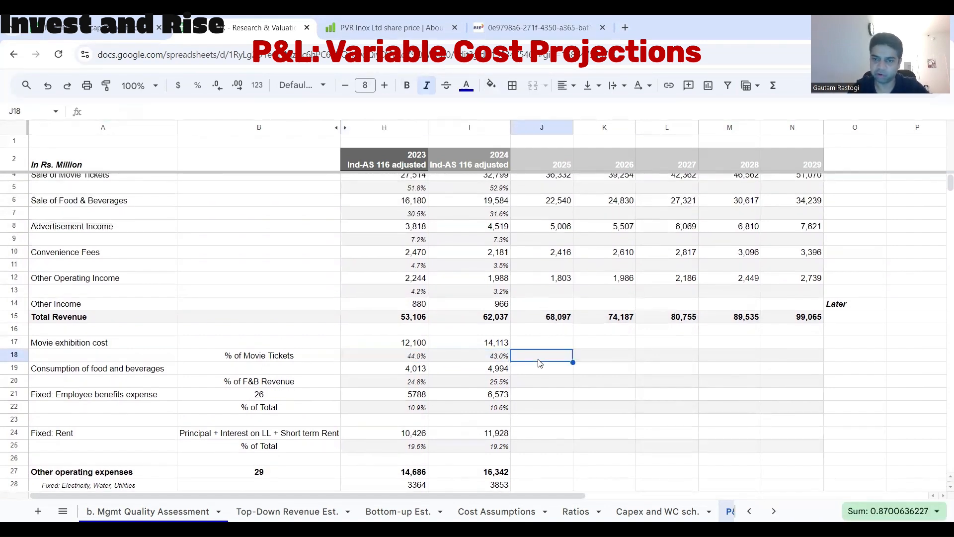
{"action": "type", "text": "="}
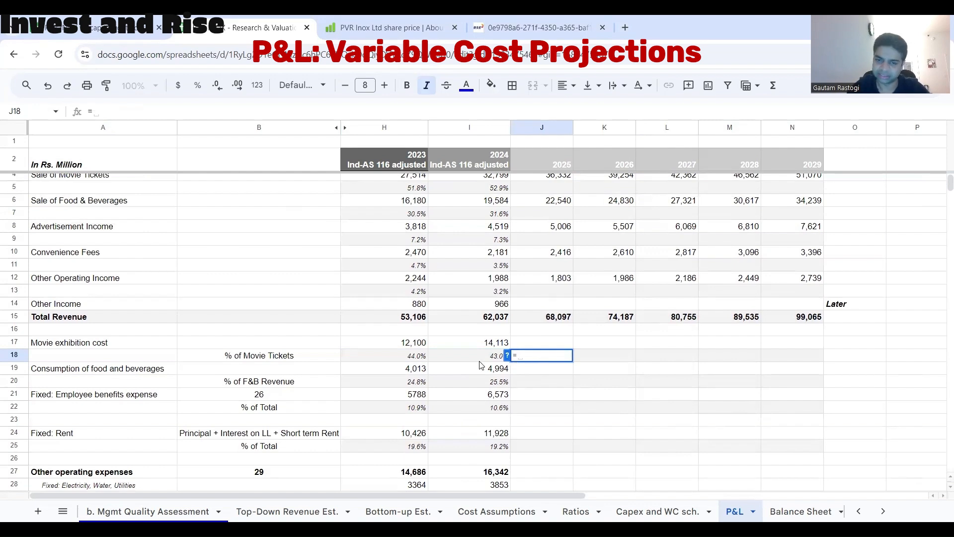
{"action": "key", "text": "Left"}
{"action": "key", "text": "Return"}
{"action": "left_click", "coordinate": [545, 354]}
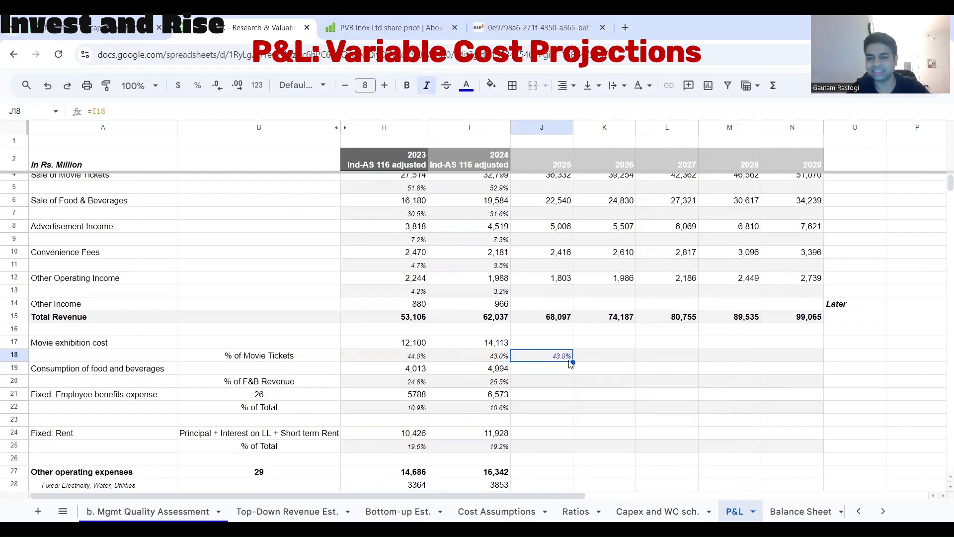
{"action": "left_click_drag", "start_coordinate": [573, 362], "coordinate": [794, 369]}
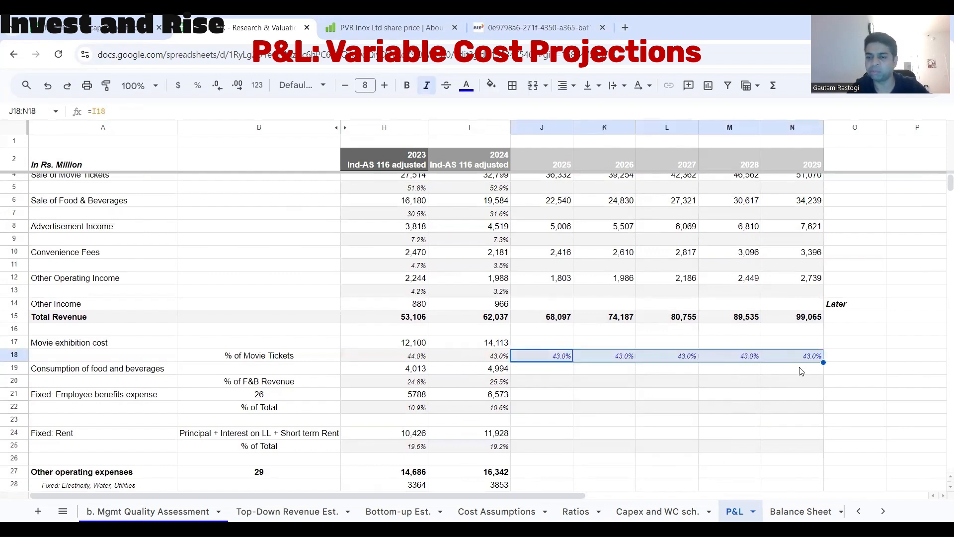
Step: Calculate the 2025 Movie exhibition cost as =J18*J4 and fill the formula across through 2029
{"action": "left_click", "coordinate": [572, 343]}
{"action": "type", "text": "="}
{"action": "left_click", "coordinate": [567, 355]}
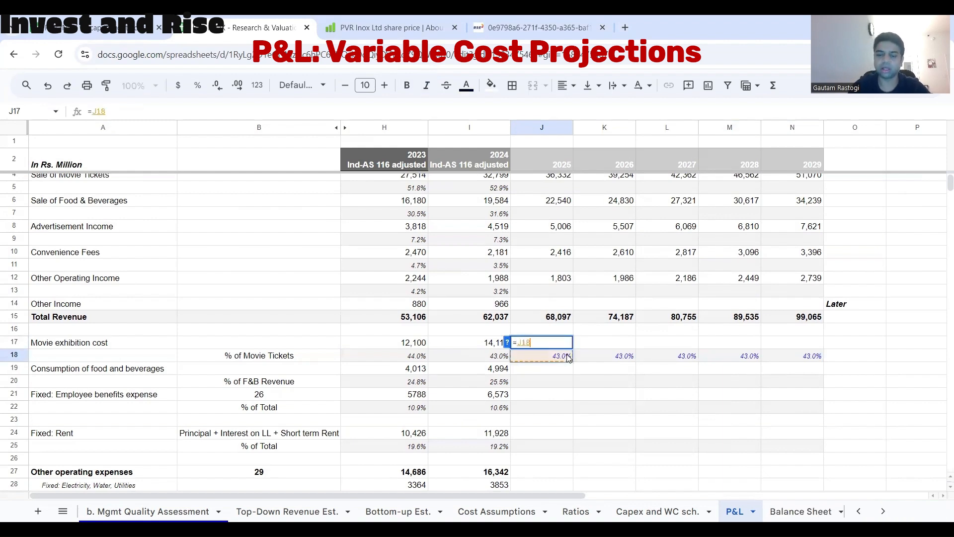
{"action": "type", "text": "*"}
{"action": "scroll", "coordinate": [558, 305], "scroll_direction": "up", "scroll_amount": 1}
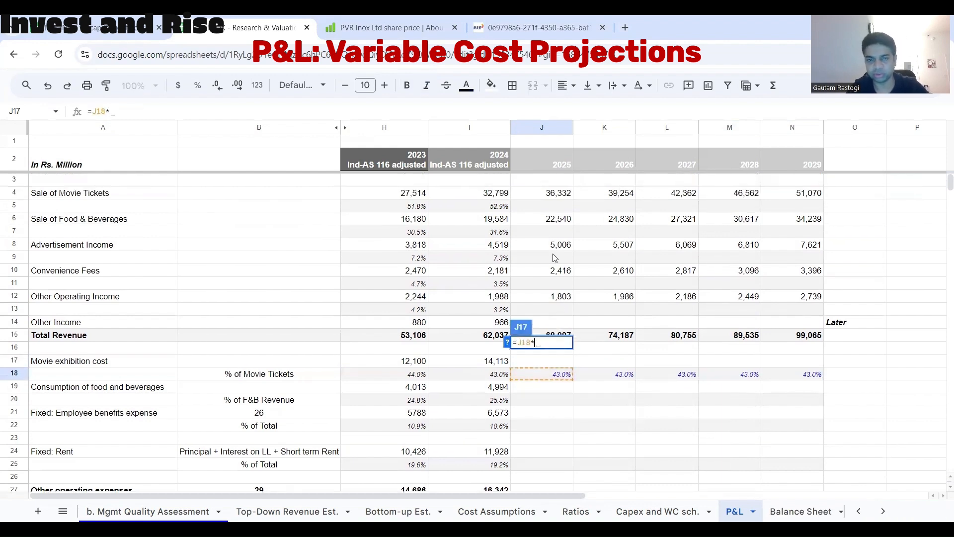
{"action": "left_click", "coordinate": [554, 197]}
{"action": "key", "text": "Return"}
{"action": "key", "text": "Right"}
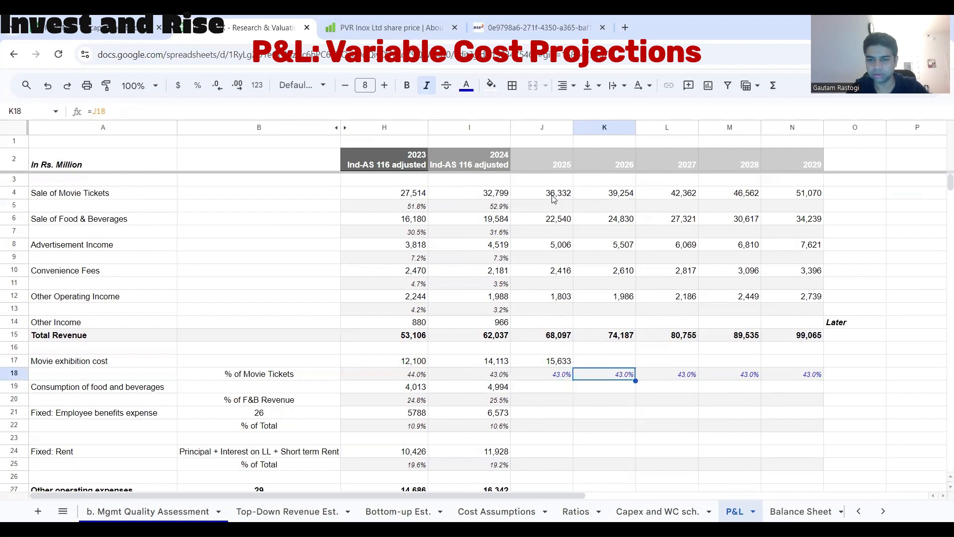
{"action": "key", "text": "Up"}
{"action": "key", "text": "Left"}
{"action": "left_click_drag", "start_coordinate": [572, 368], "coordinate": [796, 368]}
Step: Set the 2025 food and beverages cost % of F&B Revenue to =I20 and fill the formula across through 2029
{"action": "left_click", "coordinate": [563, 377]}
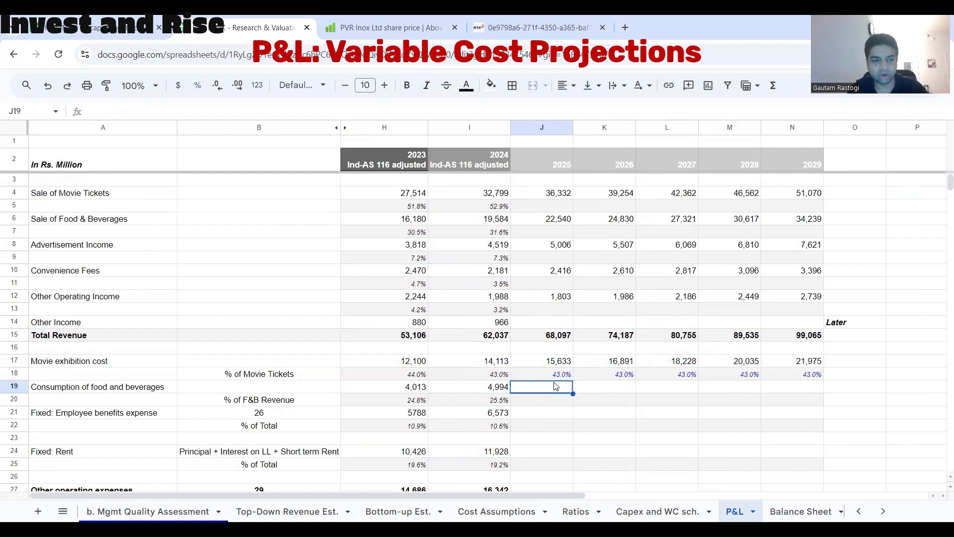
{"action": "left_click", "coordinate": [8, 385]}
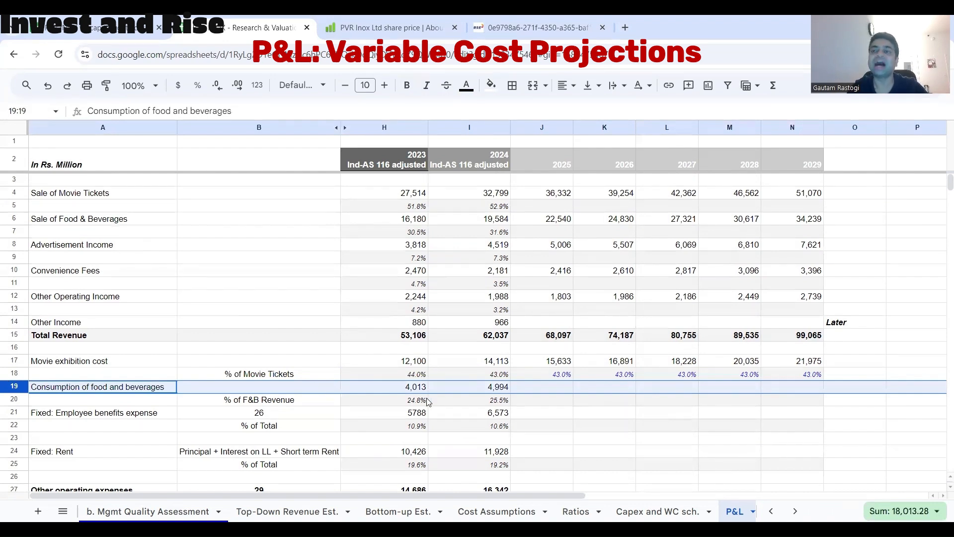
{"action": "left_click", "coordinate": [464, 401]}
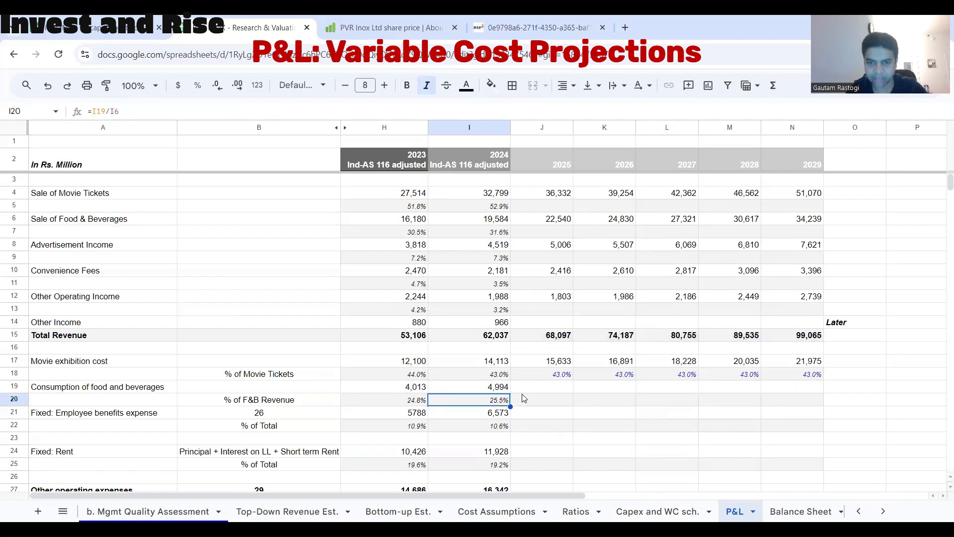
{"action": "left_click", "coordinate": [533, 401]}
{"action": "type", "text": "="}
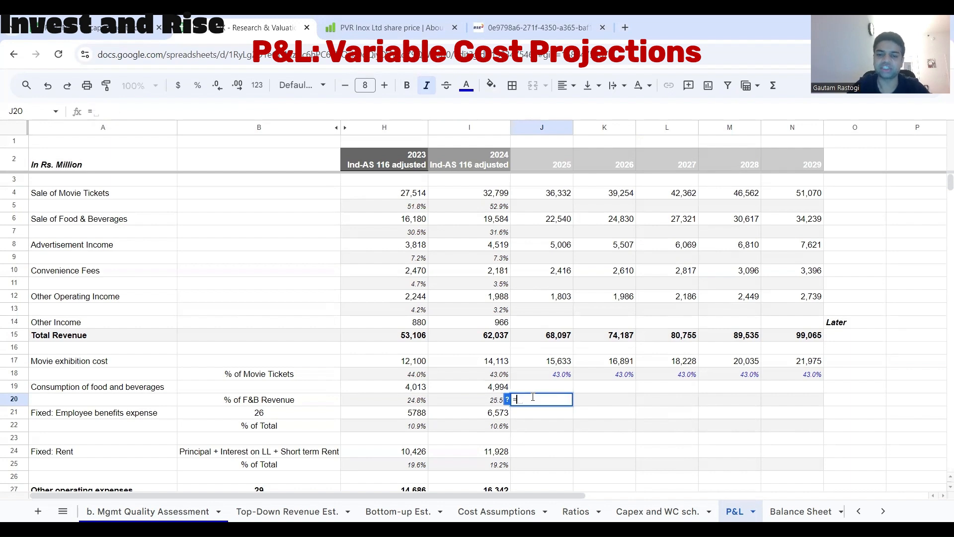
{"action": "left_click", "coordinate": [496, 400]}
{"action": "key", "text": "Return"}
{"action": "left_click", "coordinate": [566, 403]}
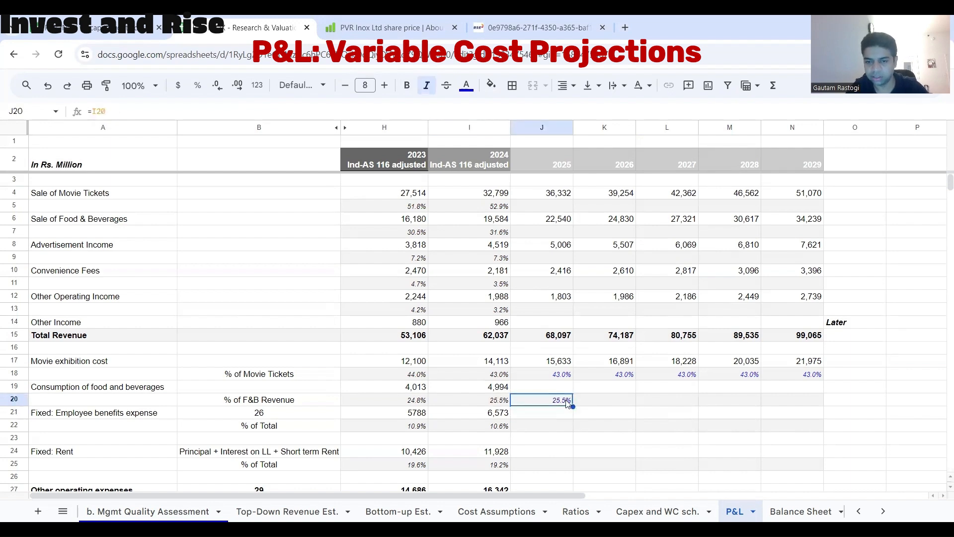
{"action": "left_click_drag", "start_coordinate": [572, 407], "coordinate": [813, 397]}
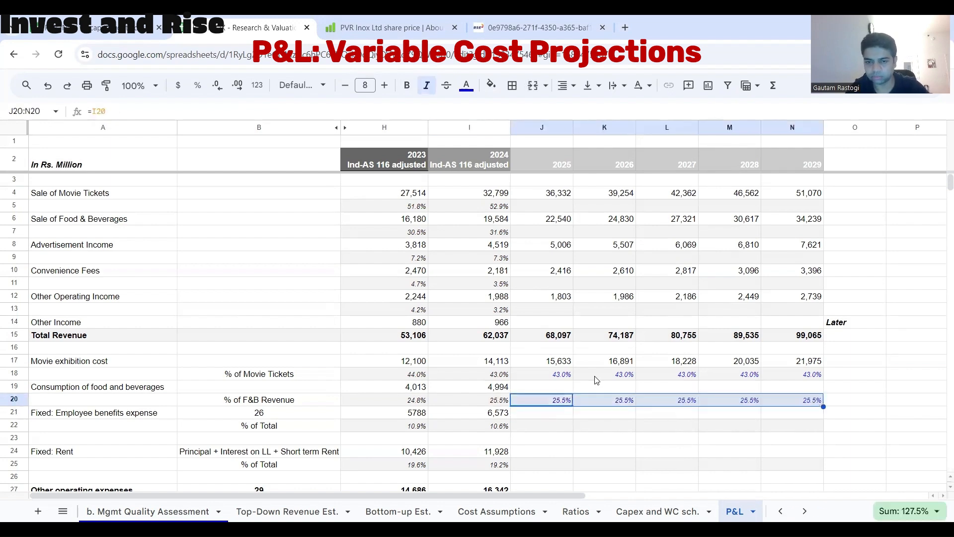
Step: Calculate the 2025 Consumption of food and beverages as =J20*J6, fill it across through 2029, and review both variable cost blocks
{"action": "left_click", "coordinate": [566, 390]}
{"action": "type", "text": "="}
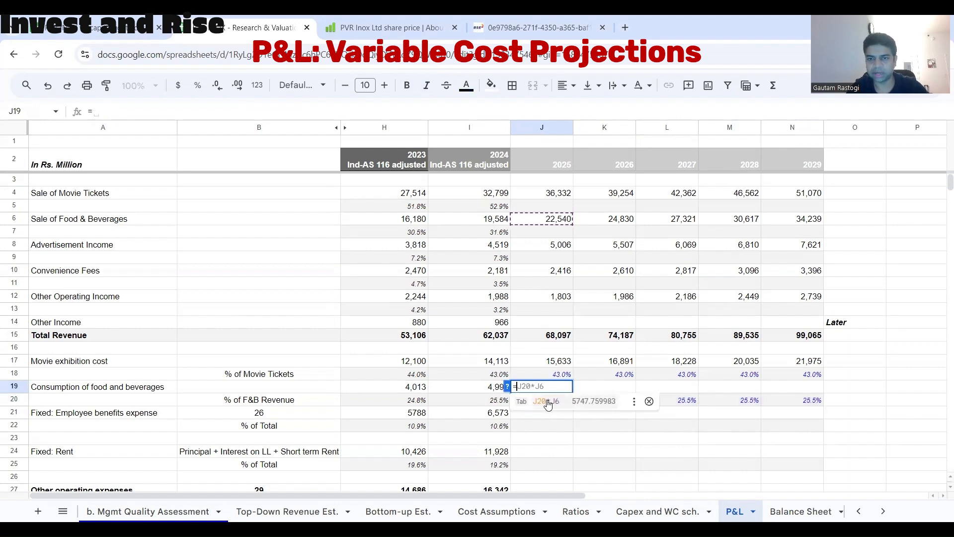
{"action": "key", "text": "Tab"}
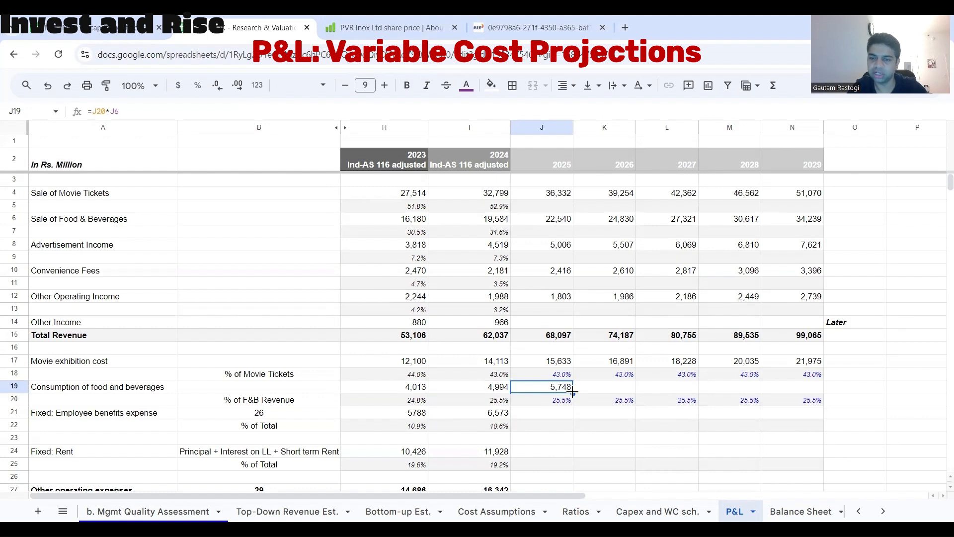
{"action": "left_click_drag", "start_coordinate": [573, 394], "coordinate": [784, 386]}
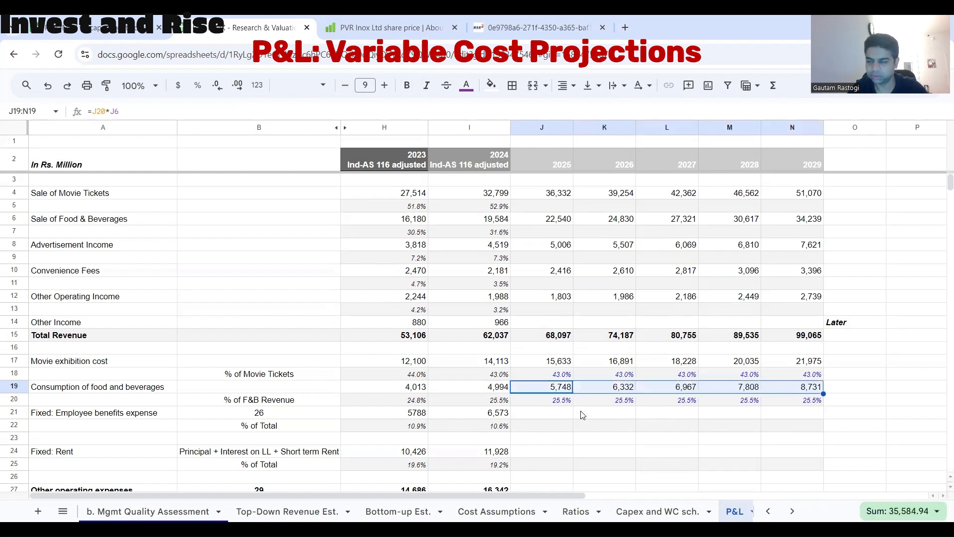
{"action": "scroll", "coordinate": [536, 419], "scroll_direction": "down", "scroll_amount": 1}
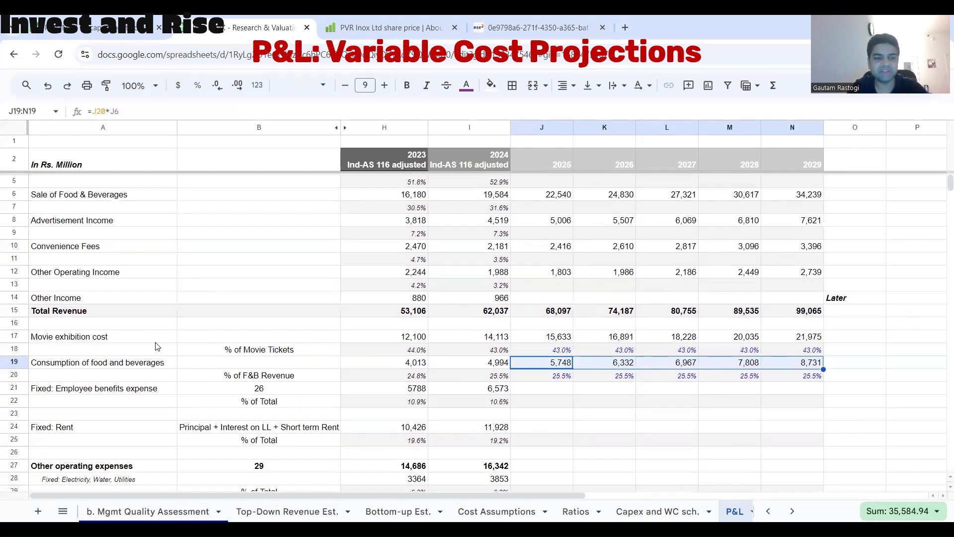
{"action": "left_click_drag", "start_coordinate": [159, 338], "coordinate": [797, 380]}
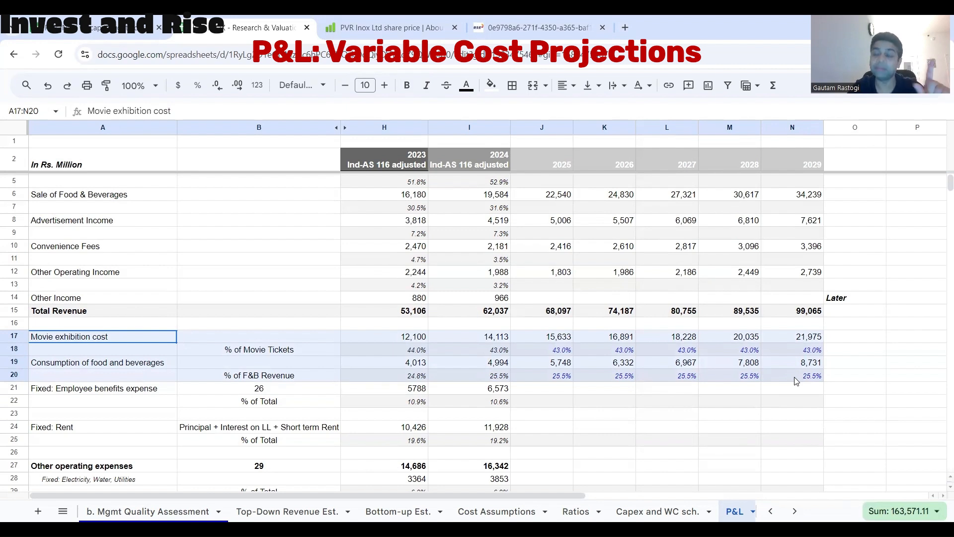
{"action": "left_click_drag", "start_coordinate": [794, 377], "coordinate": [795, 378]}
Step: Shade the Fixed: Employee benefits expense and Fixed: Rent labels in column A light red
{"action": "scroll", "coordinate": [621, 390], "scroll_direction": "down", "scroll_amount": 3}
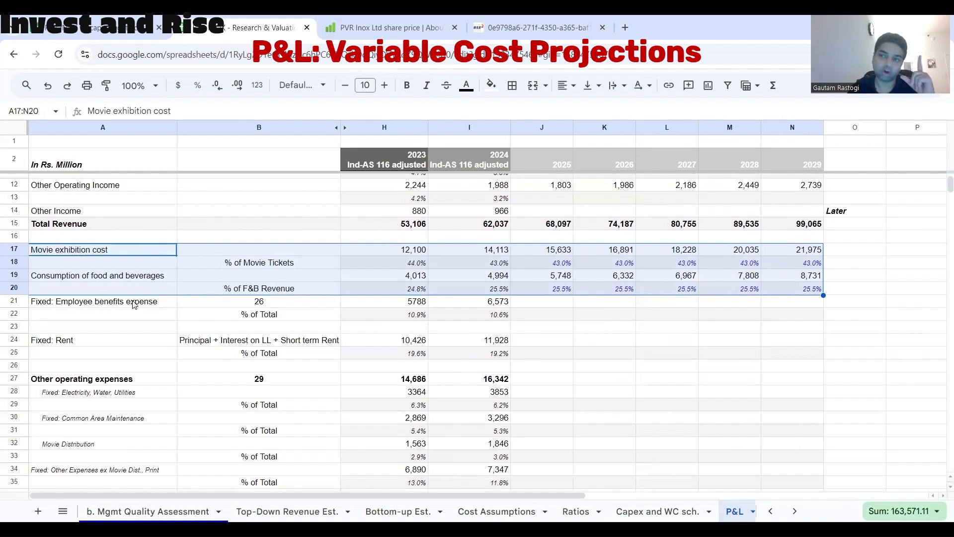
{"action": "left_click", "coordinate": [134, 305]}
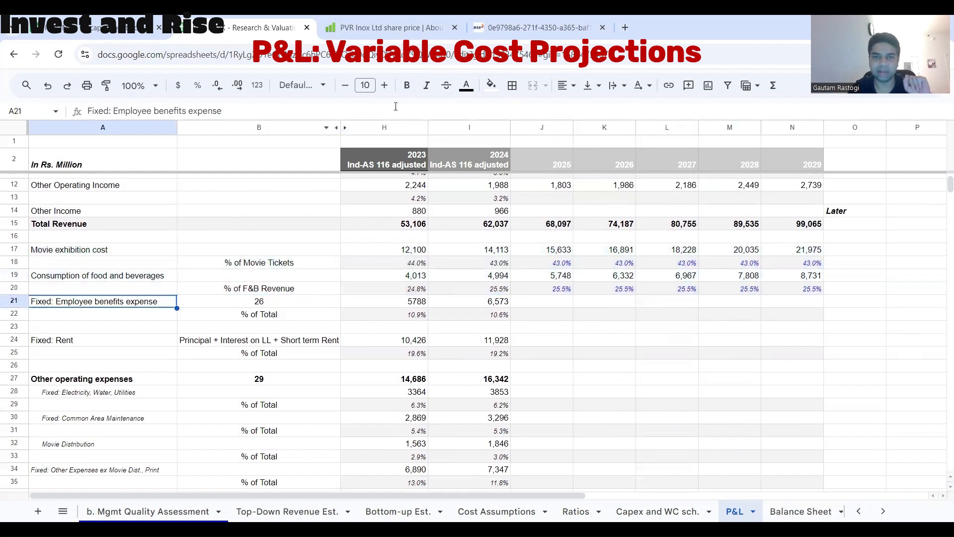
{"action": "left_click", "coordinate": [491, 85]}
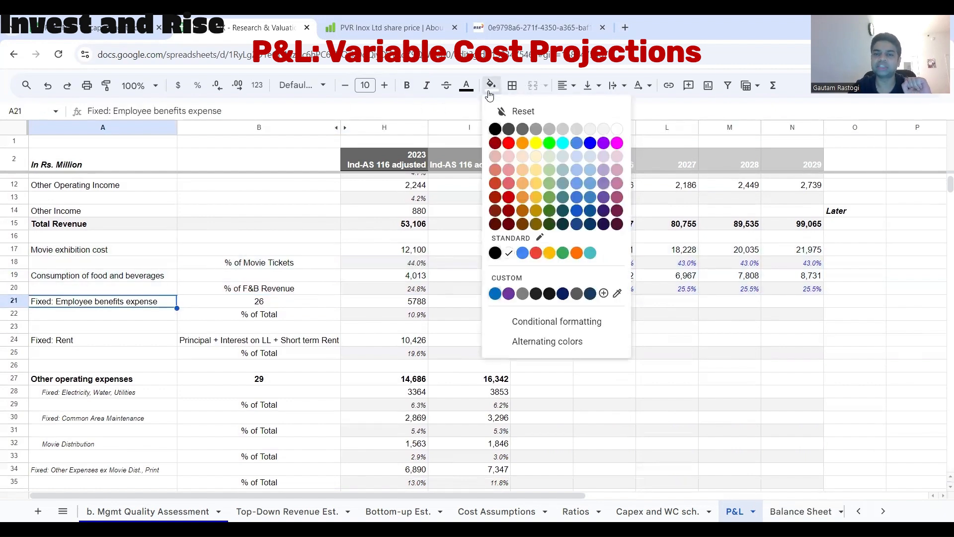
{"action": "left_click", "coordinate": [505, 163]}
{"action": "left_click", "coordinate": [258, 288]}
{"action": "left_click", "coordinate": [122, 328]}
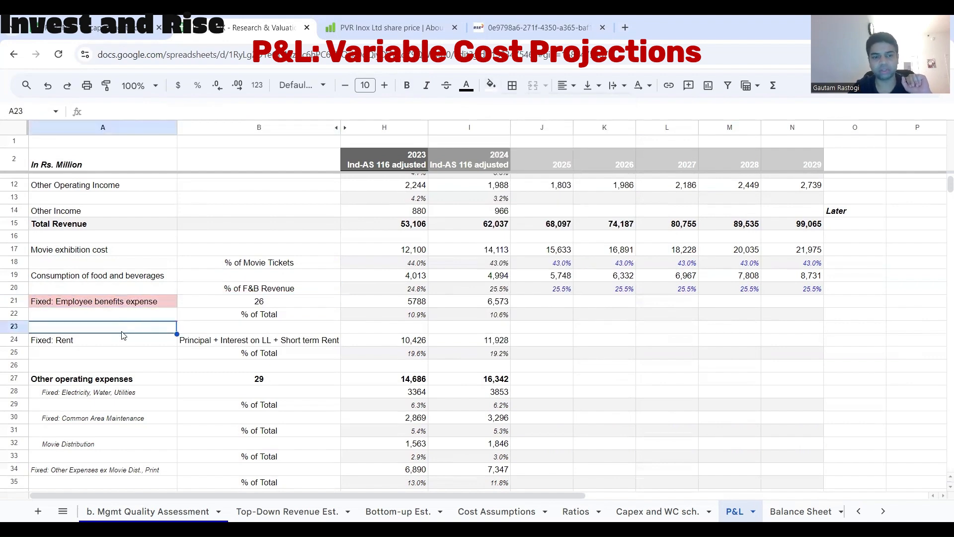
{"action": "left_click", "coordinate": [125, 340]}
{"action": "left_click", "coordinate": [491, 85]}
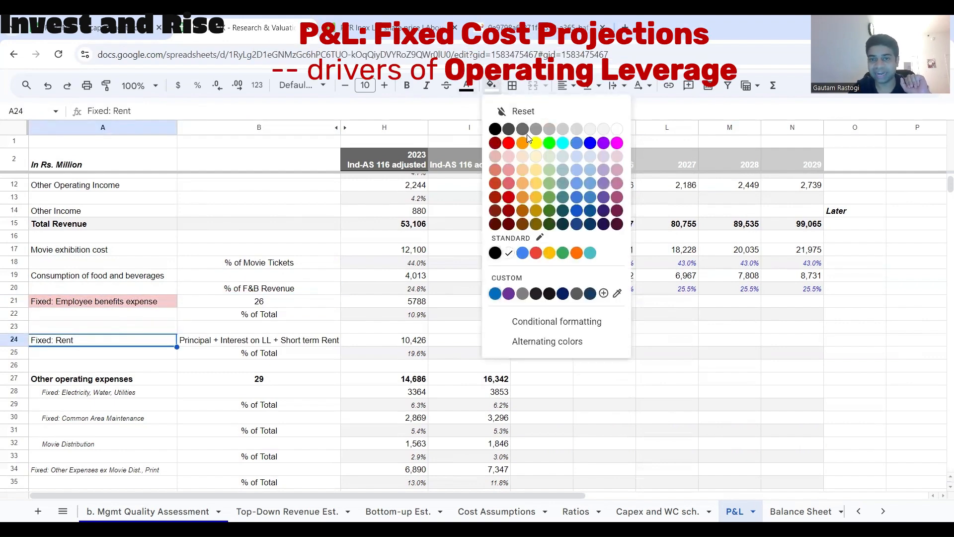
{"action": "left_click", "coordinate": [509, 163]}
Step: Shade the fixed Electricity, Water, Utilities, Common Area Maintenance, and Other Expenses ex Movie Dist., Print labels light red
{"action": "scroll", "coordinate": [349, 367], "scroll_direction": "down", "scroll_amount": 2}
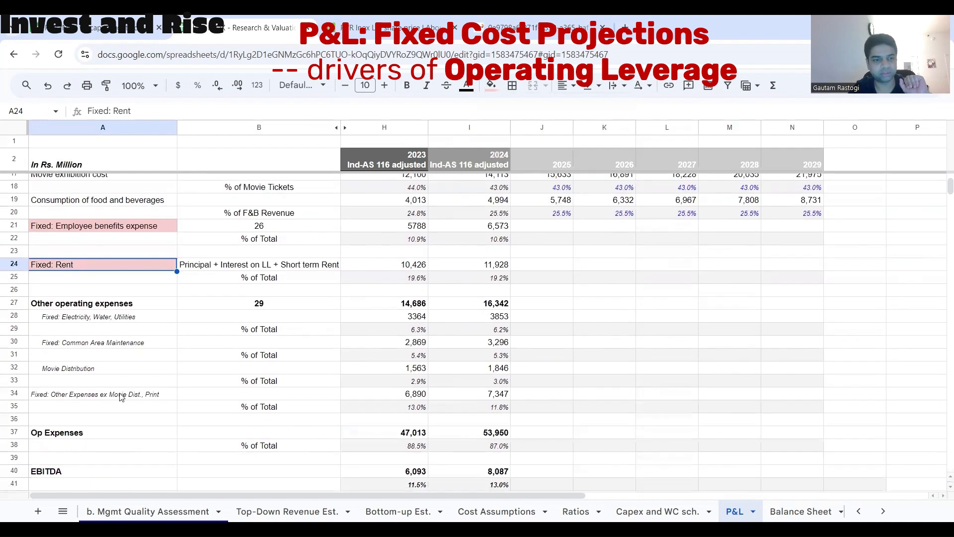
{"action": "left_click", "coordinate": [113, 317]}
{"action": "left_click", "coordinate": [491, 85]}
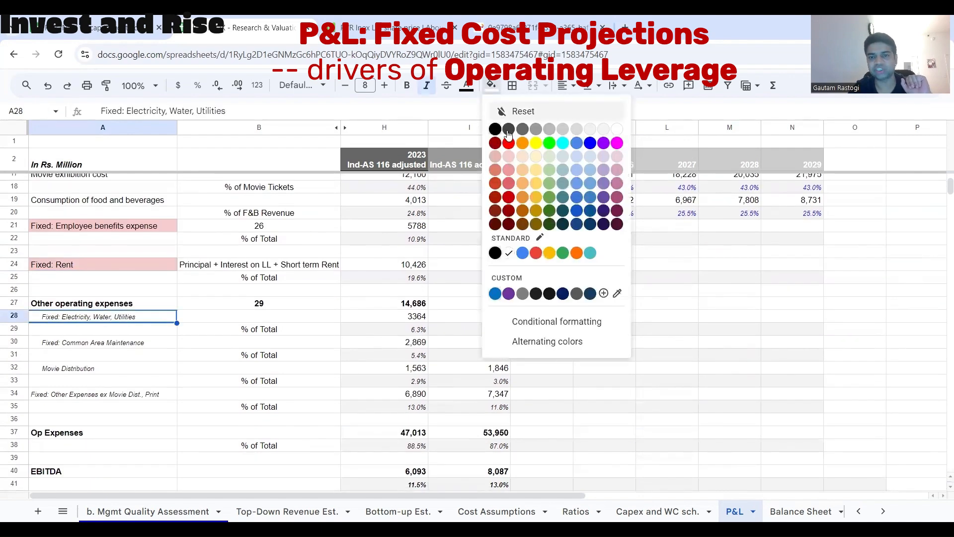
{"action": "left_click", "coordinate": [509, 163]}
{"action": "left_click", "coordinate": [99, 343]}
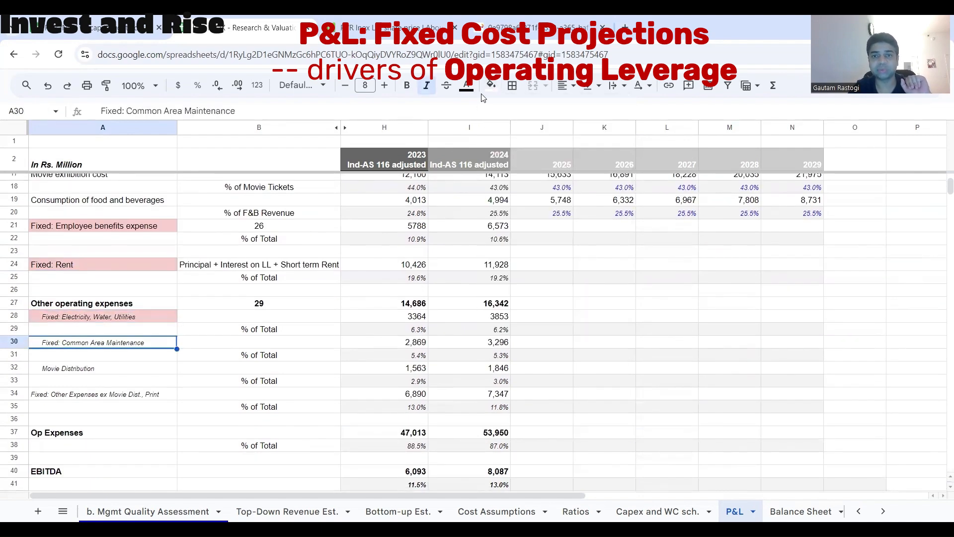
{"action": "left_click", "coordinate": [491, 85]}
{"action": "left_click", "coordinate": [509, 157]}
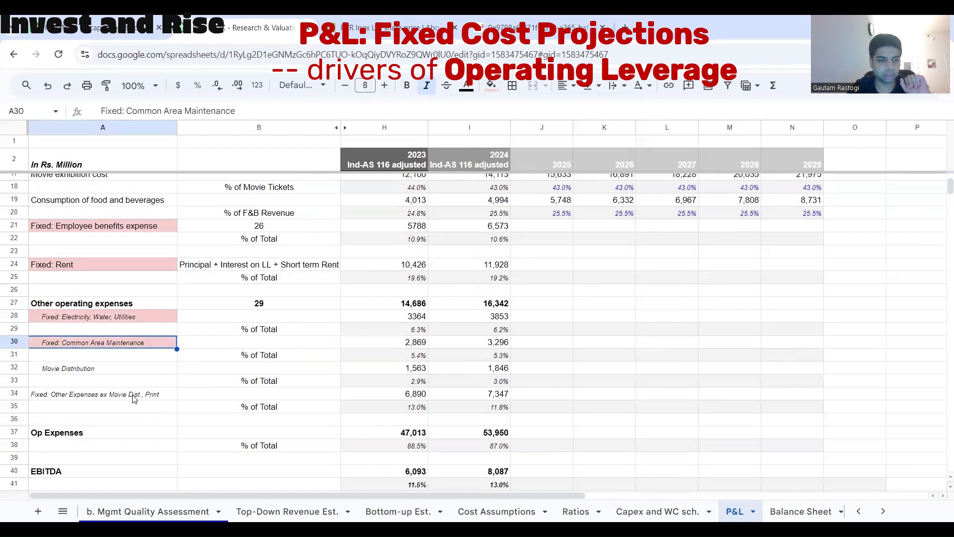
{"action": "left_click", "coordinate": [134, 393]}
{"action": "left_click", "coordinate": [491, 85]}
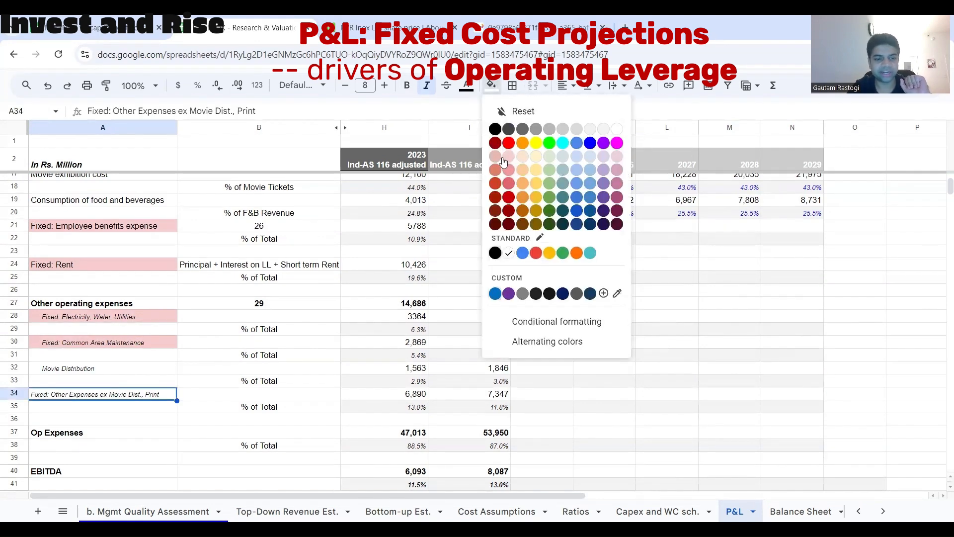
{"action": "left_click", "coordinate": [509, 157]}
{"action": "left_click", "coordinate": [485, 252]}
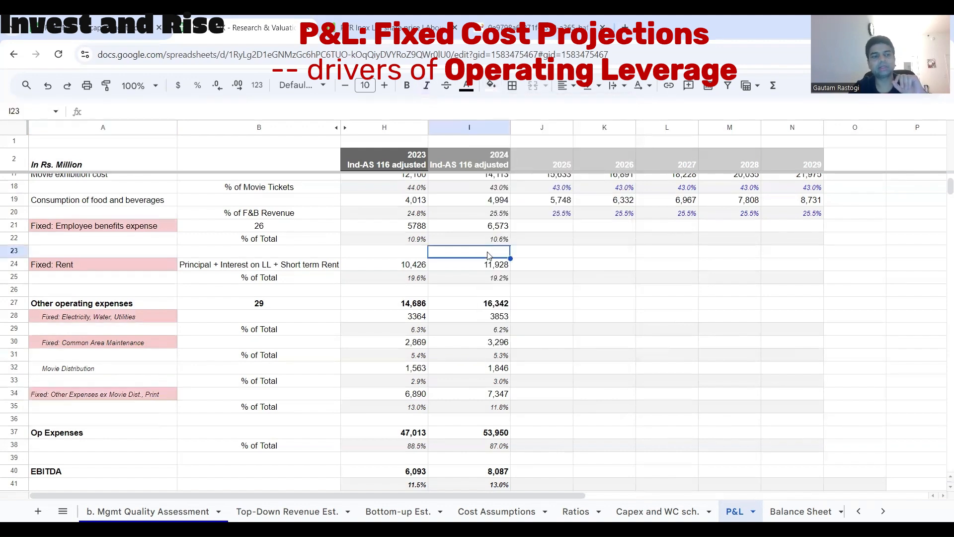
Step: Examine the fixed cost rows from Employee benefits expense through Other Expenses, including the 2024 % of Total formula for employee benefits
{"action": "left_click", "coordinate": [108, 261]}
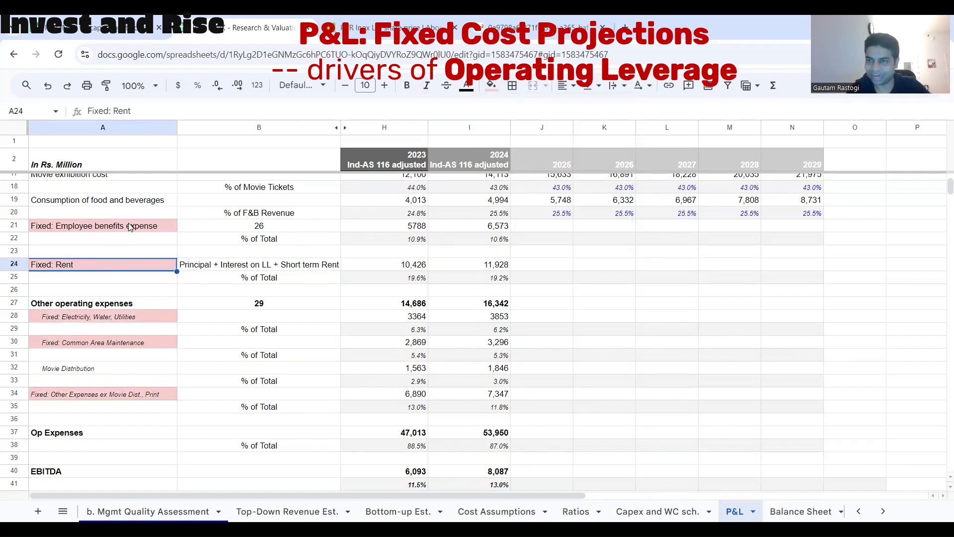
{"action": "scroll", "coordinate": [128, 226], "scroll_direction": "up", "scroll_amount": 2}
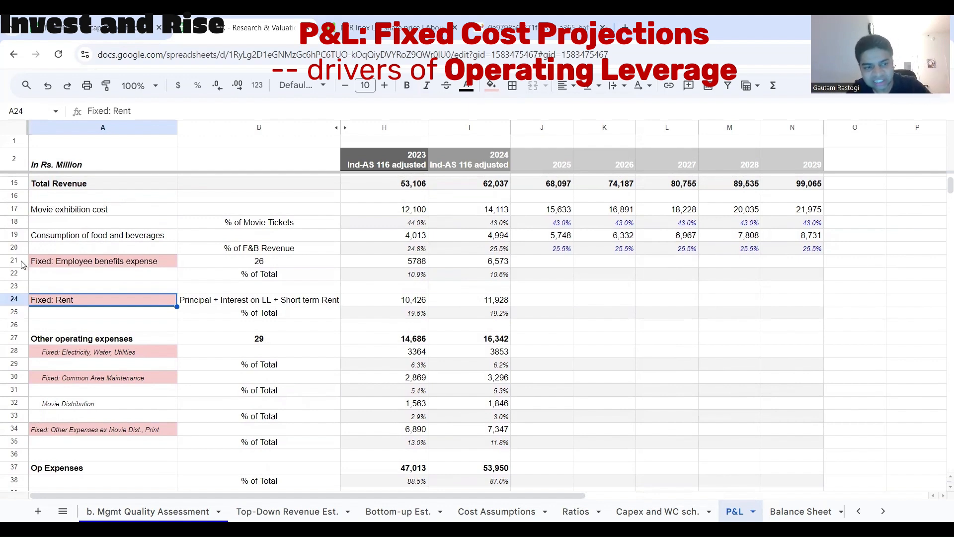
{"action": "left_click_drag", "start_coordinate": [14, 261], "coordinate": [10, 425]}
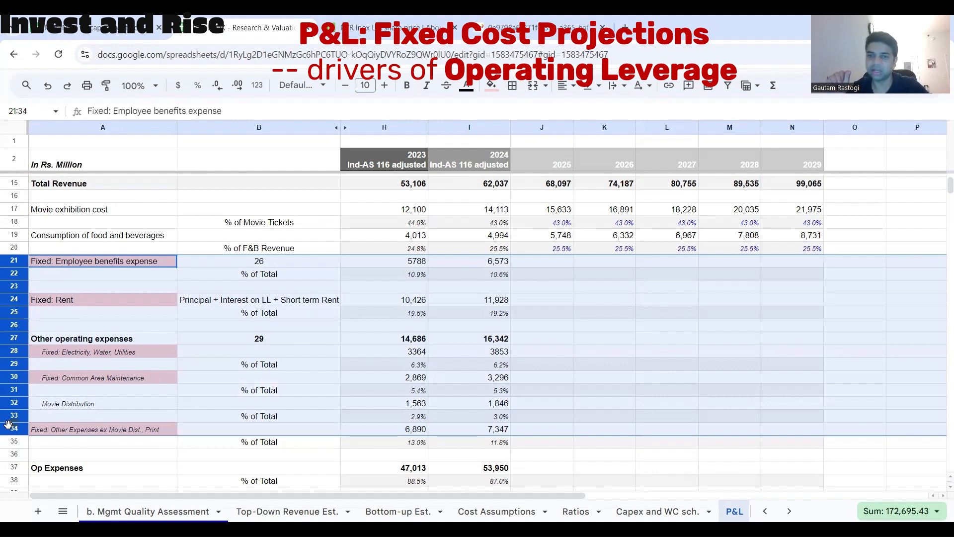
{"action": "left_click", "coordinate": [487, 275]}
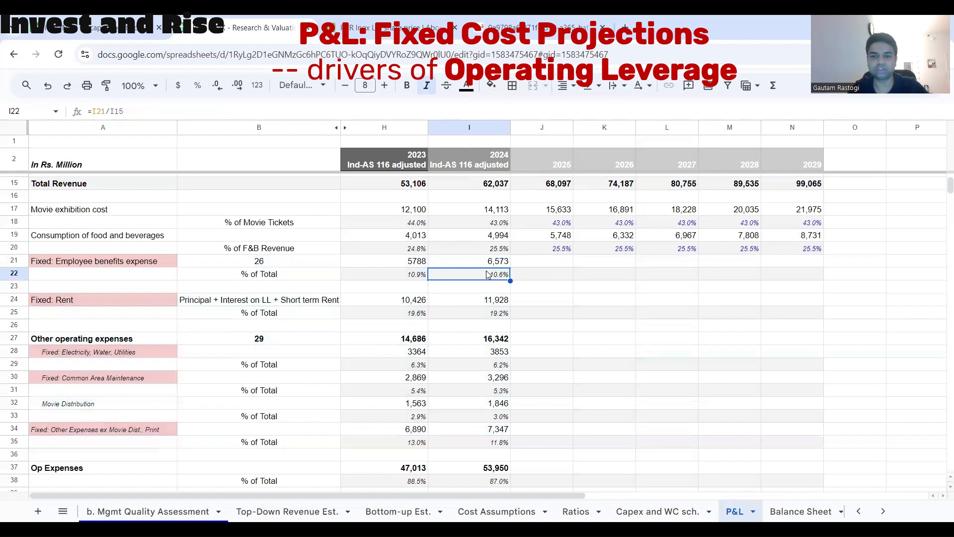
{"action": "left_click_drag", "start_coordinate": [14, 261], "coordinate": [17, 425]}
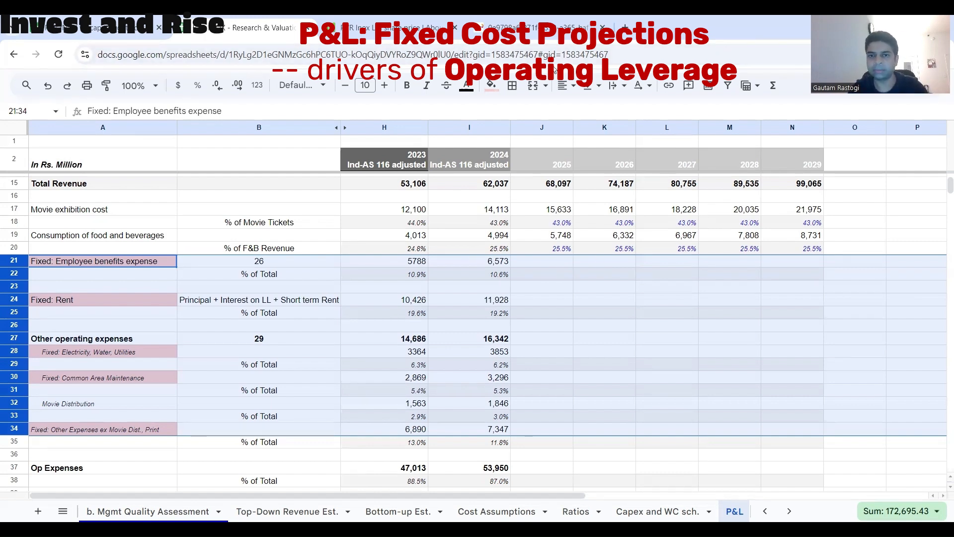
Step: Examine the per-screen fixed cost lines on the Cost Assumptions sheet and the formula behind the 2024 Rent per screen
{"action": "left_click", "coordinate": [541, 261]}
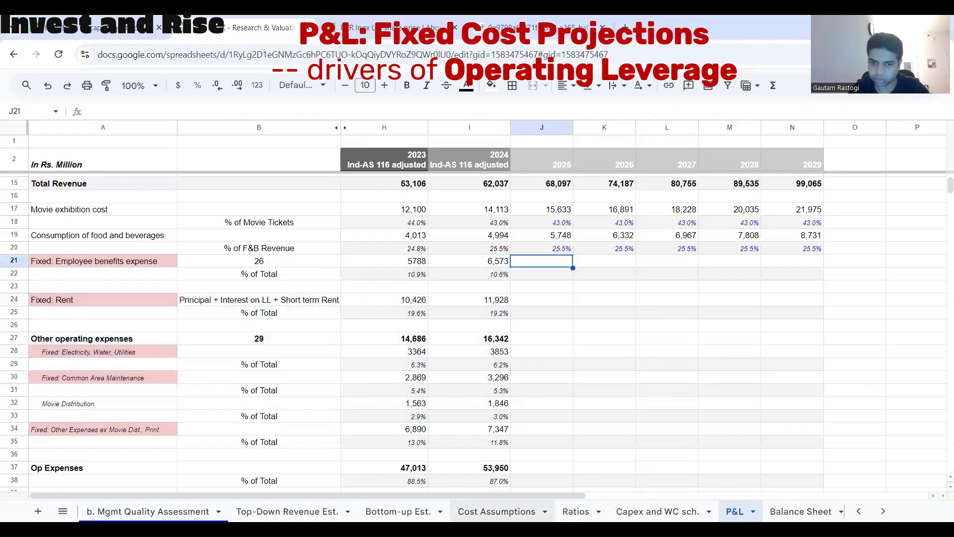
{"action": "left_click", "coordinate": [496, 511]}
{"action": "left_click", "coordinate": [330, 336]}
{"action": "left_click", "coordinate": [80, 187]}
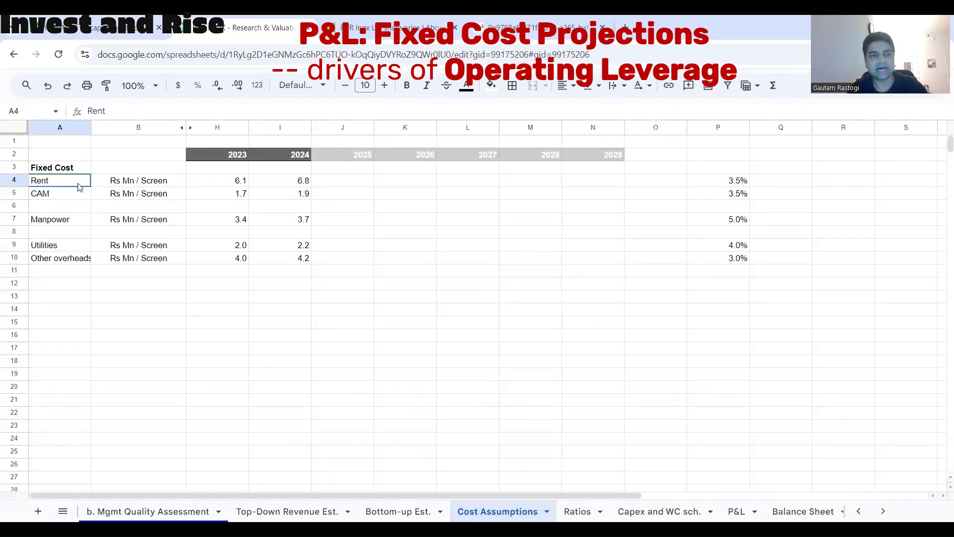
{"action": "left_click_drag", "start_coordinate": [78, 187], "coordinate": [88, 265]}
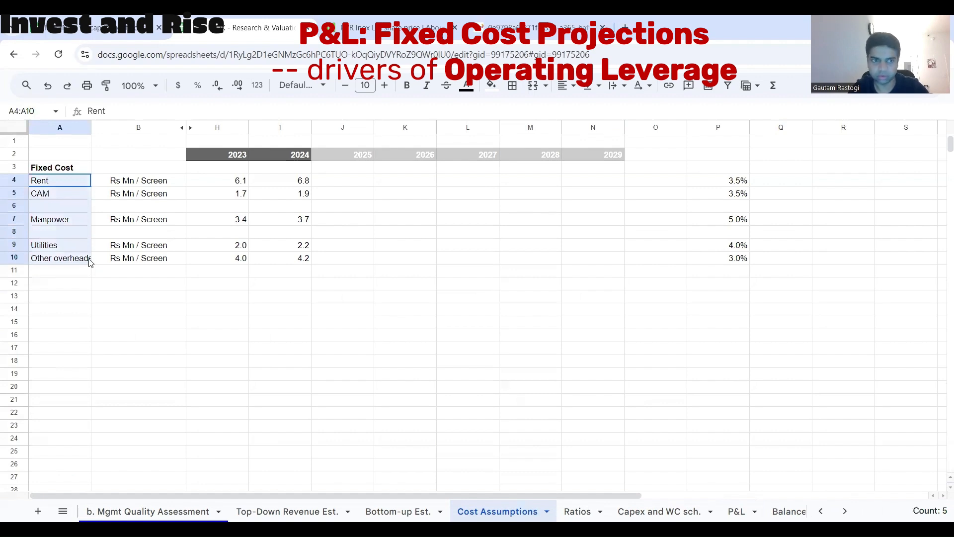
{"action": "left_click", "coordinate": [125, 189]}
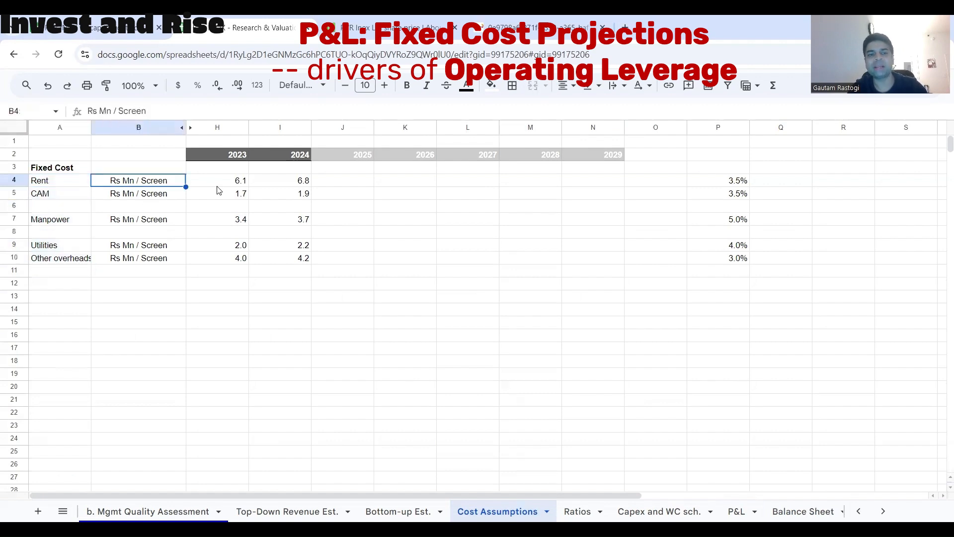
{"action": "left_click", "coordinate": [274, 189]}
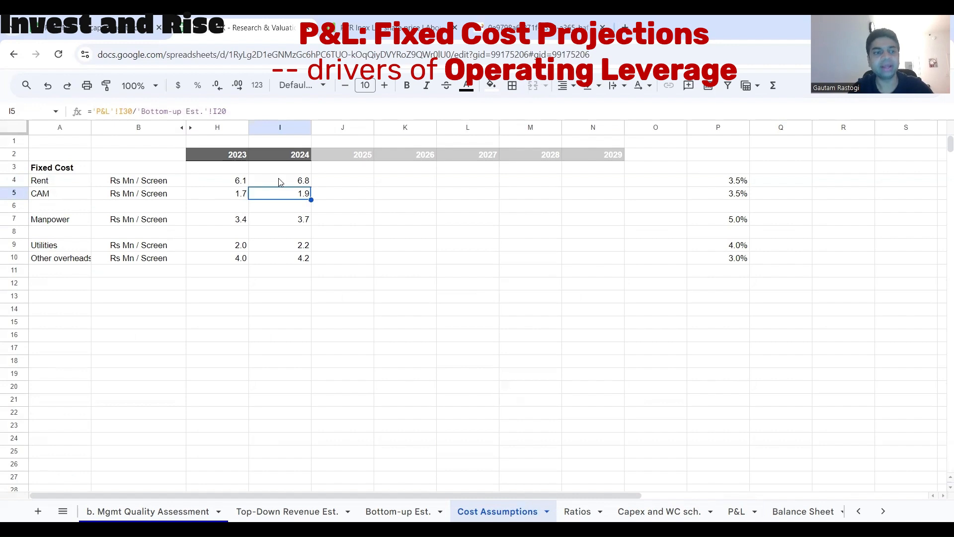
{"action": "left_click", "coordinate": [279, 182]}
{"action": "double_click", "coordinate": [285, 182]}
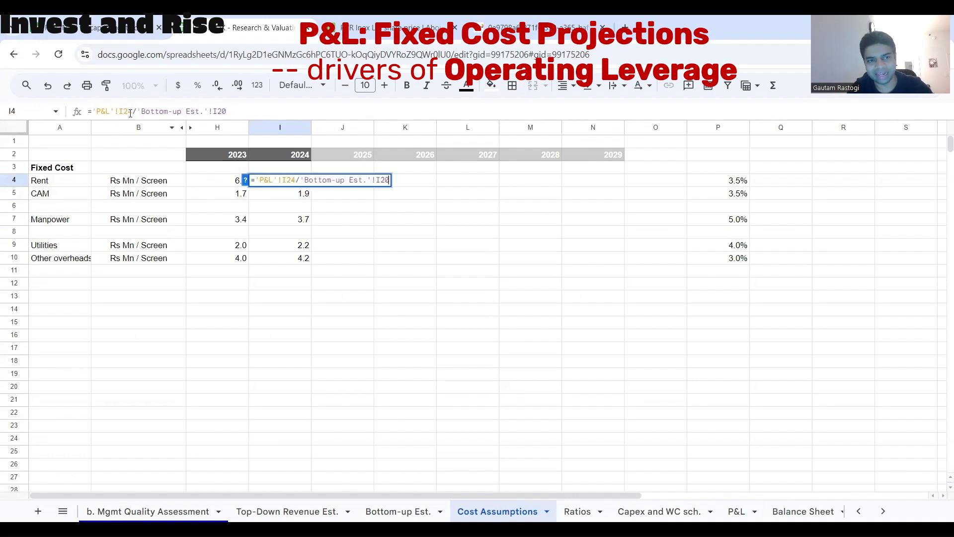
{"action": "key", "text": "Escape"}
{"action": "double_click", "coordinate": [293, 181]}
{"action": "key", "text": "Escape"}
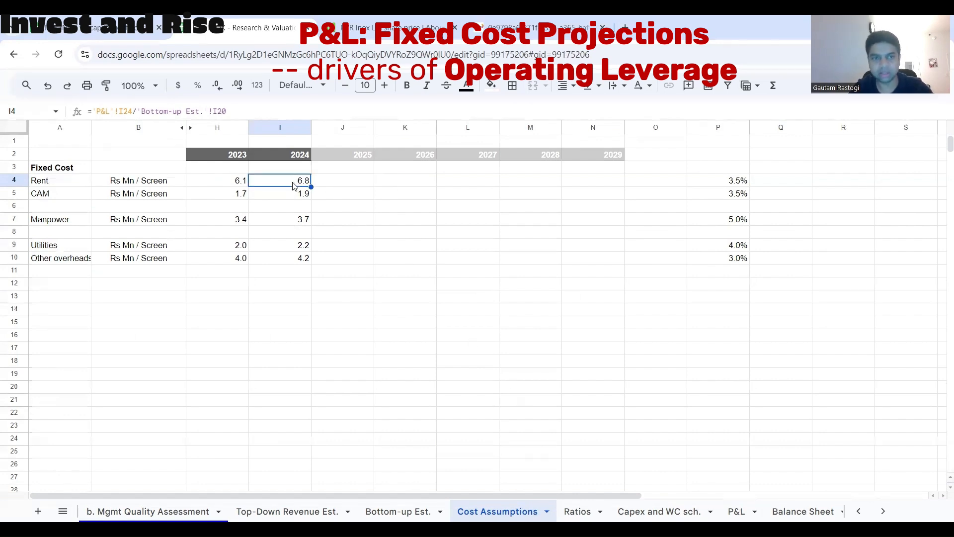
Step: Cross-check the 2024 Rent per screen with a scratch calculation =12000/1750 in cell I15, and clear that cell
{"action": "left_click", "coordinate": [260, 331]}
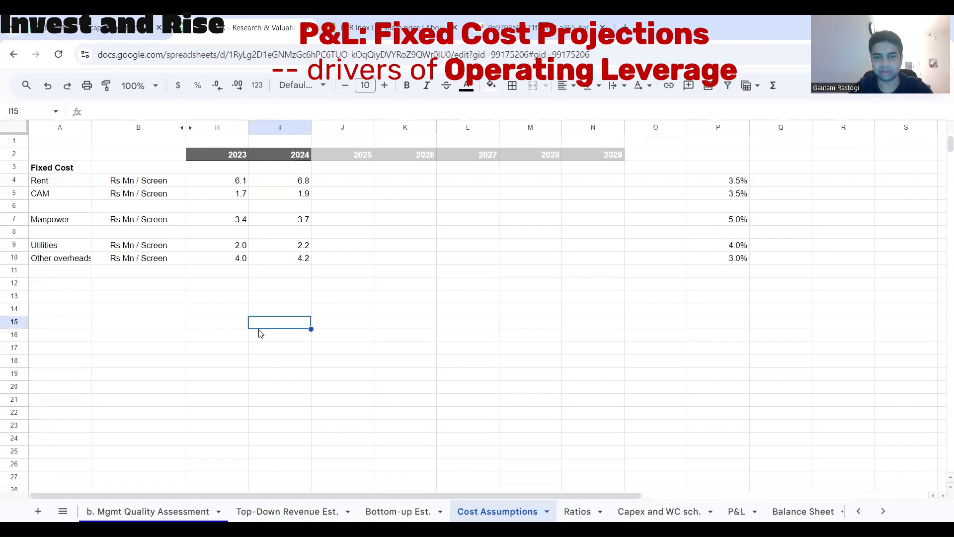
{"action": "type", "text": "=12000/"}
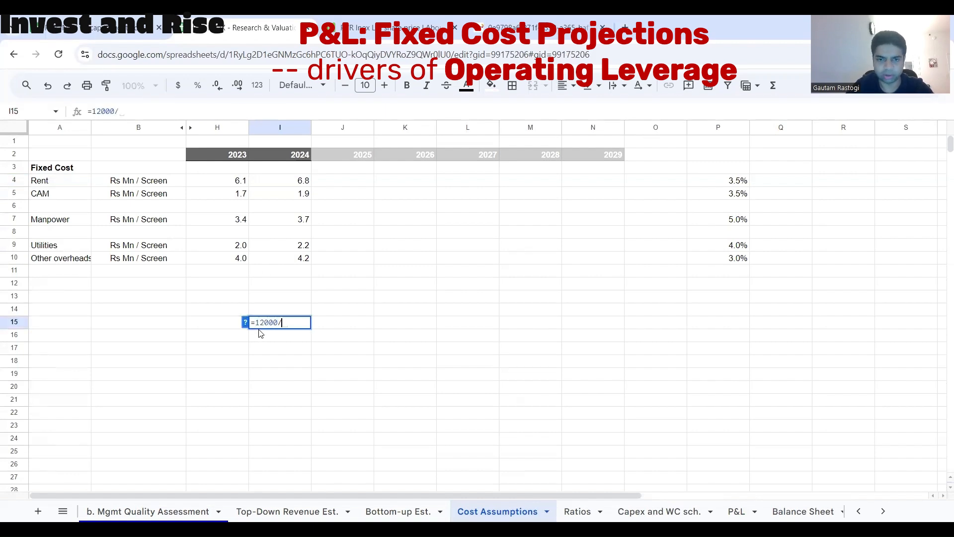
{"action": "type", "text": "1"}
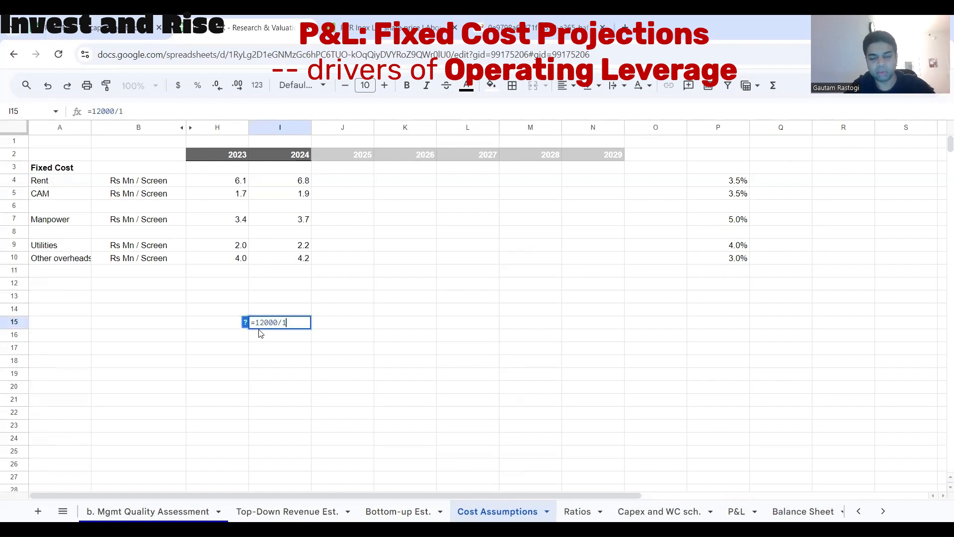
{"action": "type", "text": "750"}
{"action": "key", "text": "Return"}
{"action": "left_click", "coordinate": [265, 324]}
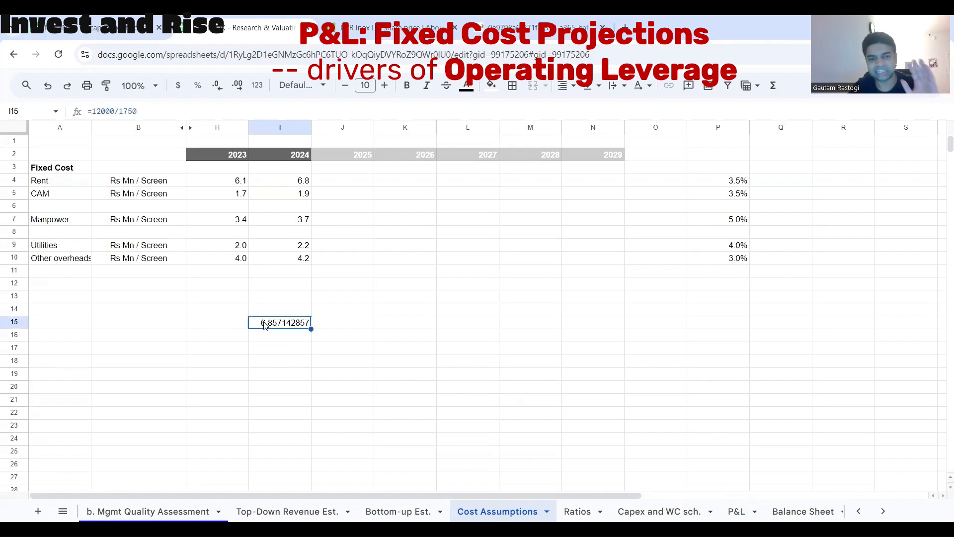
{"action": "left_click", "coordinate": [297, 184]}
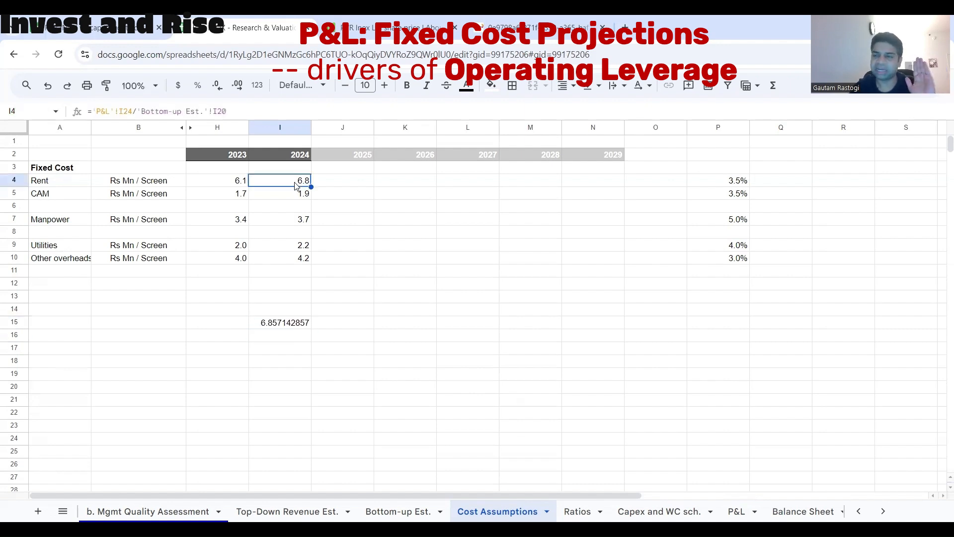
{"action": "left_click", "coordinate": [300, 323]}
{"action": "key", "text": "Delete"}
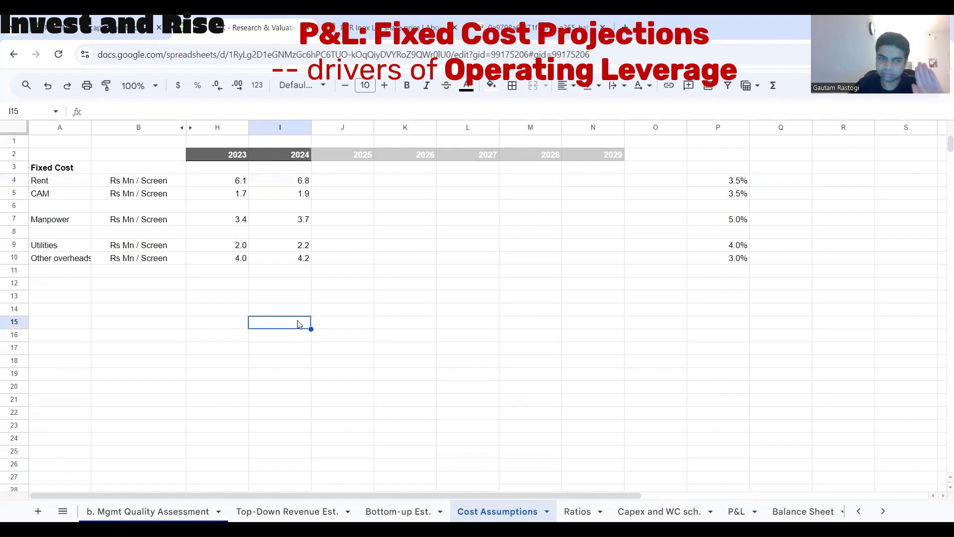
Step: Calculate the 2025 Rent per screen from the 2024 figure and its growth rate as =I4*(1+$P$4)
{"action": "left_click", "coordinate": [293, 184]}
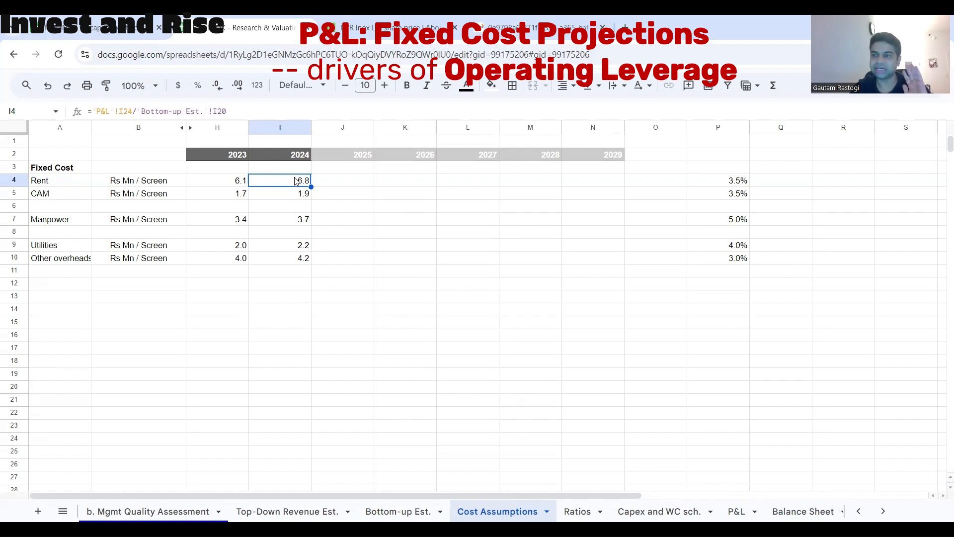
{"action": "left_click", "coordinate": [335, 188]}
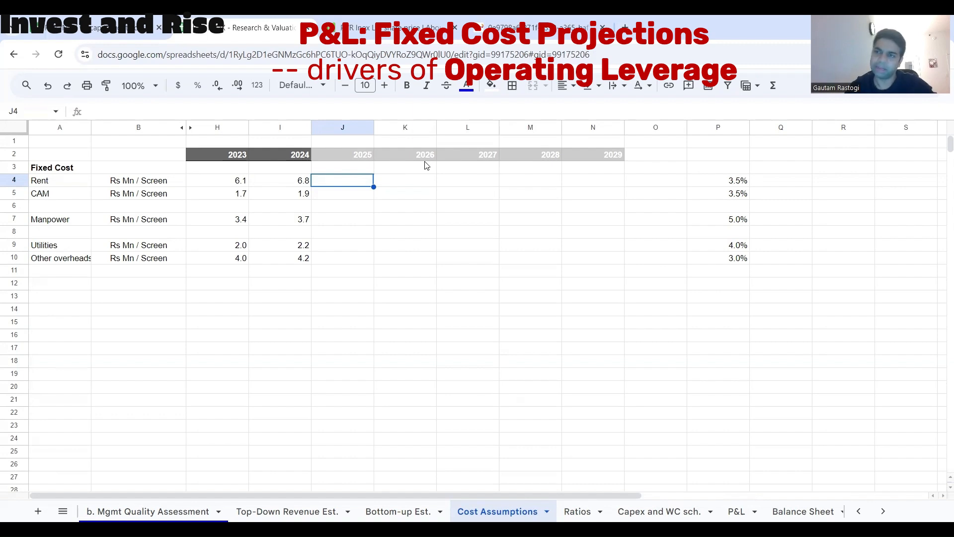
{"action": "left_click", "coordinate": [297, 184]}
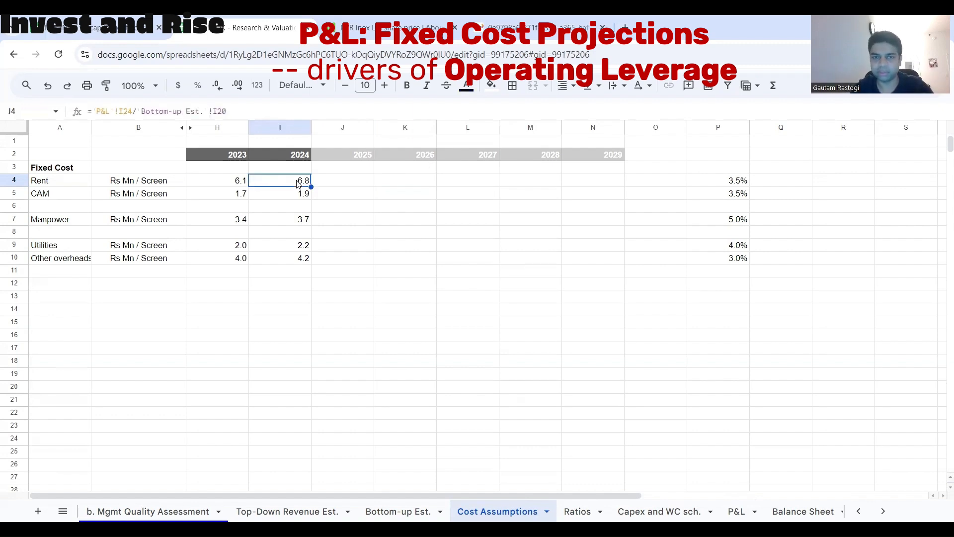
{"action": "left_click", "coordinate": [330, 180]}
{"action": "type", "text": "="}
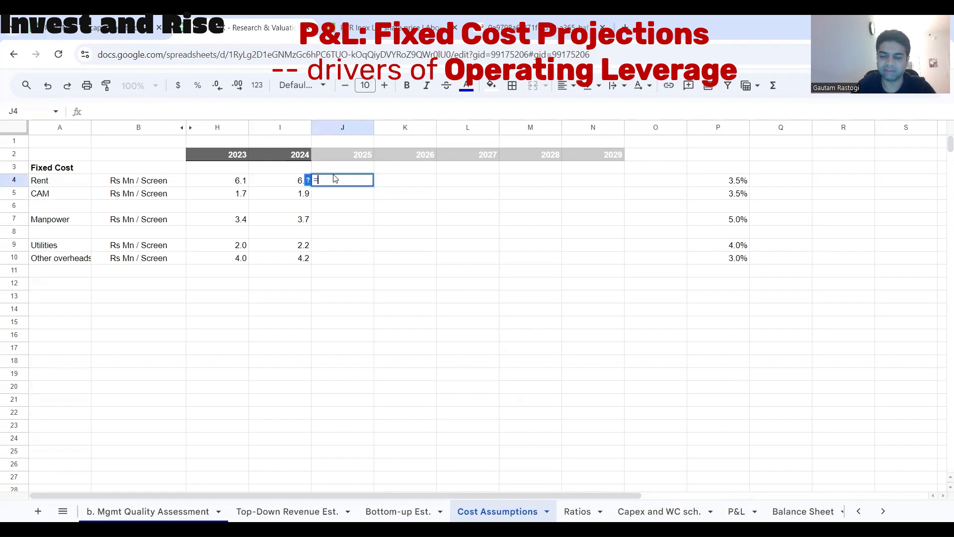
{"action": "left_click", "coordinate": [273, 182]}
{"action": "type", "text": "*(1"}
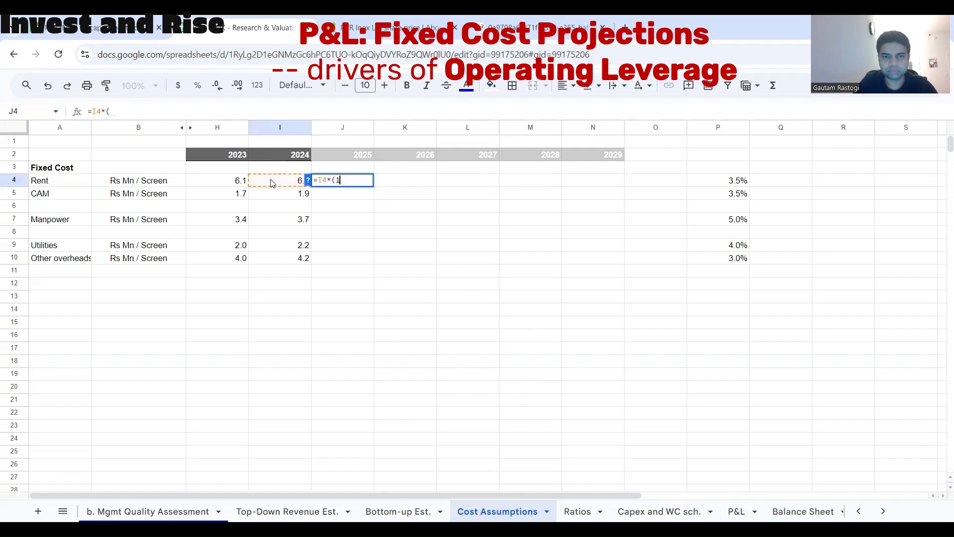
{"action": "type", "text": "+"}
{"action": "left_click", "coordinate": [715, 181]}
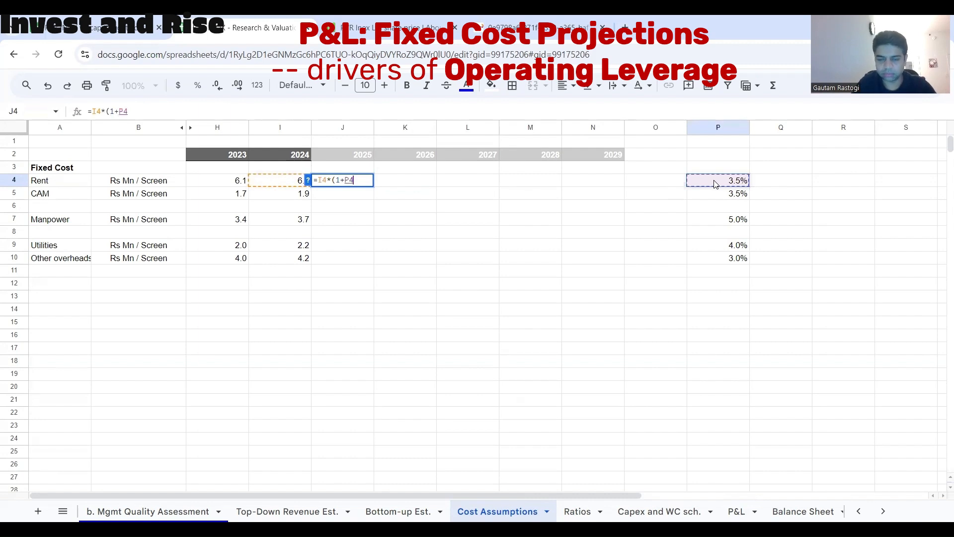
{"action": "type", "text": ")"}
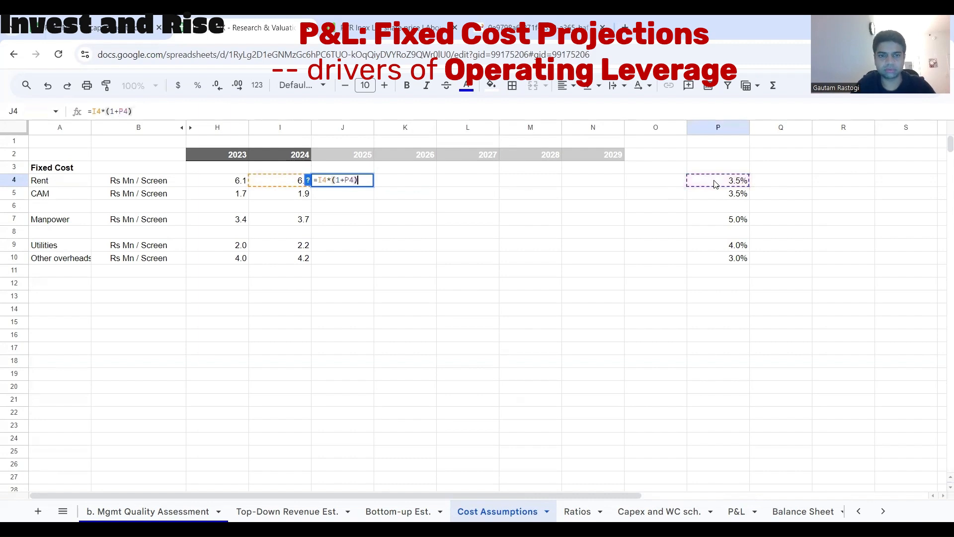
{"action": "left_click", "coordinate": [119, 110]}
{"action": "type", "text": "$"}
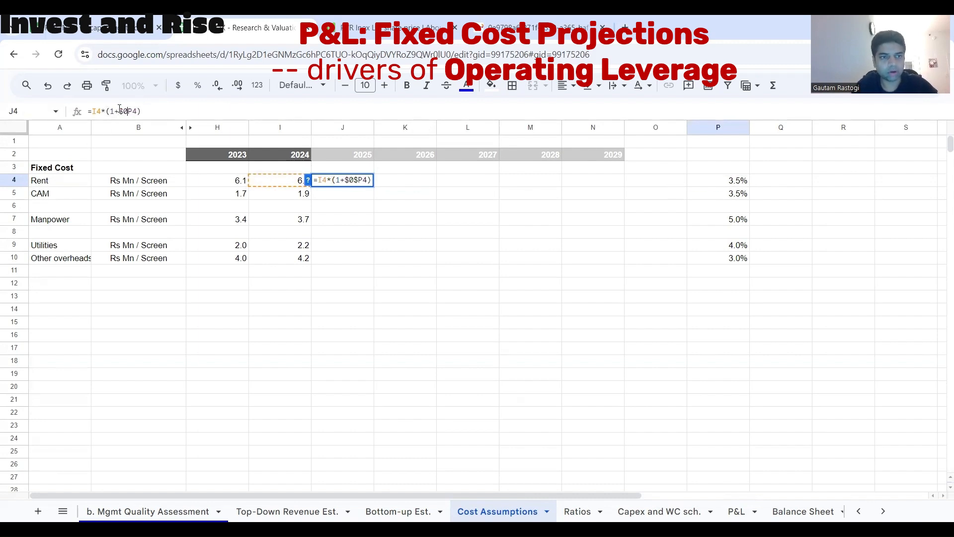
{"action": "key", "text": "Right"}
{"action": "type", "text": "$"}
{"action": "key", "text": "Return"}
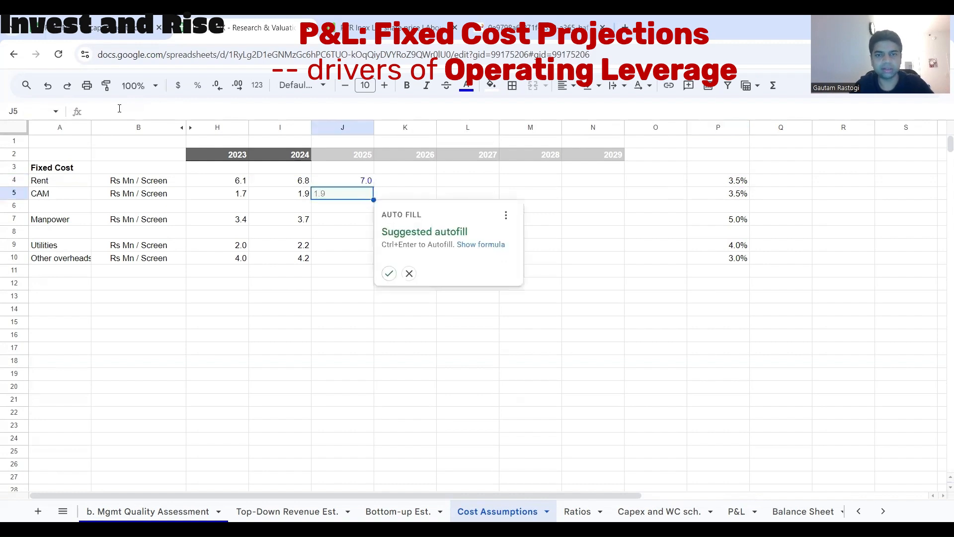
Step: Change the 2025 Rent formula to =I4*(1+$P4) so only the column is locked, and fill it across through 2029
{"action": "key", "text": "Up"}
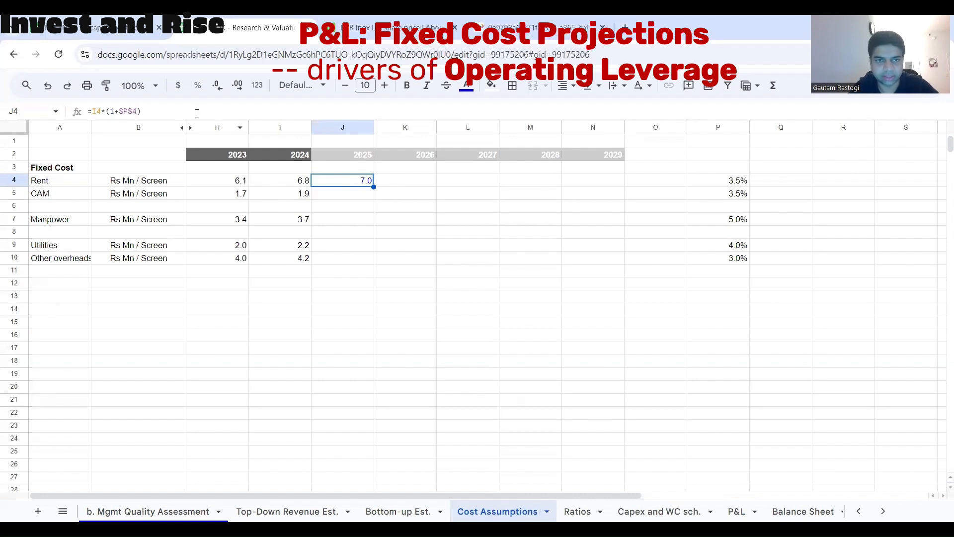
{"action": "left_click", "coordinate": [132, 109]}
{"action": "key", "text": "BackSpace"}
{"action": "key", "text": "Return"}
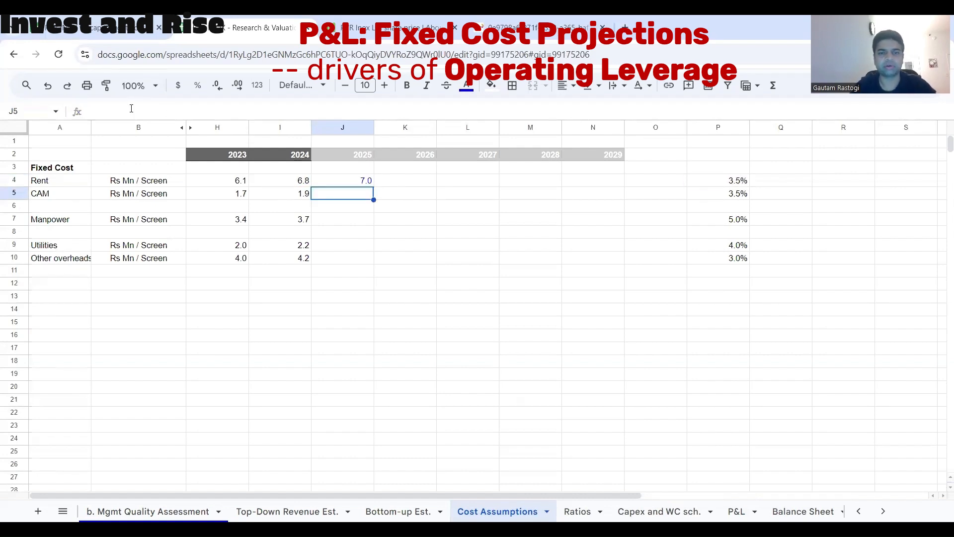
{"action": "left_click", "coordinate": [362, 176]}
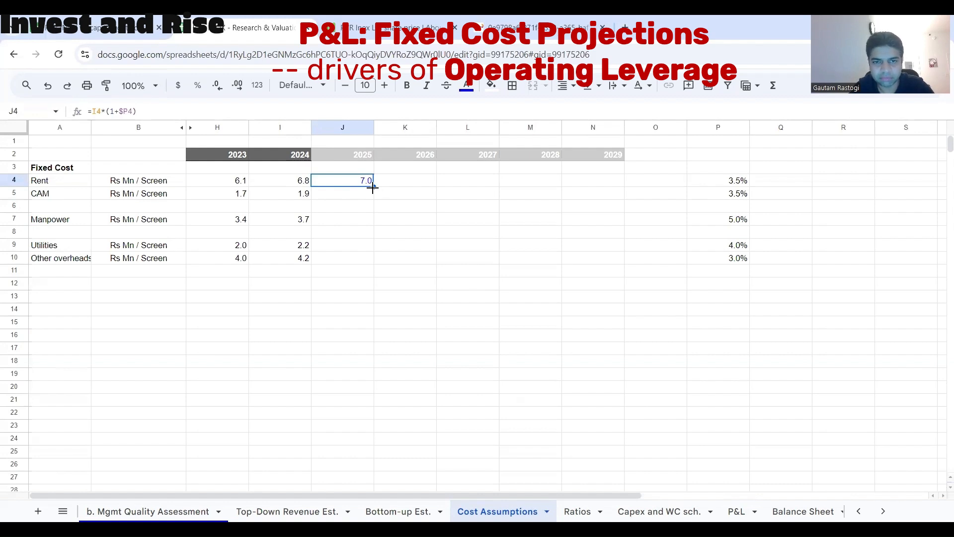
{"action": "left_click_drag", "start_coordinate": [373, 187], "coordinate": [593, 189]}
Step: Project CAM per screen for 2025 to 2029 with the Rent growth formula, clearing the extra value in O5
{"action": "left_click", "coordinate": [304, 195]}
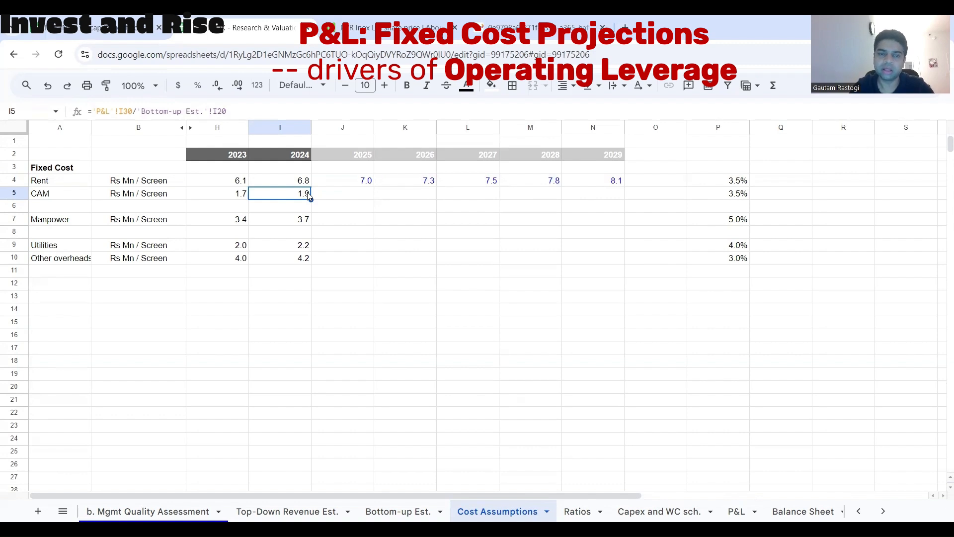
{"action": "left_click", "coordinate": [356, 184]}
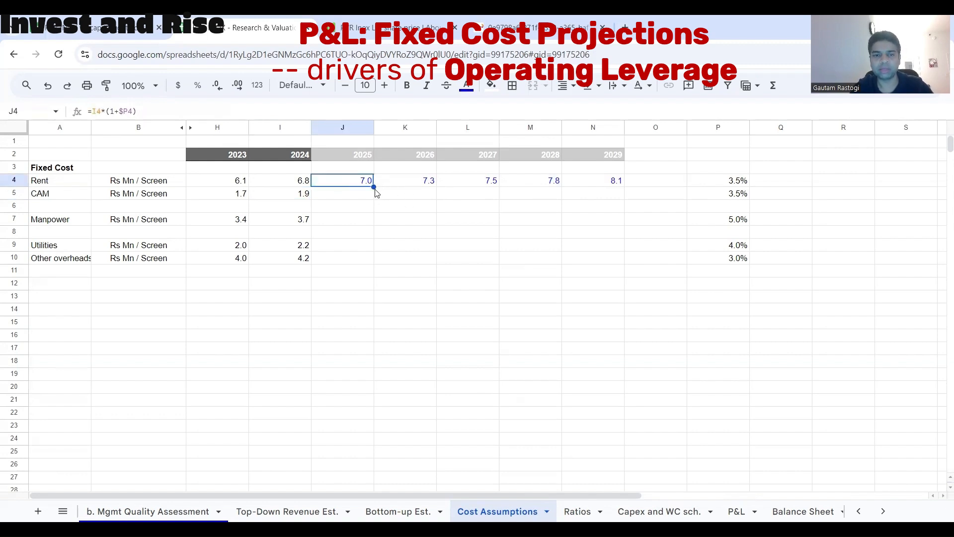
{"action": "left_click_drag", "start_coordinate": [375, 193], "coordinate": [630, 198]}
{"action": "double_click", "coordinate": [363, 199]}
{"action": "key", "text": "Escape"}
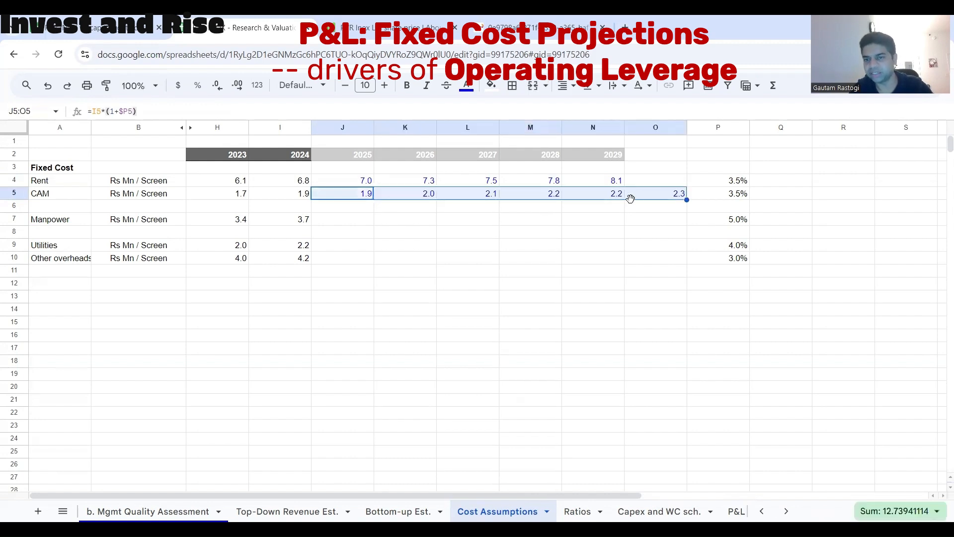
{"action": "left_click", "coordinate": [645, 199]}
{"action": "key", "text": "Delete"}
Step: Copy the 2025 CAM growth formula to the Manpower row and fill it across through 2029
{"action": "left_click", "coordinate": [324, 248]}
{"action": "left_click", "coordinate": [327, 232]}
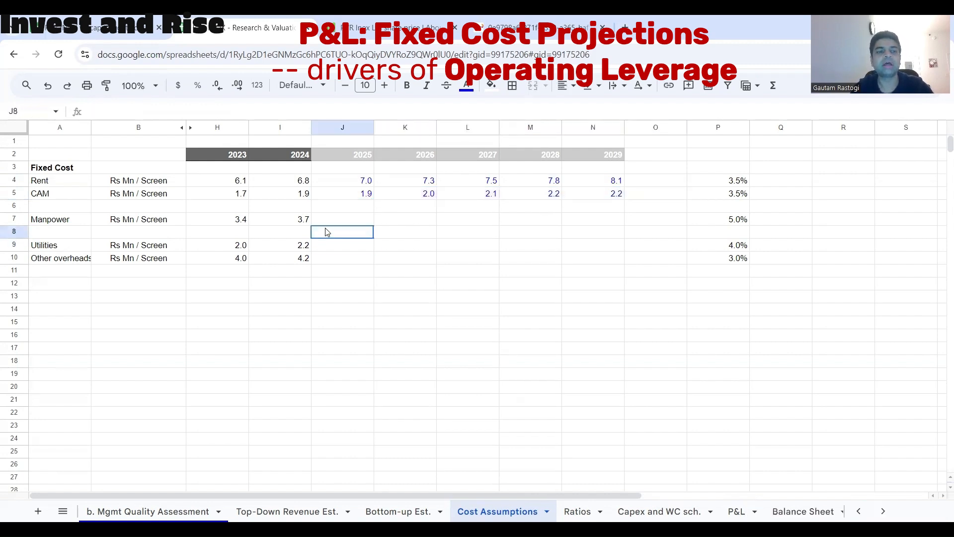
{"action": "left_click", "coordinate": [295, 216]}
{"action": "left_click", "coordinate": [369, 214]}
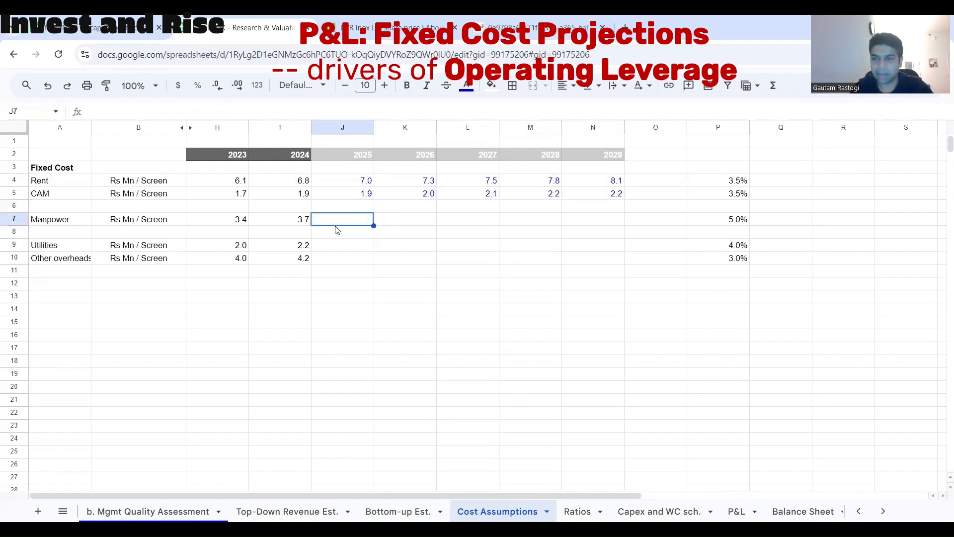
{"action": "left_click", "coordinate": [744, 225]}
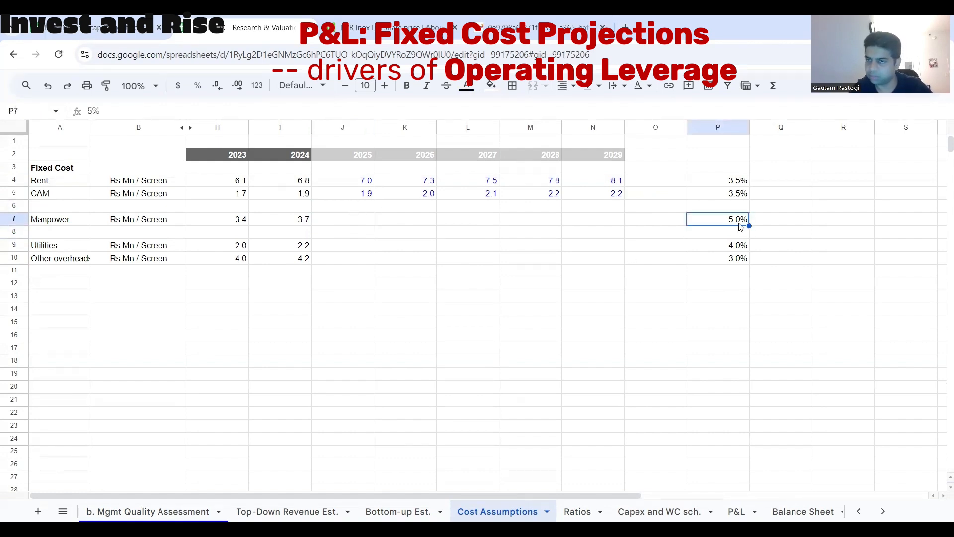
{"action": "left_click", "coordinate": [346, 220]}
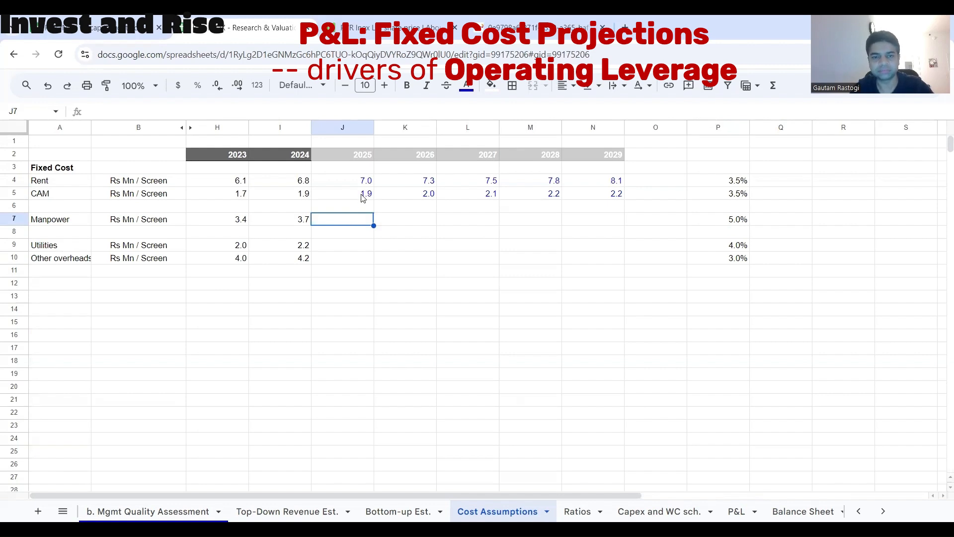
{"action": "left_click", "coordinate": [360, 199]}
{"action": "key", "text": "ctrl+c"}
{"action": "left_click", "coordinate": [364, 219]}
{"action": "key", "text": "ctrl+v"}
{"action": "left_click_drag", "start_coordinate": [373, 225], "coordinate": [612, 235]}
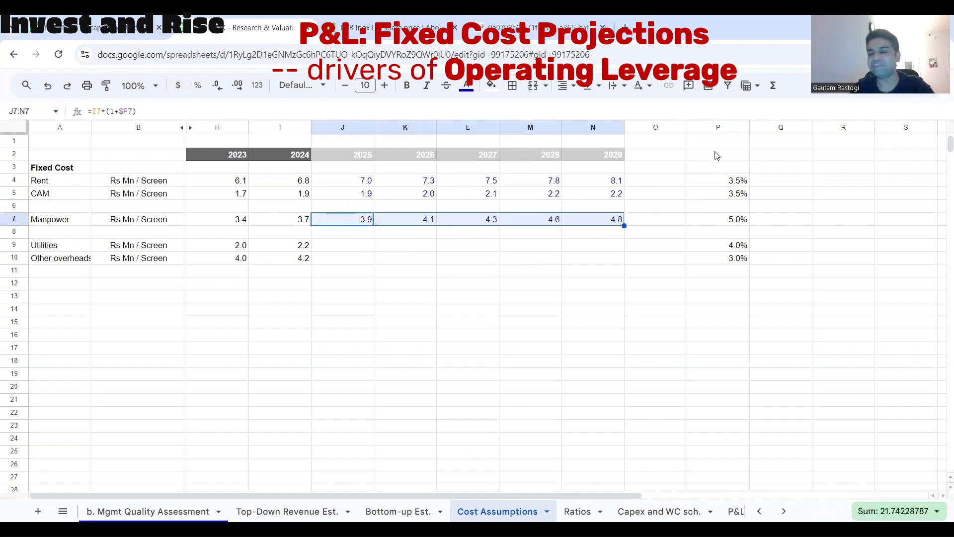
Step: Copy the 2025 Manpower growth formula to the Utilities row and fill it across through 2029
{"action": "left_click_drag", "start_coordinate": [717, 156], "coordinate": [724, 287]}
{"action": "left_click", "coordinate": [336, 247]}
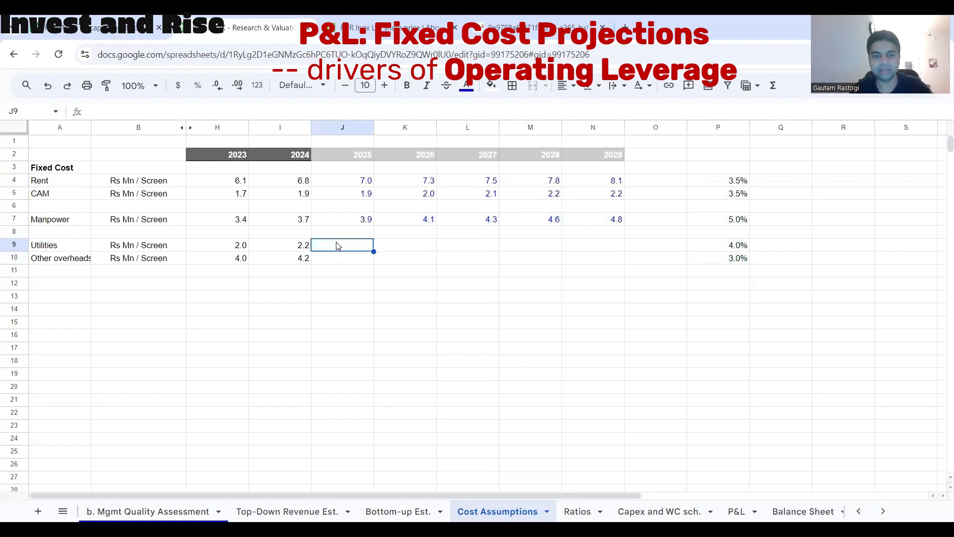
{"action": "left_click", "coordinate": [350, 221]}
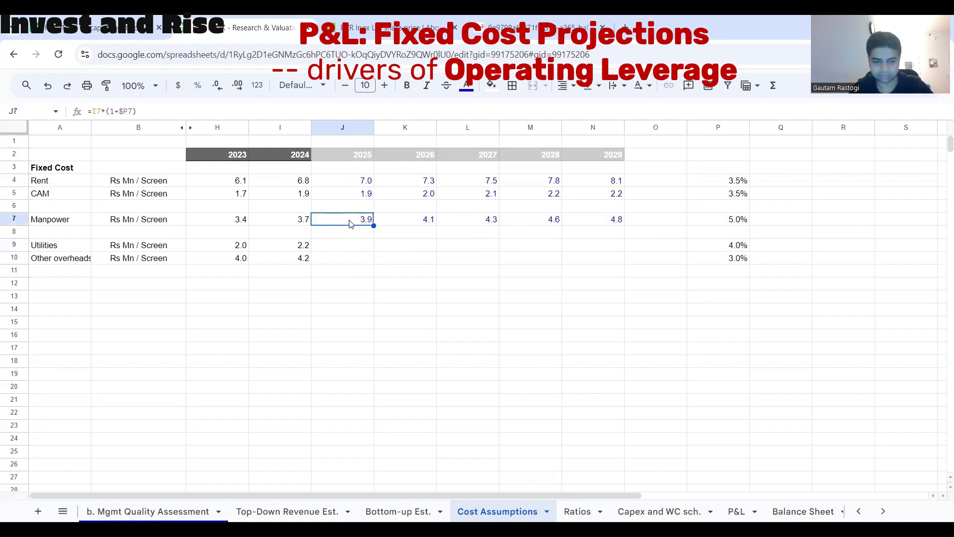
{"action": "key", "text": "ctrl+c"}
{"action": "left_click", "coordinate": [350, 248]}
{"action": "key", "text": "ctrl+v"}
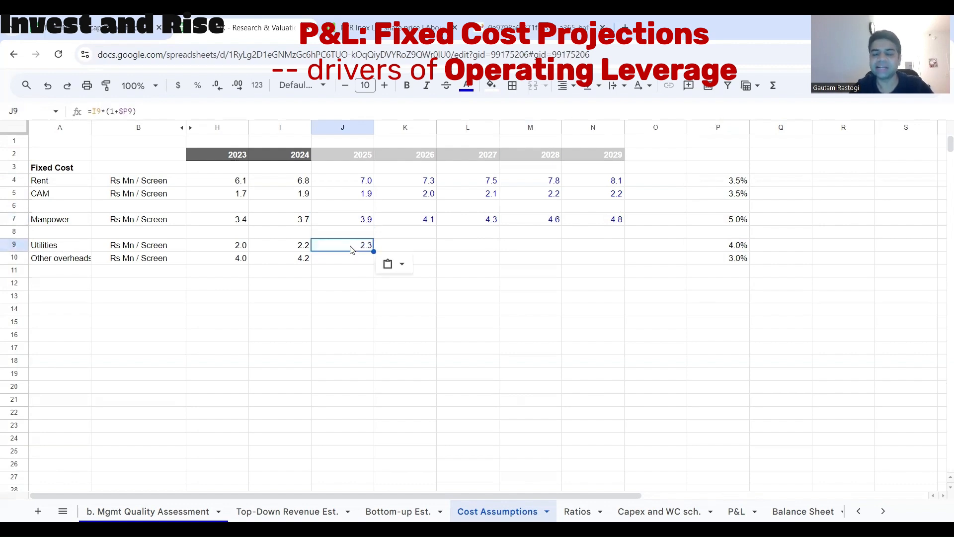
{"action": "left_click", "coordinate": [726, 249]}
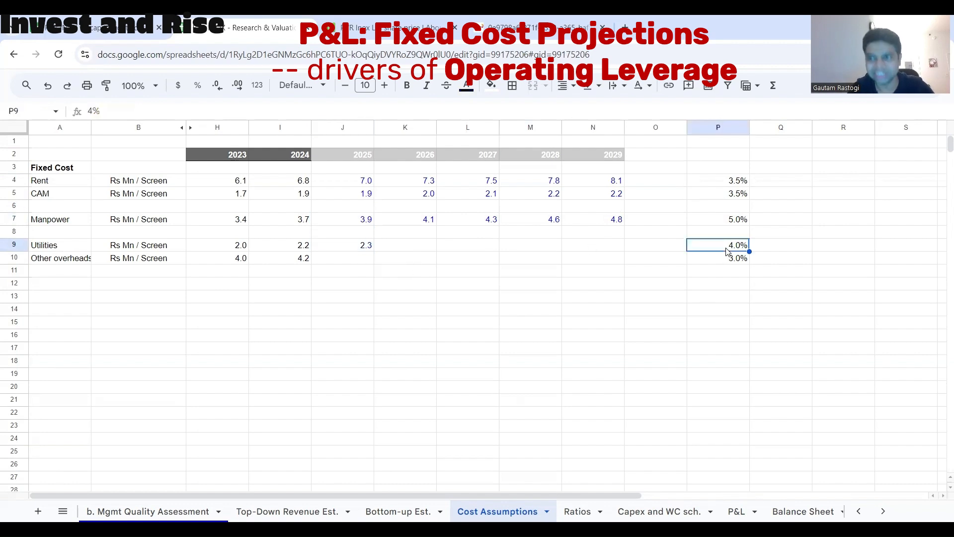
{"action": "left_click", "coordinate": [357, 246]}
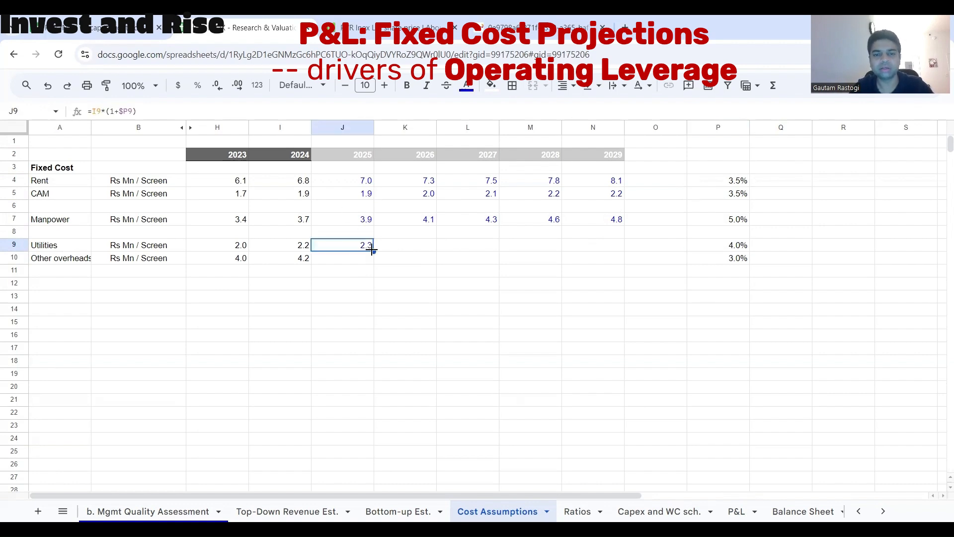
{"action": "left_click_drag", "start_coordinate": [373, 251], "coordinate": [579, 249]}
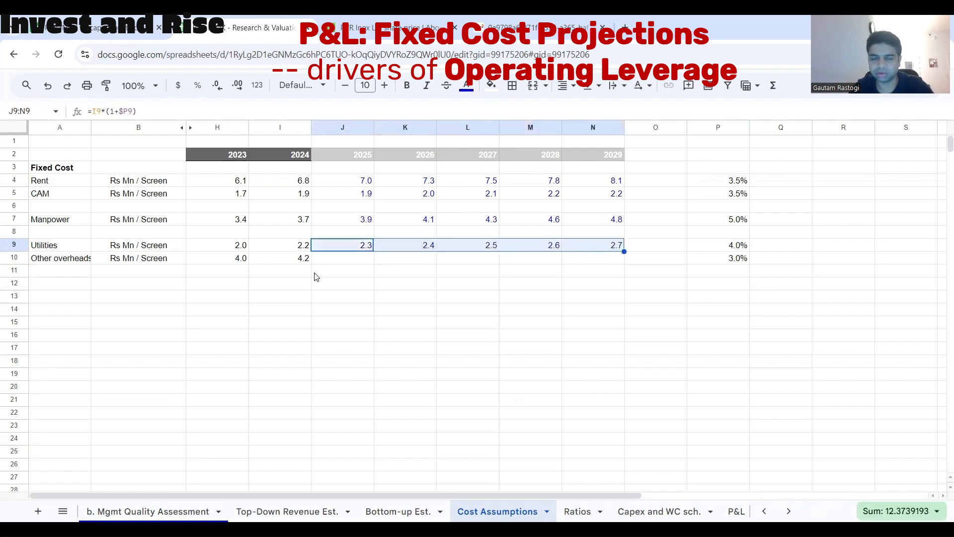
Step: Project Other overheads per screen for 2025 to 2029 by copying the 2025 Utilities growth formula and filling it across
{"action": "left_click", "coordinate": [303, 262]}
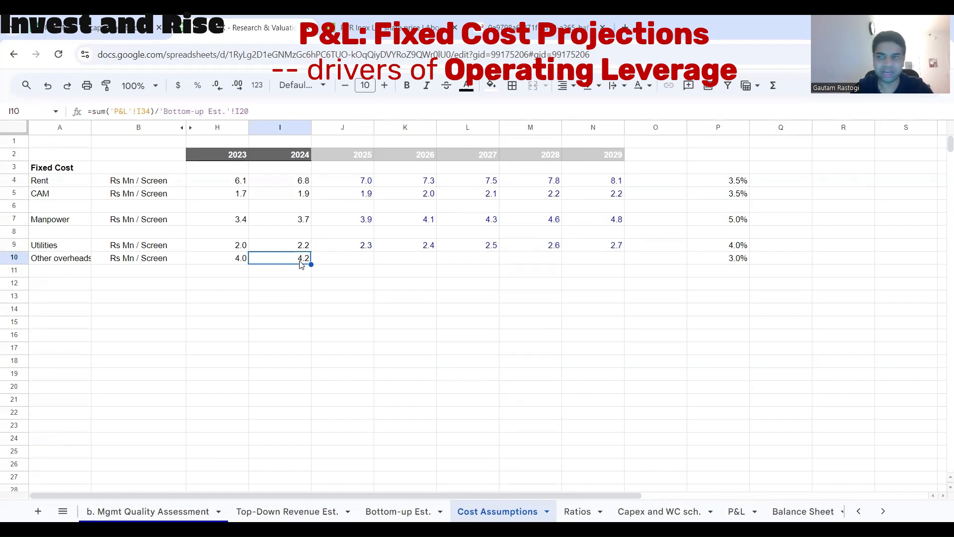
{"action": "left_click", "coordinate": [364, 248]}
{"action": "key", "text": "ctrl+c"}
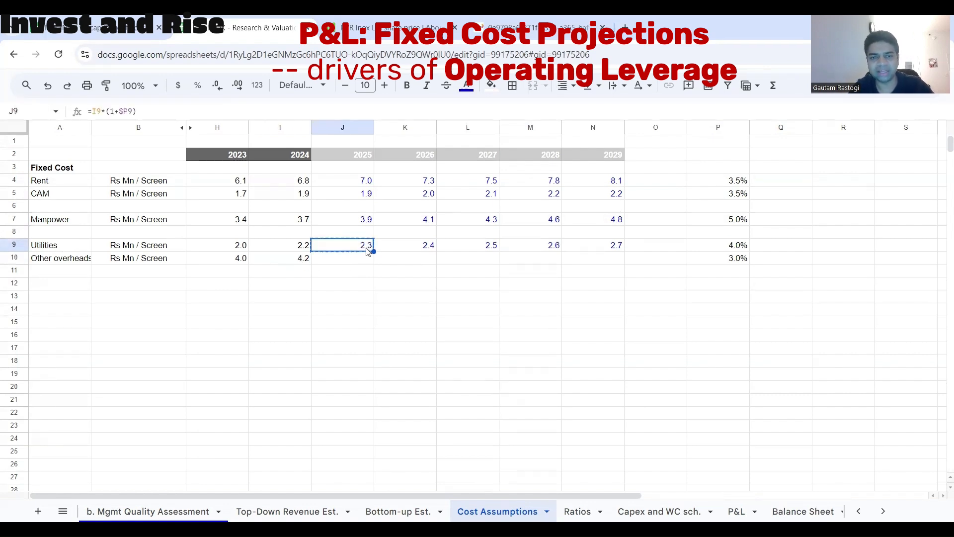
{"action": "left_click", "coordinate": [368, 259]}
{"action": "key", "text": "ctrl+v"}
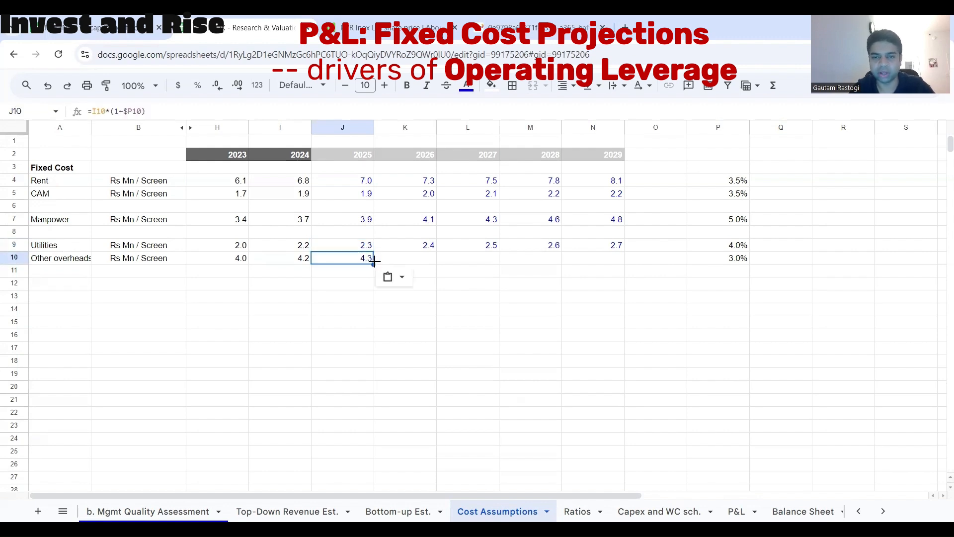
{"action": "left_click_drag", "start_coordinate": [374, 264], "coordinate": [616, 259]}
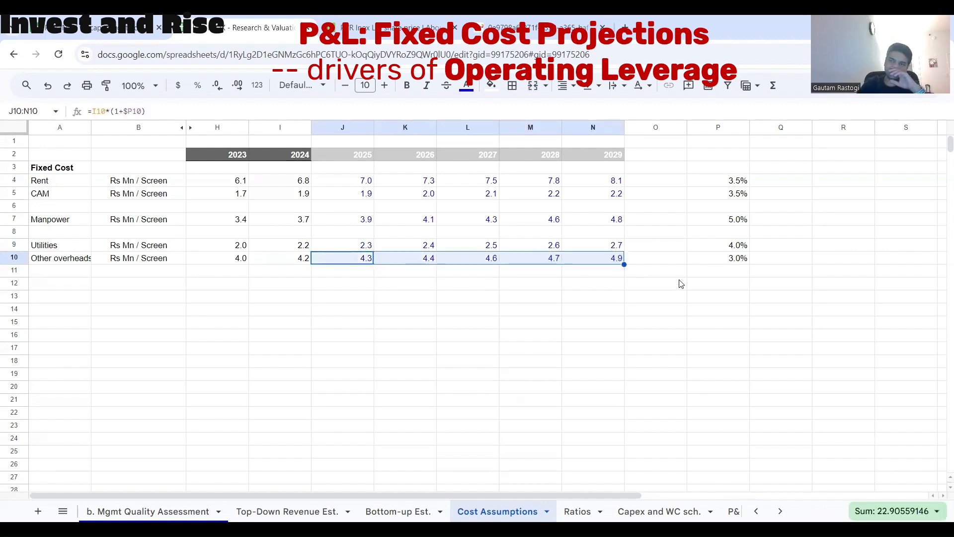
{"action": "left_click_drag", "start_coordinate": [367, 180], "coordinate": [575, 265]}
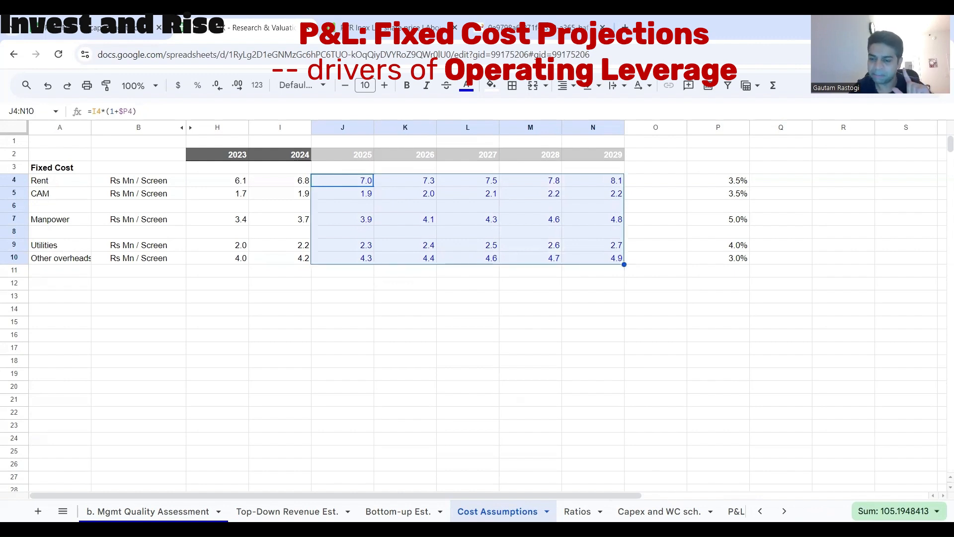
Step: Calculate the 2025 employee benefits expense in P&L cell J21 as ='Cost Assumptions'!J7*'Bottom-up Est.'!J20
{"action": "left_click", "coordinate": [736, 510]}
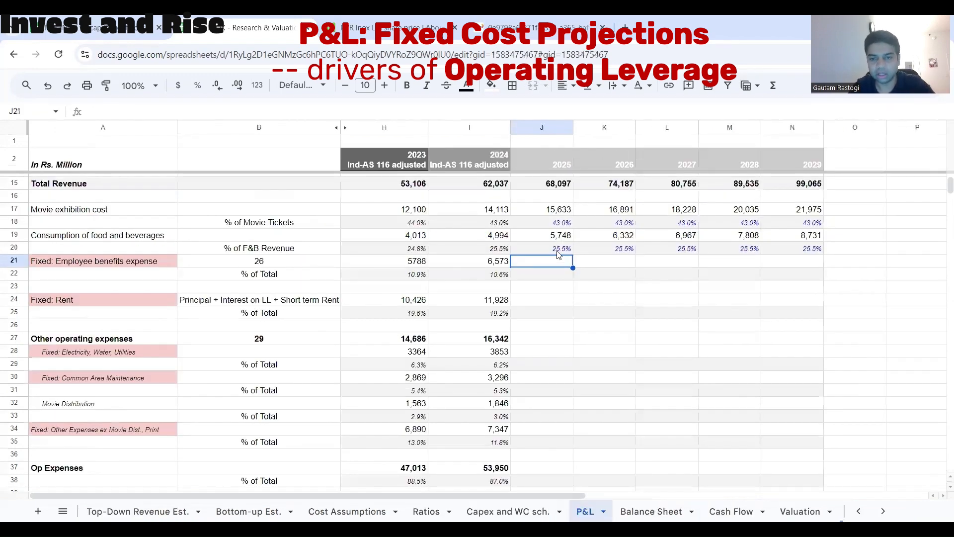
{"action": "left_click", "coordinate": [558, 273]}
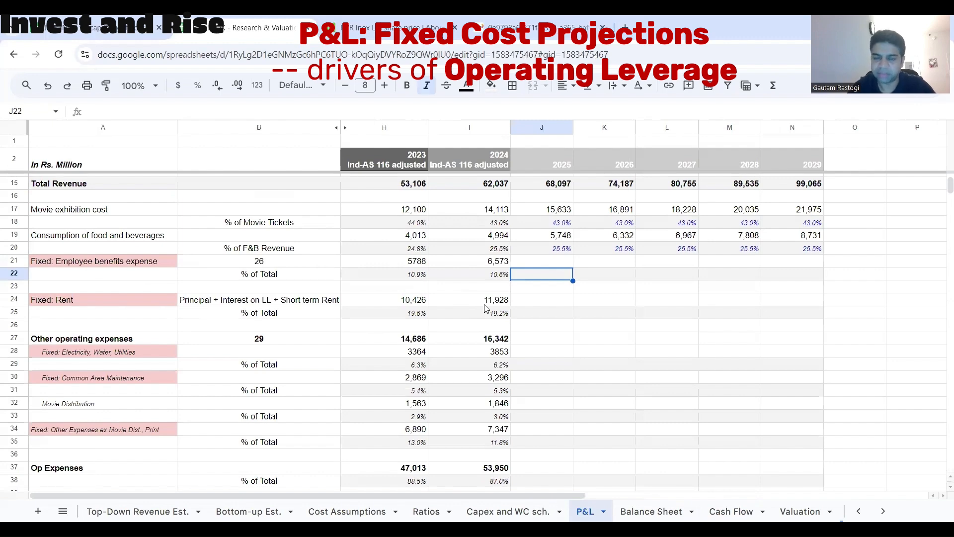
{"action": "key", "text": "Up"}
{"action": "type", "text": "="}
{"action": "left_click", "coordinate": [347, 511]}
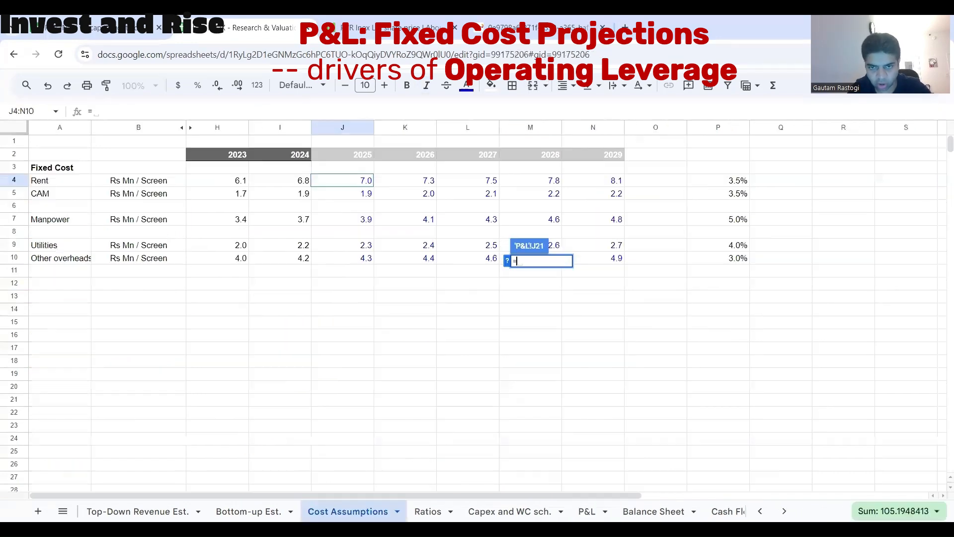
{"action": "left_click", "coordinate": [361, 221]}
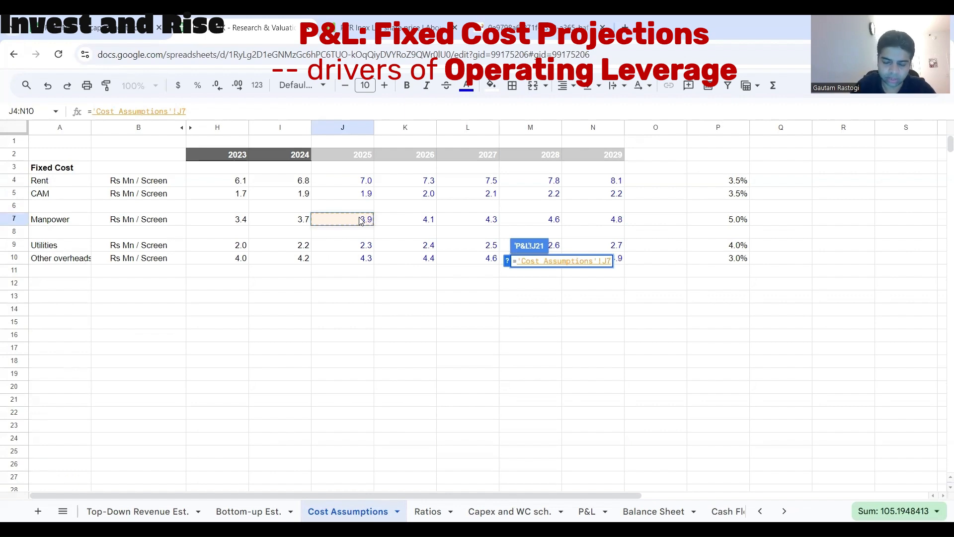
{"action": "type", "text": "*"}
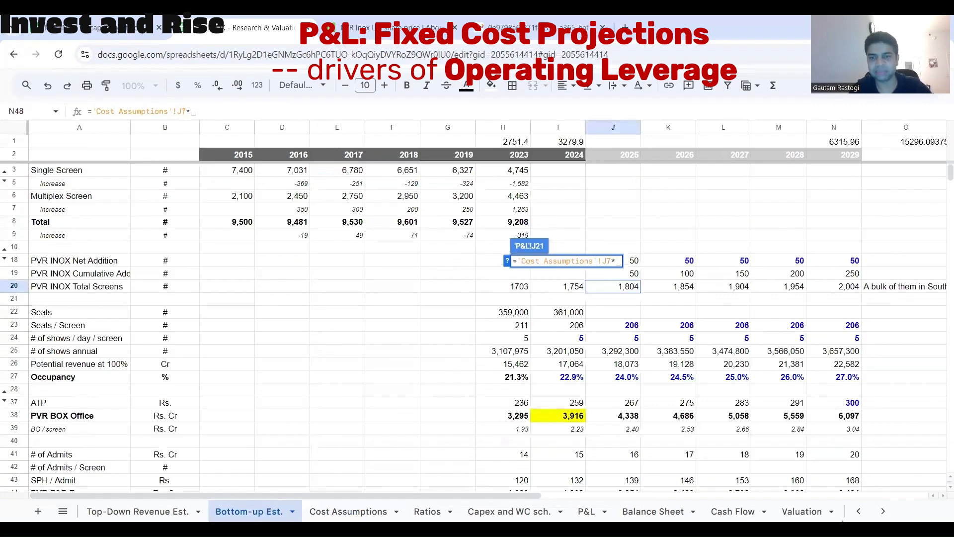
{"action": "left_click", "coordinate": [634, 289]}
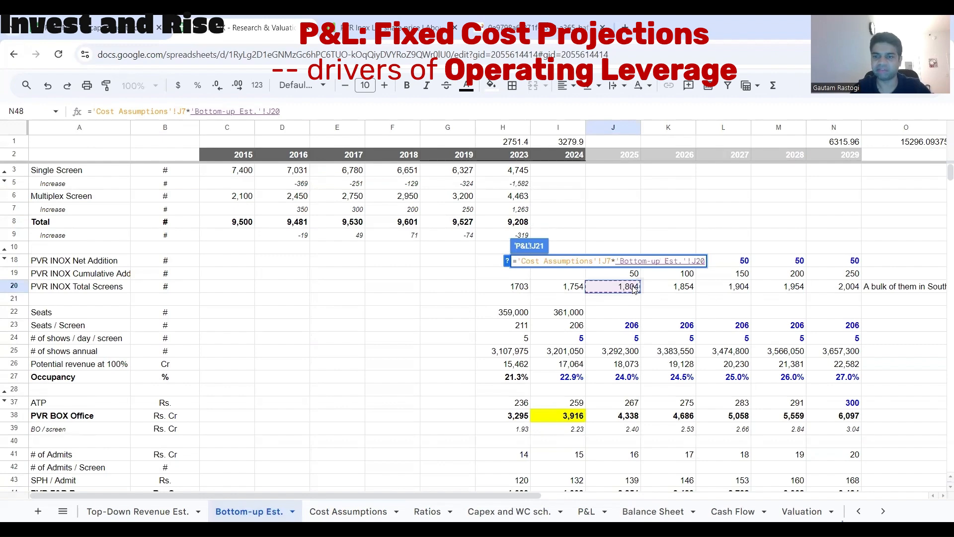
{"action": "key", "text": "Return"}
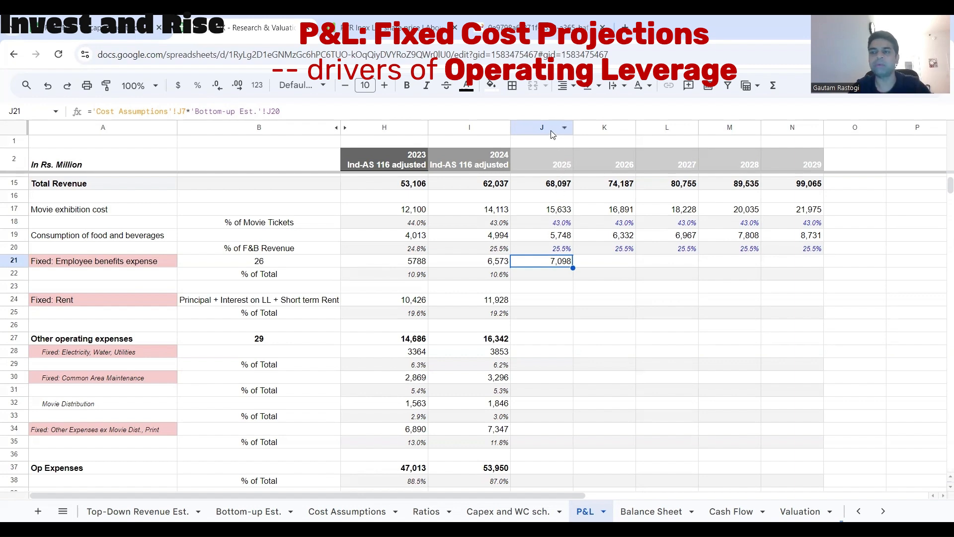
Step: Inspect the per-screen Manpower and total screens references in the 2025 employee benefits formula, leaving it unedited
{"action": "right_click", "coordinate": [565, 266]}
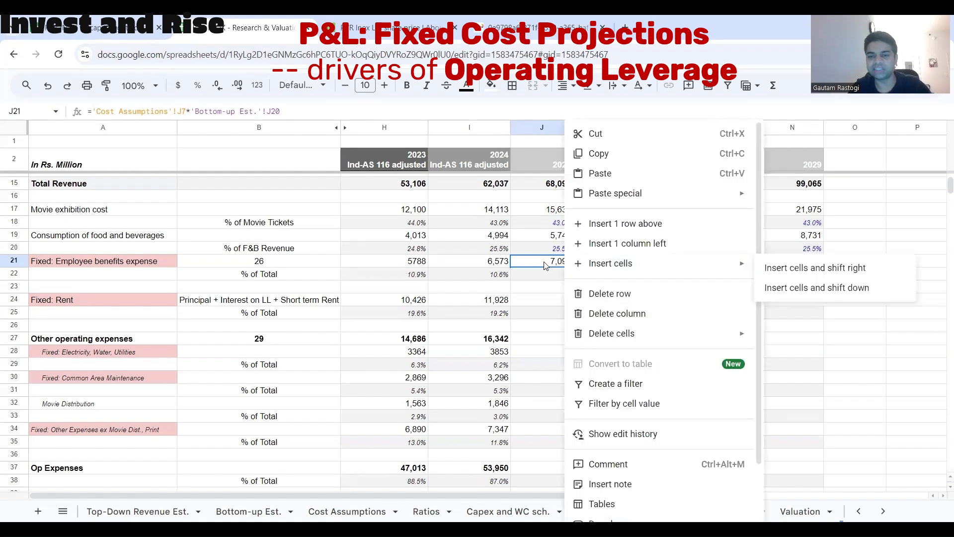
{"action": "double_click", "coordinate": [545, 262]}
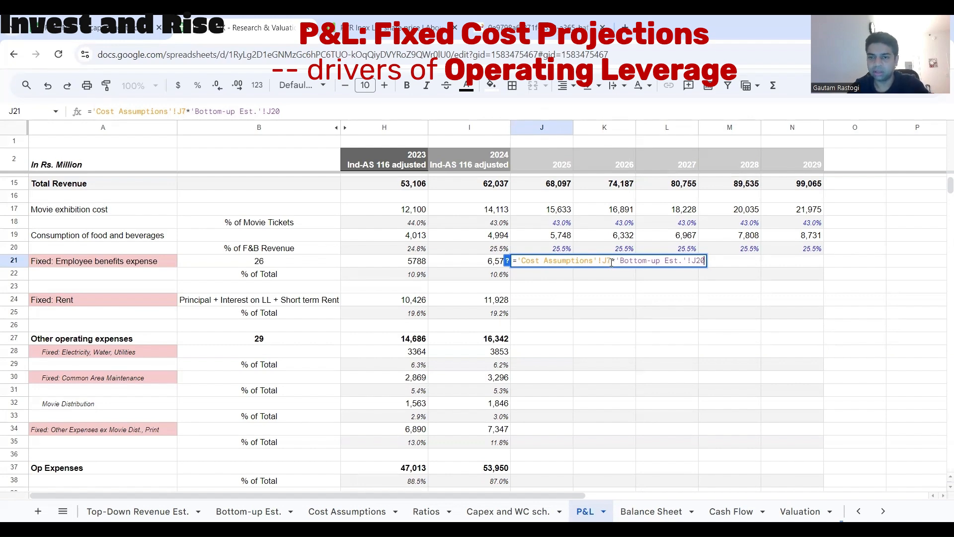
{"action": "left_click_drag", "start_coordinate": [612, 262], "coordinate": [601, 262]}
{"action": "left_click_drag", "start_coordinate": [689, 262], "coordinate": [711, 264]}
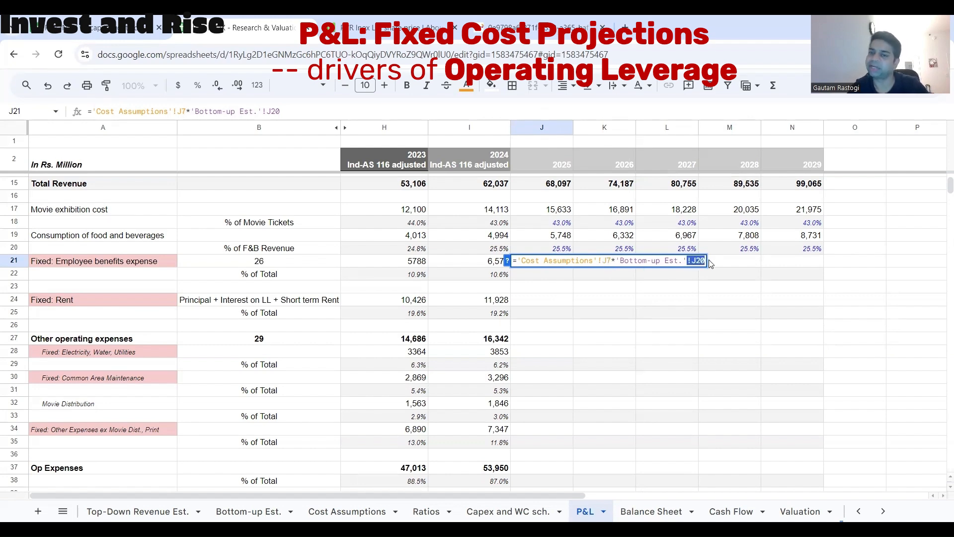
{"action": "key", "text": "Escape"}
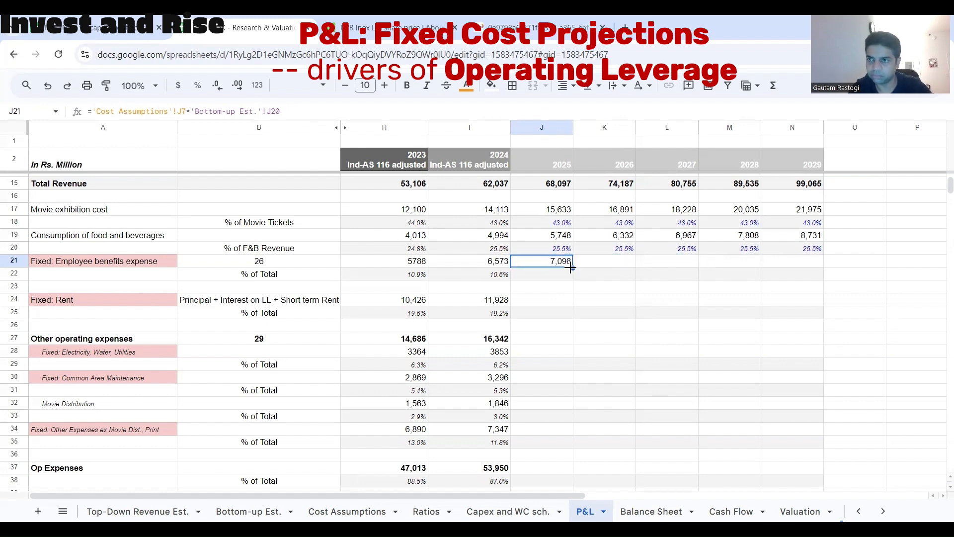
Step: Fill the 2025 employee benefits formula and the 2024 % of Total formula beneath it across through 2029
{"action": "left_click_drag", "start_coordinate": [571, 267], "coordinate": [813, 266]}
{"action": "left_click", "coordinate": [546, 266]}
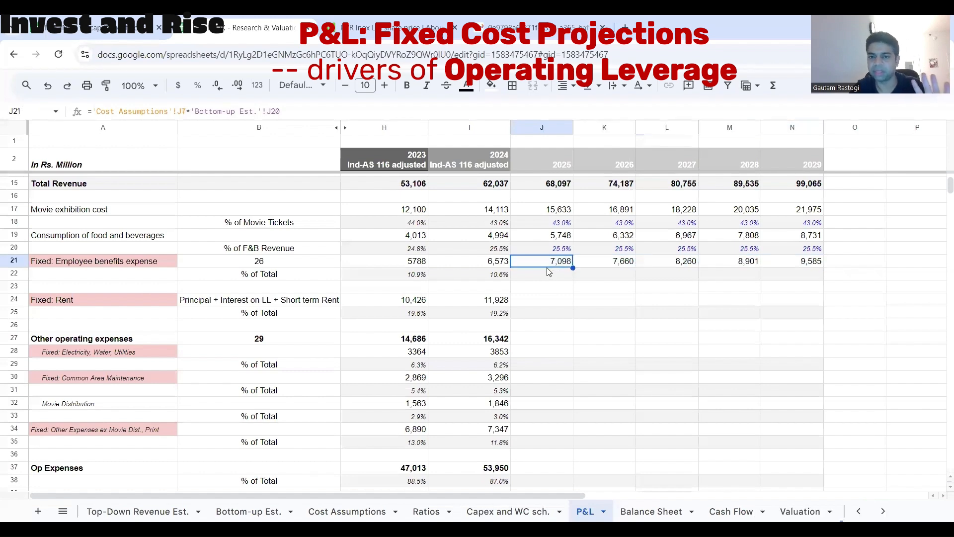
{"action": "left_click", "coordinate": [514, 277]}
{"action": "left_click", "coordinate": [507, 275]}
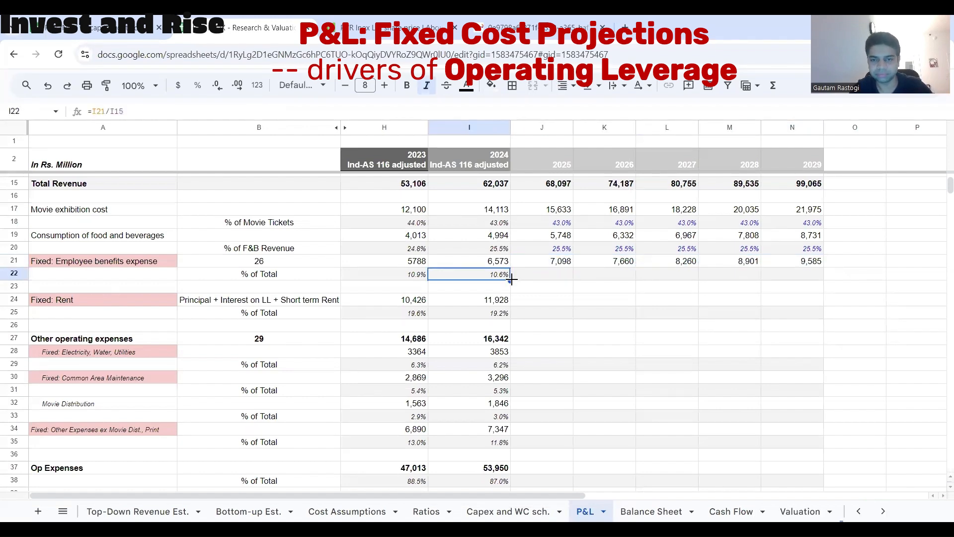
{"action": "left_click_drag", "start_coordinate": [510, 280], "coordinate": [770, 276]}
{"action": "left_click", "coordinate": [554, 313]}
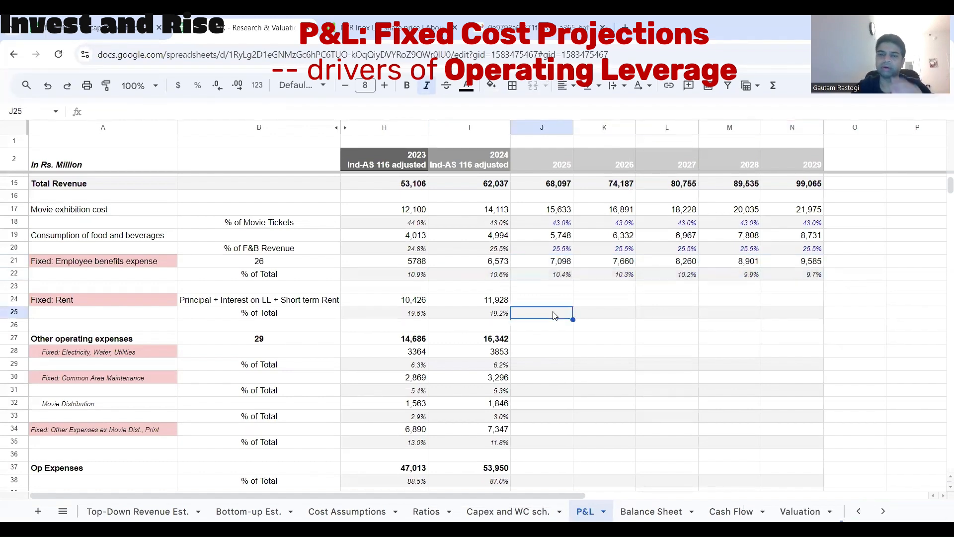
Step: Examine the 2025 to 2029 employee benefits expense against its % of Total row
{"action": "left_click", "coordinate": [524, 277]}
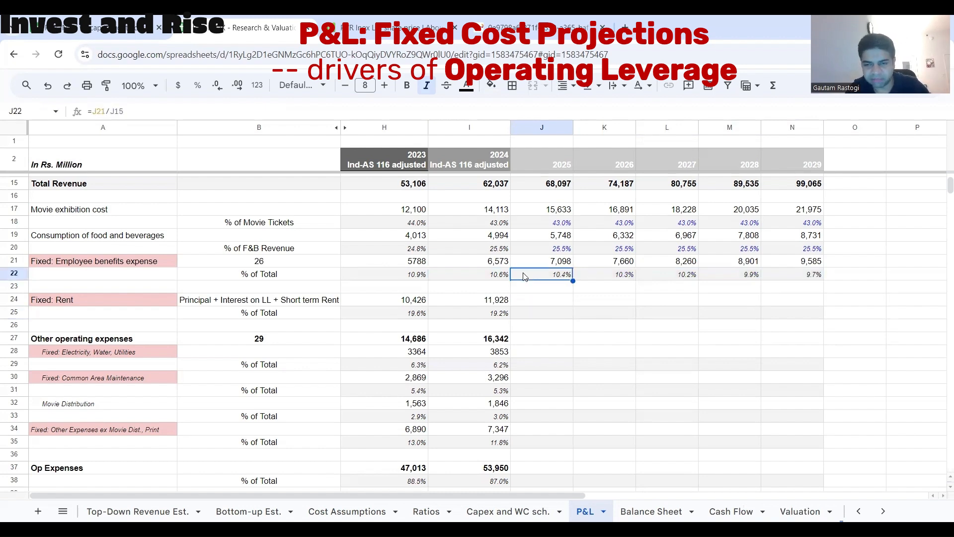
{"action": "left_click_drag", "start_coordinate": [524, 277], "coordinate": [802, 277]}
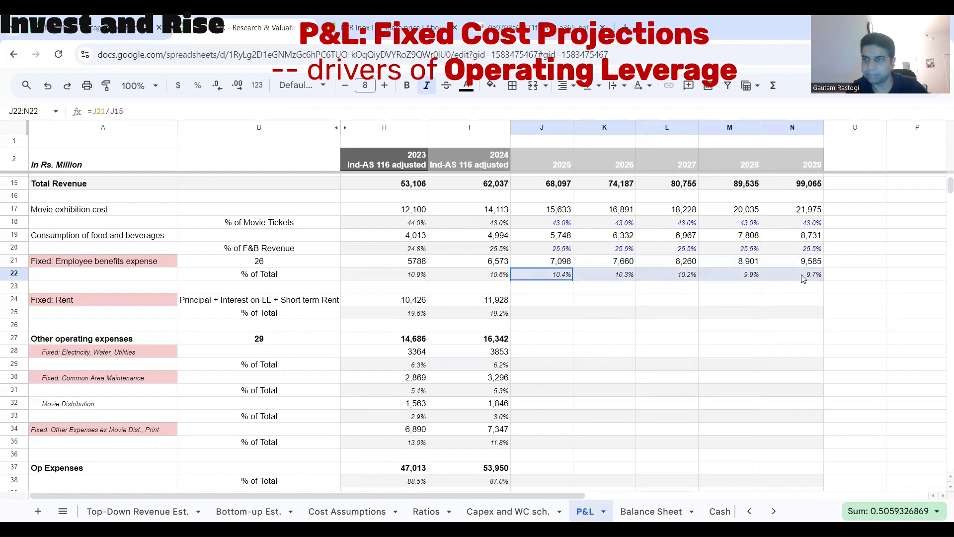
{"action": "left_click_drag", "start_coordinate": [531, 262], "coordinate": [788, 263]}
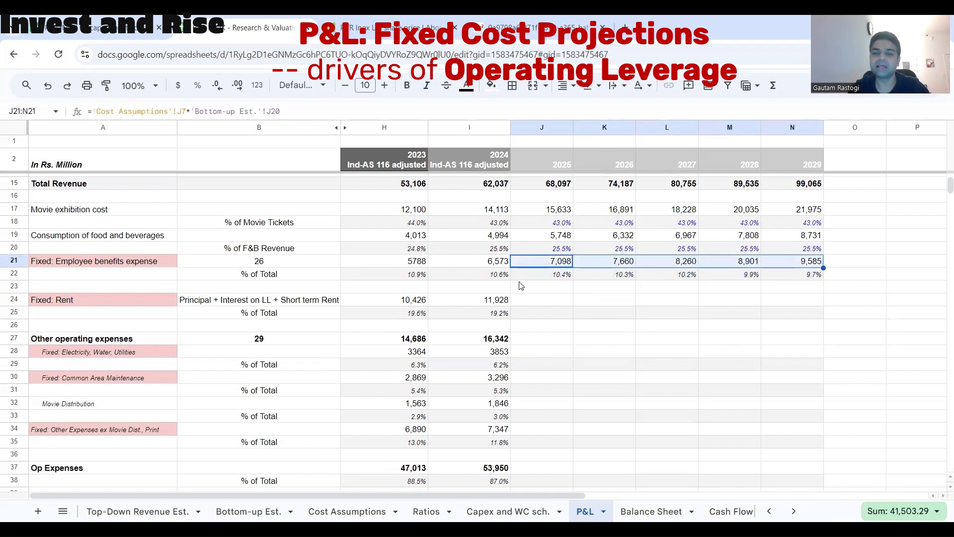
{"action": "left_click_drag", "start_coordinate": [535, 279], "coordinate": [800, 286]}
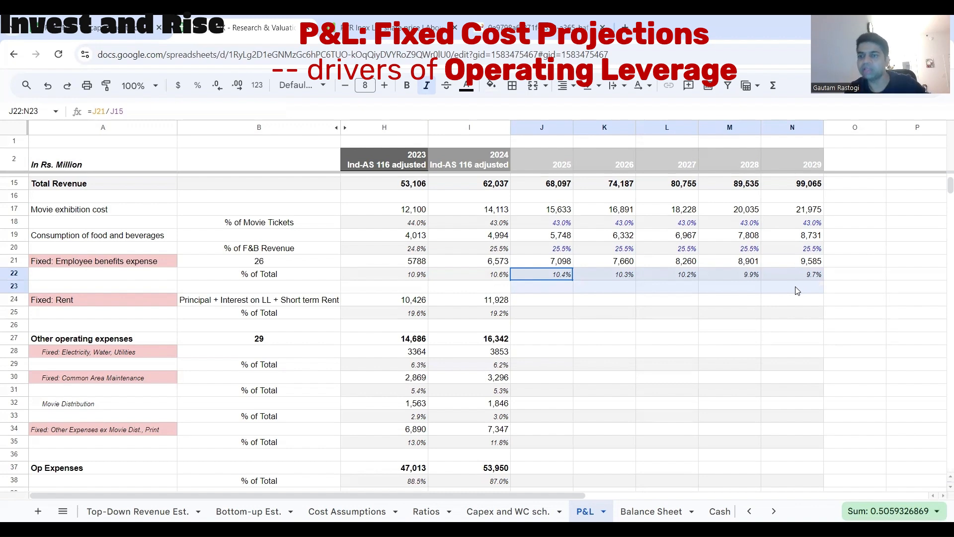
{"action": "left_click_drag", "start_coordinate": [796, 291], "coordinate": [796, 282]}
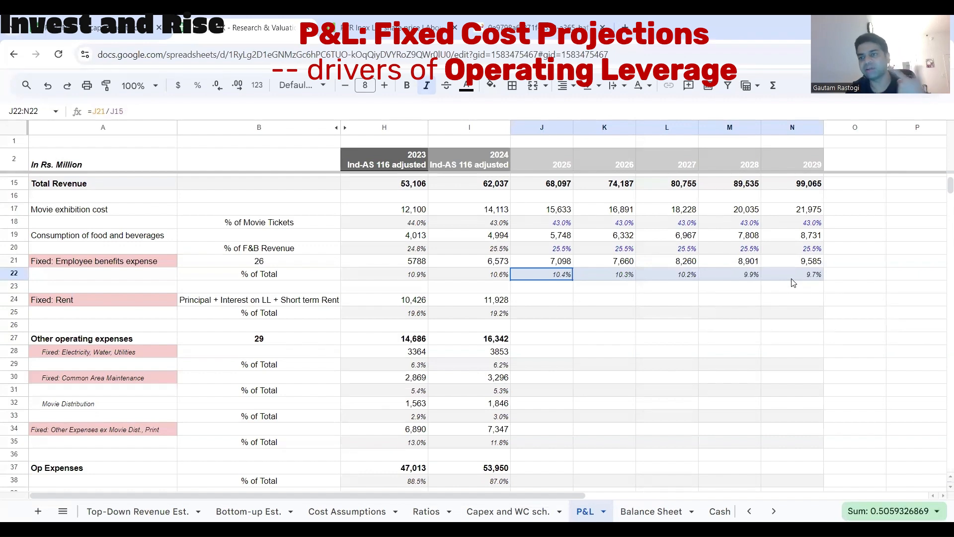
{"action": "left_click_drag", "start_coordinate": [791, 279], "coordinate": [788, 275]}
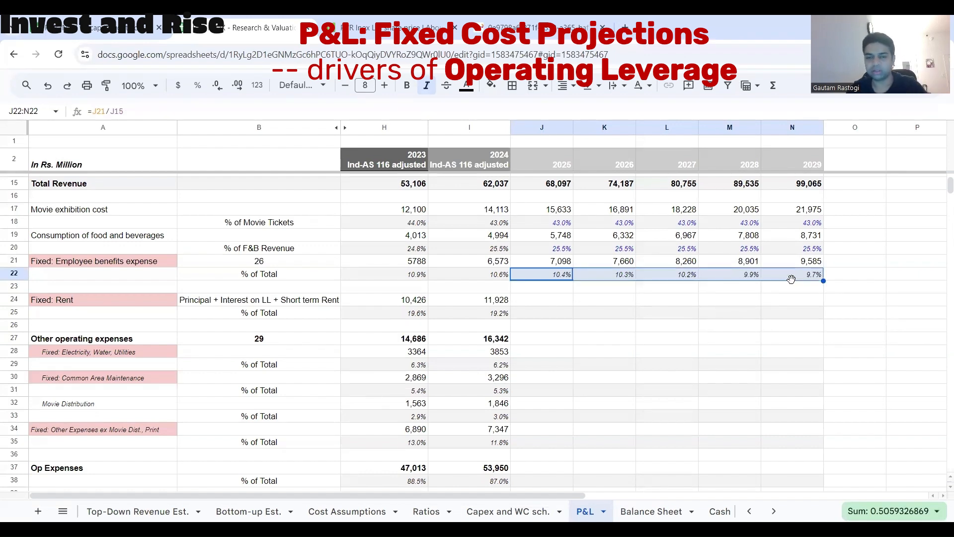
Step: Review the other fixed cost rows of the P&L and the Rent % of Total from 2024 to 2029
{"action": "left_click", "coordinate": [542, 303]}
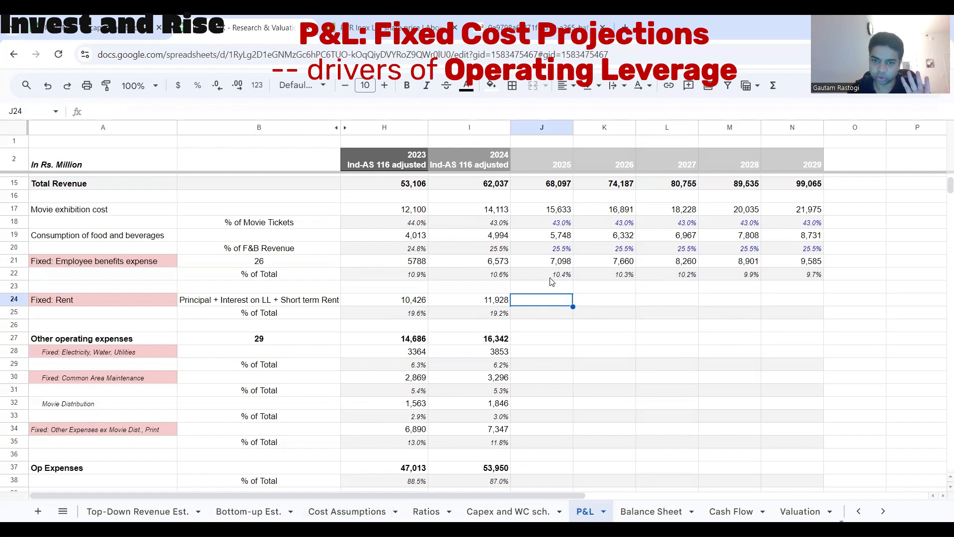
{"action": "left_click", "coordinate": [95, 300]}
{"action": "left_click_drag", "start_coordinate": [114, 337], "coordinate": [157, 418]}
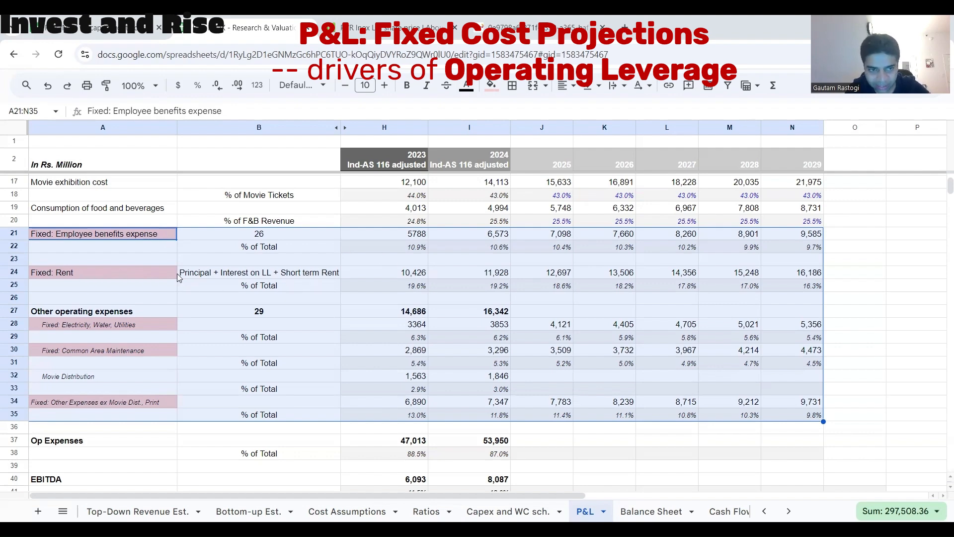
{"action": "left_click_drag", "start_coordinate": [18, 276], "coordinate": [18, 285]}
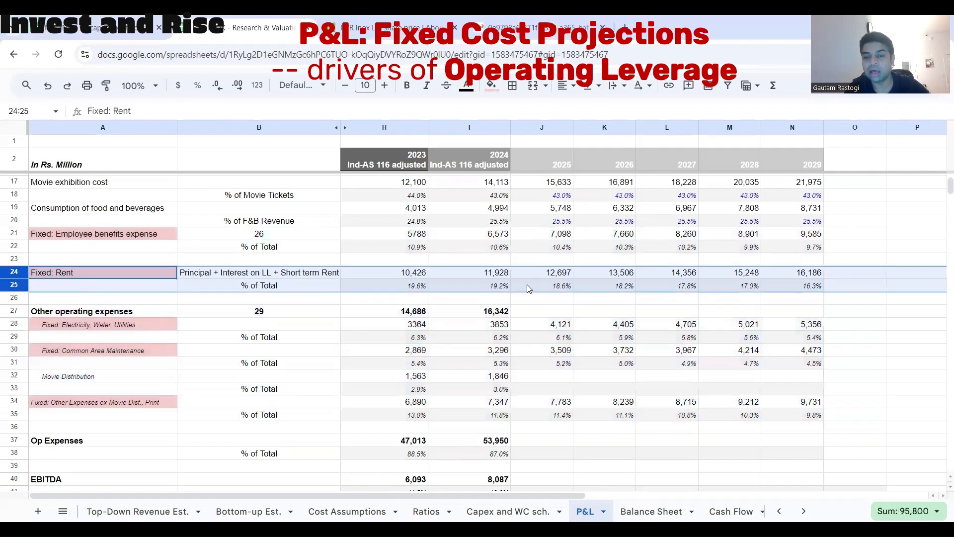
{"action": "left_click_drag", "start_coordinate": [503, 290], "coordinate": [793, 284]}
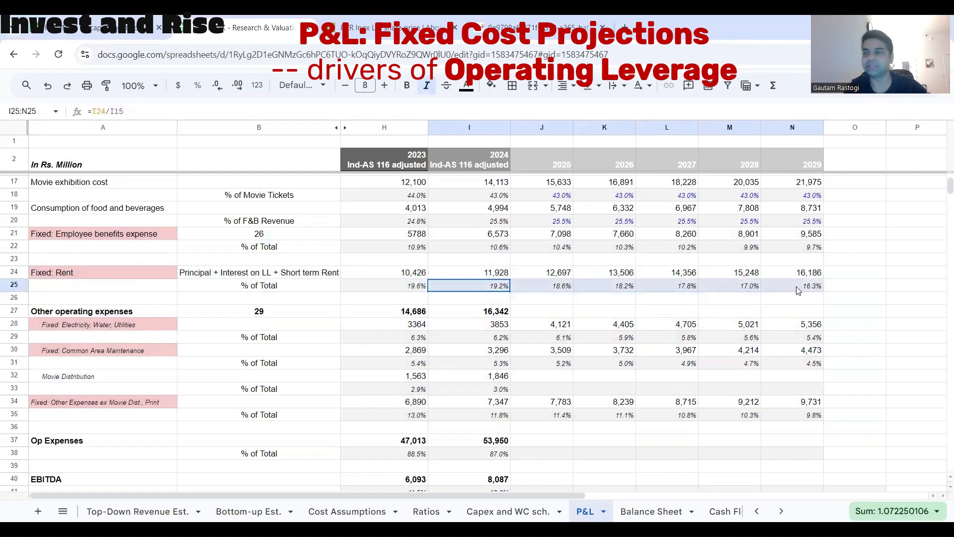
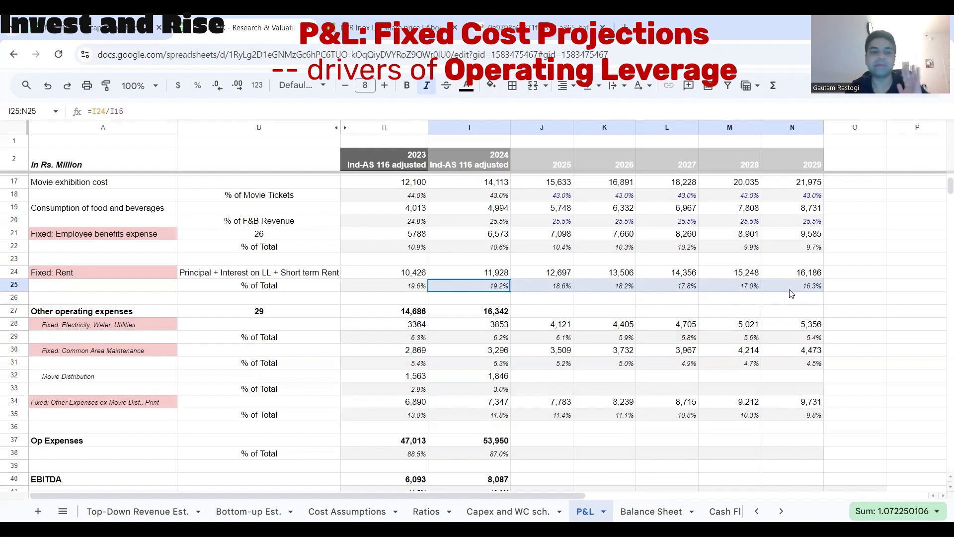
Step: Review the fixed cost block from Employee benefits expense through Other Expenses ex Movie Dist., Print across 2023 to 2029
{"action": "left_click_drag", "start_coordinate": [789, 290], "coordinate": [789, 289]}
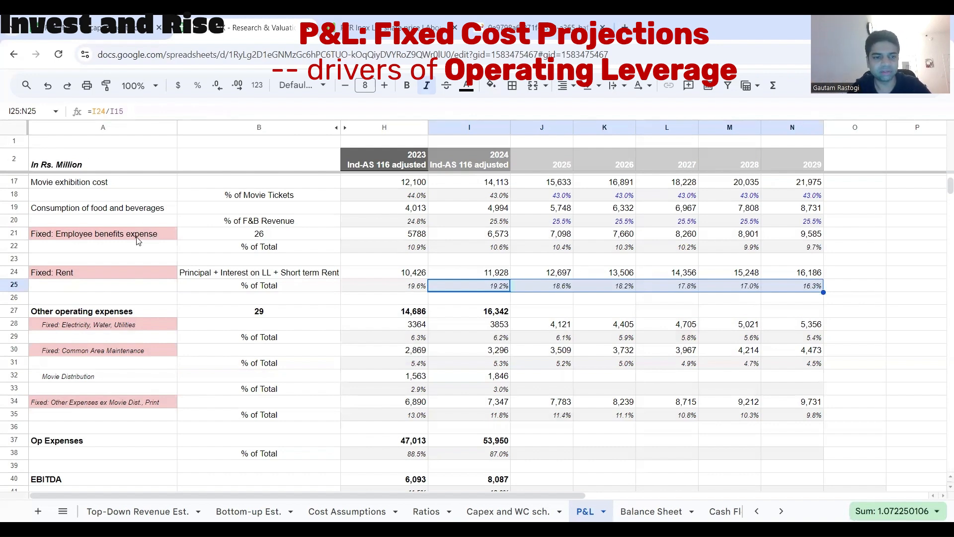
{"action": "mouse_move", "coordinate": [142, 238]}
{"action": "left_mouse_down"}
{"action": "mouse_move", "coordinate": [308, 367]}
{"action": "mouse_move", "coordinate": [686, 430]}
{"action": "mouse_move", "coordinate": [786, 419]}
{"action": "left_mouse_up"}
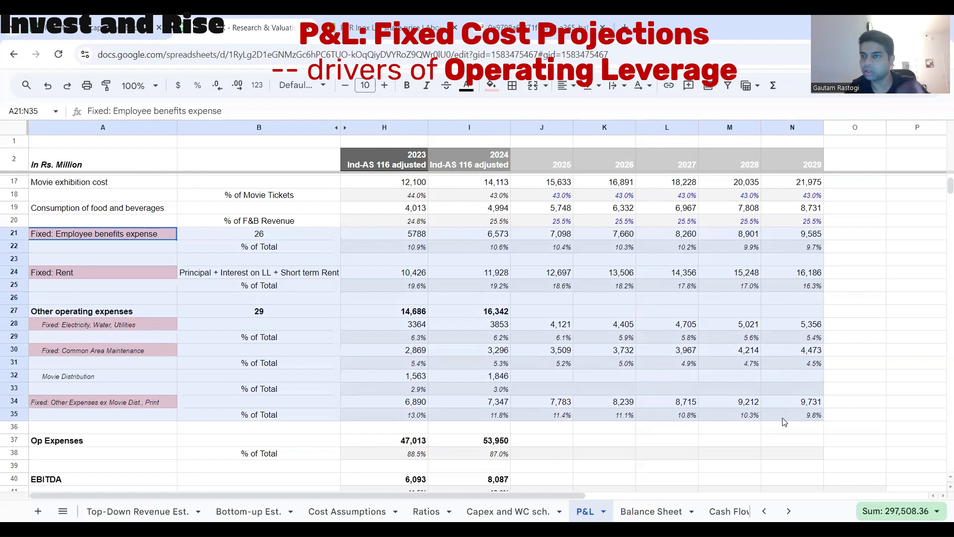
{"action": "right_click", "coordinate": [783, 422]}
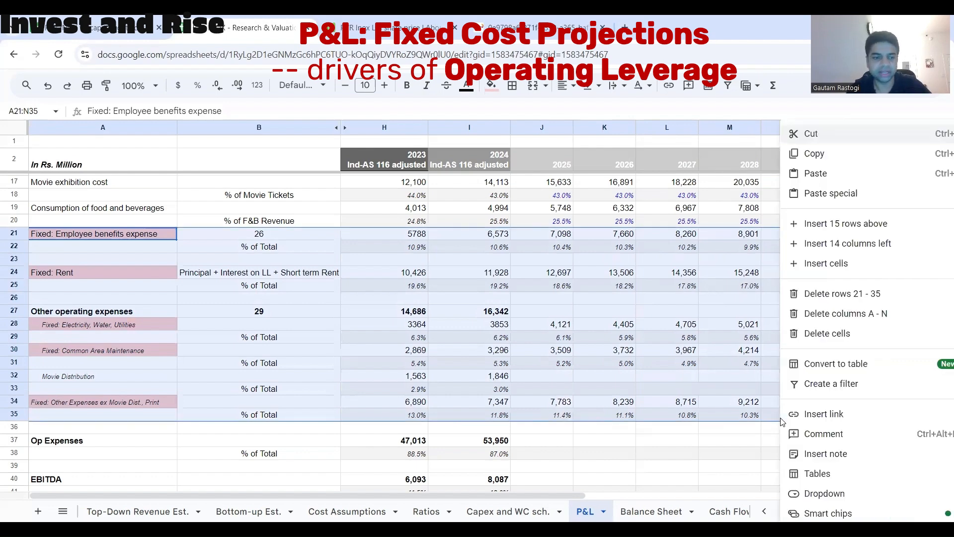
{"action": "left_click", "coordinate": [546, 402]}
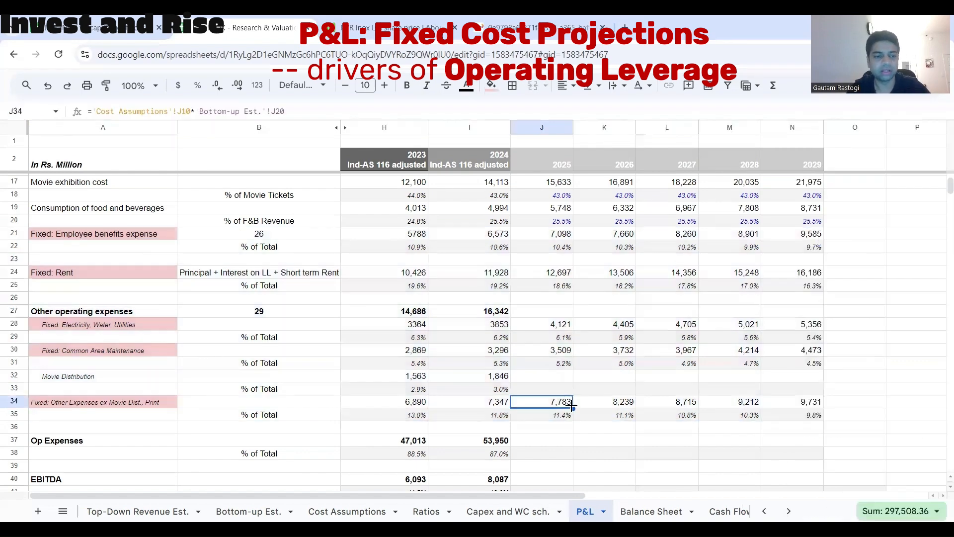
Step: Carry the 2024 Movie Distribution % of Total forward from 2025 through 2029 with =I33 and colour those assumption cells blue
{"action": "left_click", "coordinate": [18, 375]}
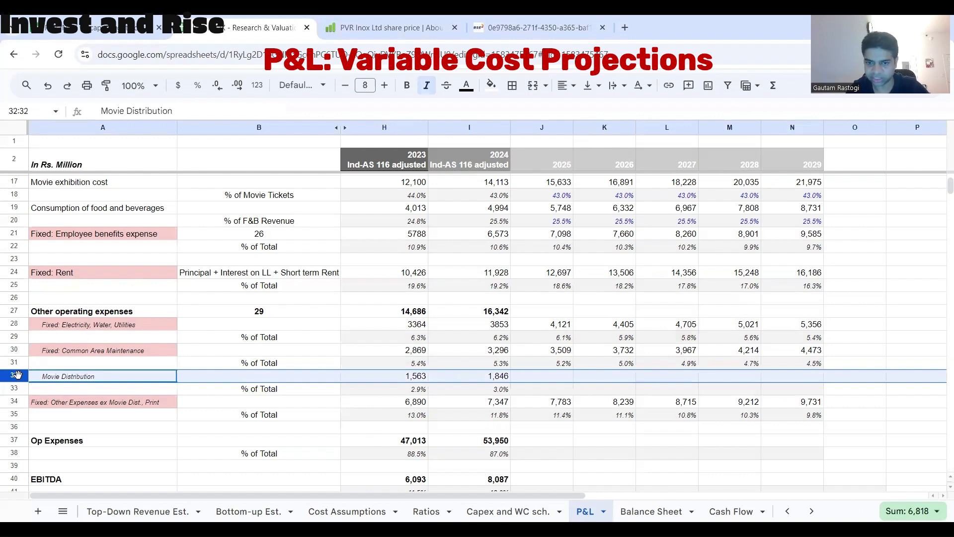
{"action": "left_click", "coordinate": [540, 388]}
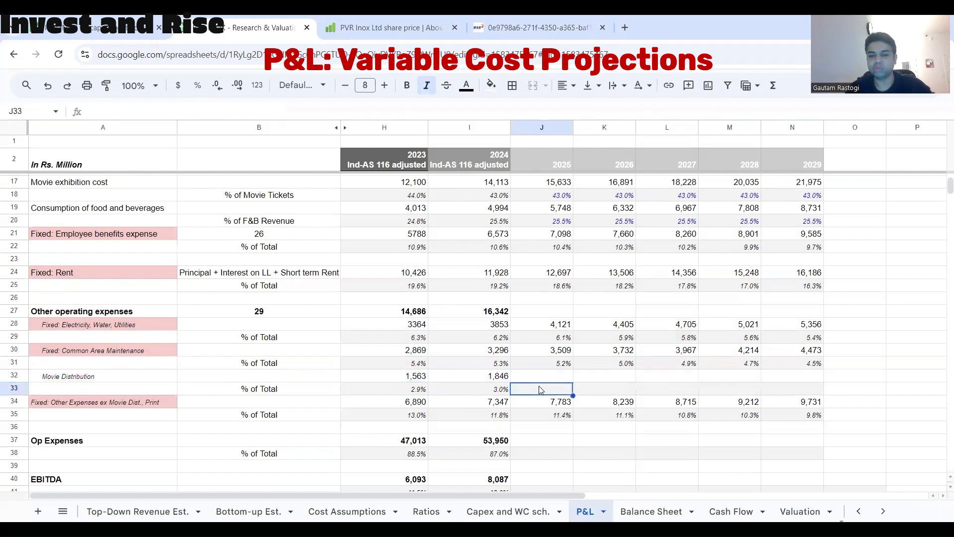
{"action": "type", "text": "="}
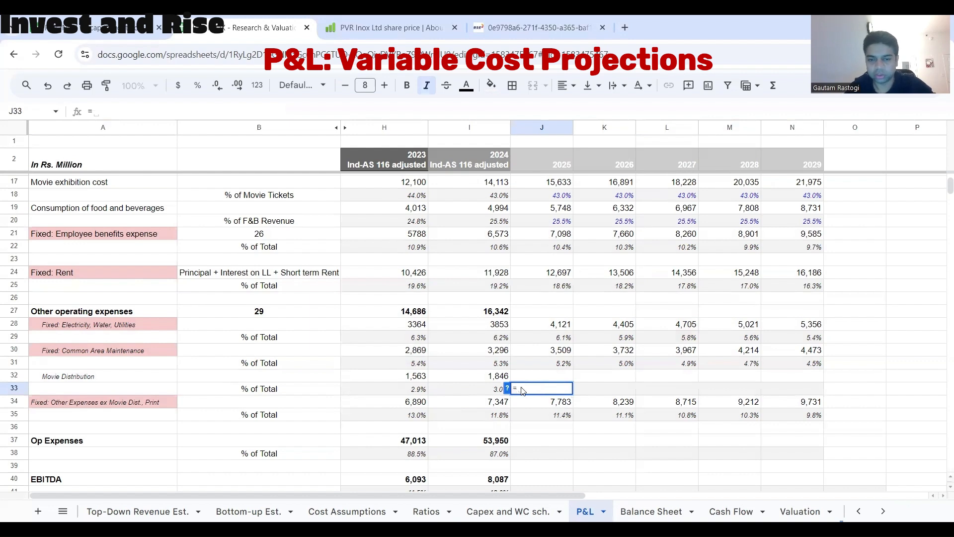
{"action": "left_click", "coordinate": [487, 391]}
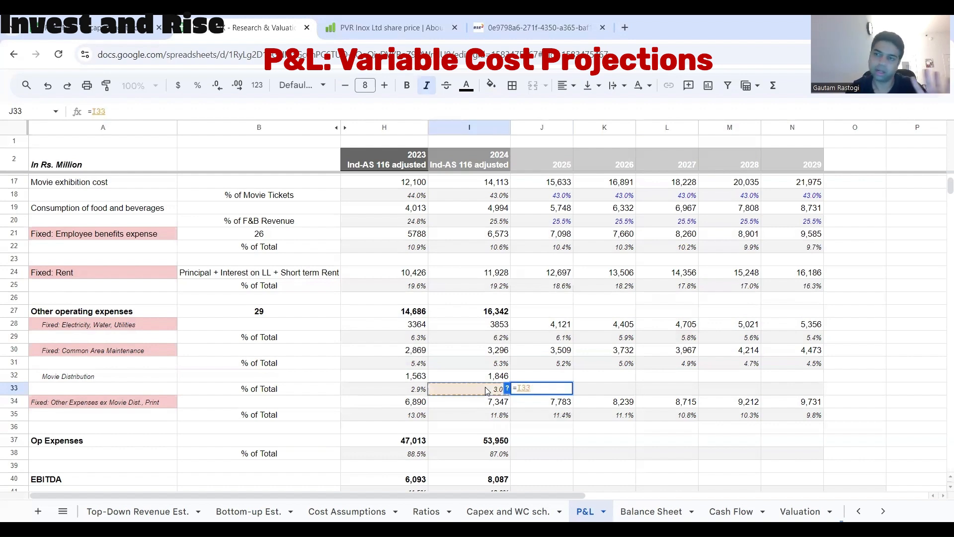
{"action": "key", "text": "Return"}
{"action": "left_click", "coordinate": [554, 390]}
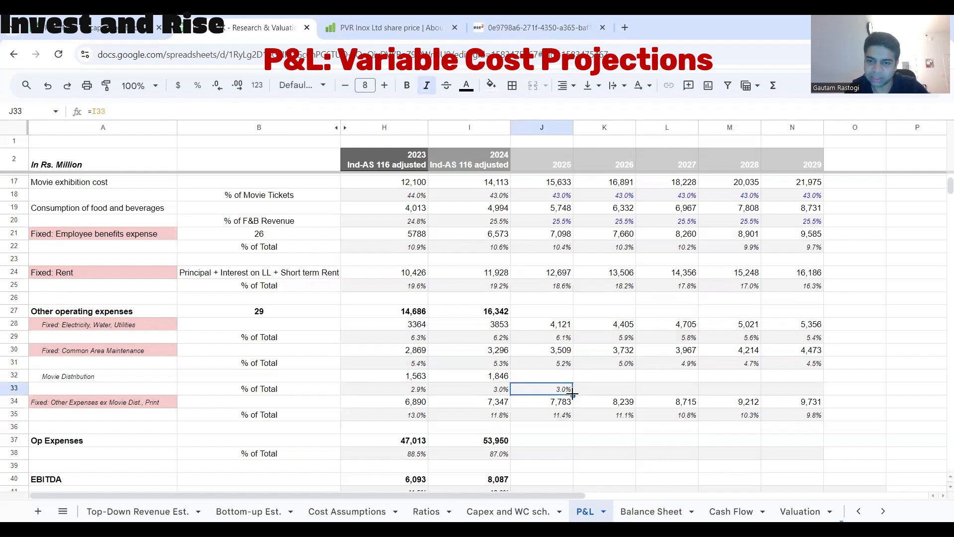
{"action": "left_click_drag", "start_coordinate": [573, 396], "coordinate": [795, 395]}
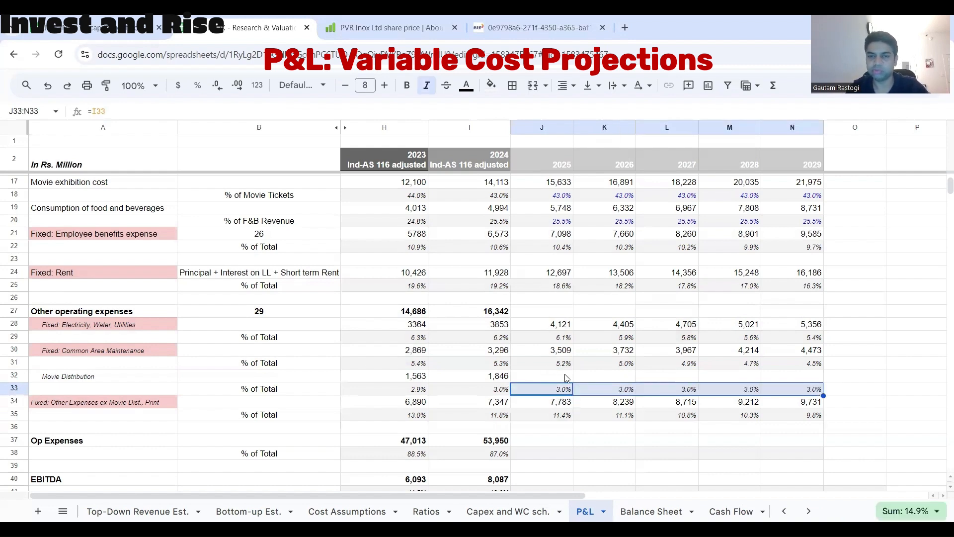
{"action": "left_click", "coordinate": [467, 85]}
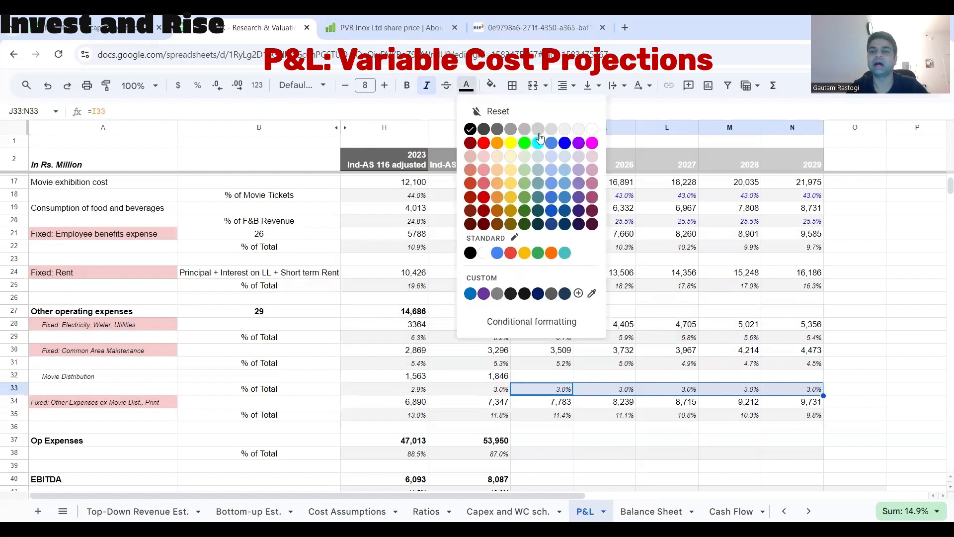
{"action": "left_click", "coordinate": [566, 144]}
Step: Project 2025 Movie Distribution as its % of Total times Total Revenue (=J33*J15) and fill it across through 2029
{"action": "left_click", "coordinate": [554, 373]}
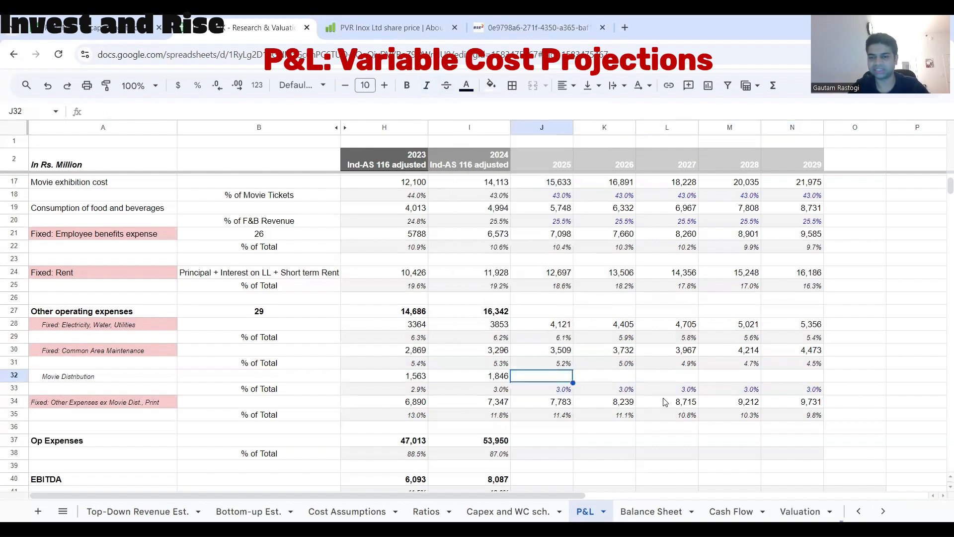
{"action": "type", "text": "="}
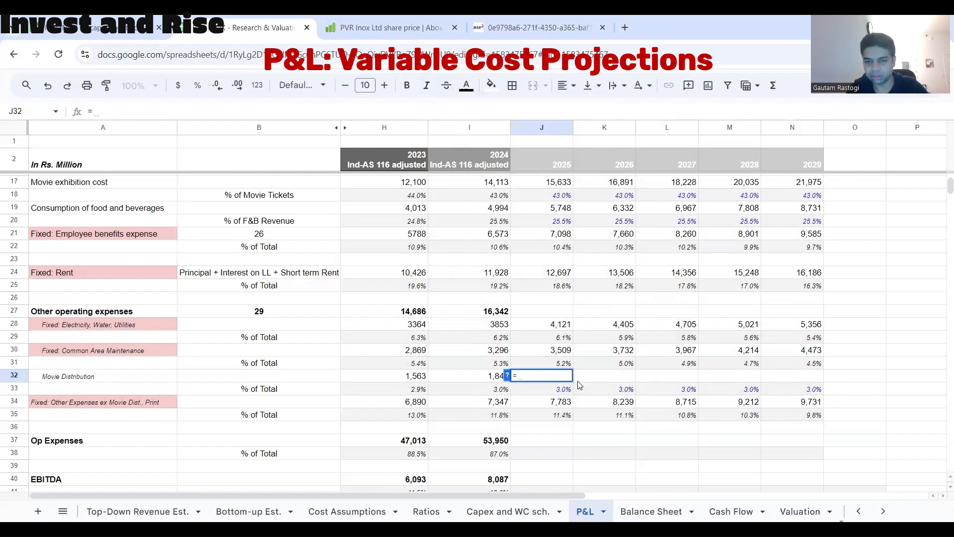
{"action": "left_click", "coordinate": [558, 392]}
{"action": "type", "text": "*"}
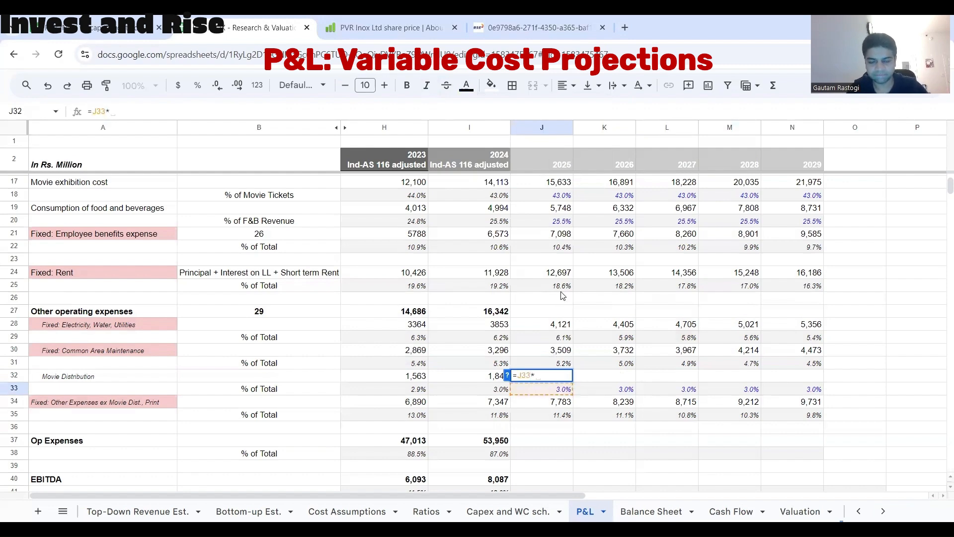
{"action": "scroll", "coordinate": [564, 296], "scroll_direction": "up", "scroll_amount": 5}
{"action": "left_click", "coordinate": [562, 340]}
{"action": "scroll", "coordinate": [562, 340], "scroll_direction": "down", "scroll_amount": 5}
{"action": "key", "text": "Return"}
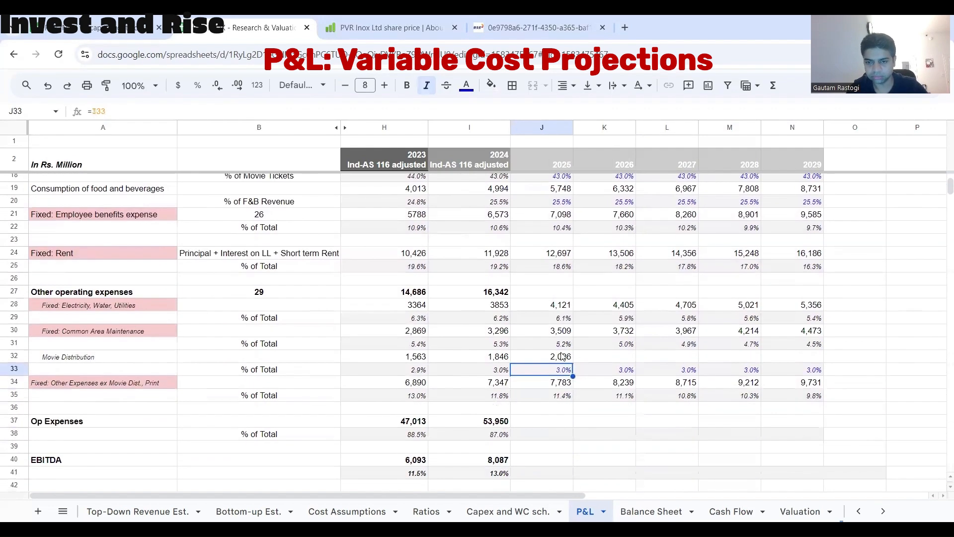
{"action": "left_click", "coordinate": [566, 358]}
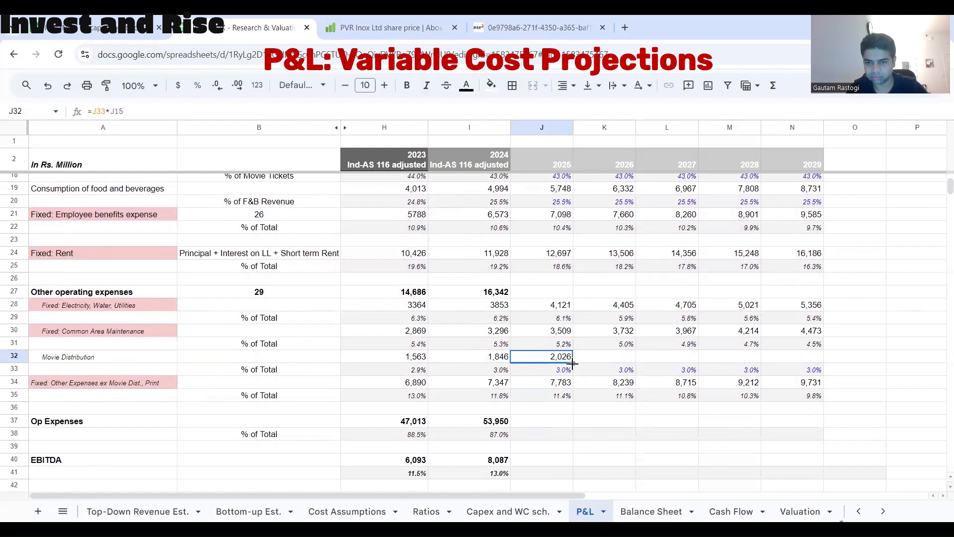
{"action": "left_click_drag", "start_coordinate": [573, 362], "coordinate": [788, 355]}
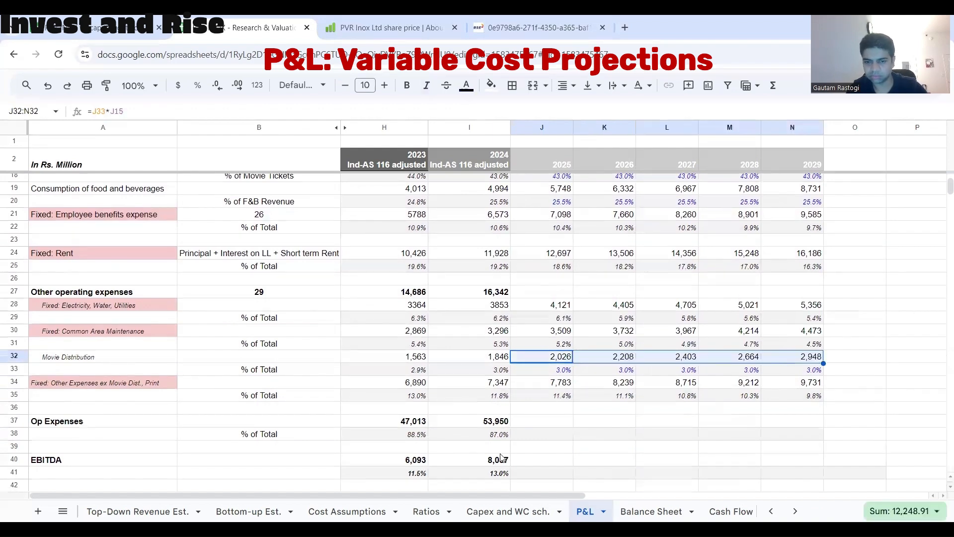
Step: Check the 2024 Op Expenses and Other operating expenses formulas, and fill the Other operating expenses sum across through 2029
{"action": "double_click", "coordinate": [504, 421]}
{"action": "key", "text": "Escape"}
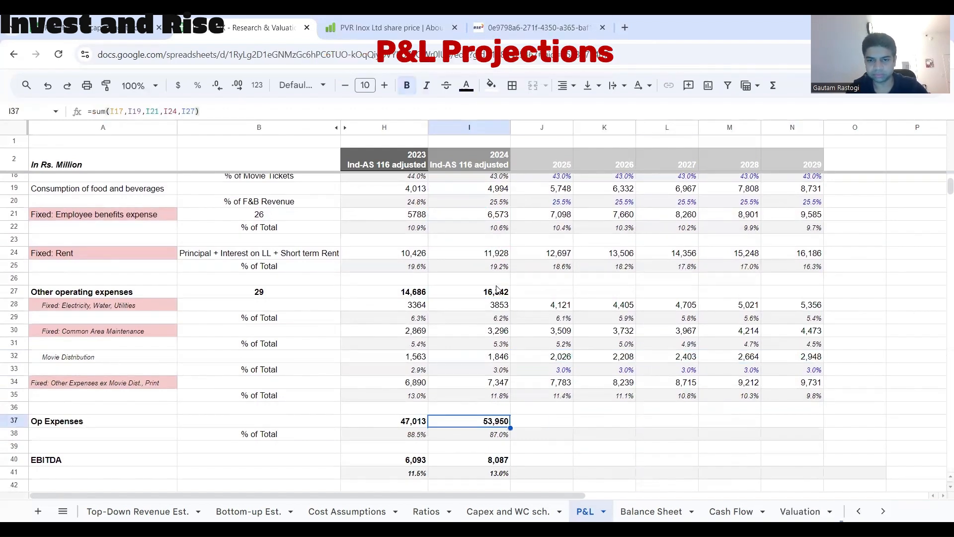
{"action": "left_click", "coordinate": [503, 293]}
{"action": "double_click", "coordinate": [505, 294]}
{"action": "key", "text": "Escape"}
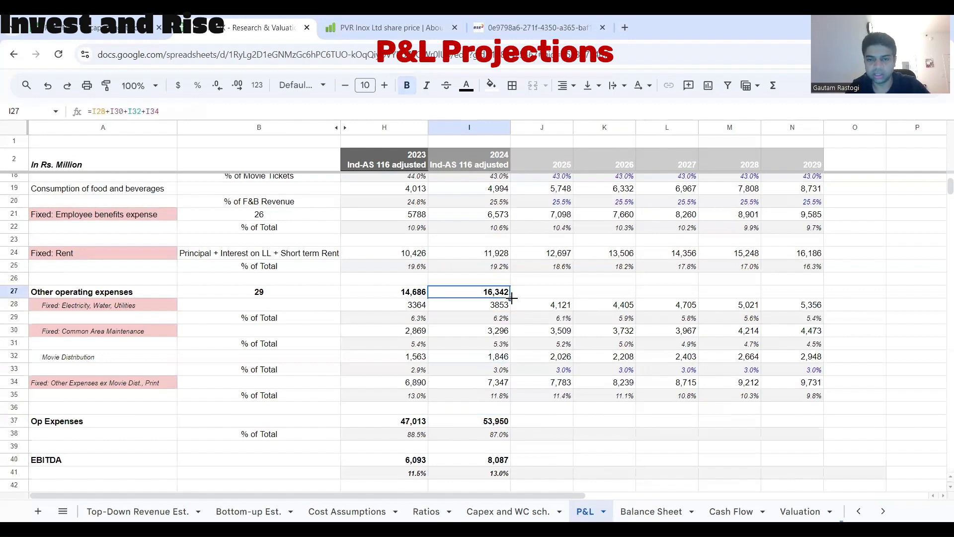
{"action": "left_click_drag", "start_coordinate": [509, 298], "coordinate": [818, 293]}
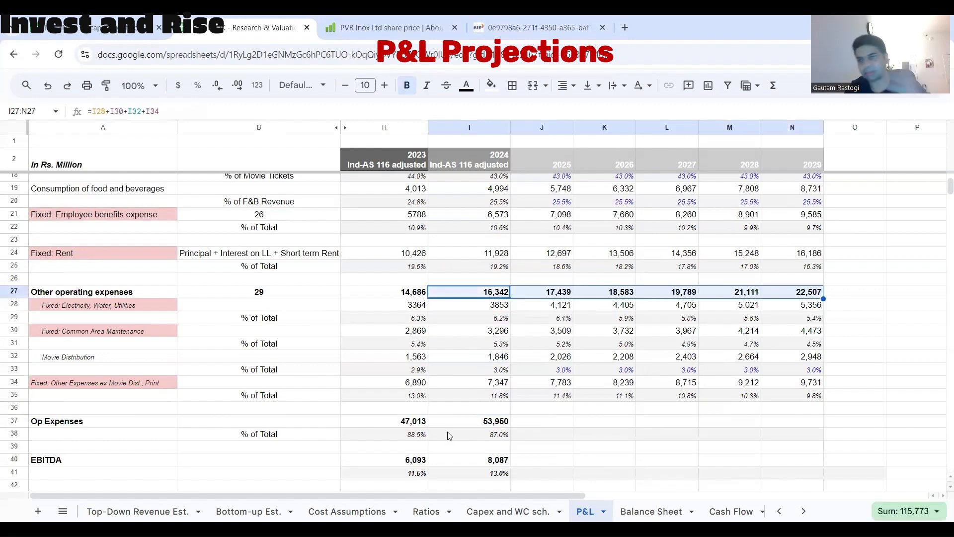
Step: Extend the 2024 Op Expenses sum and its % of Total formula across through 2029
{"action": "left_click", "coordinate": [499, 424]}
{"action": "double_click", "coordinate": [499, 423]}
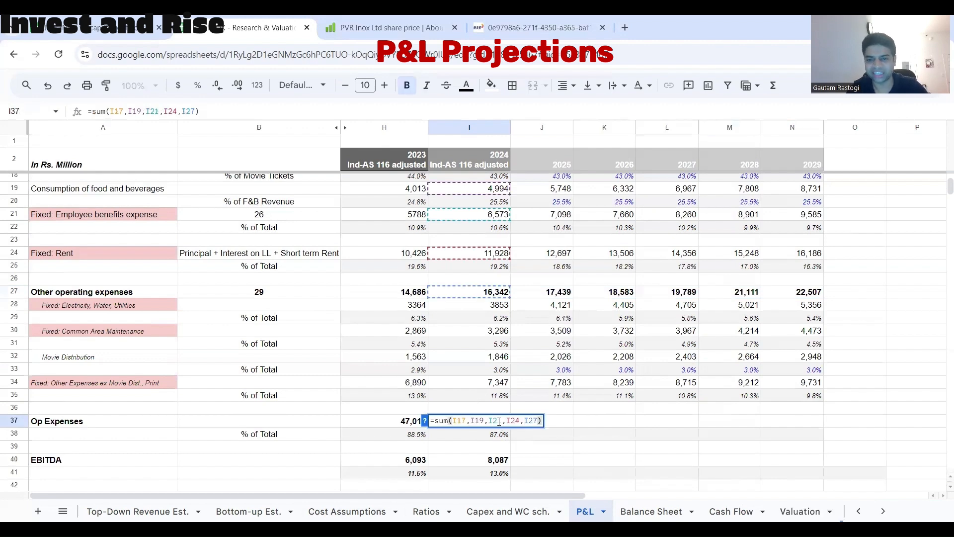
{"action": "key", "text": "Escape"}
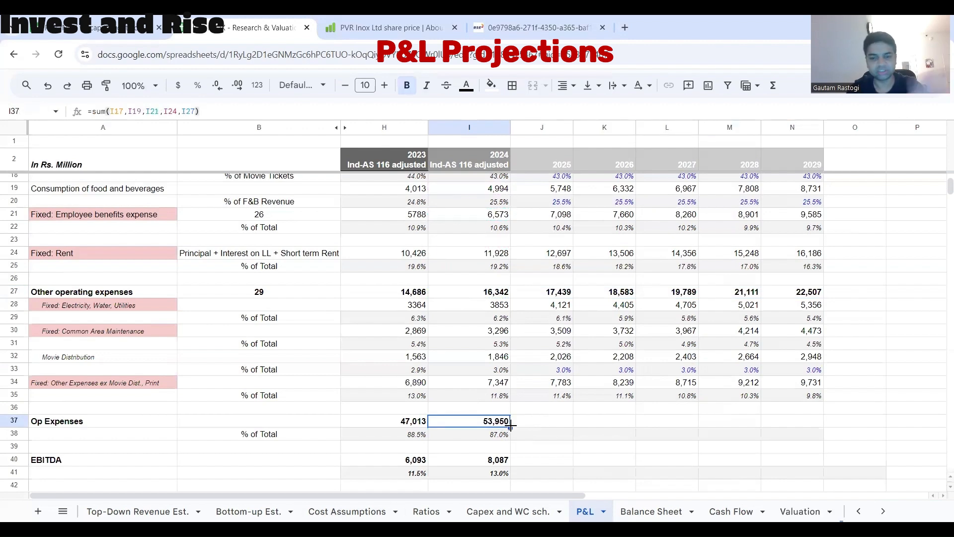
{"action": "left_click_drag", "start_coordinate": [511, 424], "coordinate": [810, 438]}
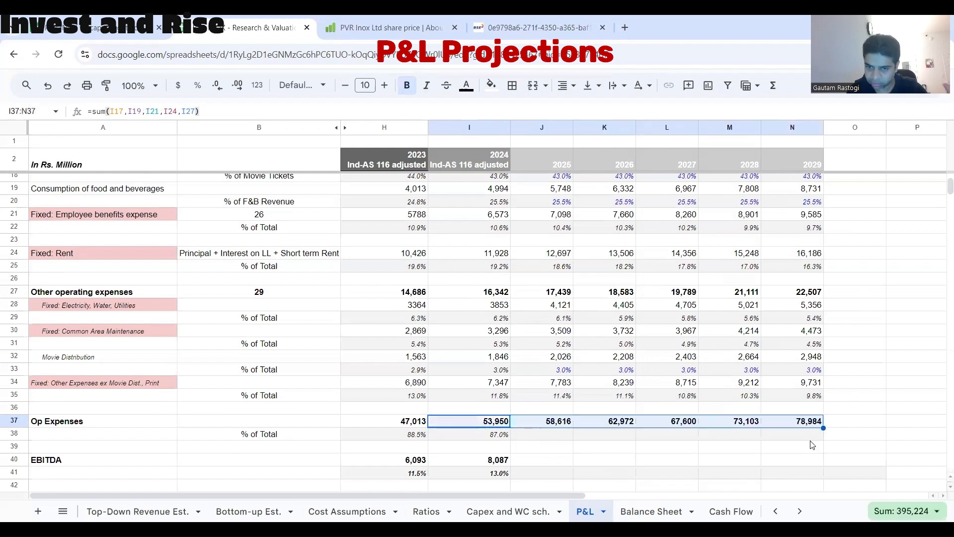
{"action": "left_click", "coordinate": [503, 436]}
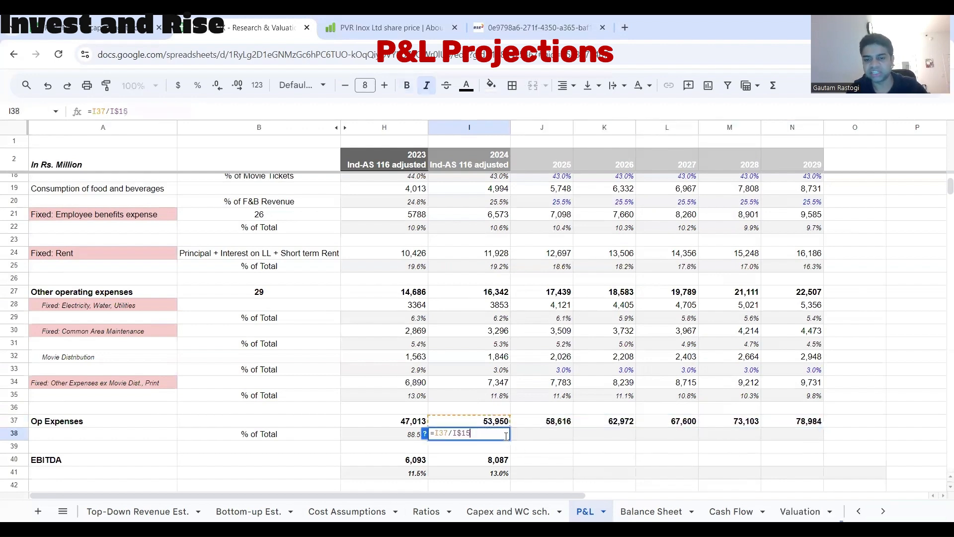
{"action": "left_click_drag", "start_coordinate": [508, 440], "coordinate": [795, 434]}
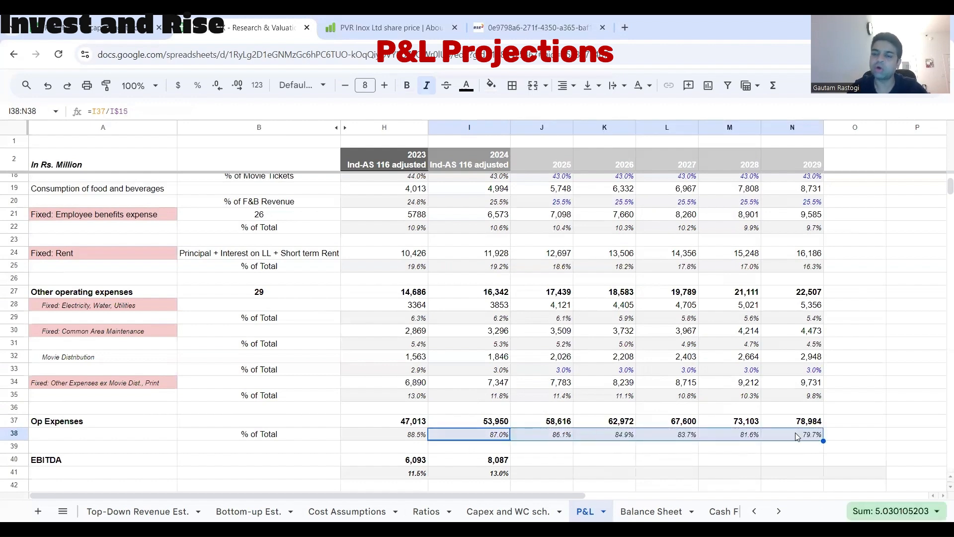
Step: Check the 2024 EBITDA formula and fill it across through 2029
{"action": "scroll", "coordinate": [795, 433], "scroll_direction": "down", "scroll_amount": 2}
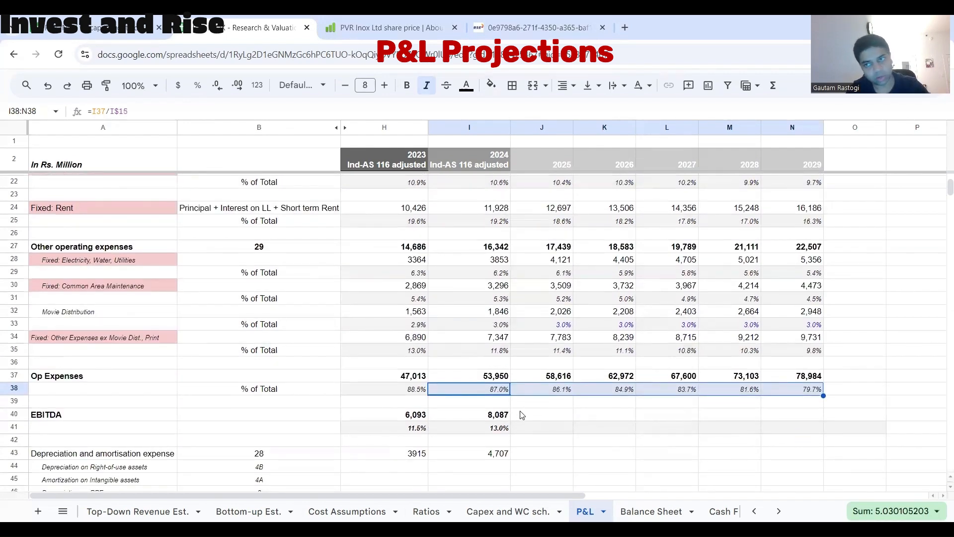
{"action": "scroll", "coordinate": [525, 409], "scroll_direction": "up", "scroll_amount": 2}
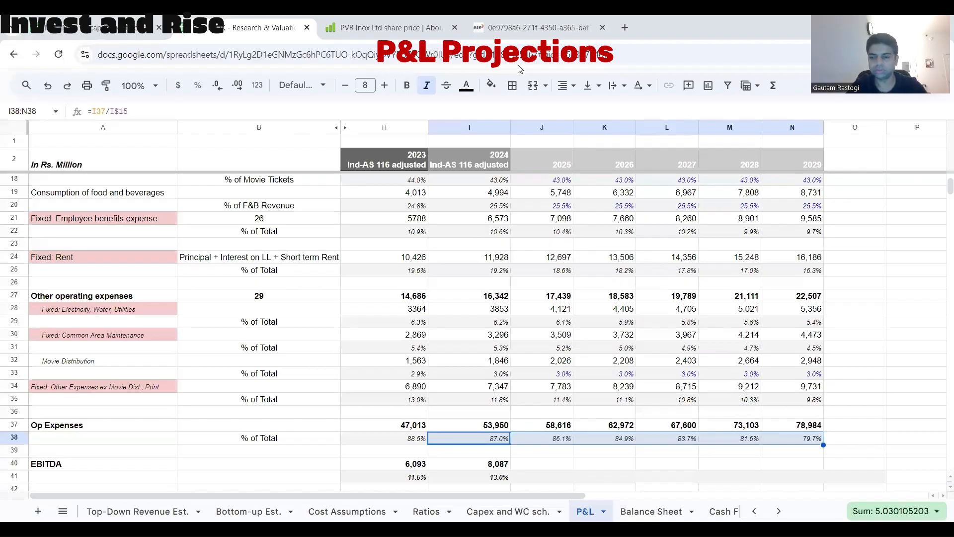
{"action": "scroll", "coordinate": [522, 254], "scroll_direction": "down", "scroll_amount": 3}
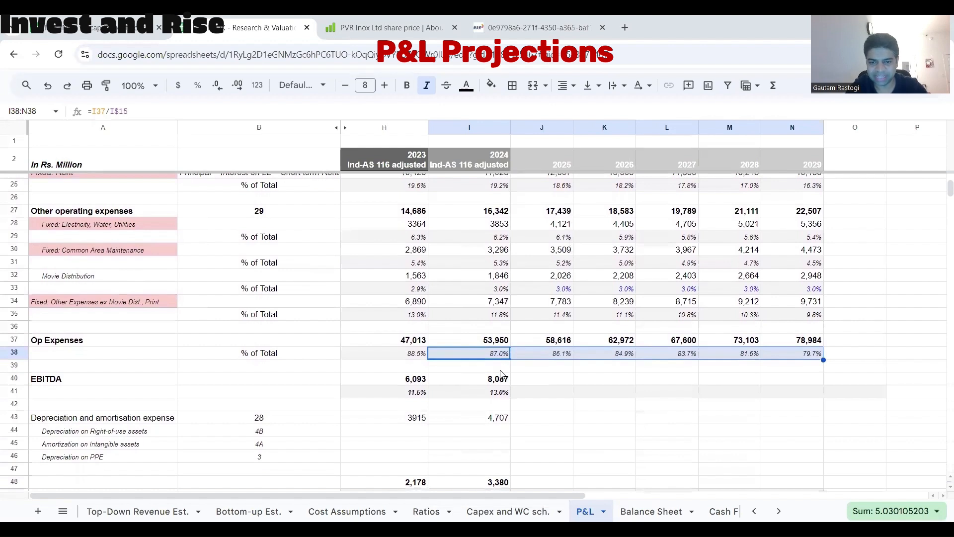
{"action": "double_click", "coordinate": [502, 378]}
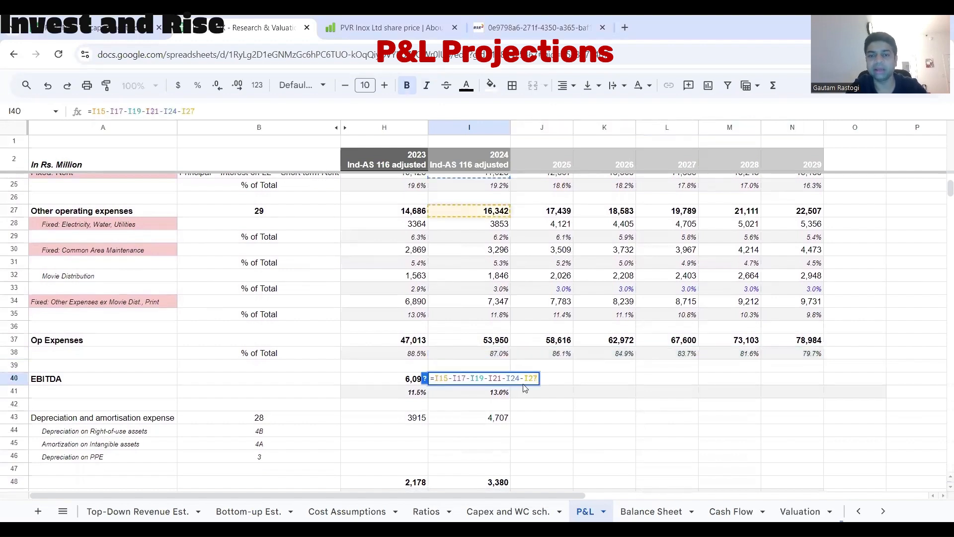
{"action": "key", "text": "Escape"}
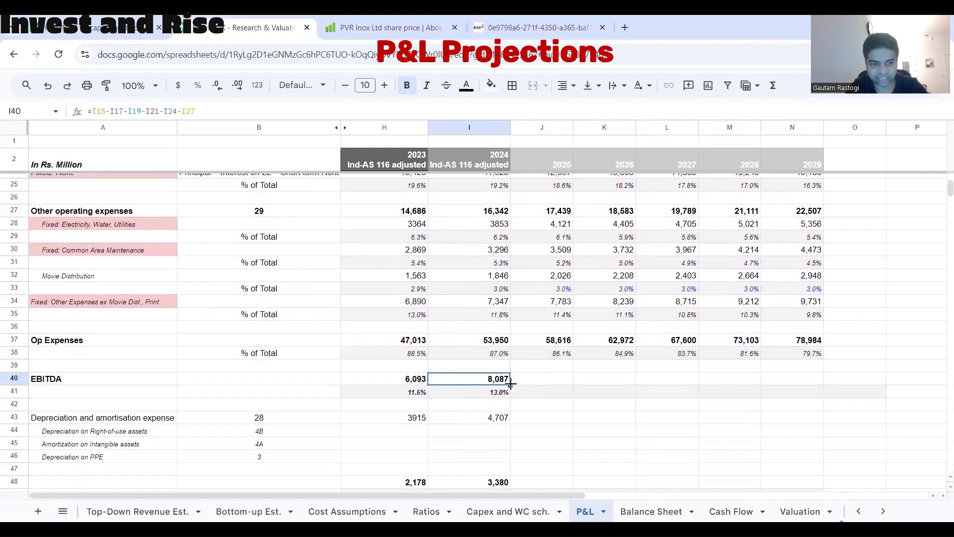
{"action": "left_click_drag", "start_coordinate": [510, 383], "coordinate": [788, 392]}
Step: Calculate the 2025 EBITDA margin as EBITDA over Total Revenue (=J40/J$15) and fill it across through 2029
{"action": "left_click", "coordinate": [497, 392]}
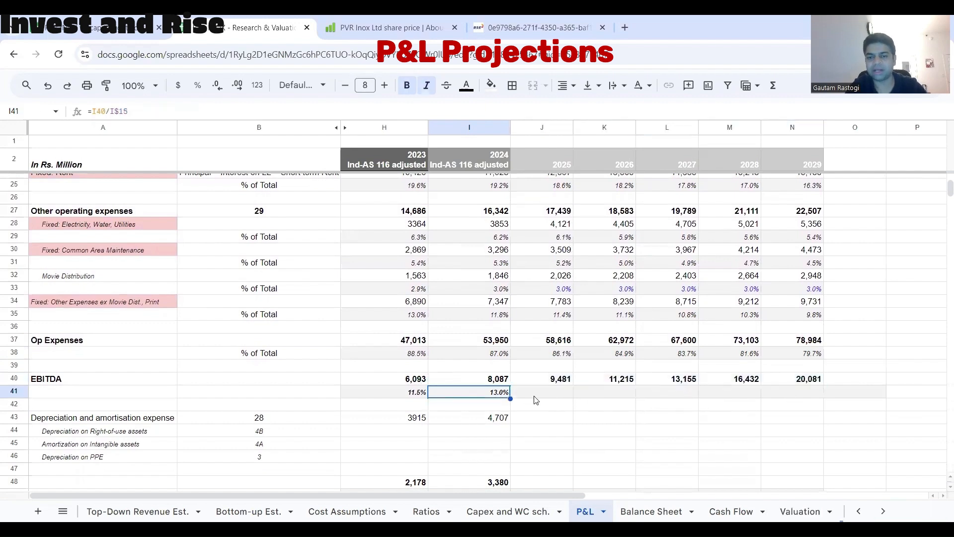
{"action": "left_click", "coordinate": [539, 397]}
{"action": "type", "text": "="}
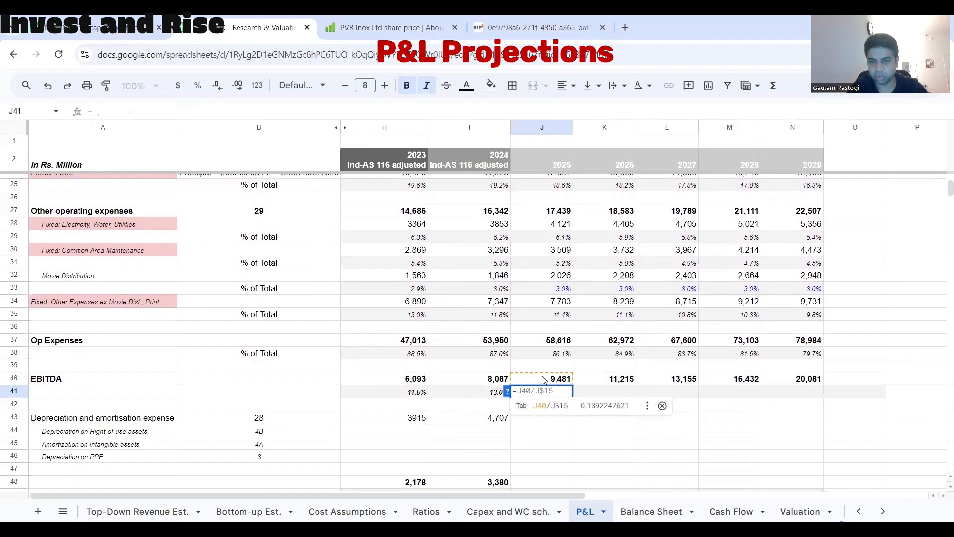
{"action": "left_click", "coordinate": [543, 379]}
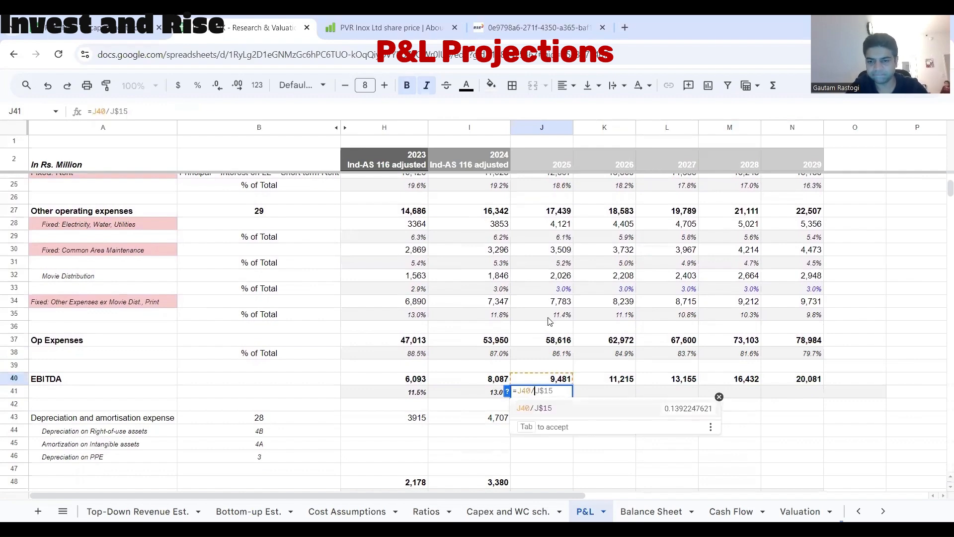
{"action": "scroll", "coordinate": [552, 323], "scroll_direction": "up", "scroll_amount": 5}
{"action": "type", "text": "/"}
{"action": "left_click", "coordinate": [552, 327]}
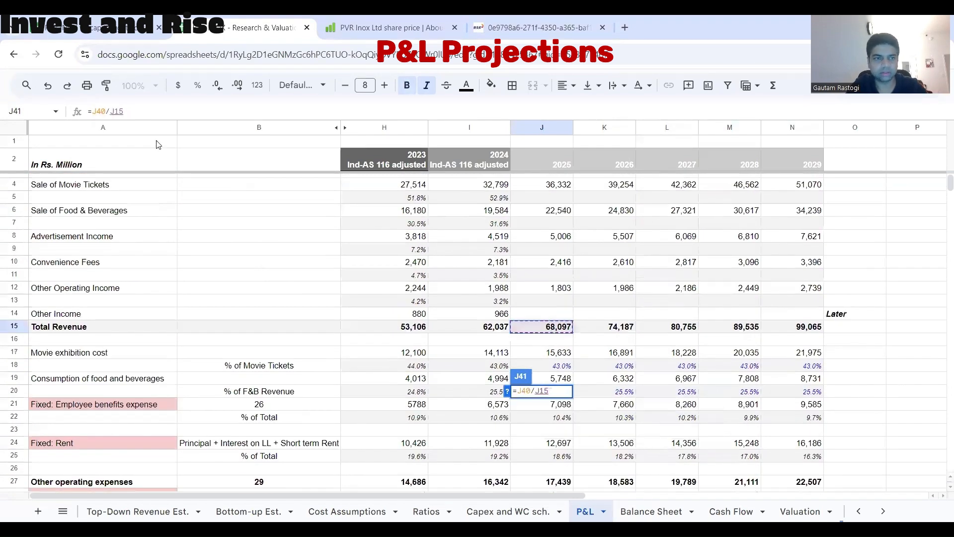
{"action": "left_click", "coordinate": [95, 109]}
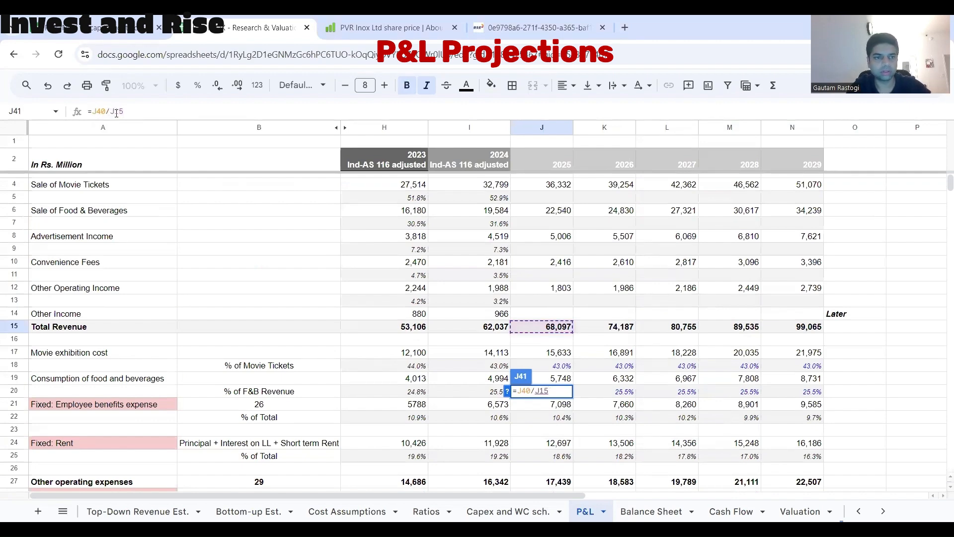
{"action": "key", "text": "Return"}
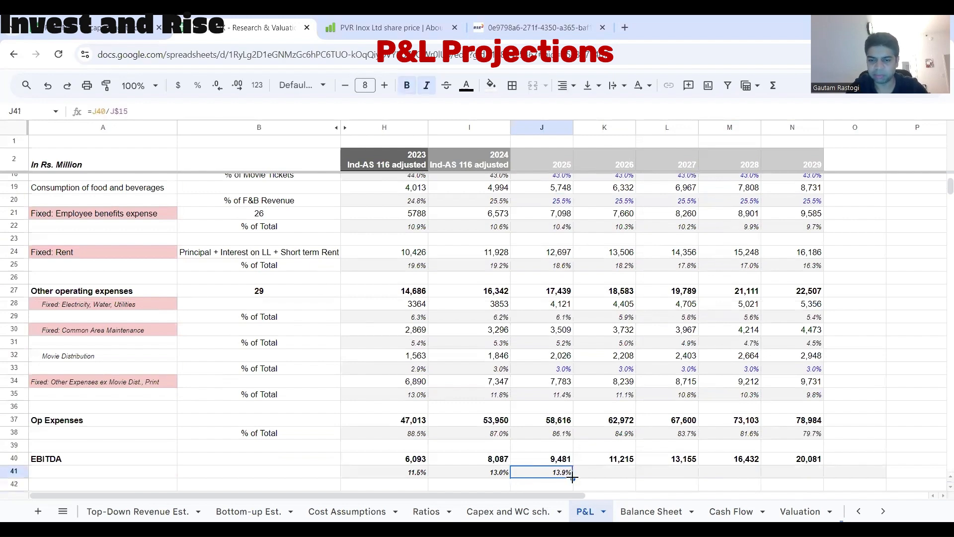
{"action": "left_click_drag", "start_coordinate": [572, 476], "coordinate": [795, 474]}
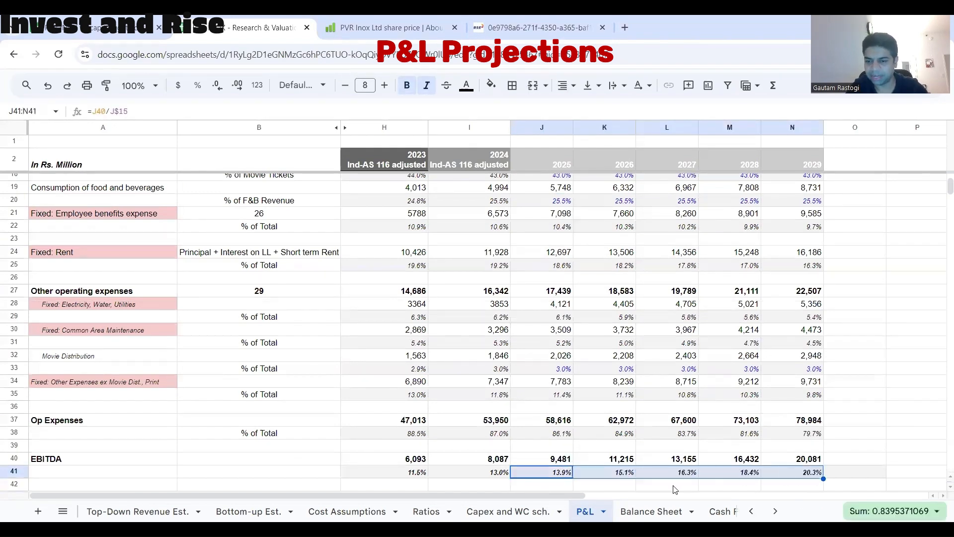
Step: Review the EBITDA row and the Depreciation and amortisation and Finance costs rows across the P&L years
{"action": "double_click", "coordinate": [36, 458]}
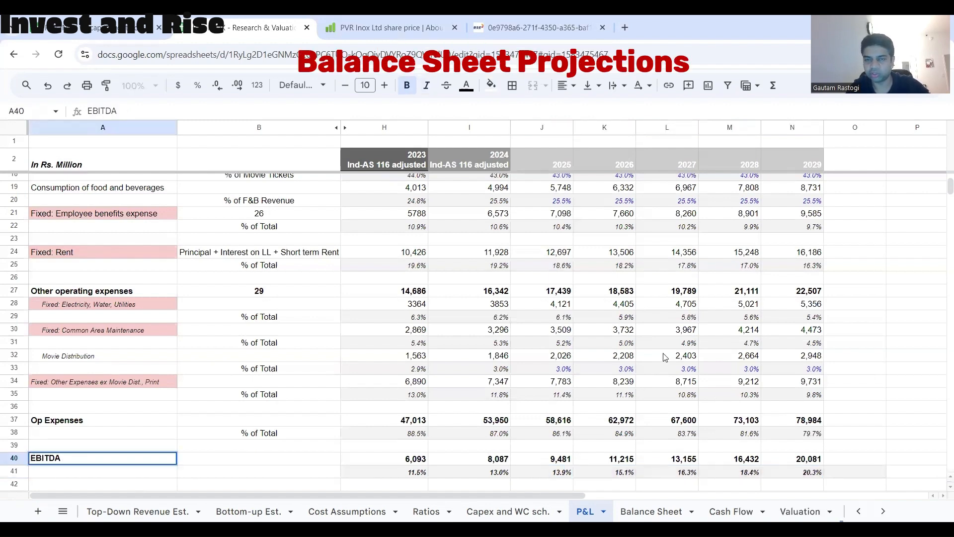
{"action": "left_click", "coordinate": [491, 474]}
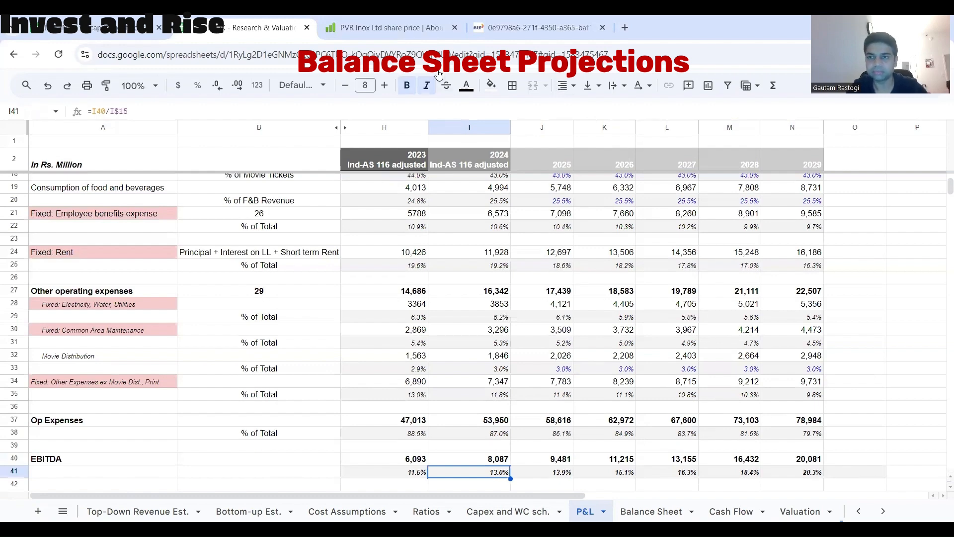
{"action": "scroll", "coordinate": [585, 282], "scroll_direction": "down", "scroll_amount": 5}
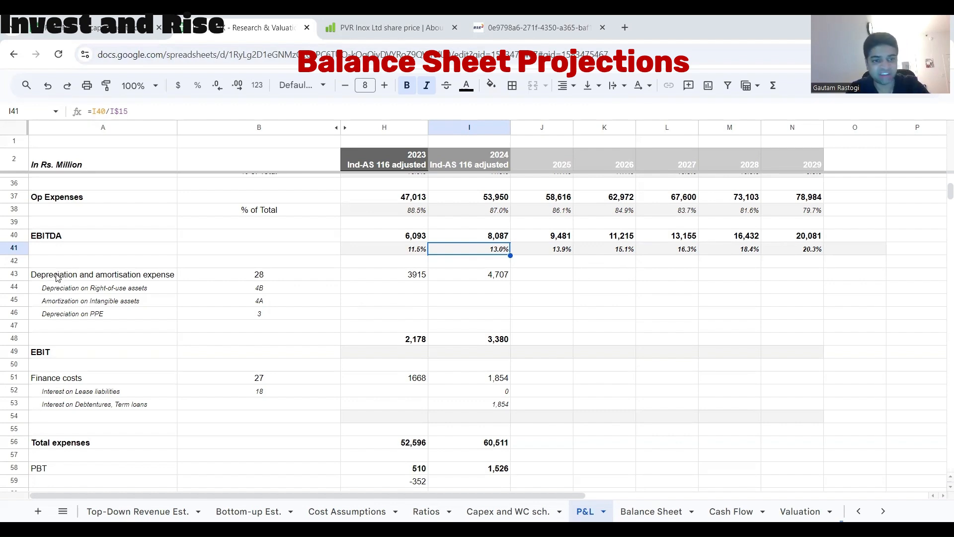
{"action": "left_click_drag", "start_coordinate": [57, 278], "coordinate": [491, 278]}
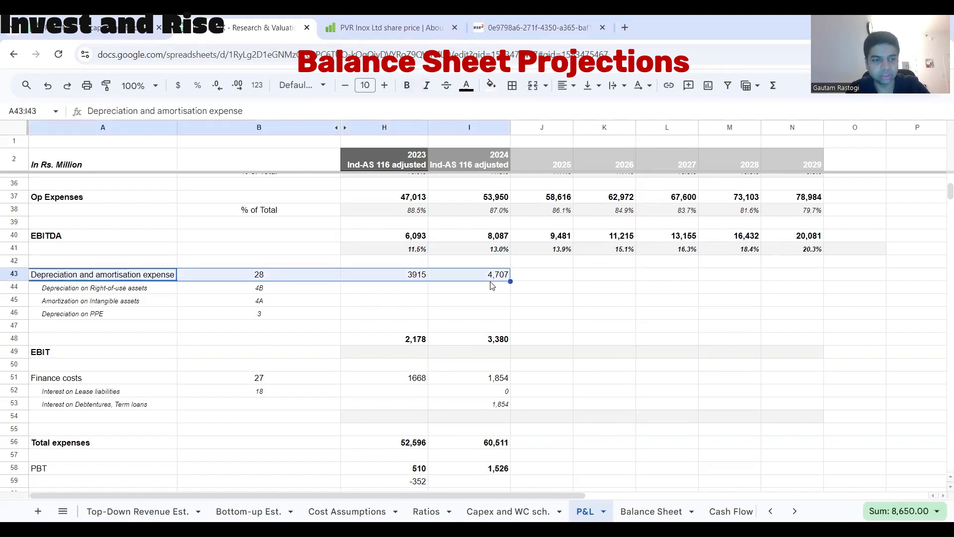
{"action": "left_click_drag", "start_coordinate": [117, 380], "coordinate": [812, 375]}
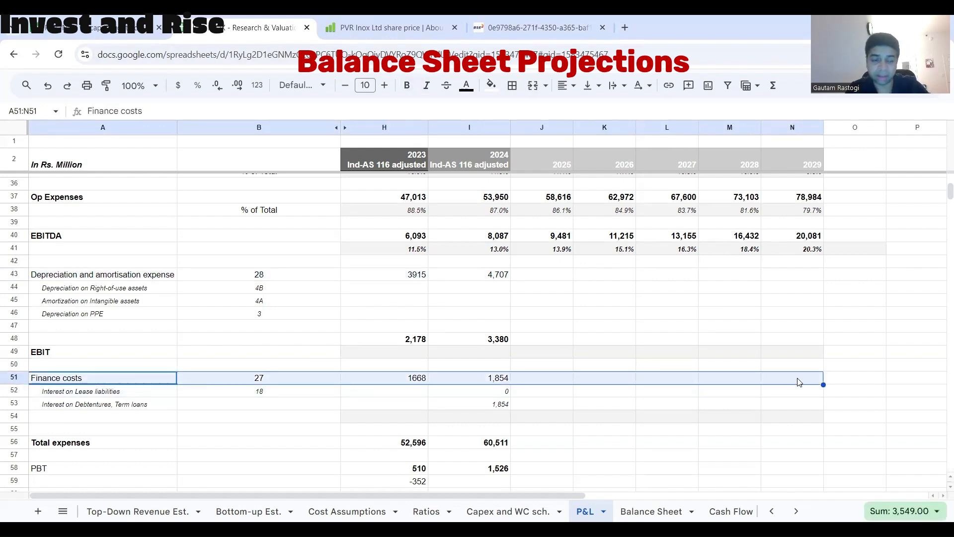
{"action": "left_click_drag", "start_coordinate": [153, 274], "coordinate": [819, 280]}
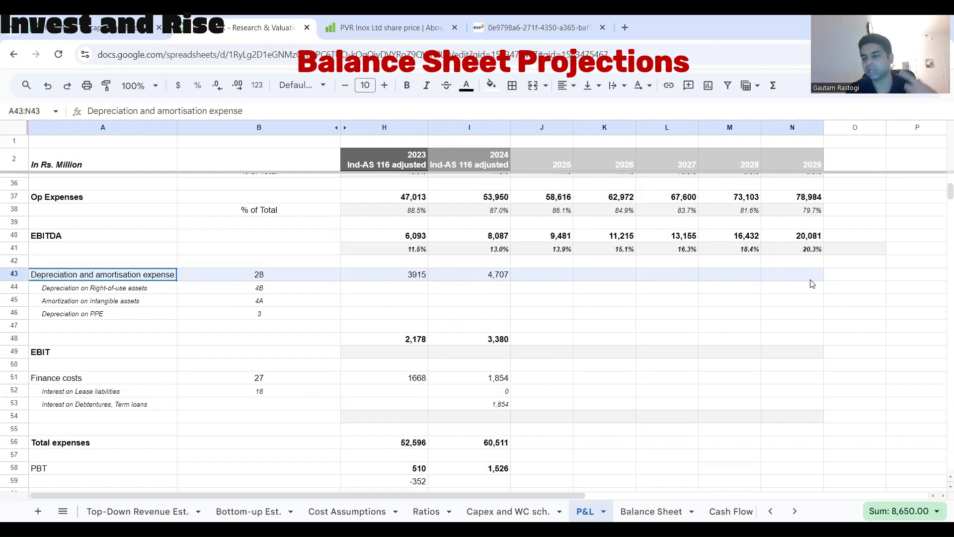
{"action": "left_click", "coordinate": [810, 287], "text": "shift"}
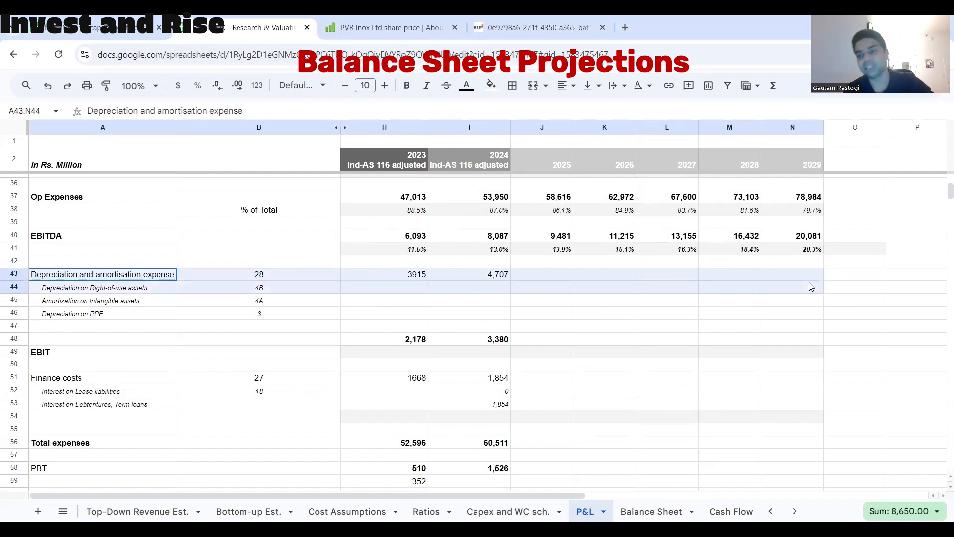
{"action": "left_click_drag", "start_coordinate": [811, 287], "coordinate": [805, 280]}
{"action": "left_click_drag", "start_coordinate": [148, 383], "coordinate": [778, 384]}
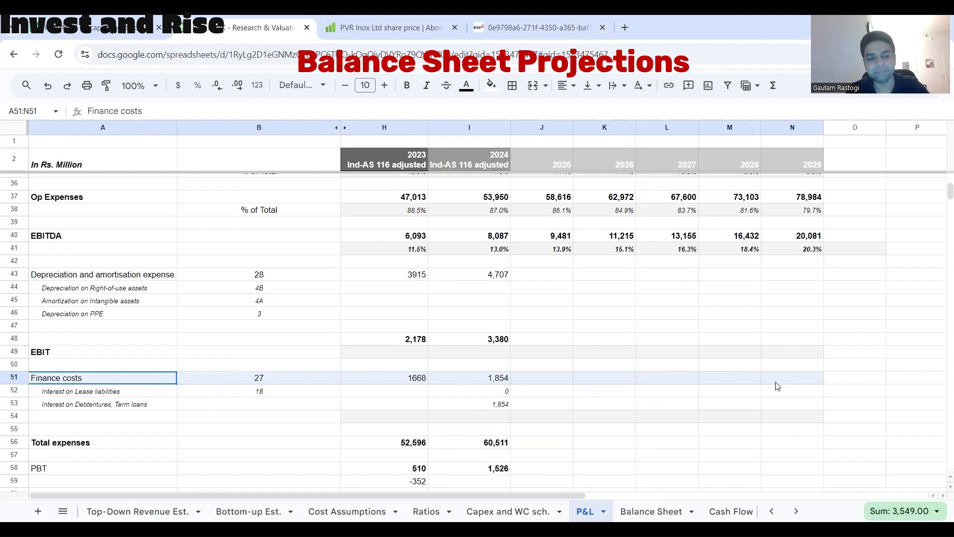
{"action": "left_click", "coordinate": [775, 383]}
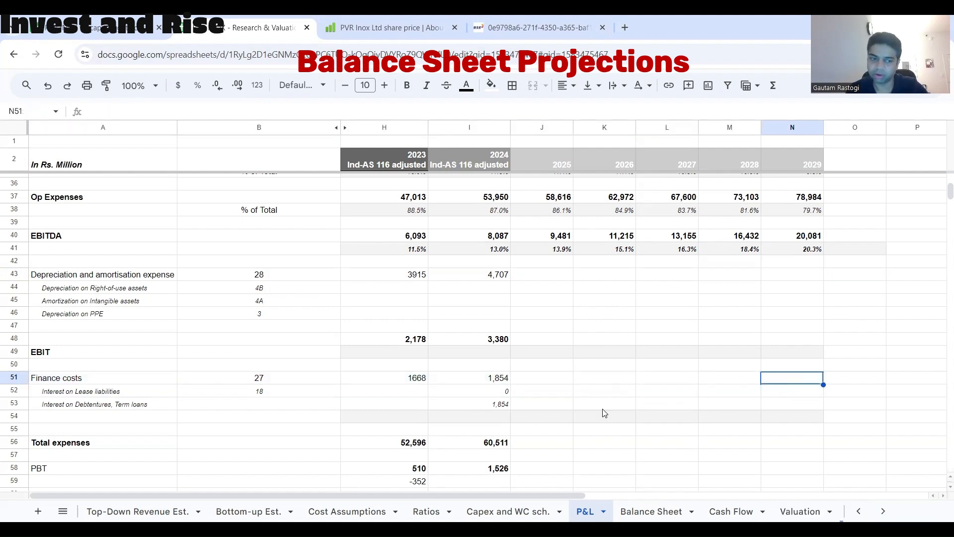
{"action": "scroll", "coordinate": [603, 412], "scroll_direction": "down", "scroll_amount": 2}
{"action": "scroll", "coordinate": [604, 413], "scroll_direction": "up", "scroll_amount": 4}
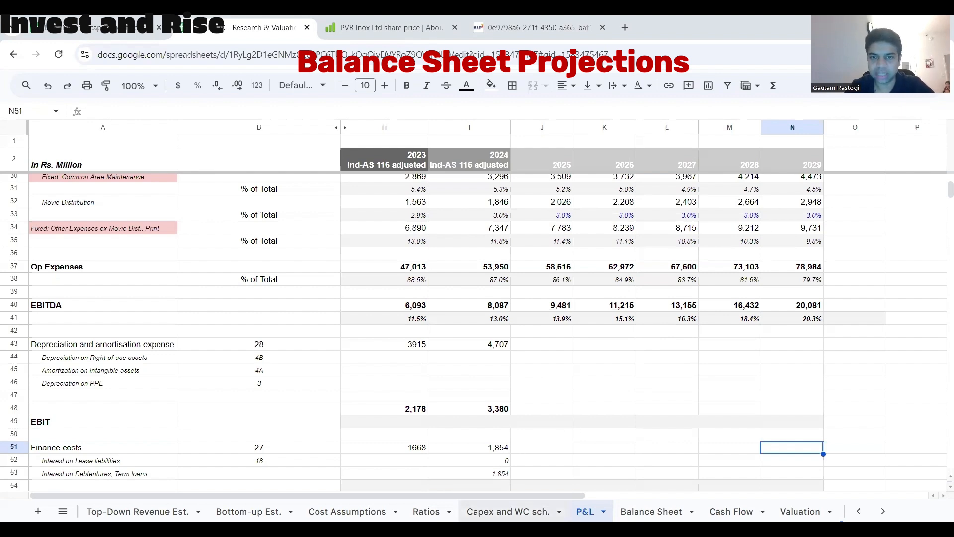
Step: Examine the CapEx Schedule and WC Schedule blocks on the Capex and WC sch. sheet
{"action": "left_click", "coordinate": [507, 511]}
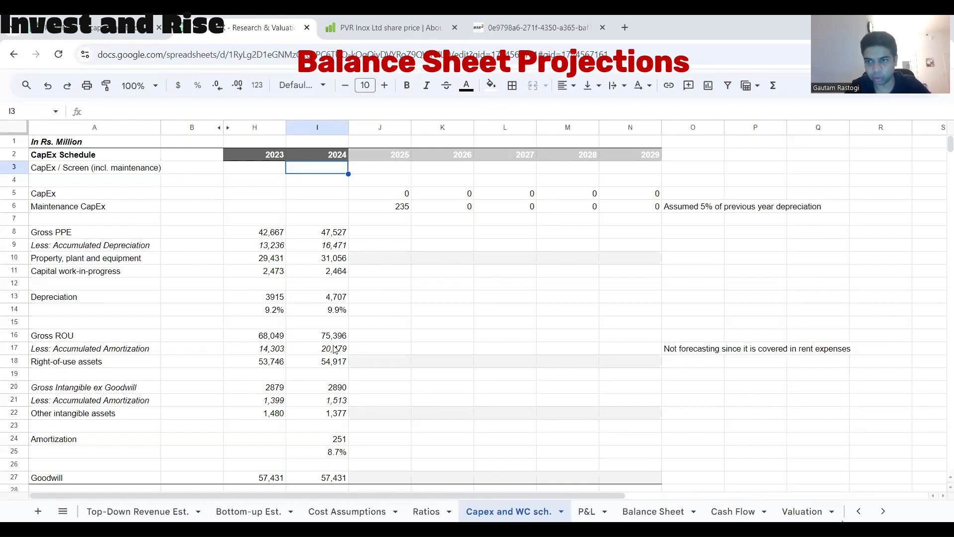
{"action": "scroll", "coordinate": [335, 349], "scroll_direction": "down", "scroll_amount": 3}
{"action": "scroll", "coordinate": [335, 349], "scroll_direction": "up", "scroll_amount": 3}
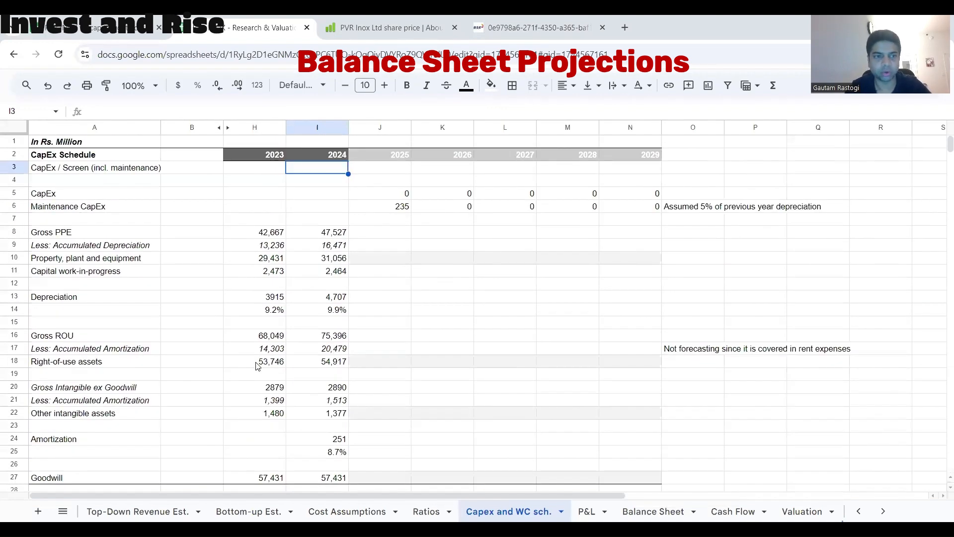
{"action": "key", "text": "ctrl+a"}
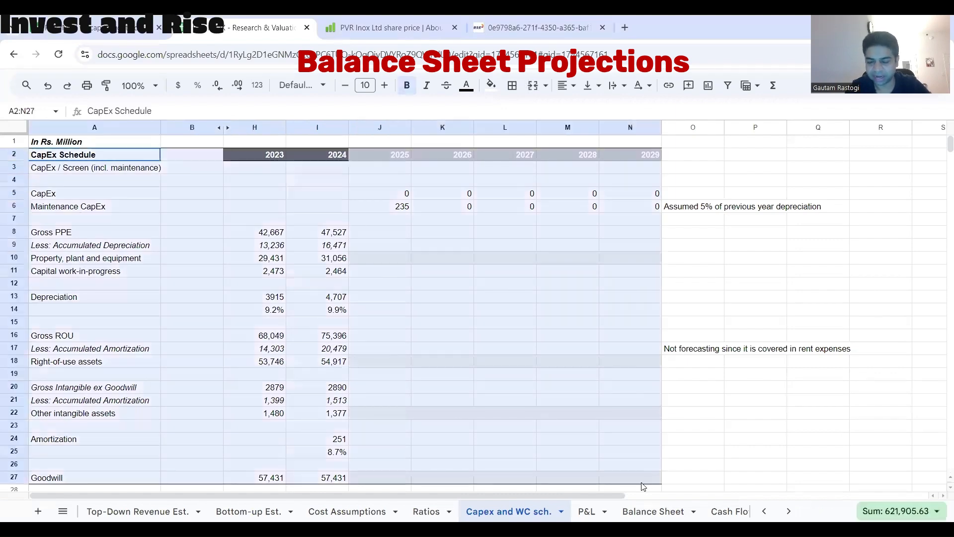
{"action": "scroll", "coordinate": [235, 345], "scroll_direction": "down", "scroll_amount": 5}
{"action": "left_click_drag", "start_coordinate": [109, 265], "coordinate": [599, 422]}
{"action": "scroll", "coordinate": [598, 422], "scroll_direction": "up", "scroll_amount": 10}
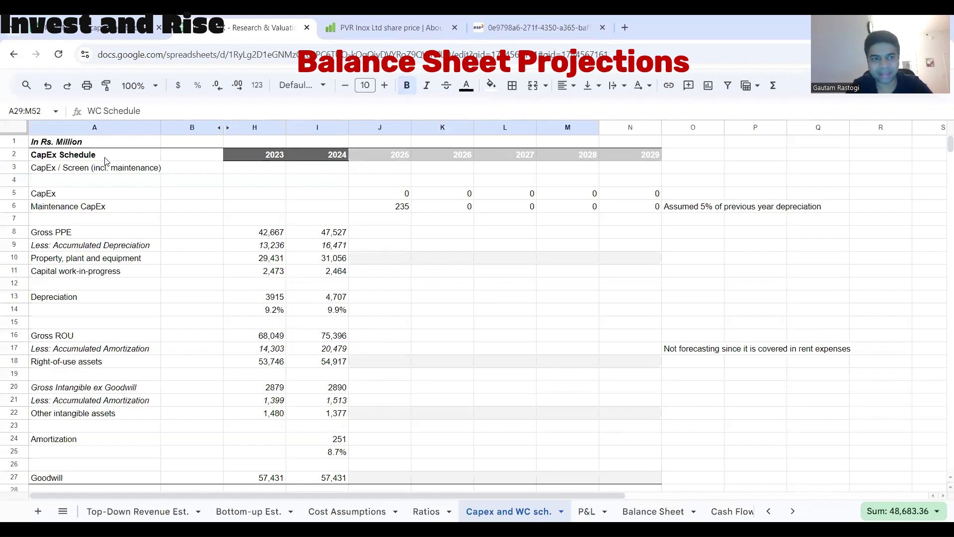
Step: Calculate 2024 CapEx / Screen in I3 as 6300 divided by the 2024 Gross ADD (=6300/'Bottom-up Est.'!I58)
{"action": "left_click", "coordinate": [108, 172]}
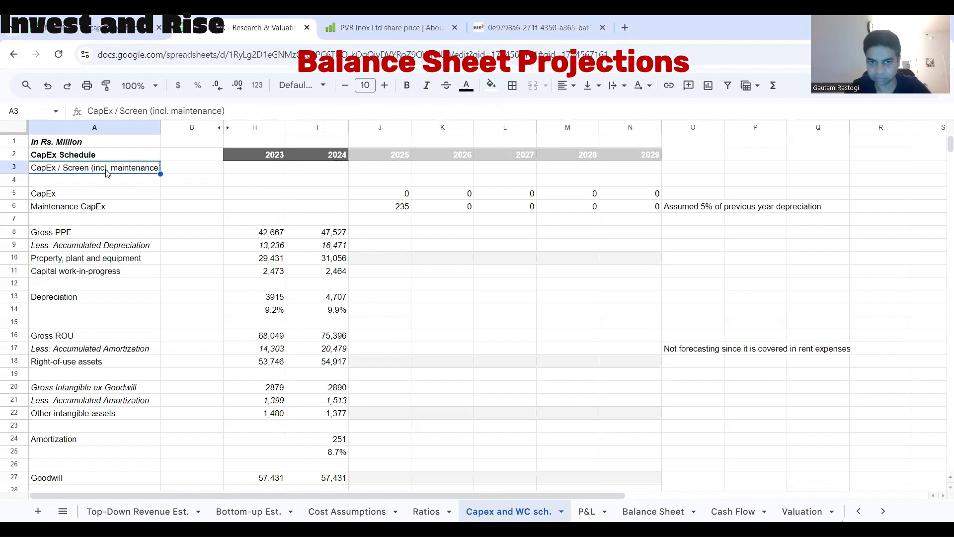
{"action": "left_click", "coordinate": [315, 172]}
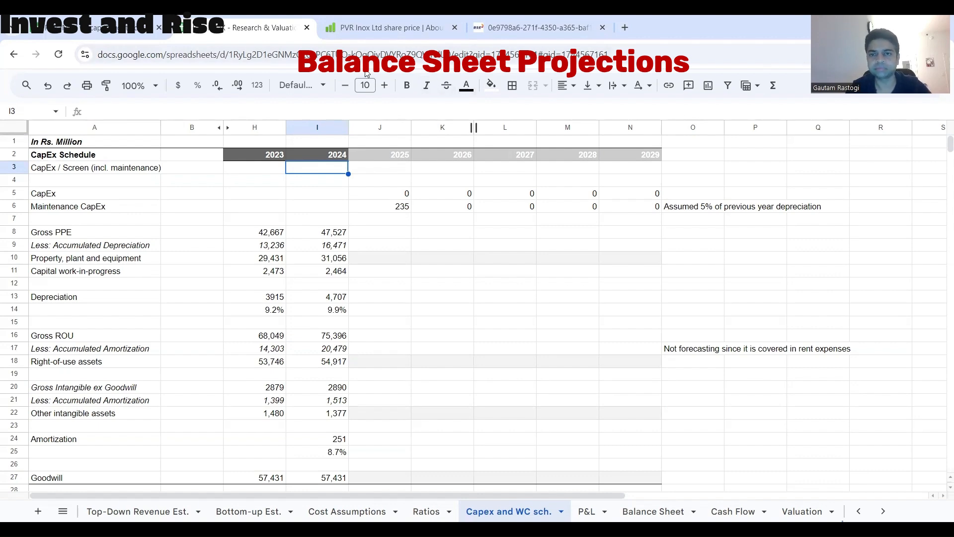
{"action": "key", "text": "alt+Tab"}
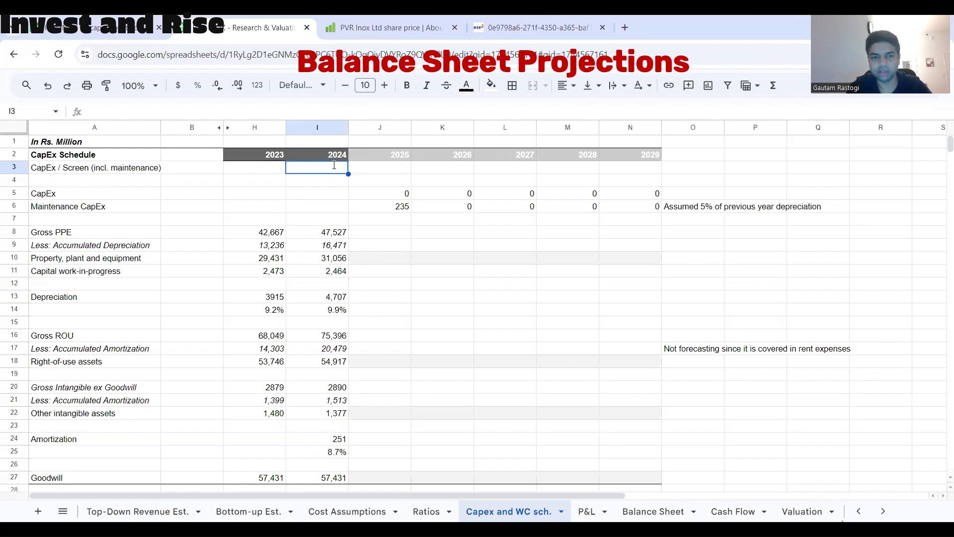
{"action": "type", "text": "=630"}
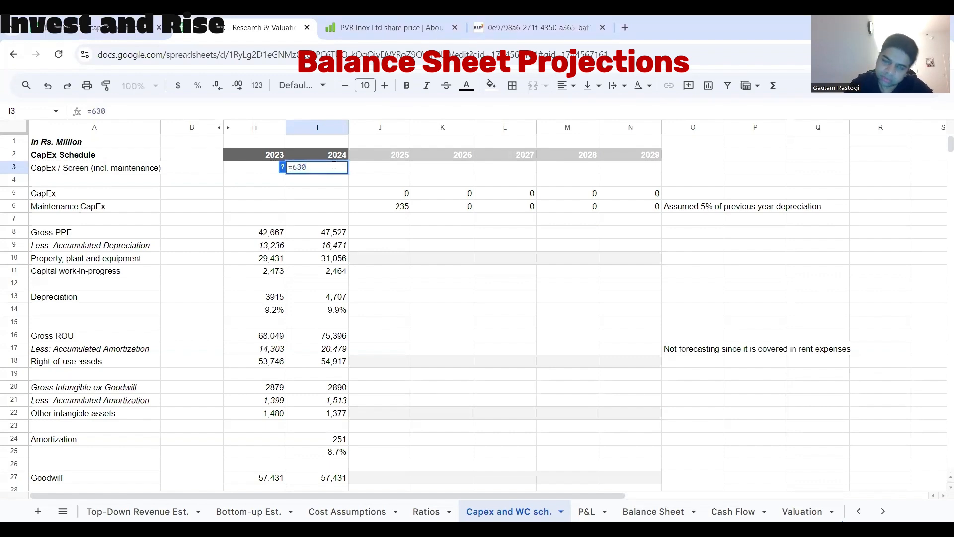
{"action": "type", "text": "0/"}
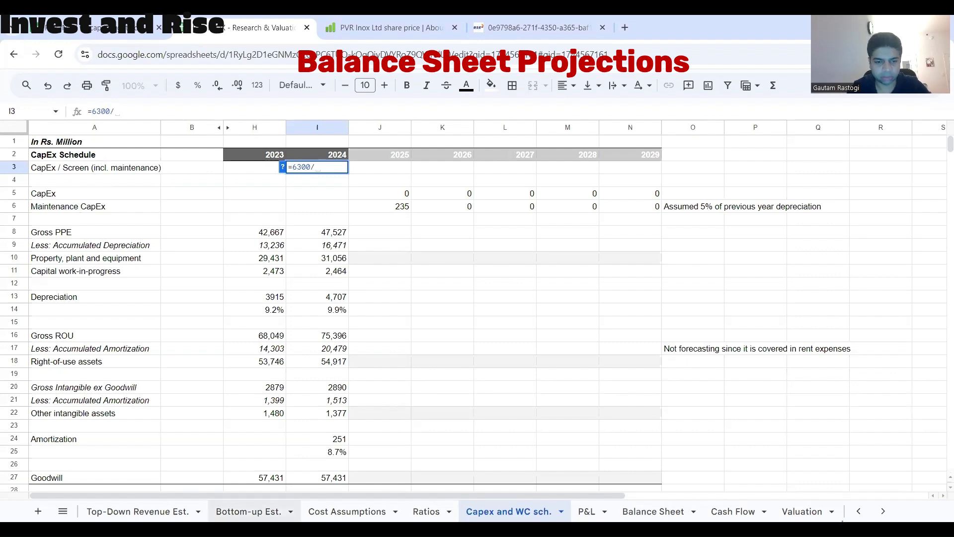
{"action": "left_click", "coordinate": [248, 511]}
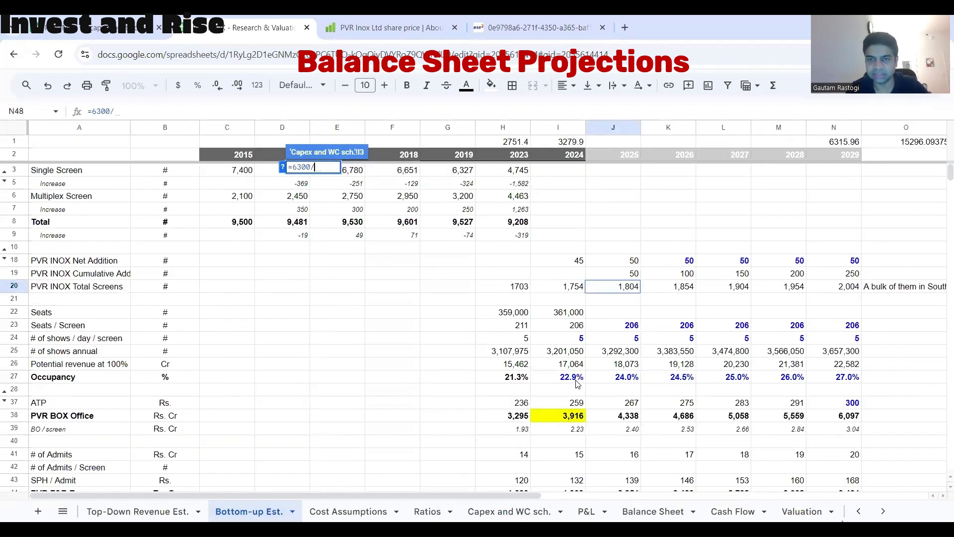
{"action": "scroll", "coordinate": [569, 376], "scroll_direction": "down", "scroll_amount": 3}
{"action": "scroll", "coordinate": [569, 407], "scroll_direction": "down", "scroll_amount": 3}
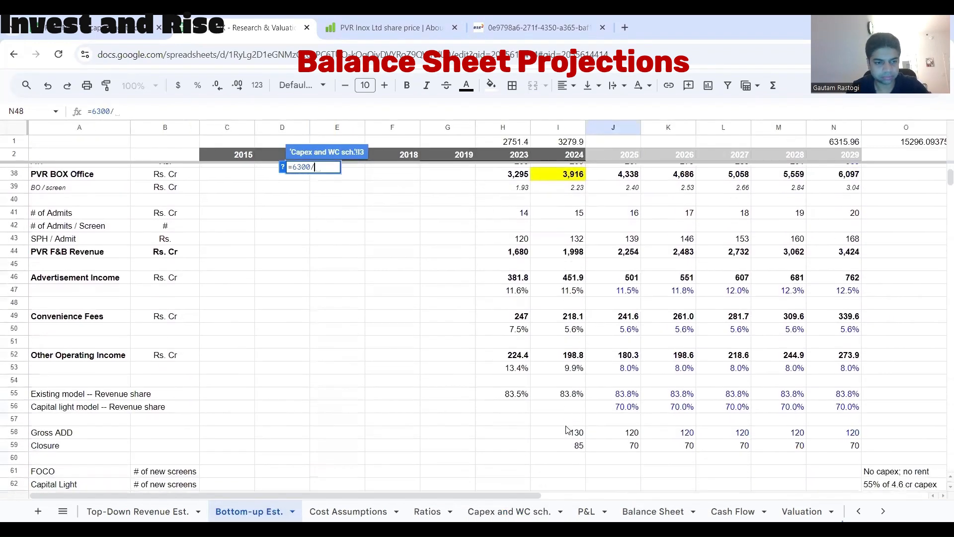
{"action": "left_click", "coordinate": [572, 427]}
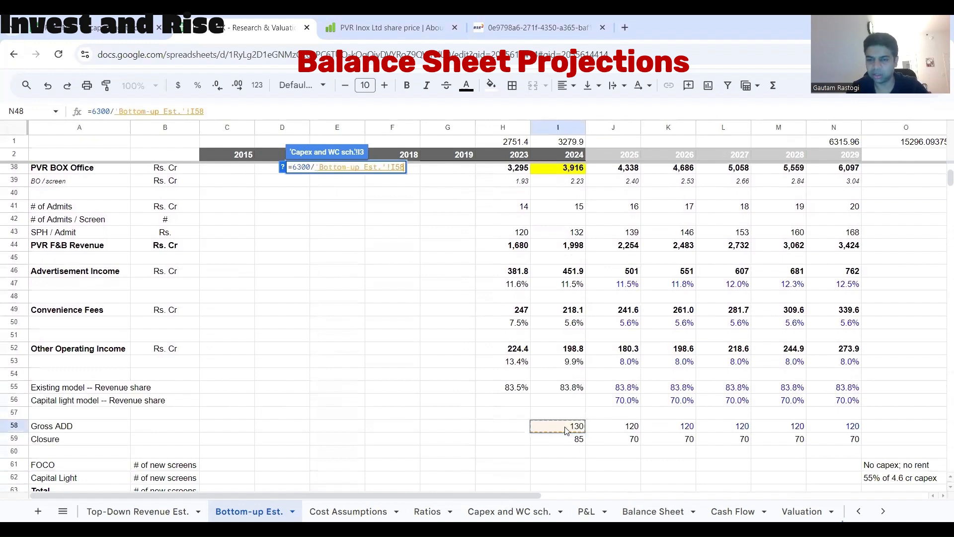
{"action": "scroll", "coordinate": [571, 427], "scroll_direction": "down", "scroll_amount": 1}
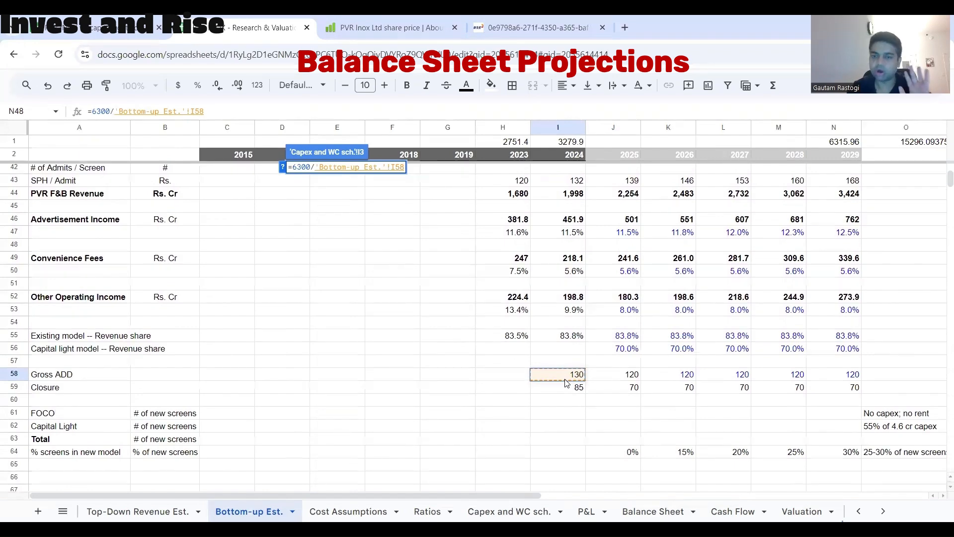
{"action": "key", "text": "Return"}
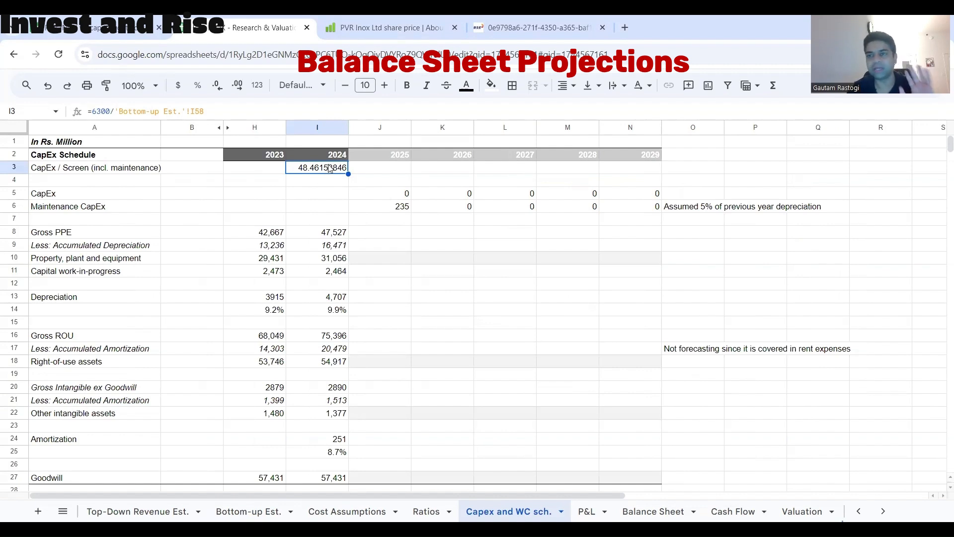
Step: Format the 2024 CapEx / Screen value to one decimal place
{"action": "left_click", "coordinate": [220, 90]}
{"action": "left_click", "coordinate": [221, 91]}
{"action": "left_click", "coordinate": [220, 91]}
{"action": "left_click", "coordinate": [221, 90]}
{"action": "left_click", "coordinate": [220, 91]}
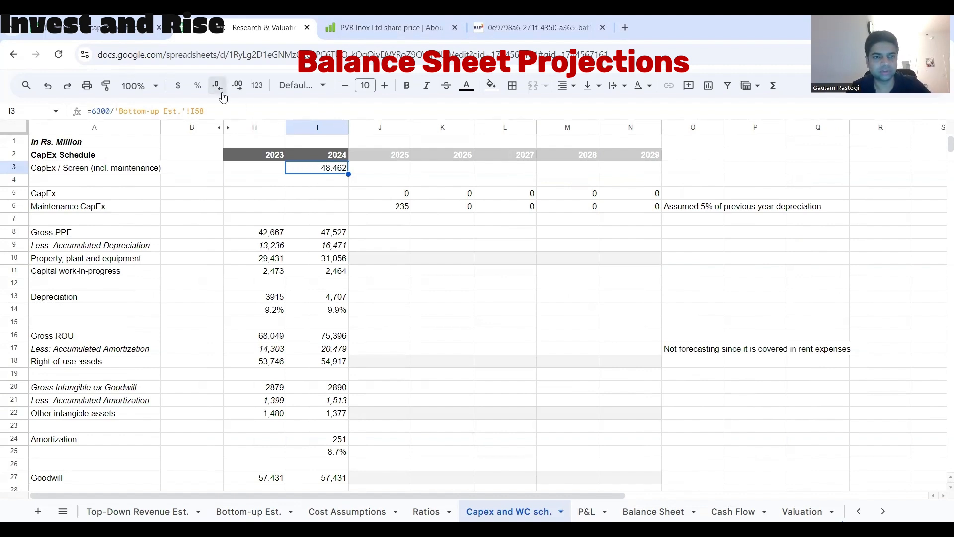
{"action": "left_click", "coordinate": [220, 90]}
{"action": "left_click", "coordinate": [220, 91]}
{"action": "left_click", "coordinate": [221, 90]}
{"action": "left_click", "coordinate": [238, 94]}
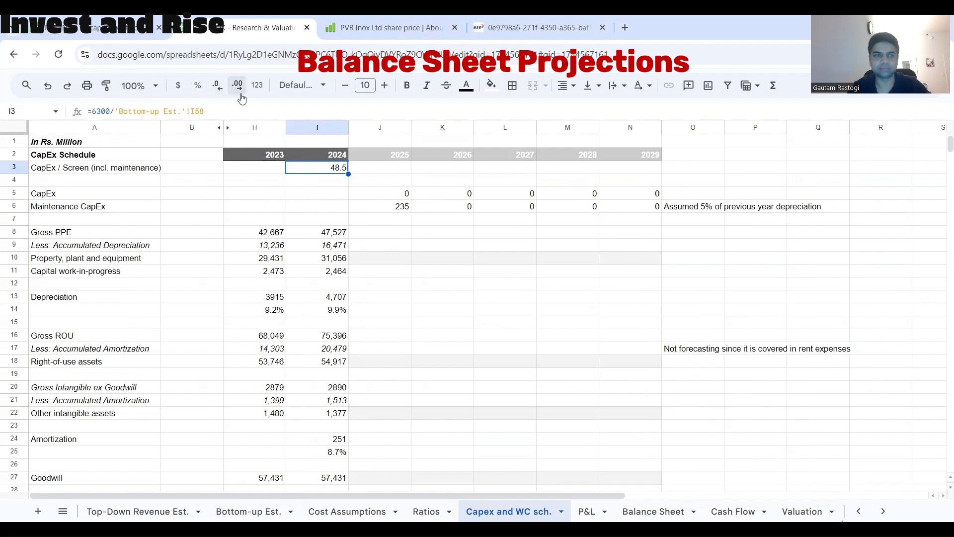
Step: Clear the existing CapEx formulas for 2025 to 2029 in J5:N5
{"action": "left_click", "coordinate": [385, 185]}
{"action": "left_click", "coordinate": [388, 194]}
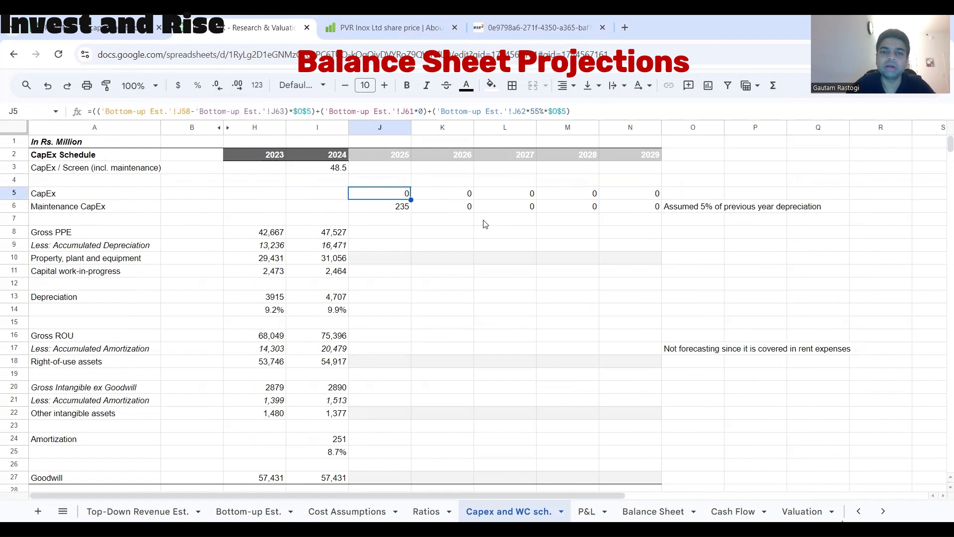
{"action": "key", "text": "Delete"}
{"action": "key", "text": "shift+Right"}
{"action": "key", "text": "shift+Right"}
{"action": "key", "text": "shift+Right"}
{"action": "key", "text": "shift+Right"}
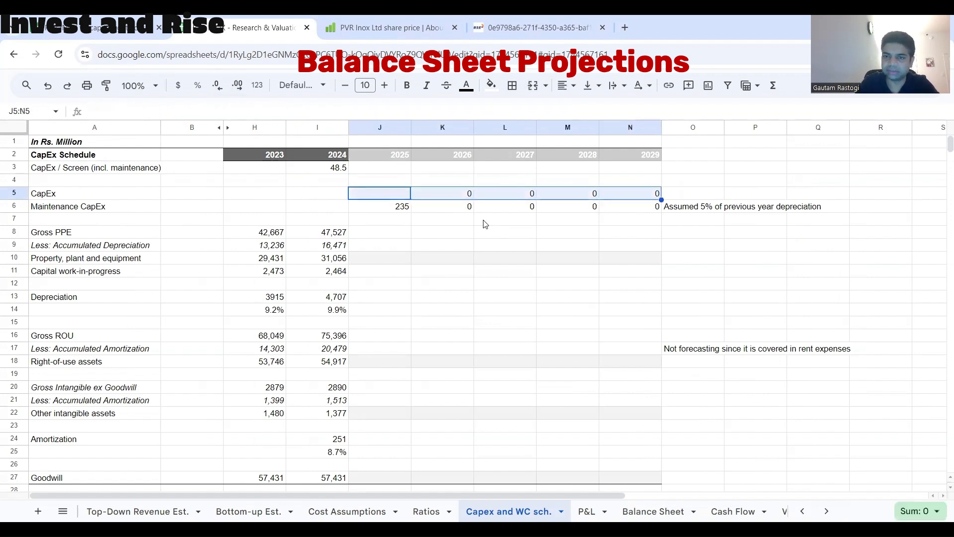
Step: Calculate 2025 CapEx in J5 as fixed 2024 CapEx / Screen times 2025 Gross ADD (=$I$3*'Bottom-up Est.'!J58) and fill it through 2029
{"action": "left_click", "coordinate": [383, 198]}
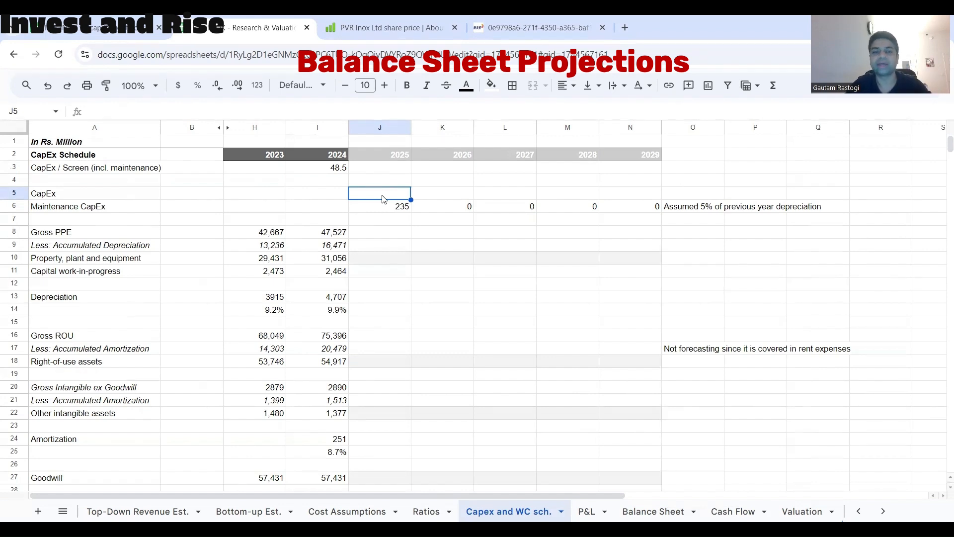
{"action": "type", "text": "="}
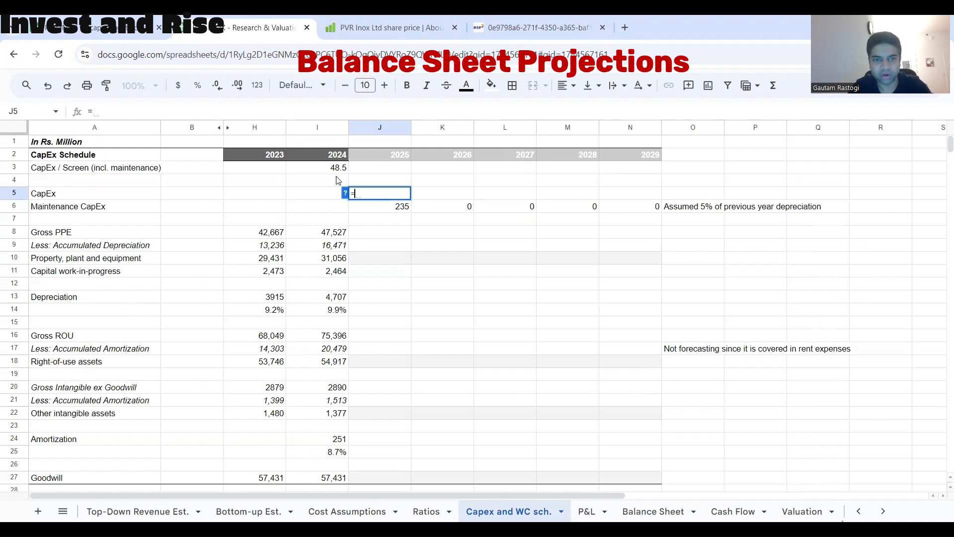
{"action": "left_click", "coordinate": [336, 171]}
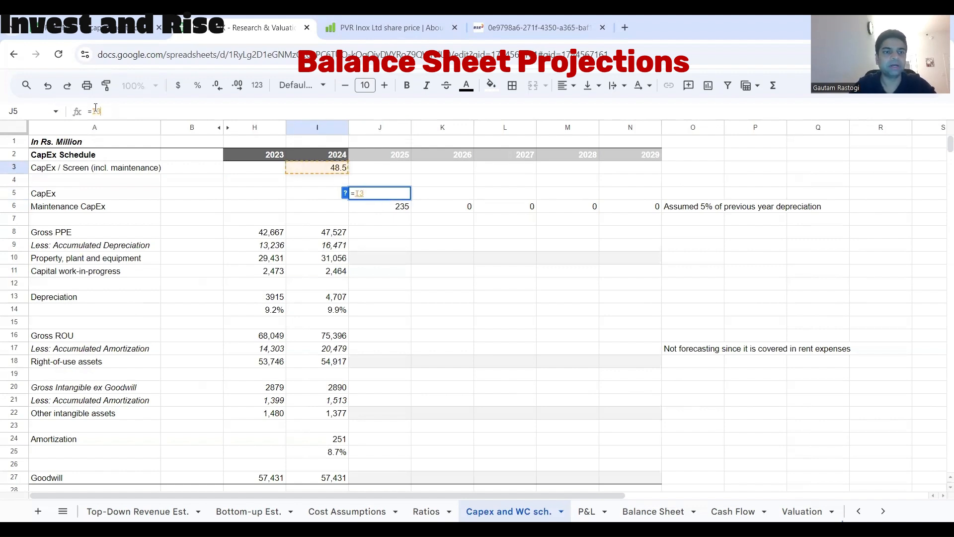
{"action": "key", "text": "F4"}
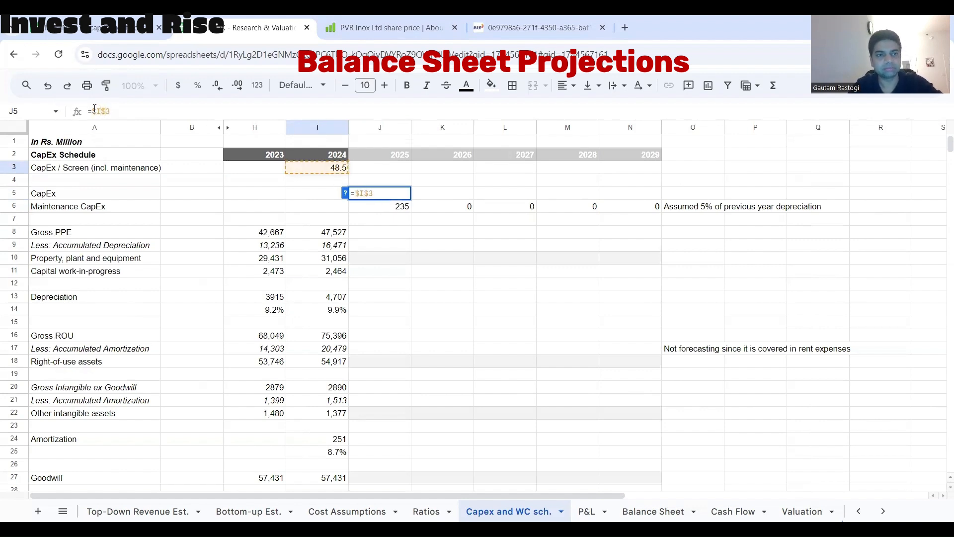
{"action": "type", "text": "*"}
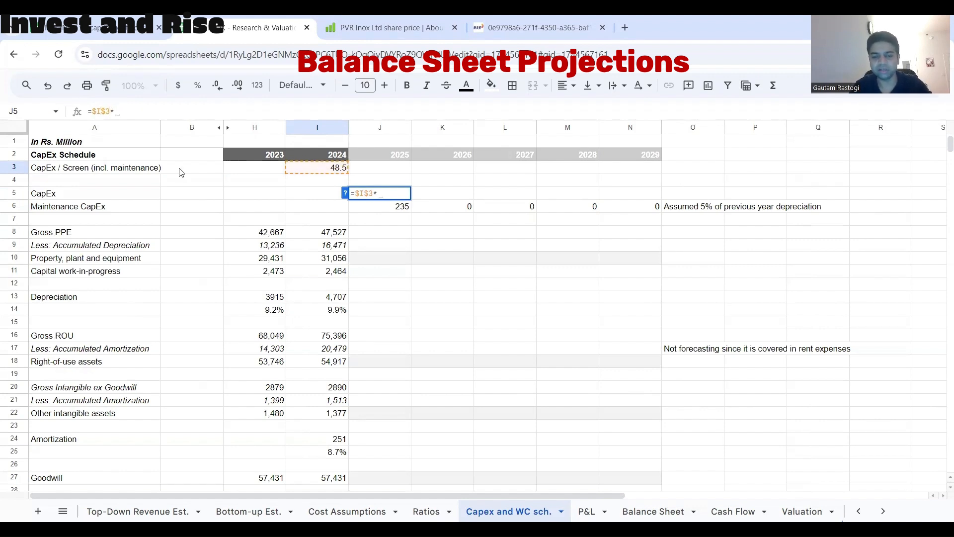
{"action": "left_click", "coordinate": [247, 511]}
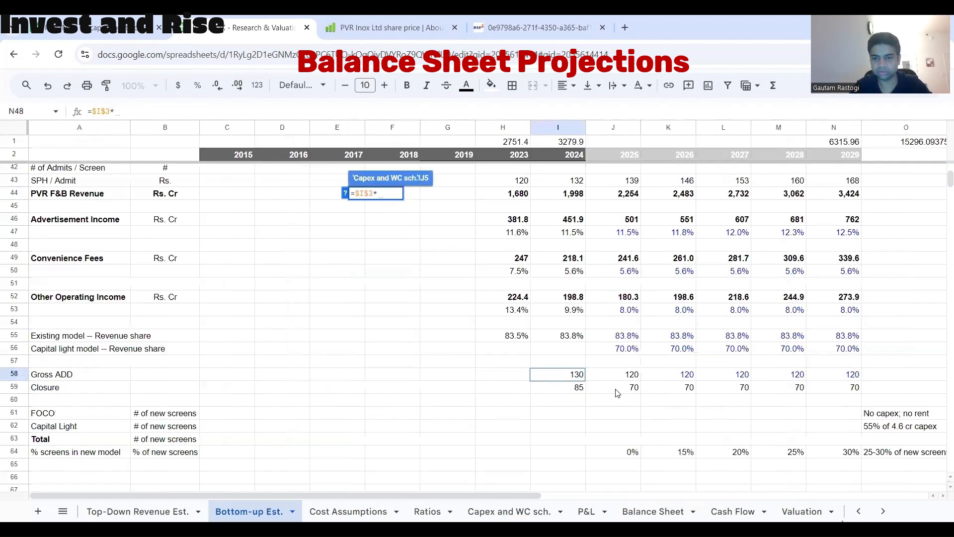
{"action": "left_click", "coordinate": [625, 378]}
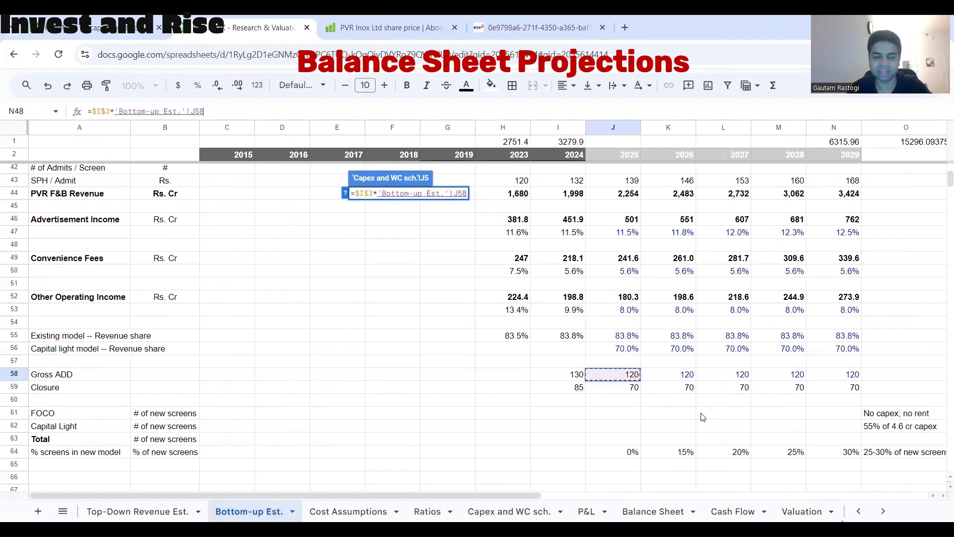
{"action": "key", "text": "Return"}
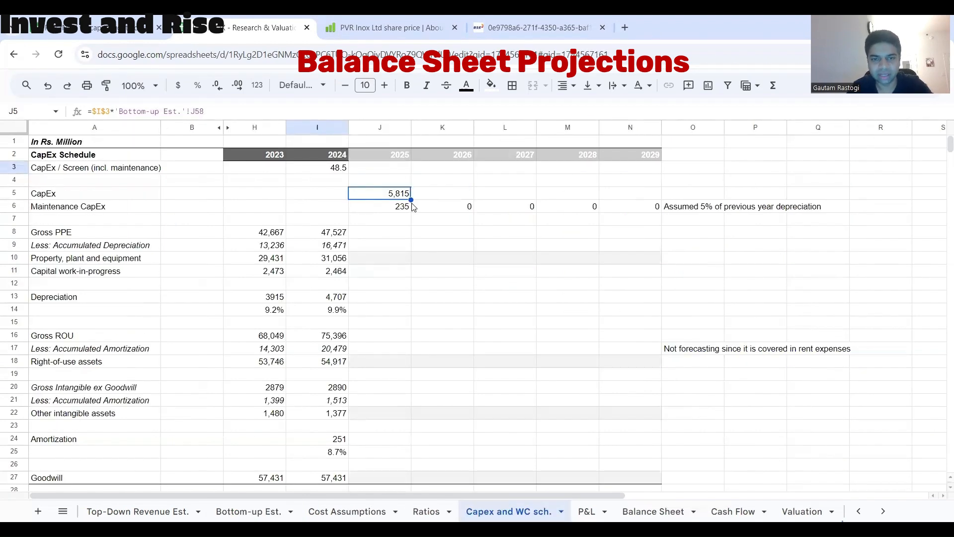
{"action": "left_click_drag", "start_coordinate": [410, 198], "coordinate": [630, 210]}
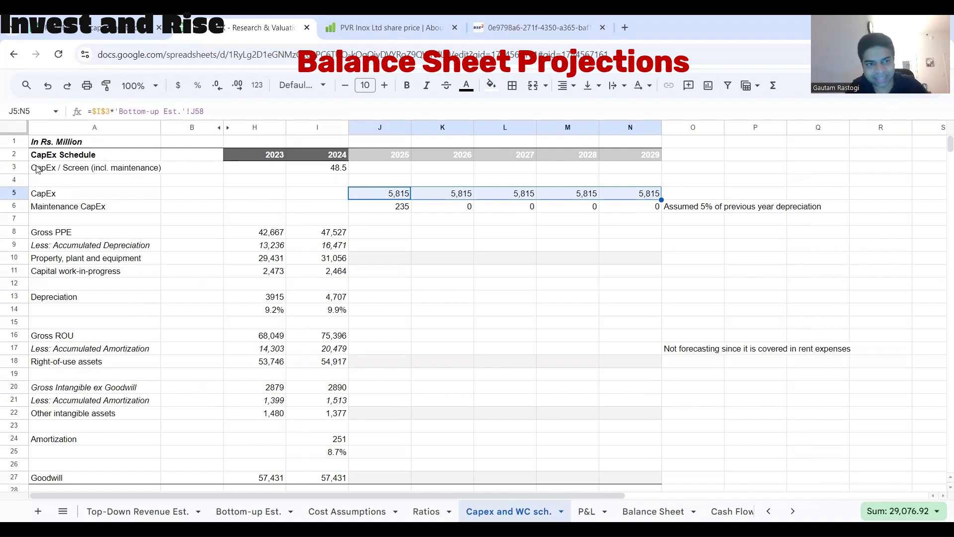
Step: Review the CapEx / Screen and Maintenance CapEx rows, including the 2025 maintenance formula in J6
{"action": "left_click", "coordinate": [19, 169]}
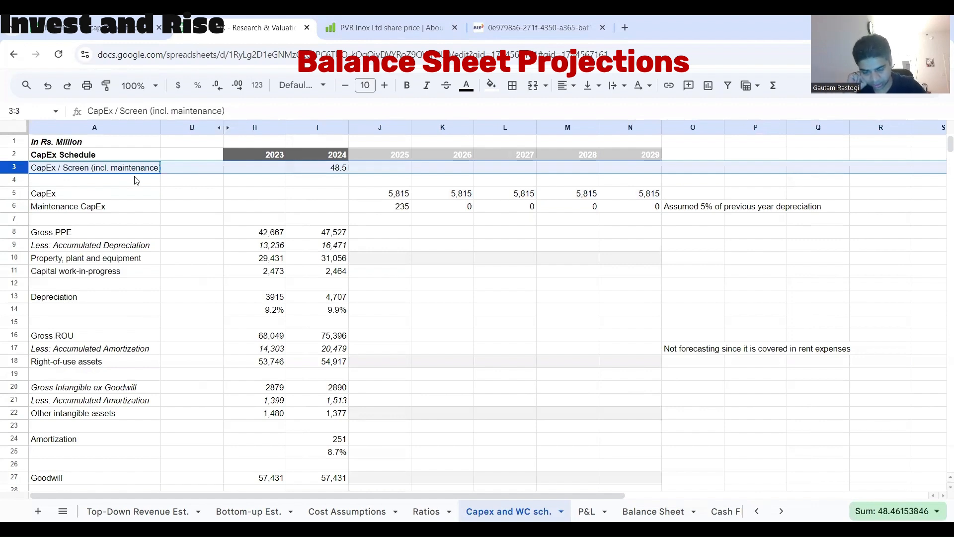
{"action": "left_click", "coordinate": [18, 205]}
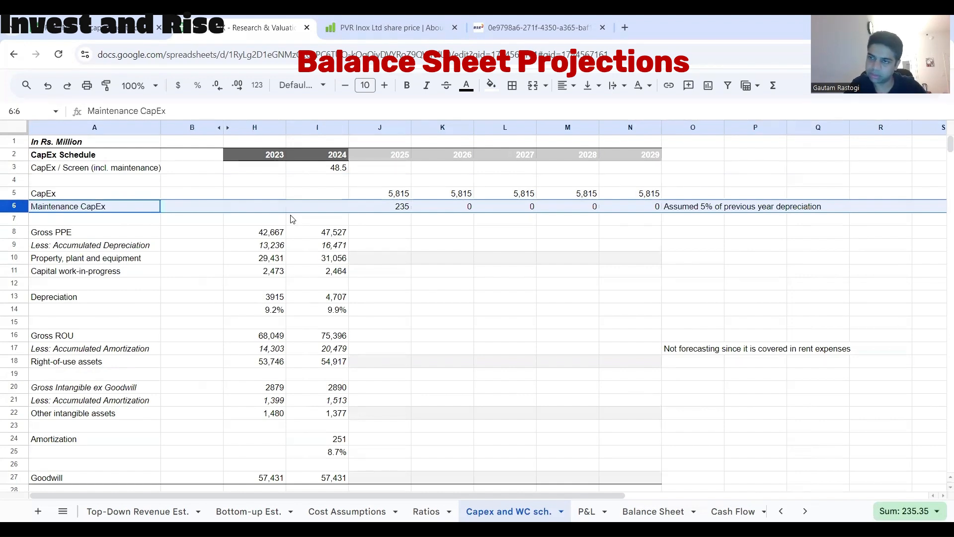
{"action": "left_click", "coordinate": [392, 208]}
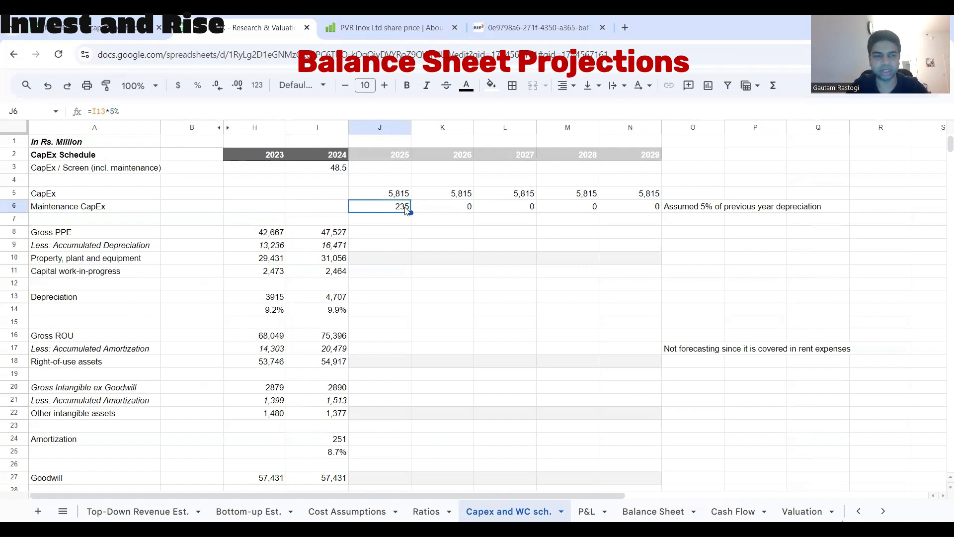
{"action": "double_click", "coordinate": [405, 212]}
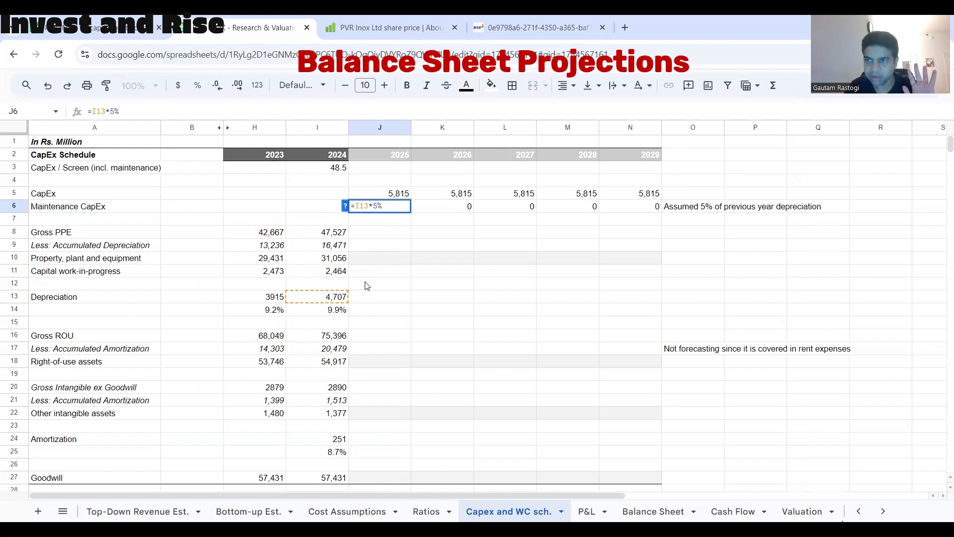
{"action": "key", "text": "ctrl+Return"}
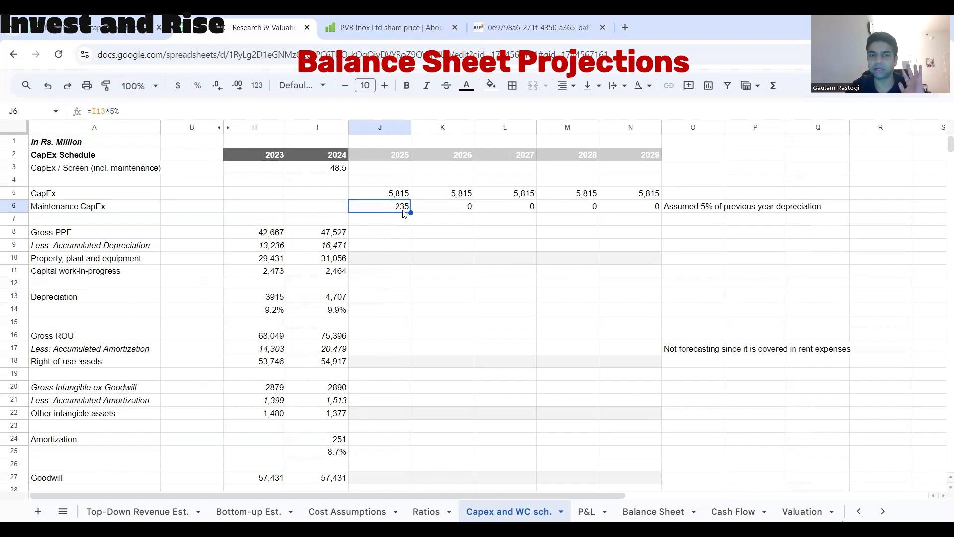
{"action": "left_click", "coordinate": [423, 212]}
{"action": "left_click", "coordinate": [389, 210]}
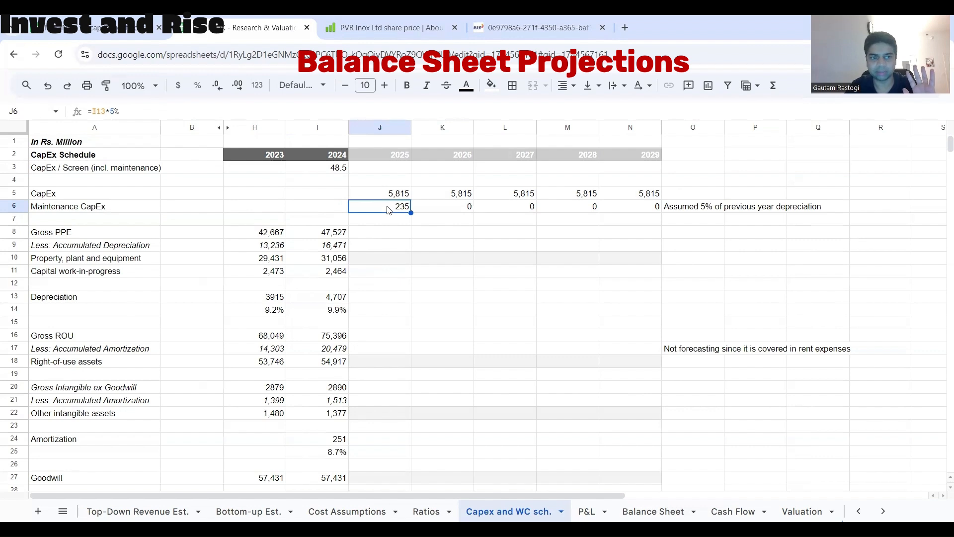
{"action": "left_click_drag", "start_coordinate": [138, 205], "coordinate": [656, 209]}
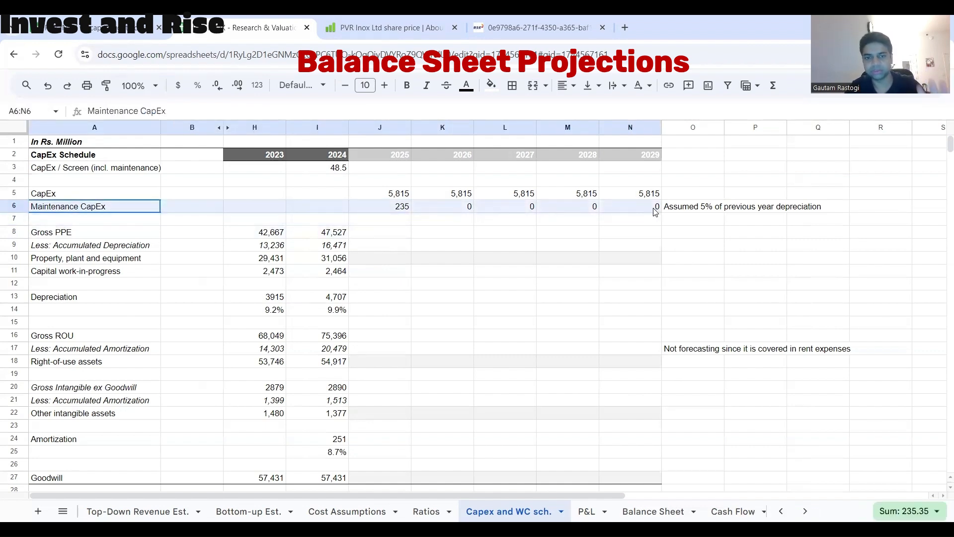
Step: Compare the 2024 Gross PPE block with the Property, plant and equipment row on the Balance Sheet, and return to the CapEx schedule
{"action": "left_click", "coordinate": [300, 245]}
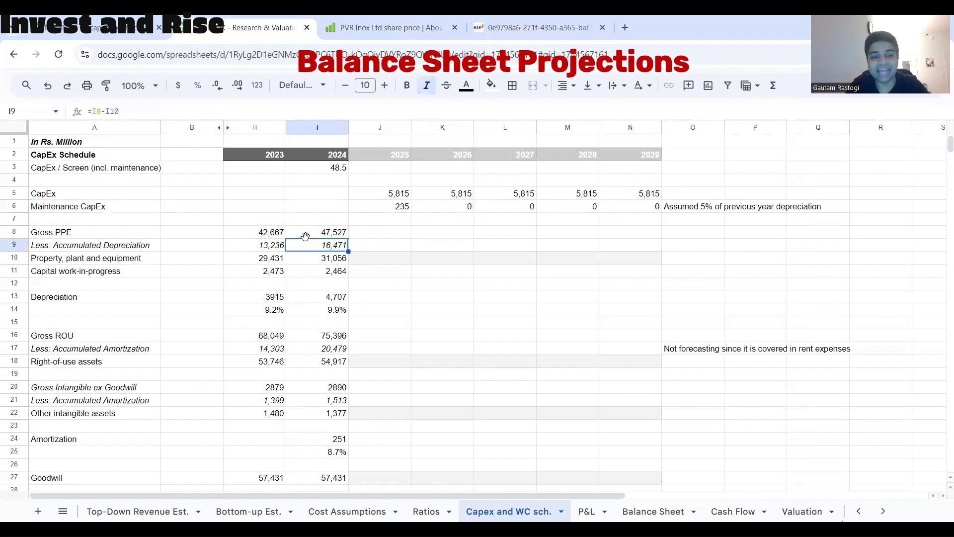
{"action": "left_click", "coordinate": [308, 234]}
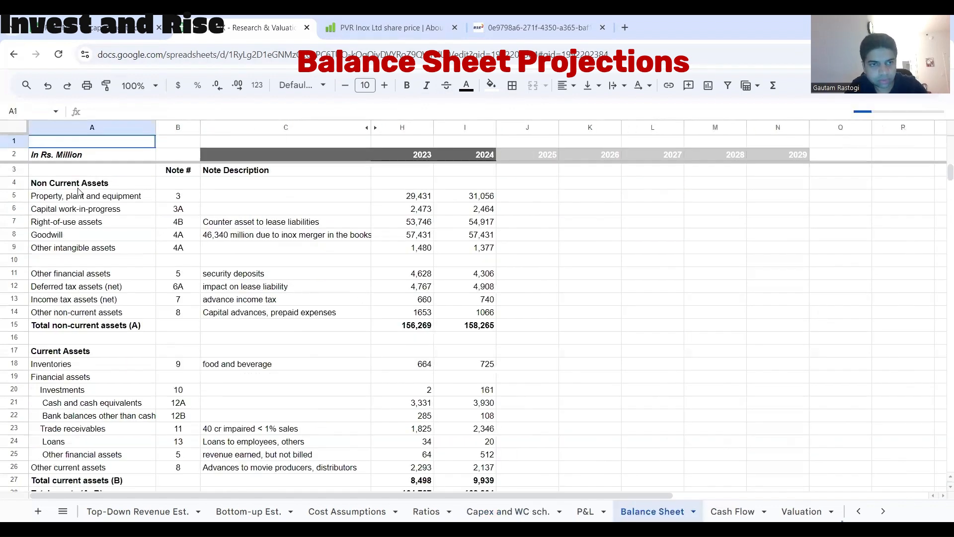
{"action": "left_click_drag", "start_coordinate": [79, 192], "coordinate": [806, 195]}
{"action": "left_click", "coordinate": [256, 199]}
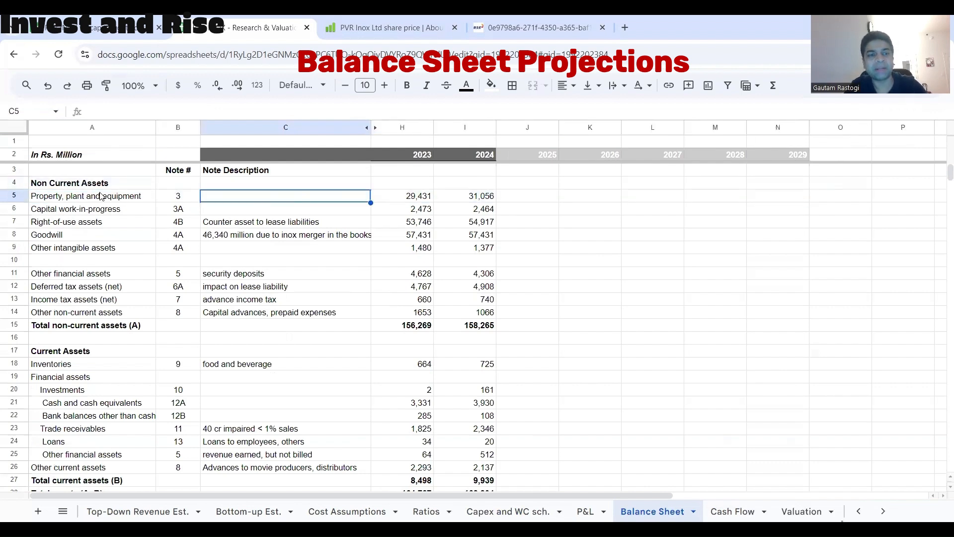
{"action": "left_click_drag", "start_coordinate": [102, 195], "coordinate": [766, 196]}
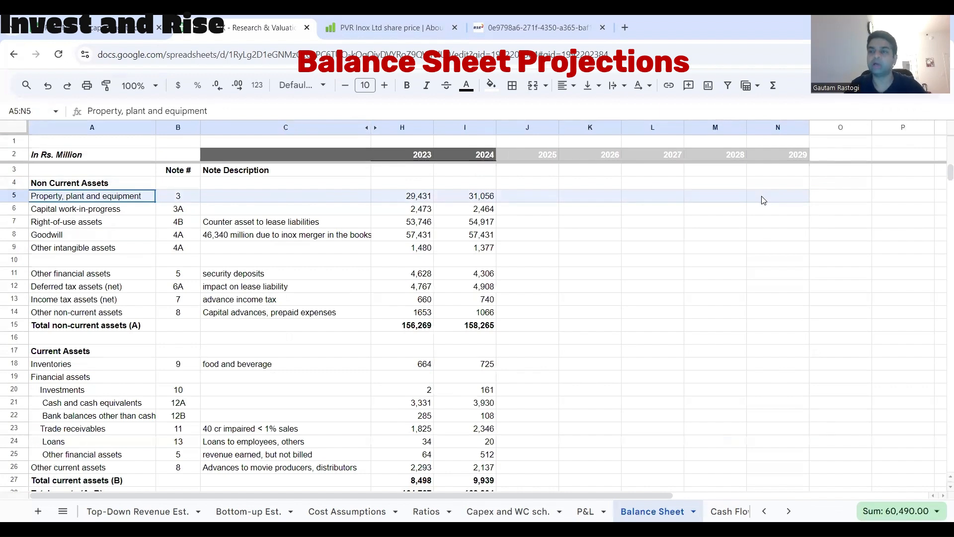
{"action": "left_click_drag", "start_coordinate": [763, 200], "coordinate": [763, 201]}
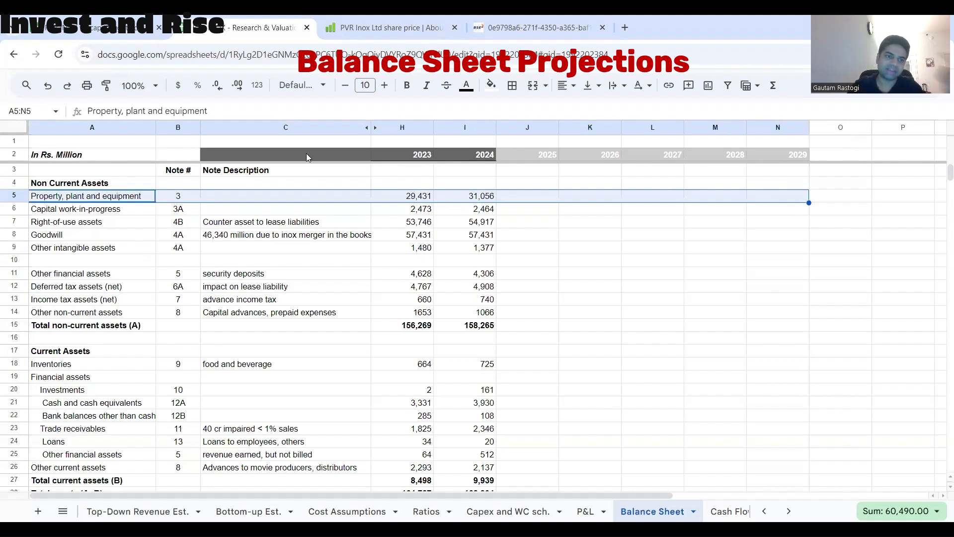
{"action": "left_click_drag", "start_coordinate": [142, 195], "coordinate": [771, 196]}
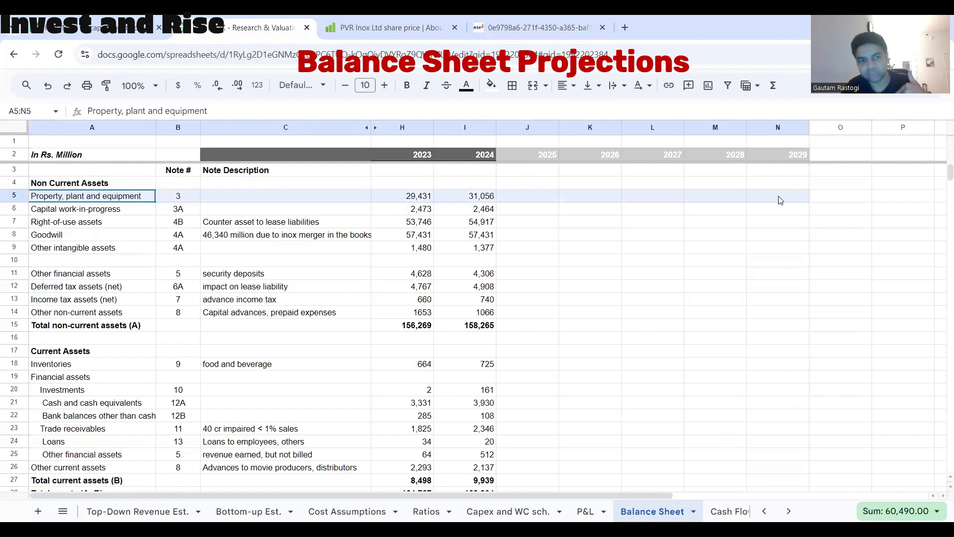
{"action": "left_click_drag", "start_coordinate": [779, 201], "coordinate": [786, 201]}
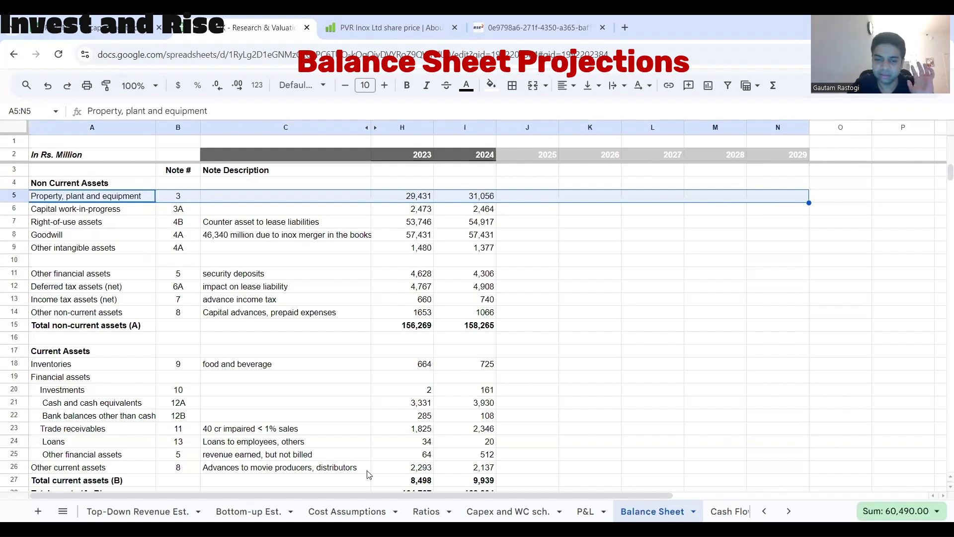
{"action": "left_click", "coordinate": [508, 511]}
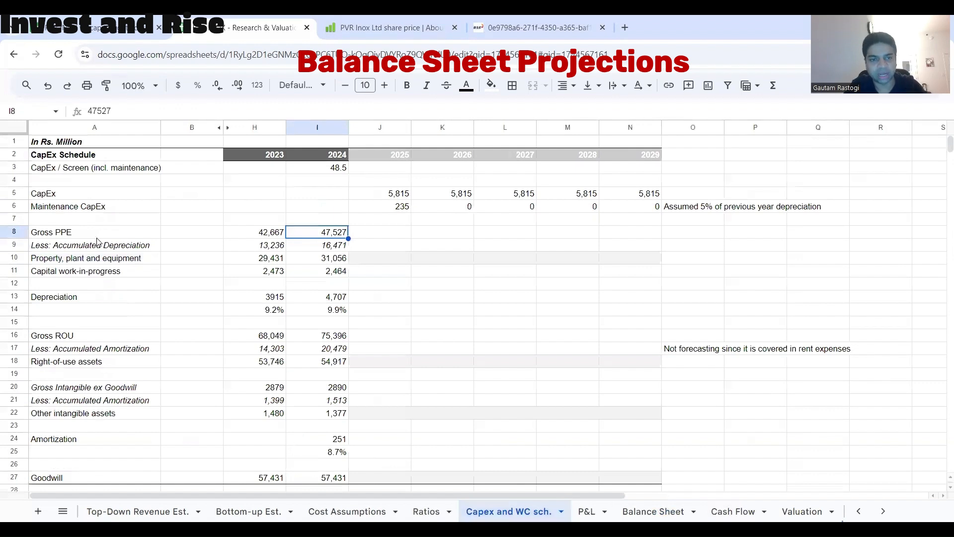
Step: Enter the 2025 Gross PPE formula =I8+J5+J6+I11 in J8, adding CapEx, maintenance CapEx and prior-year capital work-in-progress
{"action": "left_click_drag", "start_coordinate": [96, 234], "coordinate": [332, 236]}
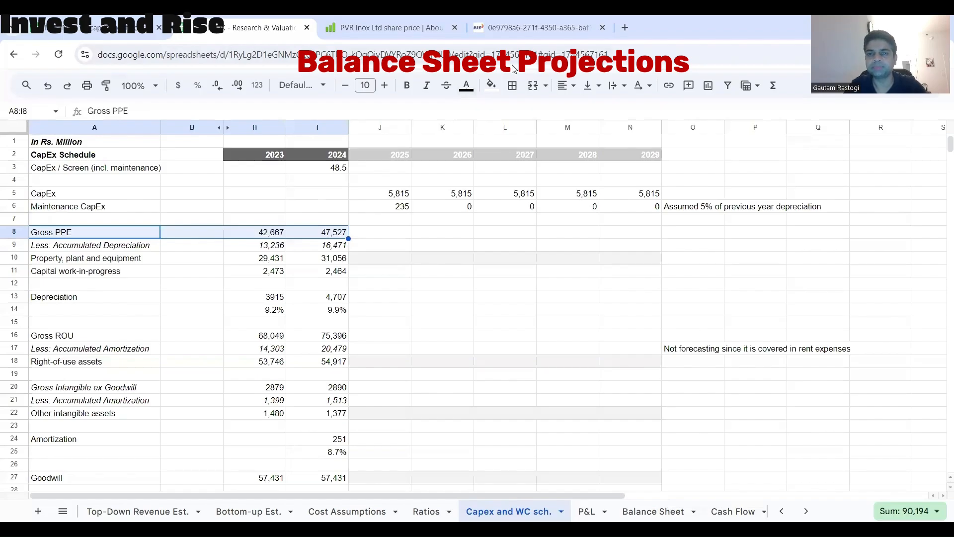
{"action": "left_click", "coordinate": [382, 232]}
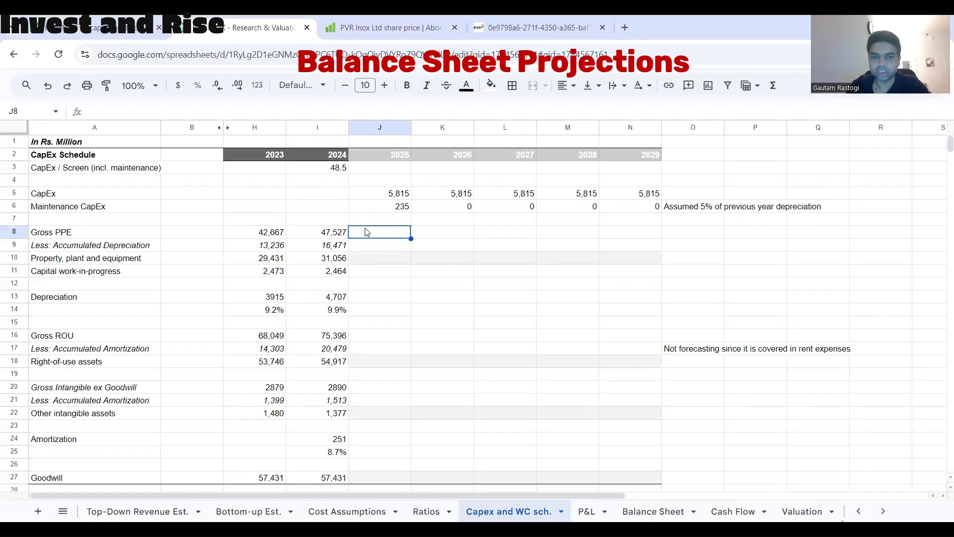
{"action": "type", "text": "="}
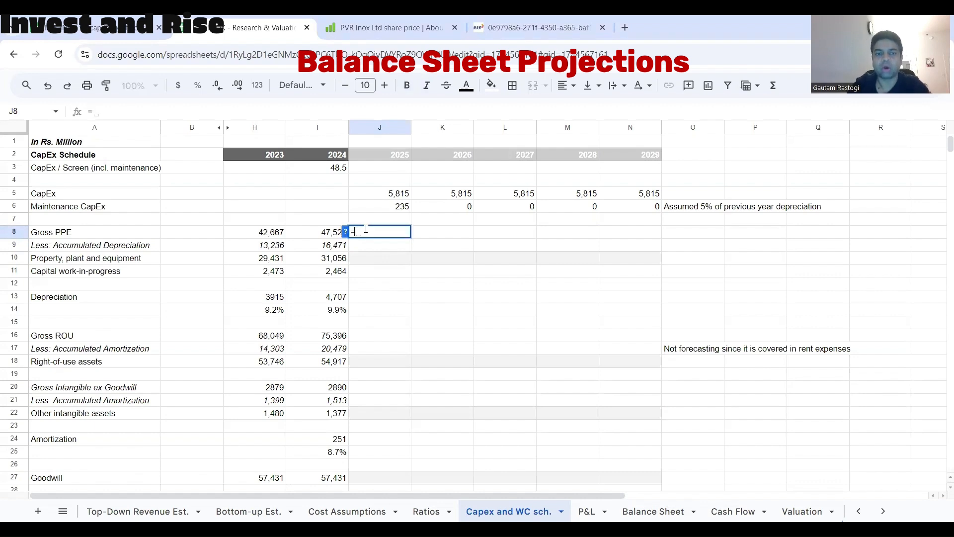
{"action": "left_click", "coordinate": [328, 235]}
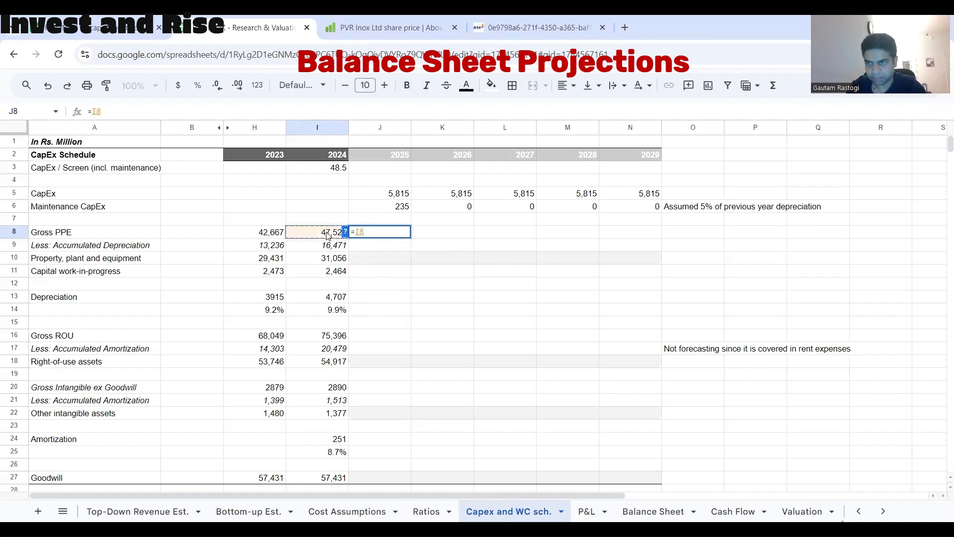
{"action": "type", "text": "+"}
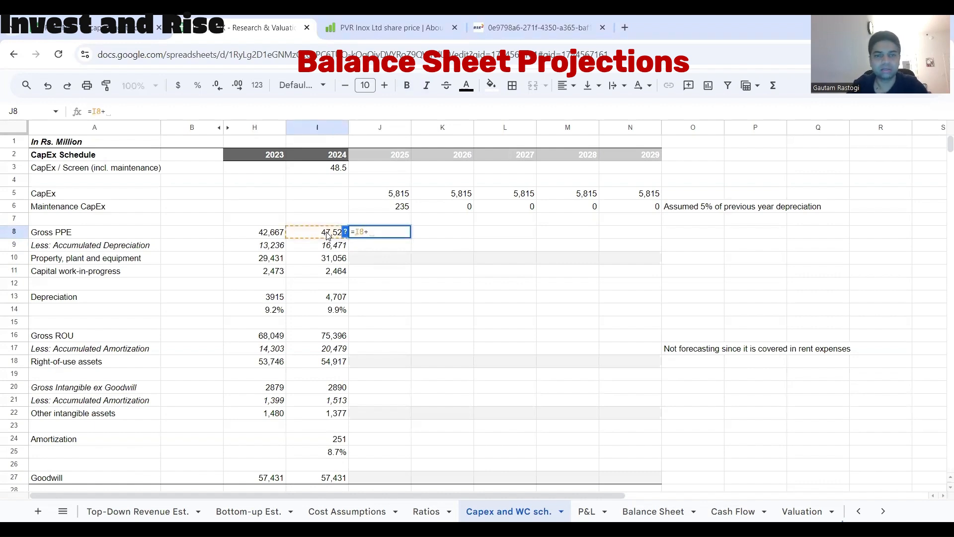
{"action": "left_click", "coordinate": [394, 196]}
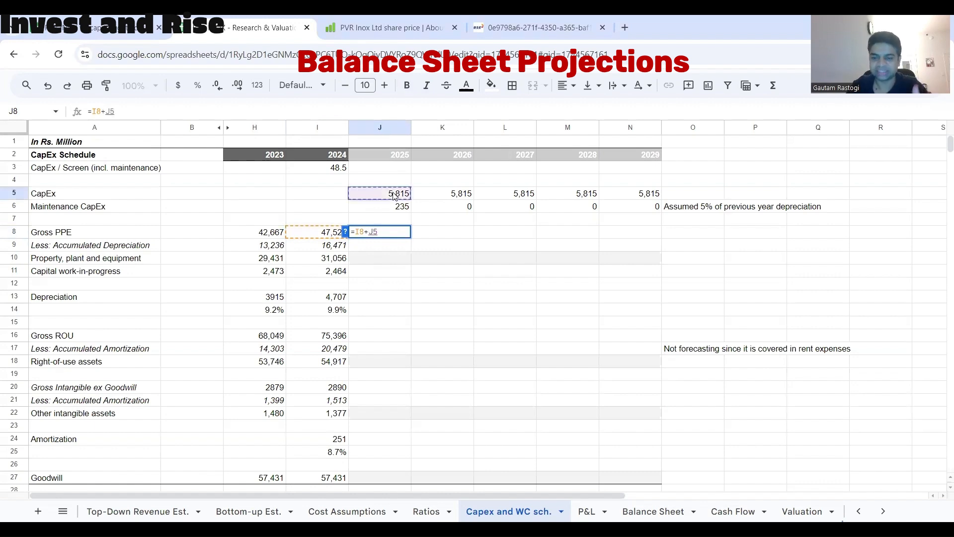
{"action": "type", "text": "+"}
{"action": "left_click", "coordinate": [401, 212]}
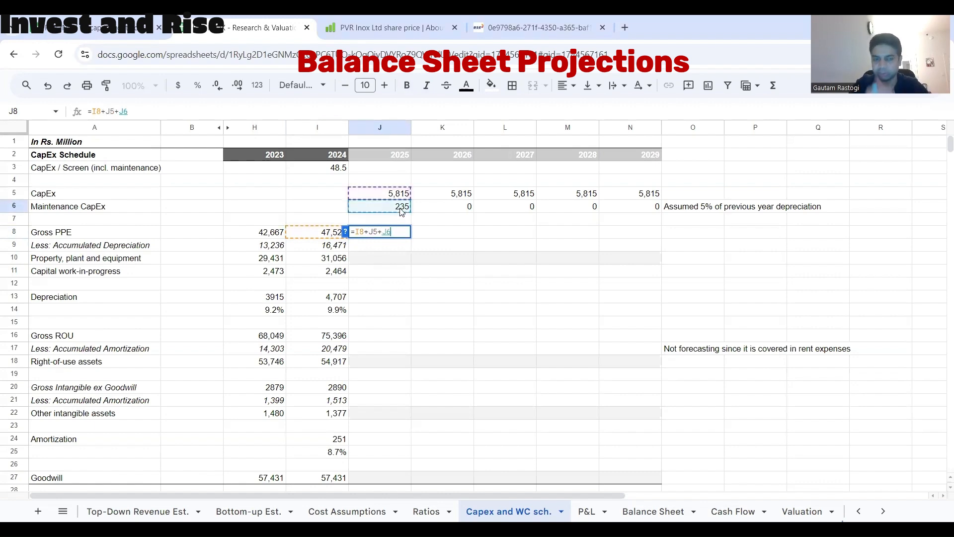
{"action": "type", "text": "+"}
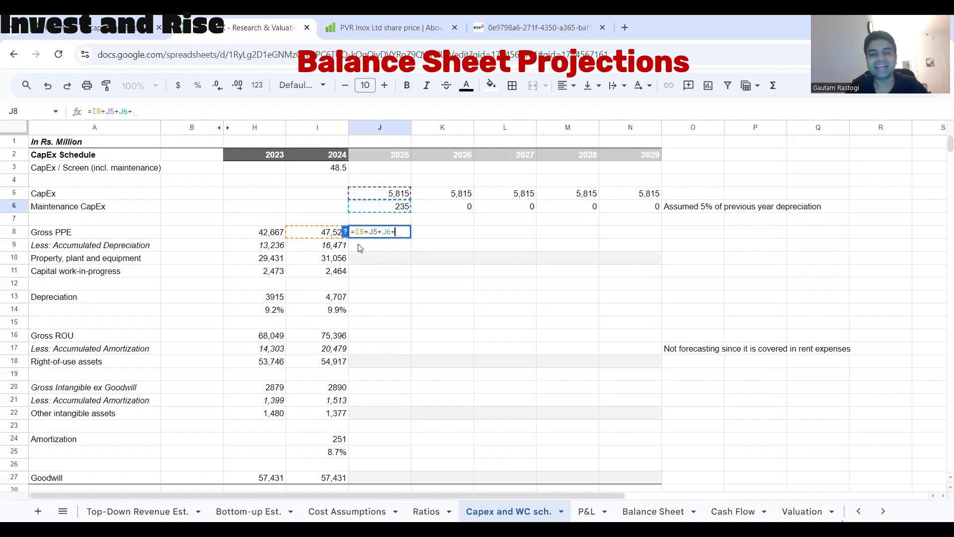
{"action": "left_click", "coordinate": [337, 272]}
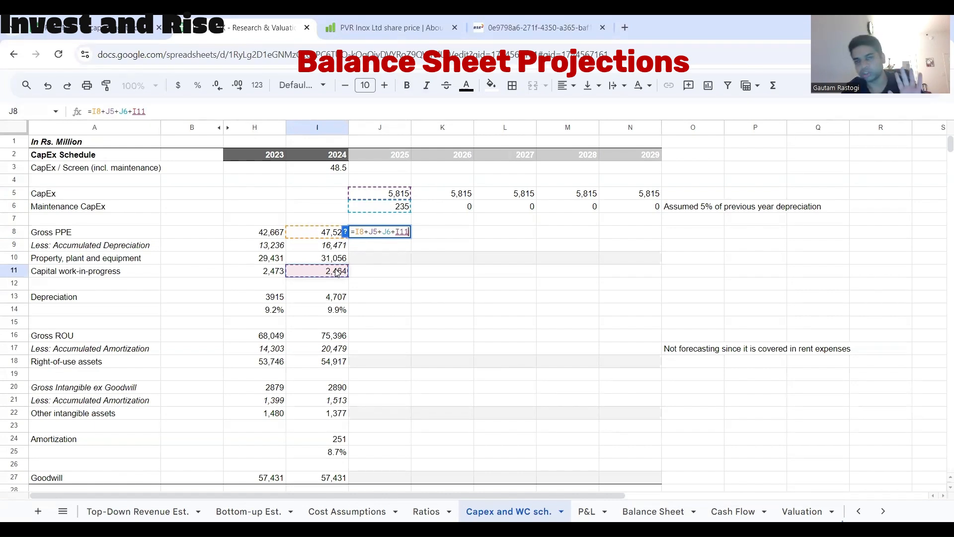
{"action": "key", "text": "Return"}
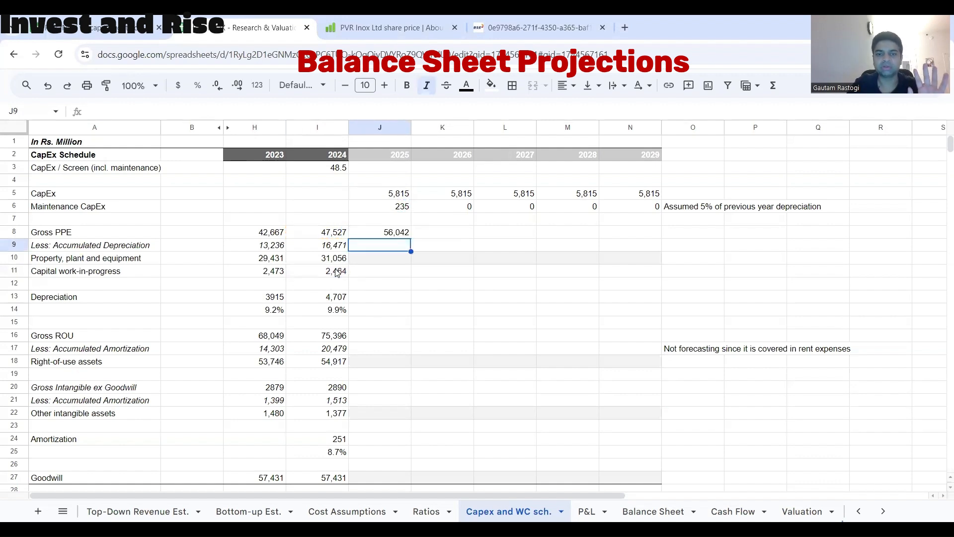
Step: Fill the 2025 Gross PPE formula across to 2029 and check the references in the last cell
{"action": "key", "text": "Up"}
{"action": "double_click", "coordinate": [403, 234]}
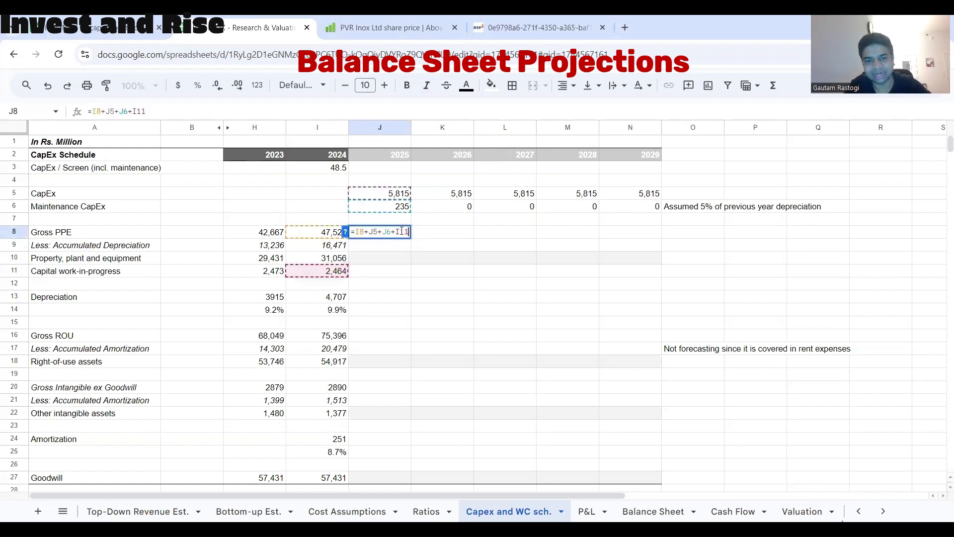
{"action": "key", "text": "Escape"}
{"action": "left_click_drag", "start_coordinate": [411, 239], "coordinate": [637, 235]}
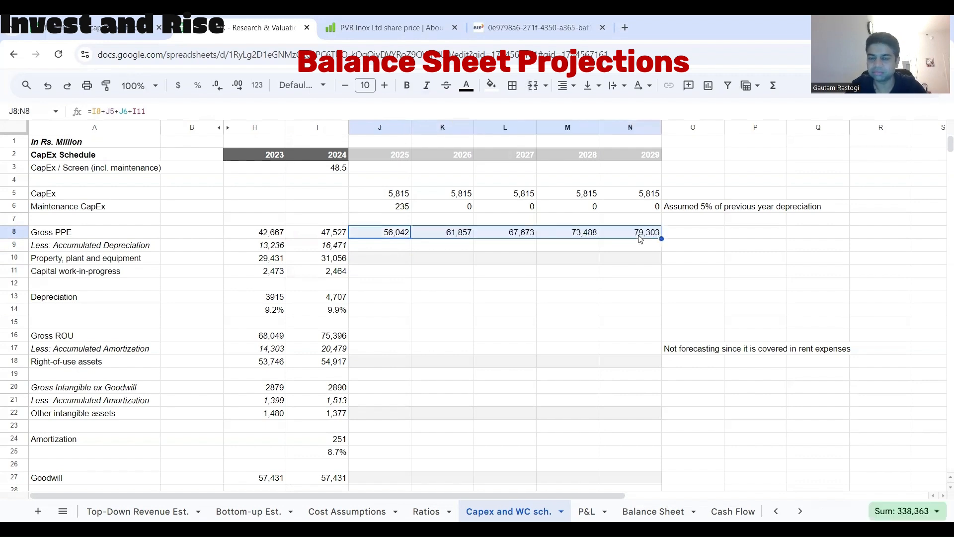
{"action": "left_click", "coordinate": [639, 237]}
{"action": "double_click", "coordinate": [639, 237]}
{"action": "key", "text": "Escape"}
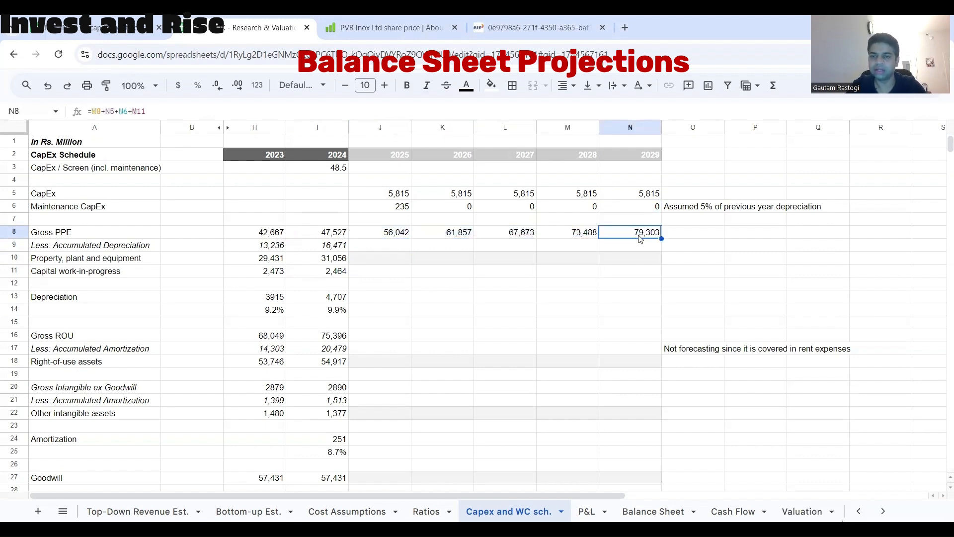
Step: Inspect the formulas behind the 2024 accumulated depreciation and the 2024 depreciation percentage
{"action": "left_click", "coordinate": [386, 247]}
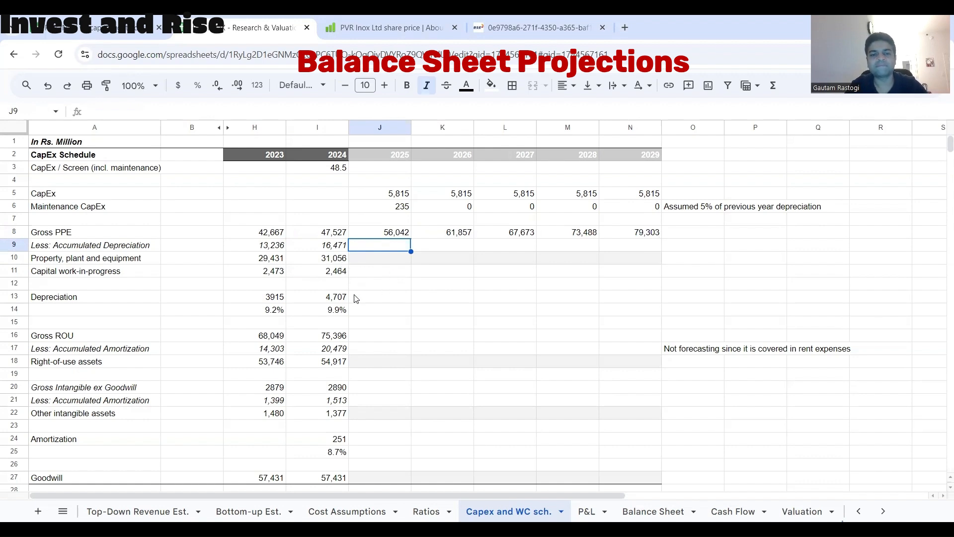
{"action": "left_click", "coordinate": [341, 243]}
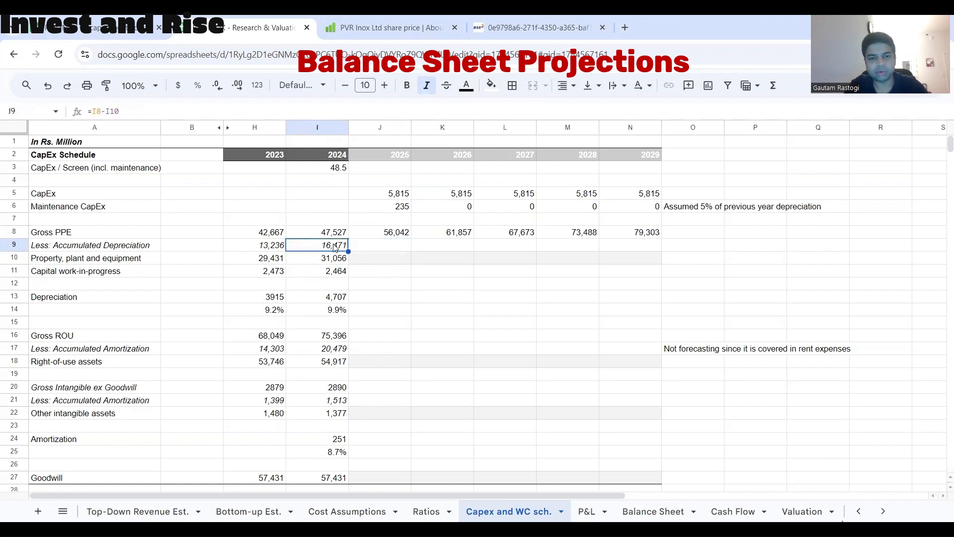
{"action": "double_click", "coordinate": [343, 243]}
{"action": "key", "text": "Escape"}
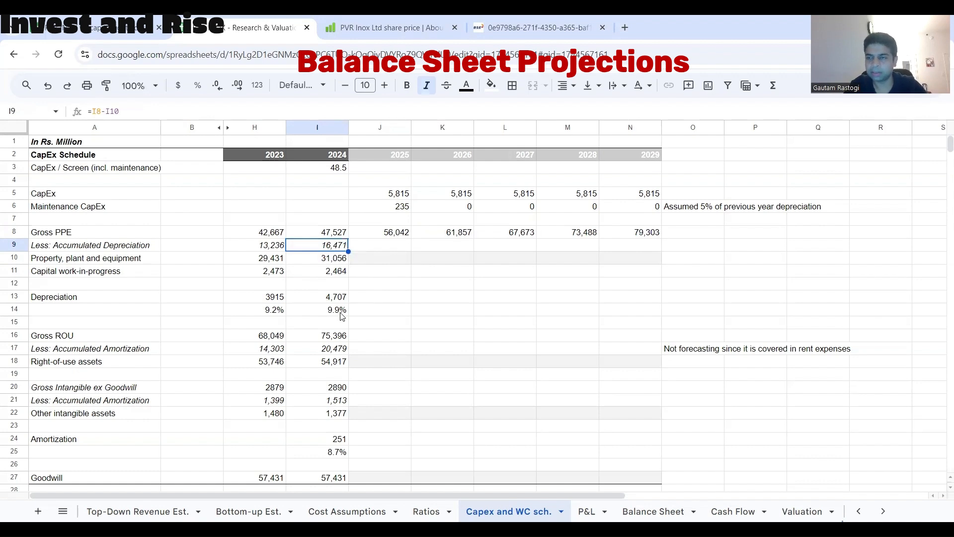
{"action": "left_click", "coordinate": [367, 311]}
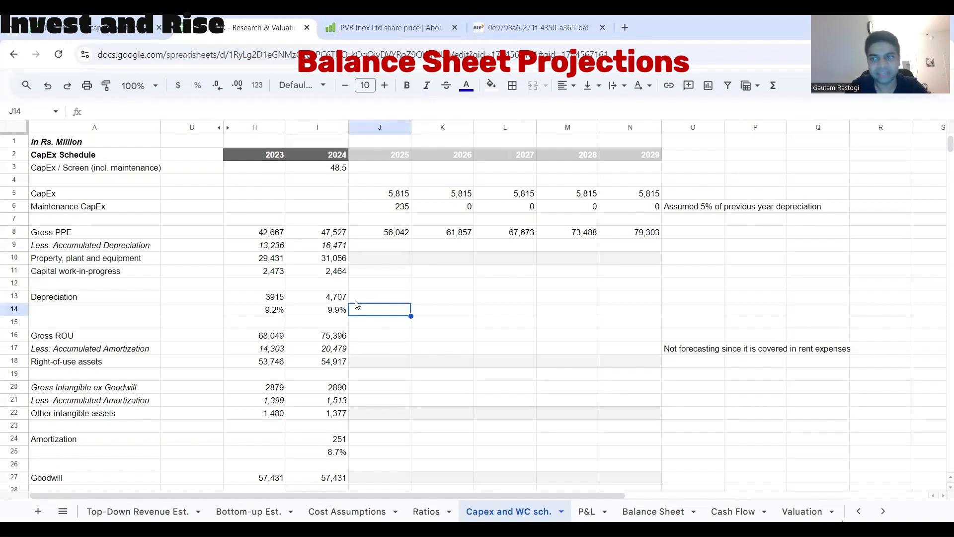
{"action": "double_click", "coordinate": [340, 308]}
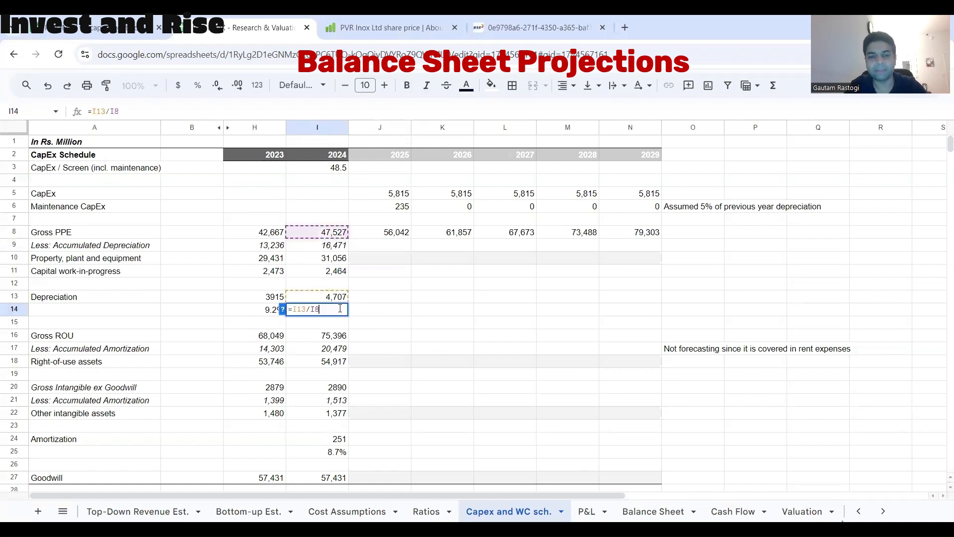
{"action": "key", "text": "Escape"}
Step: Clear the 2024 and 2023 depreciation percentages in I14 and H14
{"action": "right_click", "coordinate": [328, 311]}
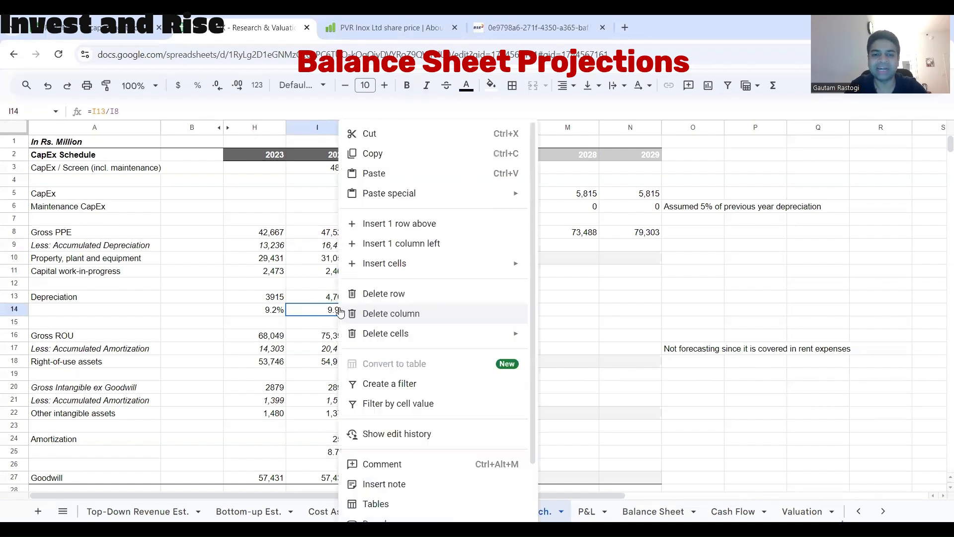
{"action": "key", "text": "Escape"}
{"action": "key", "text": "Delete"}
{"action": "key", "text": "Left"}
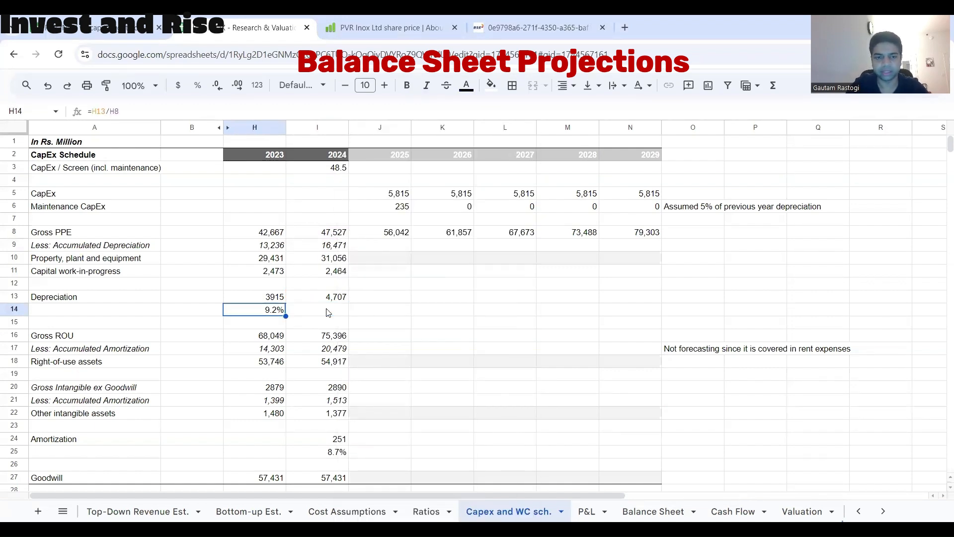
{"action": "key", "text": "Delete"}
Step: Calculate 2024 depreciation as a share of Gross PPE with =I13/I8 in I14 and copy the formula to 2023
{"action": "key", "text": "Right"}
{"action": "type", "text": "="}
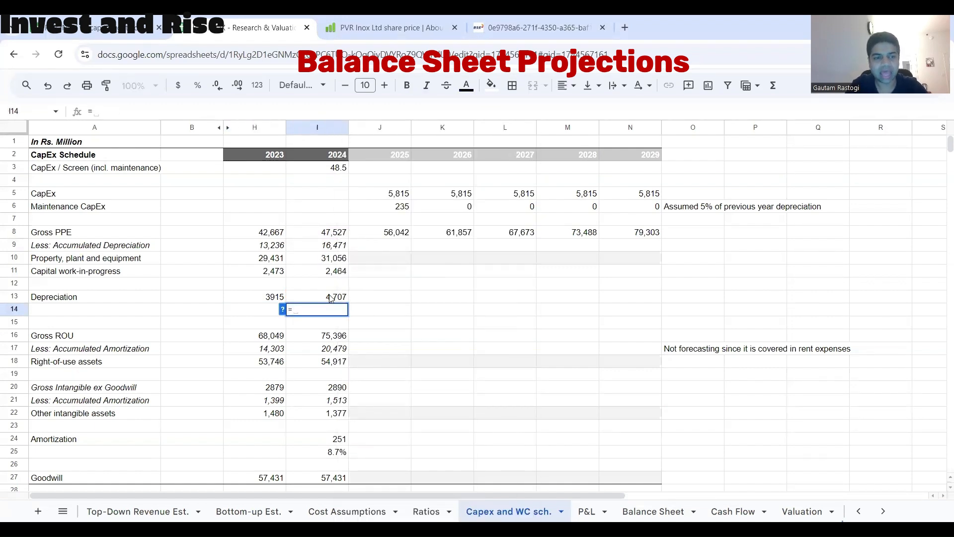
{"action": "left_click", "coordinate": [334, 297]}
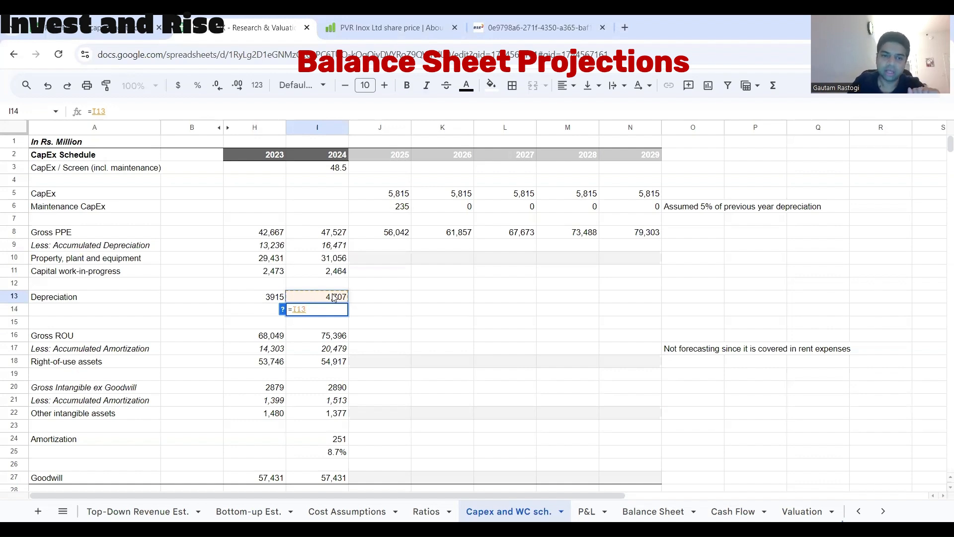
{"action": "type", "text": "/"}
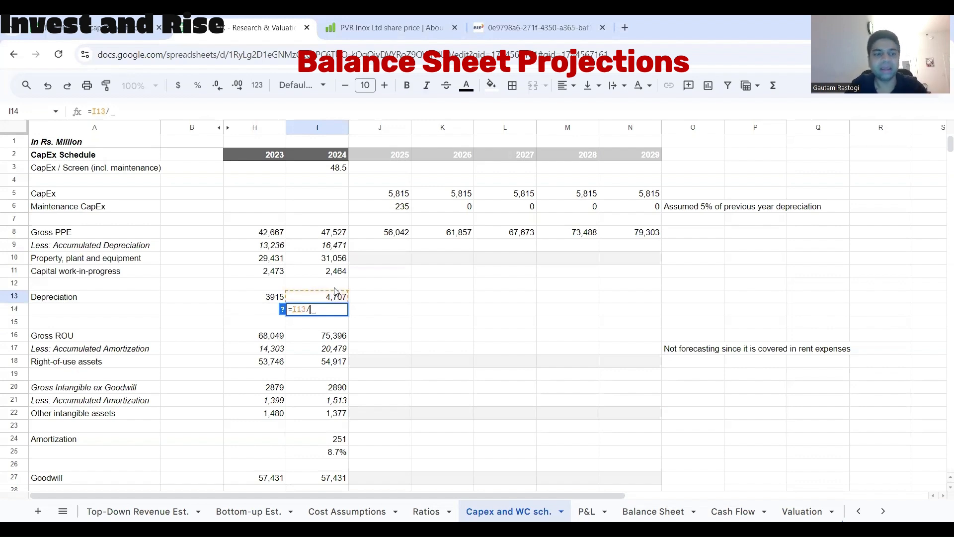
{"action": "left_click", "coordinate": [330, 233]}
{"action": "key", "text": "Return"}
{"action": "key", "text": "Up"}
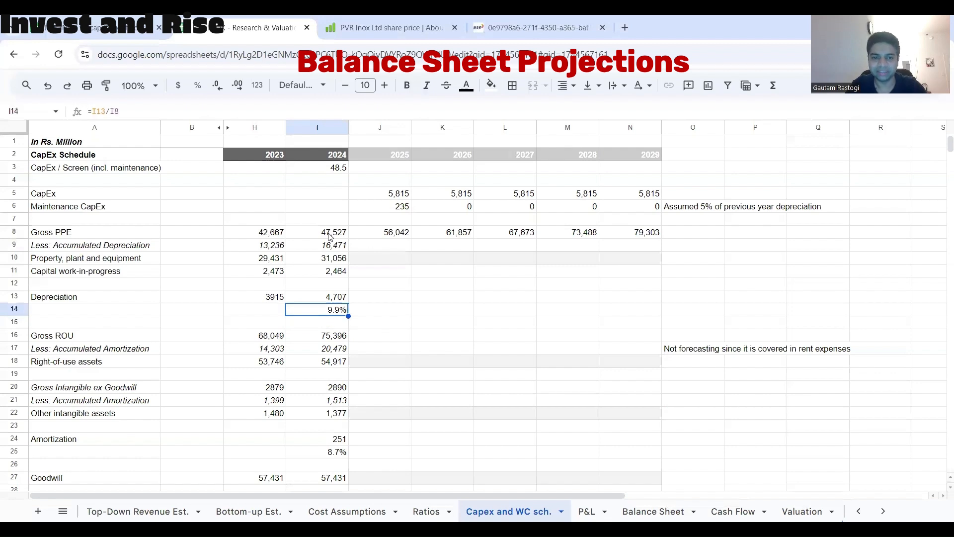
{"action": "key", "text": "ctrl+c"}
{"action": "key", "text": "Left"}
{"action": "key", "text": "ctrl+v"}
Step: Link the 2025 depreciation percentage in J14 to the 2024 rate in I14 and fill it across to 2029
{"action": "key", "text": "Right"}
{"action": "key", "text": "Right"}
{"action": "key", "text": "Right"}
{"action": "key", "text": "Left"}
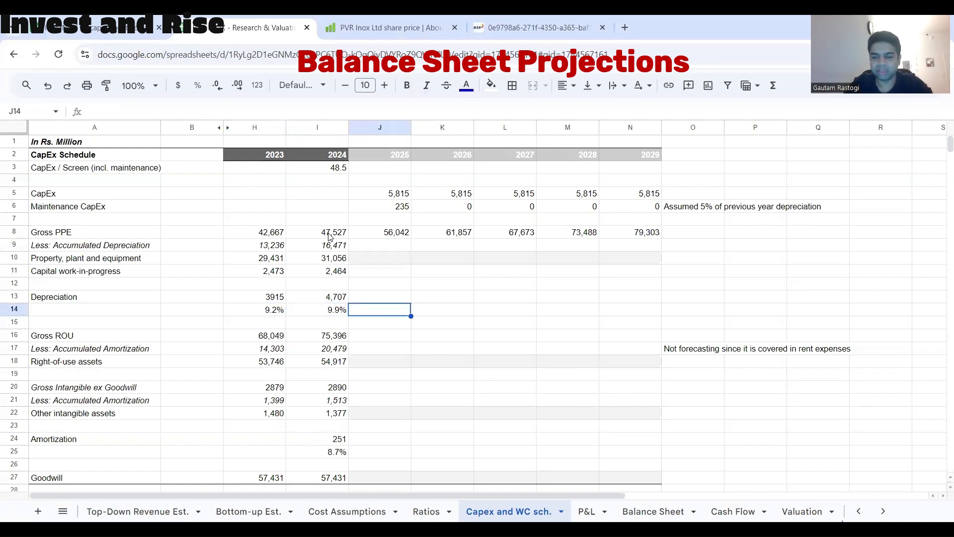
{"action": "type", "text": "="}
{"action": "left_click", "coordinate": [327, 310]}
{"action": "key", "text": "Return"}
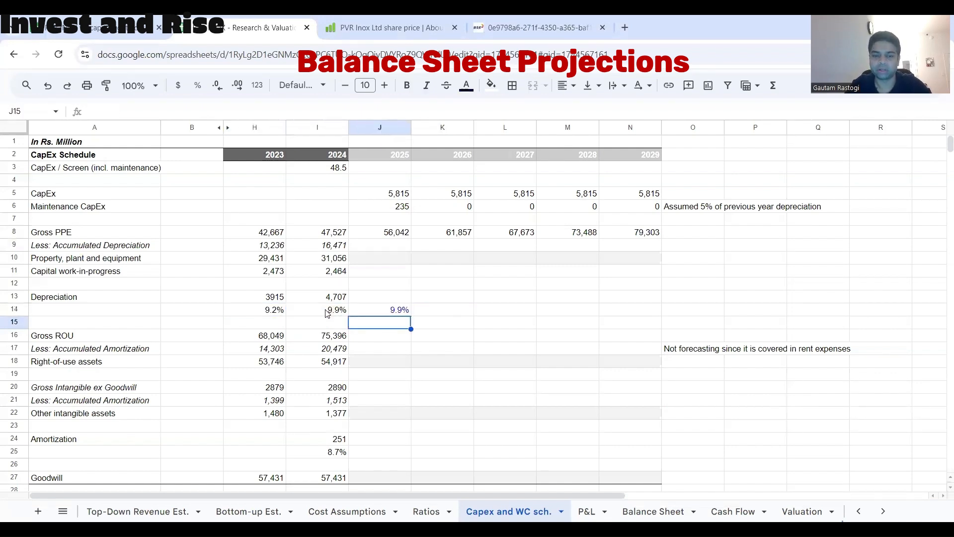
{"action": "key", "text": "Up"}
{"action": "left_click_drag", "start_coordinate": [411, 315], "coordinate": [641, 316]}
Step: Project 2025 depreciation in J13 as =J14*J8 and fill the formula across to 2029
{"action": "left_click", "coordinate": [388, 300]}
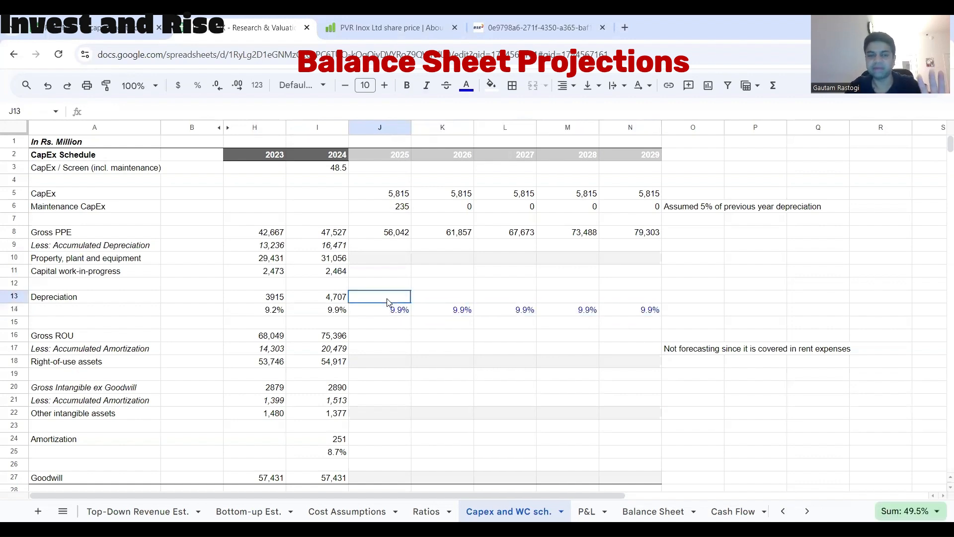
{"action": "type", "text": "="}
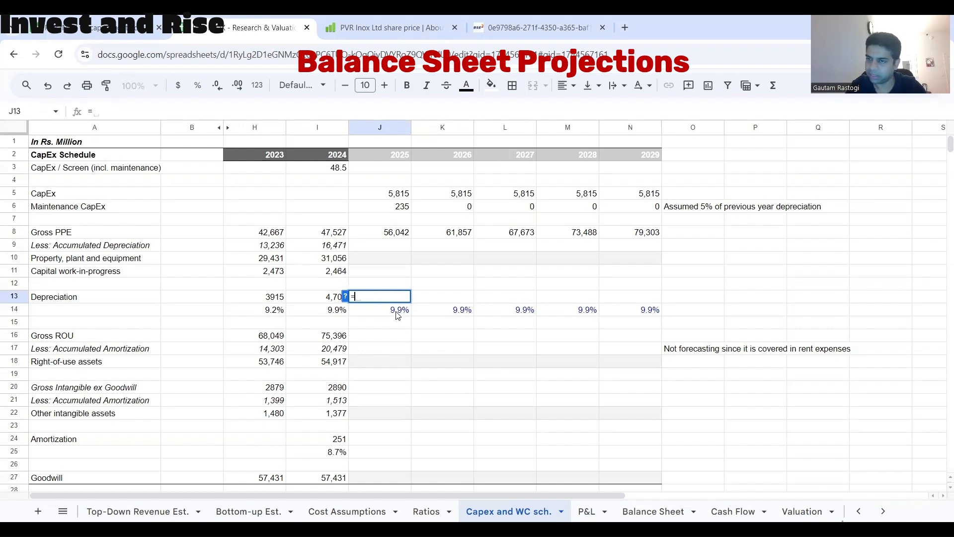
{"action": "left_click", "coordinate": [397, 316]}
{"action": "type", "text": "*"}
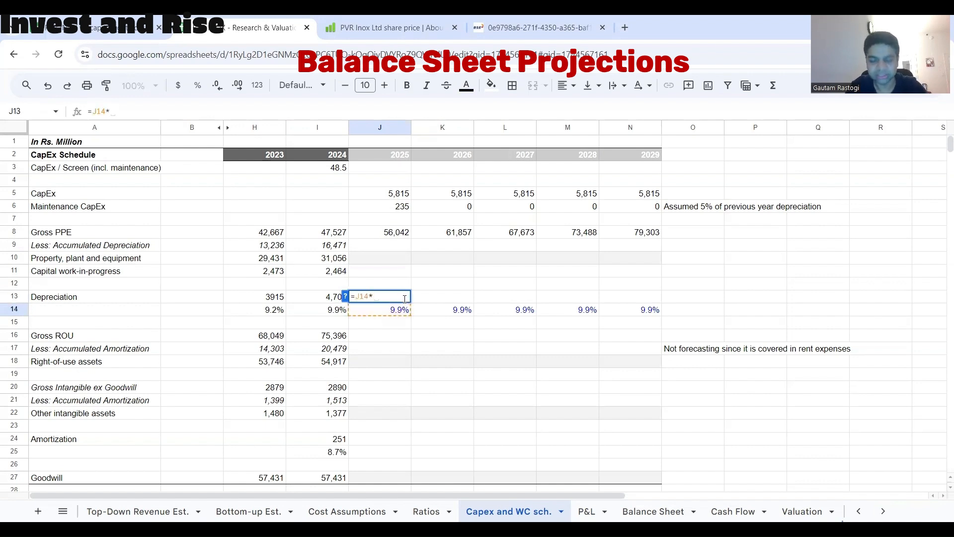
{"action": "left_click", "coordinate": [386, 238]}
{"action": "key", "text": "Return"}
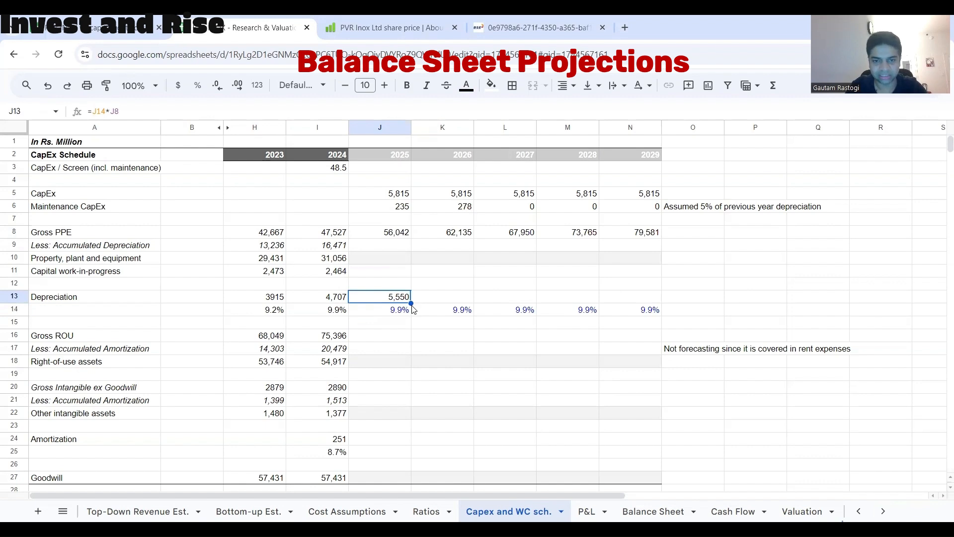
{"action": "left_click_drag", "start_coordinate": [412, 303], "coordinate": [645, 304]}
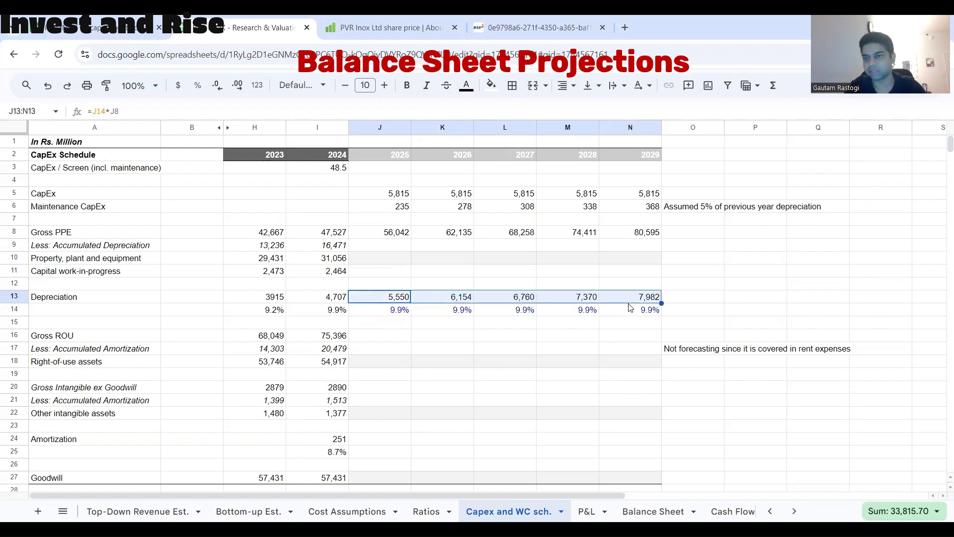
Step: Project 2025 accumulated depreciation in J9 as =I9+J13 and fill the formula across to 2029
{"action": "left_click", "coordinate": [380, 246]}
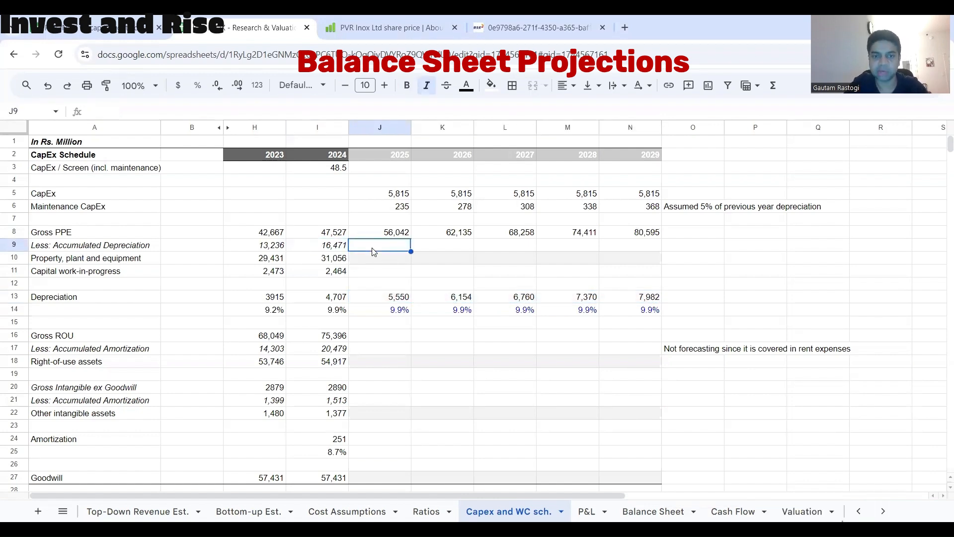
{"action": "type", "text": "="}
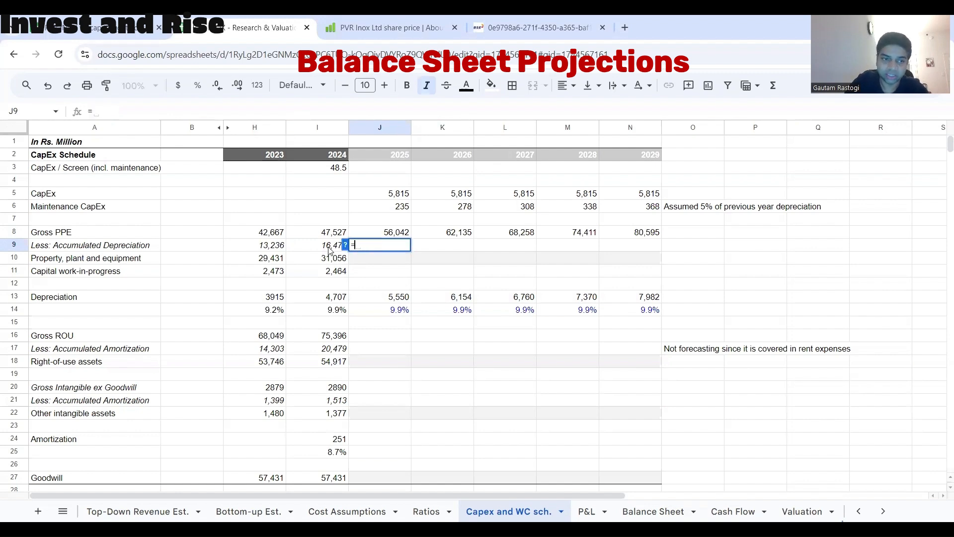
{"action": "left_click", "coordinate": [331, 250]}
{"action": "type", "text": "+"}
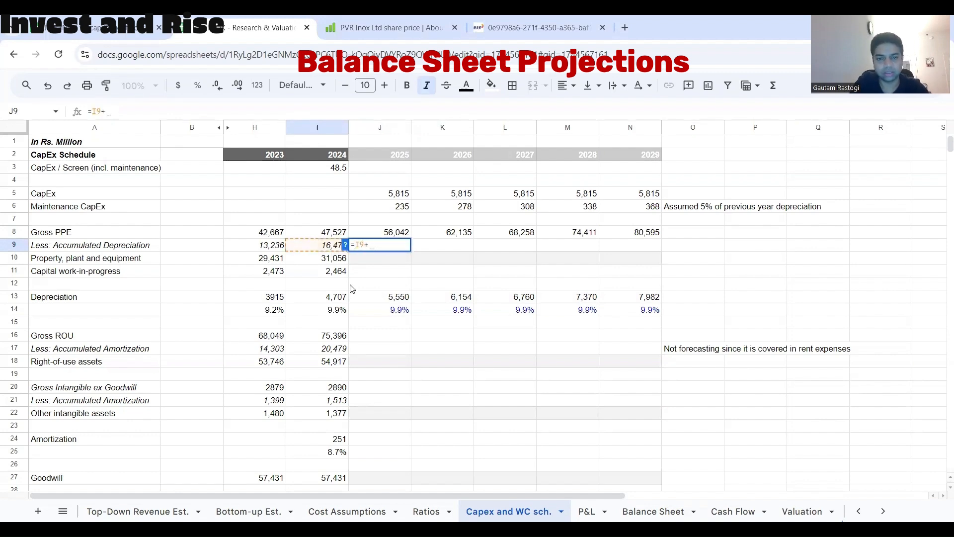
{"action": "left_click", "coordinate": [377, 304]}
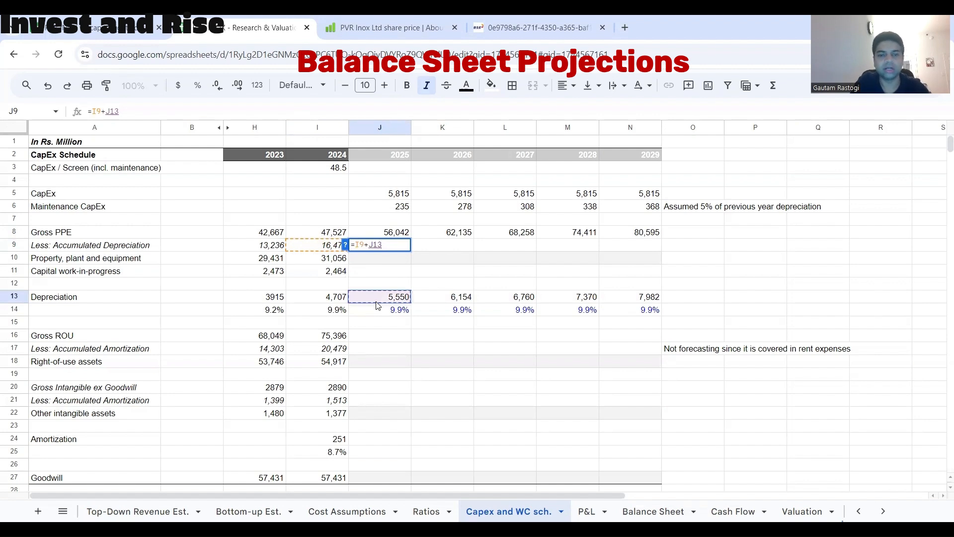
{"action": "key", "text": "Return"}
{"action": "key", "text": "Up"}
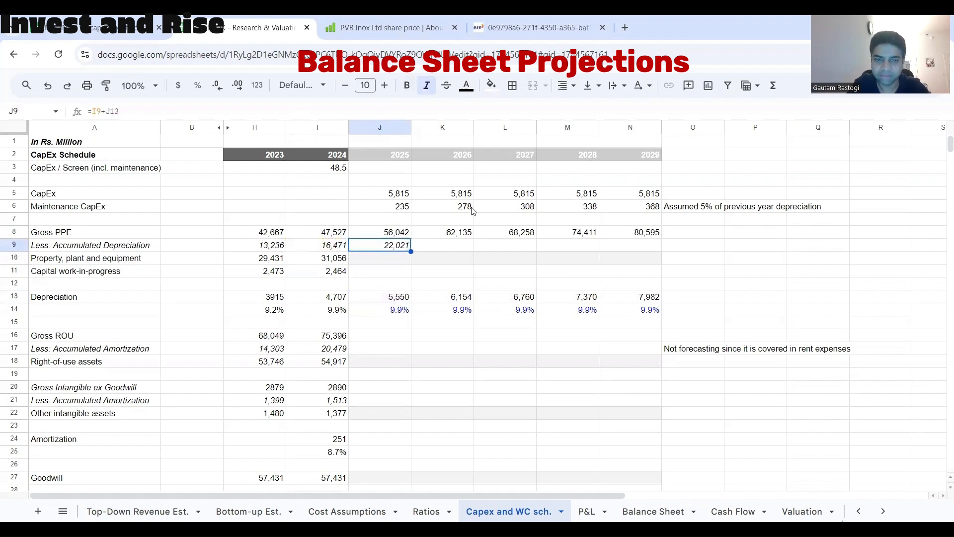
{"action": "left_click_drag", "start_coordinate": [413, 252], "coordinate": [635, 251]}
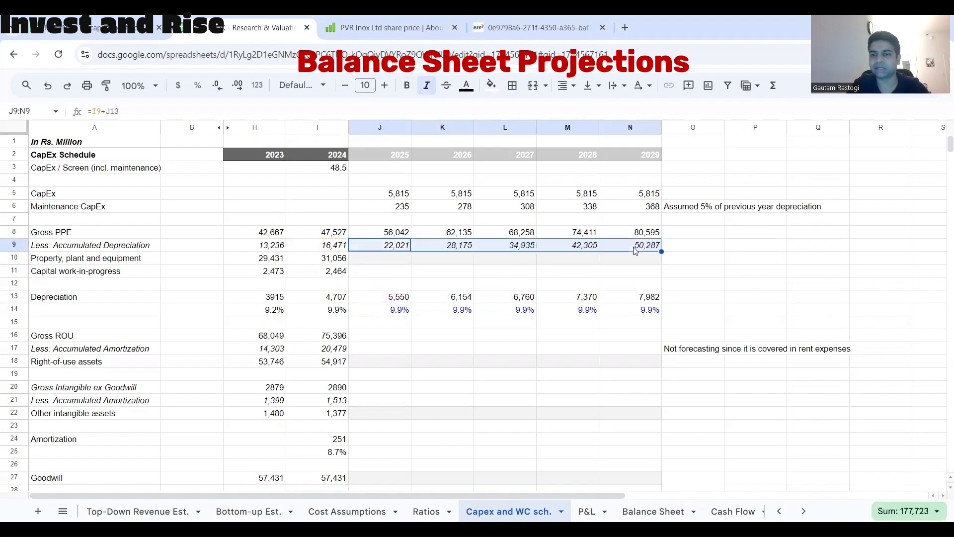
Step: Calculate 2025 net property, plant and equipment in J10 as =J8-J9 and fill the formula across to 2029
{"action": "left_click", "coordinate": [364, 260]}
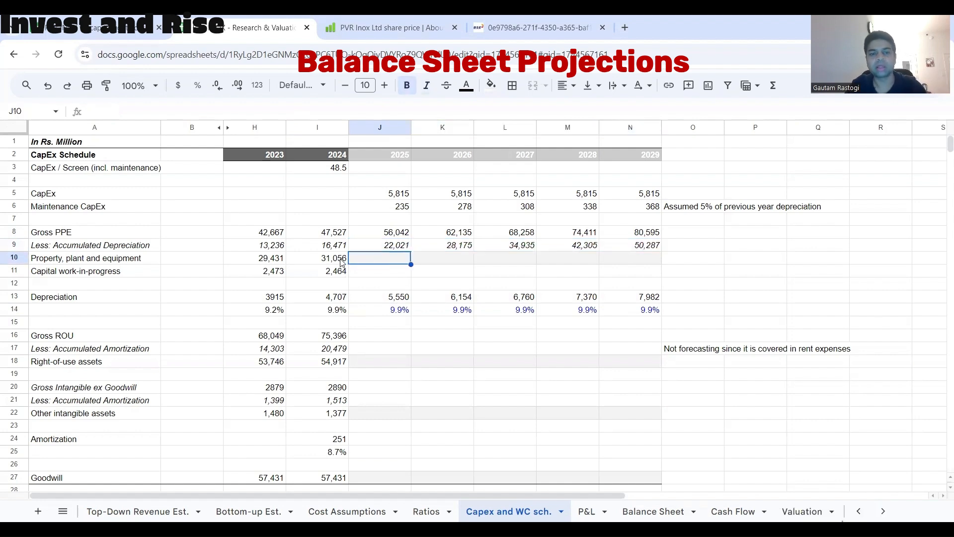
{"action": "left_click", "coordinate": [338, 262]}
{"action": "left_click", "coordinate": [376, 260]}
{"action": "type", "text": "="}
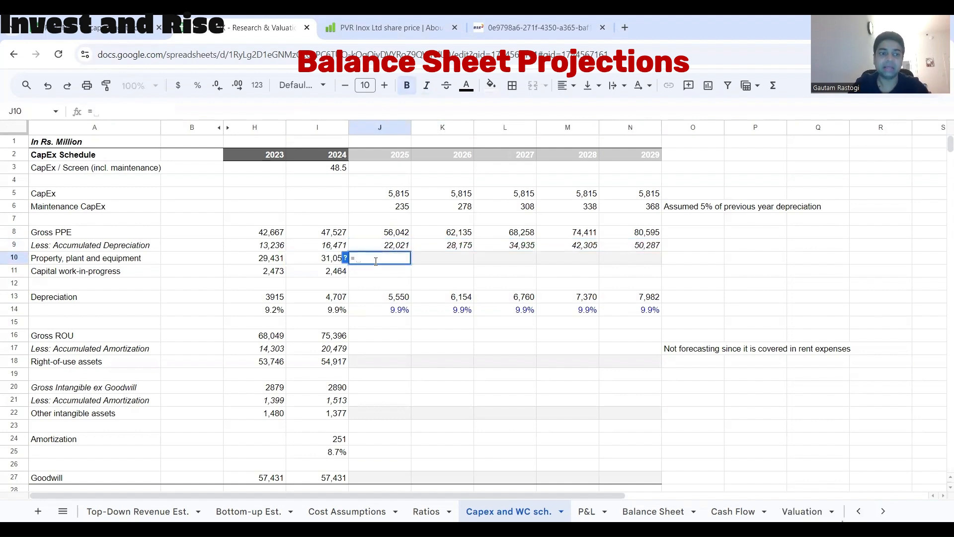
{"action": "left_click", "coordinate": [387, 232]}
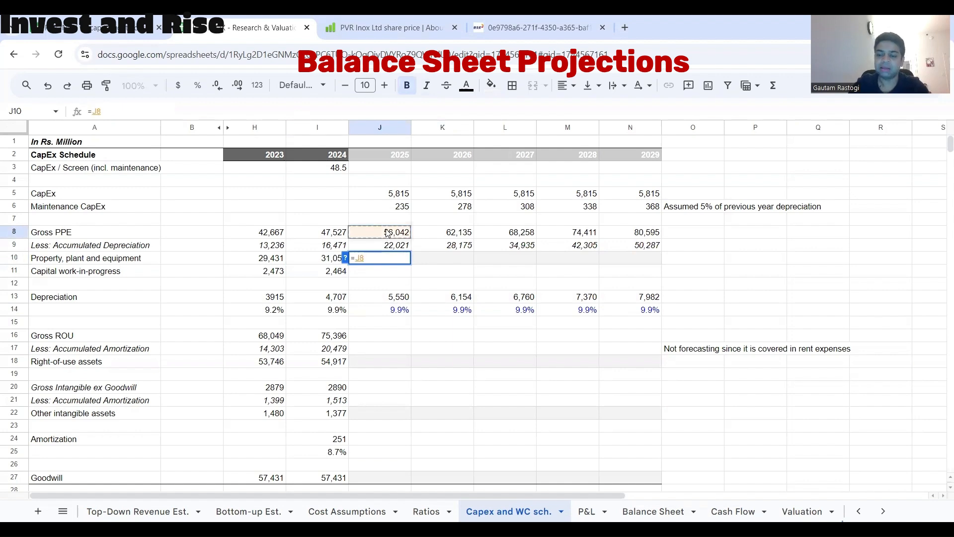
{"action": "type", "text": "-"}
{"action": "left_click", "coordinate": [389, 249]}
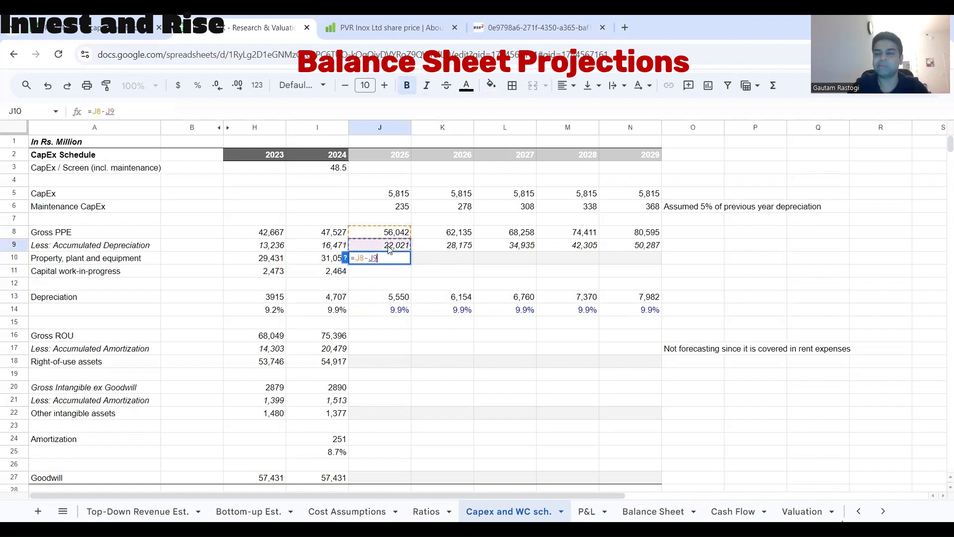
{"action": "key", "text": "Return"}
{"action": "left_click", "coordinate": [398, 262]}
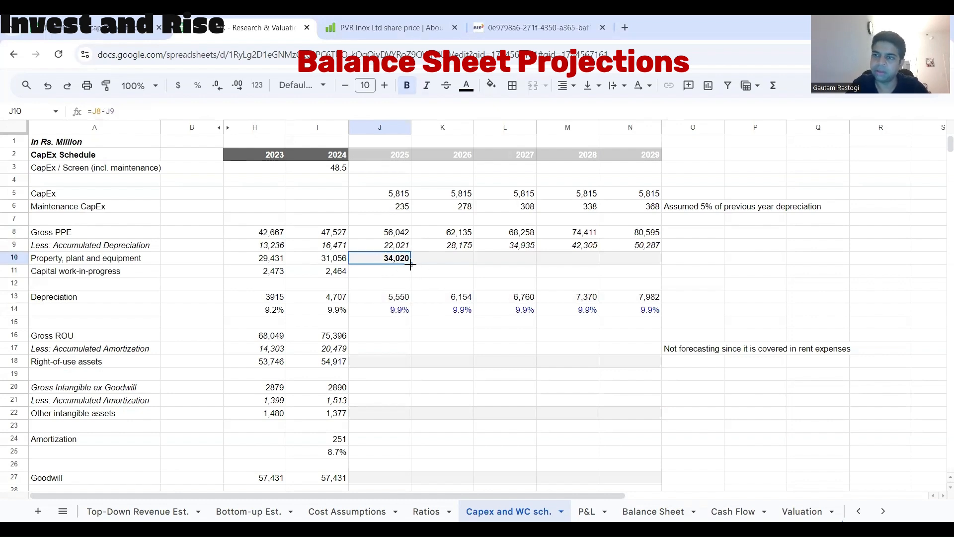
{"action": "left_click_drag", "start_coordinate": [411, 265], "coordinate": [650, 263]}
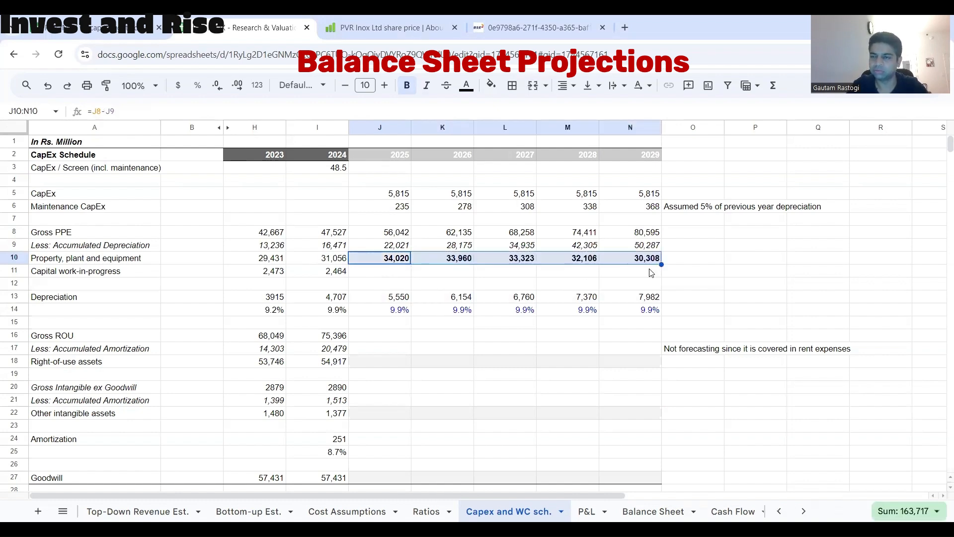
Step: Review the projected net property, plant and equipment row together with the Gross PPE and depreciation rows for 2025 to 2029
{"action": "left_click", "coordinate": [569, 285]}
{"action": "left_click_drag", "start_coordinate": [404, 261], "coordinate": [651, 261]}
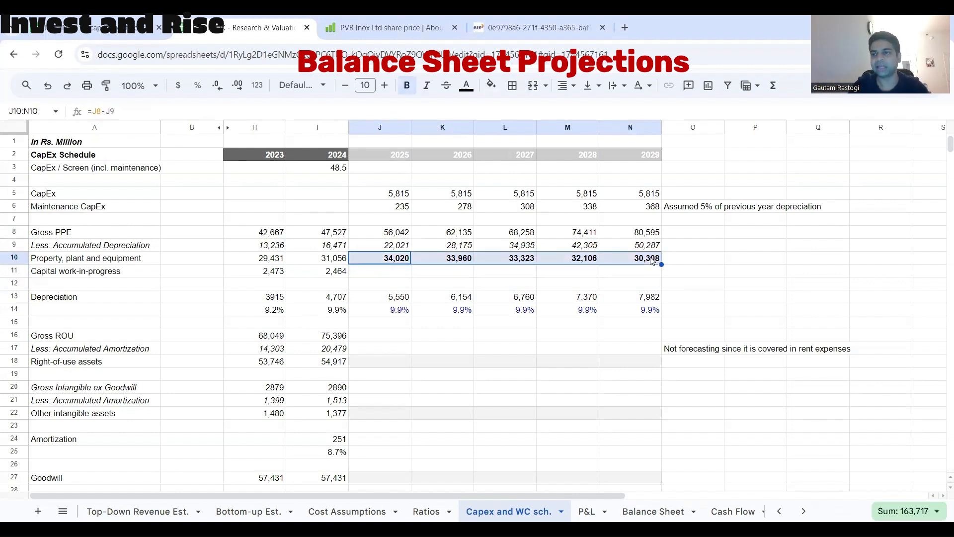
{"action": "left_click", "coordinate": [447, 283]}
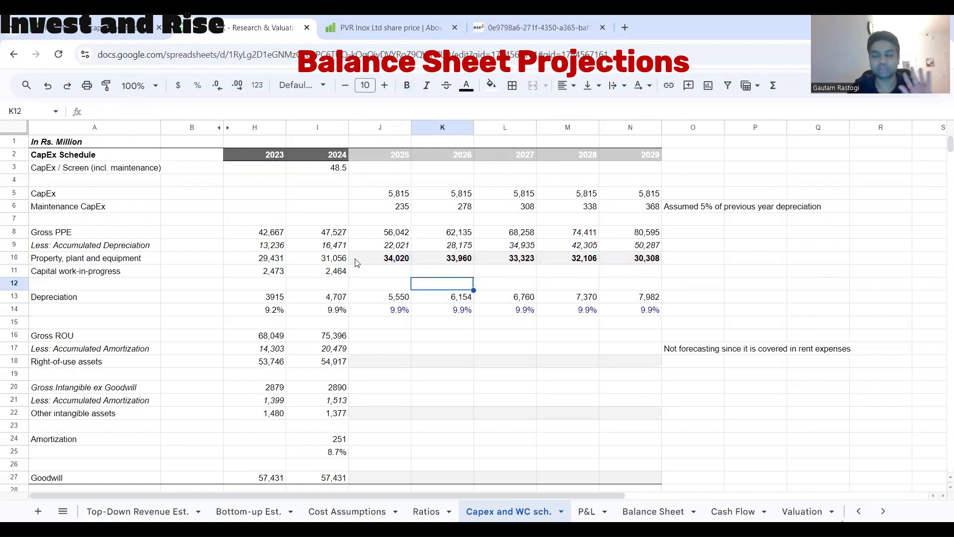
{"action": "left_click", "coordinate": [83, 261]}
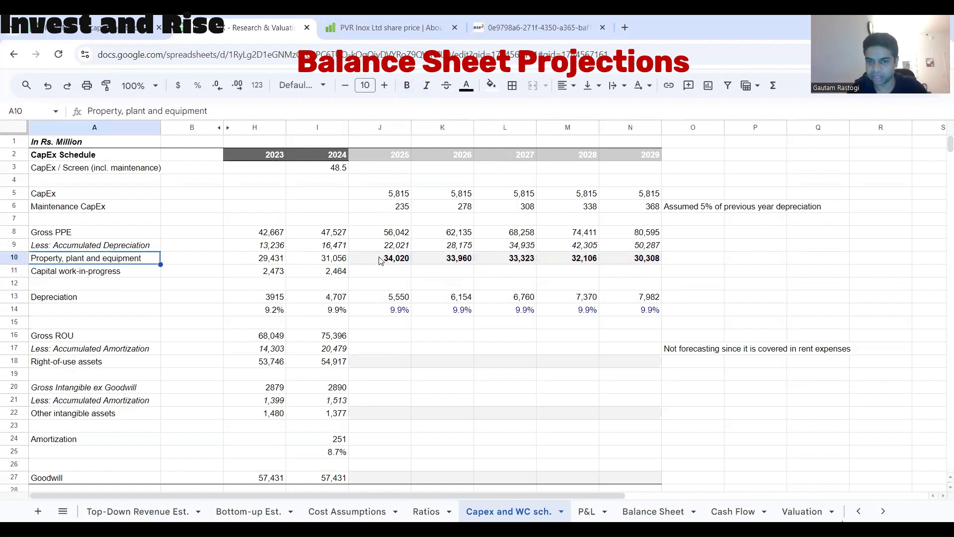
{"action": "left_click_drag", "start_coordinate": [380, 261], "coordinate": [634, 262]}
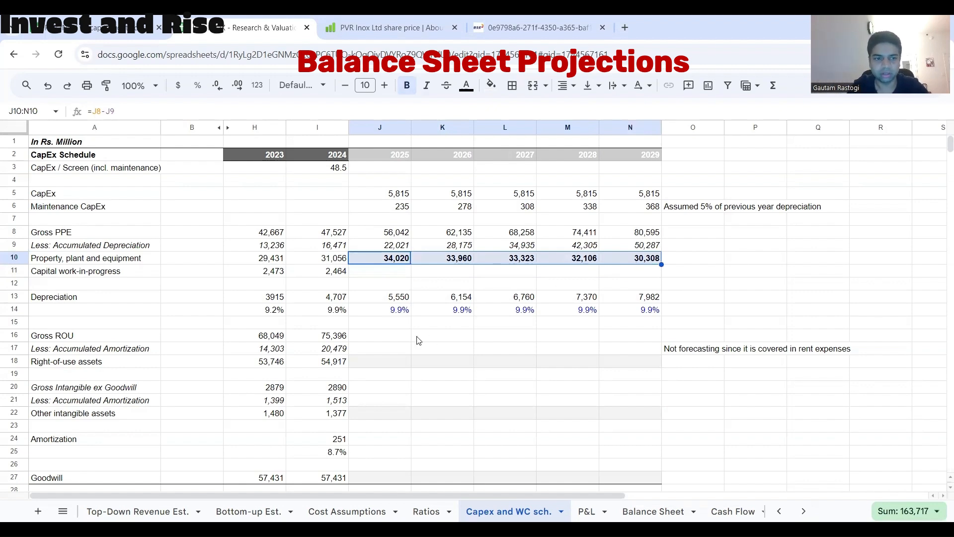
{"action": "left_click_drag", "start_coordinate": [297, 221], "coordinate": [647, 319]}
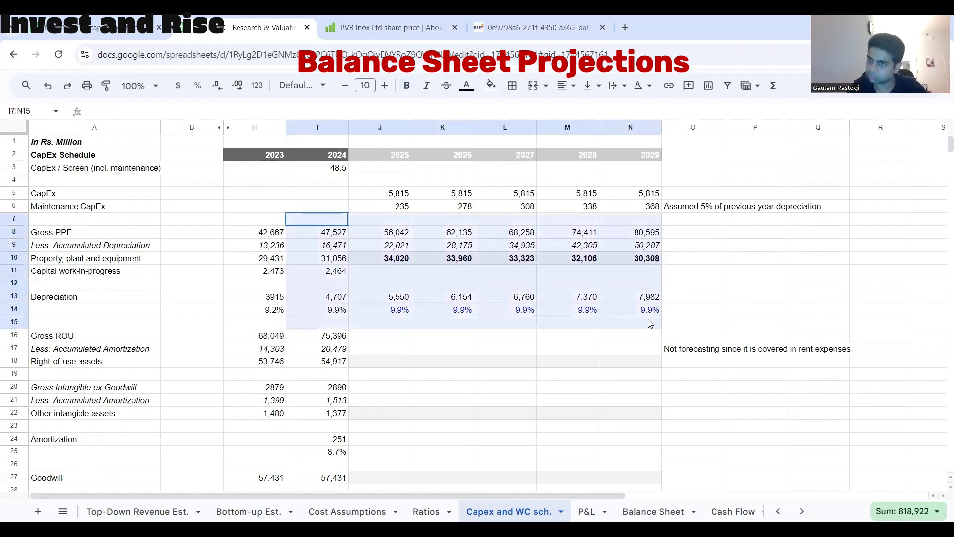
{"action": "scroll", "coordinate": [366, 371], "scroll_direction": "down", "scroll_amount": 1}
{"action": "scroll", "coordinate": [368, 371], "scroll_direction": "up", "scroll_amount": 2}
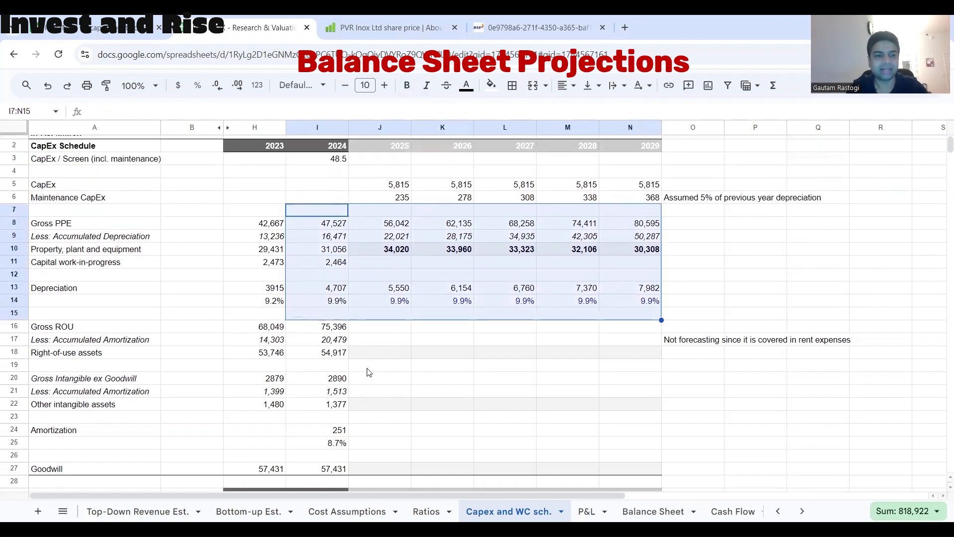
{"action": "left_click_drag", "start_coordinate": [62, 227], "coordinate": [192, 304]}
{"action": "left_click_drag", "start_coordinate": [405, 327], "coordinate": [656, 305]}
Step: Hold right-of-use assets constant by linking J18 to the 2024 value with =I18 and filling across to 2029
{"action": "left_click", "coordinate": [81, 336]}
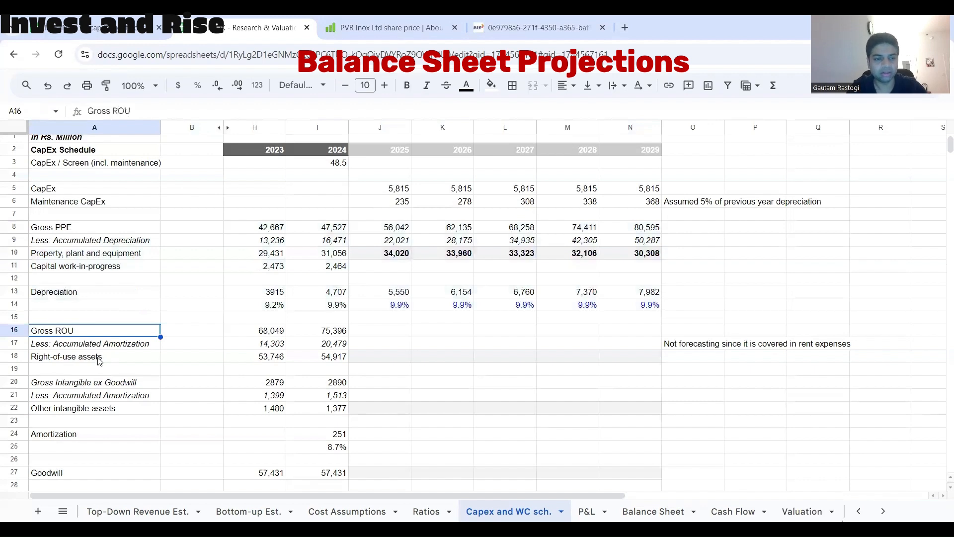
{"action": "left_click_drag", "start_coordinate": [99, 358], "coordinate": [332, 369]}
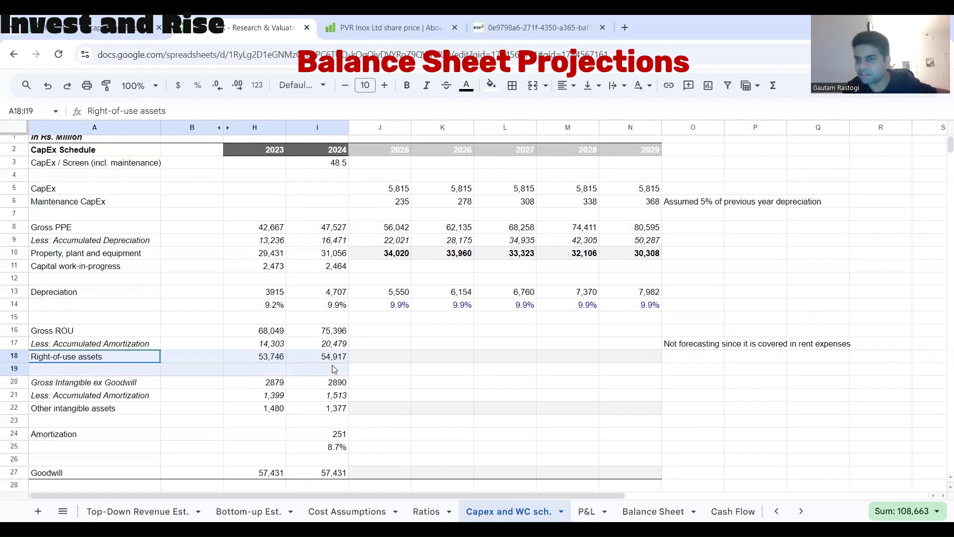
{"action": "left_click_drag", "start_coordinate": [333, 369], "coordinate": [336, 361]}
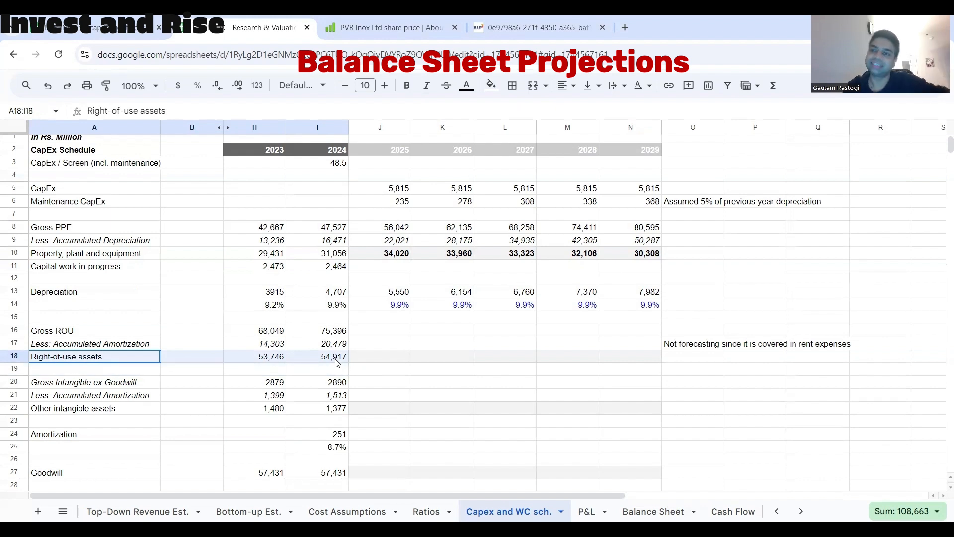
{"action": "left_click_drag", "start_coordinate": [335, 362], "coordinate": [336, 361]}
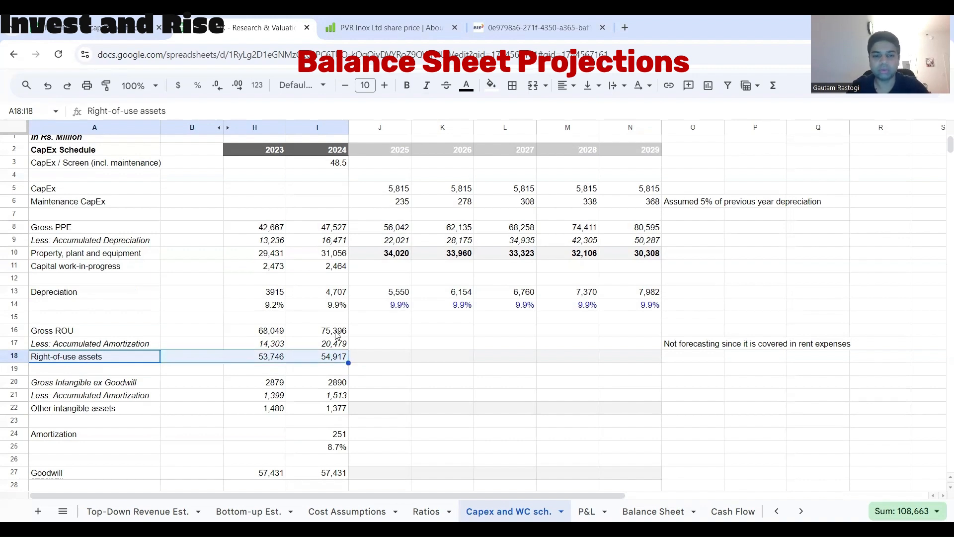
{"action": "left_click", "coordinate": [336, 335]}
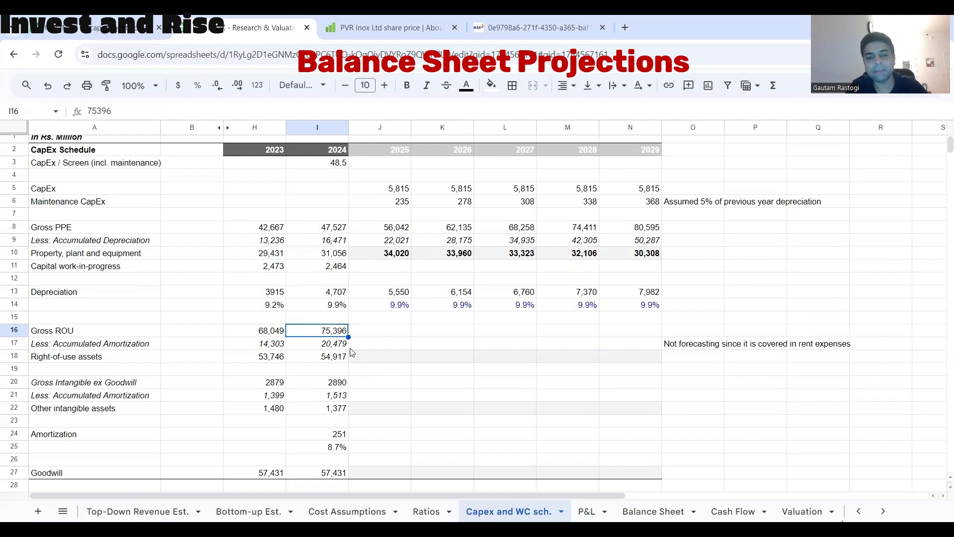
{"action": "left_click", "coordinate": [328, 357]}
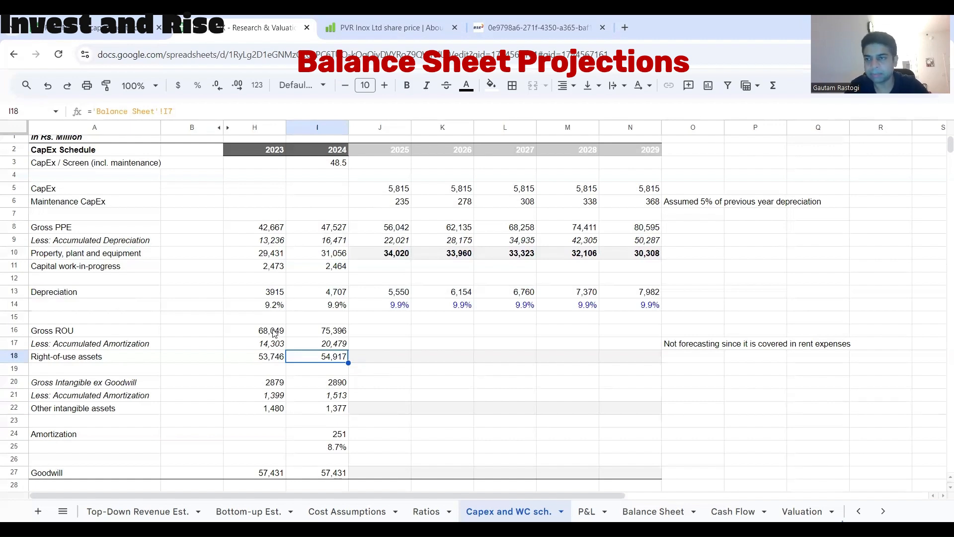
{"action": "left_click", "coordinate": [369, 358]}
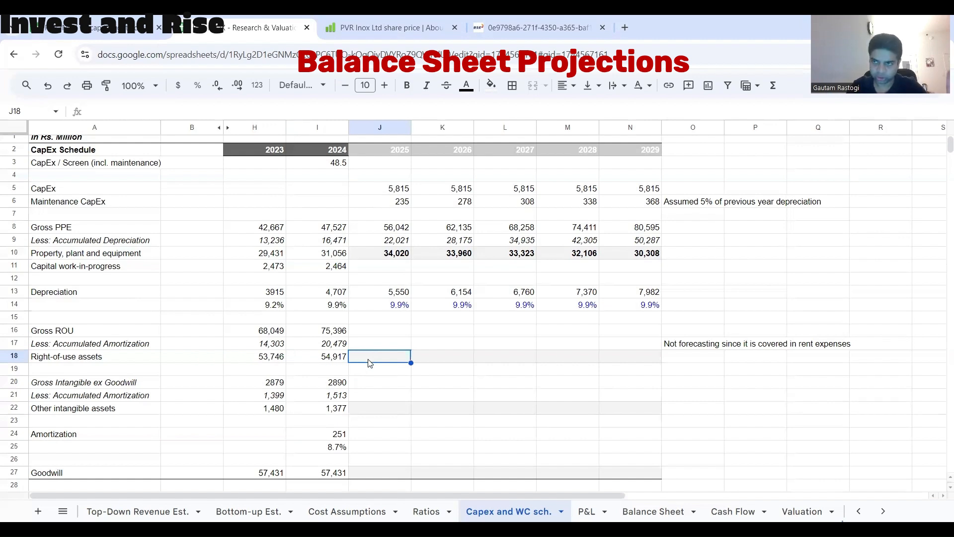
{"action": "type", "text": "="}
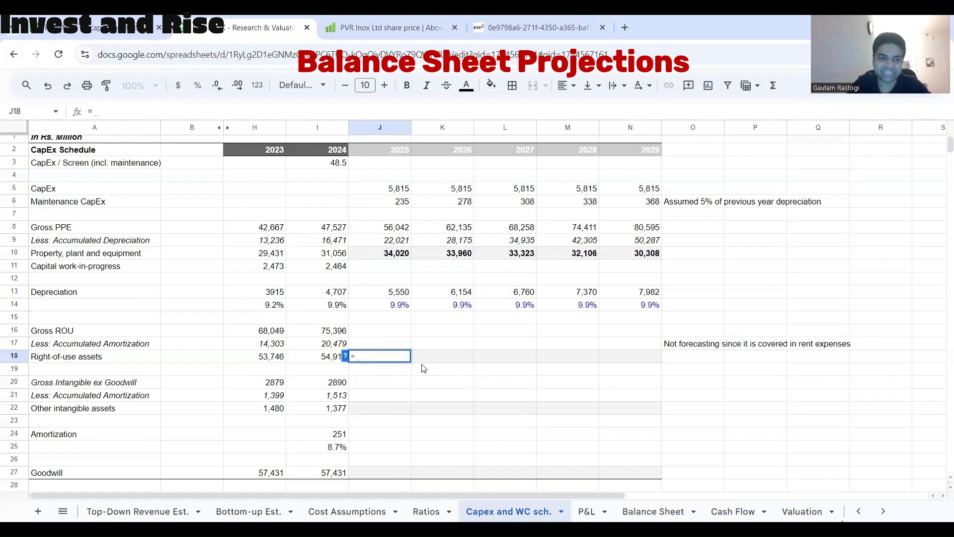
{"action": "left_click", "coordinate": [331, 358]}
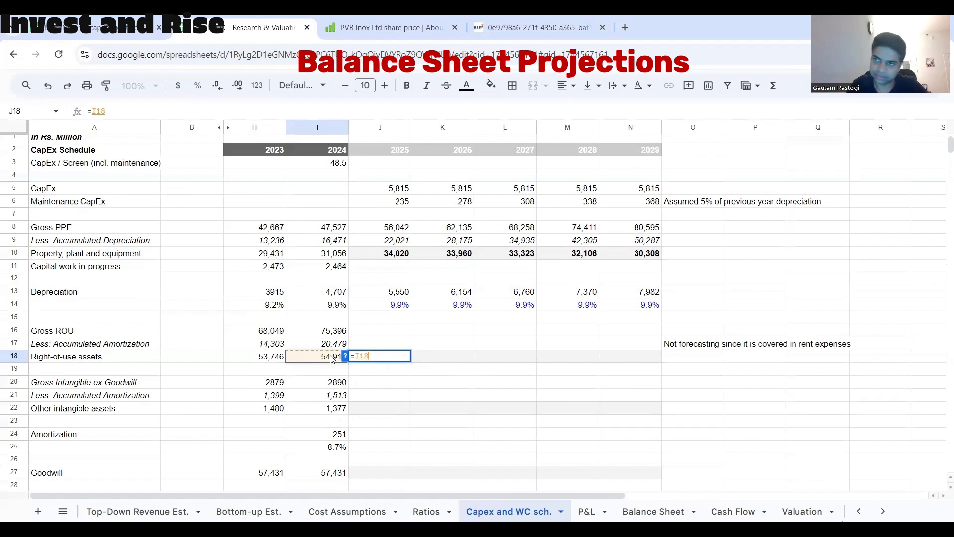
{"action": "key", "text": "Return"}
{"action": "key", "text": "Up"}
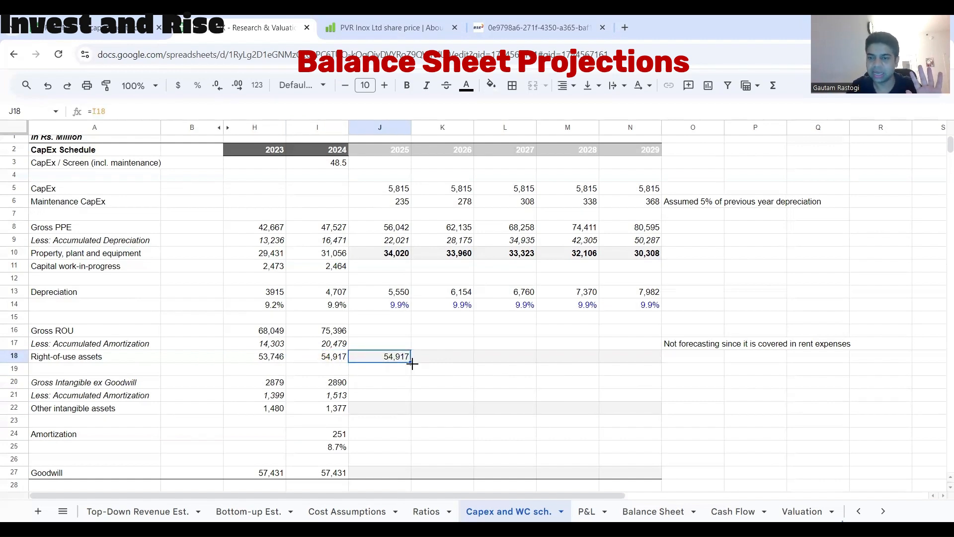
{"action": "left_click_drag", "start_coordinate": [412, 363], "coordinate": [640, 368]}
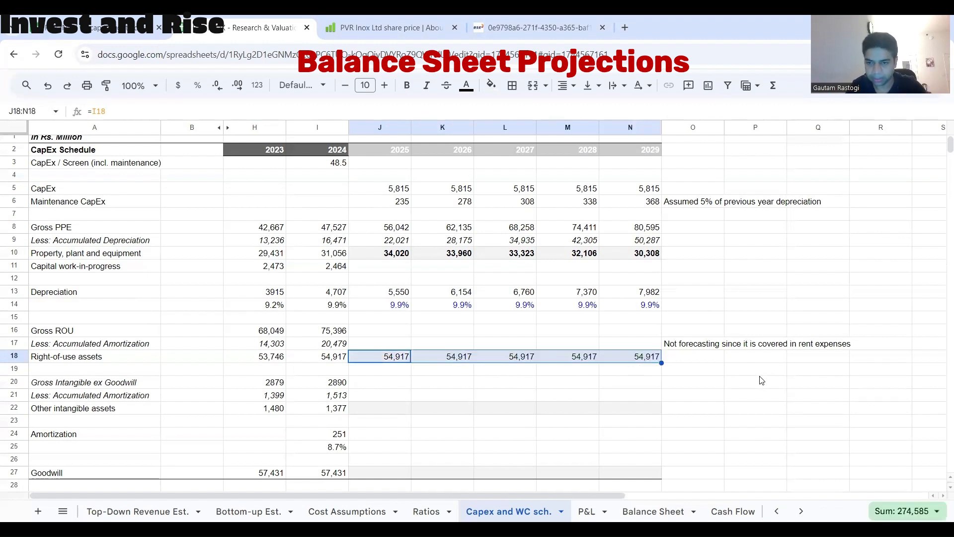
Step: Check the right-of-use forecasting note in O17 against the Fixed: Rent row for 2023 to 2029 on the P&L sheet
{"action": "left_click", "coordinate": [694, 370]}
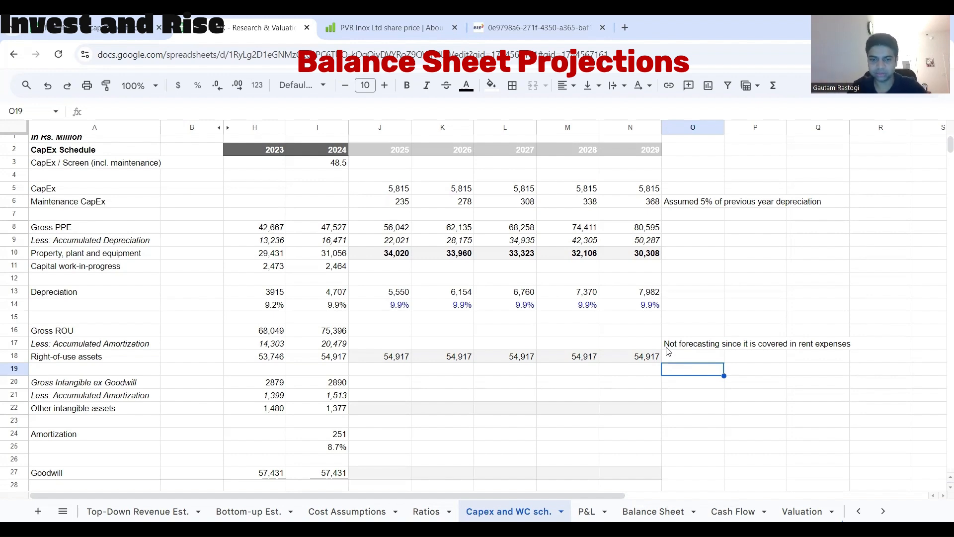
{"action": "left_click", "coordinate": [680, 349]}
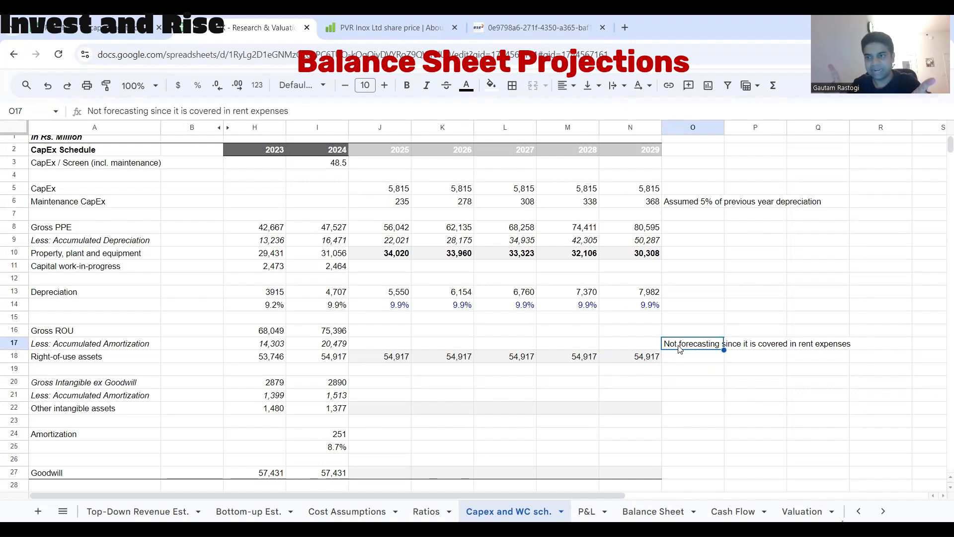
{"action": "left_click", "coordinate": [588, 512]}
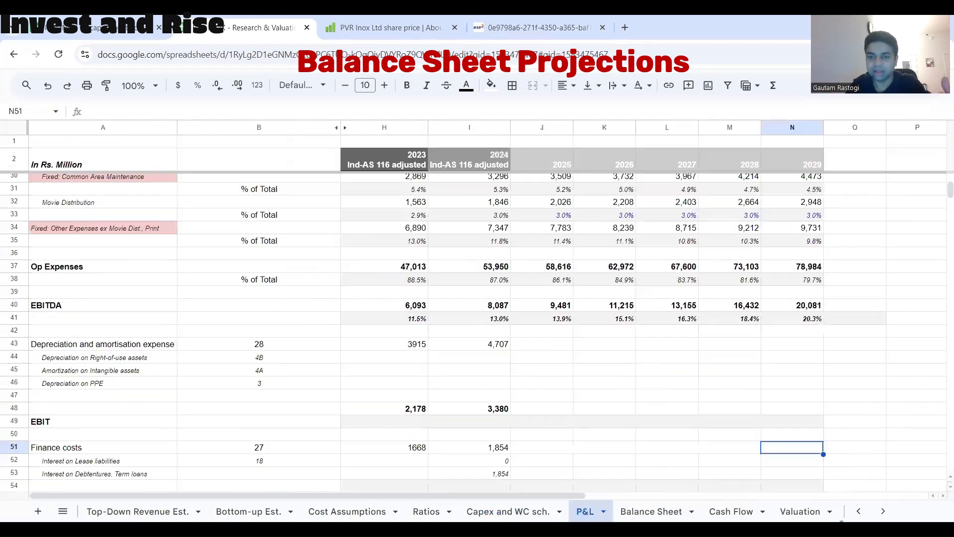
{"action": "scroll", "coordinate": [423, 323], "scroll_direction": "up", "scroll_amount": 5}
{"action": "scroll", "coordinate": [423, 323], "scroll_direction": "up", "scroll_amount": 3}
{"action": "scroll", "coordinate": [314, 300], "scroll_direction": "down", "scroll_amount": 3}
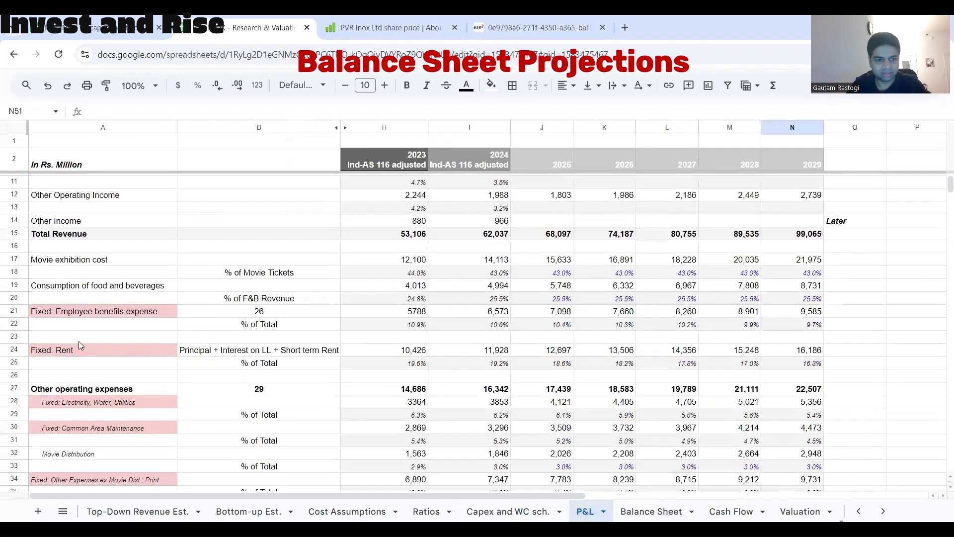
{"action": "left_click_drag", "start_coordinate": [94, 349], "coordinate": [800, 352]}
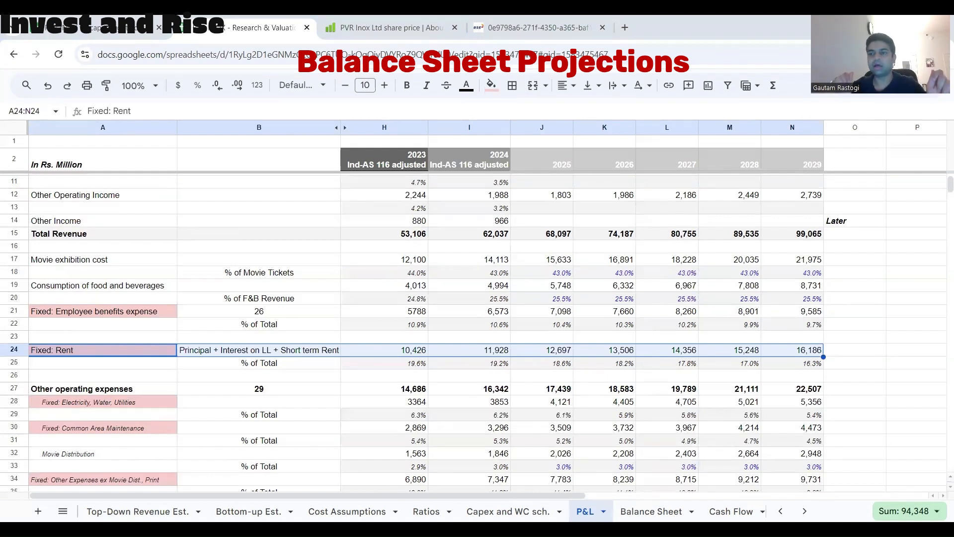
{"action": "left_click", "coordinate": [404, 426]}
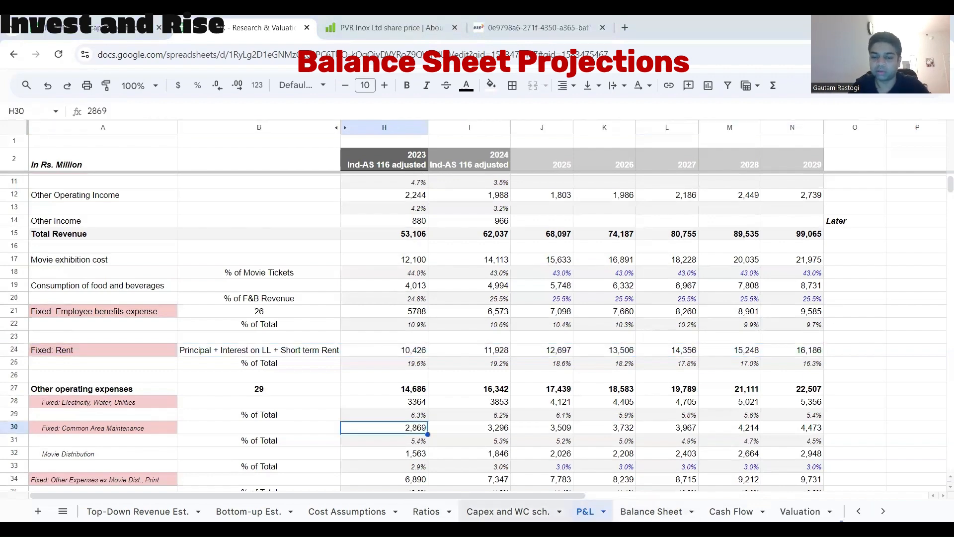
Step: Review the right-of-use asset rows and the 2023 and 2024 intangible asset rows on the Capex and WC sch. sheet
{"action": "left_click", "coordinate": [508, 511]}
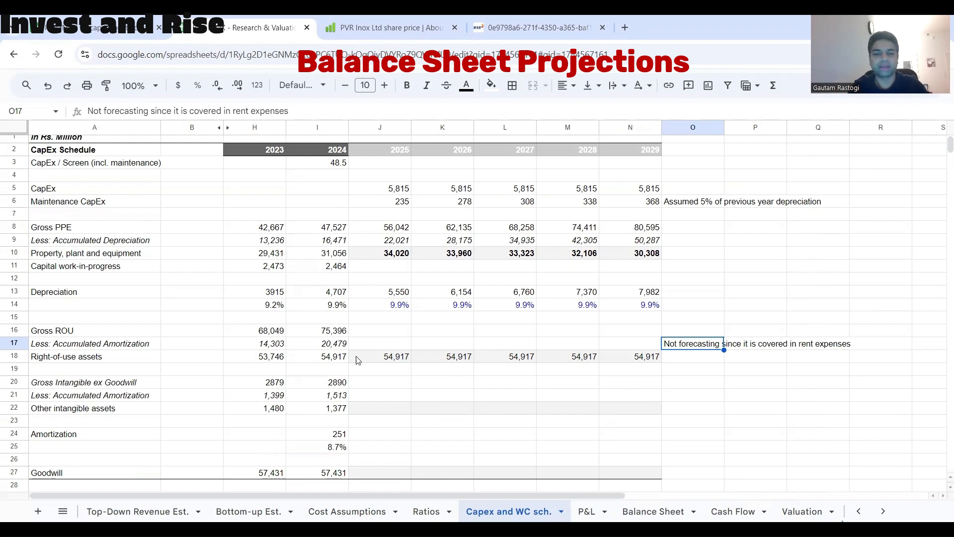
{"action": "left_click_drag", "start_coordinate": [375, 358], "coordinate": [657, 360]}
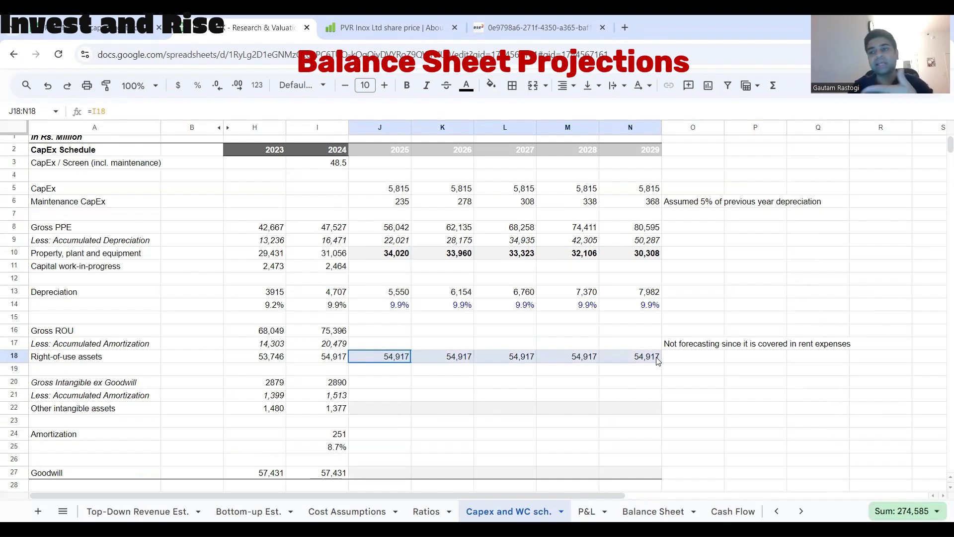
{"action": "left_click", "coordinate": [427, 400]}
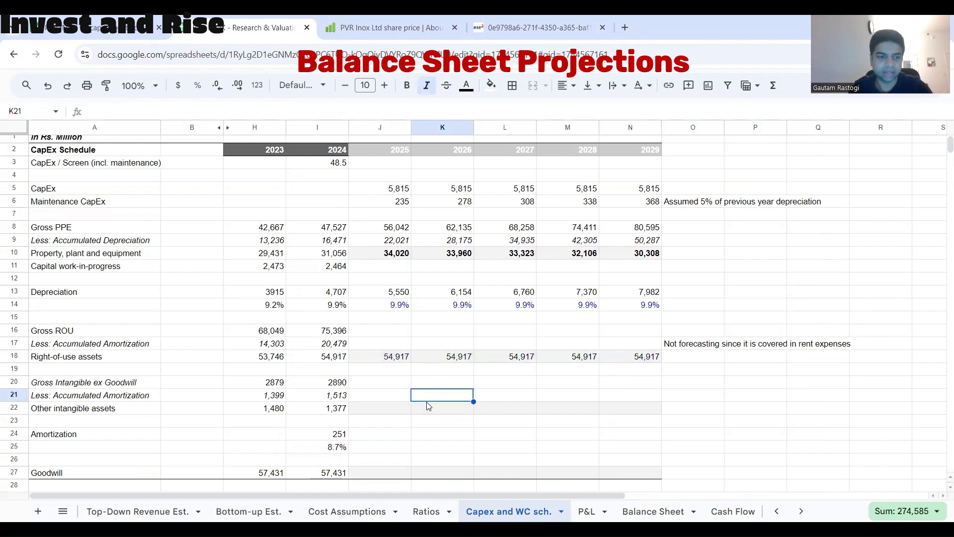
{"action": "scroll", "coordinate": [337, 413], "scroll_direction": "down", "scroll_amount": 1}
{"action": "left_click_drag", "start_coordinate": [115, 348], "coordinate": [294, 379]}
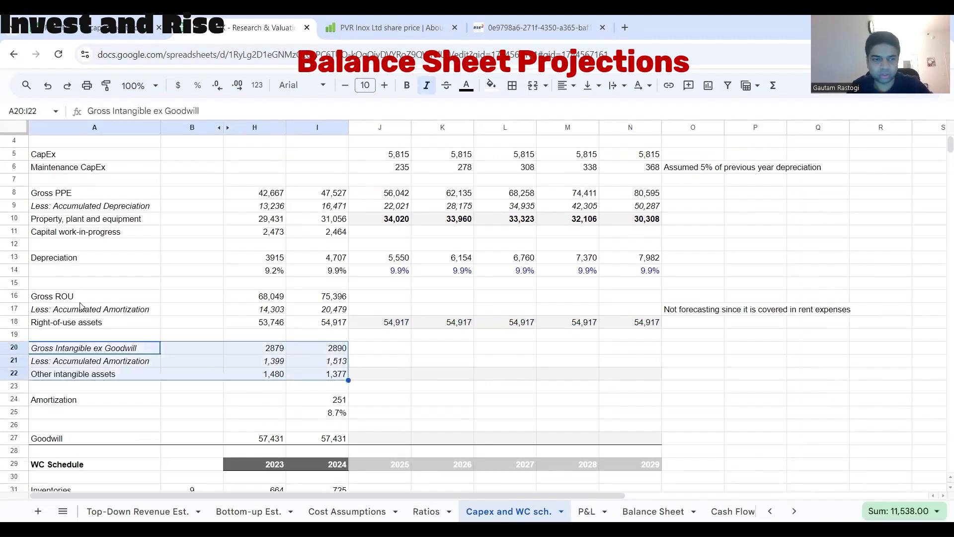
{"action": "left_click_drag", "start_coordinate": [95, 296], "coordinate": [509, 326]}
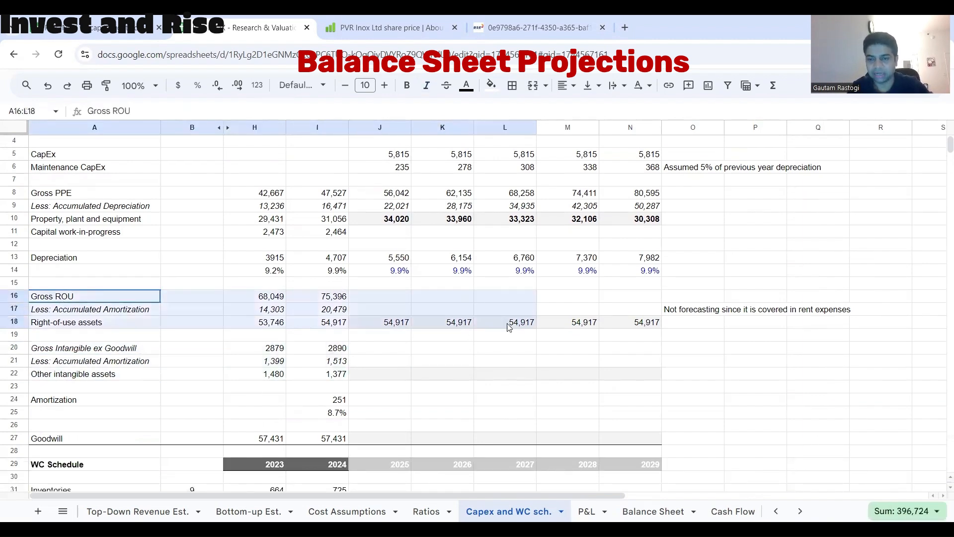
{"action": "left_click", "coordinate": [250, 342]}
{"action": "left_click_drag", "start_coordinate": [121, 350], "coordinate": [318, 378]}
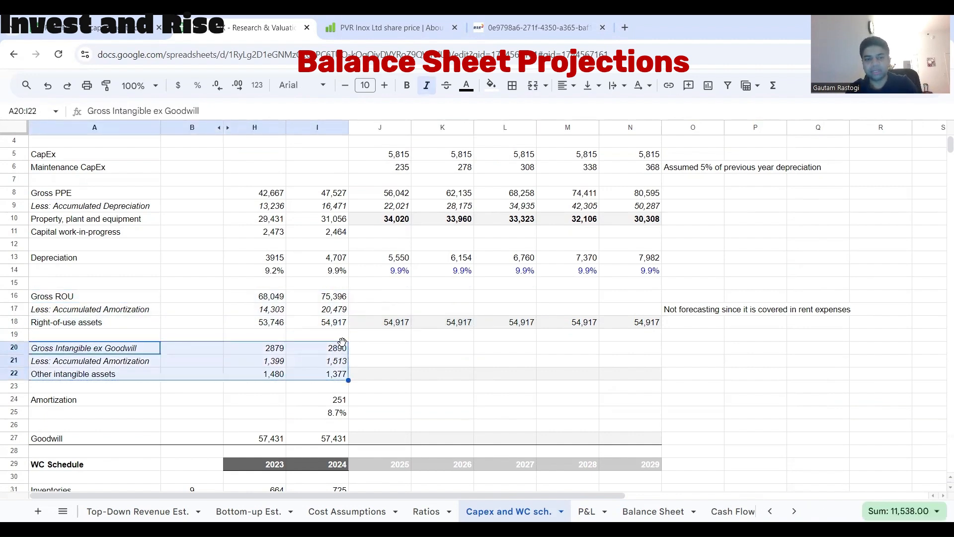
{"action": "left_click", "coordinate": [343, 361]}
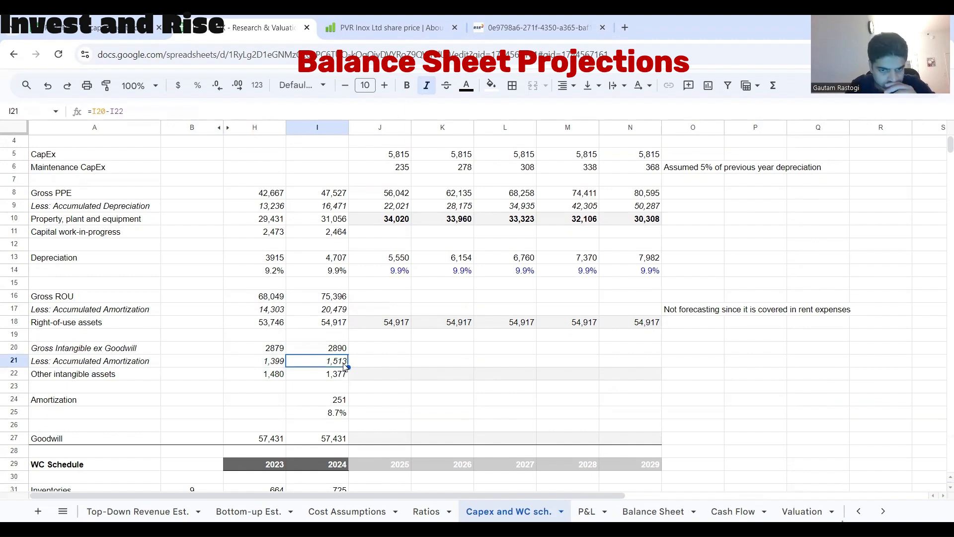
Step: Inspect the formulas behind the 2024 amortization amount in I24 and its percentage in I25
{"action": "left_click", "coordinate": [337, 403]}
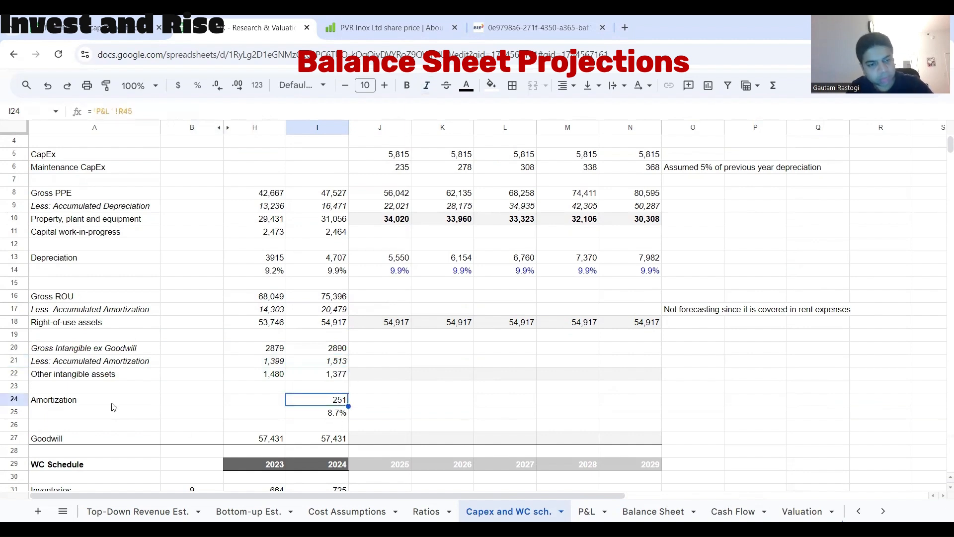
{"action": "left_click_drag", "start_coordinate": [114, 401], "coordinate": [321, 403]}
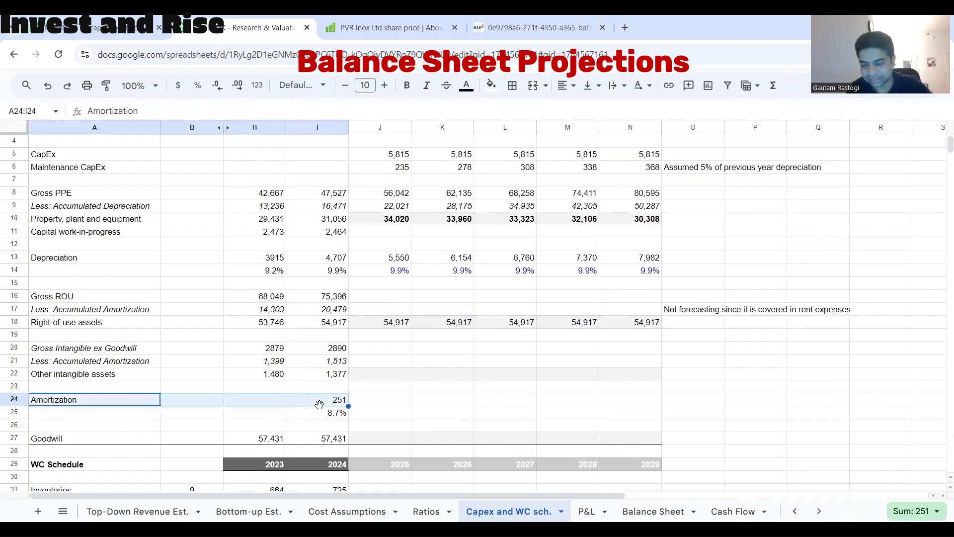
{"action": "double_click", "coordinate": [332, 401]}
{"action": "key", "text": "Escape"}
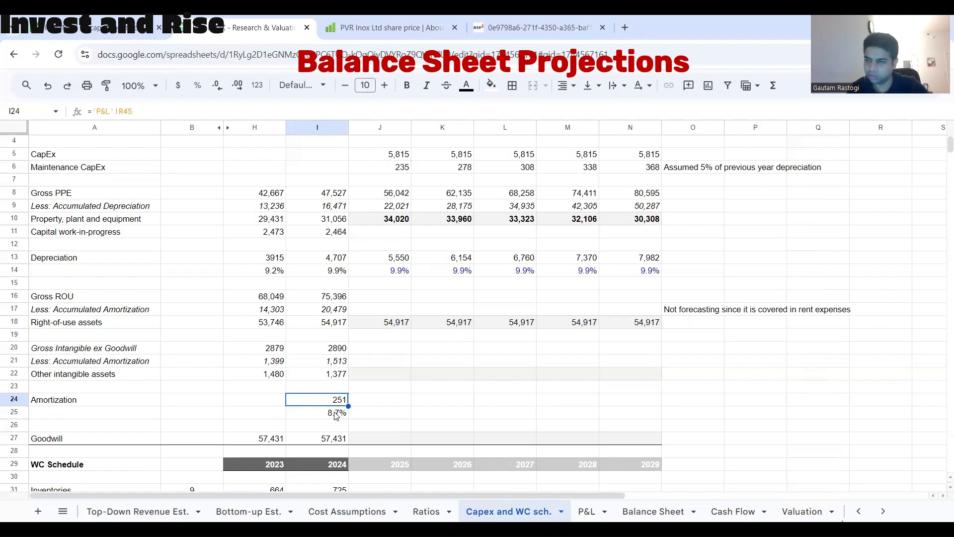
{"action": "left_click", "coordinate": [336, 416]}
{"action": "double_click", "coordinate": [336, 416]}
{"action": "key", "text": "Escape"}
{"action": "key", "text": "Left"}
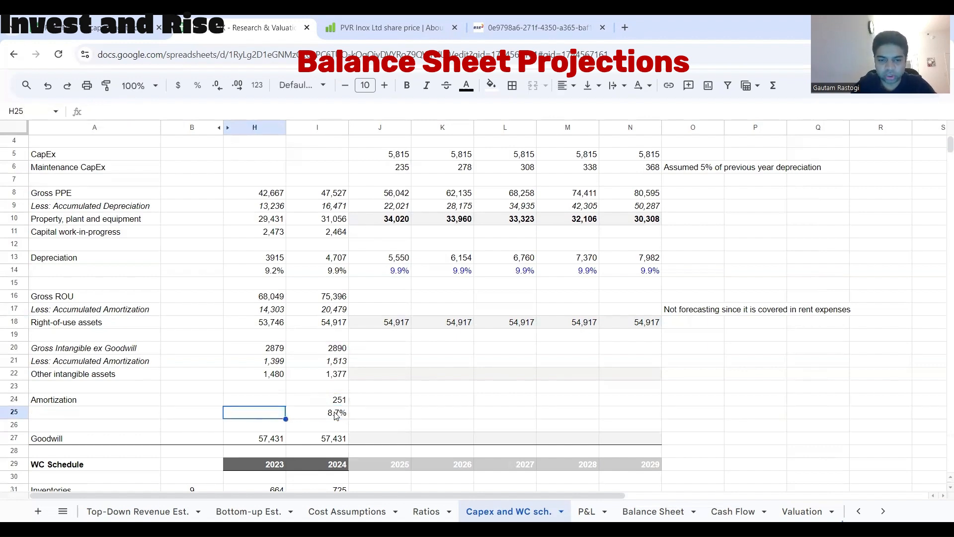
Step: Calculate the 2024 amortization rate in I25 as amortization divided by gross intangibles, using =I24/I20
{"action": "left_click", "coordinate": [337, 415]}
{"action": "type", "text": "="}
{"action": "left_click", "coordinate": [334, 404]}
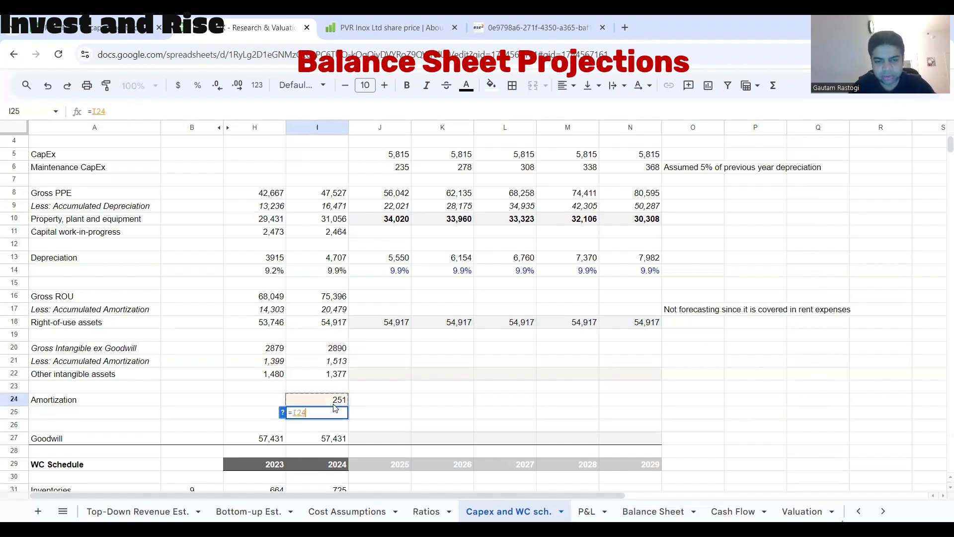
{"action": "type", "text": "/"}
{"action": "left_click", "coordinate": [330, 348]}
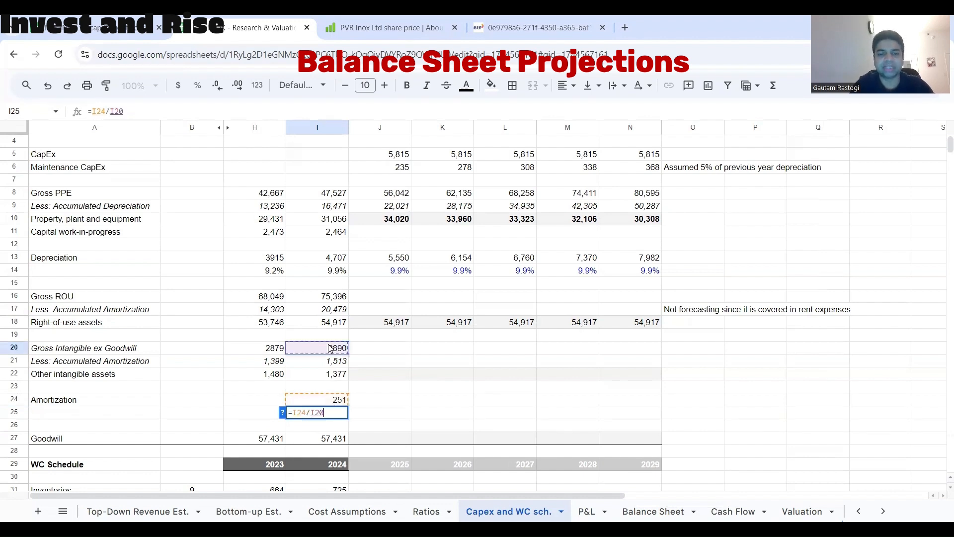
{"action": "key", "text": "Return"}
{"action": "key", "text": "Up"}
Step: Hold the amortization rate constant by entering =I25 in J25, filling it across to 2029 and colouring the projected rates blue
{"action": "key", "text": "Right"}
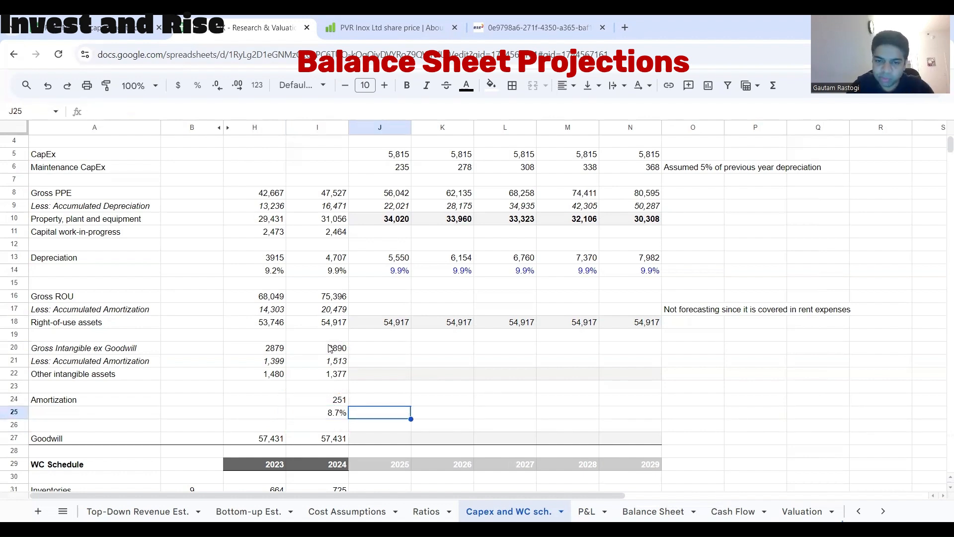
{"action": "type", "text": "="}
{"action": "left_click", "coordinate": [318, 414]}
{"action": "key", "text": "Return"}
{"action": "key", "text": "Up"}
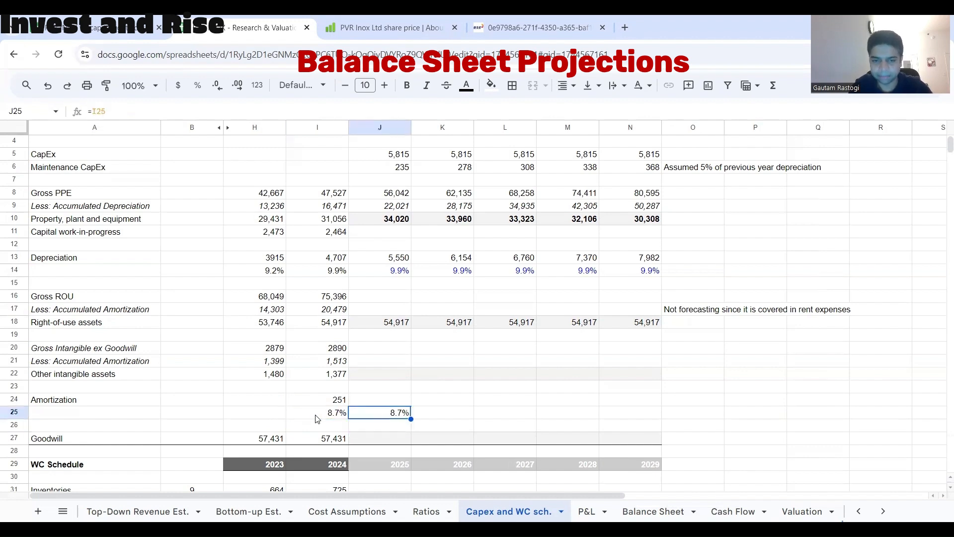
{"action": "left_click_drag", "start_coordinate": [411, 419], "coordinate": [643, 414]}
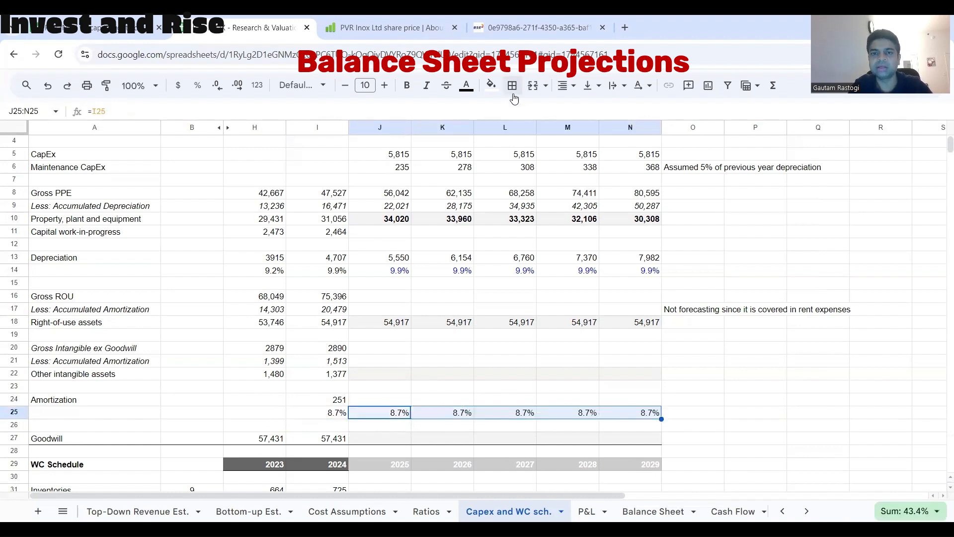
{"action": "left_click", "coordinate": [467, 85]}
{"action": "left_click", "coordinate": [551, 144]}
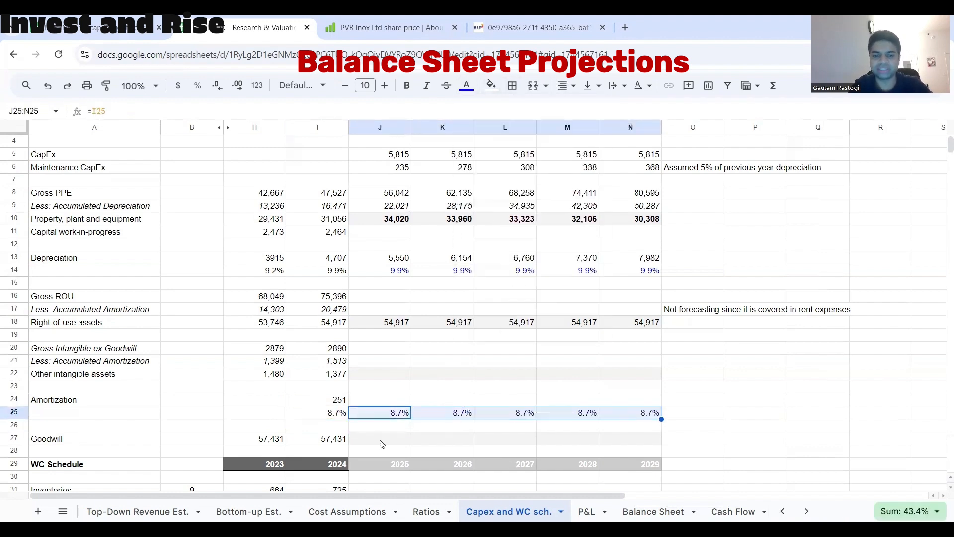
{"action": "left_click", "coordinate": [378, 400]}
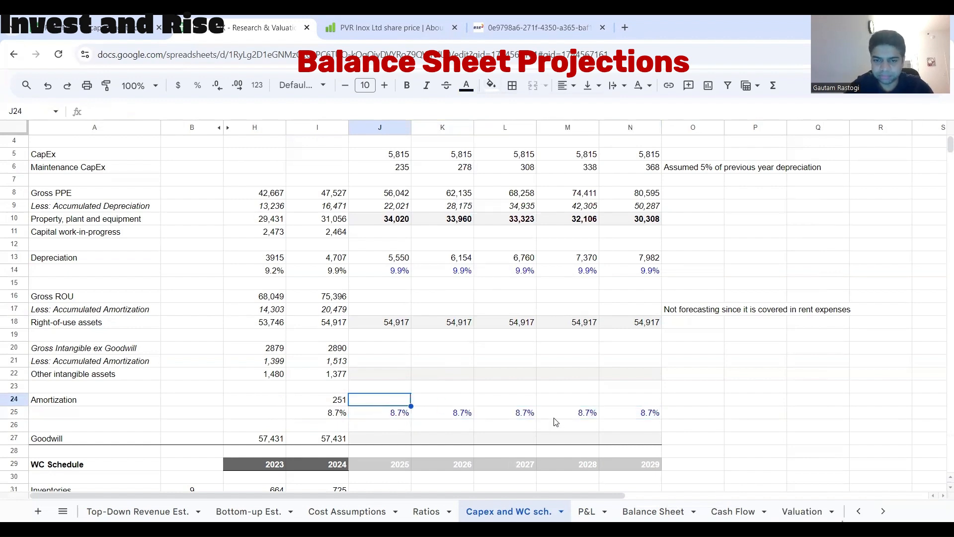
{"action": "type", "text": "="}
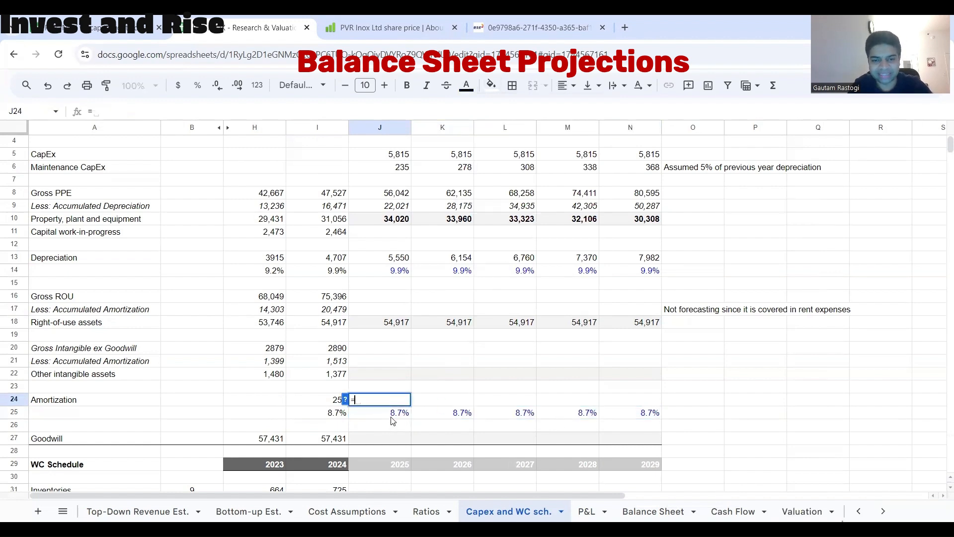
{"action": "key", "text": "Escape"}
Step: Keep gross intangibles excluding goodwill at the 2024 level by entering =I20 in J20 and filling across to 2029
{"action": "left_click", "coordinate": [367, 352]}
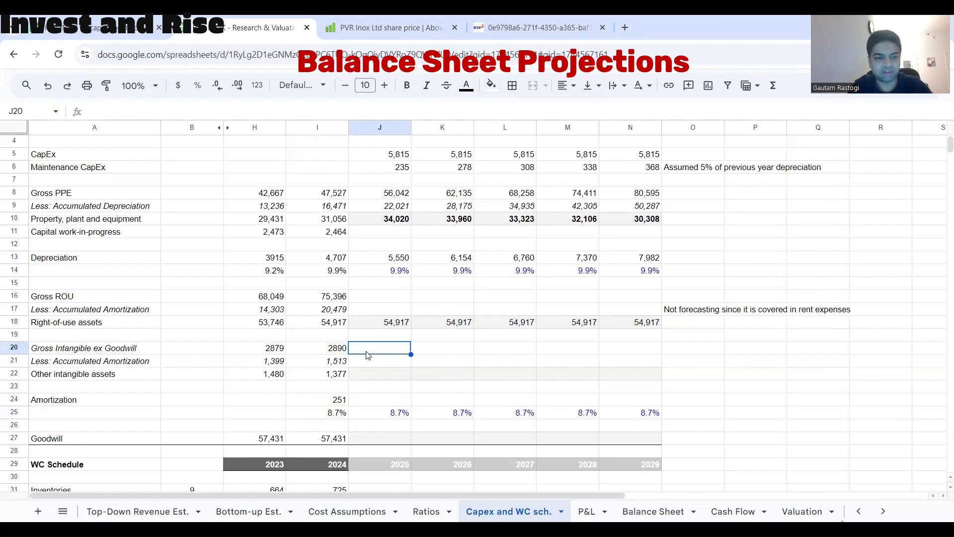
{"action": "key", "text": "Left"}
{"action": "left_click", "coordinate": [381, 350]}
{"action": "key", "text": "shift+Right"}
{"action": "key", "text": "shift+Right"}
{"action": "key", "text": "shift+Right"}
{"action": "key", "text": "shift+Right"}
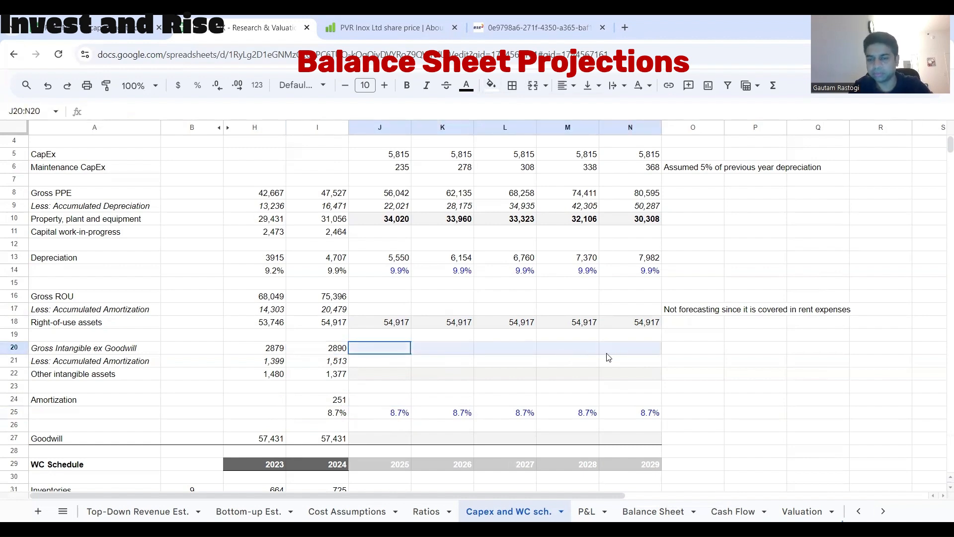
{"action": "left_click", "coordinate": [376, 353]}
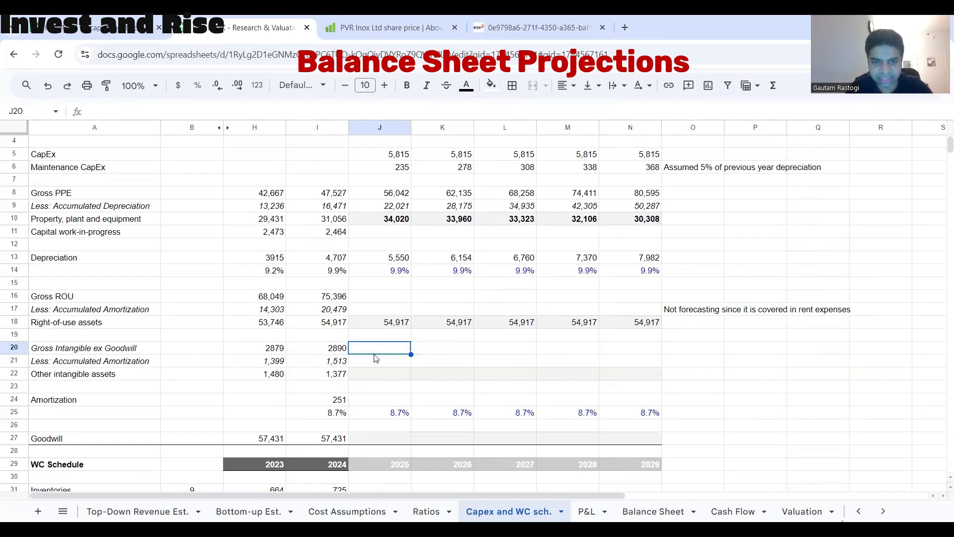
{"action": "left_click", "coordinate": [441, 353]}
{"action": "left_click", "coordinate": [408, 350]}
{"action": "type", "text": "="}
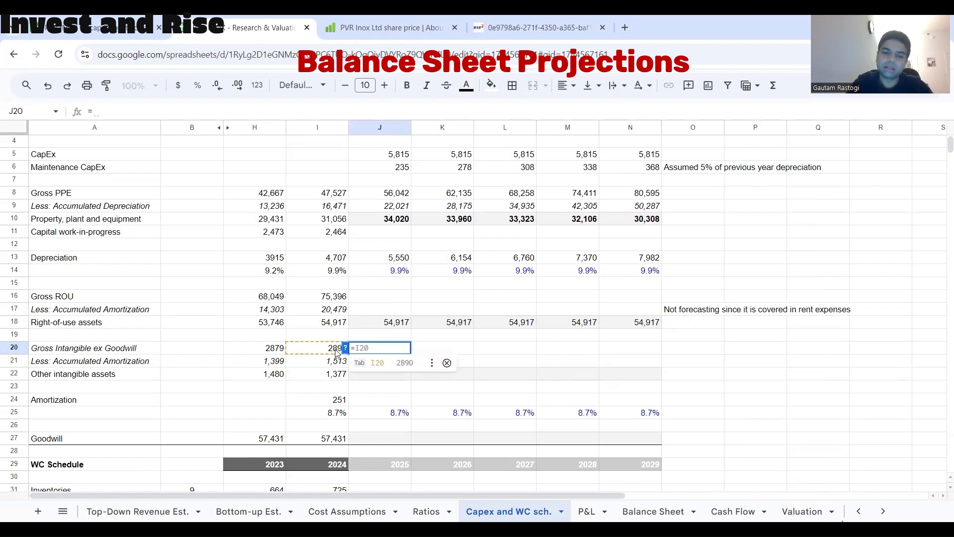
{"action": "left_click", "coordinate": [321, 351]}
{"action": "key", "text": "Return"}
{"action": "key", "text": "Up"}
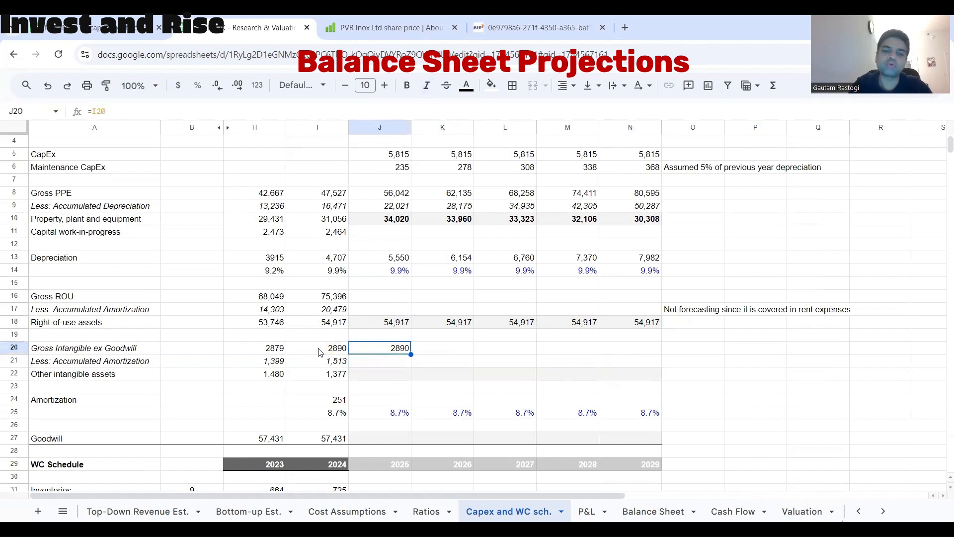
{"action": "left_click_drag", "start_coordinate": [411, 352], "coordinate": [651, 349]}
Step: Add the note "Same" in O20 beside the gross intangibles projection
{"action": "left_click", "coordinate": [685, 350]}
{"action": "type", "text": "Same"}
{"action": "key", "text": "Return"}
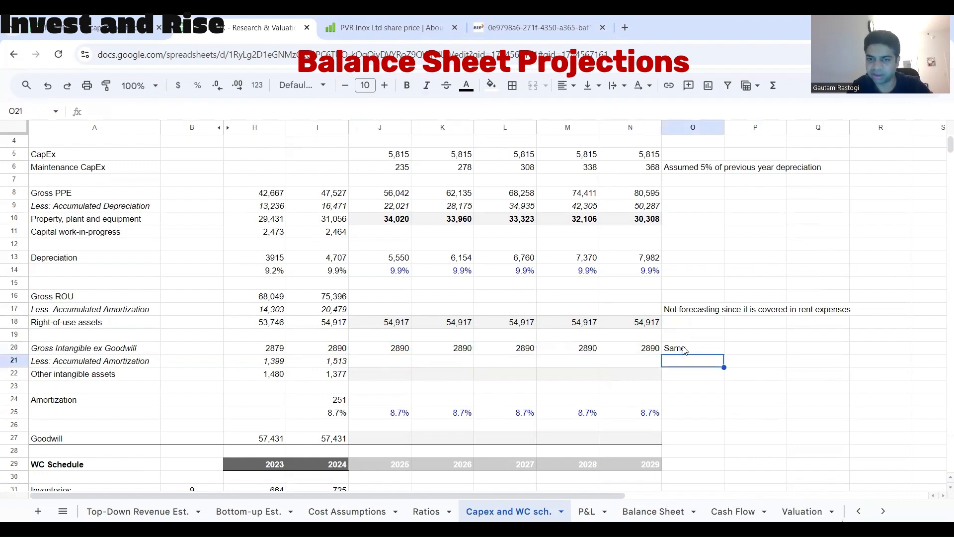
Step: Project 2025 amortization in J24 as =J25*J20 and fill the formula across to 2029
{"action": "left_click", "coordinate": [377, 400]}
{"action": "type", "text": "="}
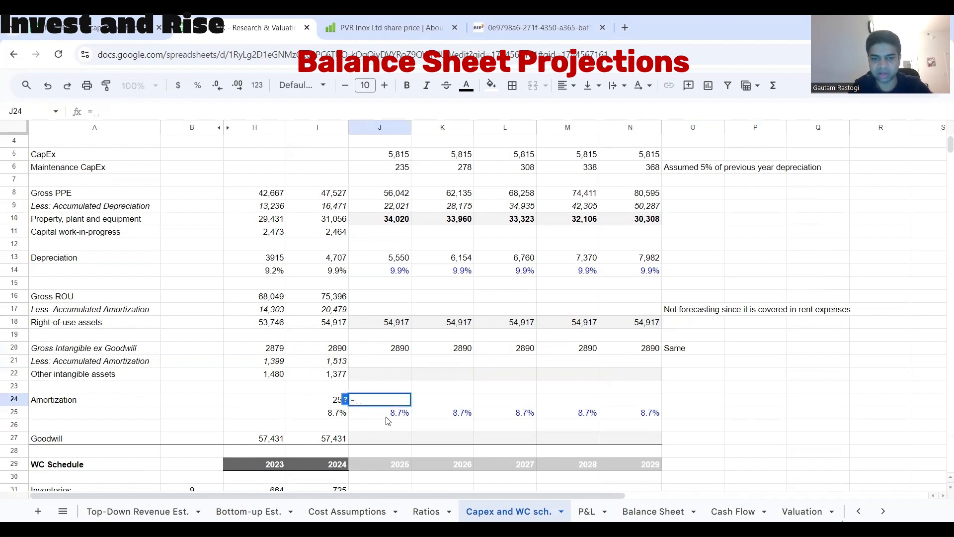
{"action": "left_click", "coordinate": [388, 418]}
{"action": "type", "text": "*"}
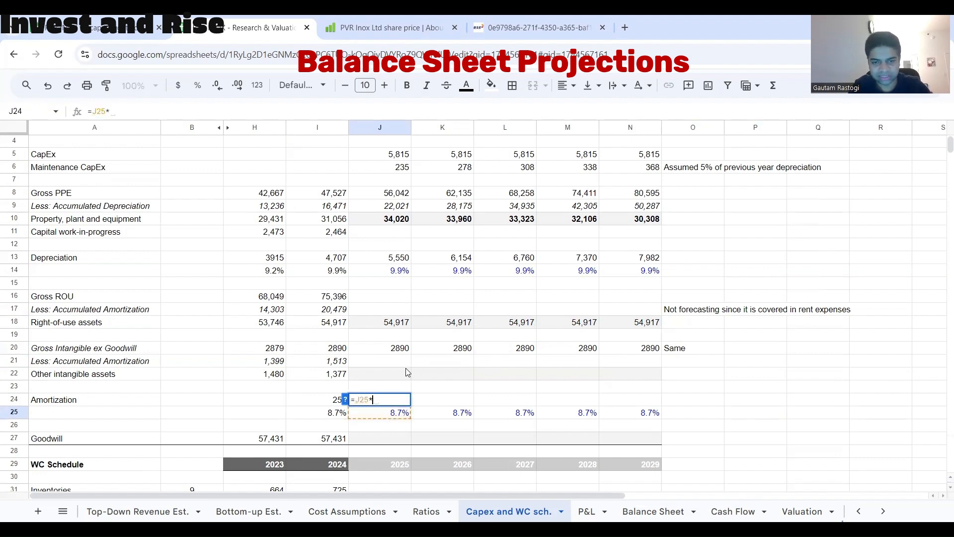
{"action": "left_click", "coordinate": [401, 352]}
{"action": "key", "text": "Return"}
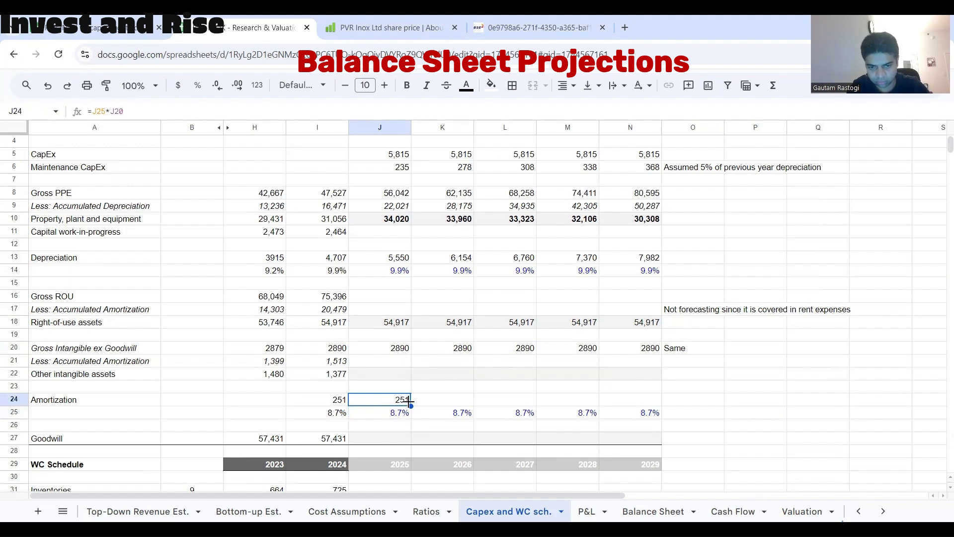
{"action": "left_click_drag", "start_coordinate": [410, 406], "coordinate": [522, 417]}
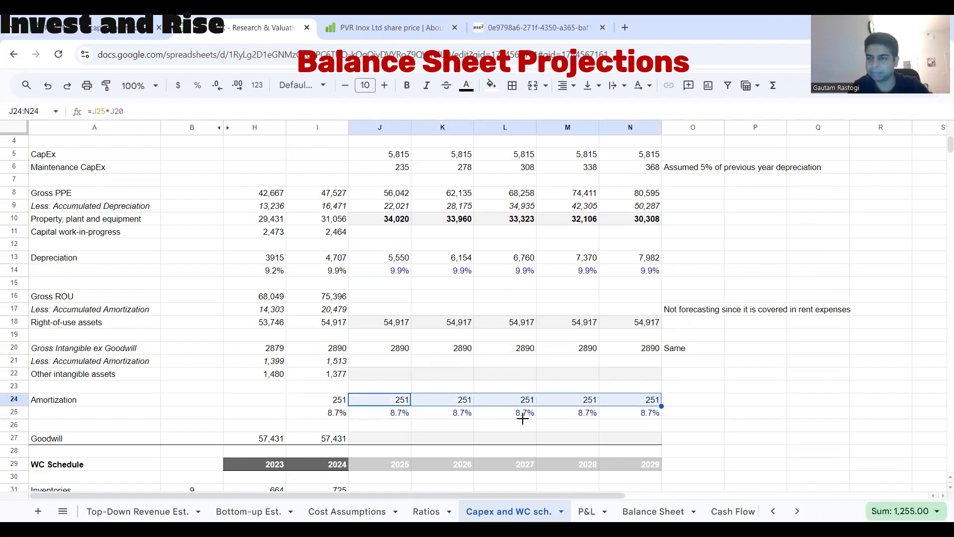
Step: Calculate 2025 accumulated amortization of intangibles in J21 as =I21+J24 and fill the formula across to 2029
{"action": "left_click", "coordinate": [394, 361]}
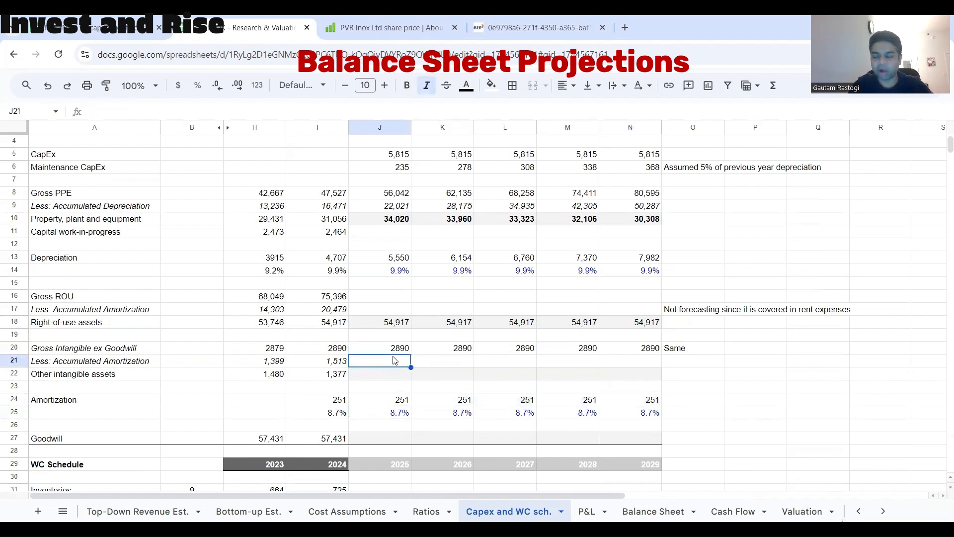
{"action": "type", "text": "="}
{"action": "left_click", "coordinate": [322, 360]}
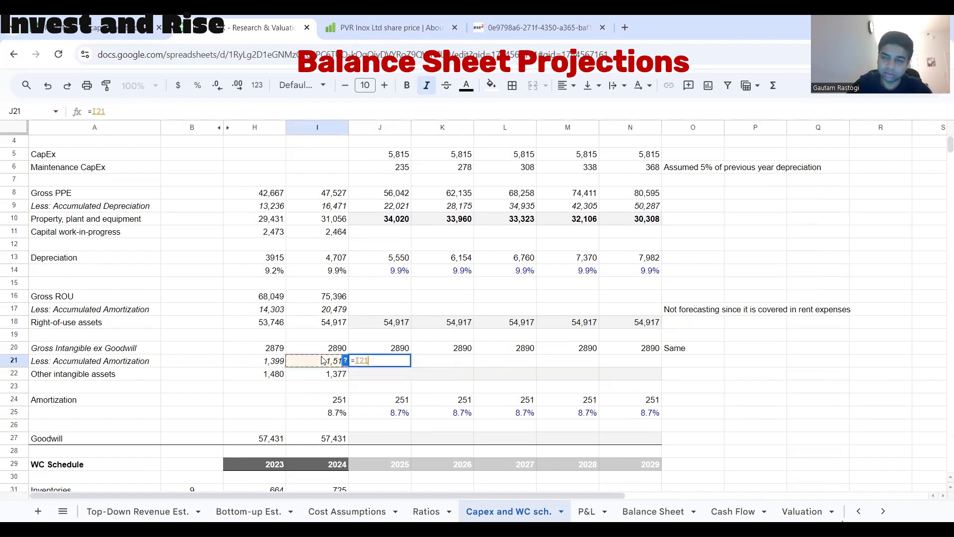
{"action": "type", "text": "+"}
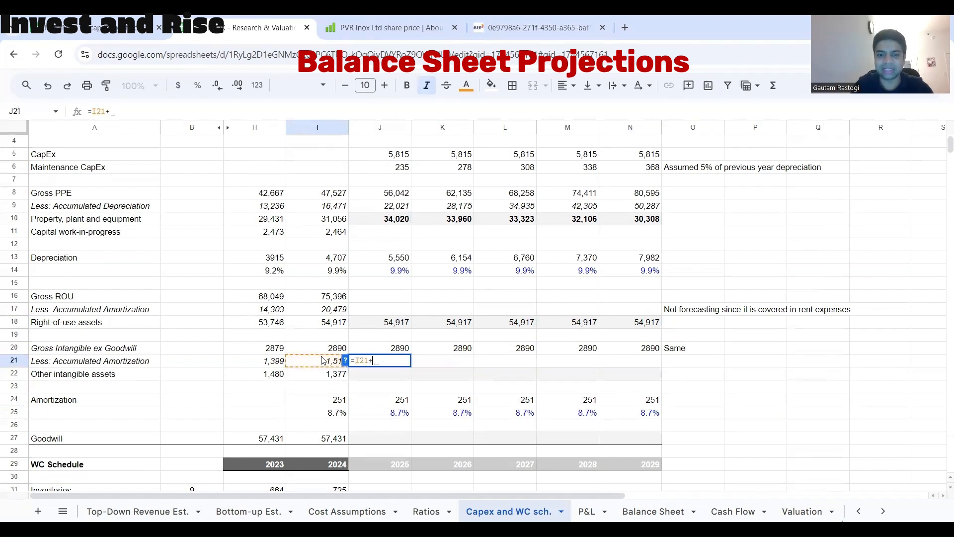
{"action": "left_click", "coordinate": [357, 400]}
{"action": "key", "text": "Return"}
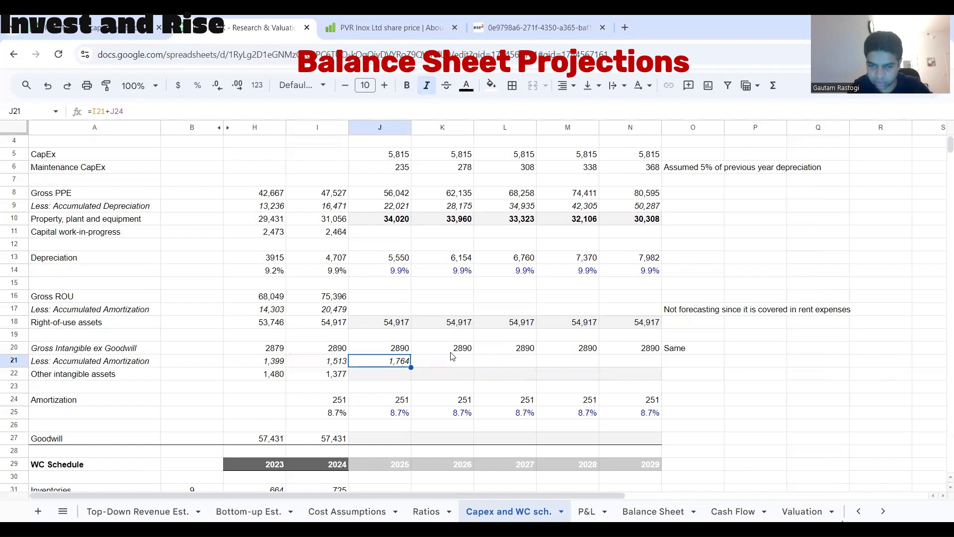
{"action": "left_click_drag", "start_coordinate": [411, 367], "coordinate": [662, 392]}
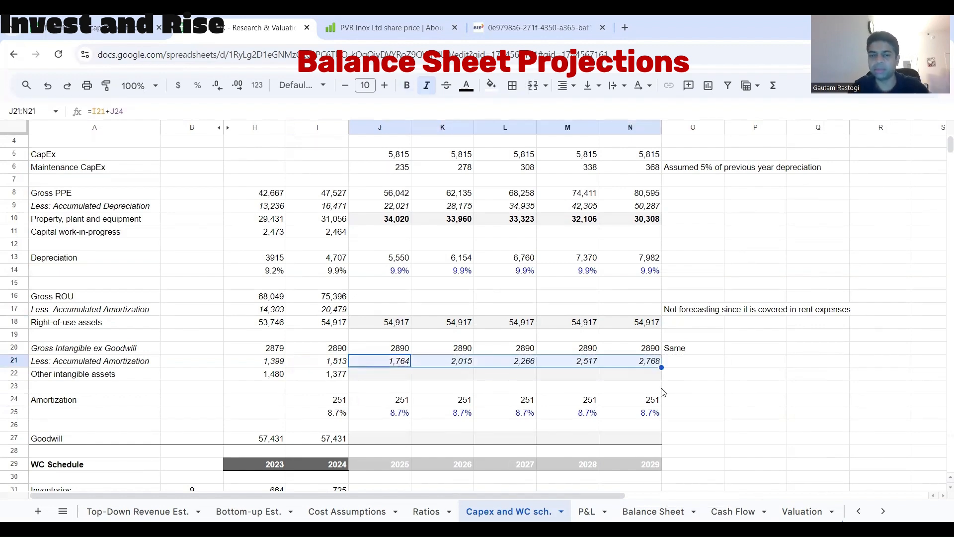
Step: Calculate 2025 other intangible assets in J22 as =J20-J21 and fill the formula across to 2029
{"action": "left_click", "coordinate": [361, 380]}
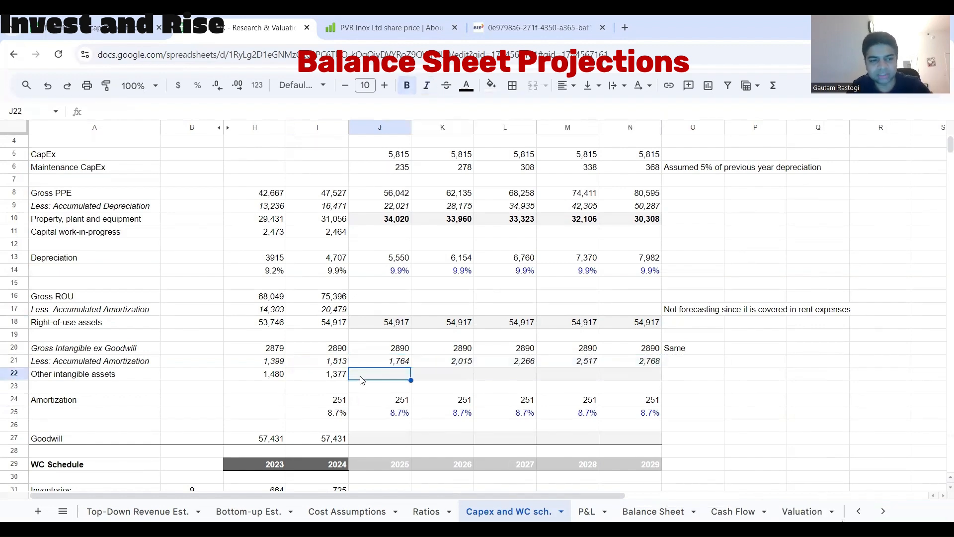
{"action": "type", "text": "="}
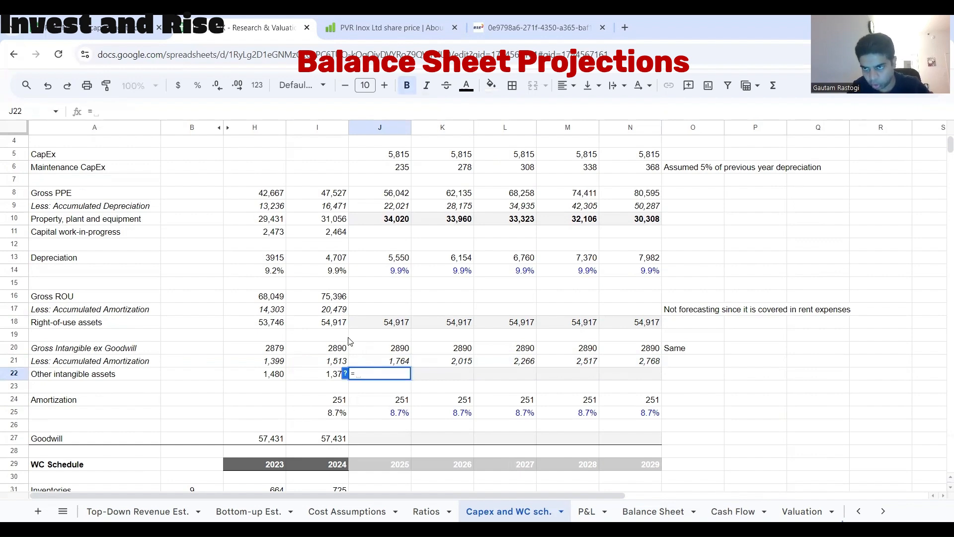
{"action": "left_click", "coordinate": [382, 351]}
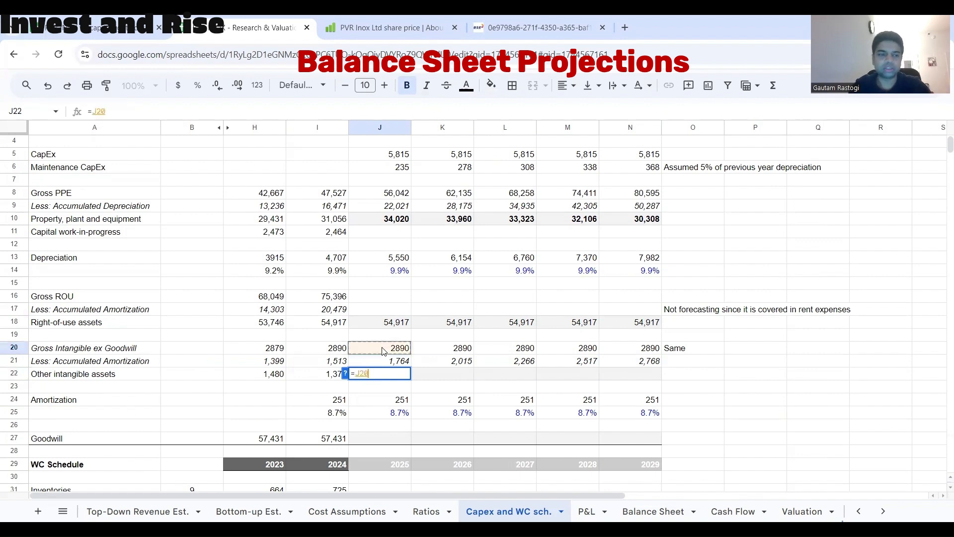
{"action": "type", "text": "-"}
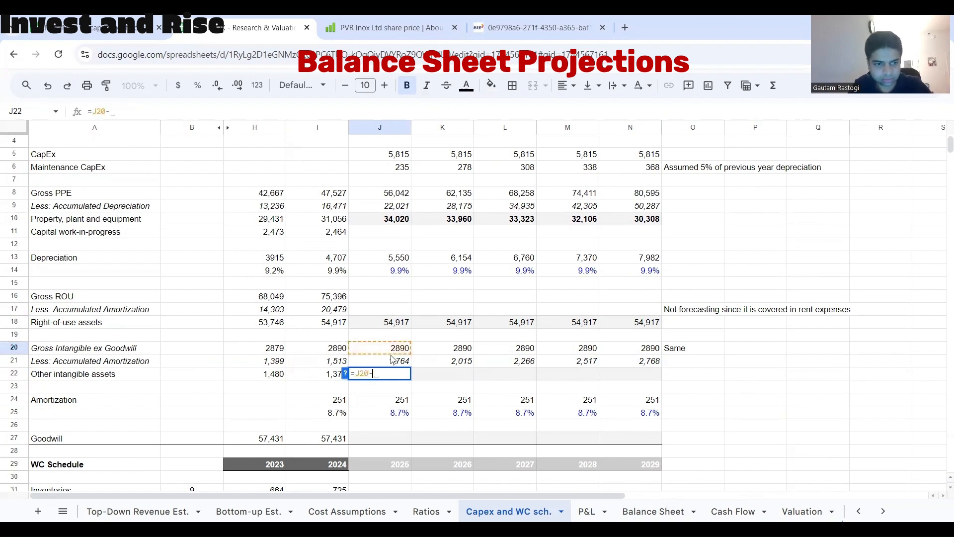
{"action": "left_click", "coordinate": [395, 363]}
{"action": "key", "text": "Return"}
{"action": "key", "text": "Up"}
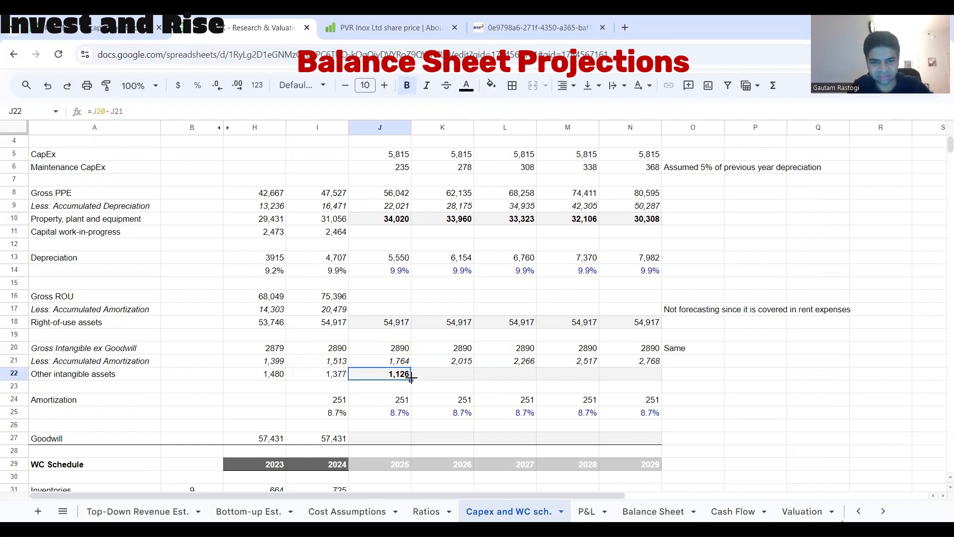
{"action": "left_click_drag", "start_coordinate": [410, 378], "coordinate": [641, 378]}
Step: Make the projected right-of-use assets in J18:N18 bold
{"action": "left_click", "coordinate": [400, 322]}
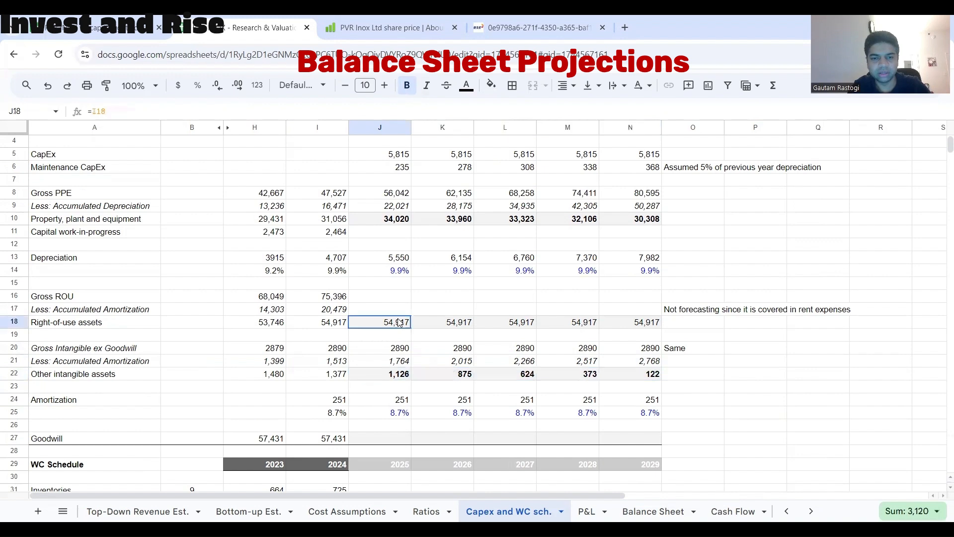
{"action": "left_click_drag", "start_coordinate": [400, 323], "coordinate": [636, 323]}
{"action": "key", "text": "ctrl+b"}
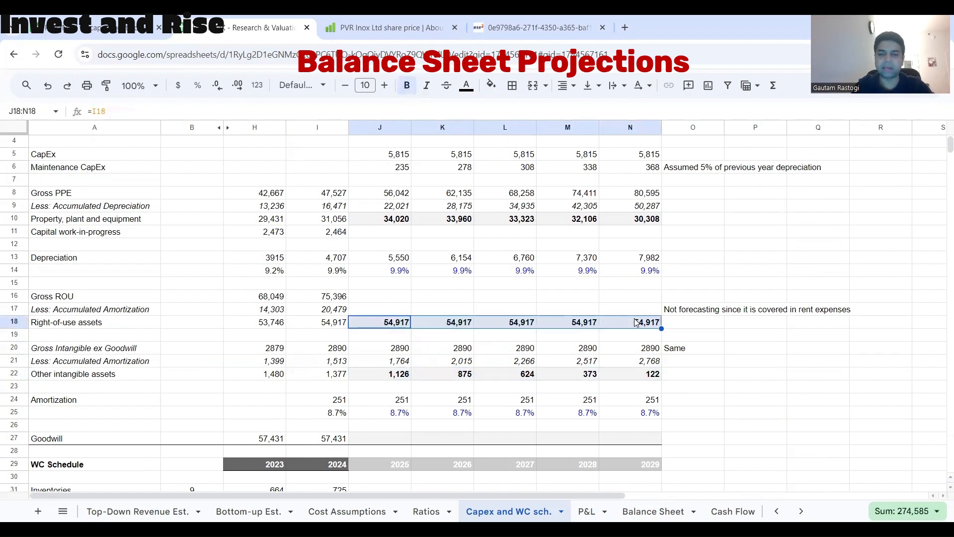
{"action": "left_click", "coordinate": [413, 384]}
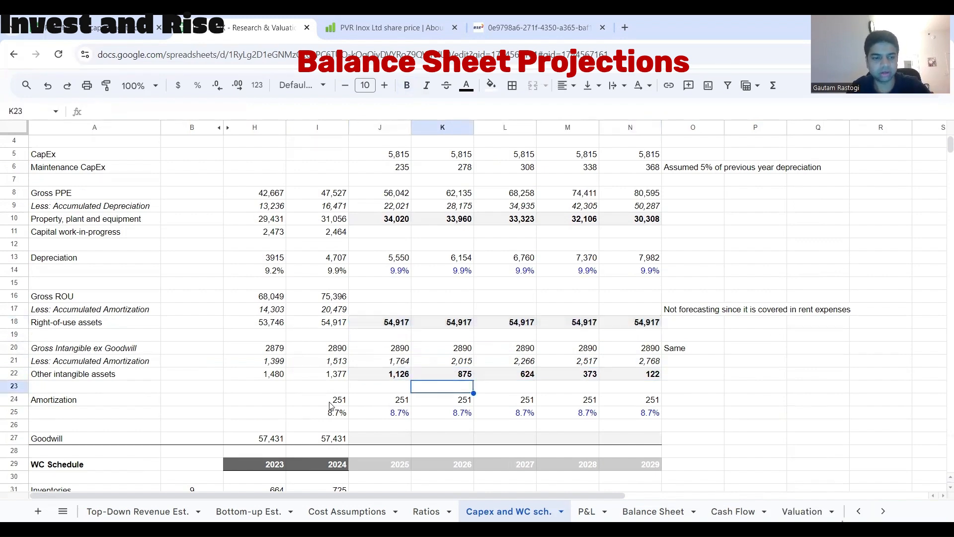
Step: Hold goodwill at the 2024 level by entering =I27 in J27, filling across to 2029 and bolding the projected values
{"action": "left_click", "coordinate": [101, 431]}
{"action": "left_click", "coordinate": [105, 440]}
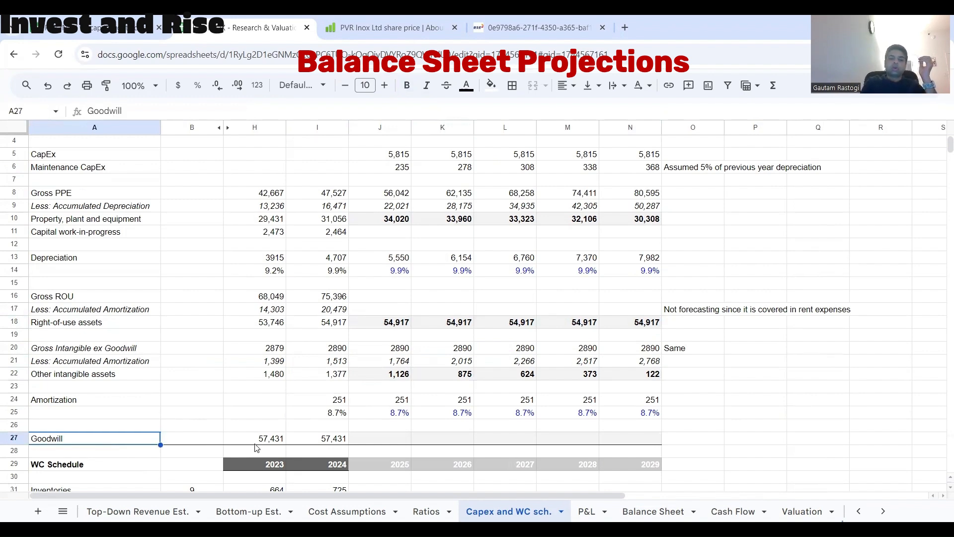
{"action": "left_click_drag", "start_coordinate": [256, 439], "coordinate": [318, 441]}
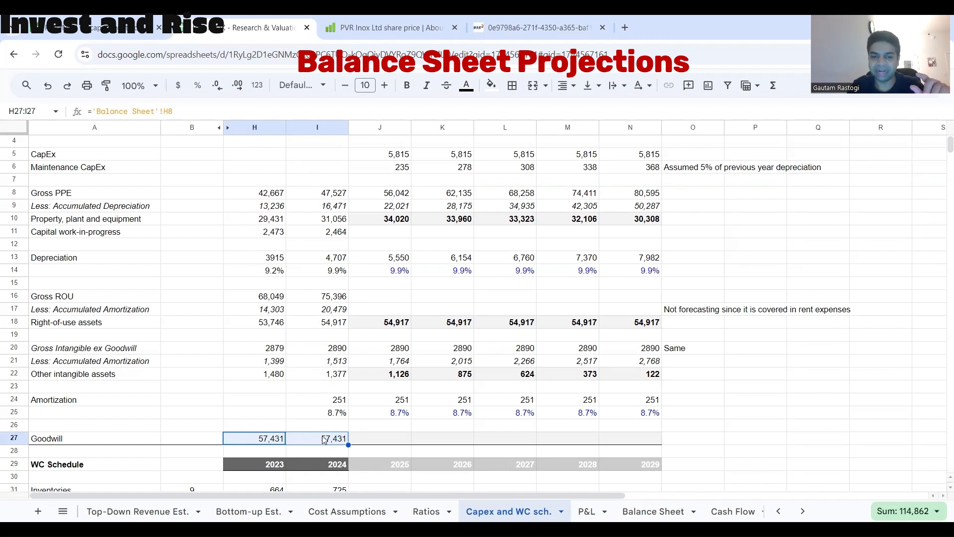
{"action": "left_click", "coordinate": [362, 441]}
{"action": "type", "text": "="}
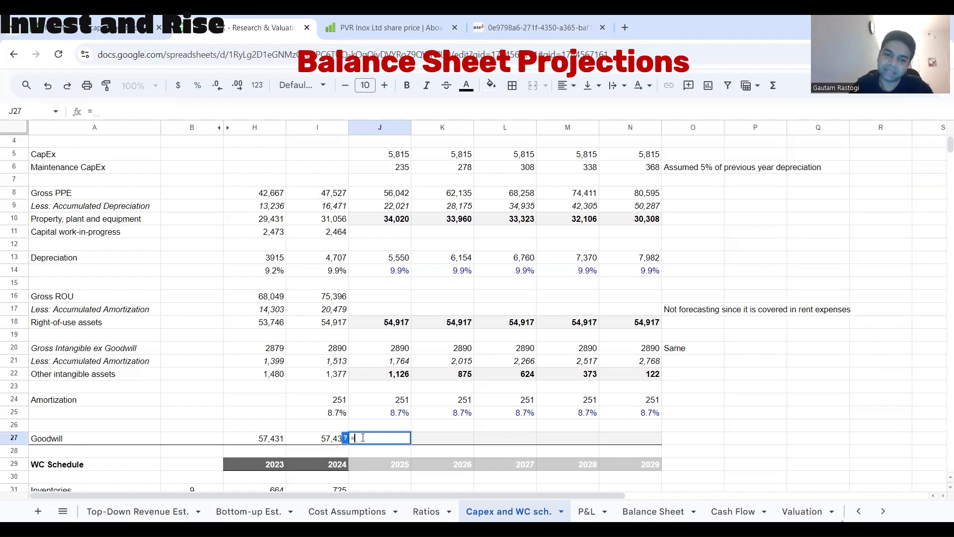
{"action": "left_click", "coordinate": [326, 443]}
{"action": "key", "text": "Return"}
{"action": "key", "text": "Up"}
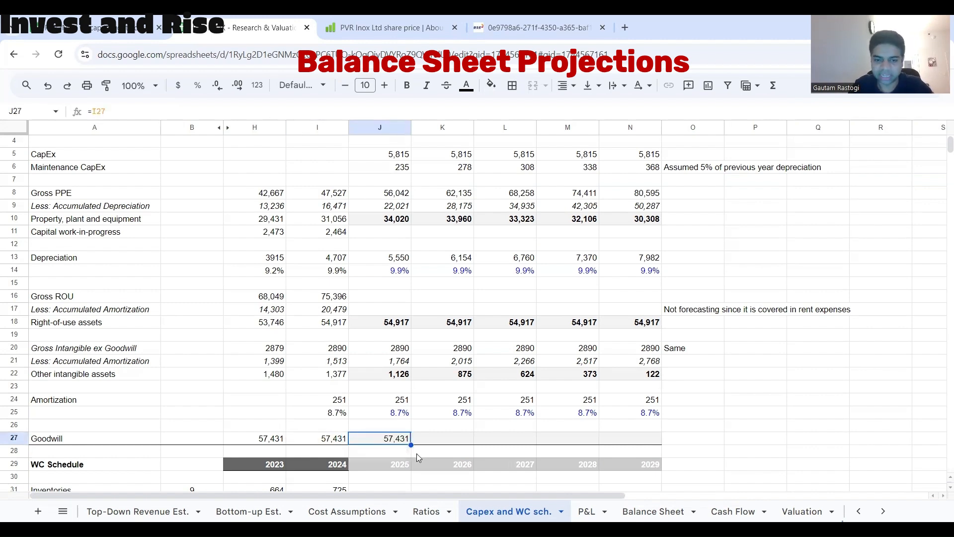
{"action": "left_click_drag", "start_coordinate": [411, 444], "coordinate": [491, 443]}
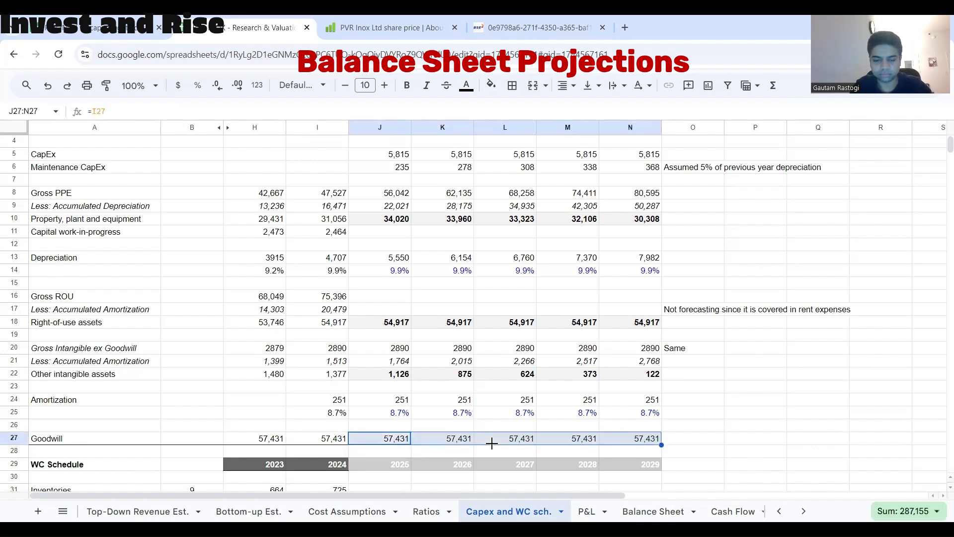
{"action": "key", "text": "ctrl+b"}
Step: Add the note "Same" in O27 beside the goodwill projection
{"action": "left_click", "coordinate": [713, 440]}
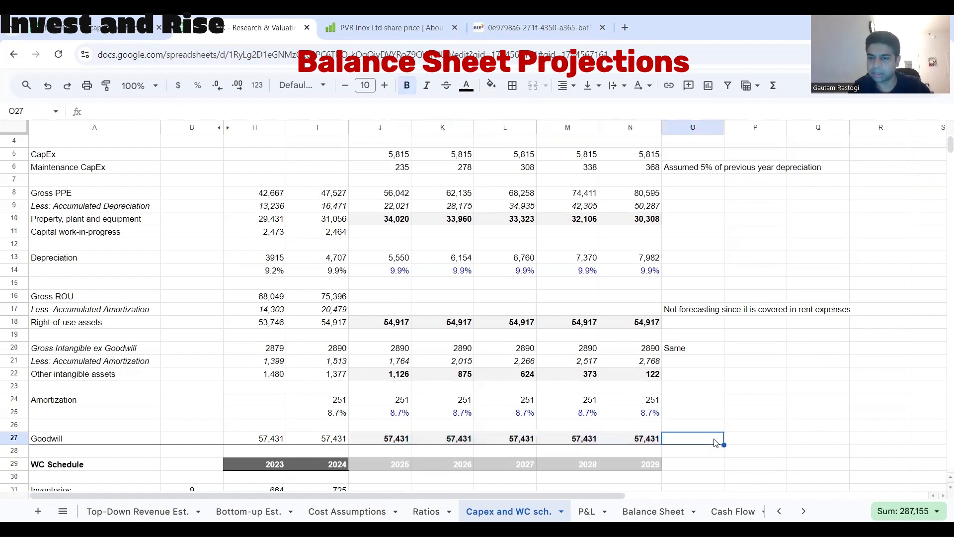
{"action": "type", "text": "Same"}
{"action": "key", "text": "Return"}
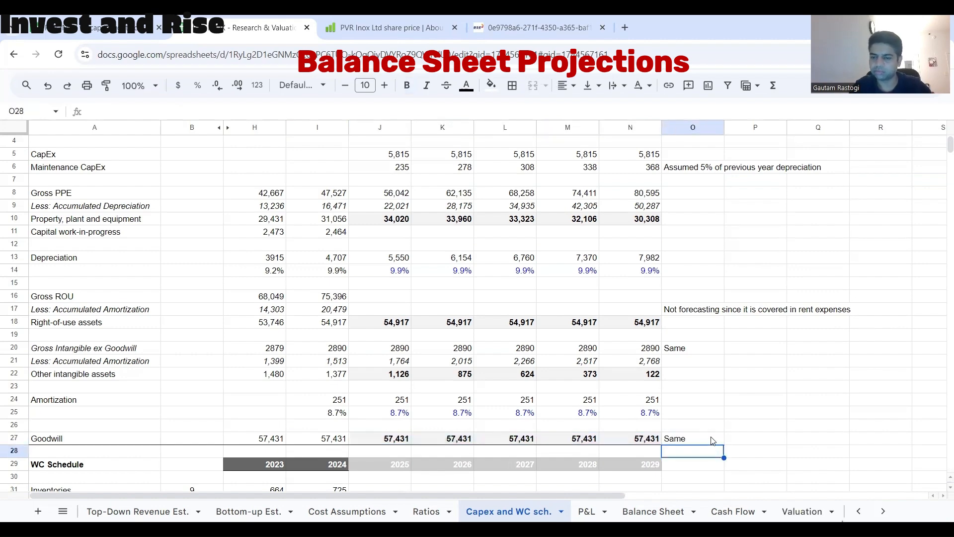
Step: On the Balance Sheet sheet, link 2025 property, plant and equipment in J5 to ='Capex and WC sch.'!J10
{"action": "scroll", "coordinate": [714, 441], "scroll_direction": "up", "scroll_amount": 1}
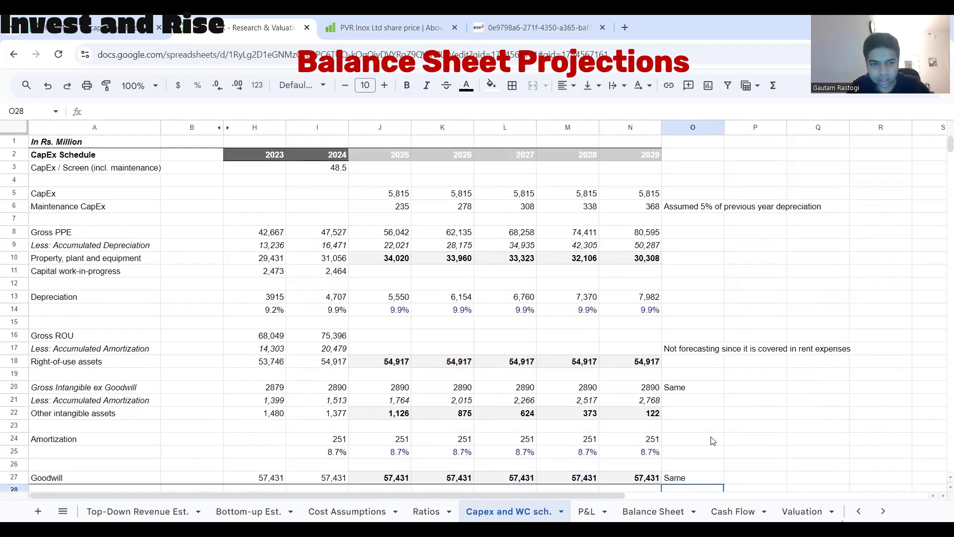
{"action": "left_click_drag", "start_coordinate": [107, 169], "coordinate": [565, 416]}
{"action": "key", "text": "shift+Down"}
{"action": "key", "text": "shift+Down"}
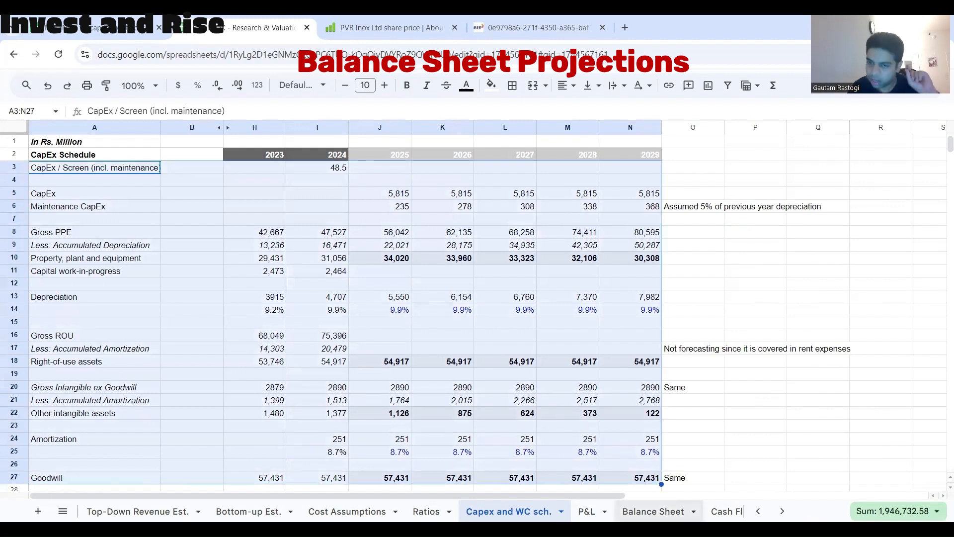
{"action": "left_click", "coordinate": [653, 511]}
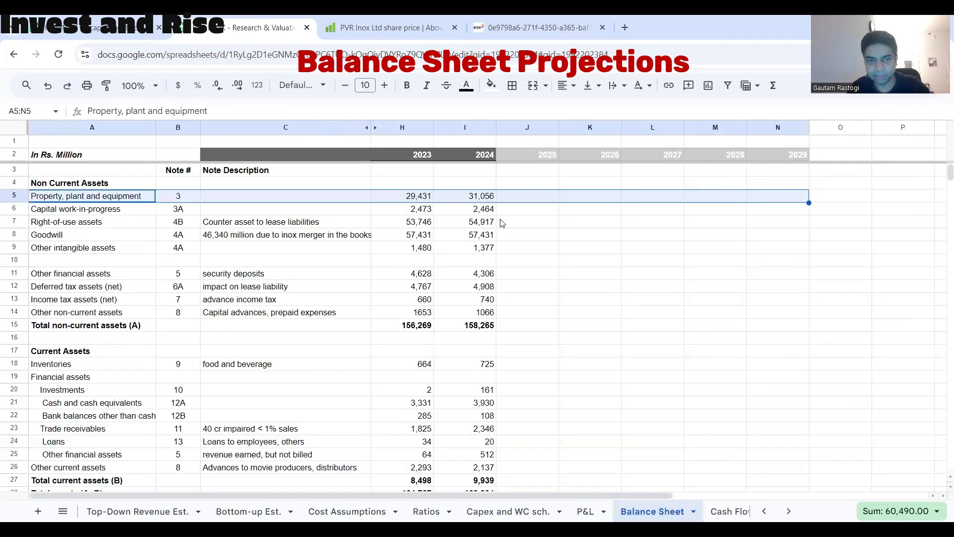
{"action": "left_click", "coordinate": [532, 197]}
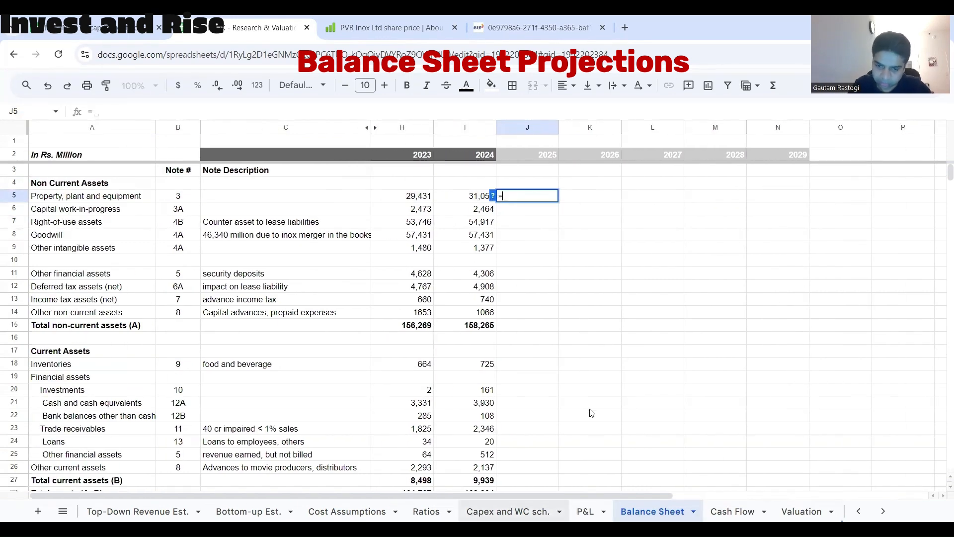
{"action": "key", "text": "Return"}
{"action": "type", "text": "="}
{"action": "left_click", "coordinate": [388, 259]}
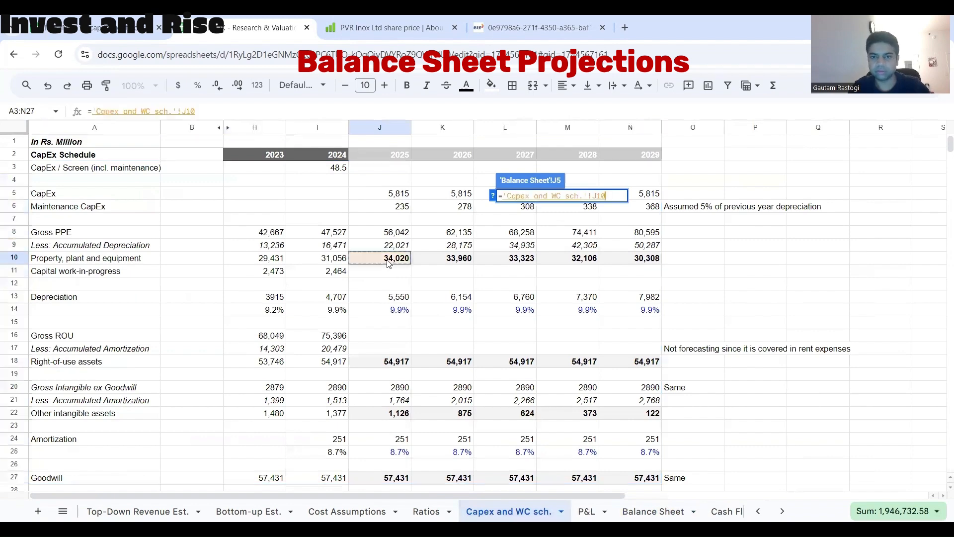
{"action": "key", "text": "Return"}
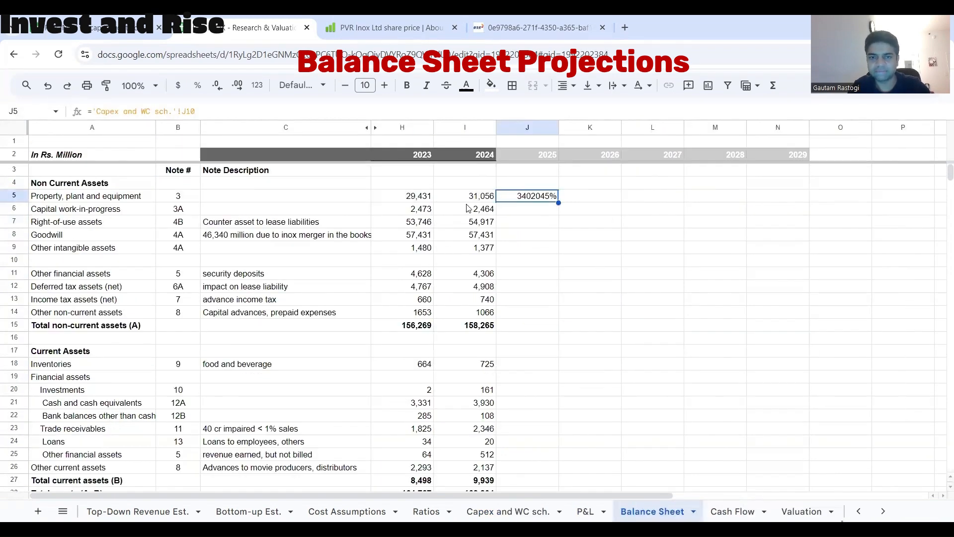
Step: Copy the formatting of I5 onto J5 and fill the property, plant and equipment link across to 2029
{"action": "left_click", "coordinate": [466, 200]}
{"action": "left_click", "coordinate": [106, 85]}
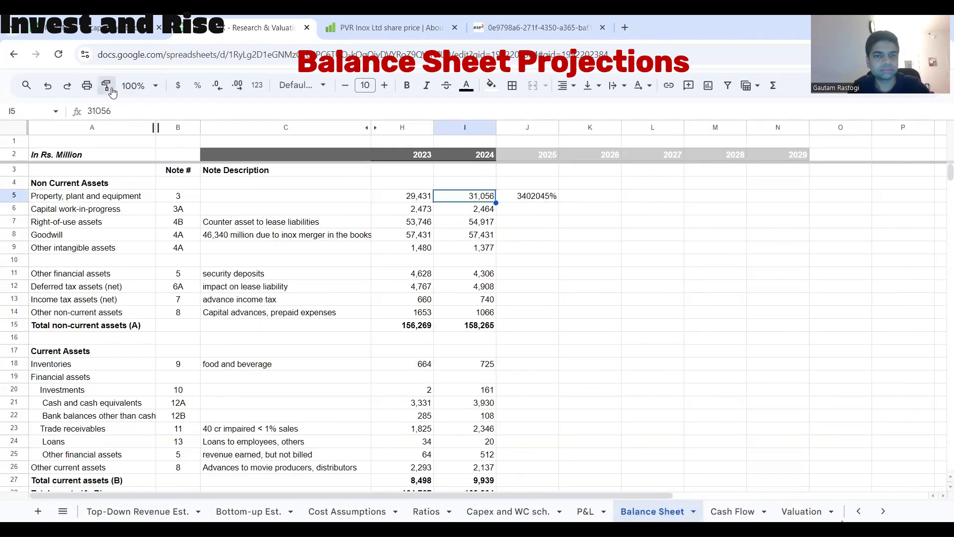
{"action": "left_click", "coordinate": [530, 200]}
{"action": "left_click_drag", "start_coordinate": [559, 202], "coordinate": [771, 208]}
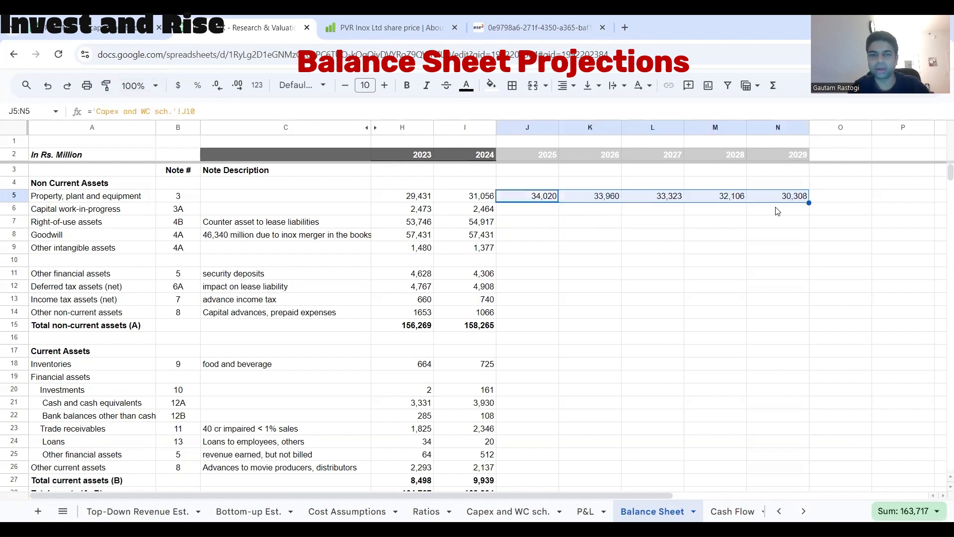
Step: Link 2025 right-of-use assets in J7 of the balance sheet to ='Capex and WC sch.'!J18
{"action": "left_click", "coordinate": [533, 212]}
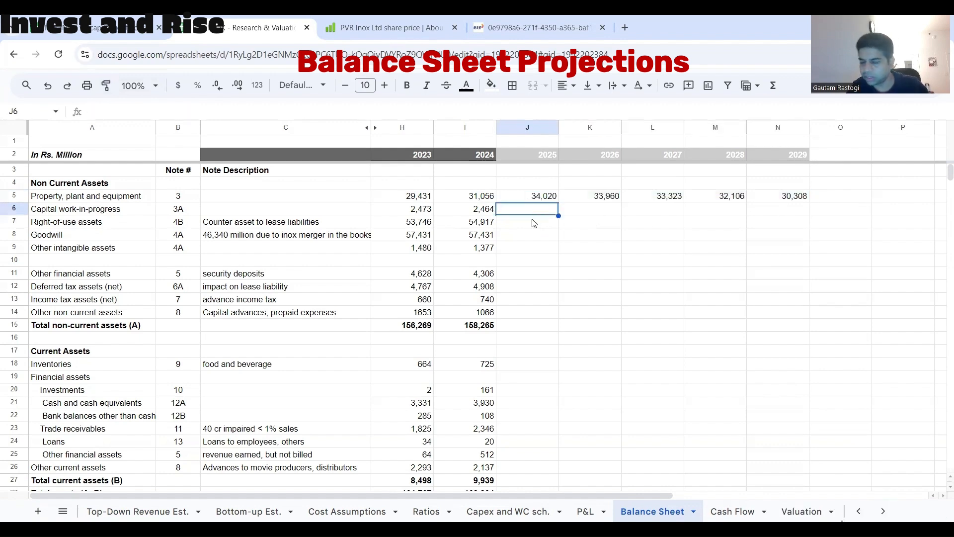
{"action": "left_click", "coordinate": [532, 199]}
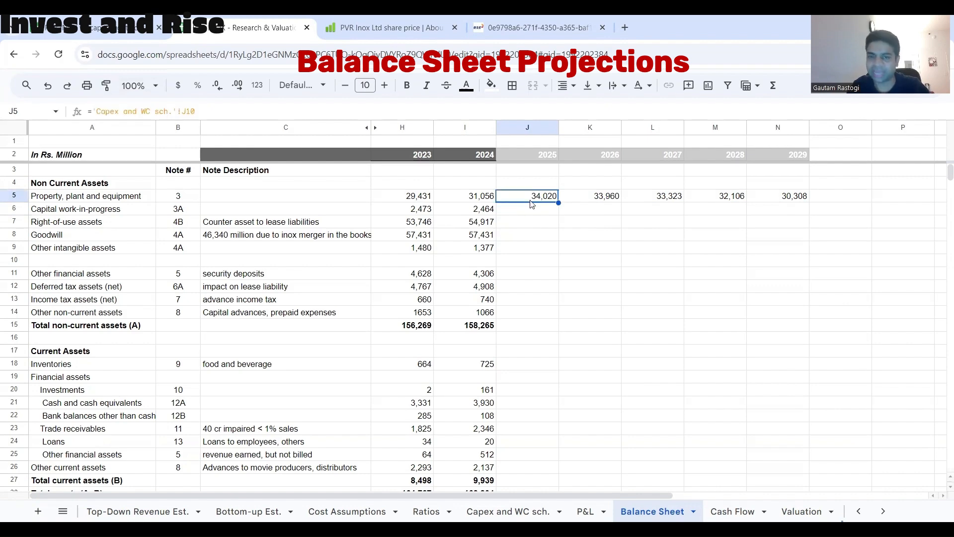
{"action": "left_click", "coordinate": [517, 222]}
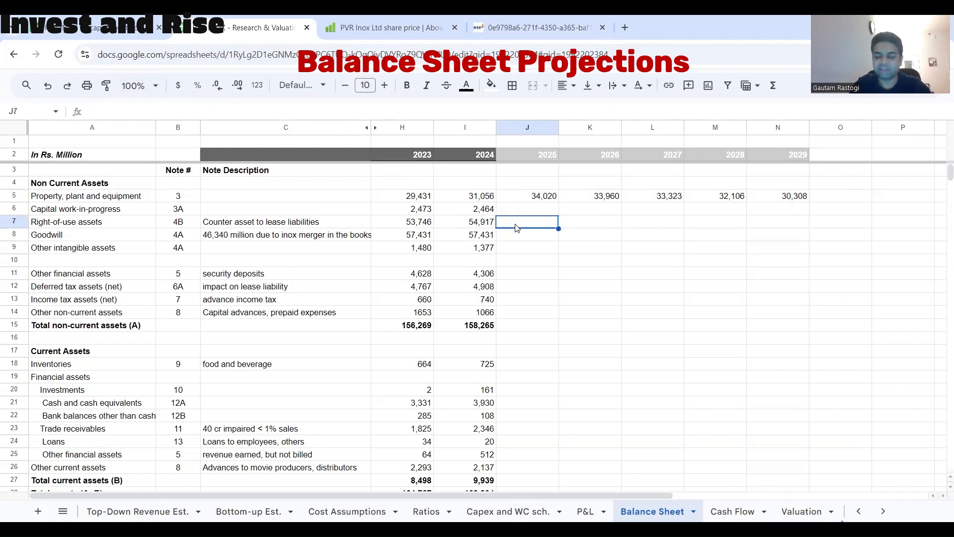
{"action": "type", "text": "="}
{"action": "key", "text": "ctrl+shift+Page_Up"}
{"action": "key", "text": "ctrl+shift+Page_Up"}
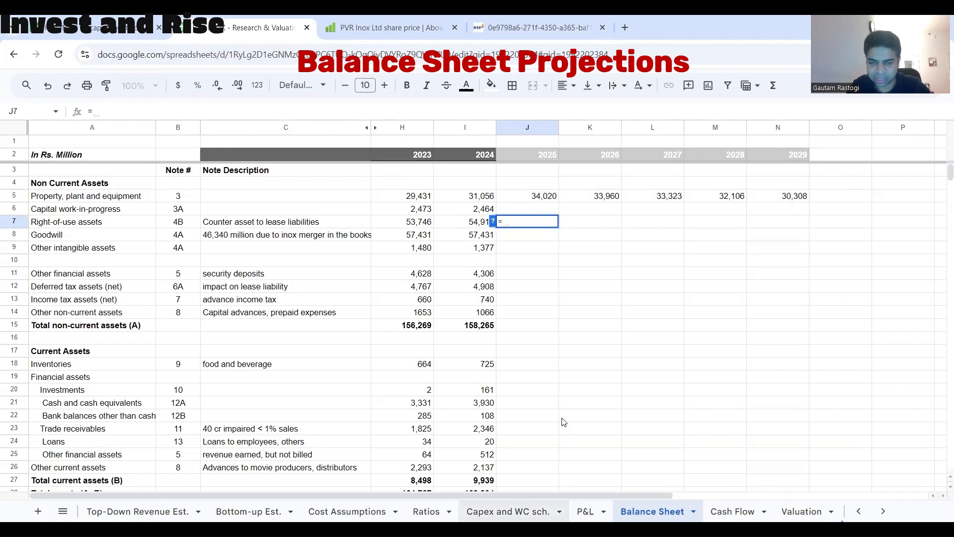
{"action": "left_click", "coordinate": [378, 366]}
{"action": "key", "text": "Return"}
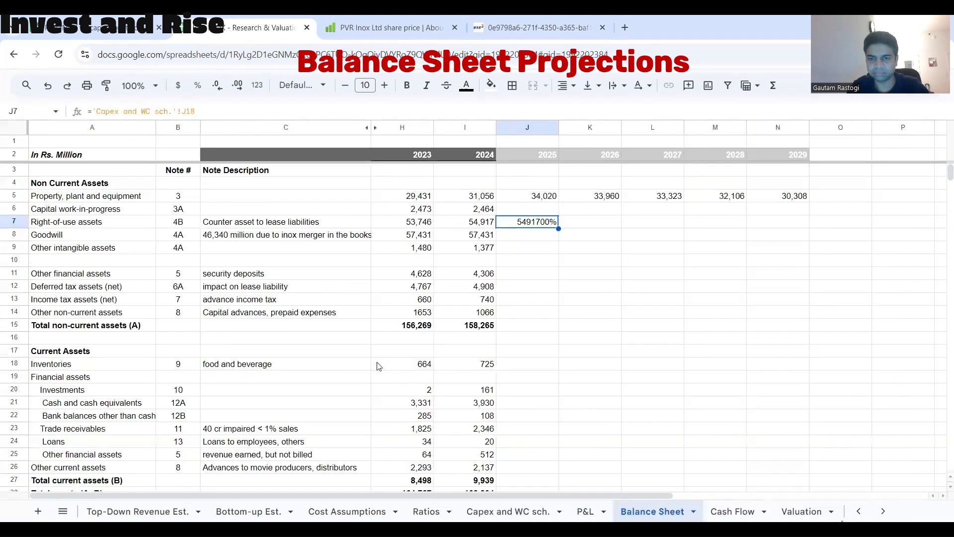
Step: Copy the formatting of J5 onto J7 and fill the right-of-use assets link across to 2029
{"action": "key", "text": "Up"}
{"action": "key", "text": "Up"}
{"action": "left_click", "coordinate": [106, 85]}
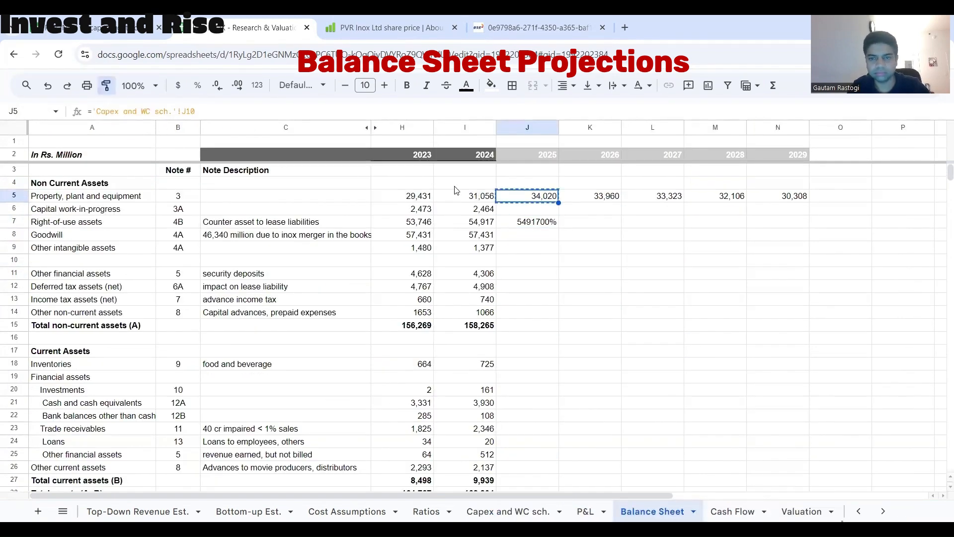
{"action": "left_click", "coordinate": [517, 222]}
{"action": "left_click_drag", "start_coordinate": [558, 227], "coordinate": [795, 231]}
Step: Link 2025 goodwill in J8 of the balance sheet to ='Capex and WC sch.'!J27
{"action": "left_click", "coordinate": [556, 239]}
{"action": "type", "text": "="}
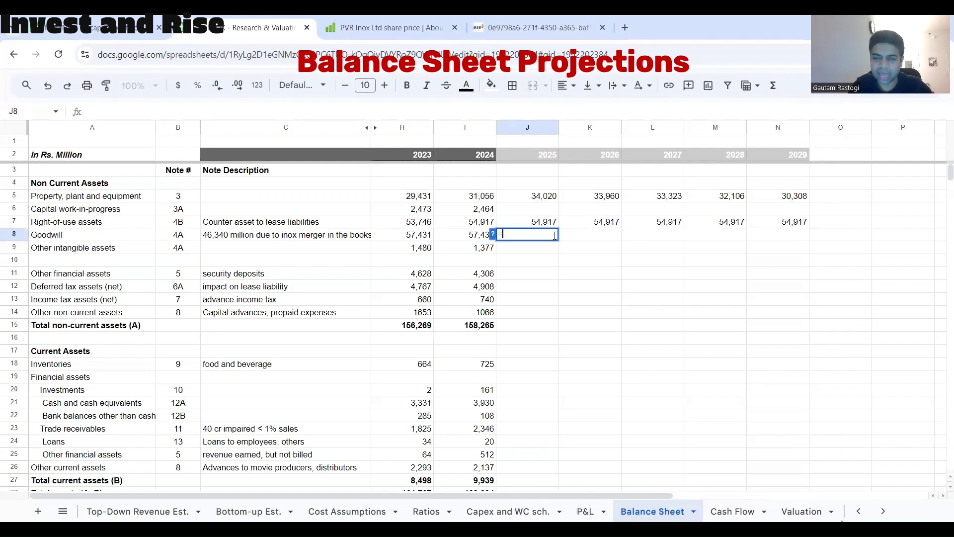
{"action": "key", "text": "ctrl+shift+Page_Up"}
{"action": "key", "text": "ctrl+shift+Page_Up"}
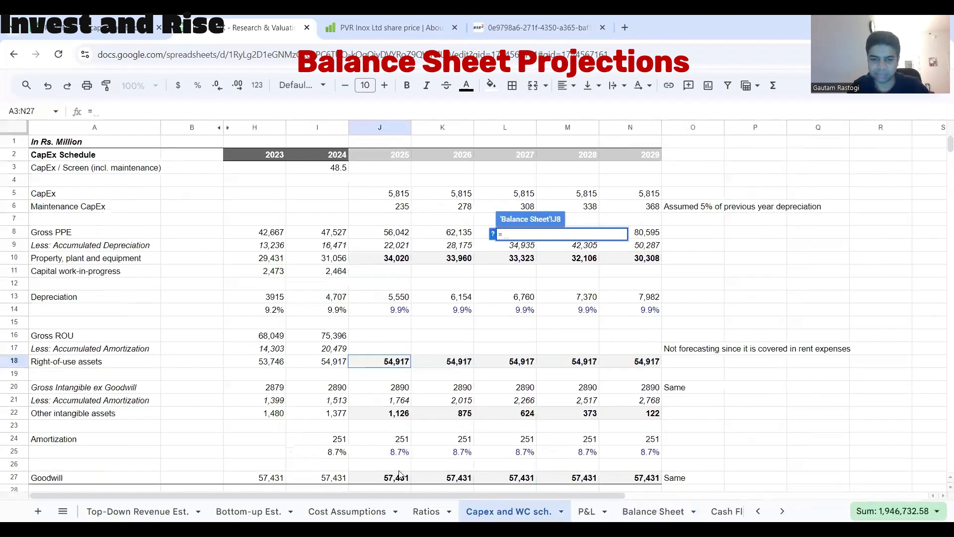
{"action": "left_click", "coordinate": [400, 476]}
{"action": "key", "text": "Return"}
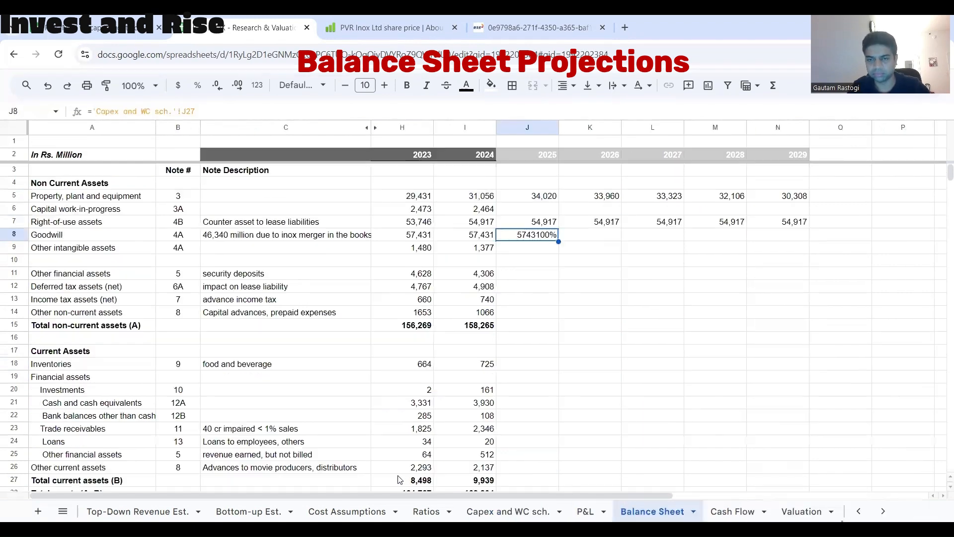
Step: Copy the formatting of J7 onto J8 and fill the goodwill link across to 2029
{"action": "left_click", "coordinate": [546, 221]}
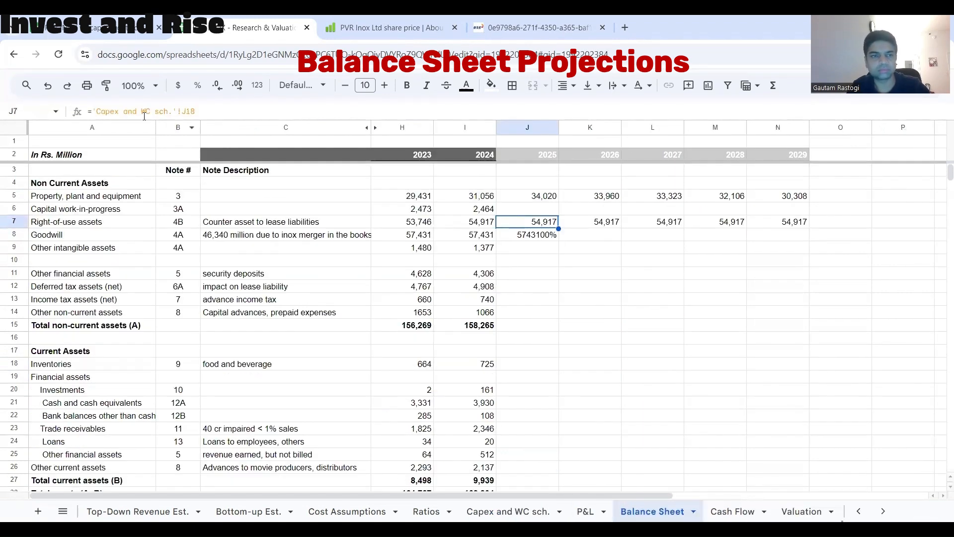
{"action": "left_click", "coordinate": [106, 85]}
{"action": "left_click", "coordinate": [525, 236]}
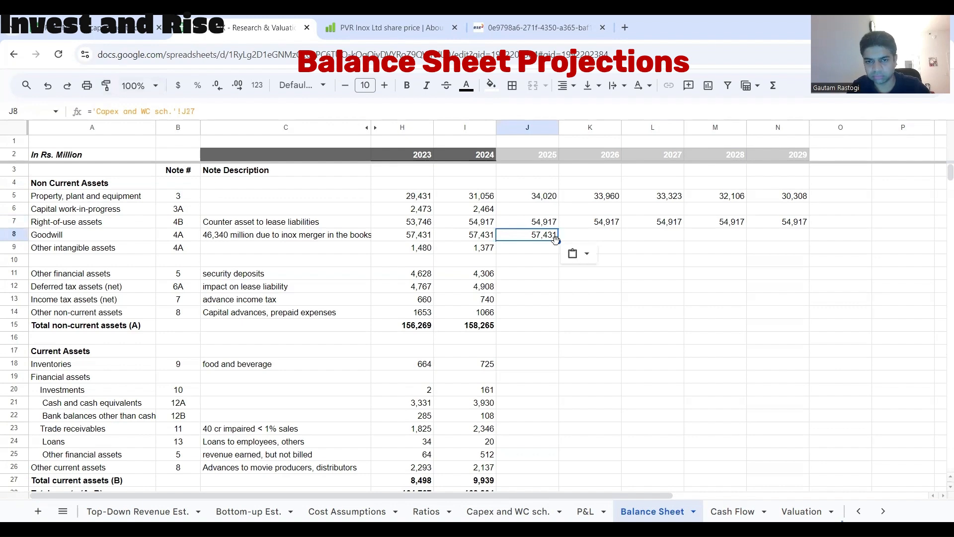
{"action": "left_click_drag", "start_coordinate": [558, 242], "coordinate": [795, 256]}
{"action": "left_click", "coordinate": [514, 255]}
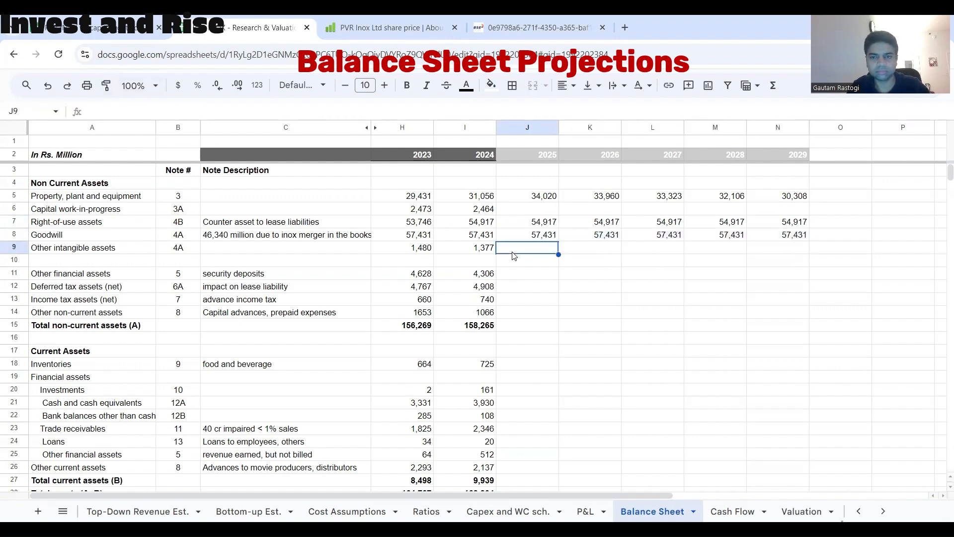
Step: Link 2025 other intangible assets in J9 of the balance sheet to ='Capex and WC sch.'!J22
{"action": "type", "text": "="}
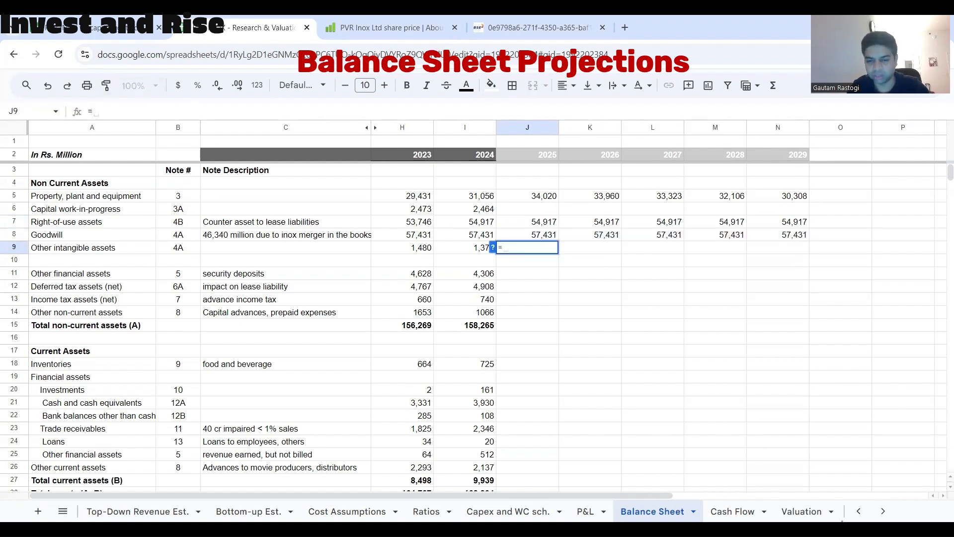
{"action": "left_click", "coordinate": [507, 512]}
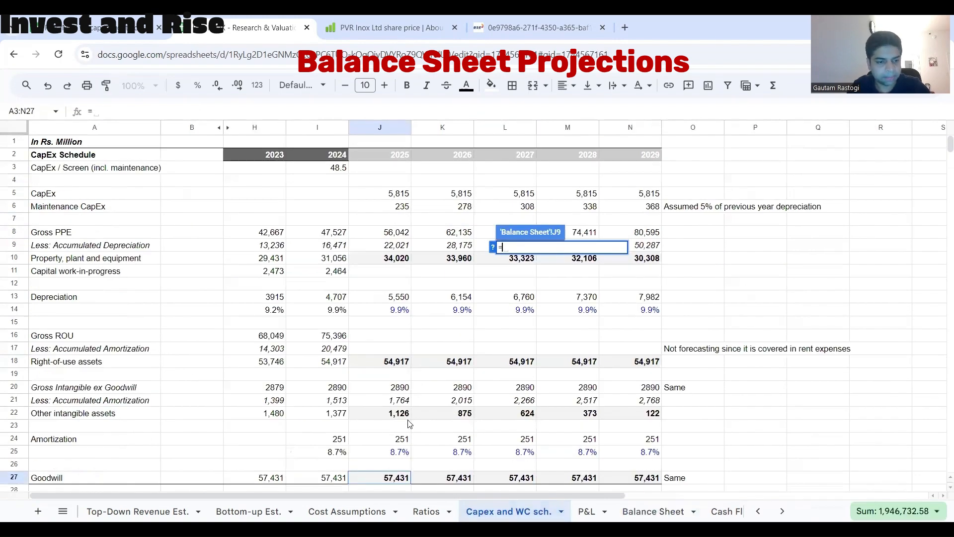
{"action": "left_click", "coordinate": [377, 415]}
{"action": "key", "text": "Return"}
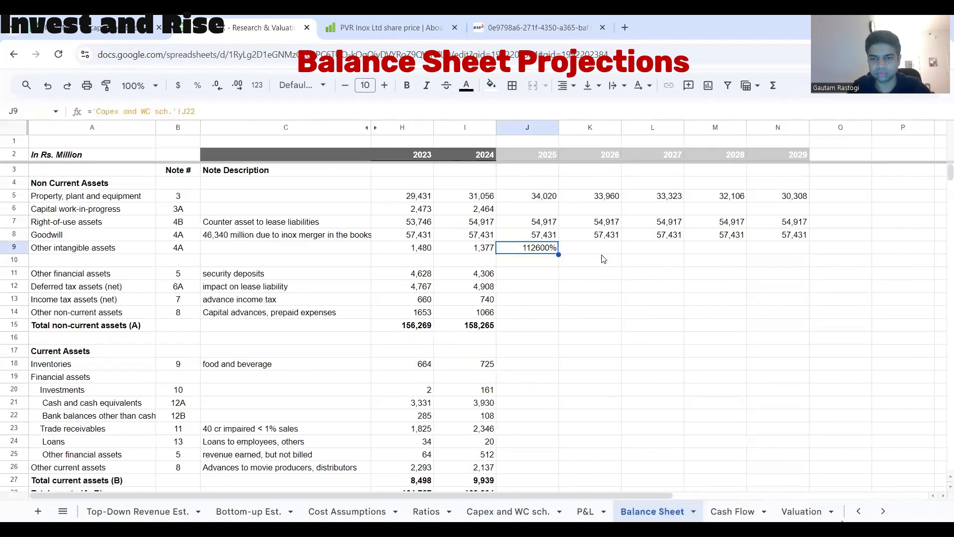
Step: Copy the formatting of J8 onto J9 and fill the other intangible assets link across to 2029
{"action": "key", "text": "Up"}
{"action": "left_click", "coordinate": [106, 85]}
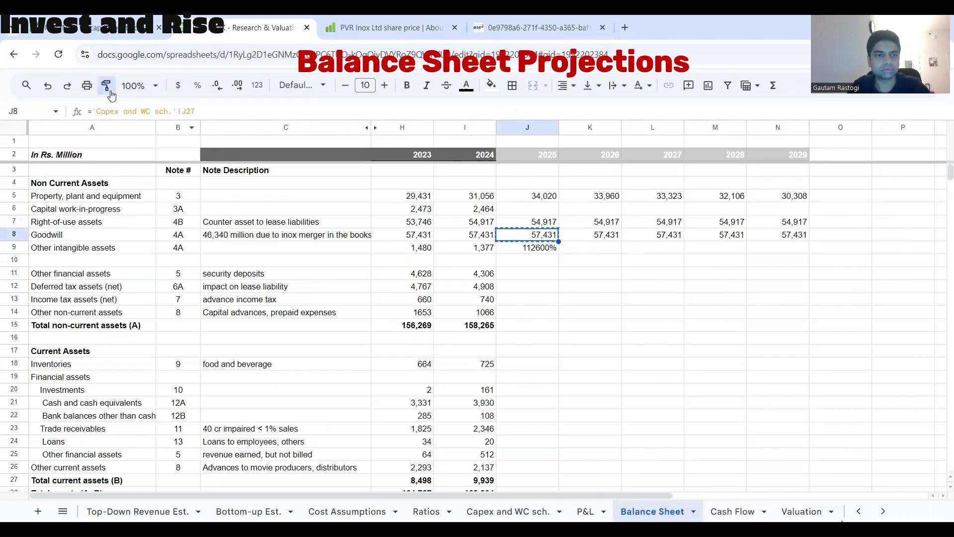
{"action": "left_click", "coordinate": [519, 251]}
{"action": "left_click_drag", "start_coordinate": [559, 252], "coordinate": [763, 261]}
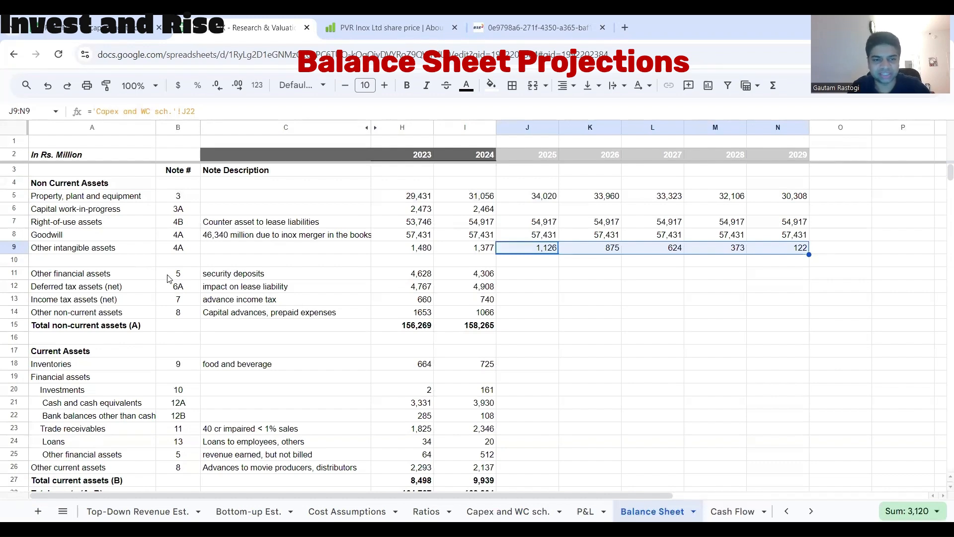
Step: Enter the note "Same" in O11 beside the other financial assets row
{"action": "left_click", "coordinate": [195, 276]}
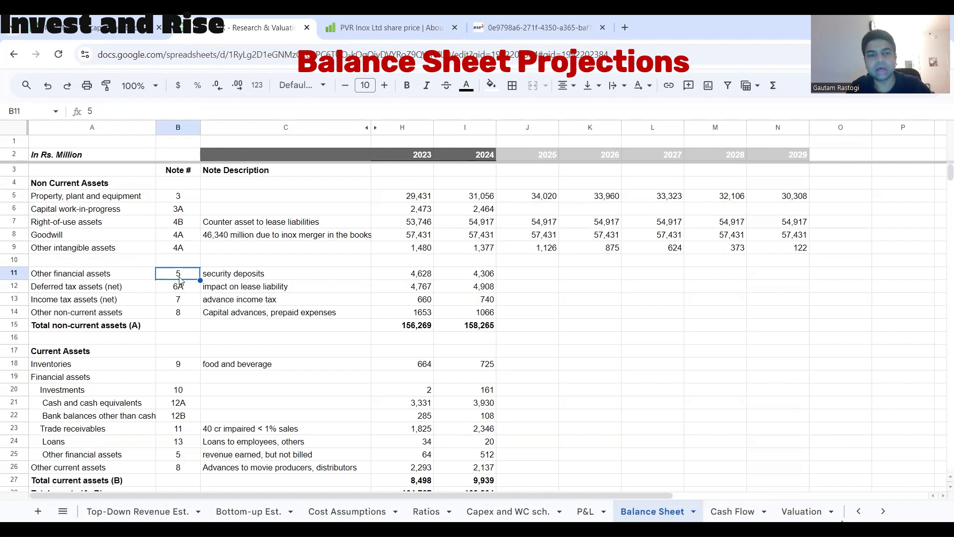
{"action": "left_click", "coordinate": [117, 282]}
{"action": "left_click", "coordinate": [226, 279]}
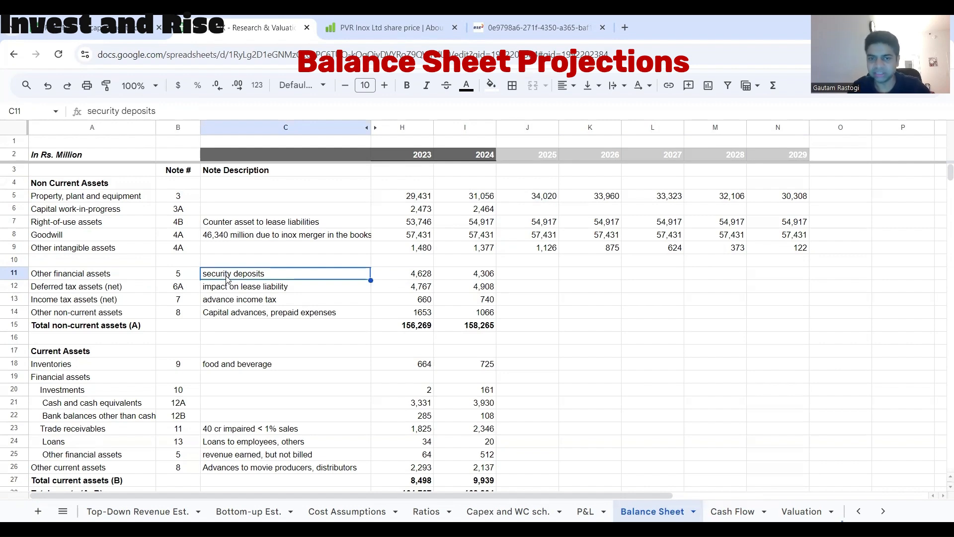
{"action": "left_click", "coordinate": [521, 276]}
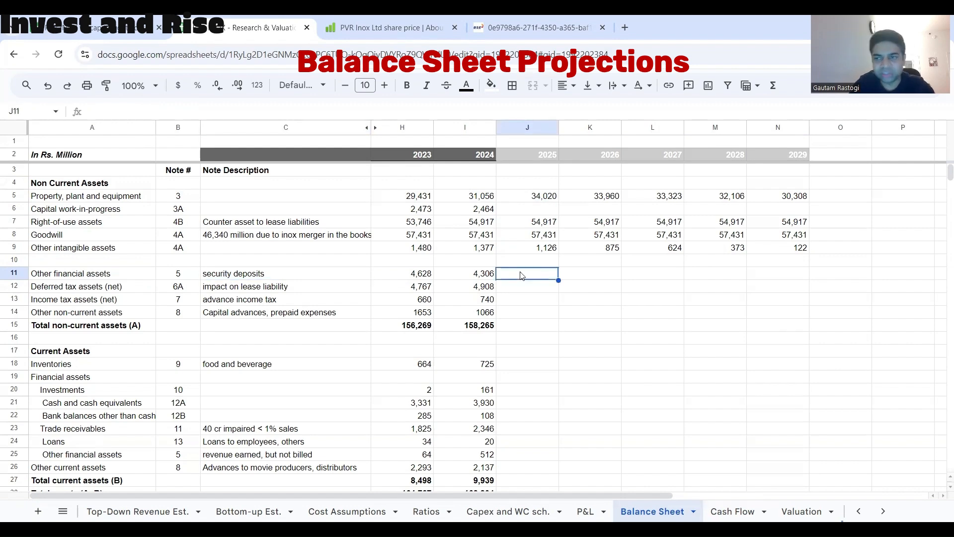
{"action": "left_click", "coordinate": [848, 276]}
{"action": "type", "text": "Same"}
{"action": "key", "text": "Return"}
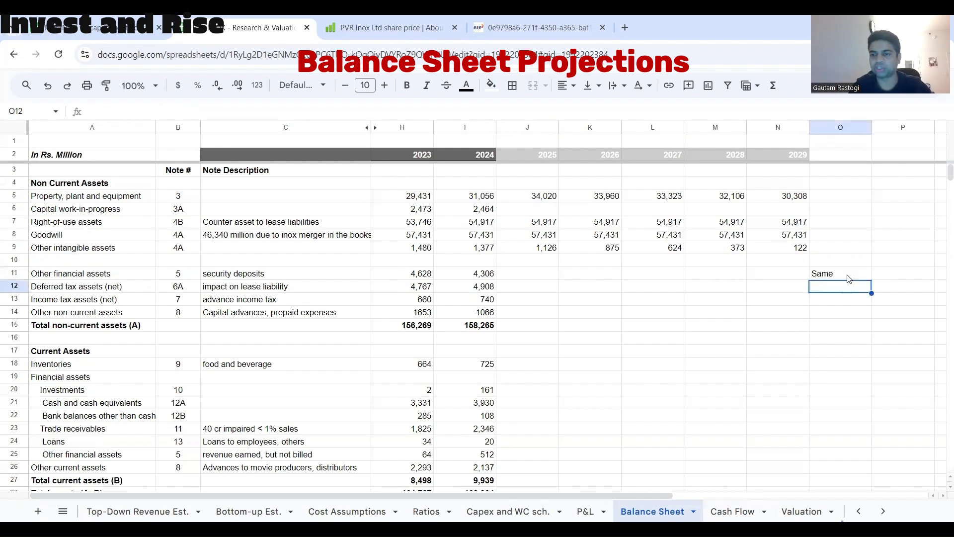
Step: Set 2025 other financial assets in J11 to =I11 and fill the formula across to 2029
{"action": "left_click", "coordinate": [551, 276]}
{"action": "type", "text": "="}
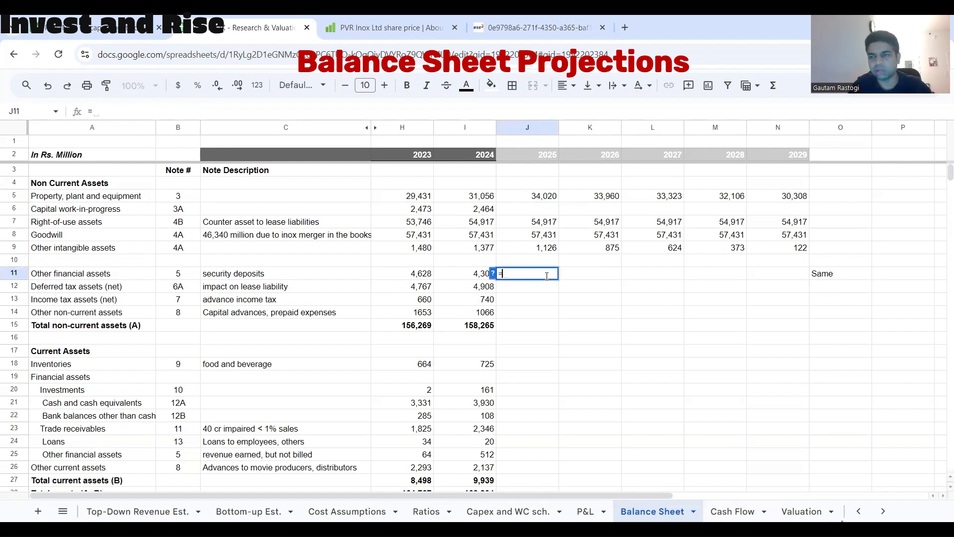
{"action": "left_click", "coordinate": [472, 280]}
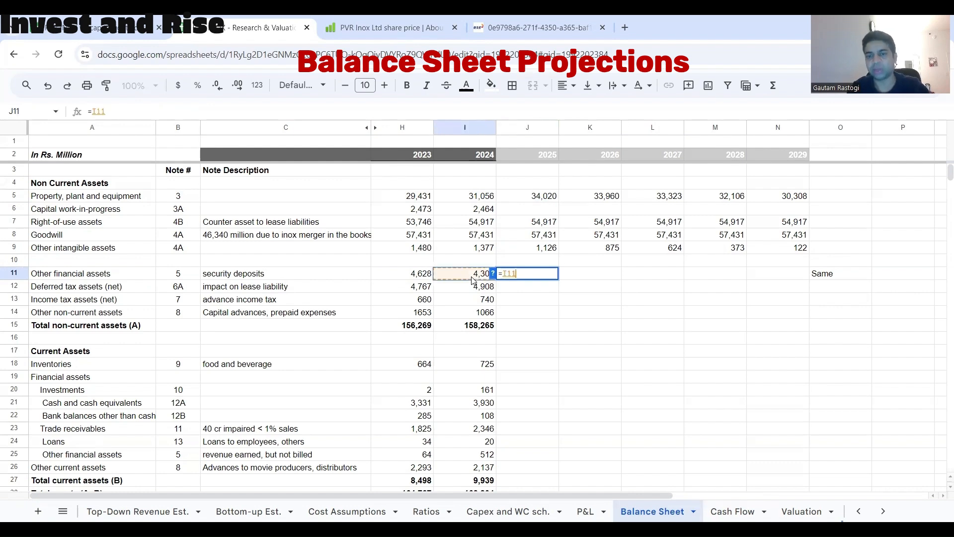
{"action": "key", "text": "Return"}
{"action": "left_click_drag", "start_coordinate": [562, 279], "coordinate": [781, 274]}
{"action": "left_click", "coordinate": [544, 274]}
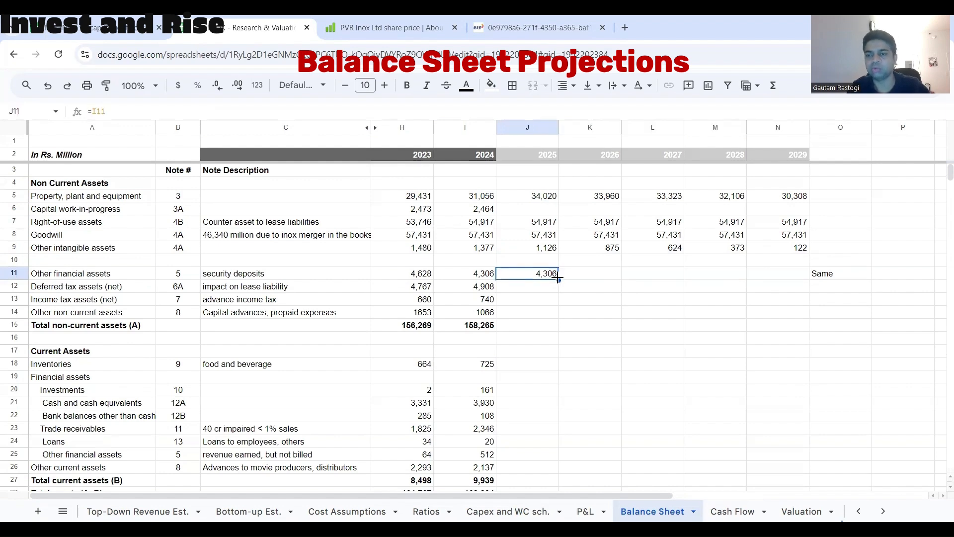
{"action": "left_click_drag", "start_coordinate": [558, 279], "coordinate": [771, 281]}
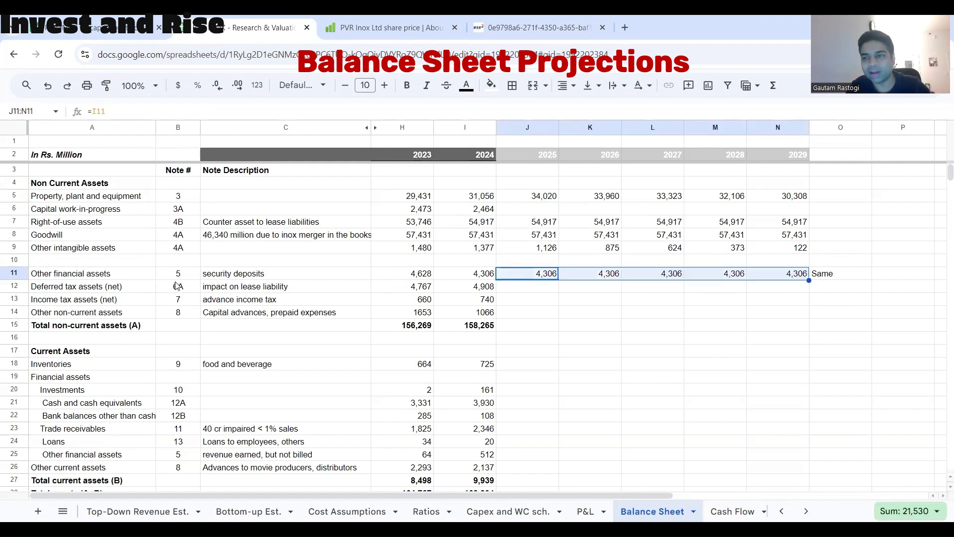
Step: Set 2025 deferred tax assets in J12 to the 2024 value with =I12
{"action": "left_click", "coordinate": [18, 274]}
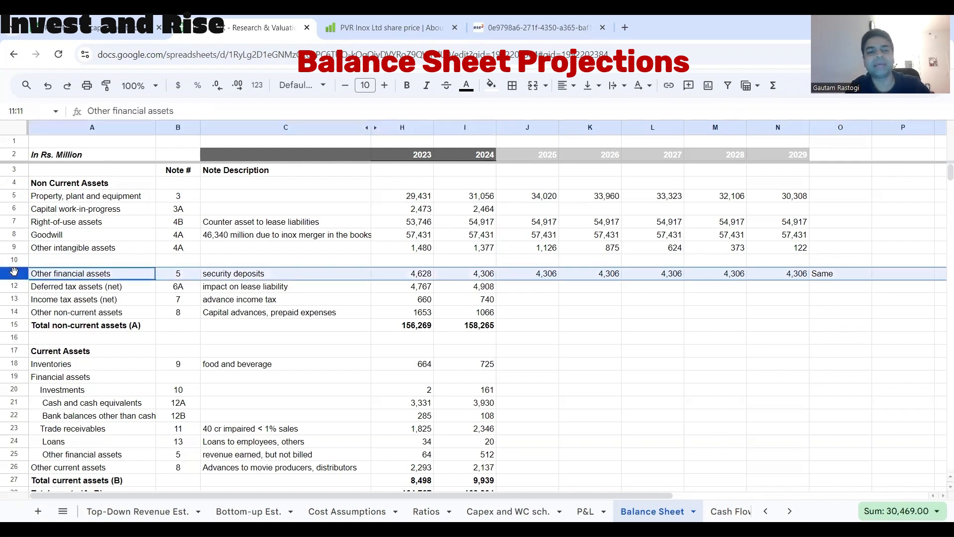
{"action": "left_click", "coordinate": [257, 276]}
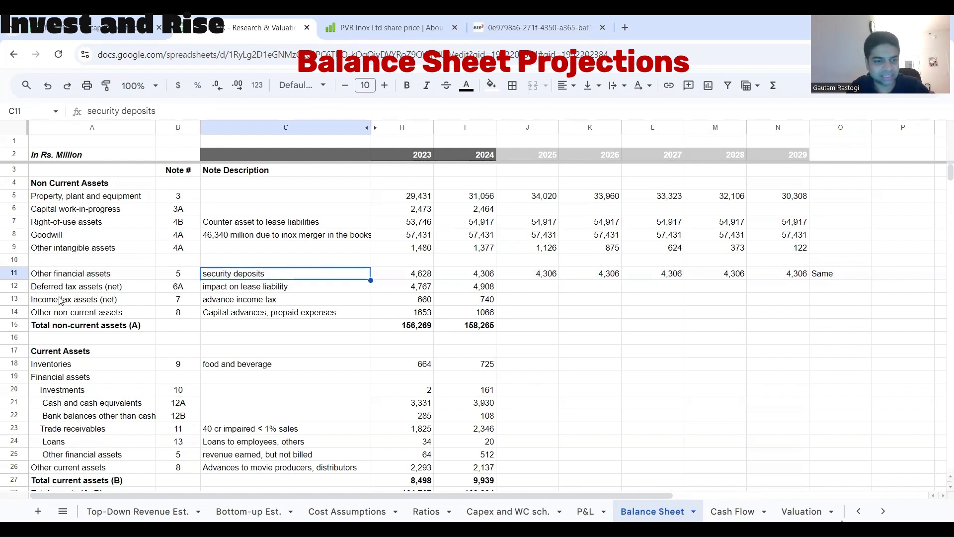
{"action": "left_click_drag", "start_coordinate": [263, 291], "coordinate": [263, 302]}
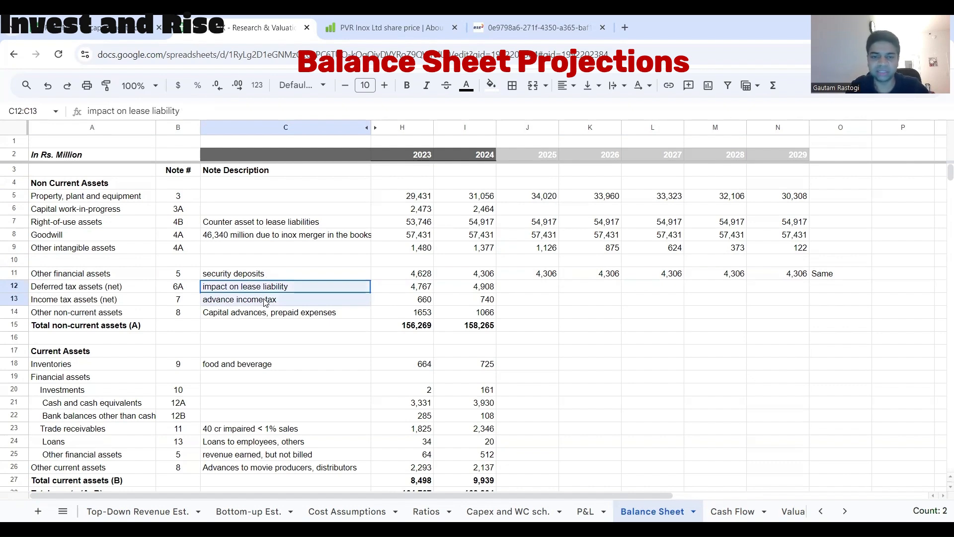
{"action": "left_click", "coordinate": [510, 294]}
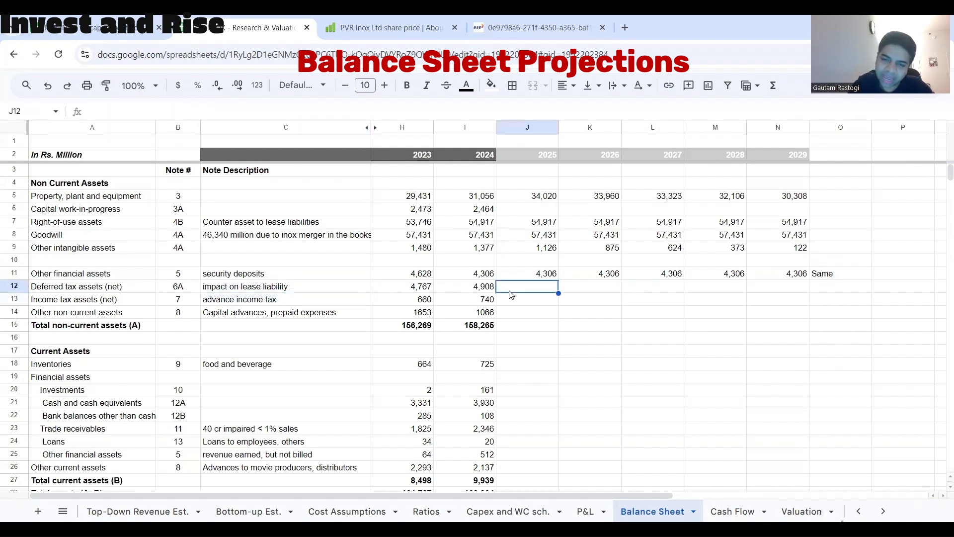
{"action": "type", "text": "="}
{"action": "left_click", "coordinate": [482, 291]}
{"action": "key", "text": "Return"}
Step: Set income tax assets in J13 to =I13 and other non-current assets in J14 to =I14, filling J12:J14 across to 2029
{"action": "type", "text": "="}
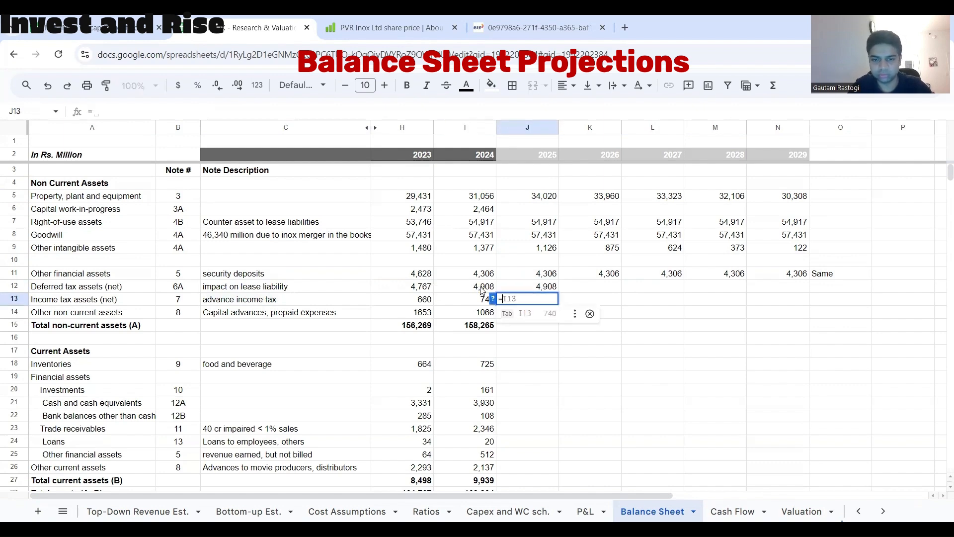
{"action": "left_click", "coordinate": [477, 300]}
{"action": "key", "text": "Return"}
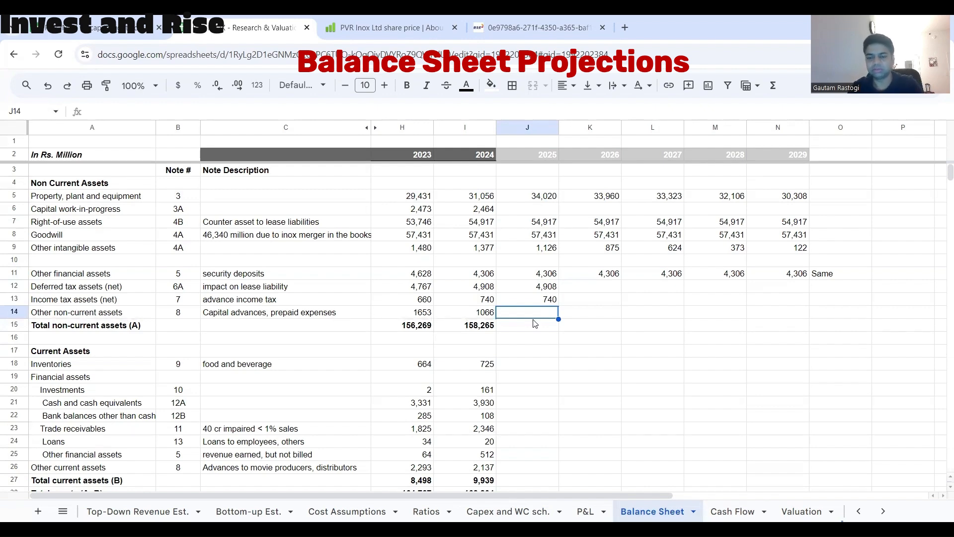
{"action": "type", "text": "="}
{"action": "left_click", "coordinate": [479, 316]}
{"action": "key", "text": "Return"}
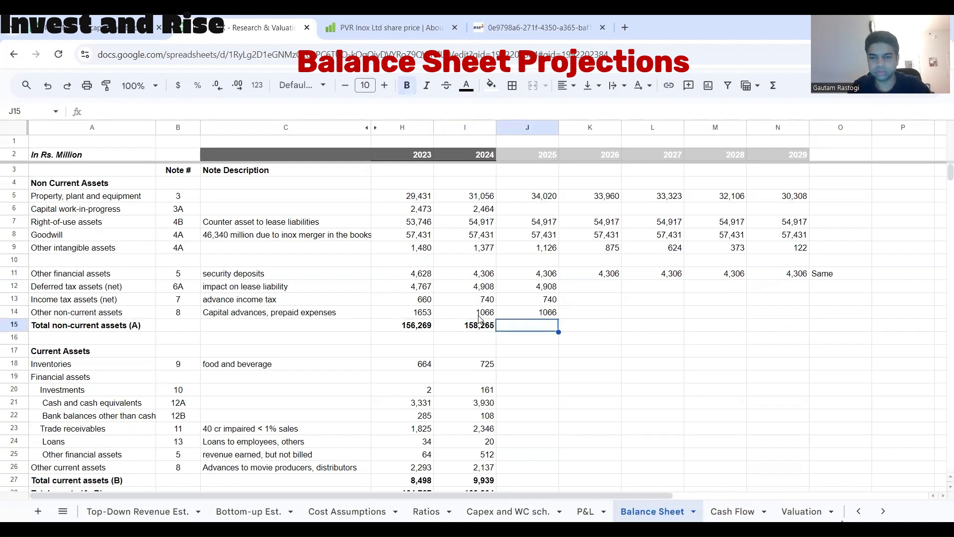
{"action": "left_click_drag", "start_coordinate": [528, 286], "coordinate": [793, 314]}
Step: Copy the "Same" note from O11 into O12:O14
{"action": "left_click", "coordinate": [844, 276]}
{"action": "key", "text": "ctrl+c"}
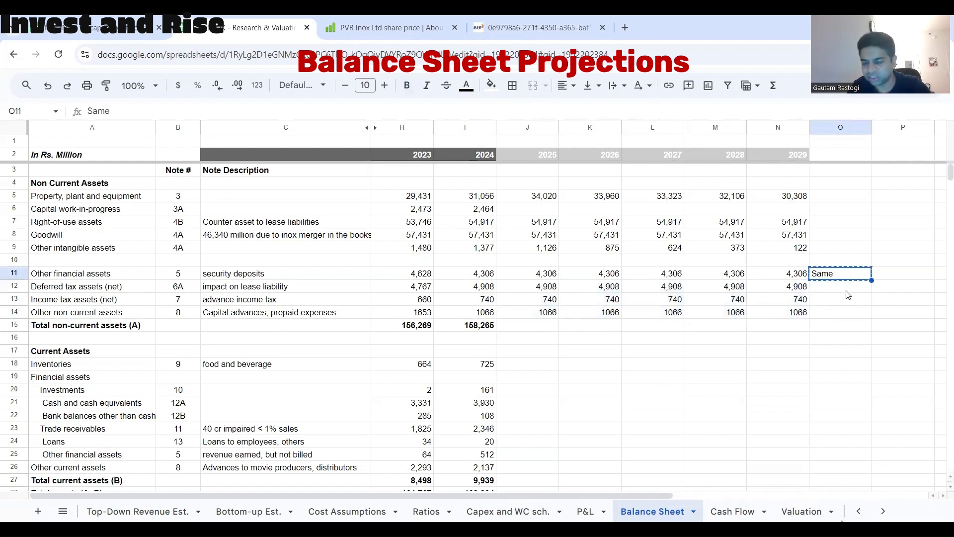
{"action": "left_click_drag", "start_coordinate": [845, 285], "coordinate": [846, 313]}
{"action": "key", "text": "ctrl+v"}
Step: Fill the total non-current assets formula from I15 across to 2029
{"action": "left_click", "coordinate": [778, 342]}
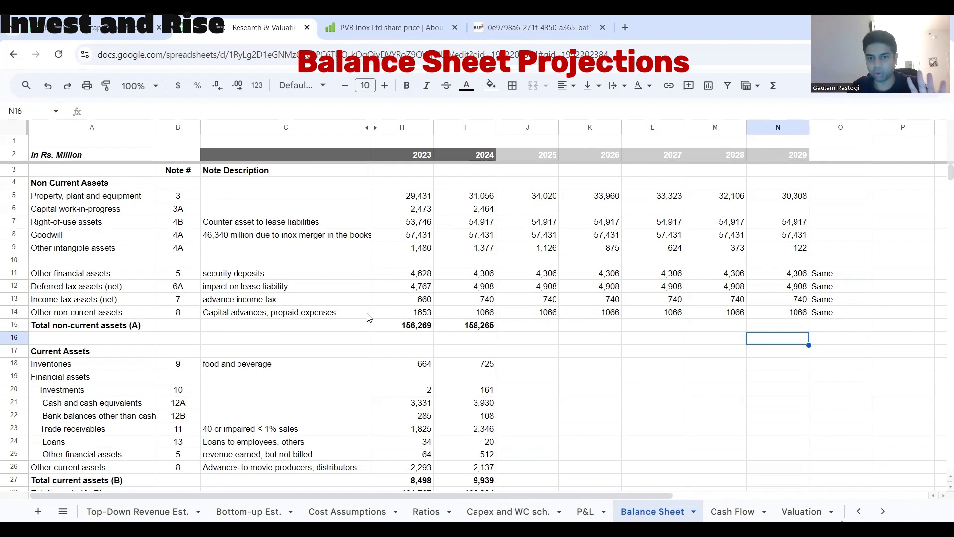
{"action": "left_click", "coordinate": [472, 329]}
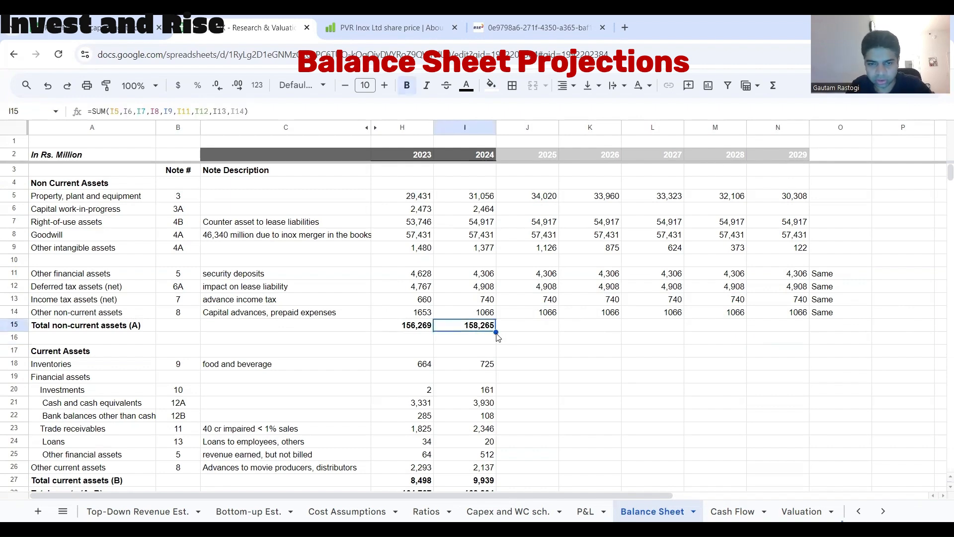
{"action": "left_click_drag", "start_coordinate": [496, 331], "coordinate": [795, 332]}
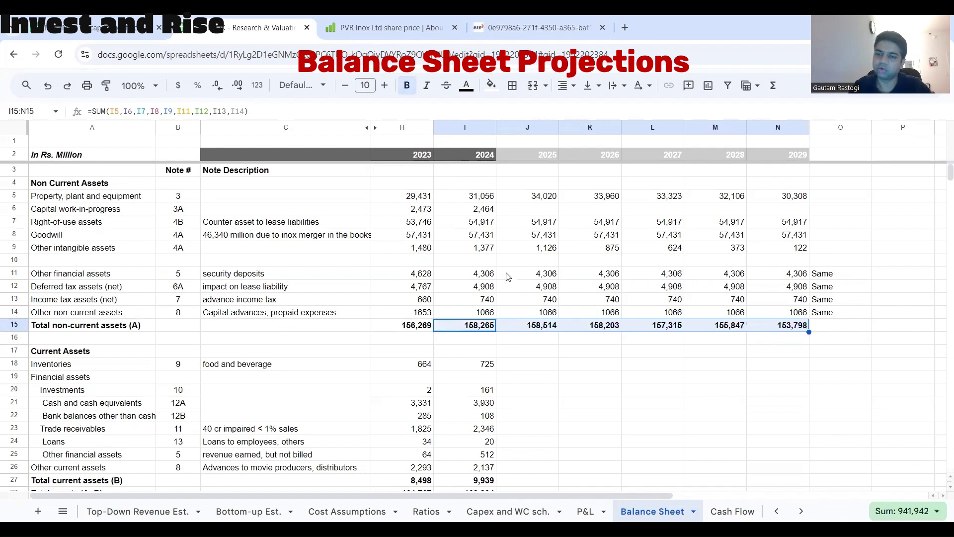
Step: In the WC Schedule of the Capex and WC sch. sheet, add a bottom border to A31:N41 beneath the current asset rows
{"action": "scroll", "coordinate": [751, 386], "scroll_direction": "down", "scroll_amount": 3}
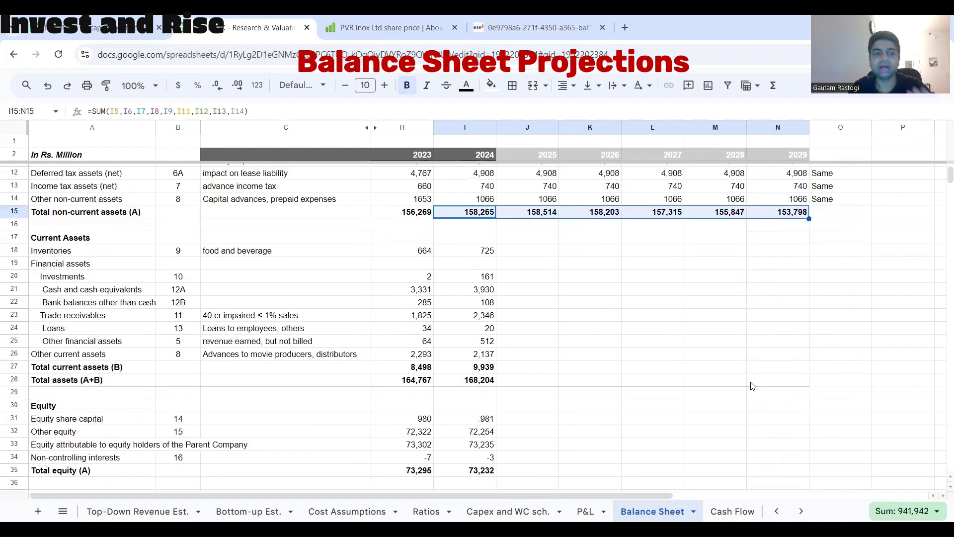
{"action": "left_click_drag", "start_coordinate": [122, 269], "coordinate": [790, 411]}
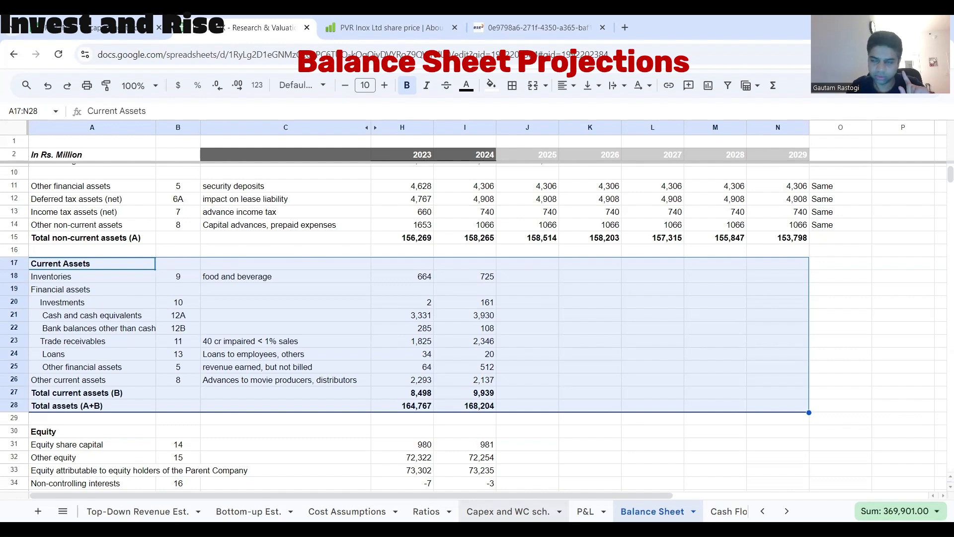
{"action": "left_click", "coordinate": [508, 511]}
{"action": "scroll", "coordinate": [507, 398], "scroll_direction": "down", "scroll_amount": 9}
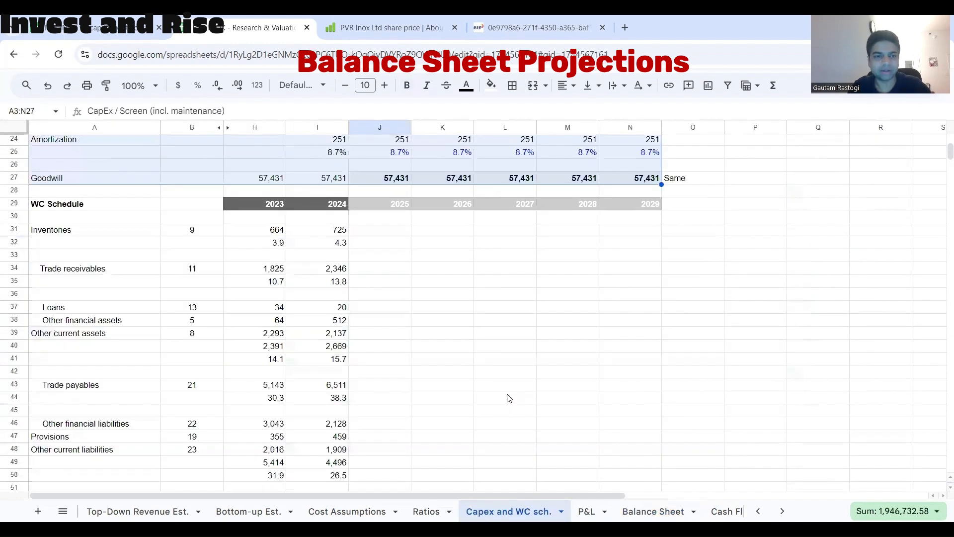
{"action": "left_click_drag", "start_coordinate": [94, 159], "coordinate": [617, 409]}
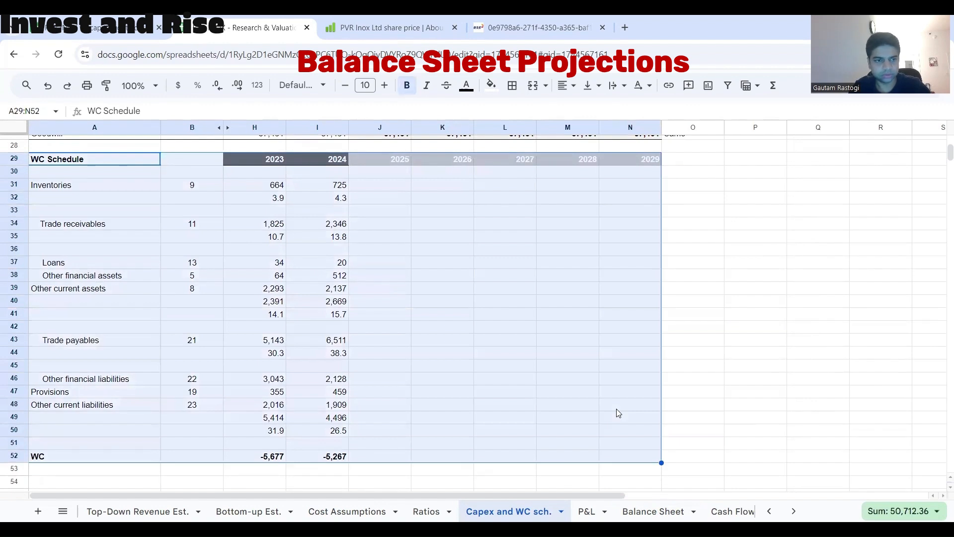
{"action": "left_click", "coordinate": [541, 370]}
{"action": "left_click_drag", "start_coordinate": [66, 186], "coordinate": [629, 322]}
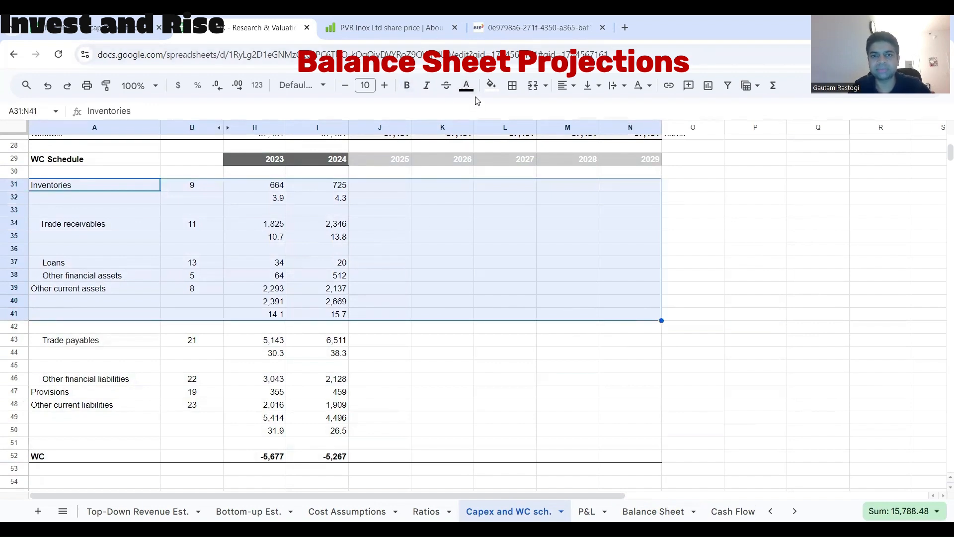
{"action": "left_click", "coordinate": [512, 85]}
{"action": "left_click", "coordinate": [582, 133]}
{"action": "left_click", "coordinate": [471, 318]}
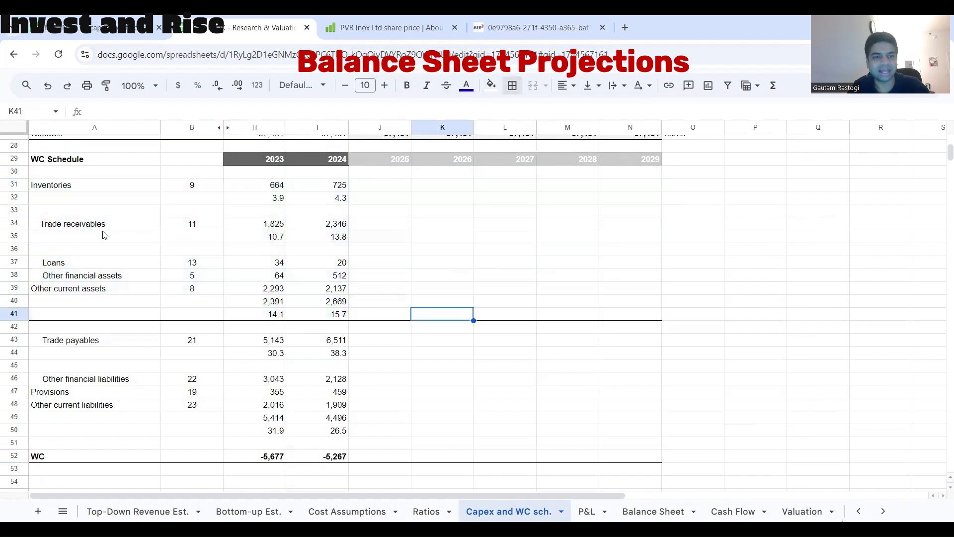
Step: Label the row beneath Inventories in A32 as "Days of Inventory O/S"
{"action": "left_click_drag", "start_coordinate": [83, 327], "coordinate": [494, 443]}
{"action": "left_click", "coordinate": [343, 253]}
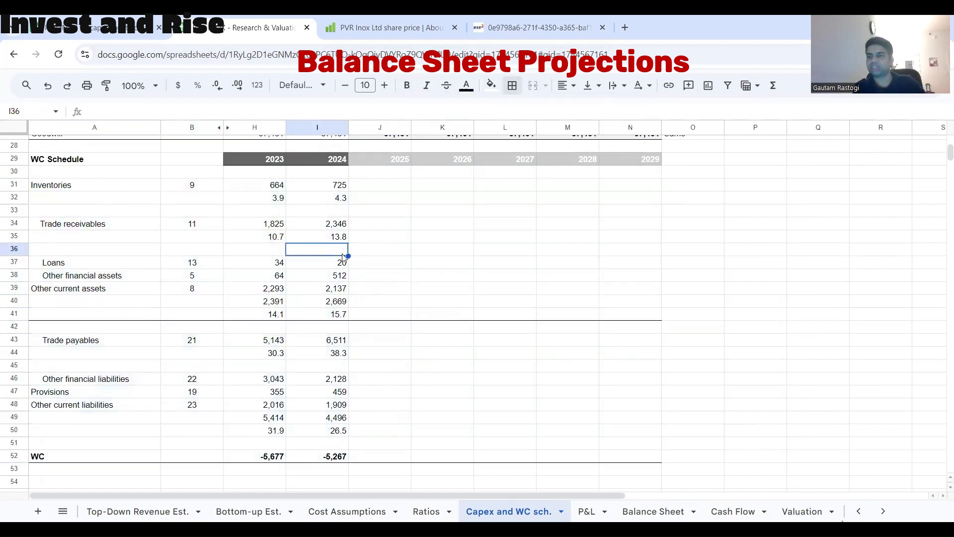
{"action": "left_click", "coordinate": [338, 200]}
{"action": "left_click", "coordinate": [105, 199]}
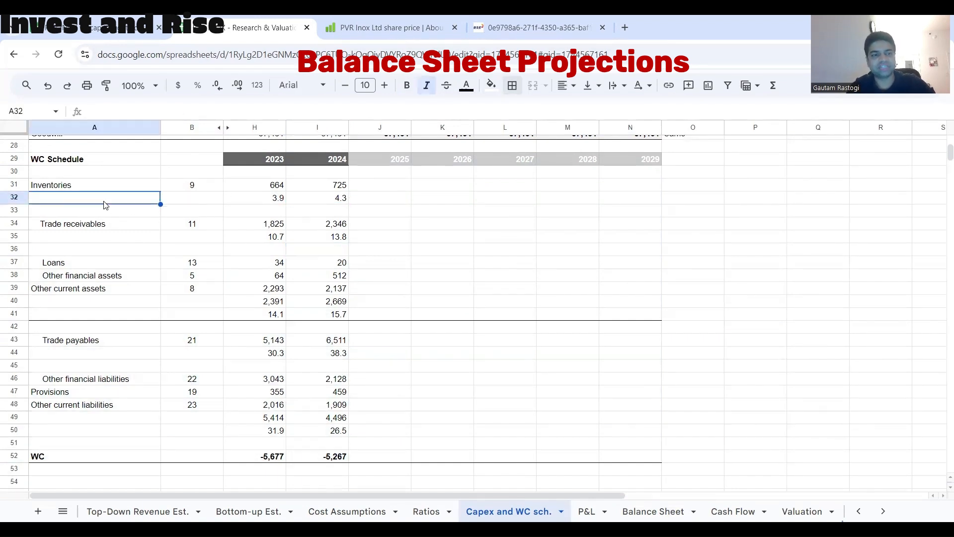
{"action": "type", "text": "Days of "}
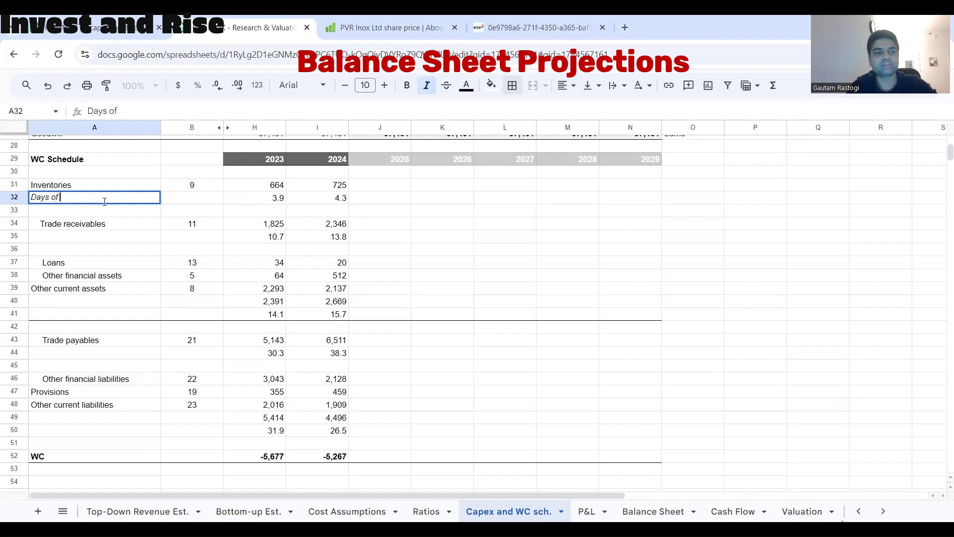
{"action": "type", "text": "Inventoru"}
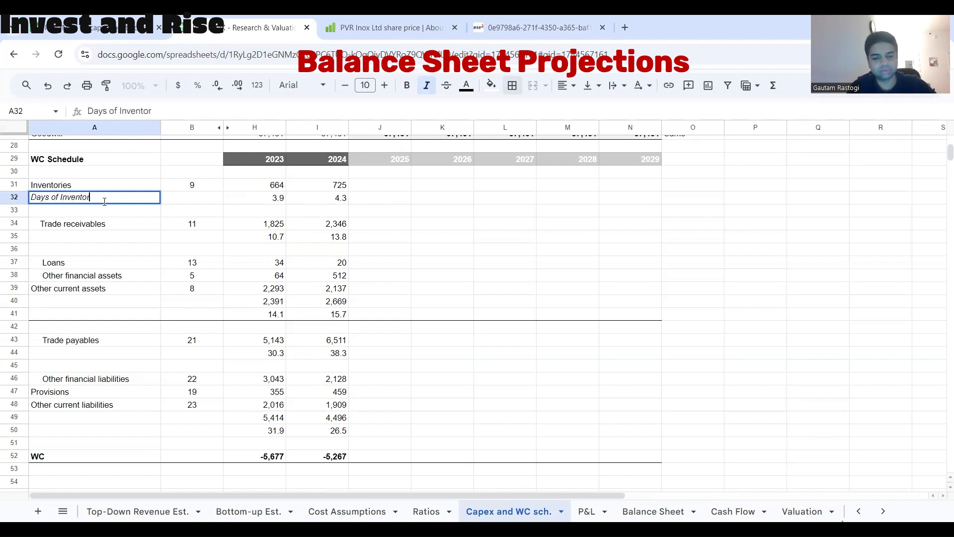
{"action": "key", "text": "BackSpace"}
{"action": "type", "text": "O"}
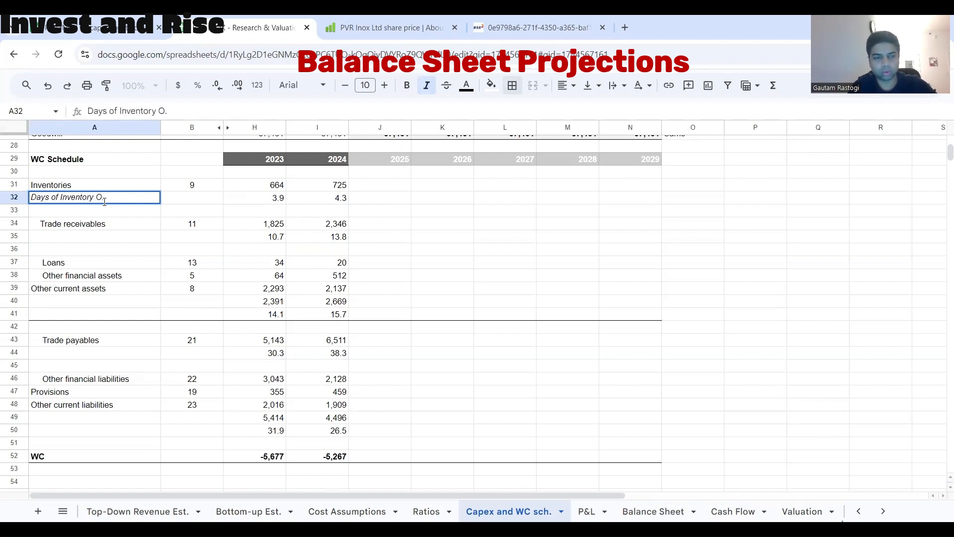
{"action": "type", "text": "/S"}
{"action": "left_click", "coordinate": [376, 206]}
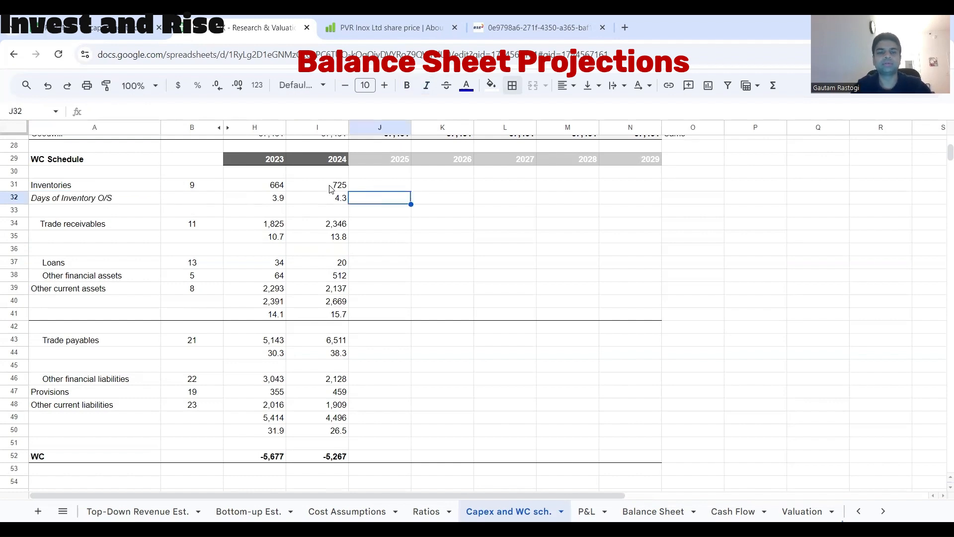
Step: Set the 2025 inventory days in J32 to =I32 and fill the formula across to 2029
{"action": "left_click", "coordinate": [332, 187]}
{"action": "left_click", "coordinate": [337, 200]}
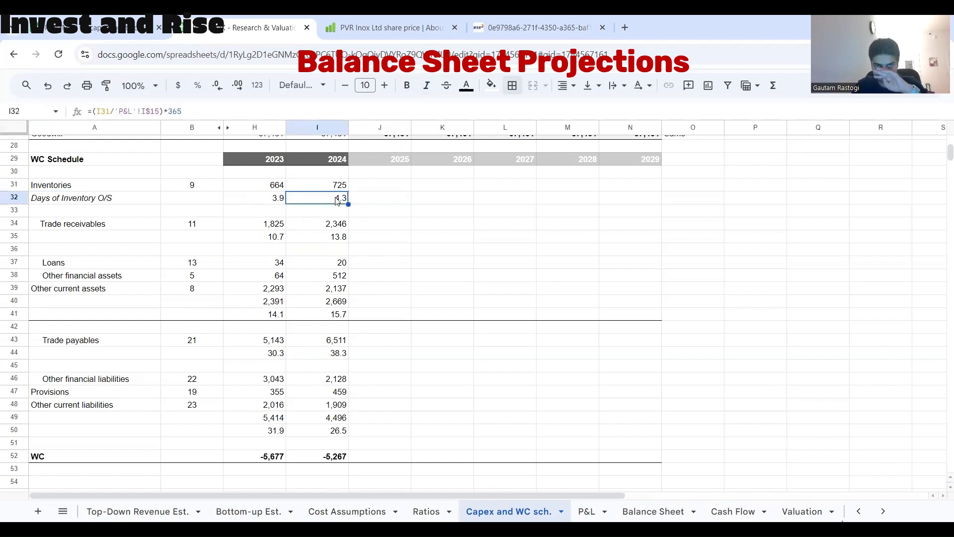
{"action": "left_click", "coordinate": [379, 197]}
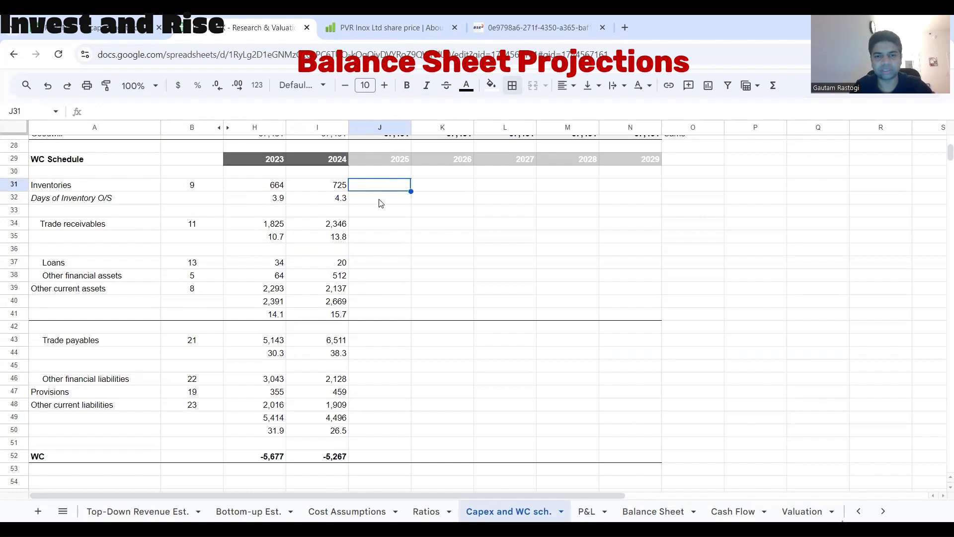
{"action": "type", "text": "="}
{"action": "left_click", "coordinate": [334, 198]}
{"action": "key", "text": "Return"}
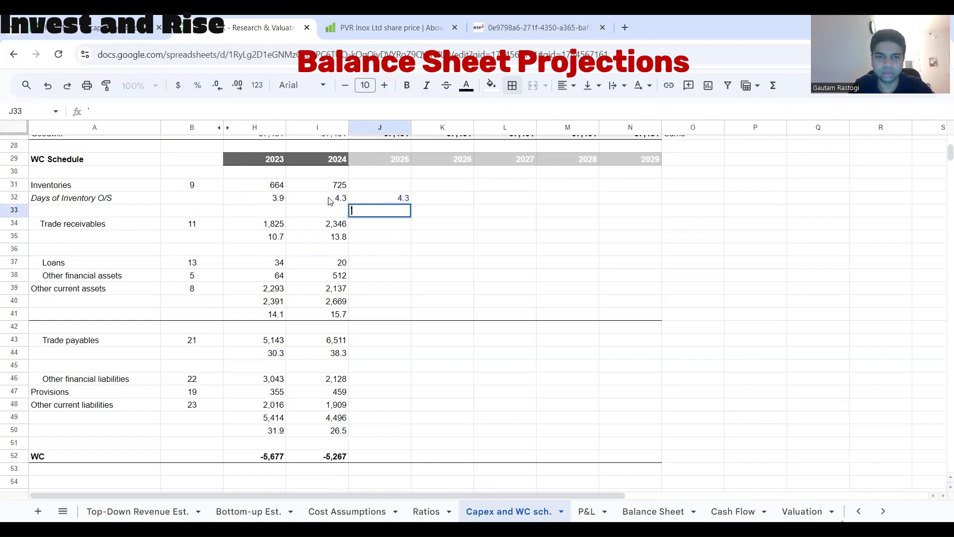
{"action": "key", "text": "Up"}
{"action": "double_click", "coordinate": [346, 199]}
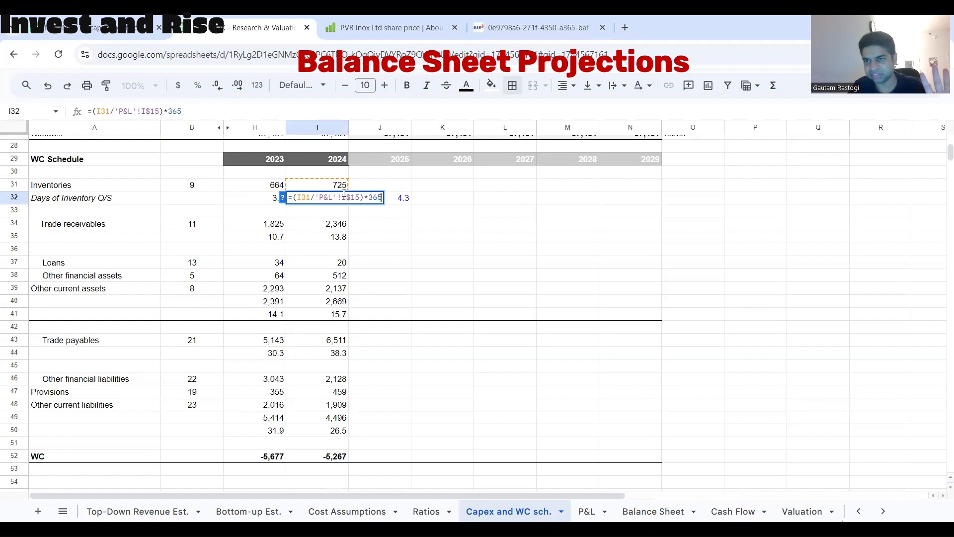
{"action": "key", "text": "Escape"}
{"action": "left_click", "coordinate": [409, 201]}
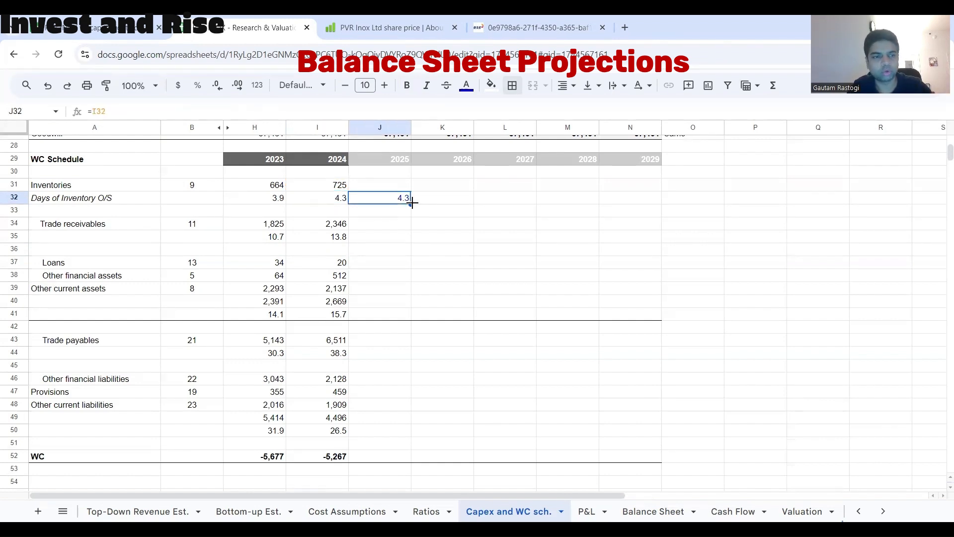
{"action": "left_click_drag", "start_coordinate": [412, 202], "coordinate": [643, 206]}
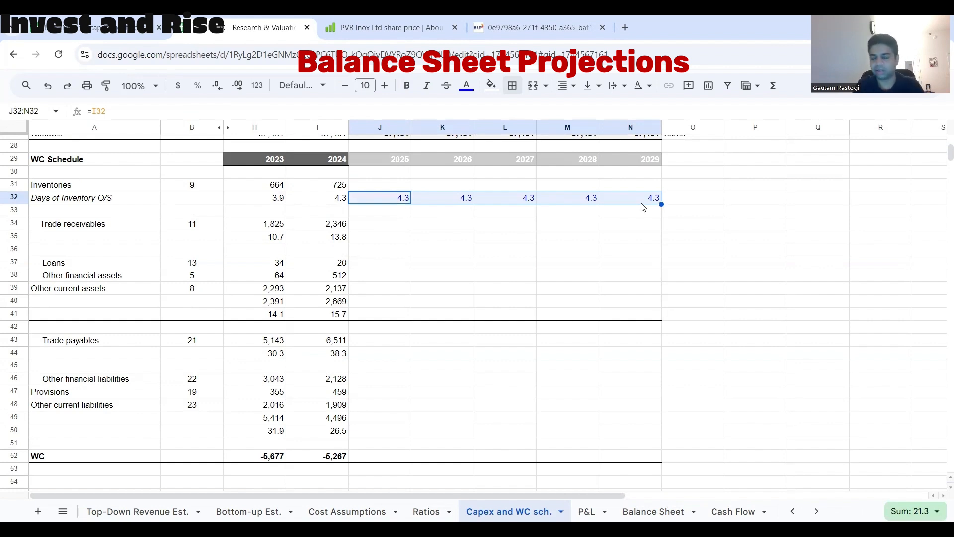
Step: Project 2025 inventories in J31 with =(J32/365)*'P&L'!J$15, using total revenue, and fill the formula across to 2029
{"action": "left_click", "coordinate": [395, 183]}
{"action": "type", "text": "="}
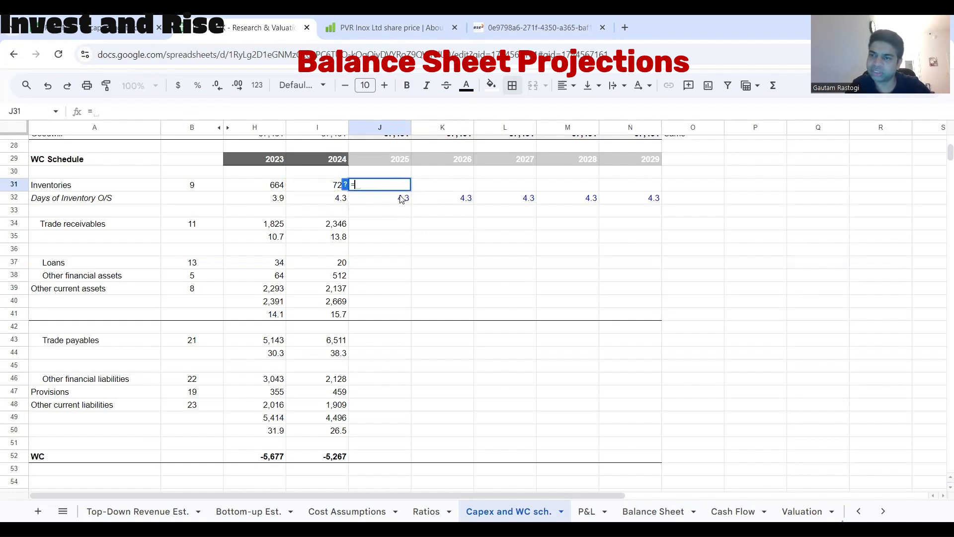
{"action": "left_click", "coordinate": [399, 203]}
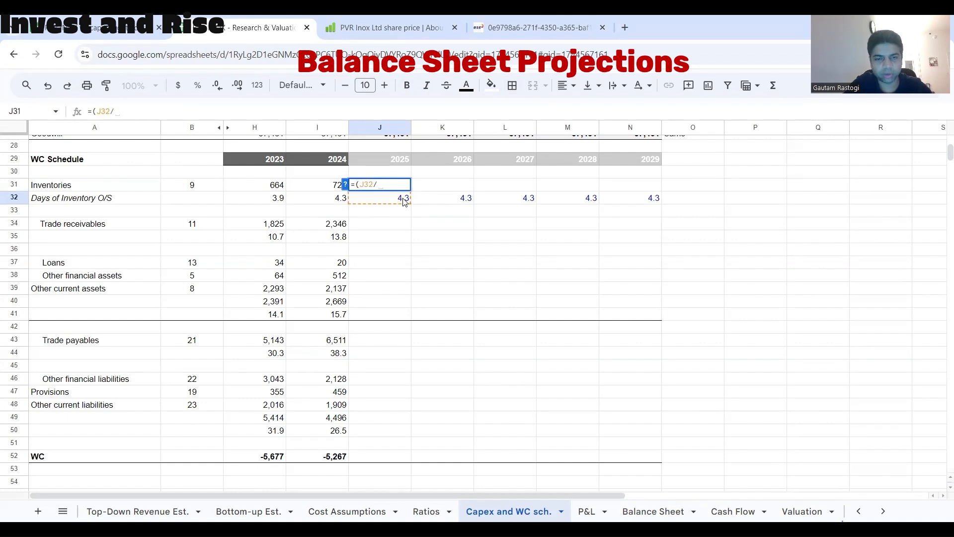
{"action": "type", "text": "3"}
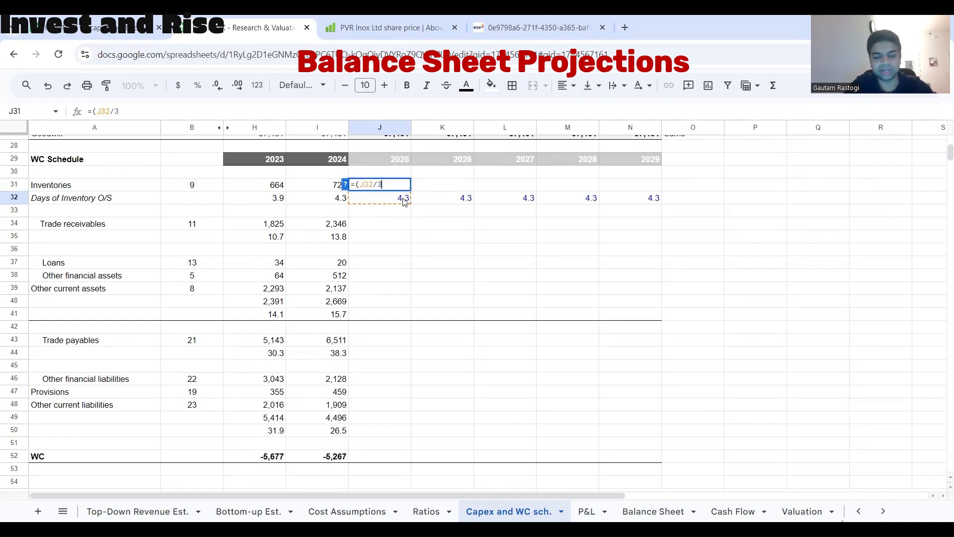
{"action": "type", "text": "65)*"}
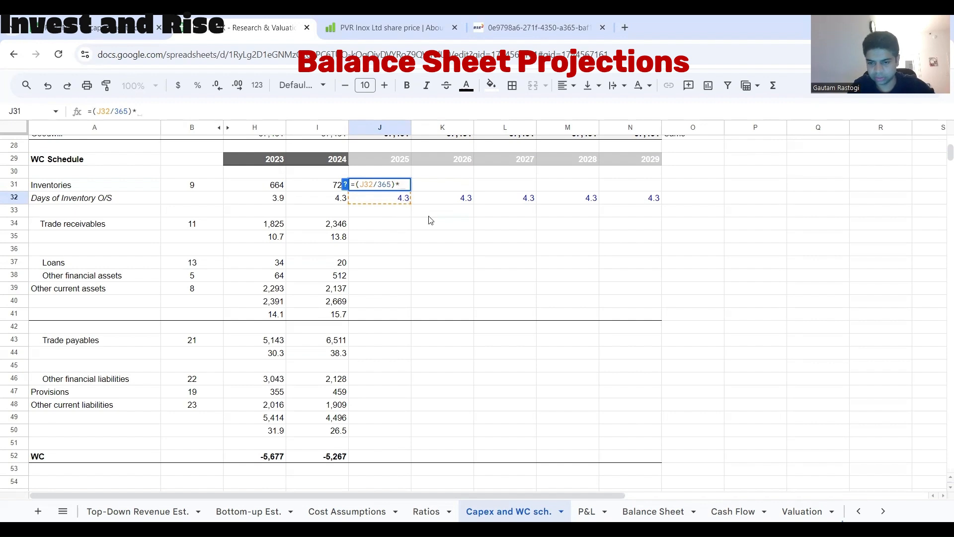
{"action": "key", "text": "ctrl+shift+Page_Down"}
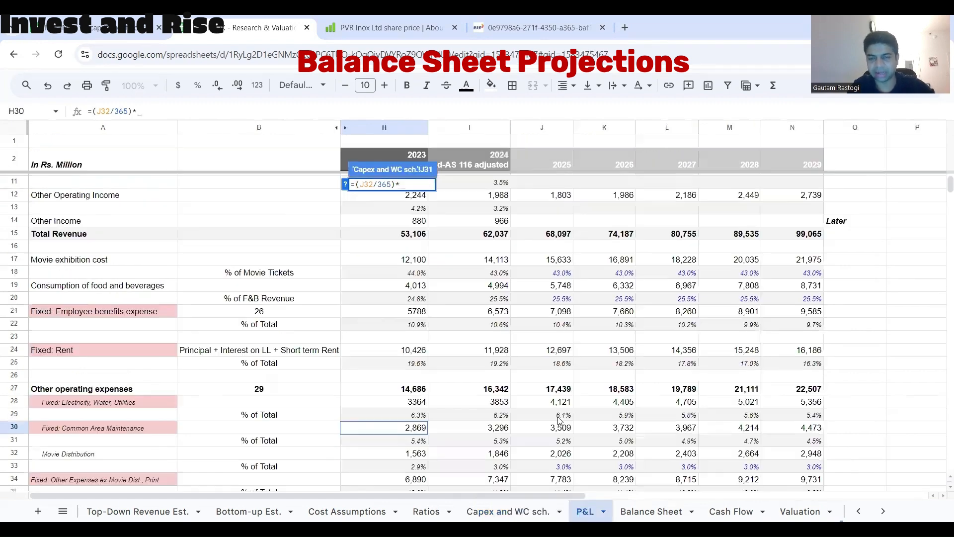
{"action": "left_click", "coordinate": [554, 242]}
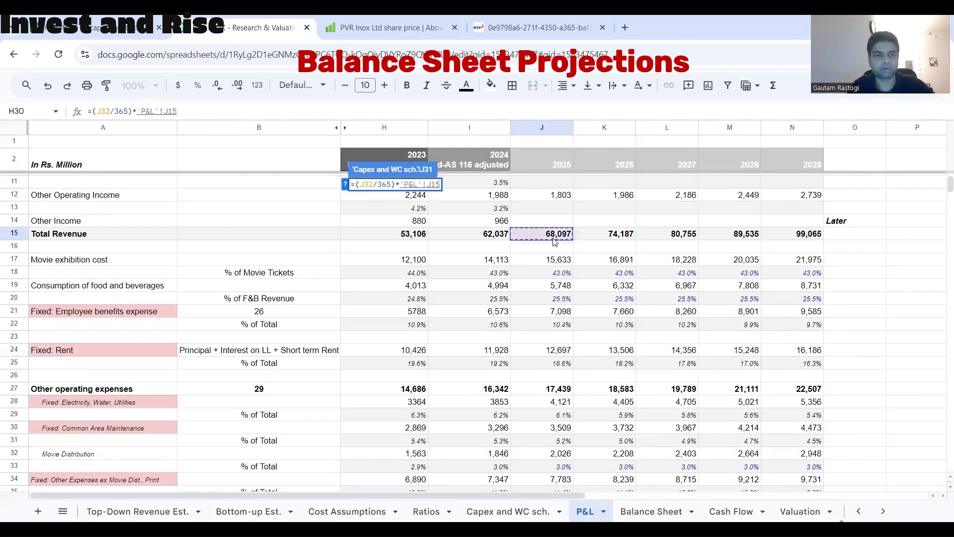
{"action": "left_click", "coordinate": [172, 110]}
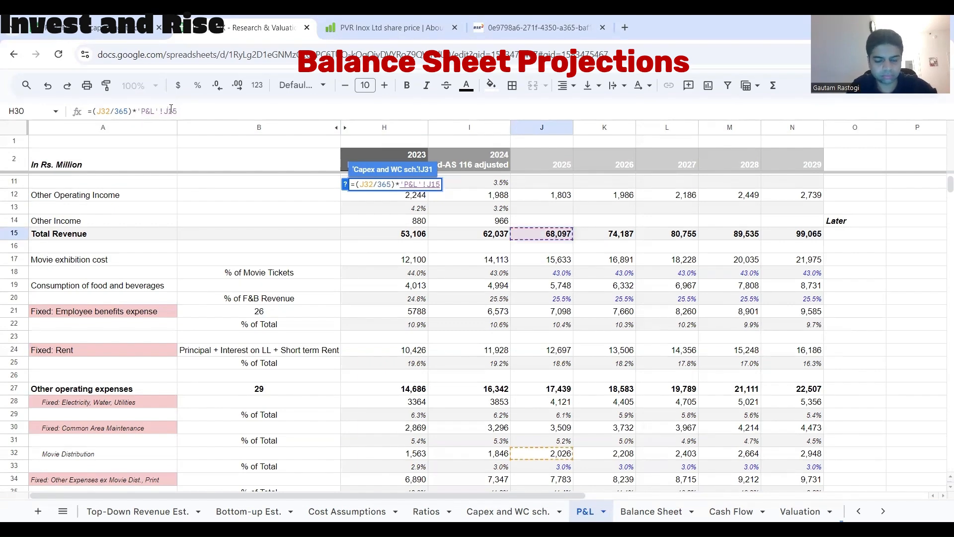
{"action": "type", "text": "$"}
{"action": "key", "text": "Return"}
{"action": "key", "text": "Up"}
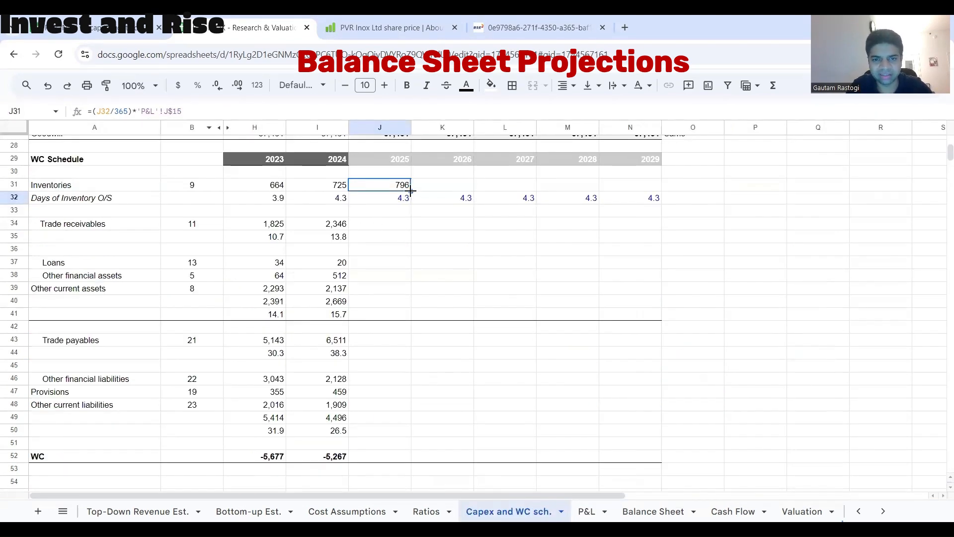
{"action": "left_click_drag", "start_coordinate": [411, 191], "coordinate": [615, 192]}
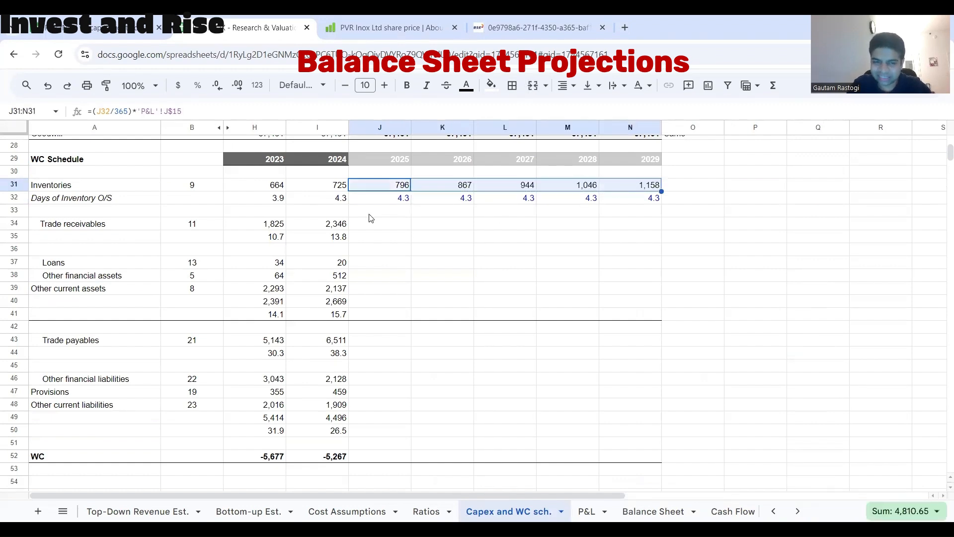
Step: Delete leading spaces from the Loans label in A37 and the Other financial assets label in A38 to reduce their indentation
{"action": "left_click_drag", "start_coordinate": [90, 227], "coordinate": [670, 323]}
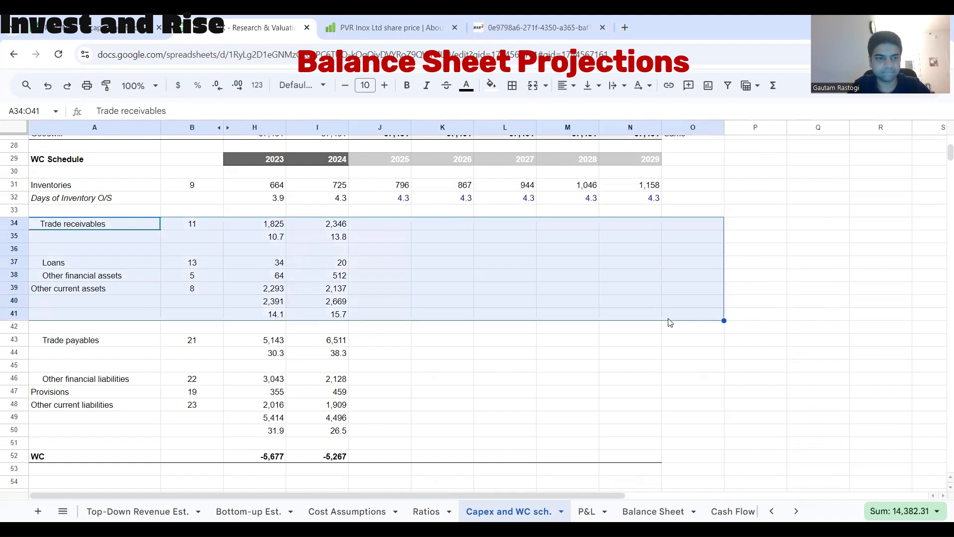
{"action": "left_click", "coordinate": [449, 290]}
{"action": "left_click", "coordinate": [124, 304]}
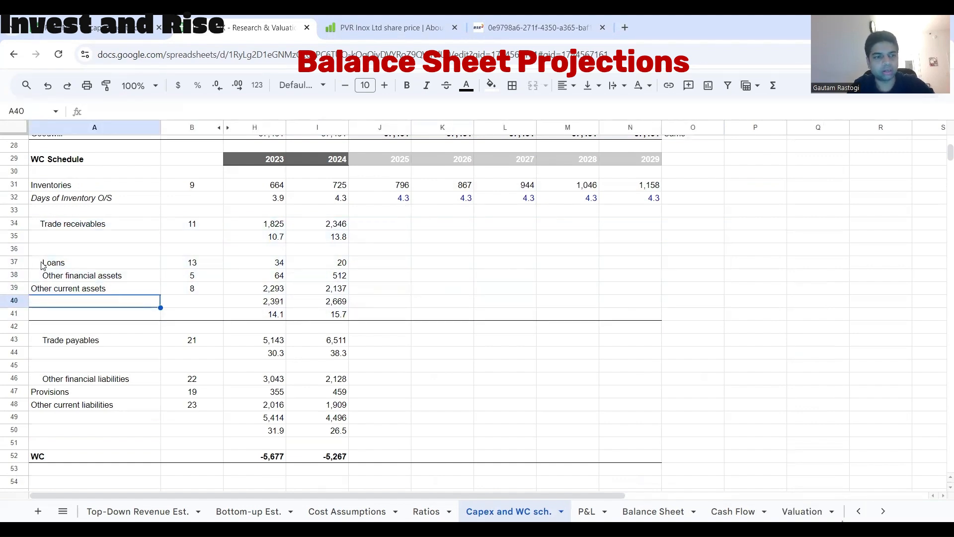
{"action": "left_click", "coordinate": [42, 262]}
{"action": "key", "text": "BackSpace"}
{"action": "key", "text": "BackSpace"}
{"action": "key", "text": "BackSpace"}
{"action": "key", "text": "BackSpace"}
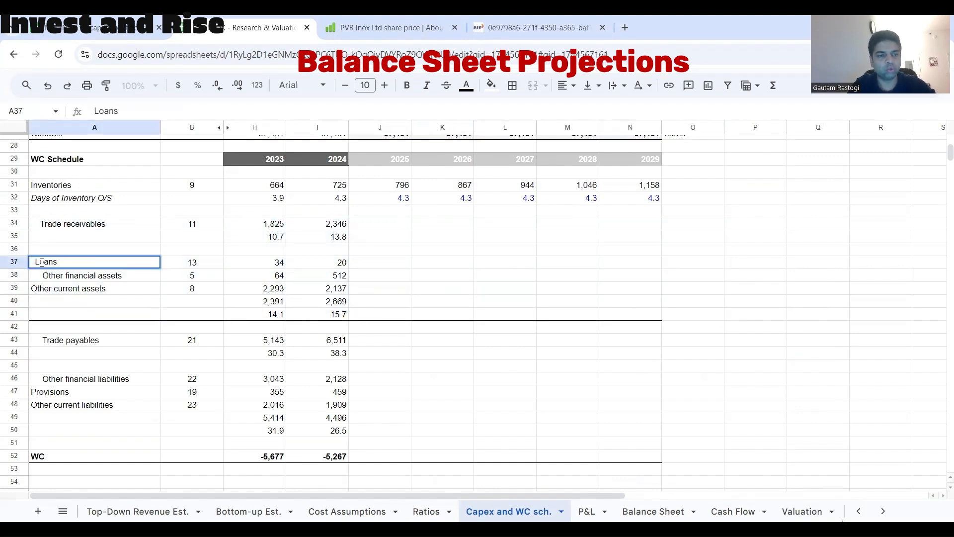
{"action": "double_click", "coordinate": [43, 276]}
{"action": "key", "text": "BackSpace"}
{"action": "key", "text": "BackSpace"}
{"action": "key", "text": "BackSpace"}
{"action": "key", "text": "BackSpace"}
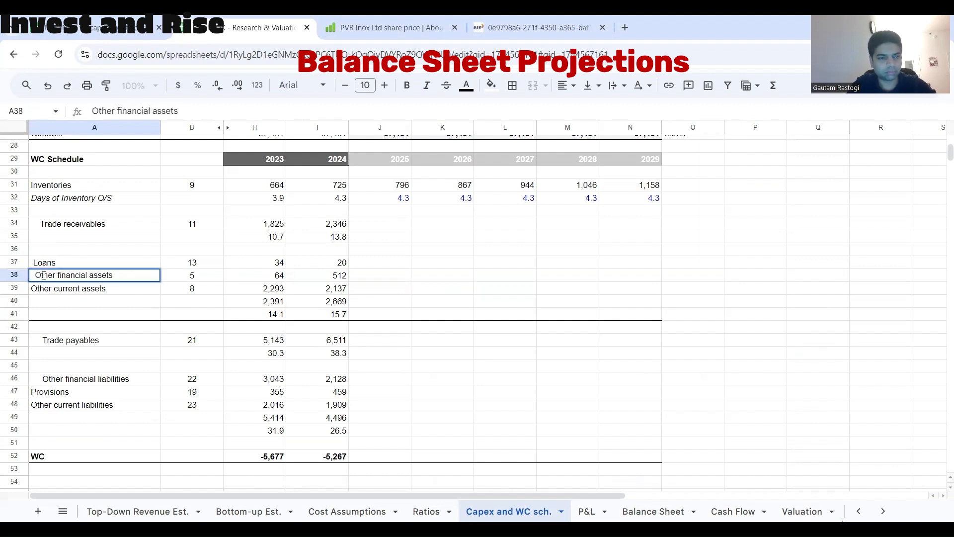
{"action": "left_click", "coordinate": [71, 267]}
{"action": "left_click", "coordinate": [124, 293]}
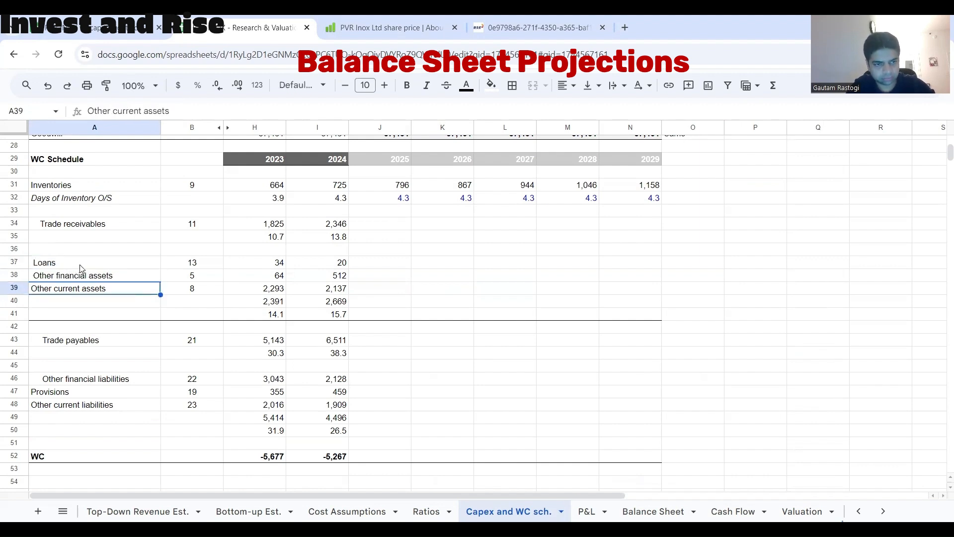
Step: Bold the 2023 and 2024 subtotals of loans, other financial assets and other current assets in H40:I40
{"action": "left_click_drag", "start_coordinate": [81, 268], "coordinate": [324, 297]}
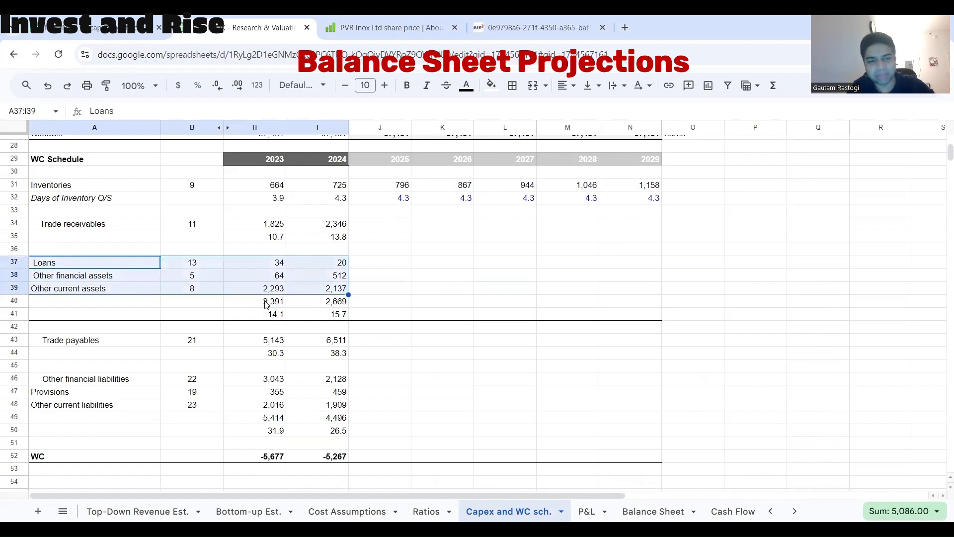
{"action": "left_click_drag", "start_coordinate": [263, 301], "coordinate": [323, 301]}
{"action": "key", "text": "ctrl+b"}
{"action": "left_click_drag", "start_coordinate": [119, 302], "coordinate": [269, 300]}
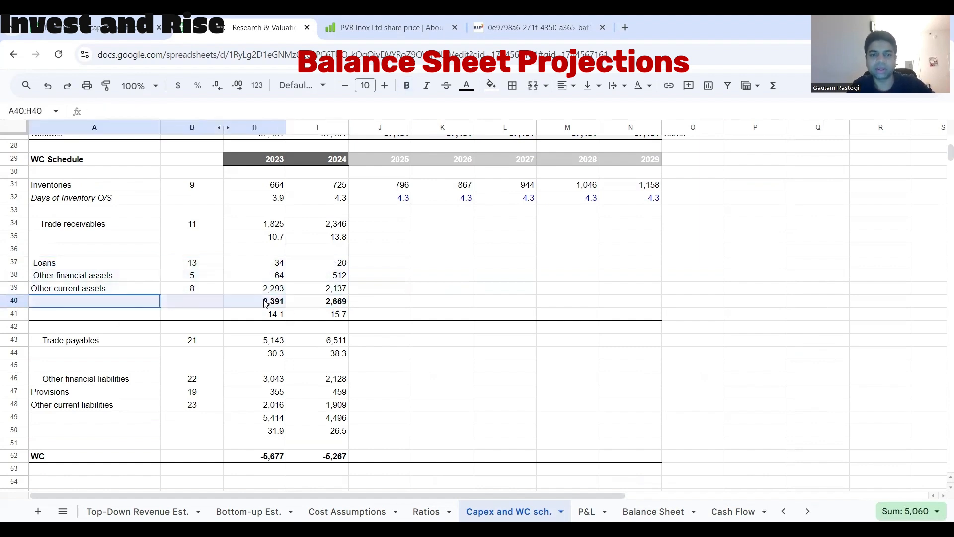
Step: Examine the current asset and liability rows of the WC Schedule and the 2024 trade payables days formula in I44
{"action": "left_click", "coordinate": [330, 186]}
{"action": "left_click_drag", "start_coordinate": [329, 186], "coordinate": [662, 202]}
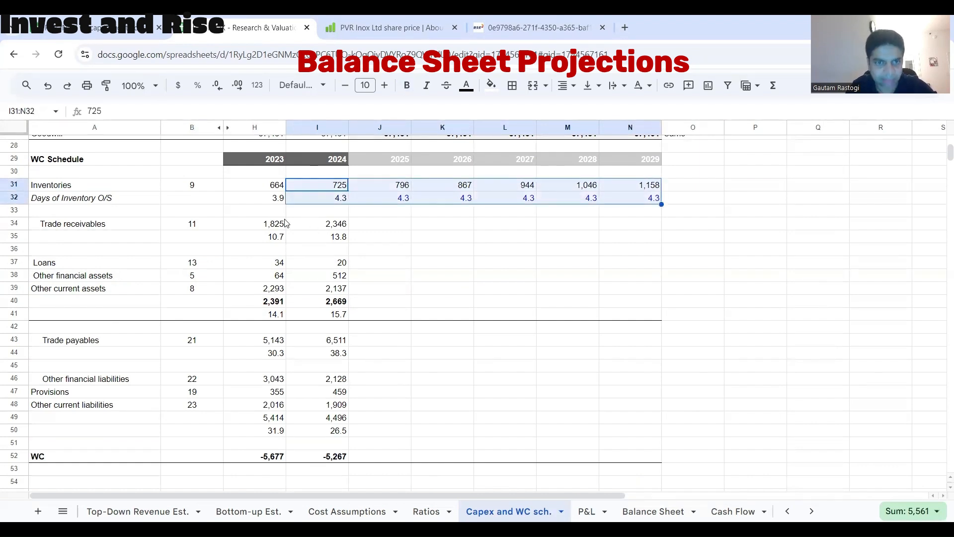
{"action": "left_click_drag", "start_coordinate": [284, 223], "coordinate": [604, 244]}
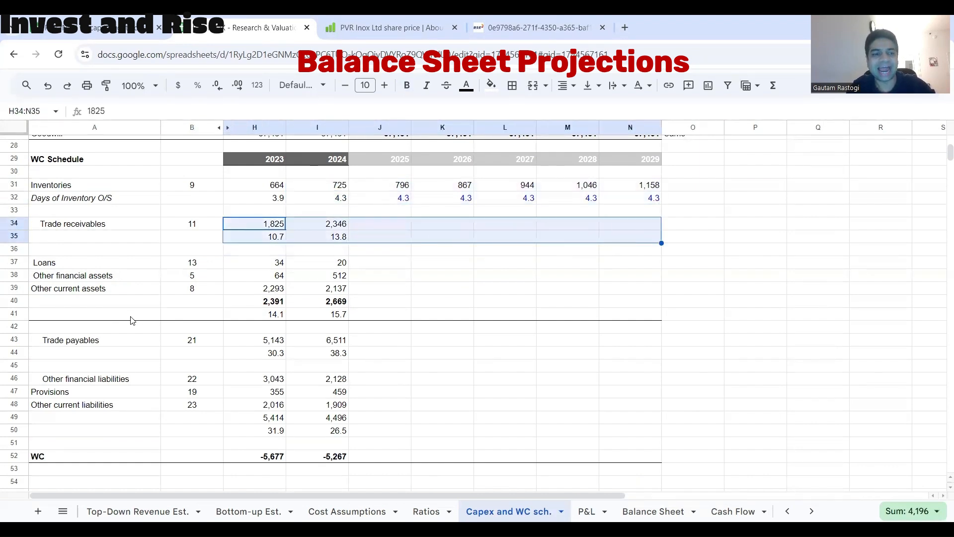
{"action": "left_click_drag", "start_coordinate": [279, 304], "coordinate": [619, 317]}
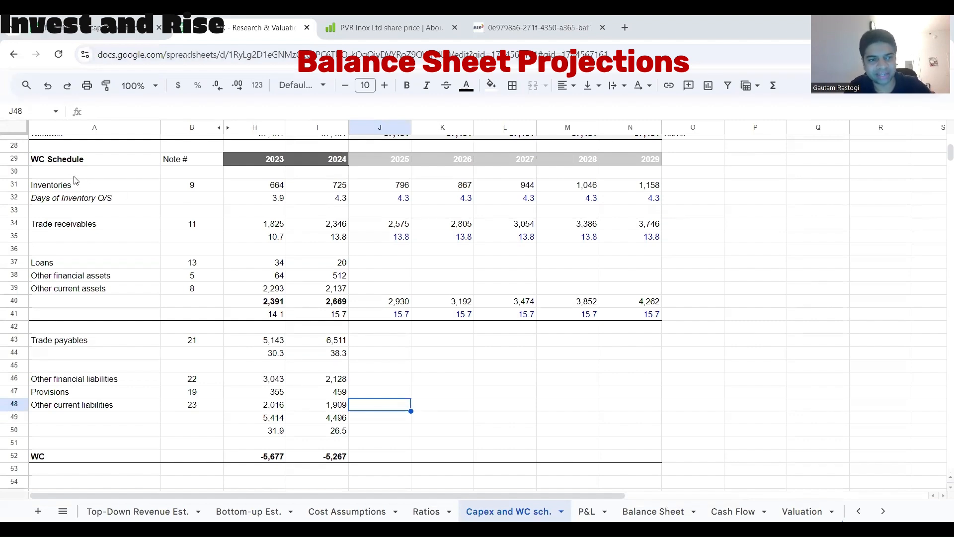
{"action": "left_click_drag", "start_coordinate": [74, 176], "coordinate": [624, 318]}
{"action": "left_click_drag", "start_coordinate": [130, 341], "coordinate": [501, 434]}
{"action": "key", "text": "shift+Down"}
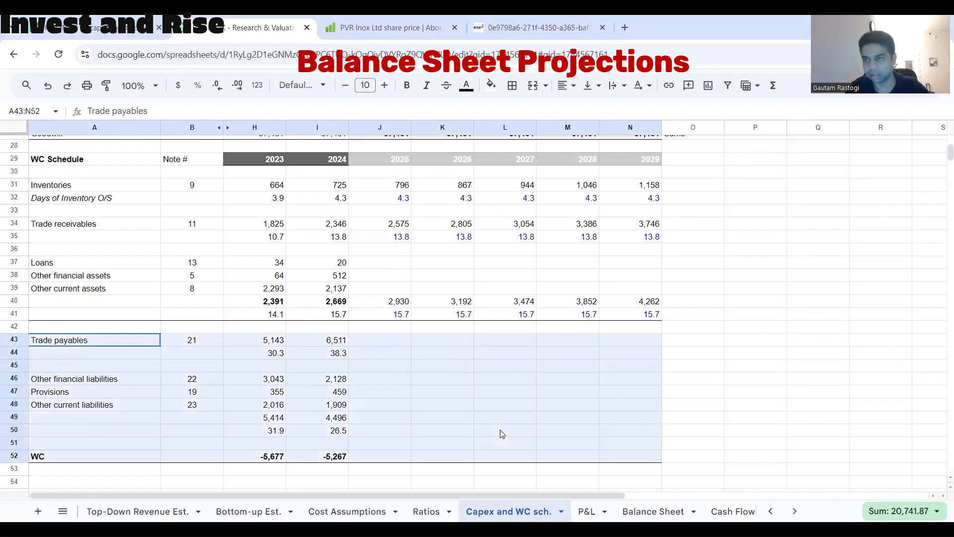
{"action": "left_click", "coordinate": [333, 359]}
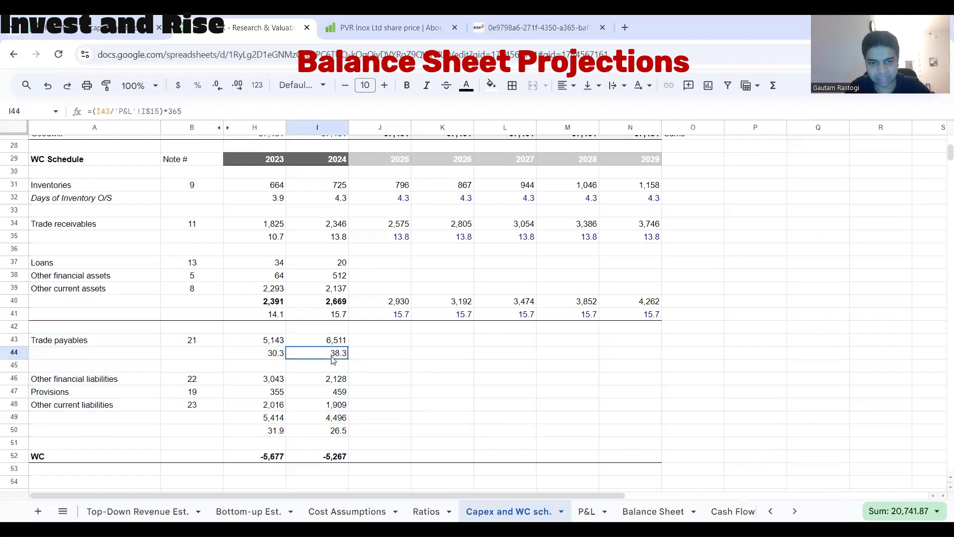
{"action": "double_click", "coordinate": [321, 354]}
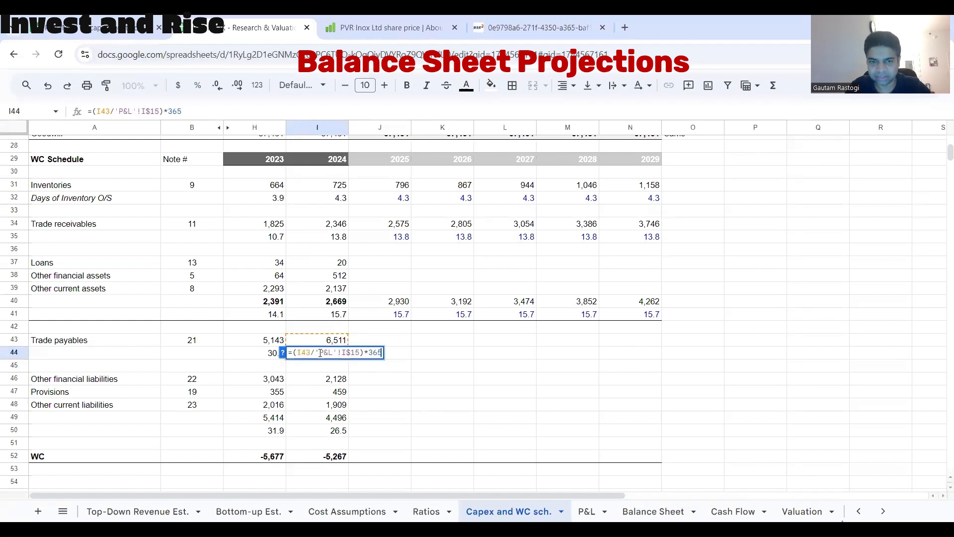
{"action": "key", "text": "Escape"}
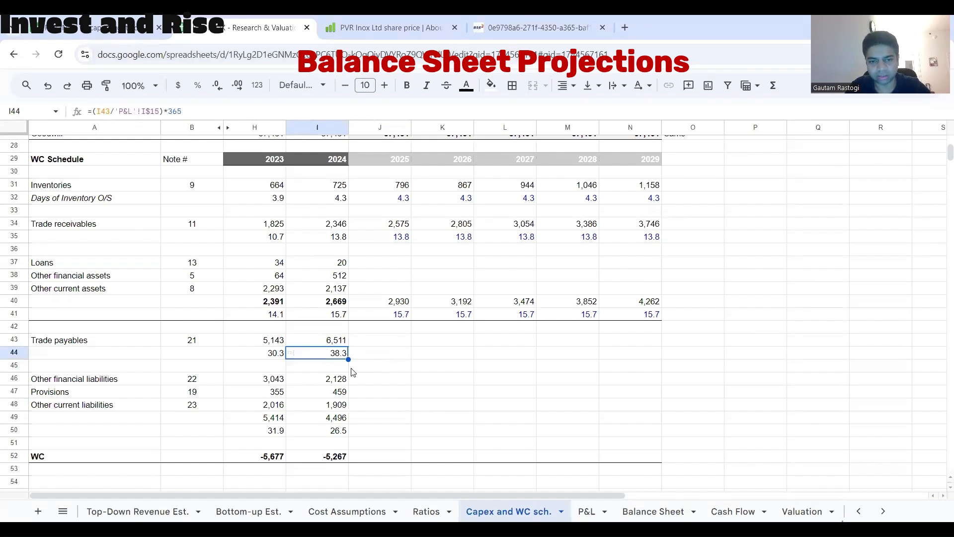
Step: Carry the 2024 trade payables days into 2025 with =I44 in J44 and fill the formula across to 2029
{"action": "double_click", "coordinate": [311, 356]}
{"action": "key", "text": "Escape"}
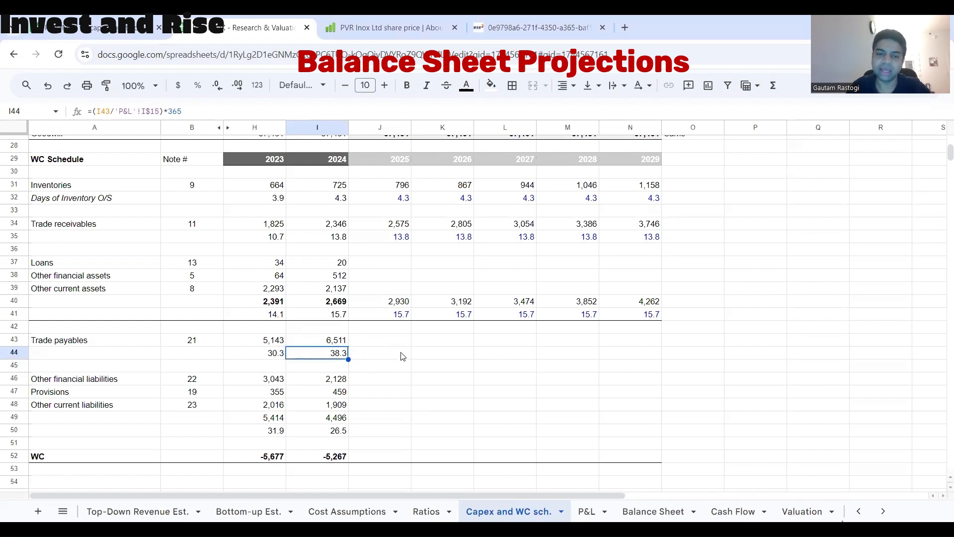
{"action": "left_click", "coordinate": [401, 352]}
{"action": "type", "text": "="}
{"action": "left_click", "coordinate": [326, 357]}
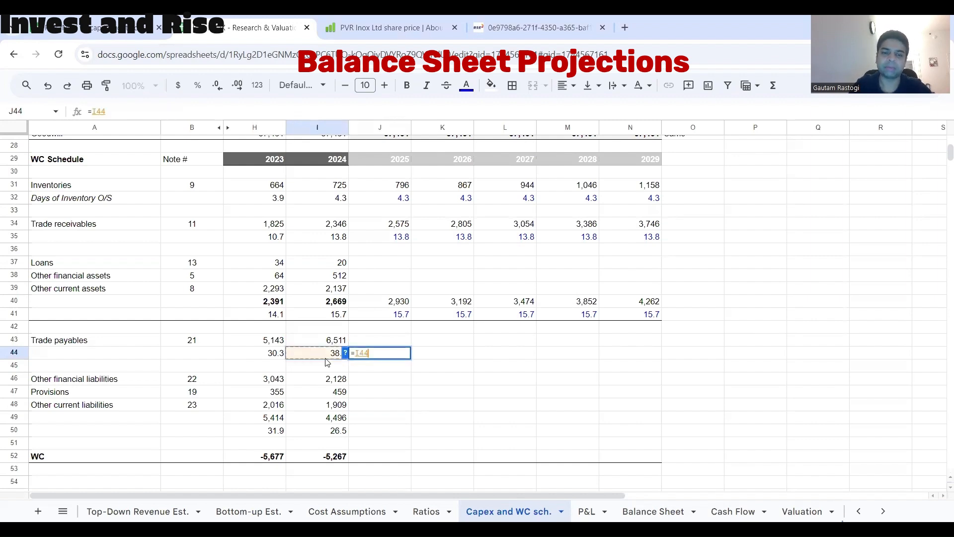
{"action": "key", "text": "Return"}
{"action": "left_click_drag", "start_coordinate": [411, 358], "coordinate": [650, 356]}
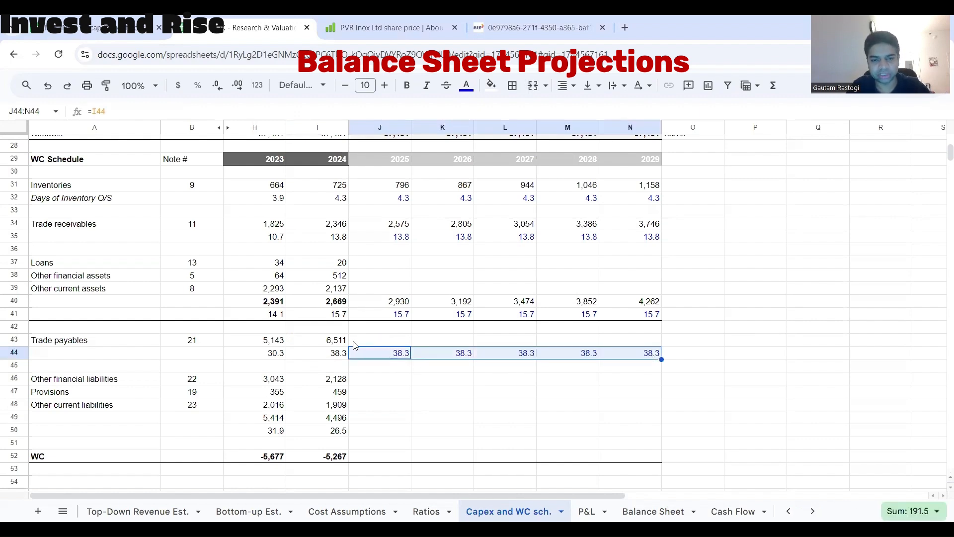
Step: Project 2025 trade payables in J43 with =(J44/365)*('P&L'!J$15), using total revenue, and fill the formula across to 2029
{"action": "left_click", "coordinate": [341, 353]}
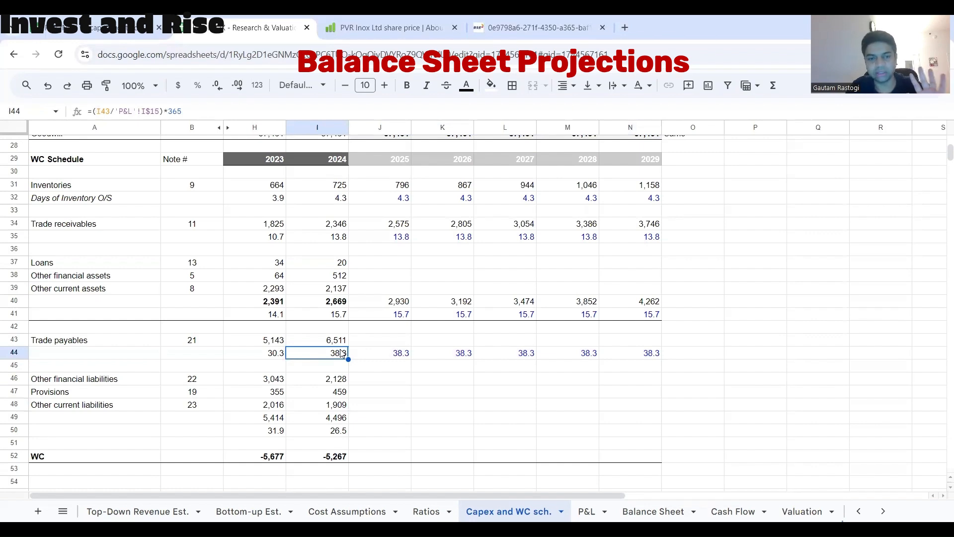
{"action": "double_click", "coordinate": [340, 352]}
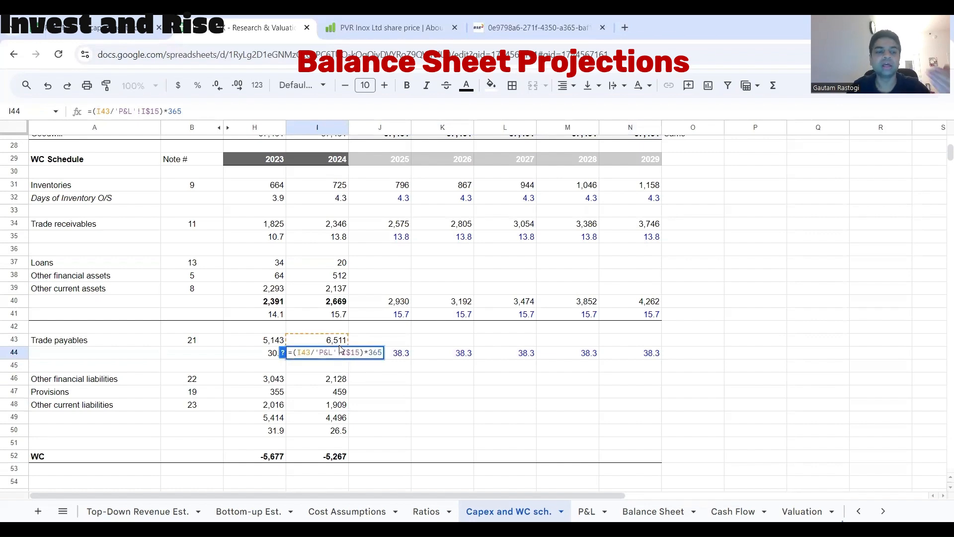
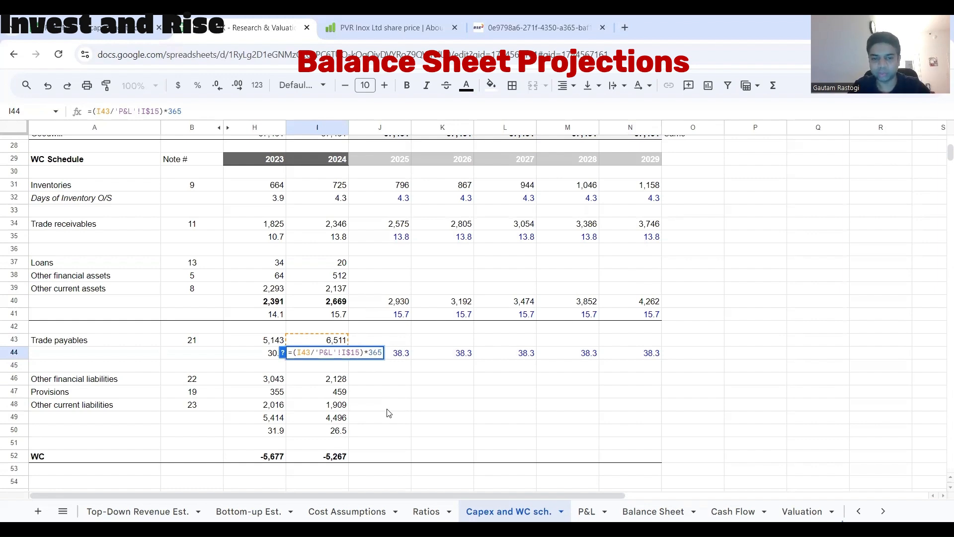
{"action": "key", "text": "Escape"}
{"action": "left_click", "coordinate": [382, 341]}
{"action": "type", "text": "="}
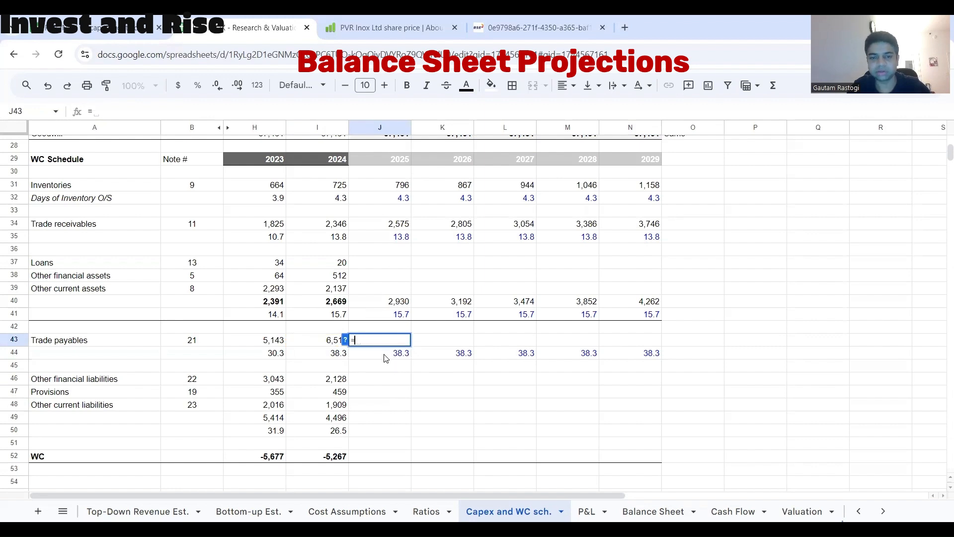
{"action": "type", "text": "("}
{"action": "left_click", "coordinate": [387, 354]}
{"action": "type", "text": "/"}
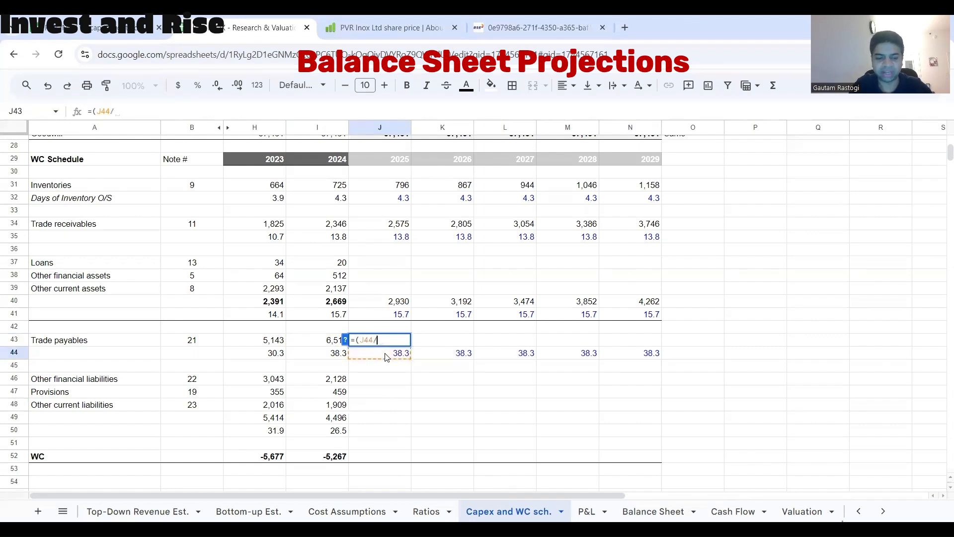
{"action": "type", "text": "36"}
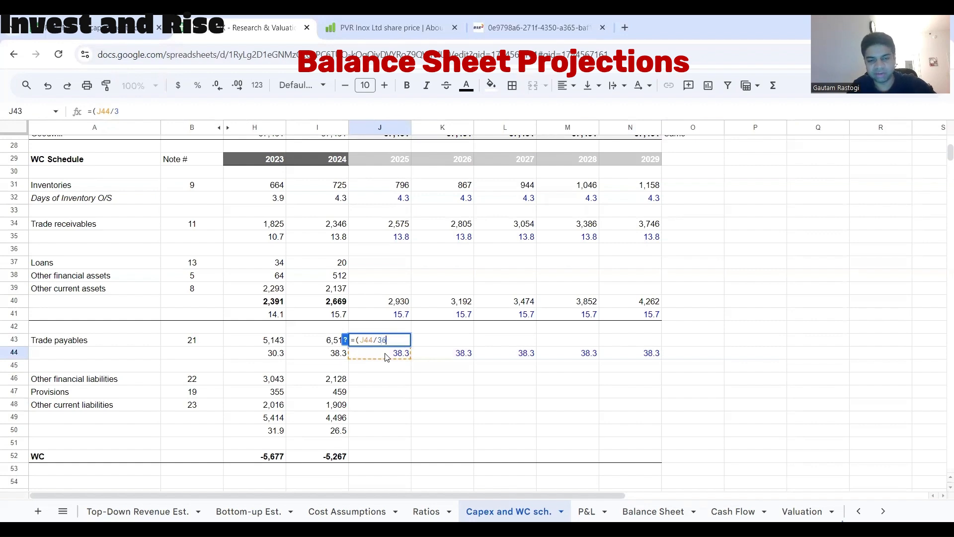
{"action": "type", "text": "5)*("}
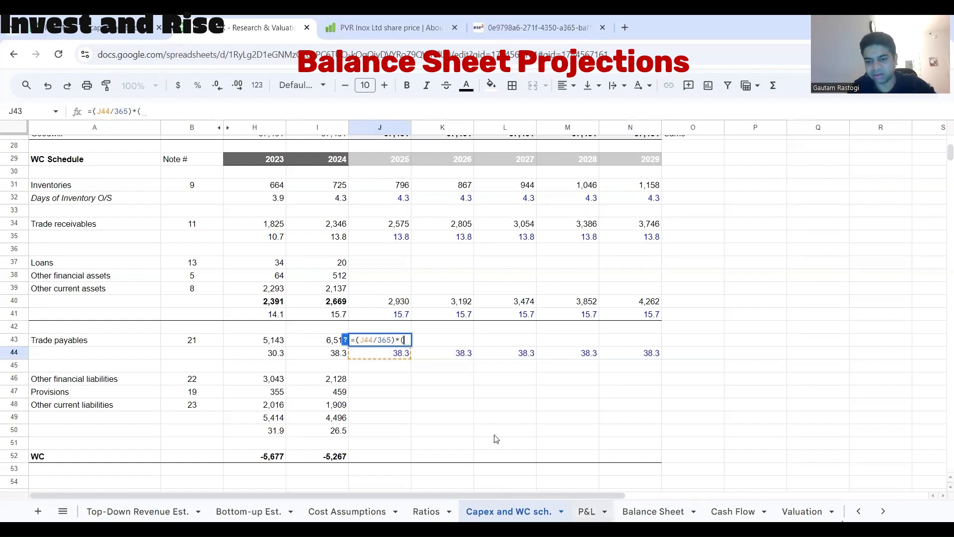
{"action": "left_click", "coordinate": [586, 511]}
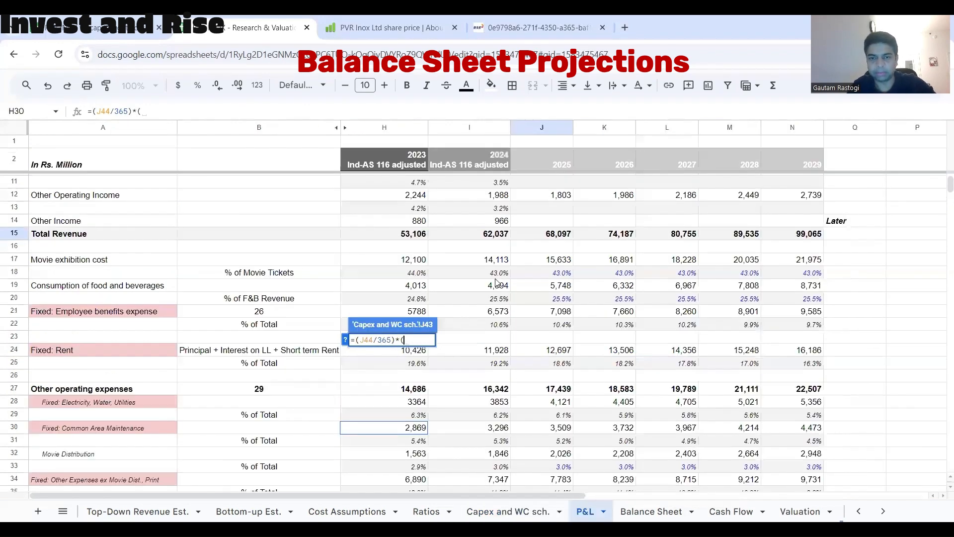
{"action": "left_click", "coordinate": [540, 235]}
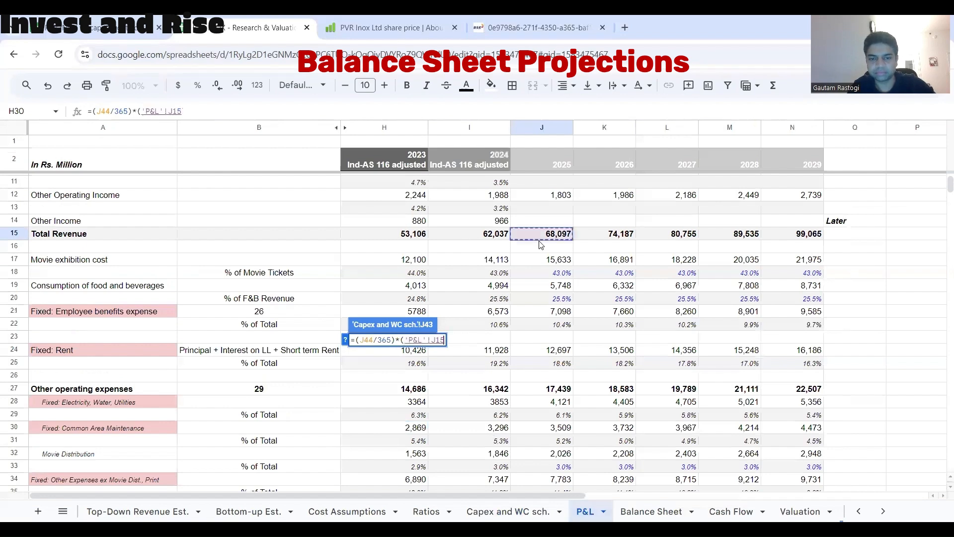
{"action": "left_click", "coordinate": [187, 111]}
{"action": "type", "text": ")"}
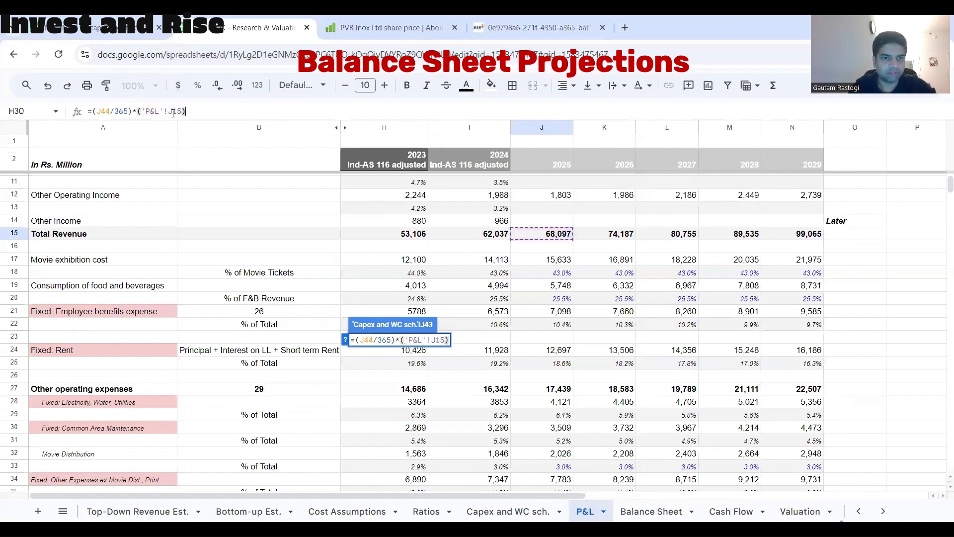
{"action": "left_click", "coordinate": [174, 111]}
{"action": "type", "text": "$"}
{"action": "key", "text": "Return"}
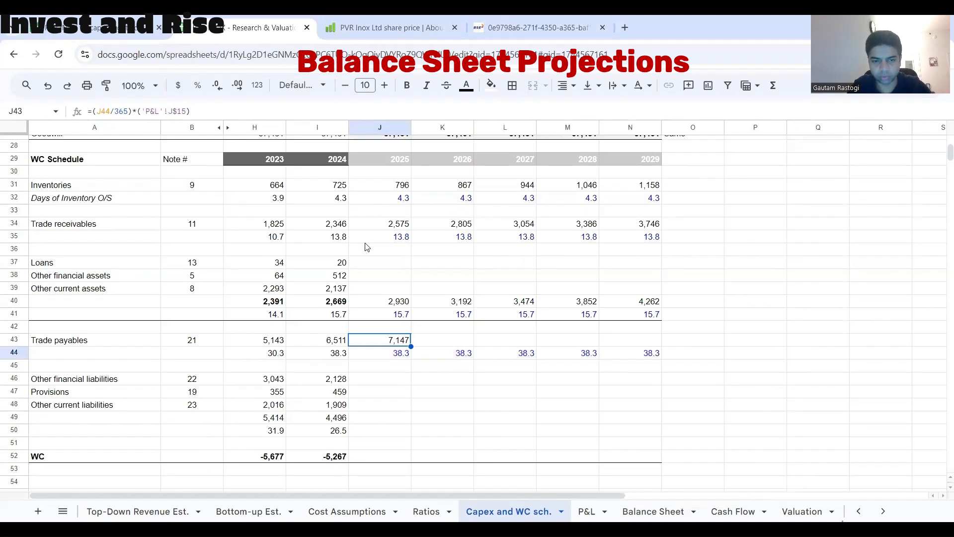
{"action": "left_click_drag", "start_coordinate": [410, 346], "coordinate": [630, 343]}
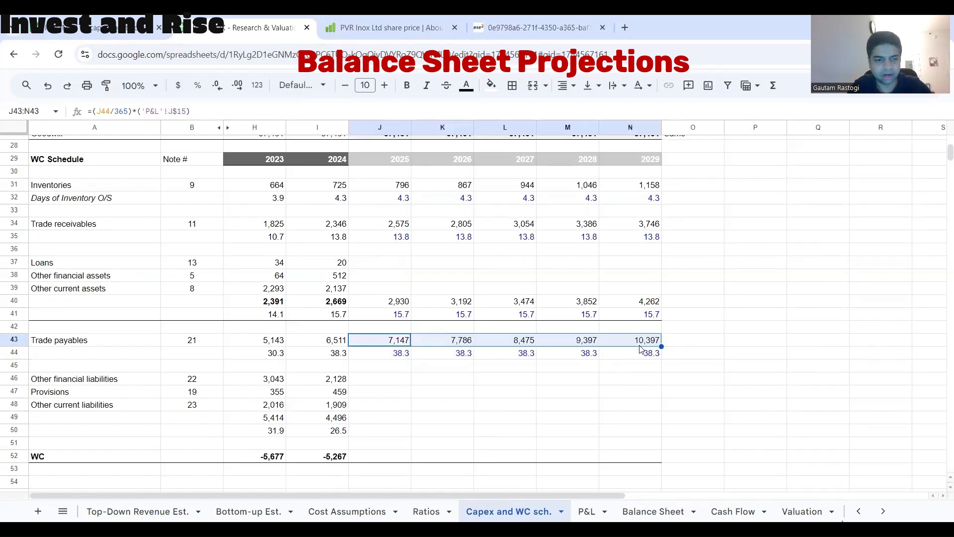
Step: Bold the 2023 and 2024 subtotals of other financial liabilities, provisions and other current liabilities in H49:I49
{"action": "left_click_drag", "start_coordinate": [276, 418], "coordinate": [328, 421]}
{"action": "key", "text": "ctrl+b"}
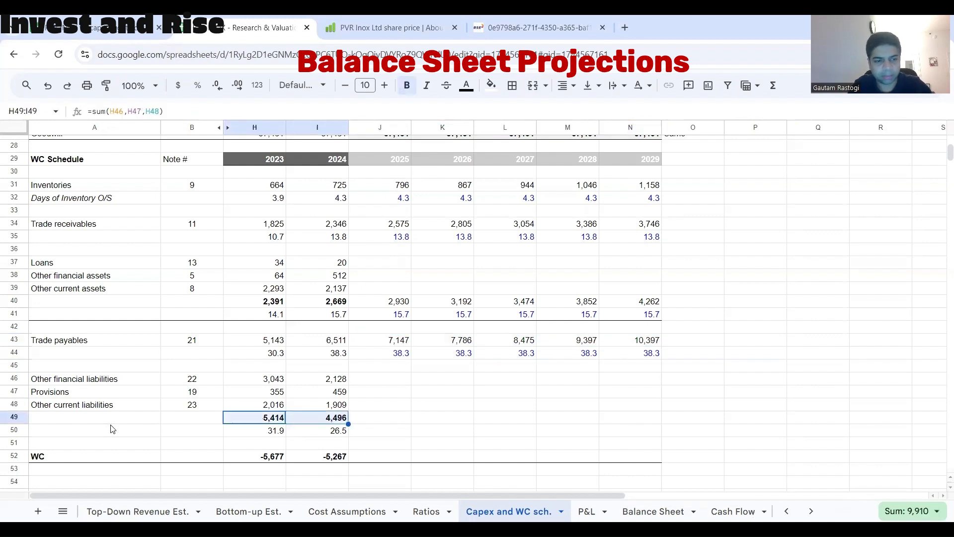
{"action": "left_click_drag", "start_coordinate": [93, 382], "coordinate": [343, 410]}
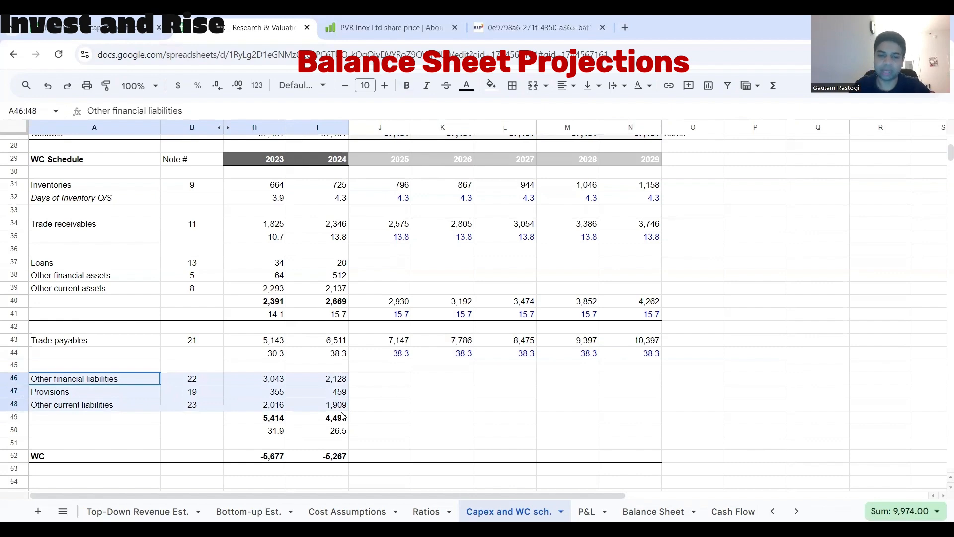
{"action": "left_click", "coordinate": [342, 405]}
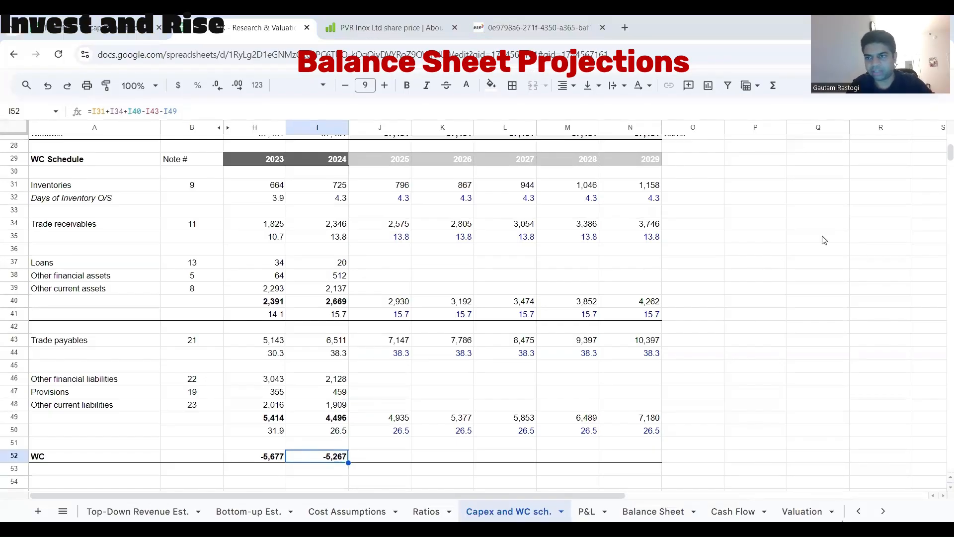
Step: Change the WC label in A52 to "Non cash WC"
{"action": "double_click", "coordinate": [113, 452]}
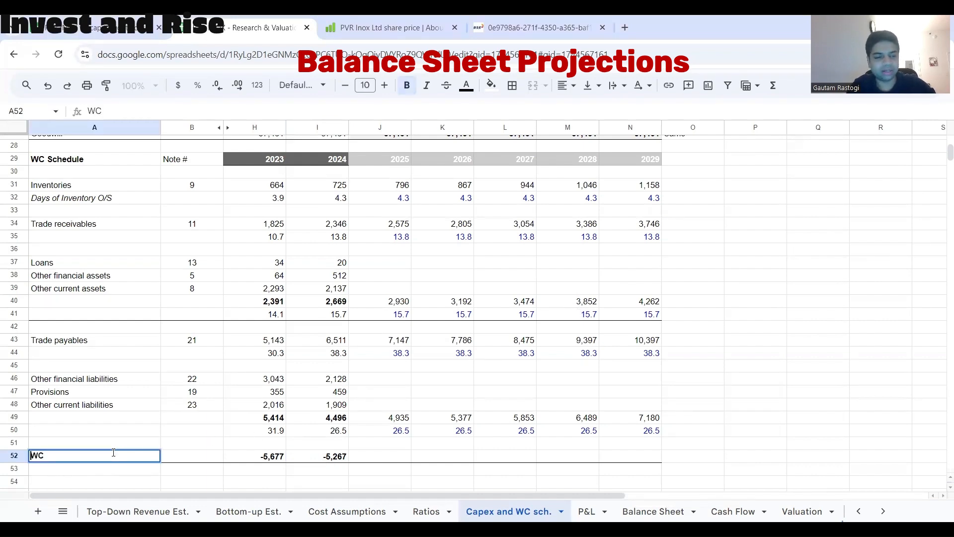
{"action": "key", "text": "Home"}
{"action": "type", "text": "non"}
{"action": "key", "text": "BackSpace"}
{"action": "key", "text": "BackSpace"}
{"action": "key", "text": "BackSpace"}
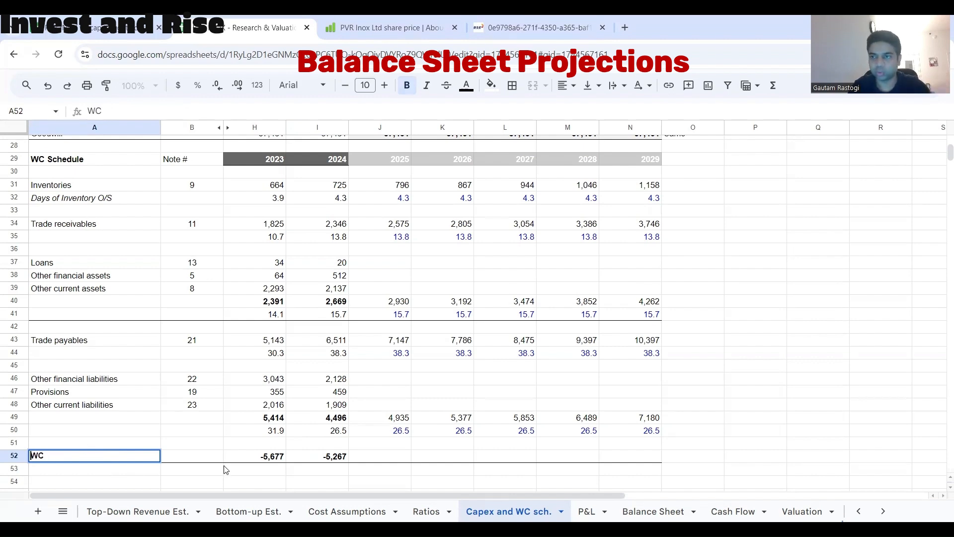
{"action": "type", "text": "Non cash"}
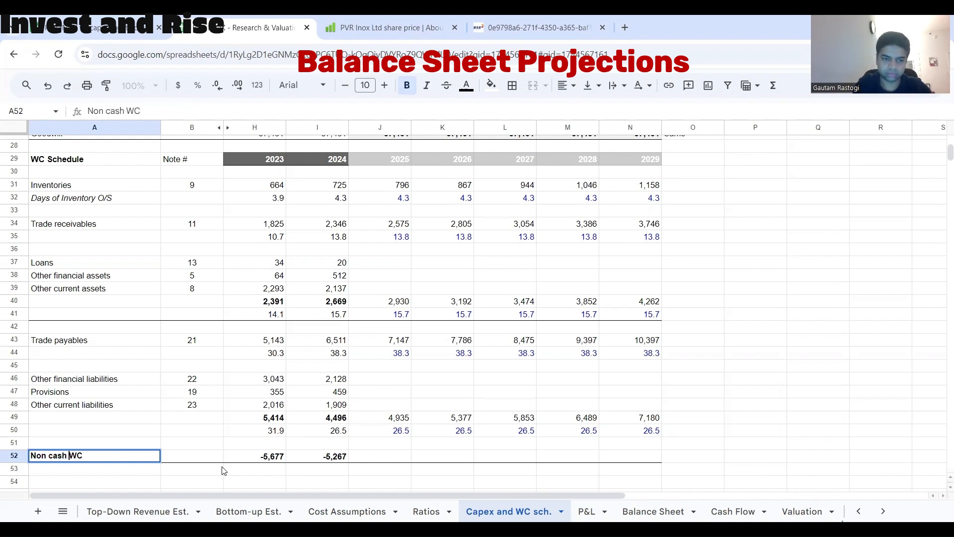
Step: Check the 2024 non-cash working capital formula in I52 and fill it across to 2029
{"action": "double_click", "coordinate": [400, 454]}
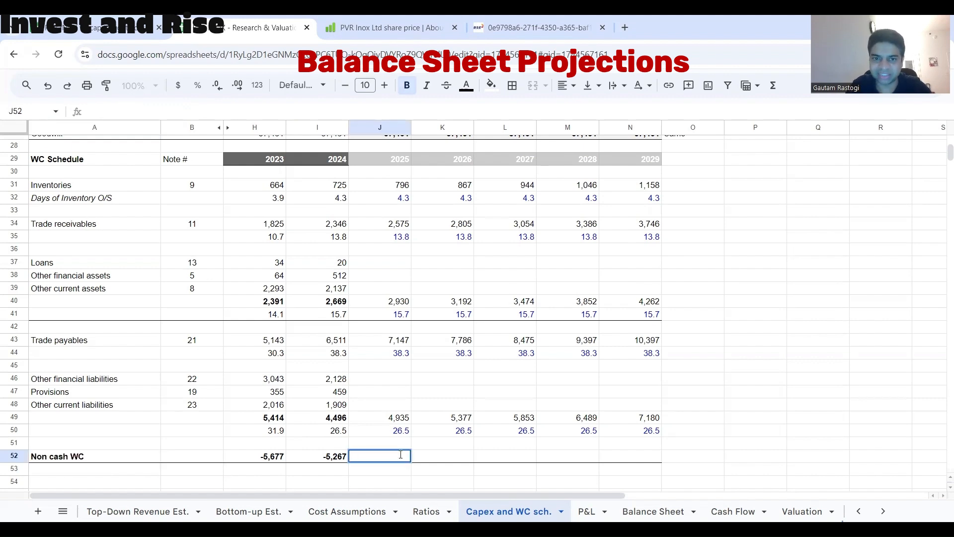
{"action": "double_click", "coordinate": [324, 454]}
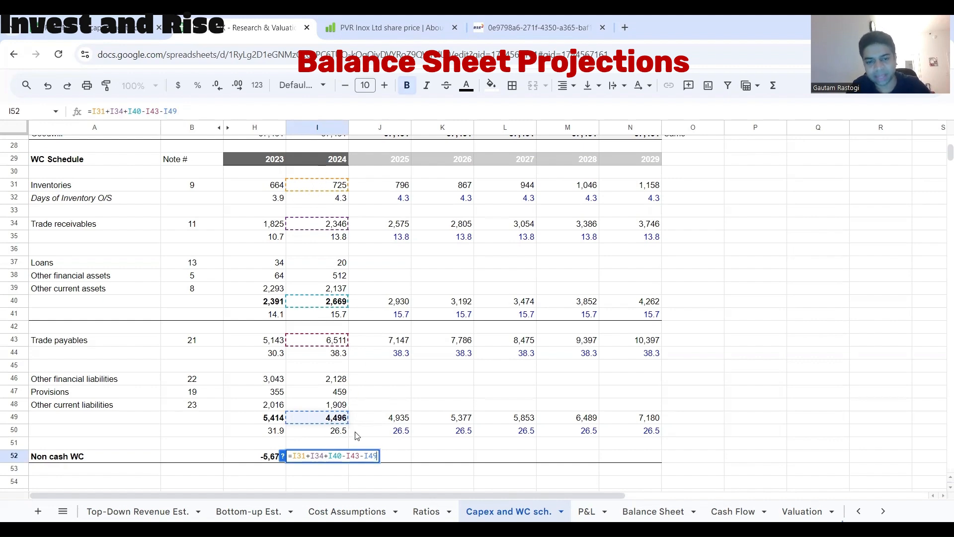
{"action": "key", "text": "Escape"}
{"action": "double_click", "coordinate": [344, 460]}
{"action": "key", "text": "Escape"}
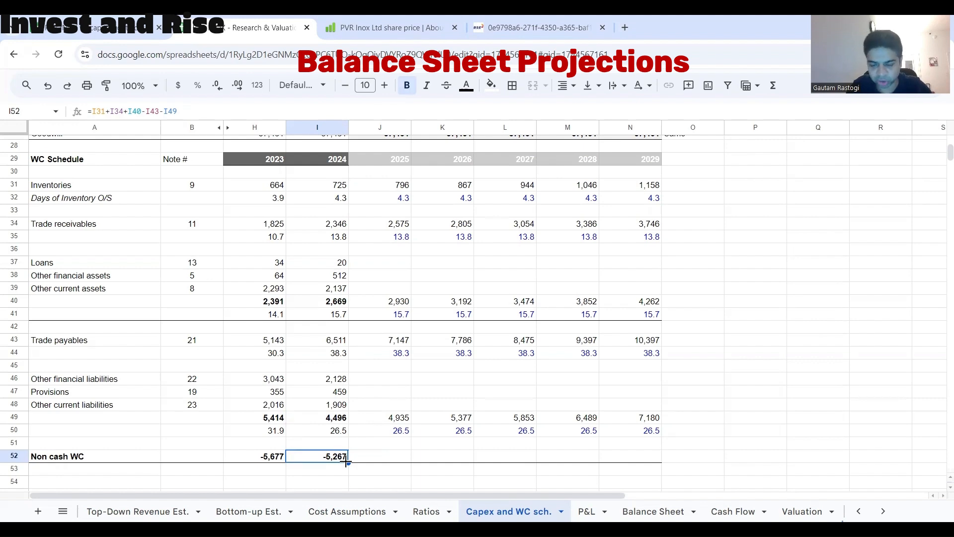
{"action": "left_click_drag", "start_coordinate": [346, 461], "coordinate": [646, 456]}
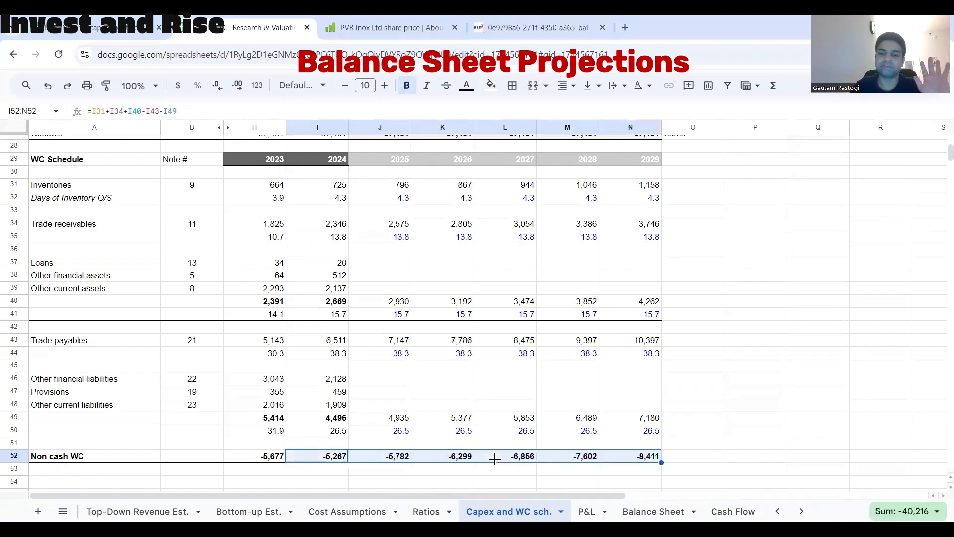
{"action": "left_click", "coordinate": [755, 444]}
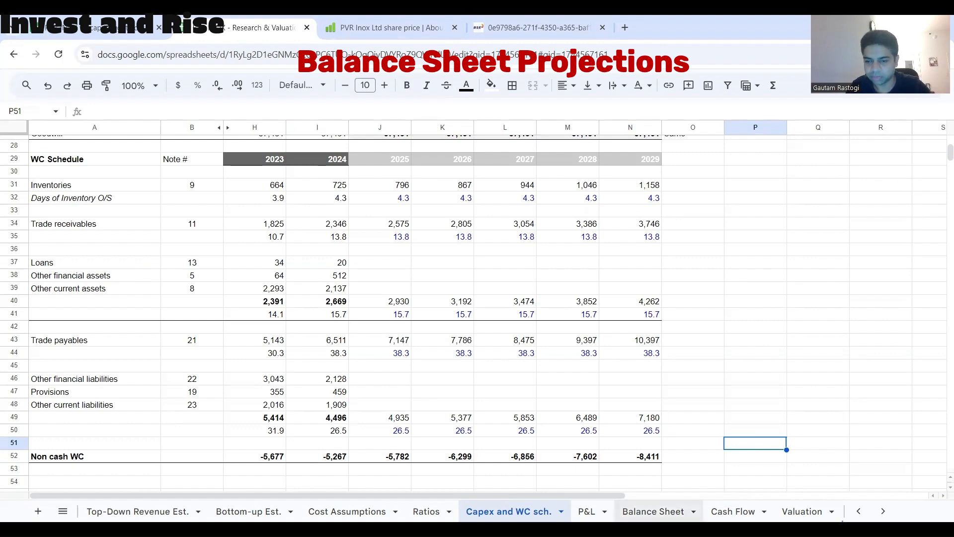
Step: Link 2025 inventories in J18 of the Balance Sheet to 'Capex and WC sch.'!J31 and fill the formula across to 2029
{"action": "left_click", "coordinate": [653, 511]}
{"action": "left_click", "coordinate": [551, 343]}
{"action": "left_click", "coordinate": [539, 280]}
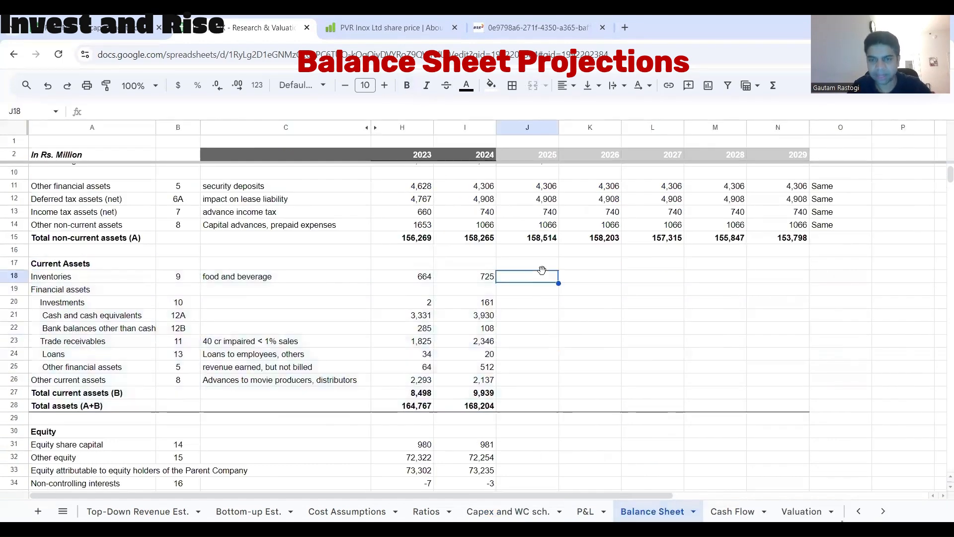
{"action": "type", "text": "="}
{"action": "left_click", "coordinate": [559, 510]}
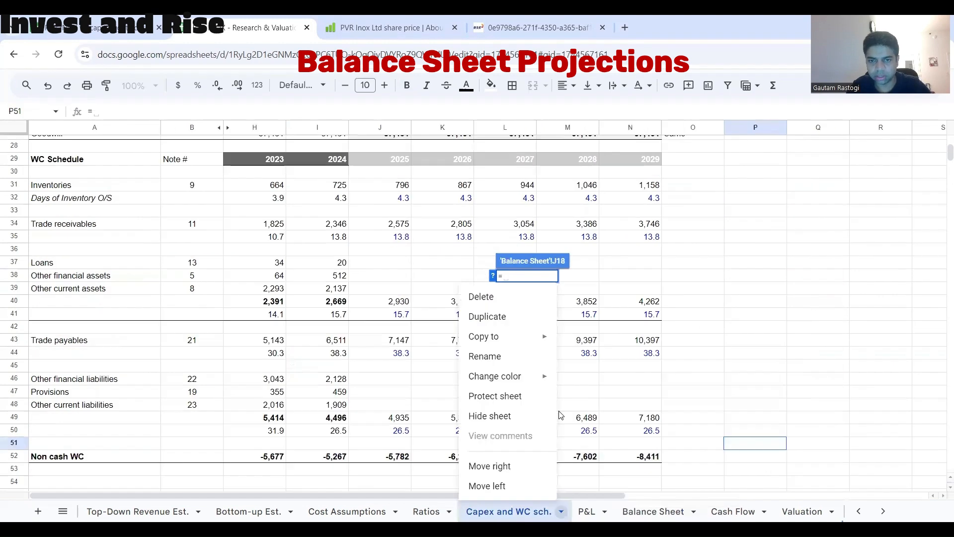
{"action": "left_click", "coordinate": [402, 187]}
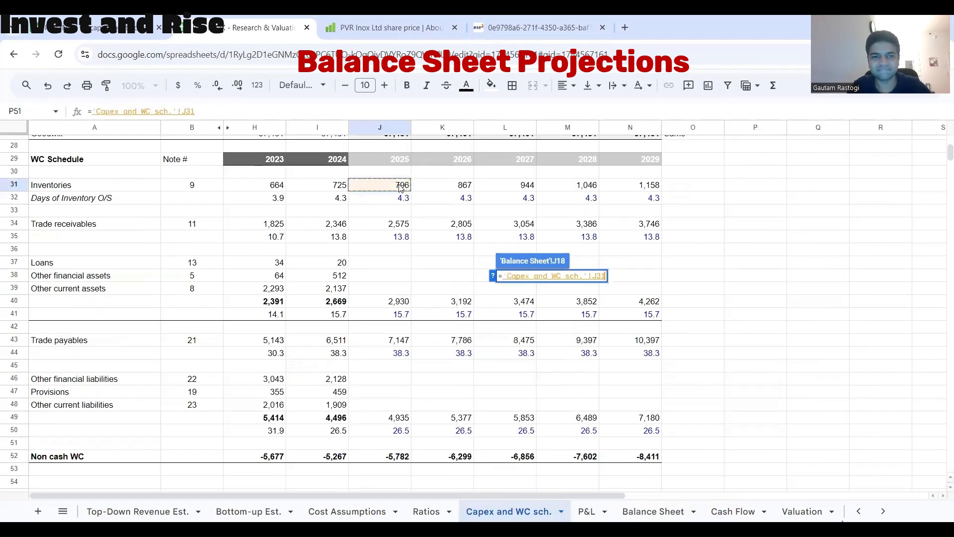
{"action": "key", "text": "Return"}
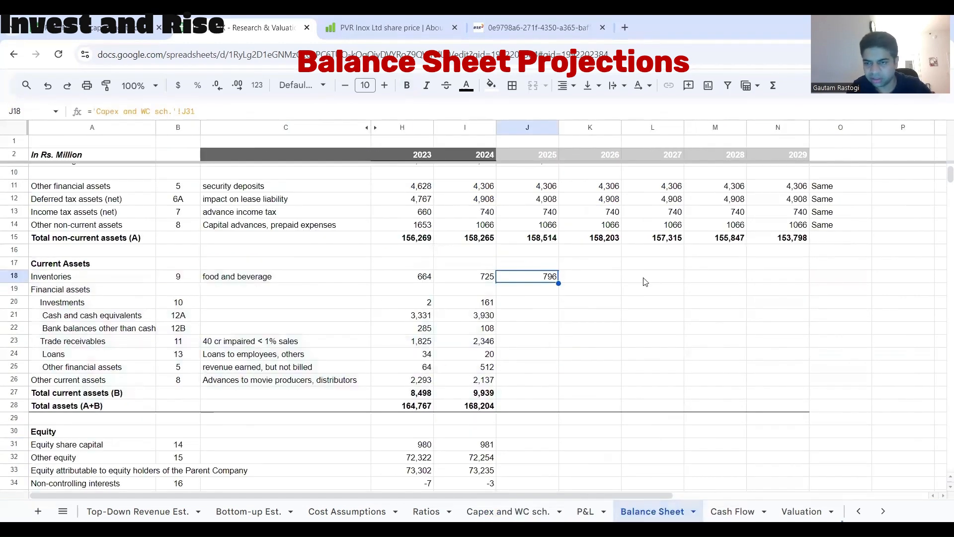
{"action": "right_click", "coordinate": [549, 276]}
{"action": "left_click", "coordinate": [537, 267]}
{"action": "left_click", "coordinate": [547, 276]}
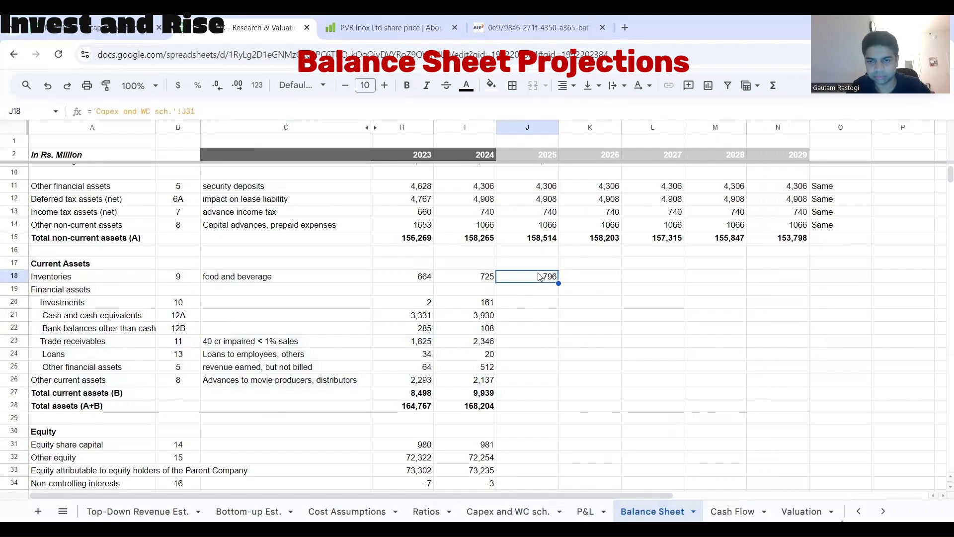
{"action": "left_click_drag", "start_coordinate": [559, 282], "coordinate": [763, 280]}
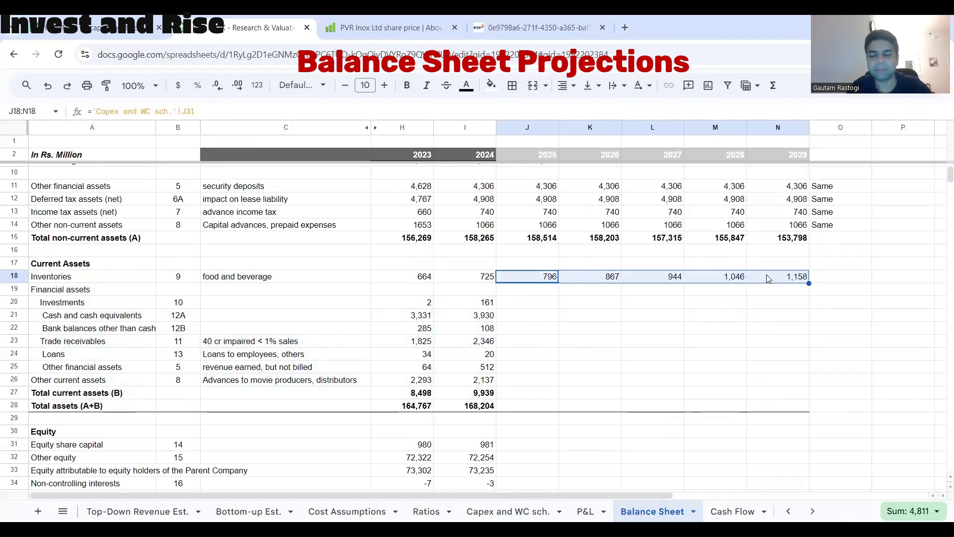
Step: Fill the Total assets (A+B) formula from I29 across 2025 to 2029 and check the formula in J29
{"action": "scroll", "coordinate": [531, 345], "scroll_direction": "down", "scroll_amount": 2}
{"action": "scroll", "coordinate": [530, 345], "scroll_direction": "up", "scroll_amount": 1}
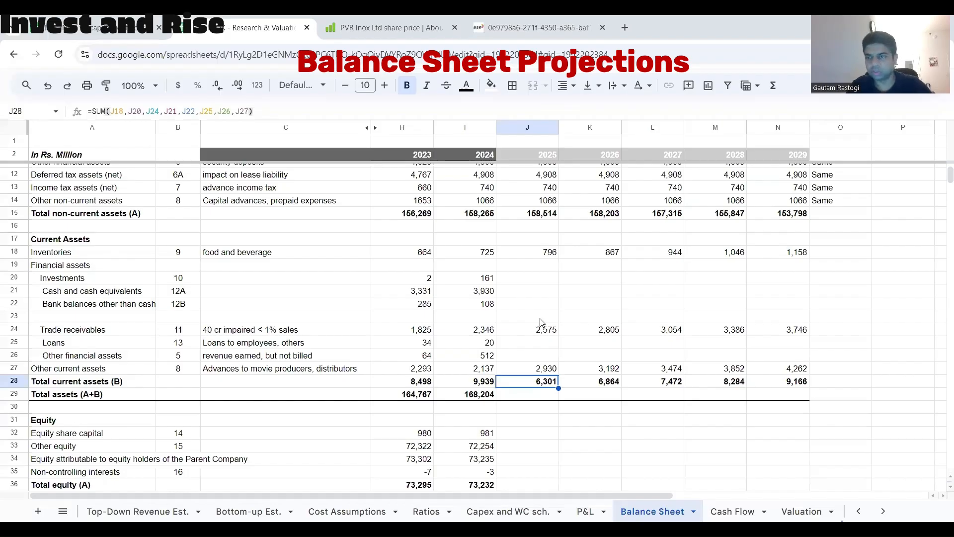
{"action": "left_click", "coordinate": [541, 318]}
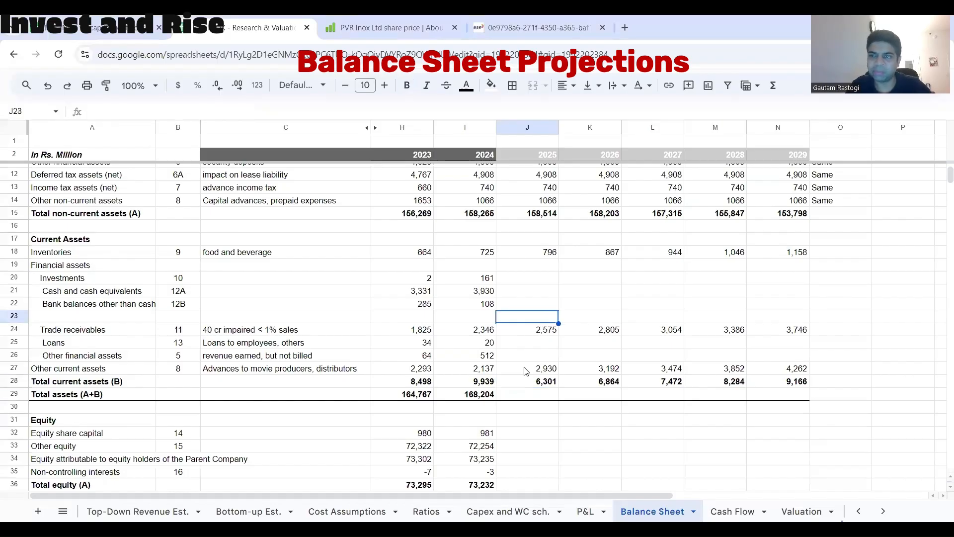
{"action": "left_click", "coordinate": [487, 396]}
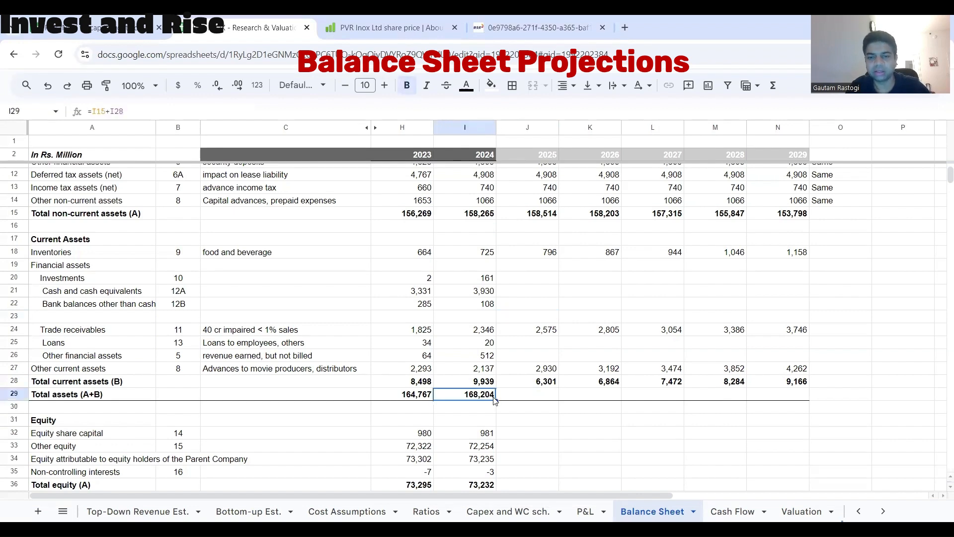
{"action": "left_click_drag", "start_coordinate": [496, 401], "coordinate": [773, 394]}
{"action": "double_click", "coordinate": [542, 394]}
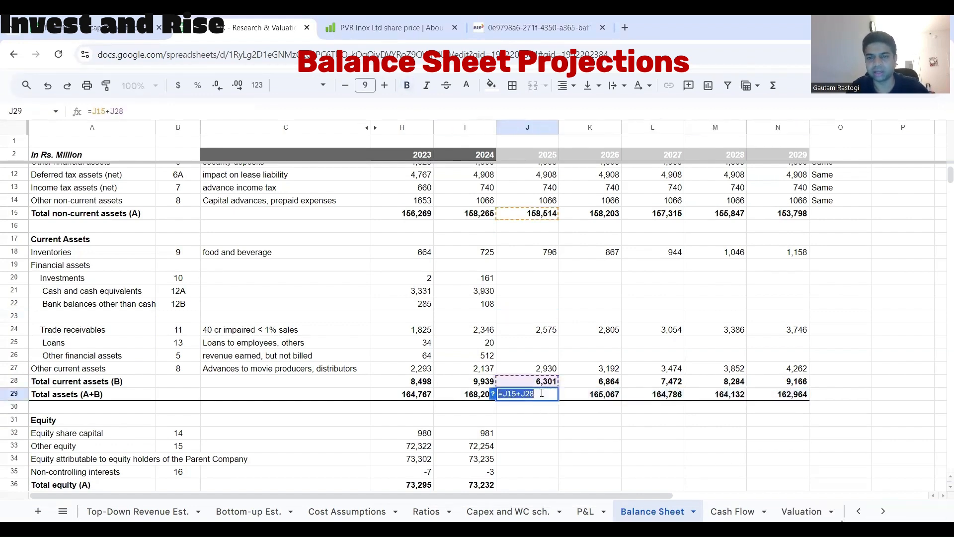
{"action": "key", "text": "Escape"}
Step: Highlight the investments, cash and cash equivalents and bank balances rows in A20:N22 with a yellow fill
{"action": "left_click", "coordinate": [113, 282]}
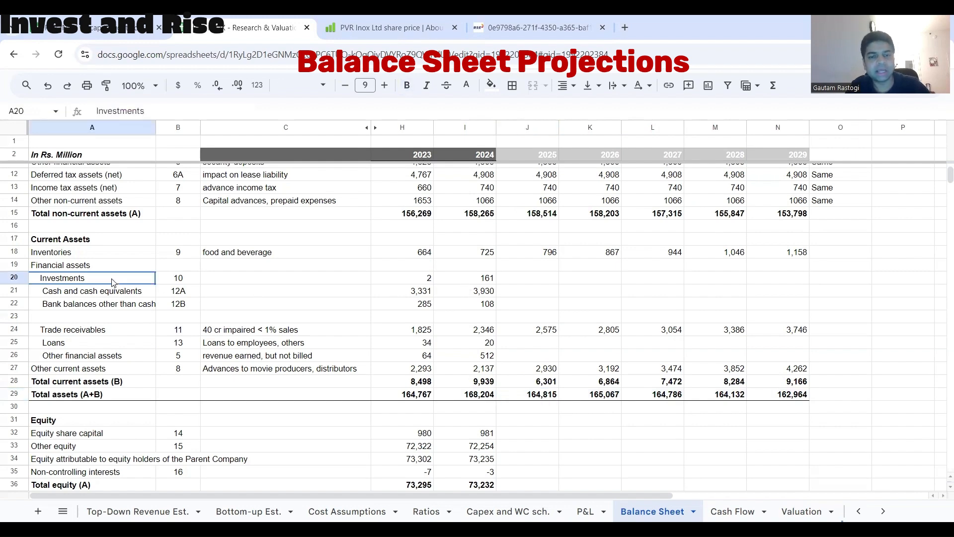
{"action": "left_click_drag", "start_coordinate": [112, 281], "coordinate": [774, 310]}
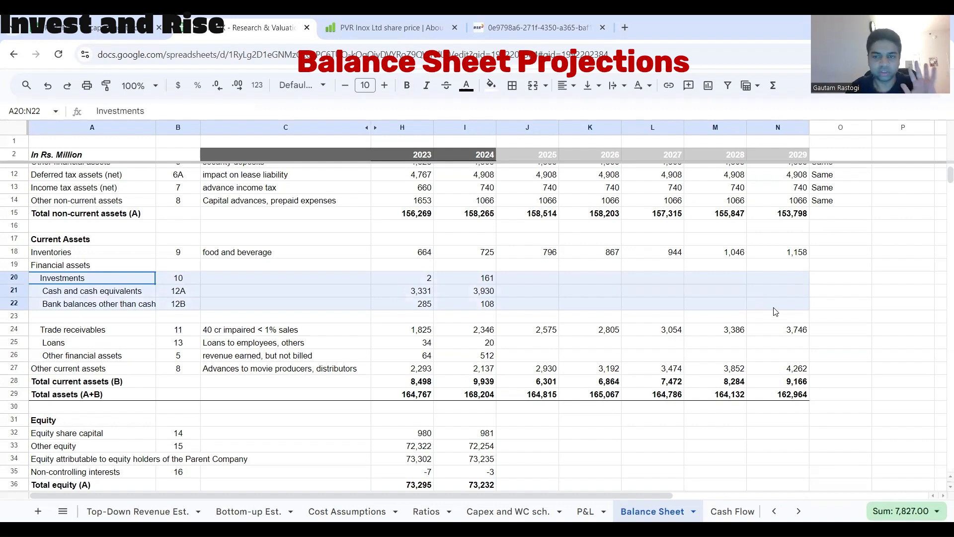
{"action": "left_click_drag", "start_coordinate": [776, 312], "coordinate": [776, 313]}
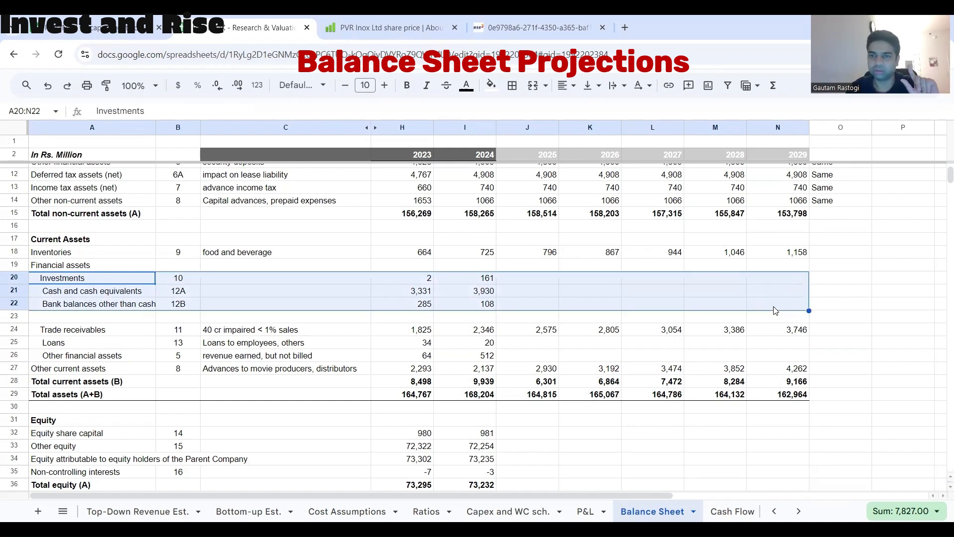
{"action": "left_click", "coordinate": [490, 88]}
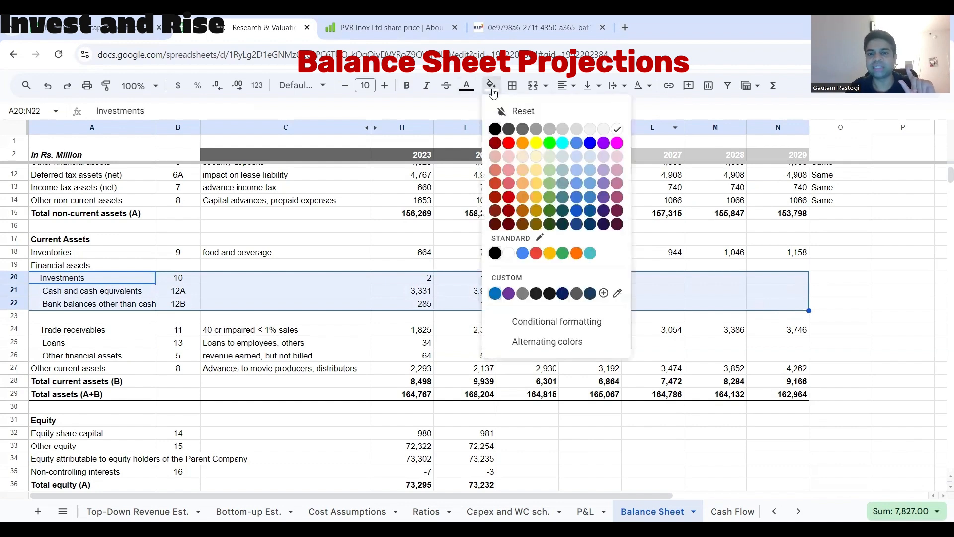
{"action": "left_click", "coordinate": [535, 149]}
{"action": "left_click", "coordinate": [858, 317]}
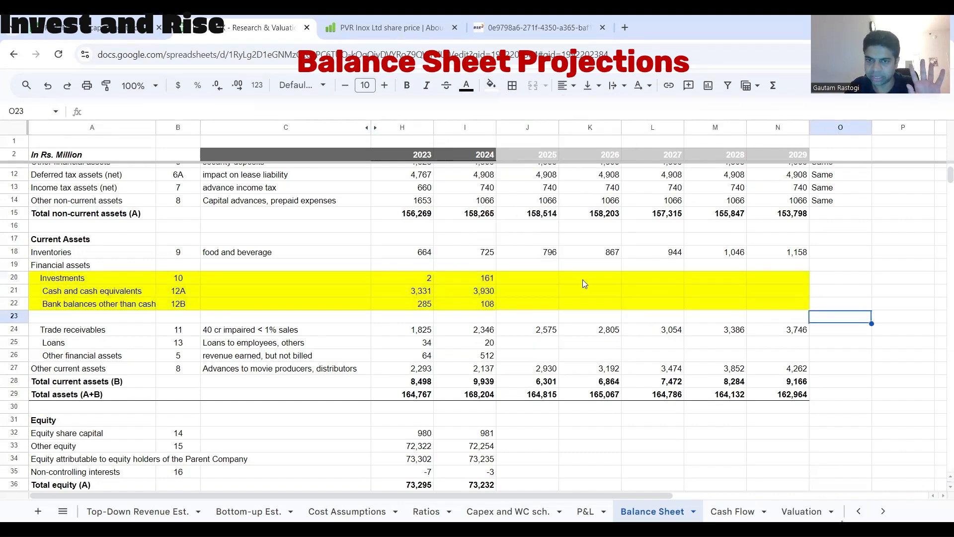
Step: Examine the unprojected investments and cash rows, and the equity, non-current liabilities and current liabilities sections of the Balance Sheet
{"action": "left_click", "coordinate": [544, 279]}
{"action": "left_click_drag", "start_coordinate": [544, 278], "coordinate": [778, 294]}
{"action": "scroll", "coordinate": [778, 297], "scroll_direction": "down", "scroll_amount": 3}
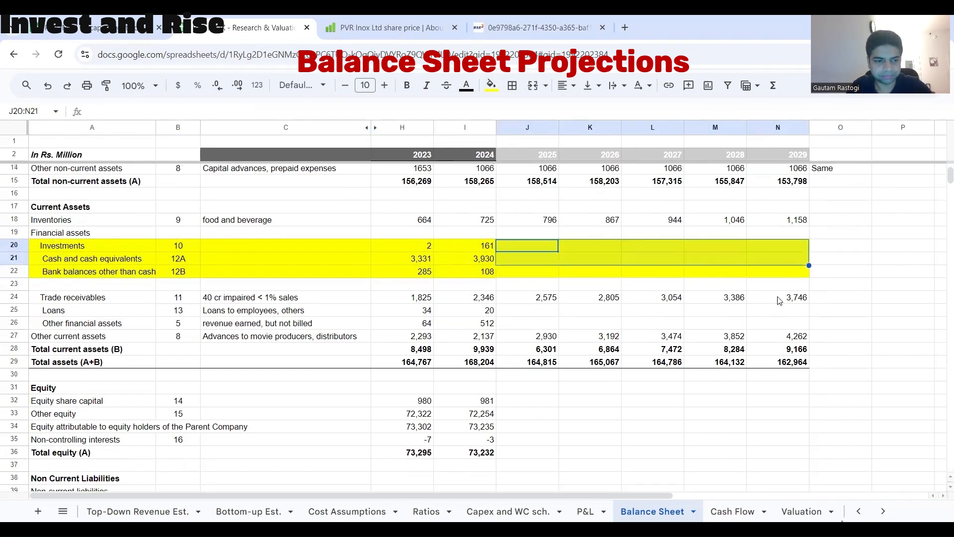
{"action": "scroll", "coordinate": [778, 300], "scroll_direction": "down", "scroll_amount": 5}
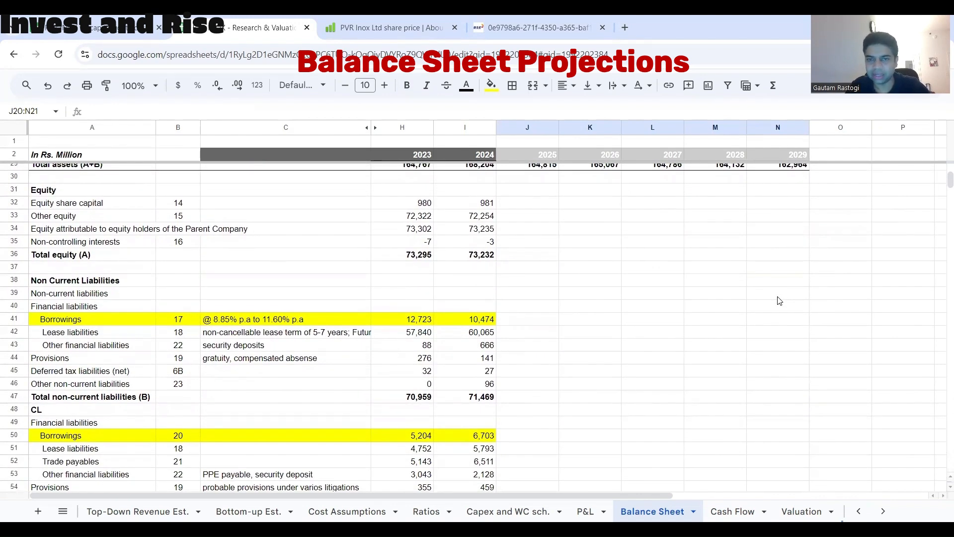
{"action": "scroll", "coordinate": [778, 300], "scroll_direction": "up", "scroll_amount": 2}
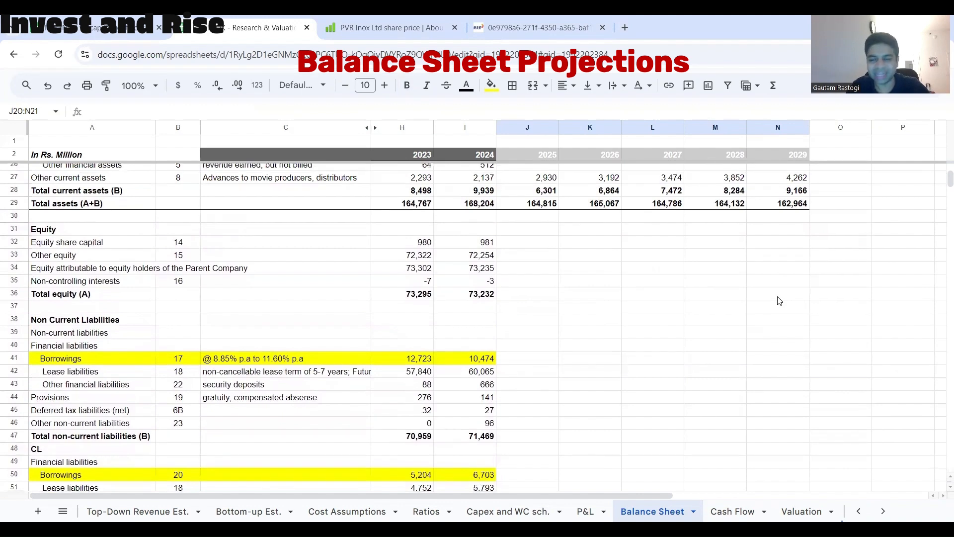
{"action": "scroll", "coordinate": [778, 301], "scroll_direction": "down", "scroll_amount": 3}
{"action": "scroll", "coordinate": [778, 300], "scroll_direction": "down", "scroll_amount": 2}
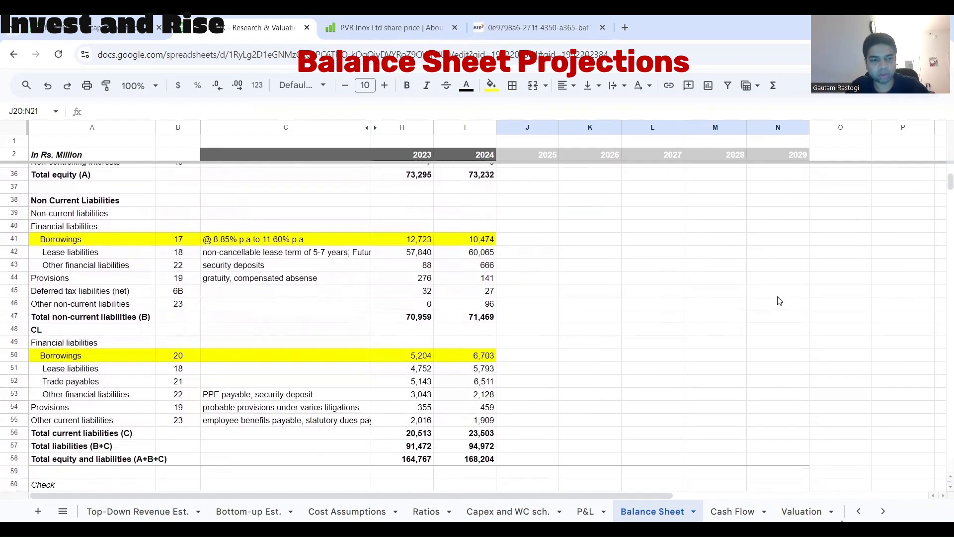
{"action": "left_click_drag", "start_coordinate": [74, 332], "coordinate": [384, 413]}
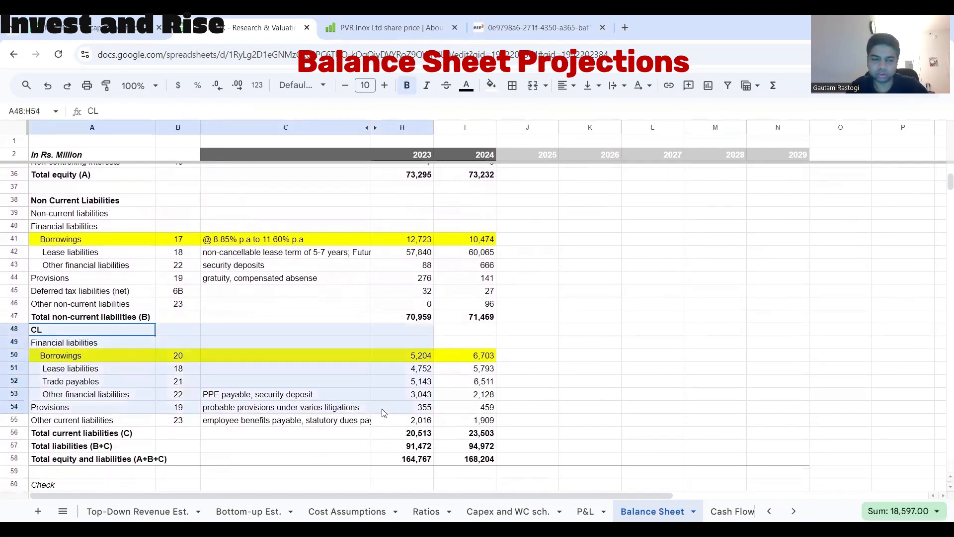
{"action": "left_click", "coordinate": [253, 293]}
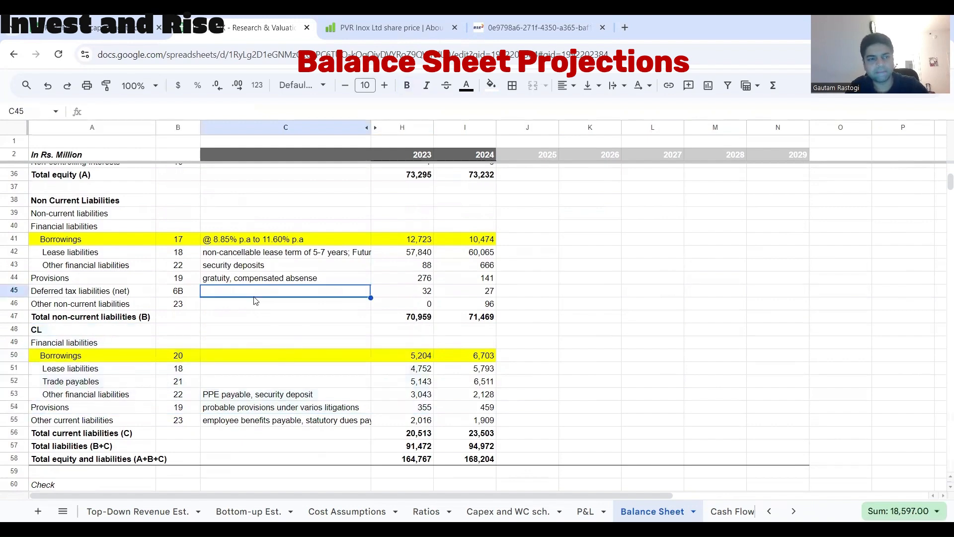
{"action": "scroll", "coordinate": [254, 296], "scroll_direction": "up", "scroll_amount": 2}
{"action": "scroll", "coordinate": [254, 298], "scroll_direction": "up", "scroll_amount": 1}
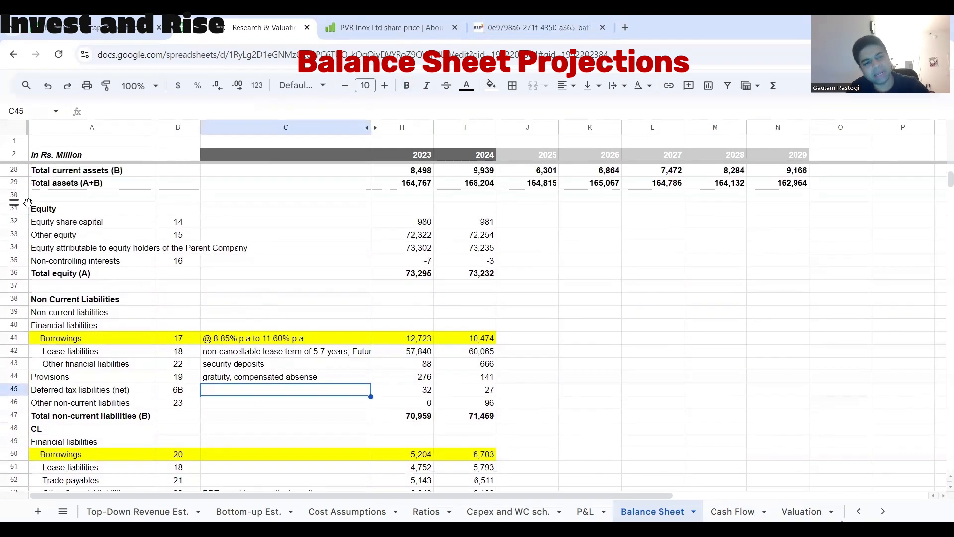
Step: Calculate 2025 total equity in J36 as 2024 total equity plus 2025 PAT, using =I36+'P&L'!J62
{"action": "left_click", "coordinate": [64, 211]}
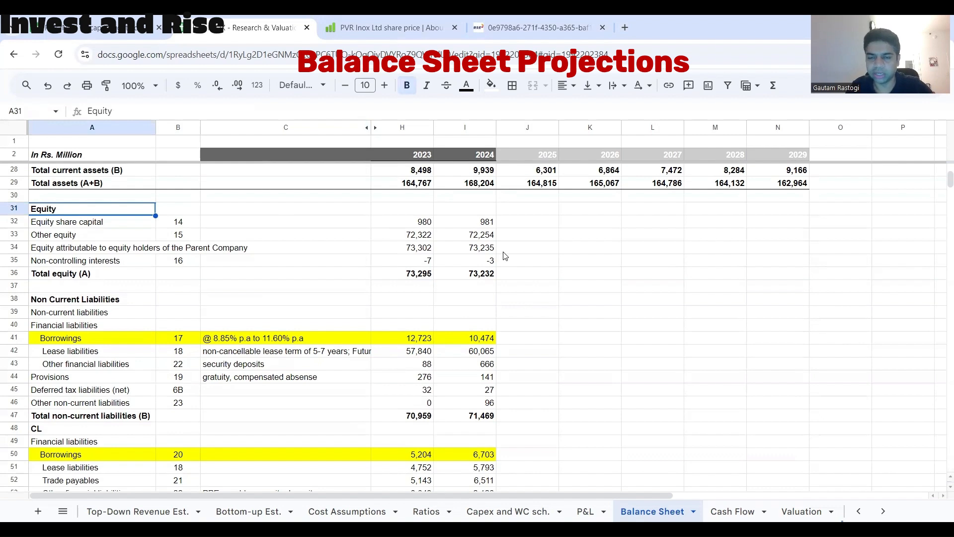
{"action": "left_click", "coordinate": [521, 280]}
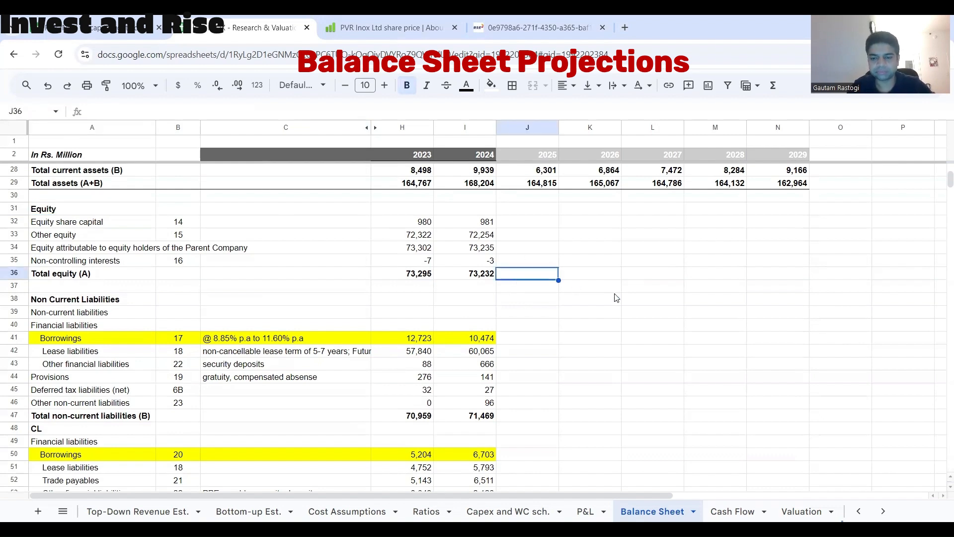
{"action": "type", "text": "="}
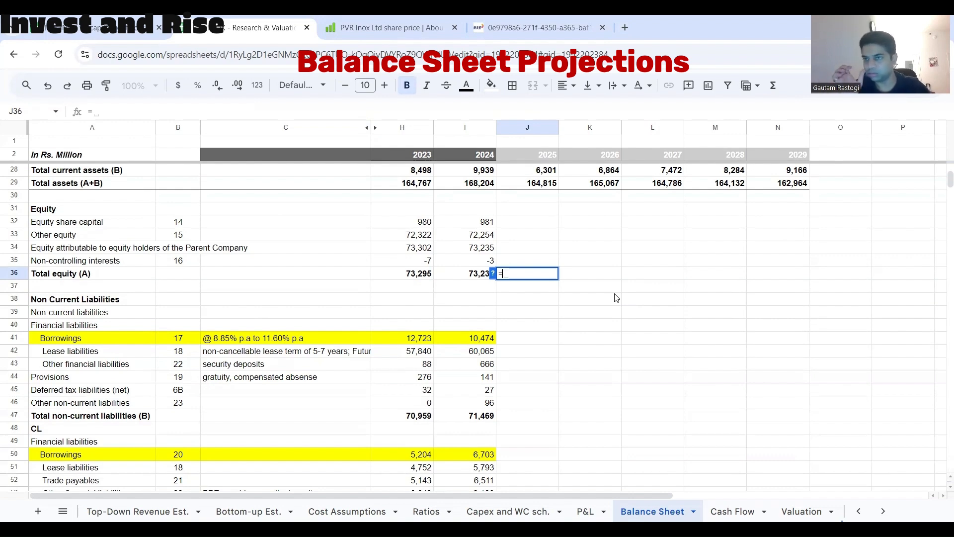
{"action": "left_click", "coordinate": [470, 278]}
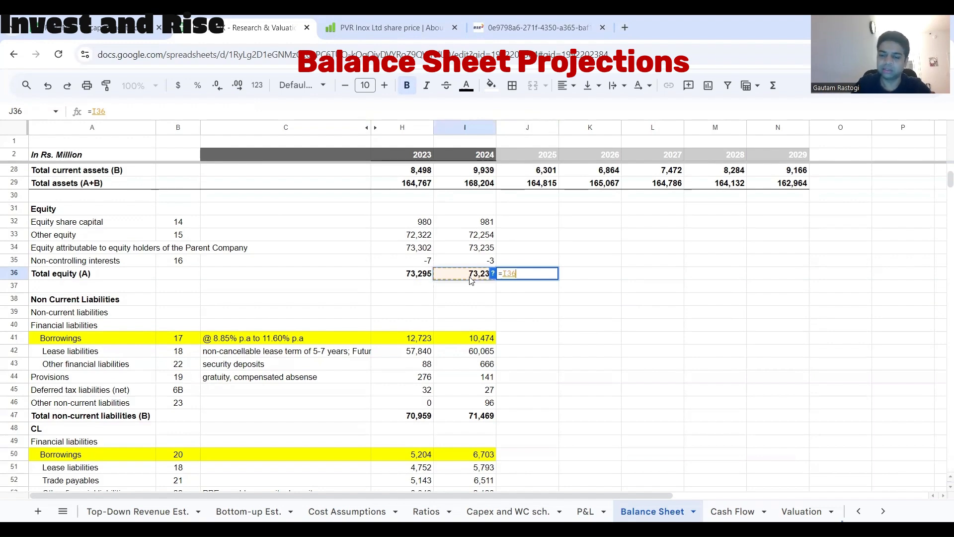
{"action": "type", "text": "+"}
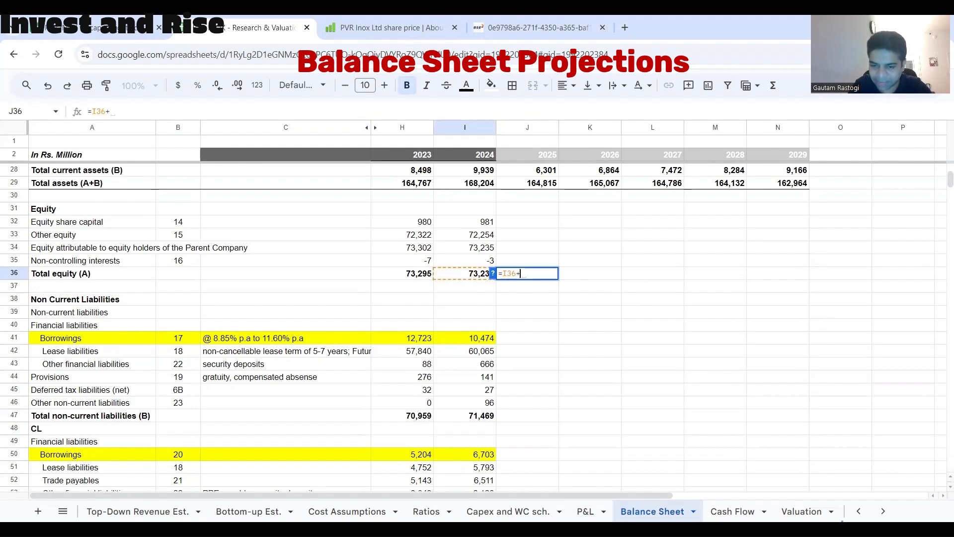
{"action": "left_click", "coordinate": [586, 511]}
{"action": "scroll", "coordinate": [545, 386], "scroll_direction": "down", "scroll_amount": 5}
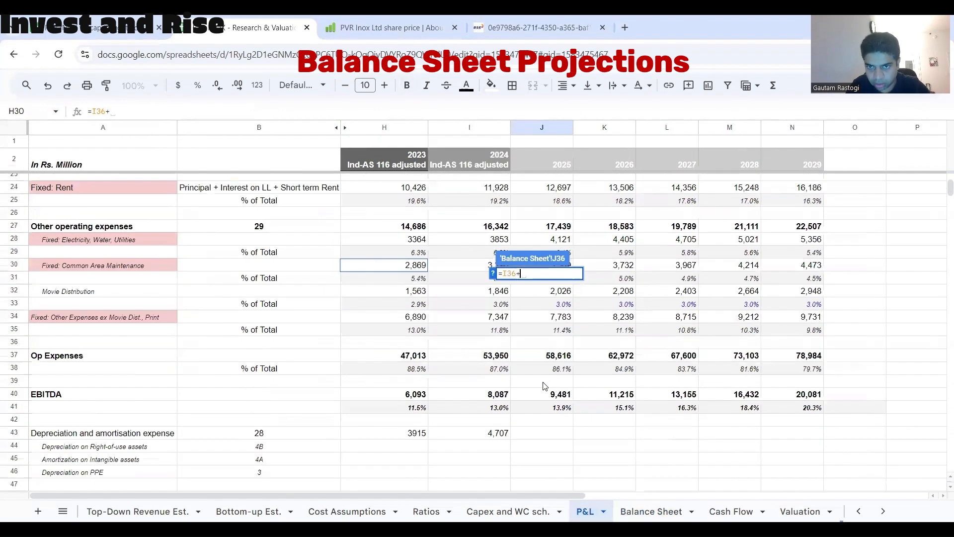
{"action": "scroll", "coordinate": [544, 386], "scroll_direction": "down", "scroll_amount": 3}
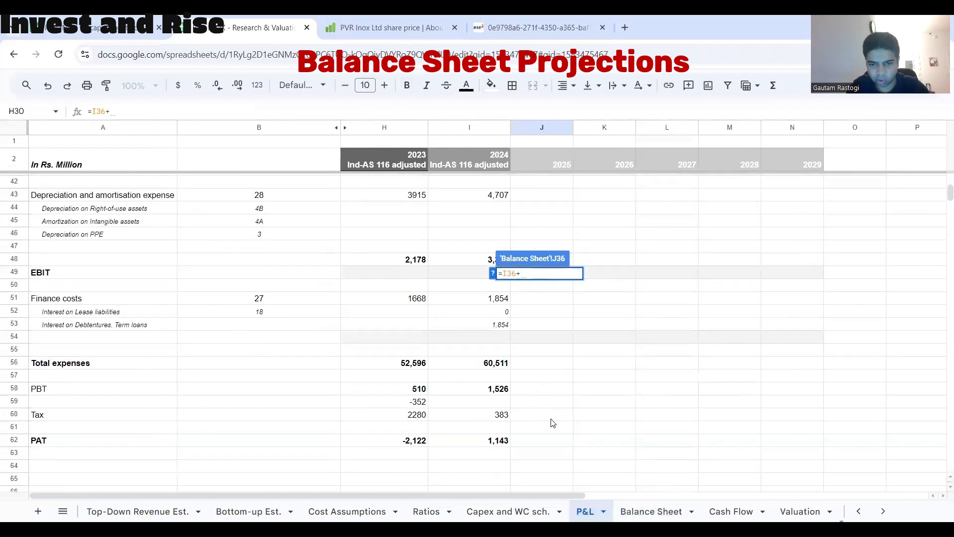
{"action": "left_click", "coordinate": [551, 440]}
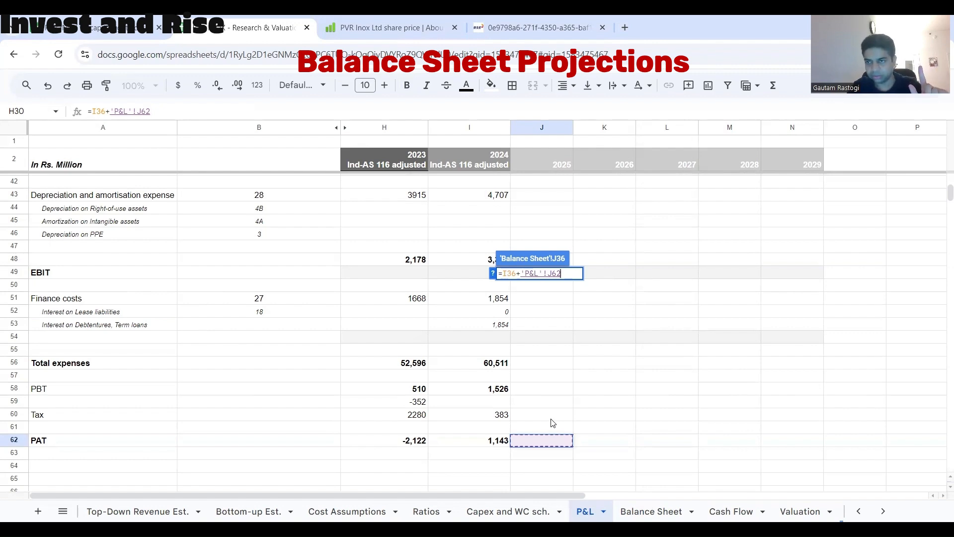
{"action": "key", "text": "Return"}
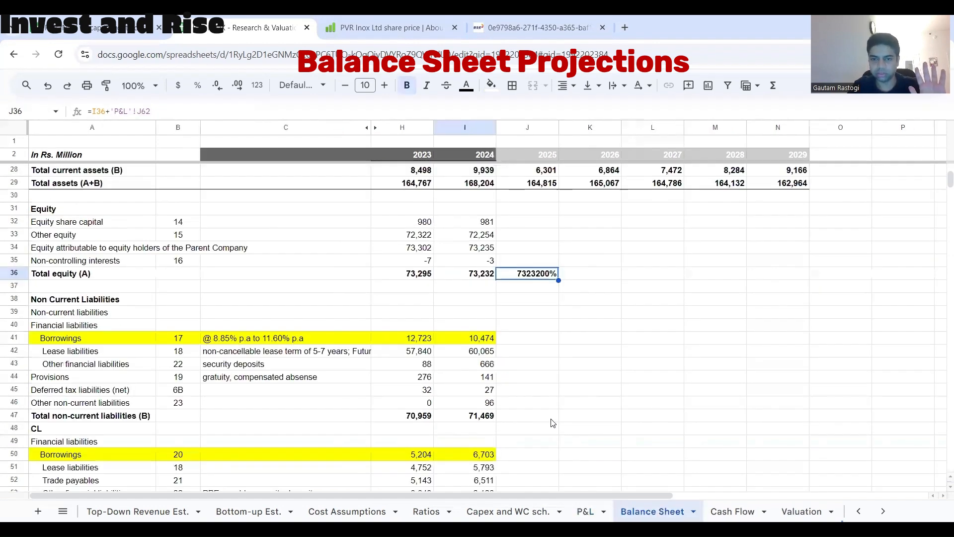
Step: Copy the number format of I36 to the 2025 total equity cell J36 and fill its formula across to 2029
{"action": "left_click", "coordinate": [475, 279]}
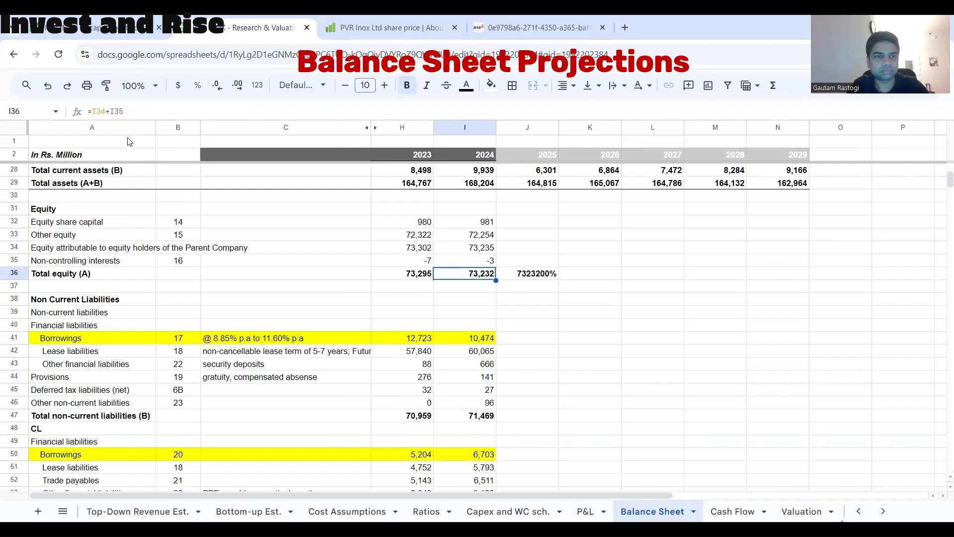
{"action": "left_click", "coordinate": [106, 85]}
{"action": "left_click", "coordinate": [527, 274]}
{"action": "left_click_drag", "start_coordinate": [556, 279], "coordinate": [792, 277]}
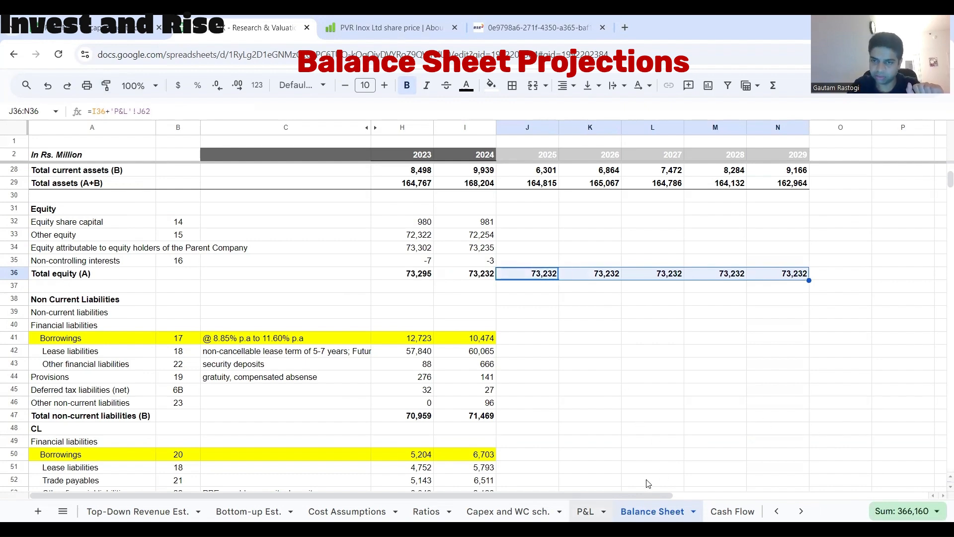
Step: On the P&L sheet, calculate 2025 depreciation and amortisation in J43 as ='Capex and WC sch.'!J13+'Capex and WC sch.'!J24 and fill it across to 2029
{"action": "scroll", "coordinate": [648, 484], "scroll_direction": "up", "scroll_amount": 2}
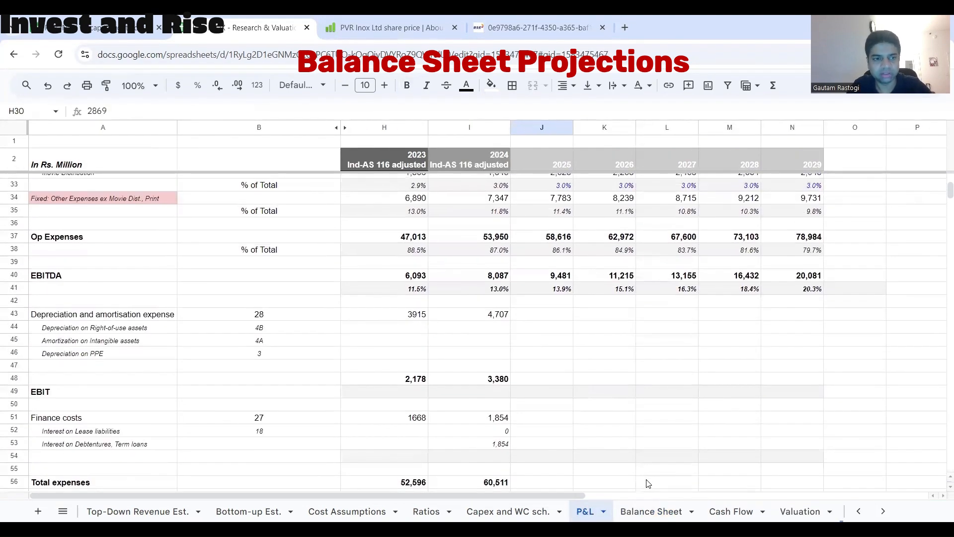
{"action": "scroll", "coordinate": [648, 483], "scroll_direction": "up", "scroll_amount": 1}
{"action": "left_click_drag", "start_coordinate": [529, 320], "coordinate": [798, 330]}
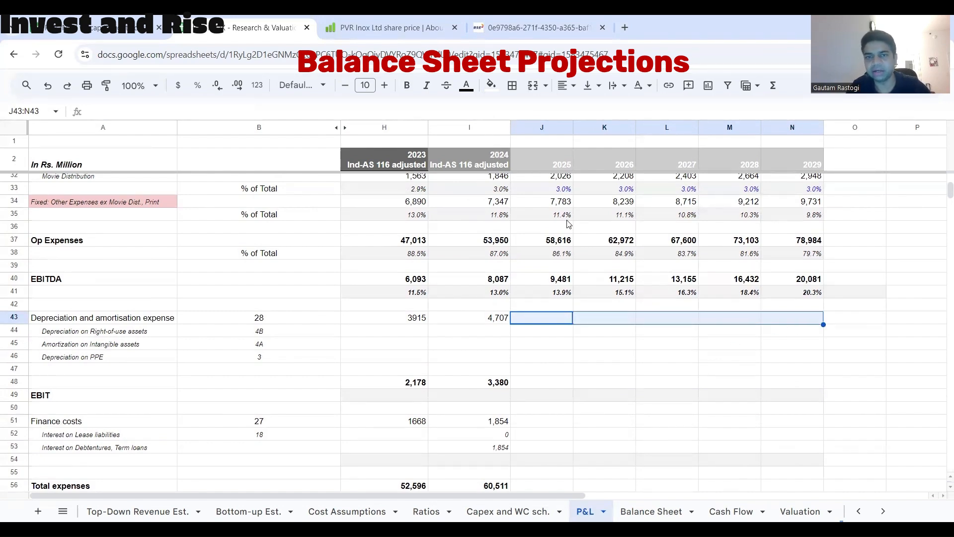
{"action": "left_click", "coordinate": [555, 316]}
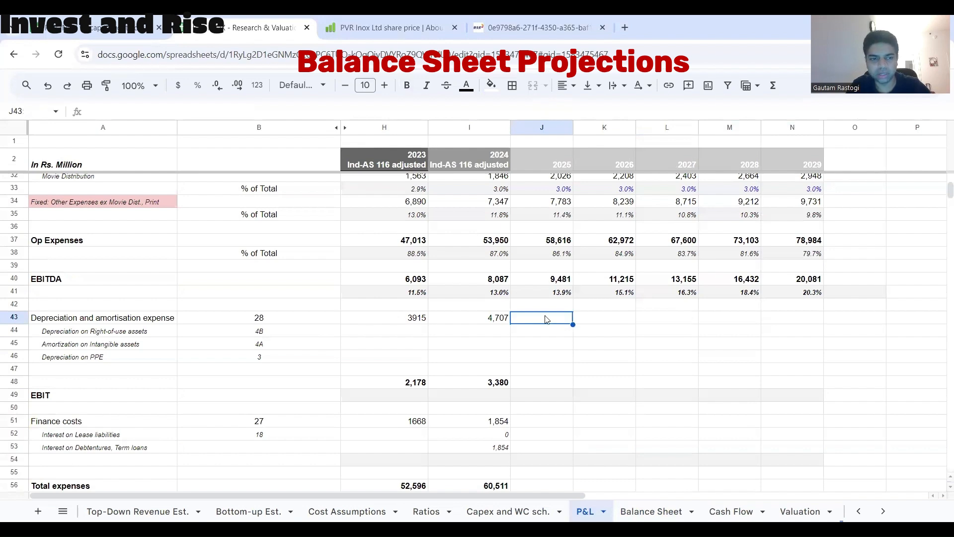
{"action": "type", "text": "="}
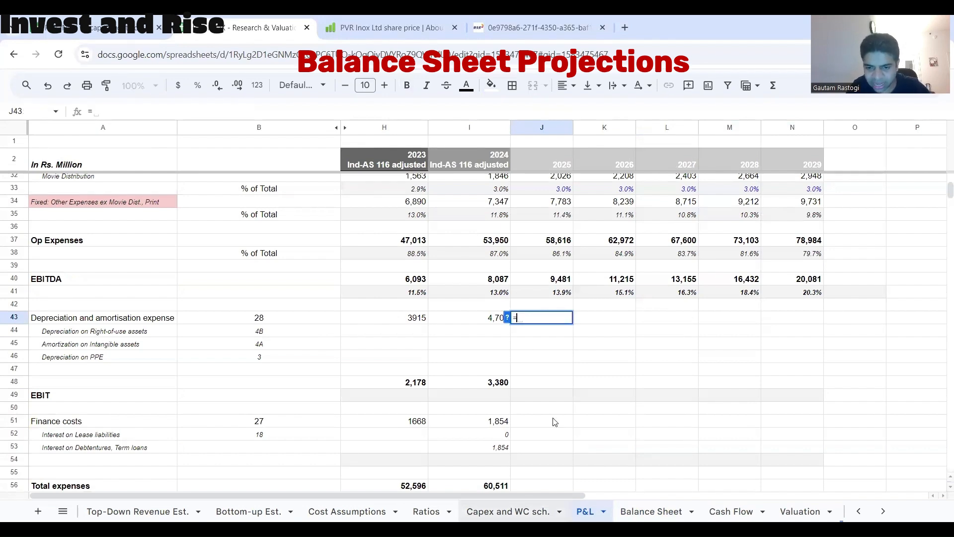
{"action": "left_click", "coordinate": [560, 512]}
{"action": "left_click", "coordinate": [653, 432]}
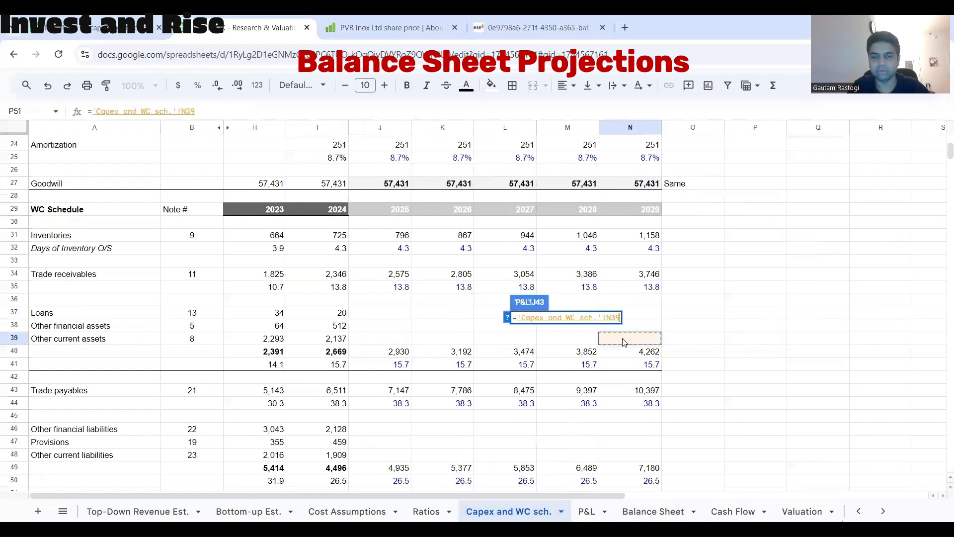
{"action": "scroll", "coordinate": [379, 364], "scroll_direction": "up", "scroll_amount": 5}
{"action": "left_click", "coordinate": [388, 262]}
{"action": "left_click", "coordinate": [409, 225]}
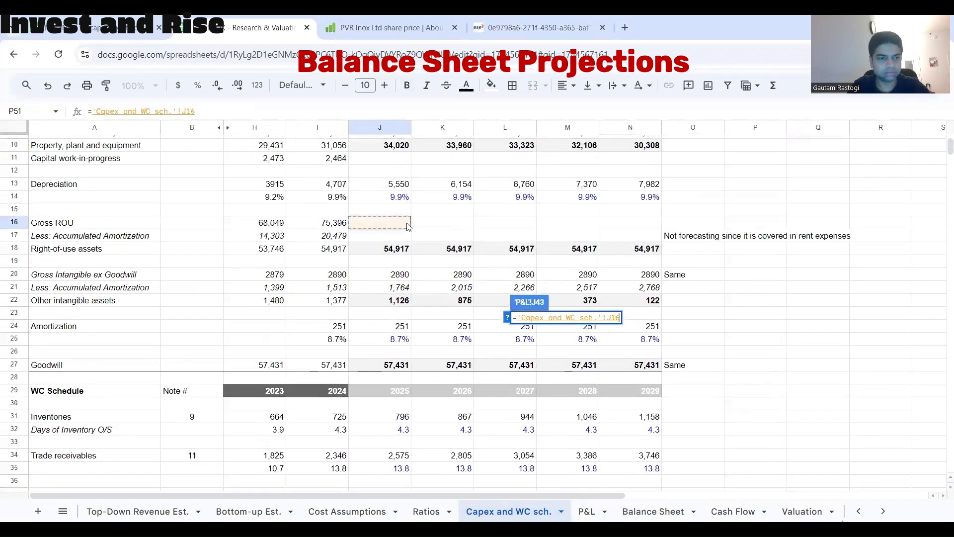
{"action": "scroll", "coordinate": [408, 227], "scroll_direction": "up", "scroll_amount": 2}
{"action": "scroll", "coordinate": [407, 227], "scroll_direction": "up", "scroll_amount": 2}
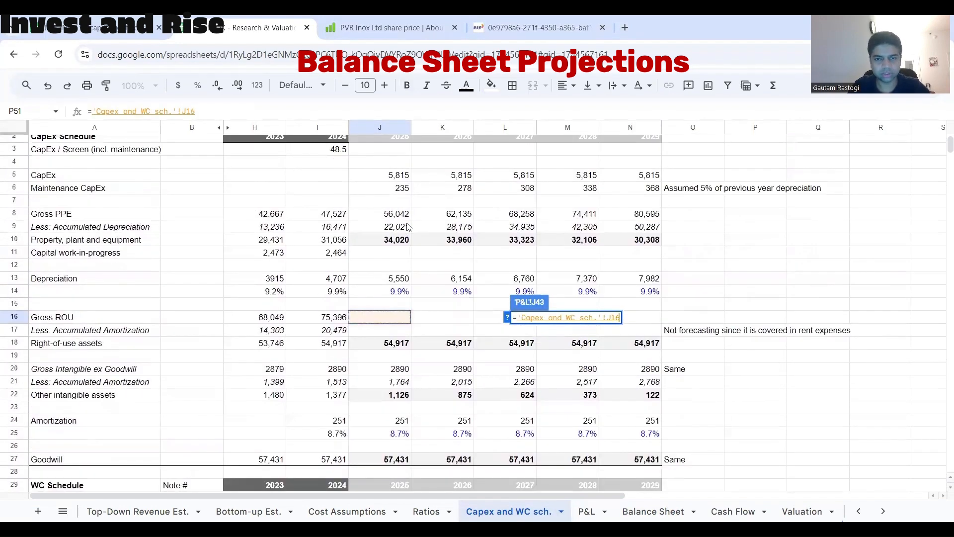
{"action": "left_click", "coordinate": [383, 282]}
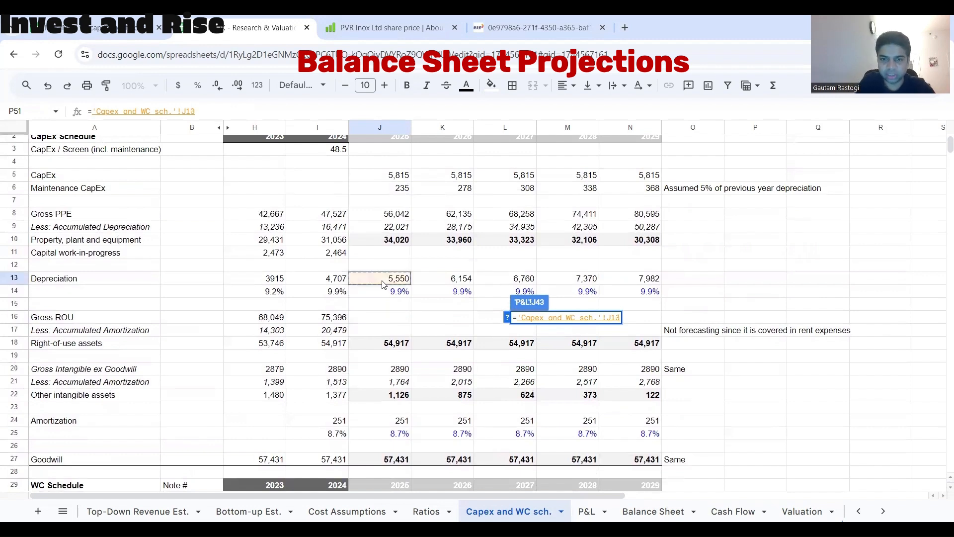
{"action": "type", "text": "+"}
{"action": "left_click", "coordinate": [402, 423]}
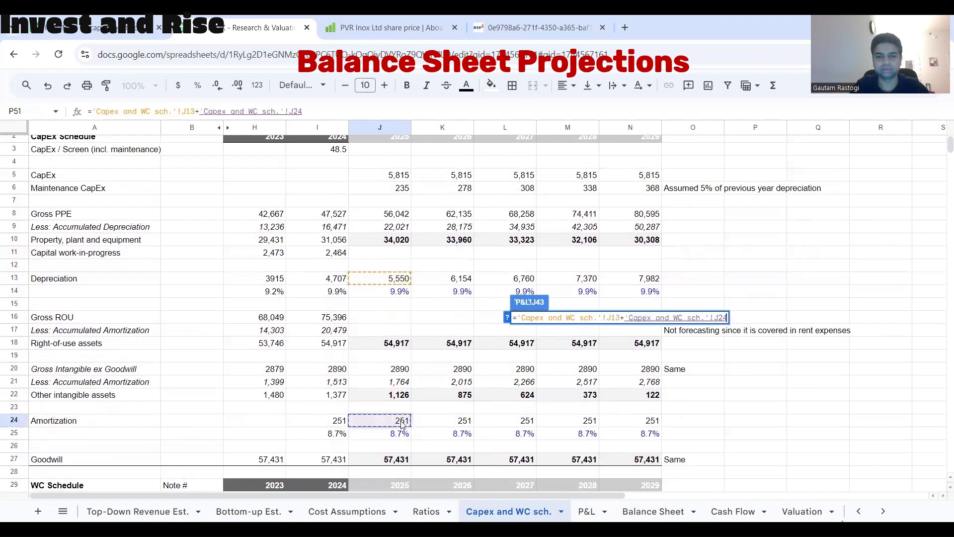
{"action": "key", "text": "Return"}
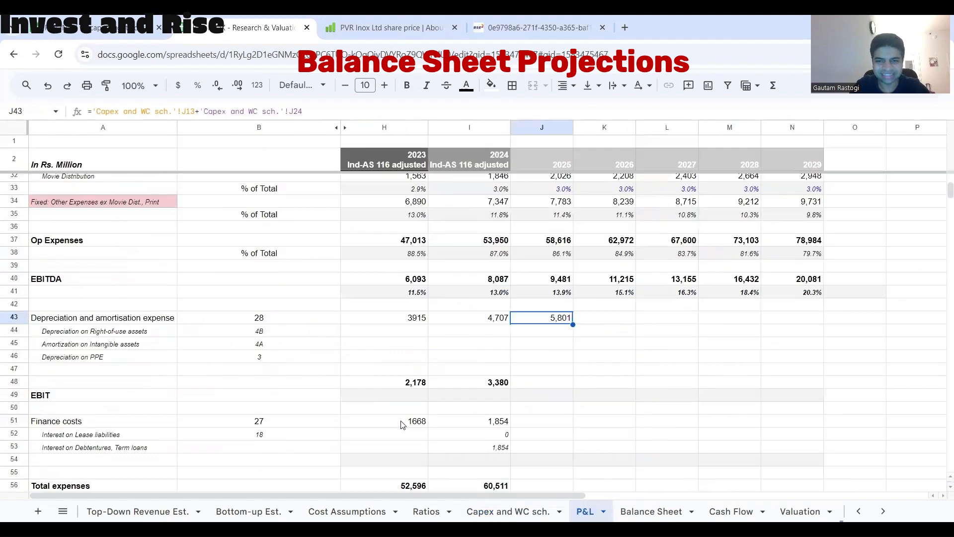
{"action": "left_click_drag", "start_coordinate": [572, 322], "coordinate": [789, 310]}
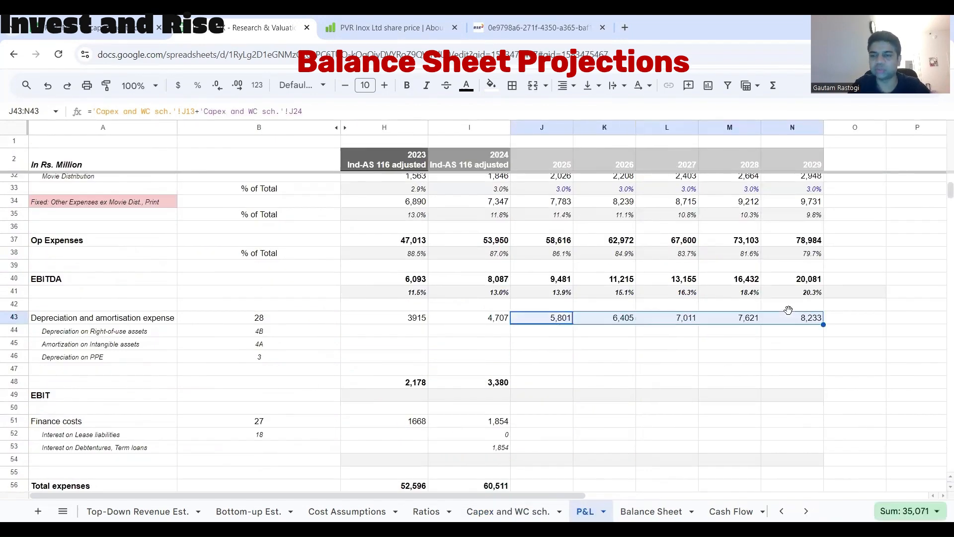
Step: Calculate 2025 EBIT in J48 as EBITDA minus depreciation and amortisation, using =J40-J43 to match the 2024 formula
{"action": "double_click", "coordinate": [499, 383]}
{"action": "key", "text": "Escape"}
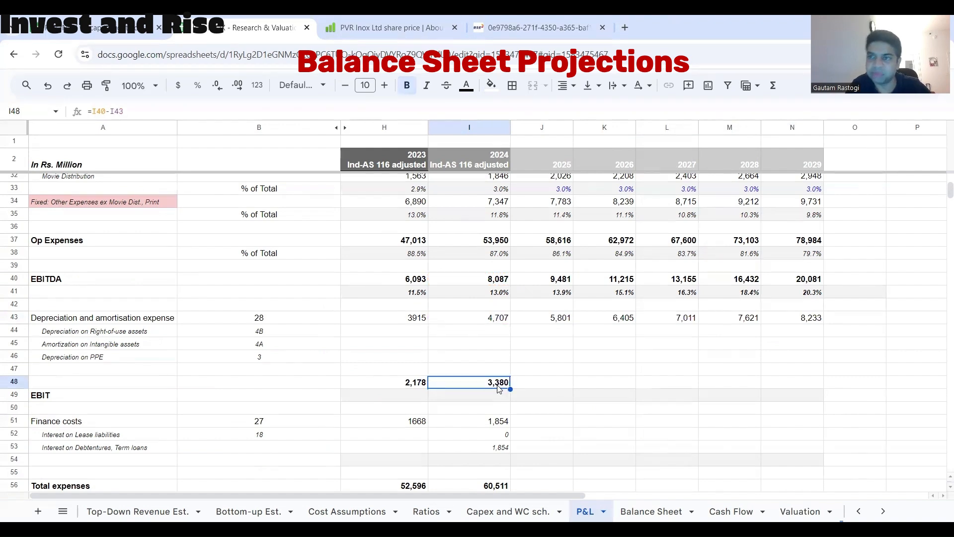
{"action": "double_click", "coordinate": [499, 389]}
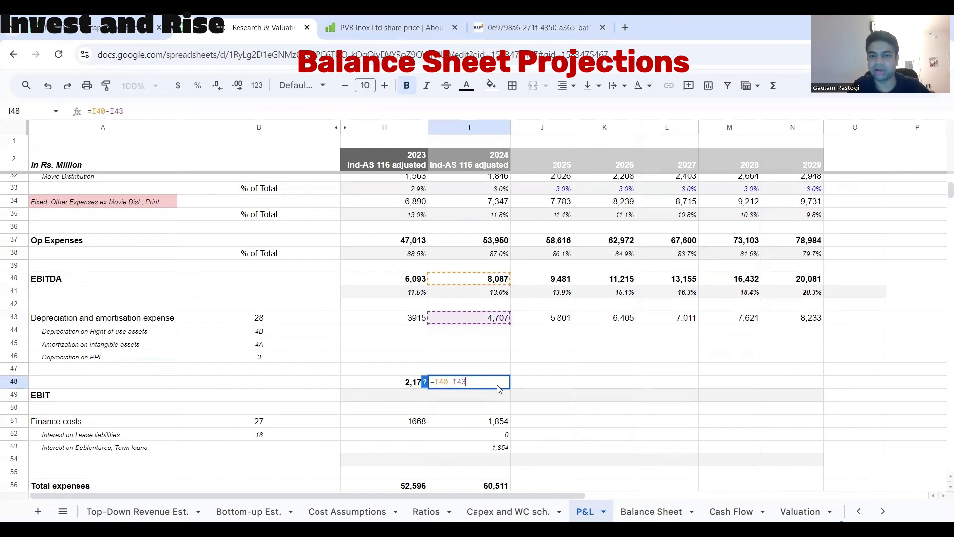
{"action": "key", "text": "Escape"}
{"action": "left_click", "coordinate": [544, 386]}
{"action": "type", "text": "="}
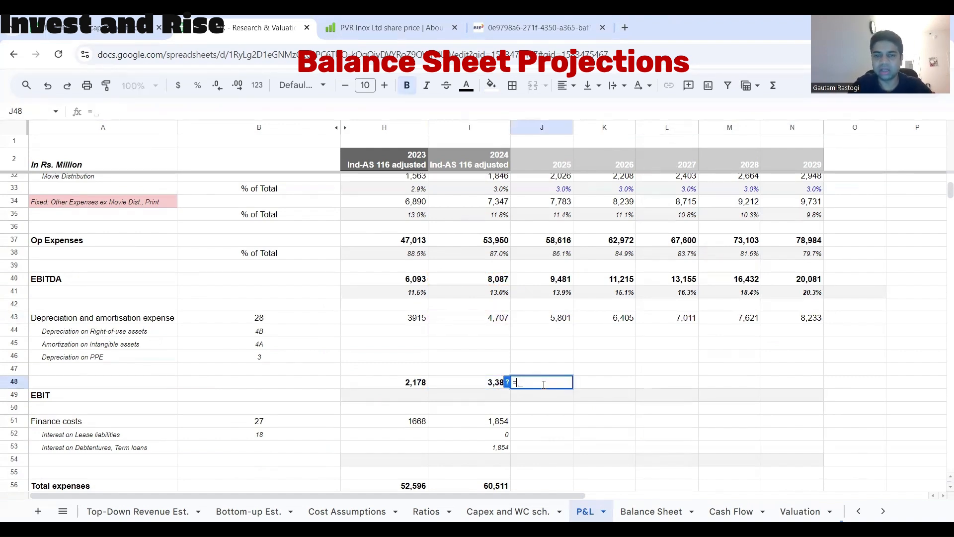
{"action": "left_click", "coordinate": [556, 287]}
{"action": "type", "text": "-"}
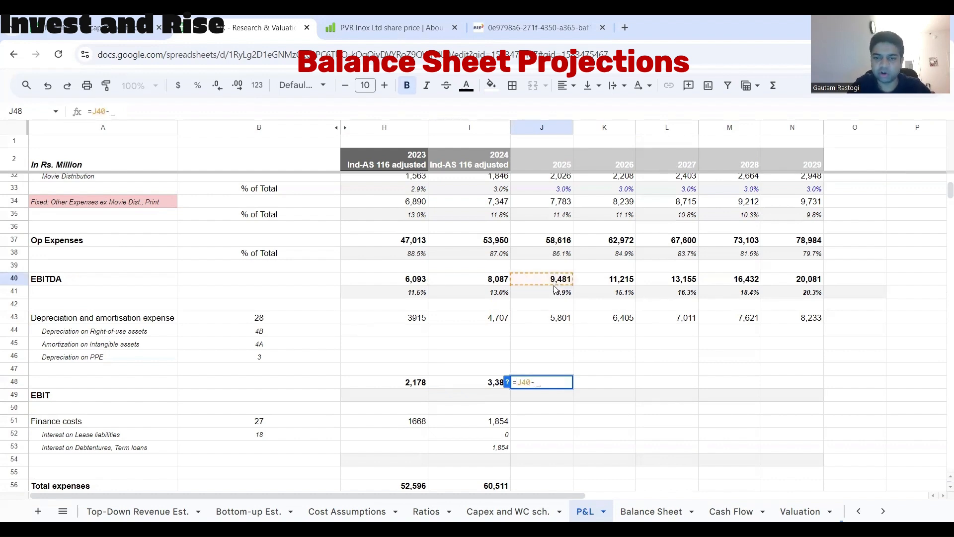
{"action": "left_click", "coordinate": [557, 316]}
{"action": "key", "text": "Return"}
{"action": "key", "text": "Up"}
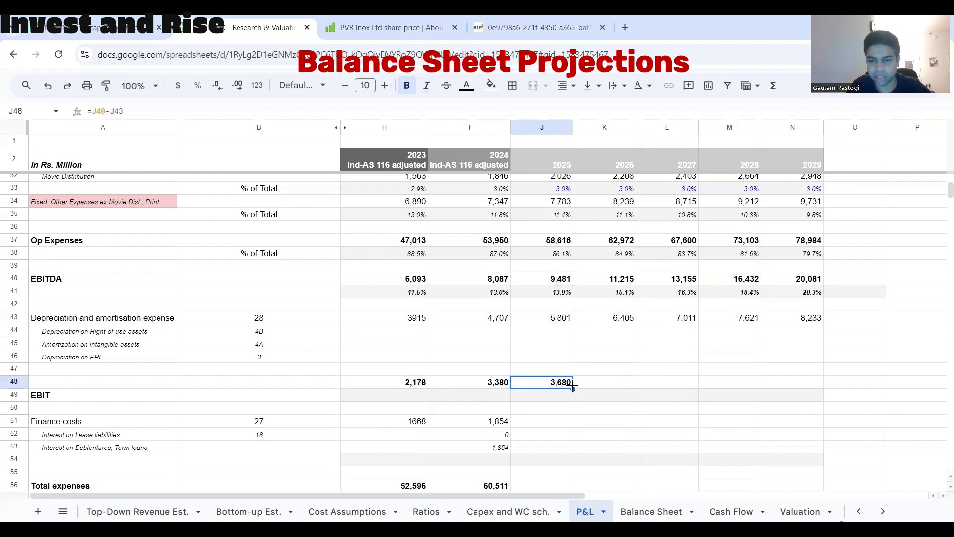
Step: Copy the EBIT label from A49 to A48 beside the EBIT figures and clear the original label
{"action": "left_click", "coordinate": [89, 398]}
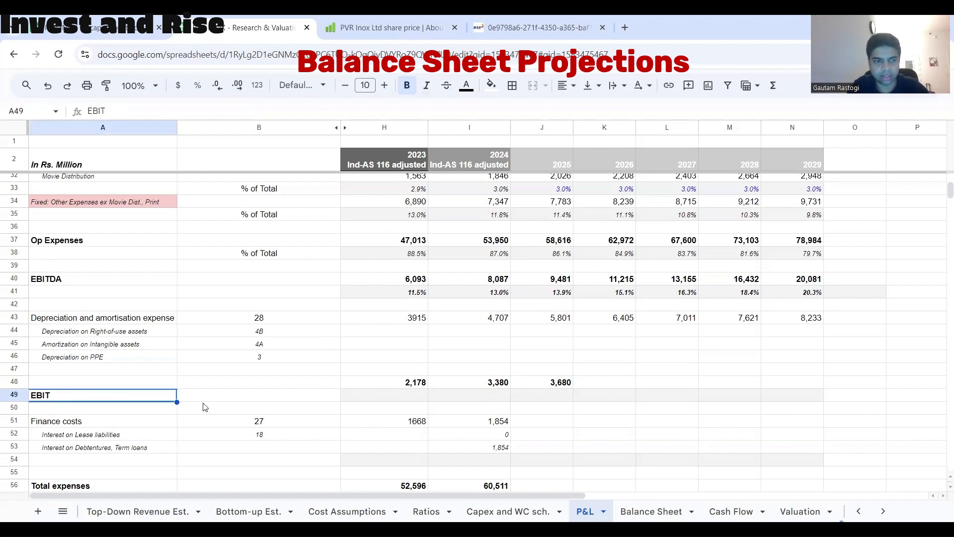
{"action": "key", "text": "ctrl+c"}
{"action": "left_click", "coordinate": [105, 387]}
{"action": "key", "text": "ctrl+v"}
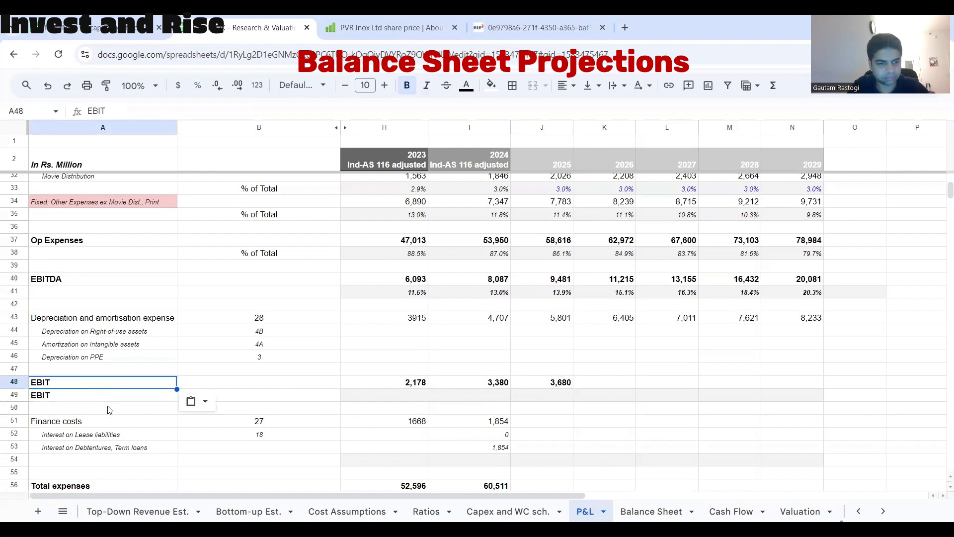
{"action": "left_click", "coordinate": [109, 392]}
{"action": "key", "text": "Delete"}
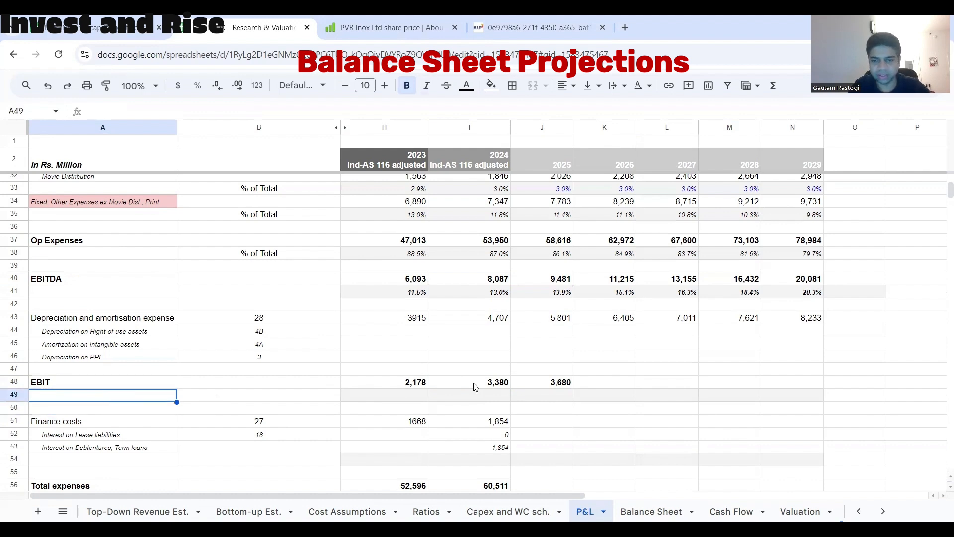
Step: Fill the 2025 EBIT formula from J48 across to 2029 in N48
{"action": "left_click", "coordinate": [562, 382]}
{"action": "left_click_drag", "start_coordinate": [571, 388], "coordinate": [805, 397]}
{"action": "left_click", "coordinate": [558, 397]}
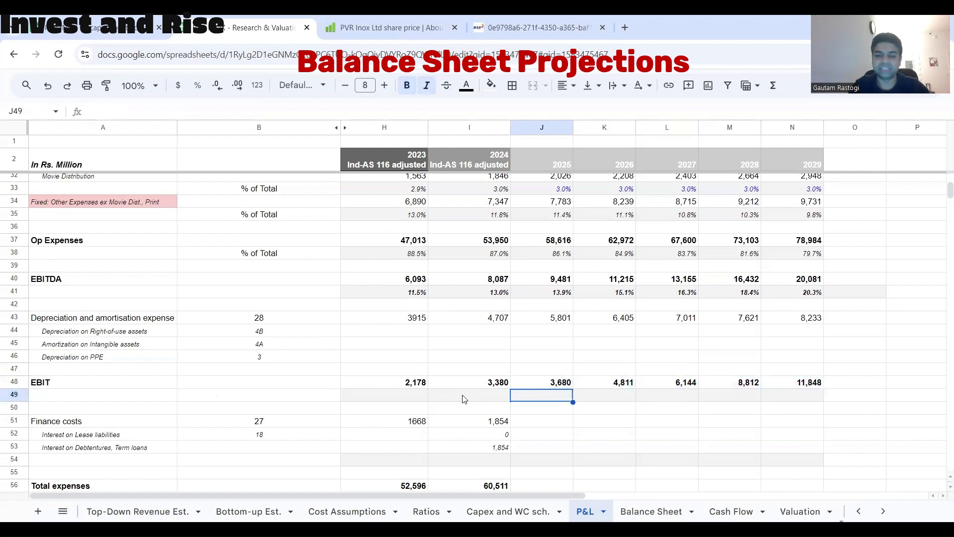
Step: Calculate the 2024 EBIT margin in I49 as EBIT divided by total revenue, using =I48/I15
{"action": "left_click", "coordinate": [472, 404]}
{"action": "type", "text": "="}
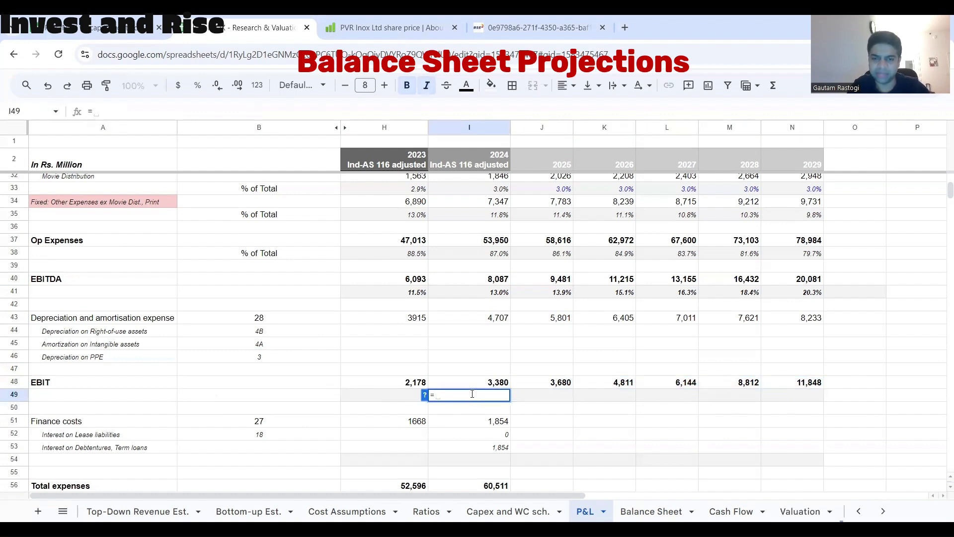
{"action": "left_click", "coordinate": [471, 386]}
{"action": "type", "text": "/"}
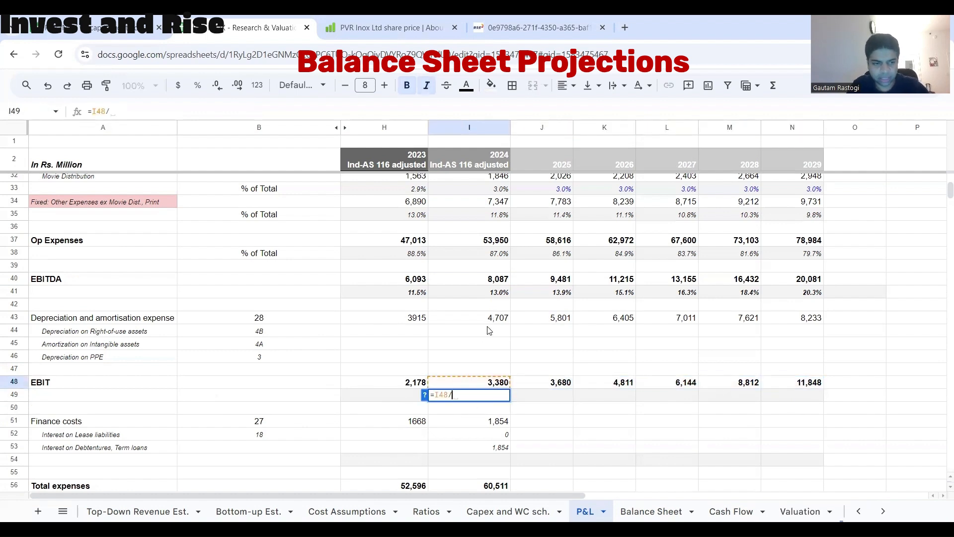
{"action": "scroll", "coordinate": [488, 353], "scroll_direction": "up", "scroll_amount": 8}
{"action": "scroll", "coordinate": [489, 352], "scroll_direction": "up", "scroll_amount": 1}
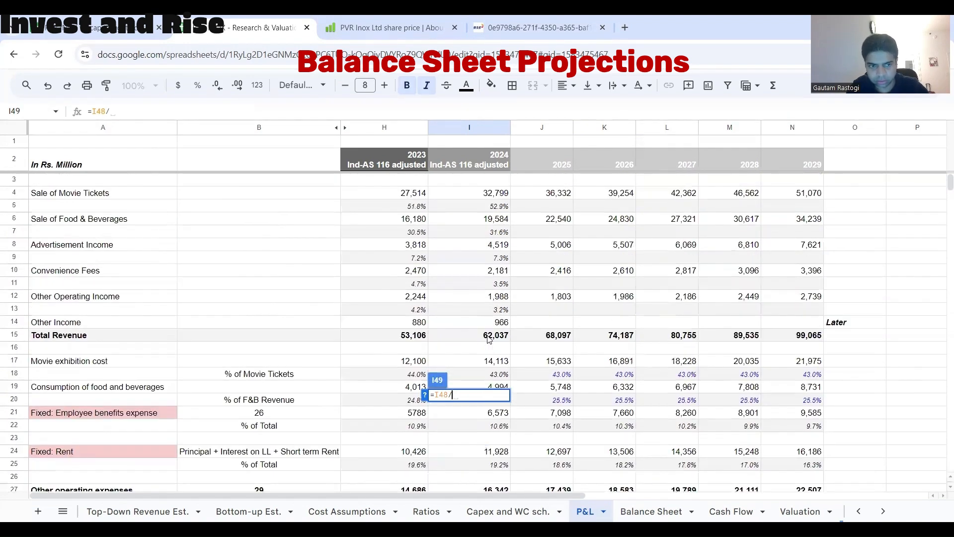
{"action": "left_click", "coordinate": [489, 338]}
{"action": "key", "text": "Return"}
Step: Fill the EBIT margin formula from I49 back to 2023 and across to 2029
{"action": "left_click", "coordinate": [498, 454]}
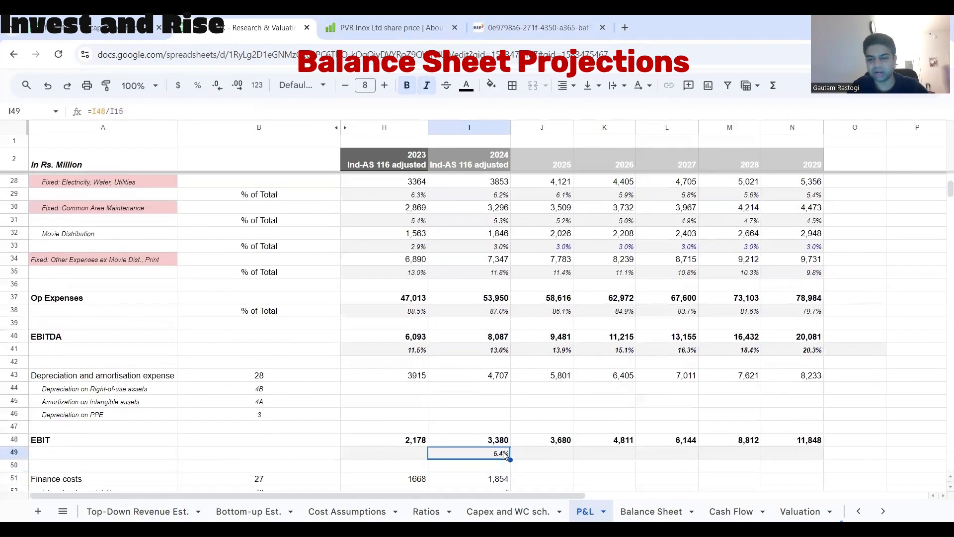
{"action": "left_click_drag", "start_coordinate": [505, 454], "coordinate": [416, 460]}
{"action": "left_click", "coordinate": [501, 458]}
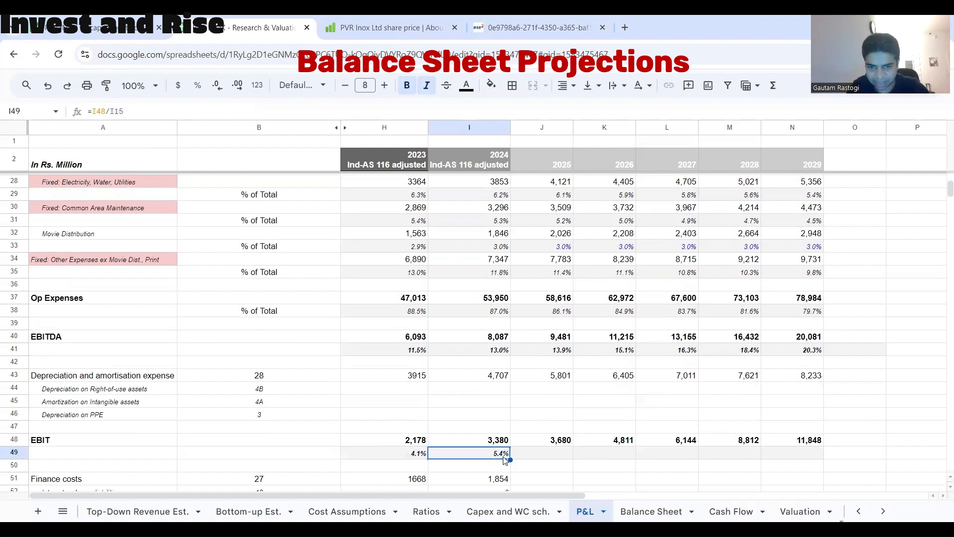
{"action": "left_click_drag", "start_coordinate": [506, 459], "coordinate": [805, 459]}
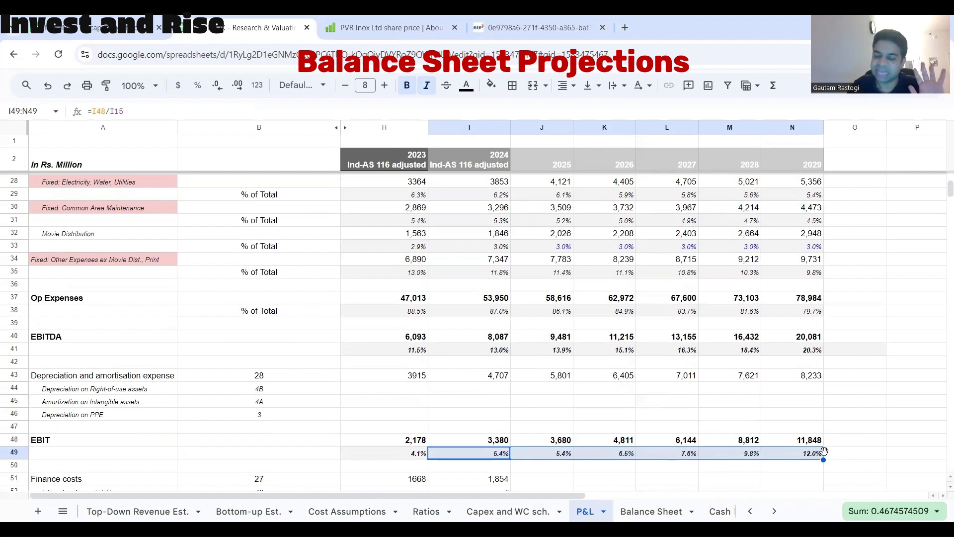
Step: Select the finance costs block A51:N55 on the P&L sheet, including the interest rows
{"action": "scroll", "coordinate": [825, 452], "scroll_direction": "down", "scroll_amount": 4}
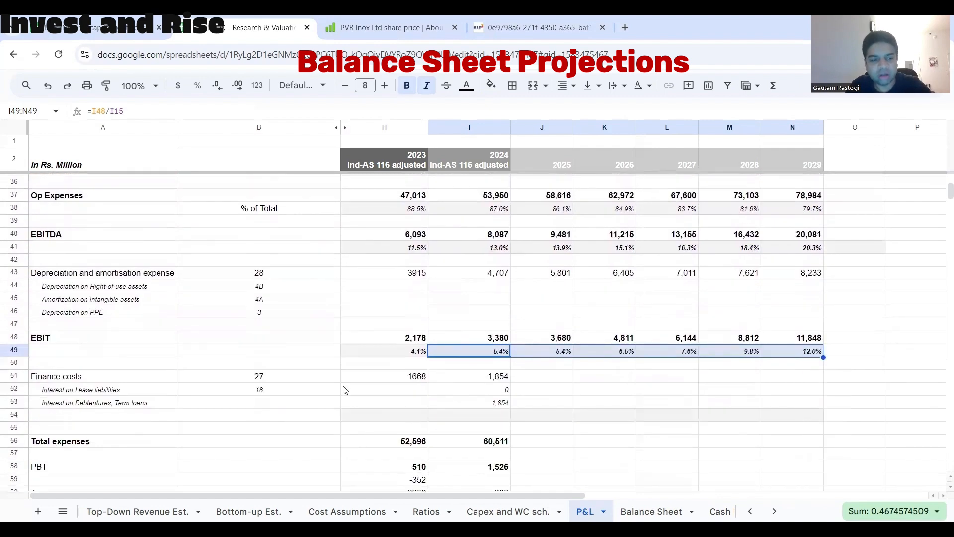
{"action": "left_click_drag", "start_coordinate": [97, 377], "coordinate": [805, 427]}
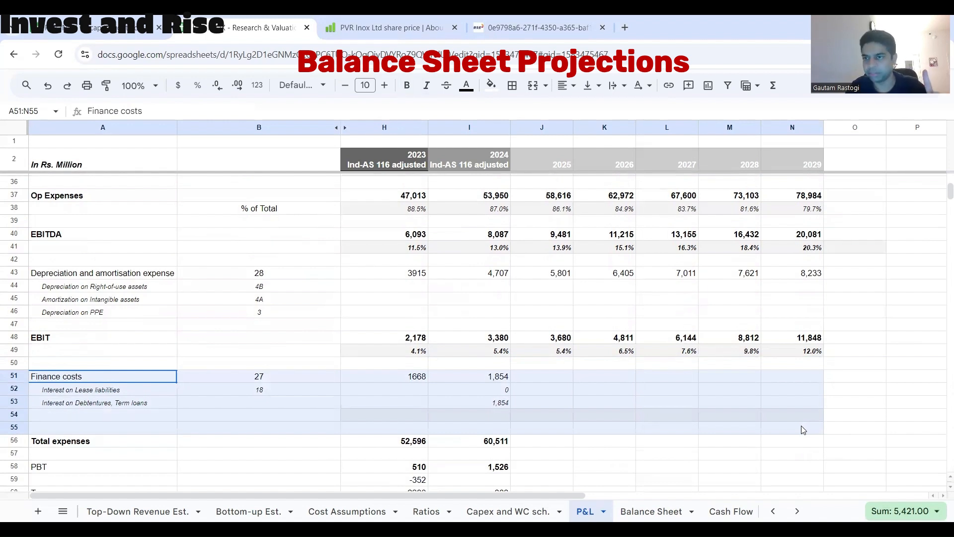
{"action": "left_click_drag", "start_coordinate": [804, 430], "coordinate": [804, 431]}
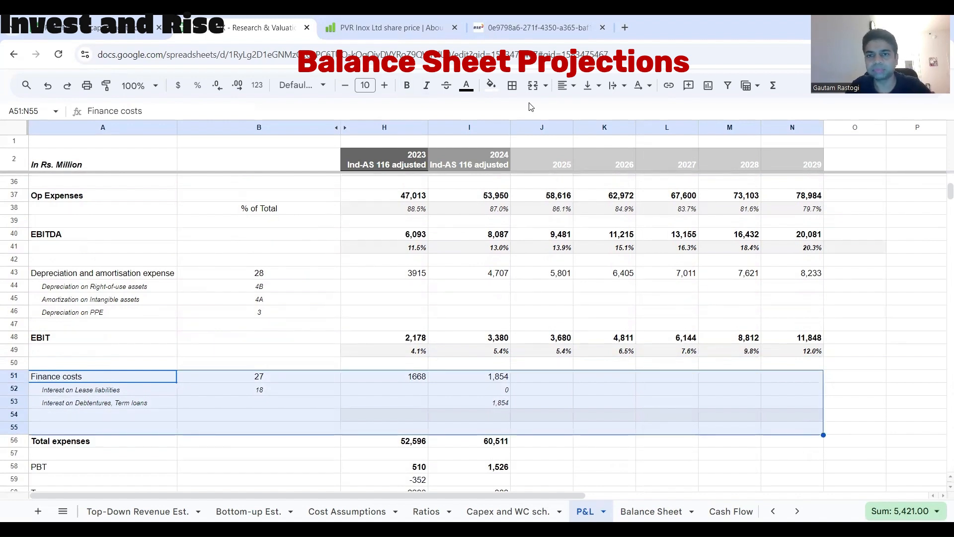
Step: Examine total equity and the non-current liabilities on the Balance Sheet, going through the Borrowings and Lease liabilities rows to the 2025 column
{"action": "key", "text": "ctrl+shift+Page_Down"}
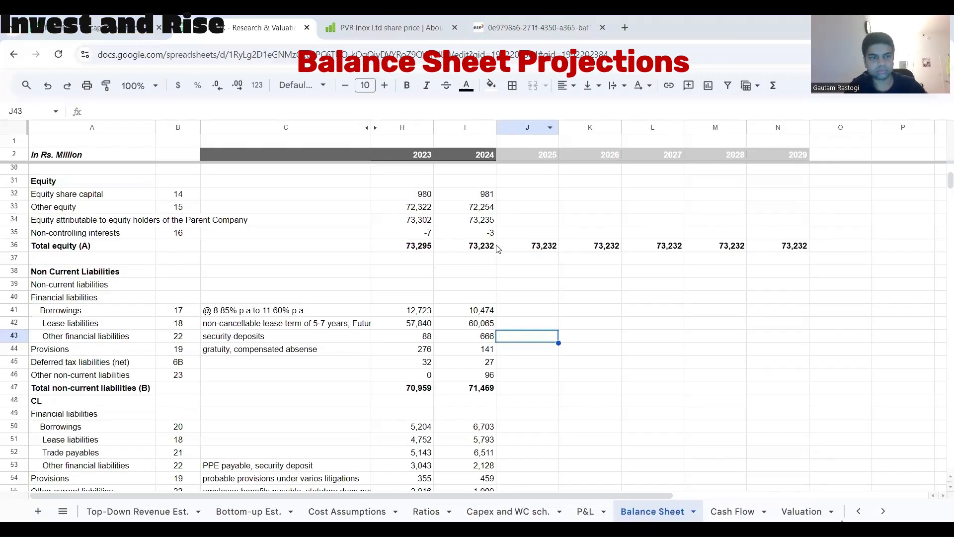
{"action": "key", "text": "ctrl+Up"}
{"action": "key", "text": "Left"}
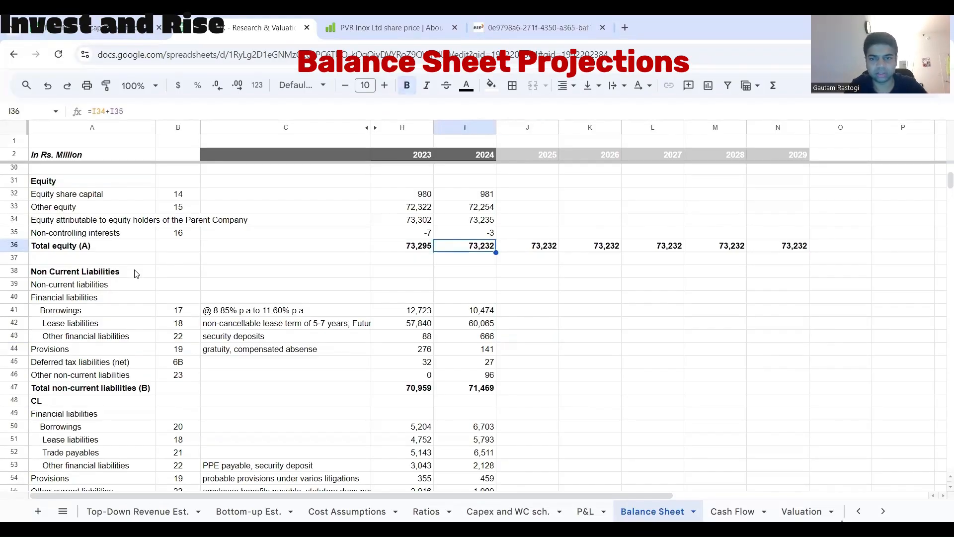
{"action": "left_click", "coordinate": [125, 274]}
{"action": "left_click", "coordinate": [131, 311]}
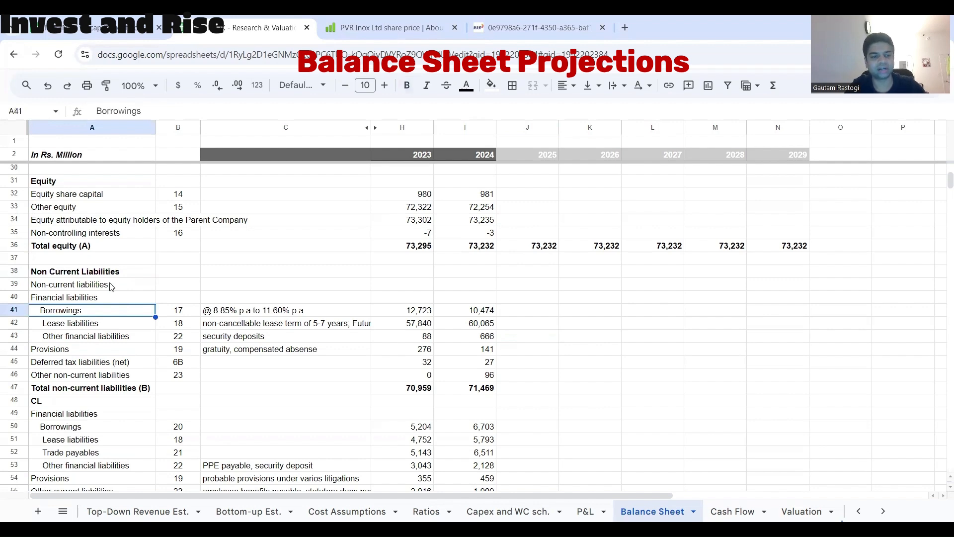
{"action": "left_click", "coordinate": [109, 273]}
{"action": "left_click", "coordinate": [118, 287]}
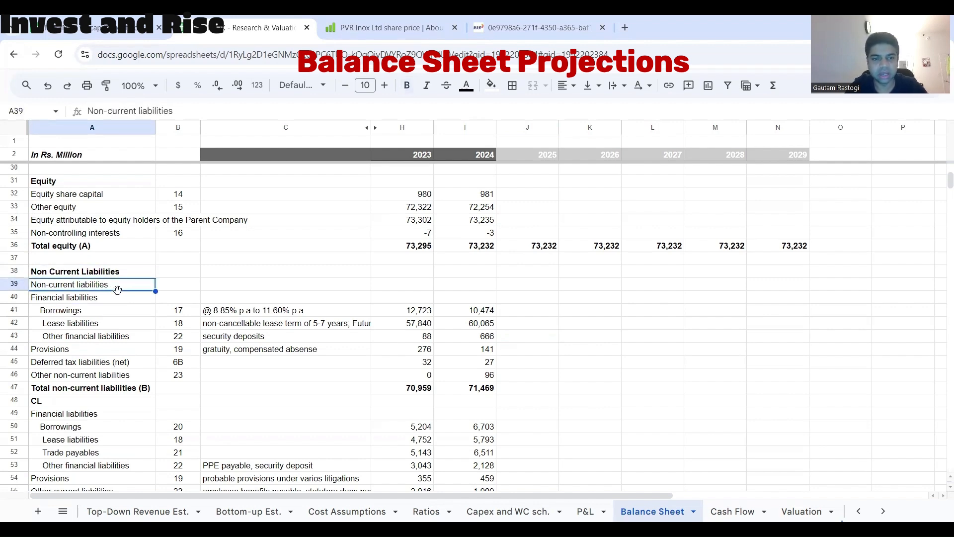
{"action": "key", "text": "Down"}
{"action": "key", "text": "Down"}
{"action": "key", "text": "Right"}
{"action": "key", "text": "Right"}
{"action": "key", "text": "Right"}
{"action": "key", "text": "Right"}
{"action": "key", "text": "Right"}
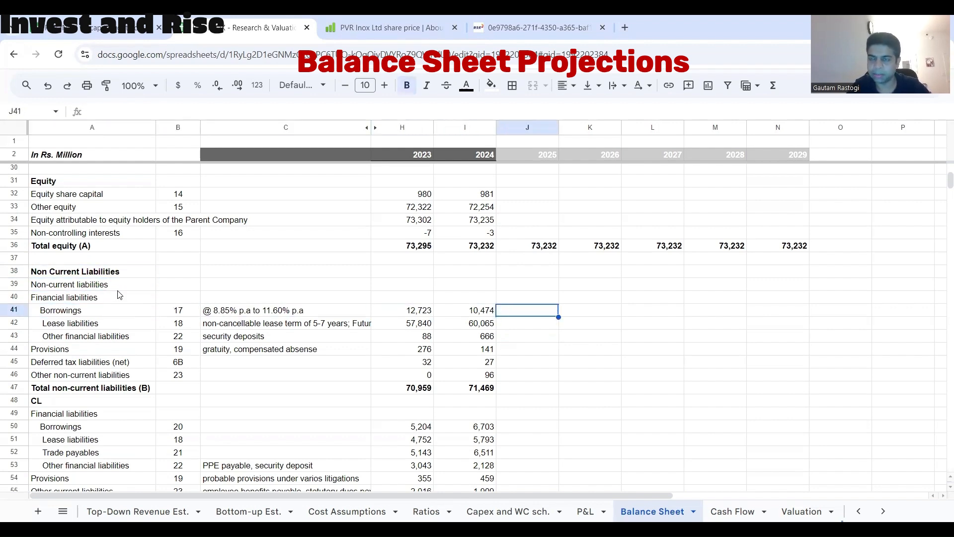
{"action": "key", "text": "Left"}
{"action": "key", "text": "Right"}
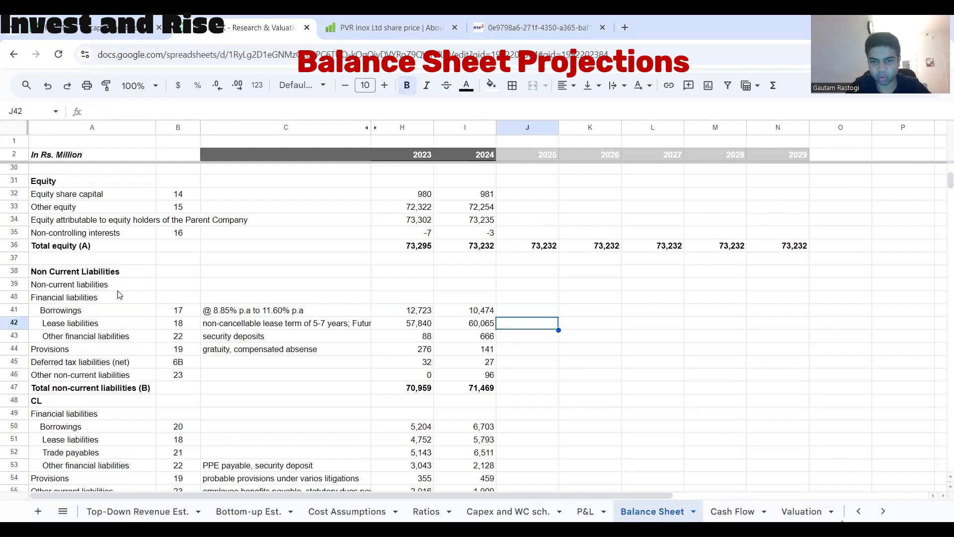
{"action": "key", "text": "Right"}
{"action": "key", "text": "Right"}
{"action": "key", "text": "Right"}
{"action": "key", "text": "Right"}
{"action": "key", "text": "Right"}
{"action": "key", "text": "Left"}
{"action": "key", "text": "Left"}
{"action": "key", "text": "Left"}
{"action": "key", "text": "Left"}
{"action": "key", "text": "Left"}
{"action": "key", "text": "Left"}
{"action": "key", "text": "Left"}
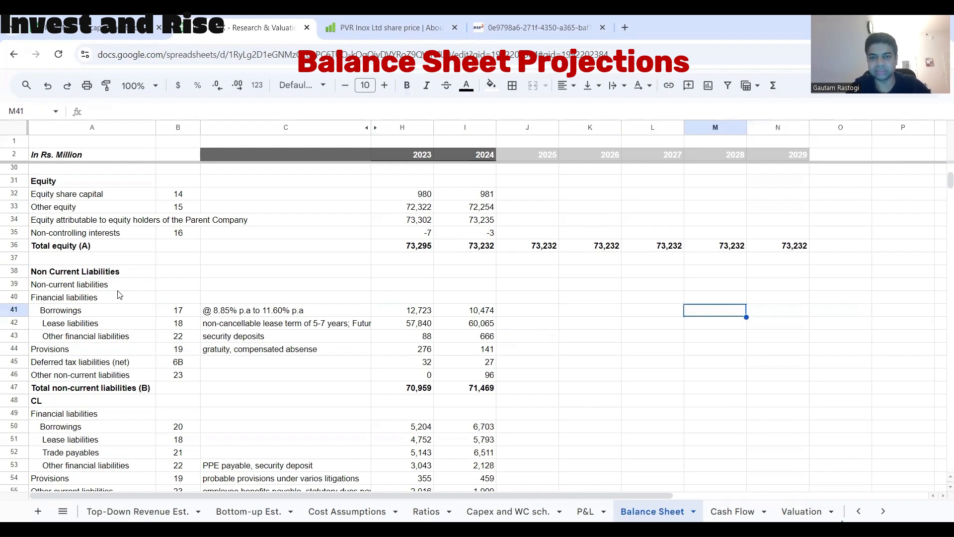
Step: Calculate 2025 Borrowings in J41 by adding 2024 non-current and current borrowings and lease liabilities, using =I41+I42+I50+I51
{"action": "key", "text": "Right"}
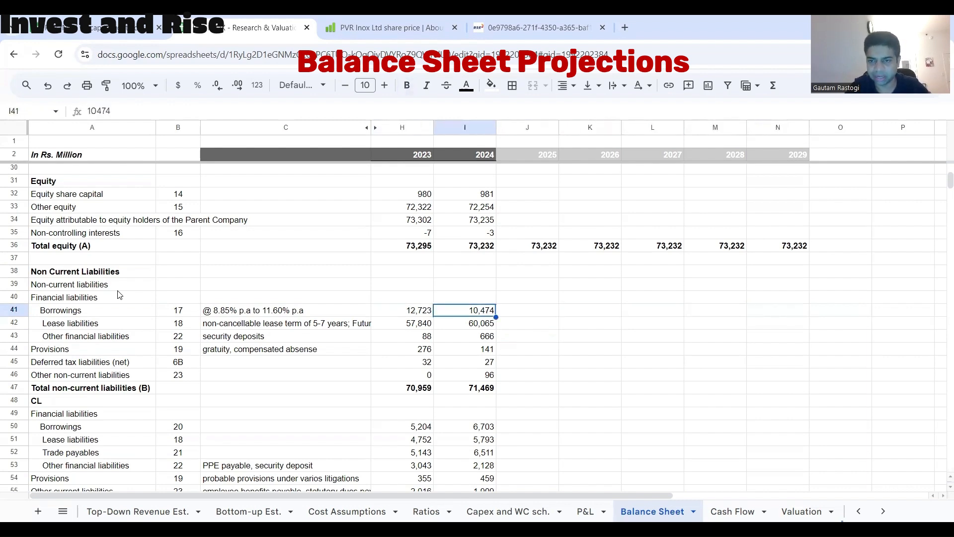
{"action": "key", "text": "Right"}
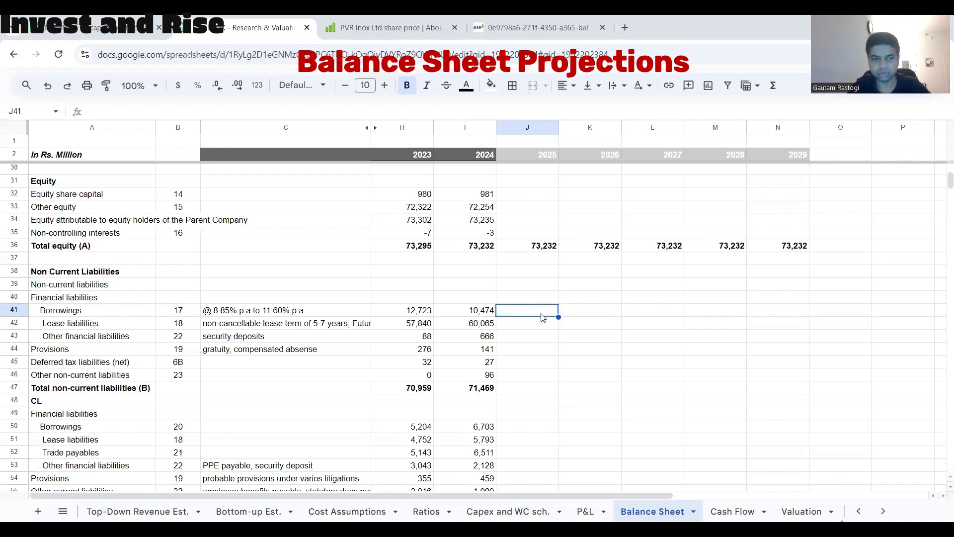
{"action": "type", "text": "="}
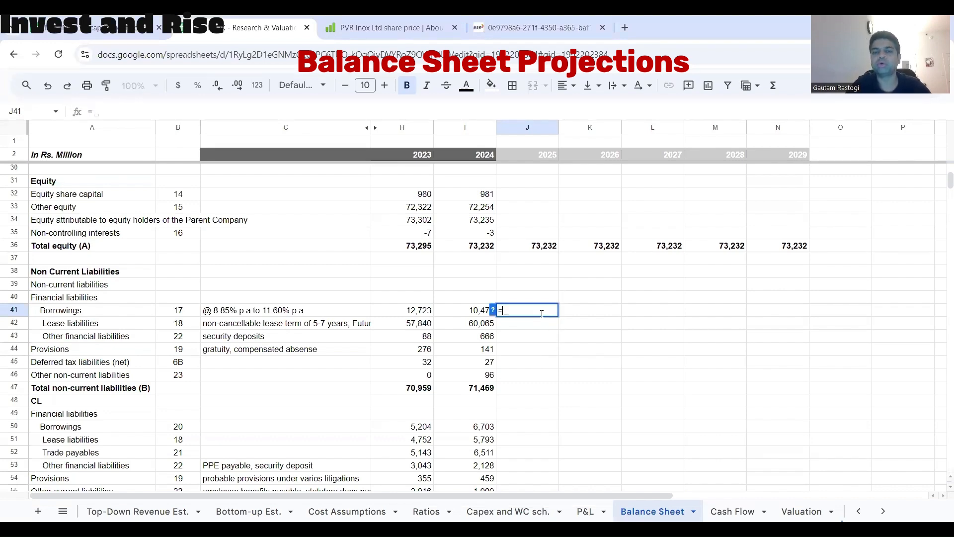
{"action": "left_click", "coordinate": [472, 316]}
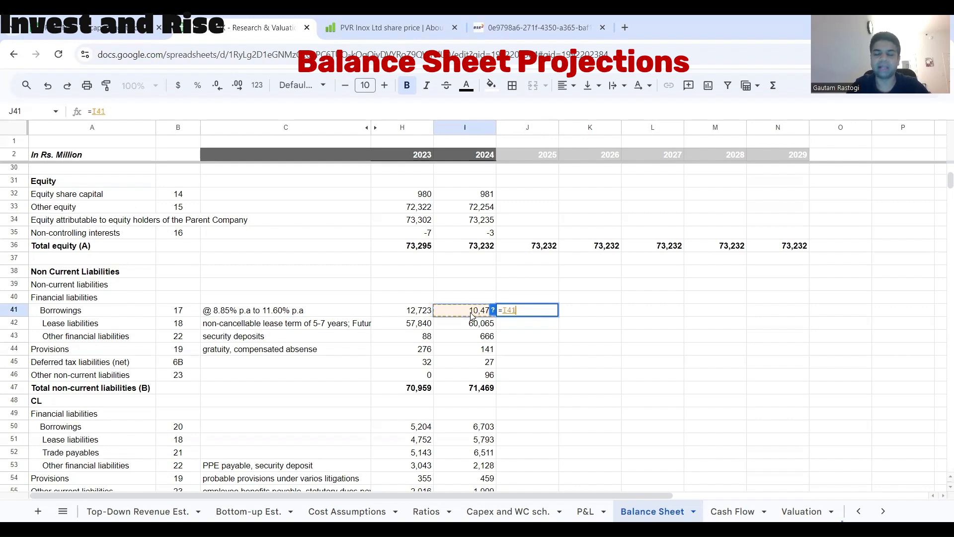
{"action": "type", "text": "+"}
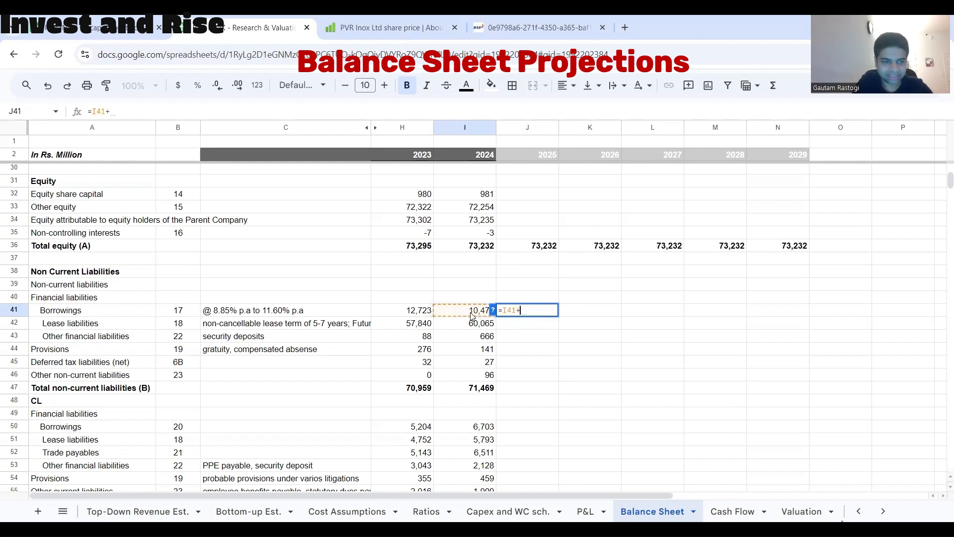
{"action": "left_click", "coordinate": [478, 328]}
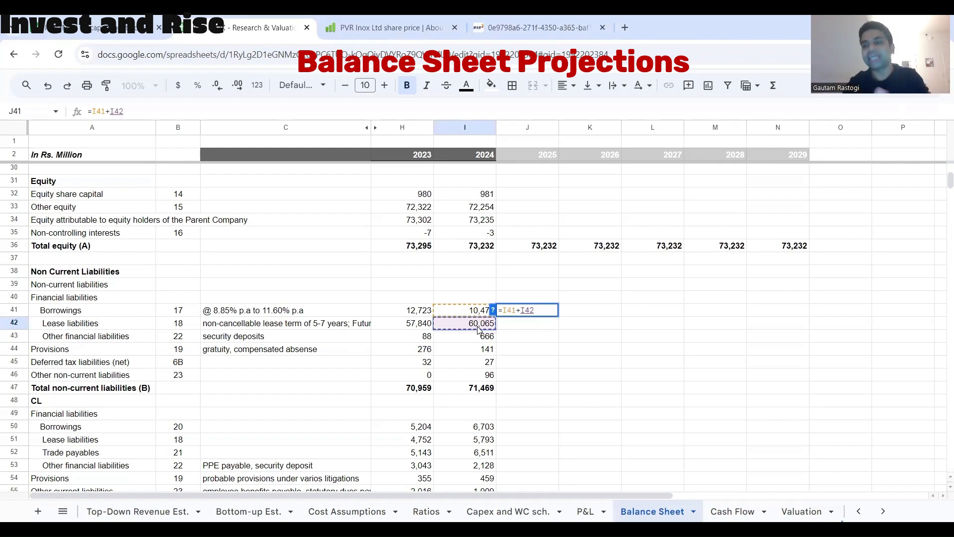
{"action": "type", "text": "+"}
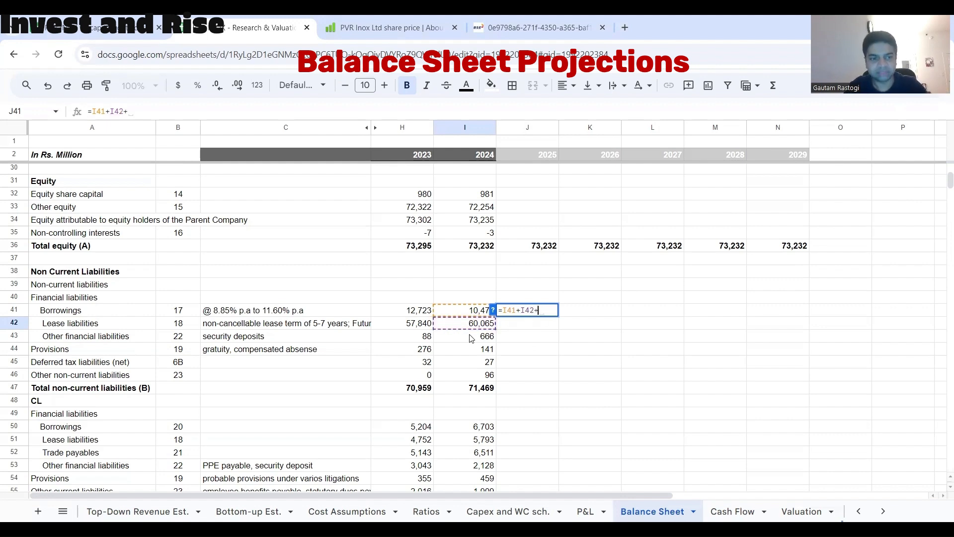
{"action": "left_click", "coordinate": [482, 428]}
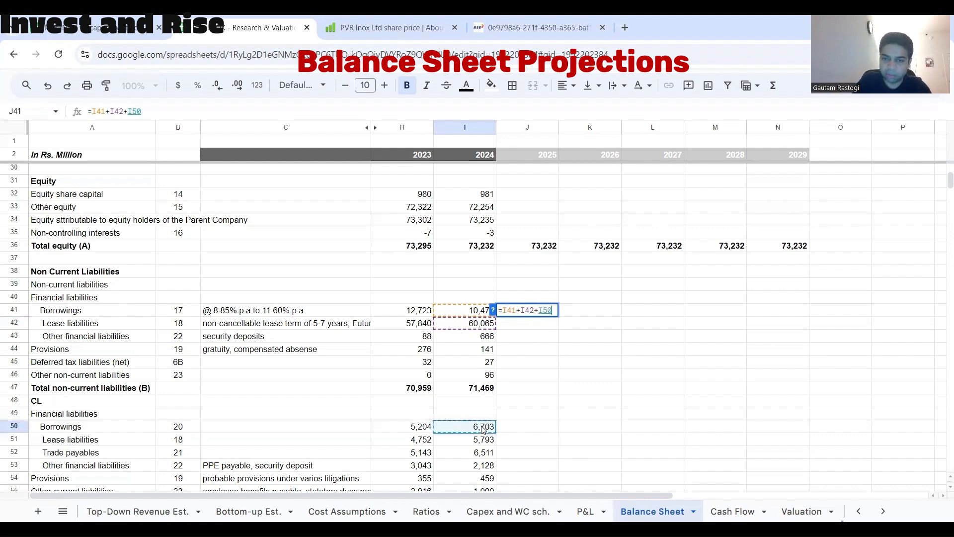
{"action": "type", "text": "+"}
{"action": "left_click", "coordinate": [483, 443]}
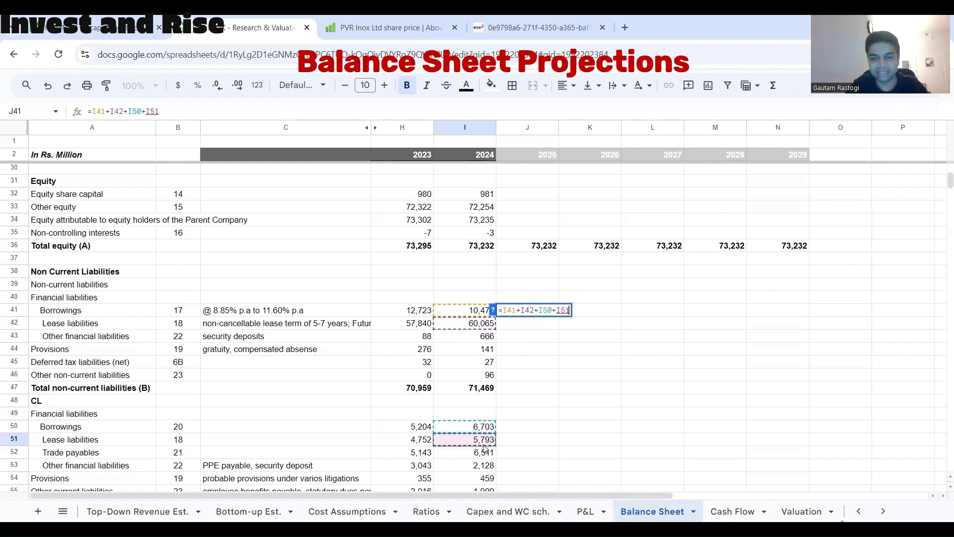
{"action": "key", "text": "Return"}
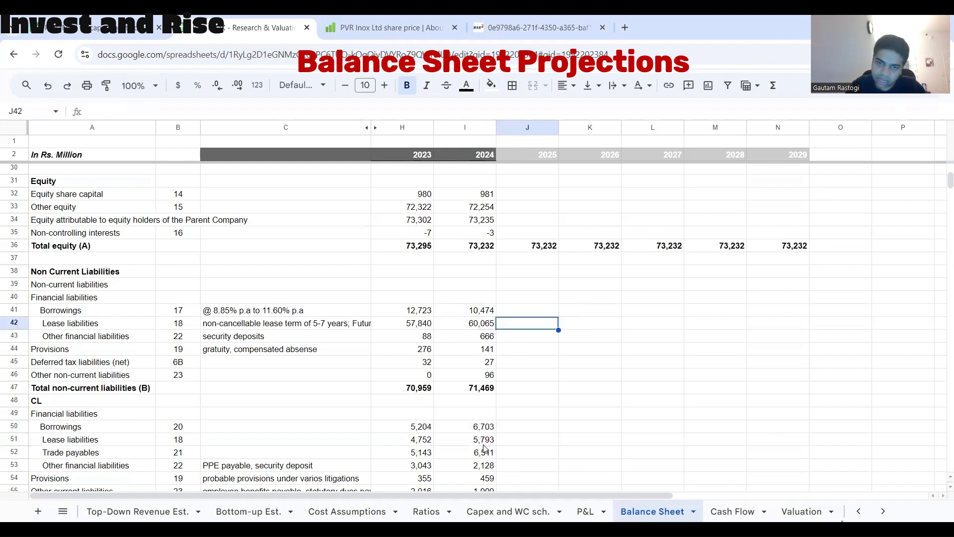
Step: Copy the number format of I41 to J41 and fill the borrowings formula across to 2029
{"action": "left_click", "coordinate": [464, 308]}
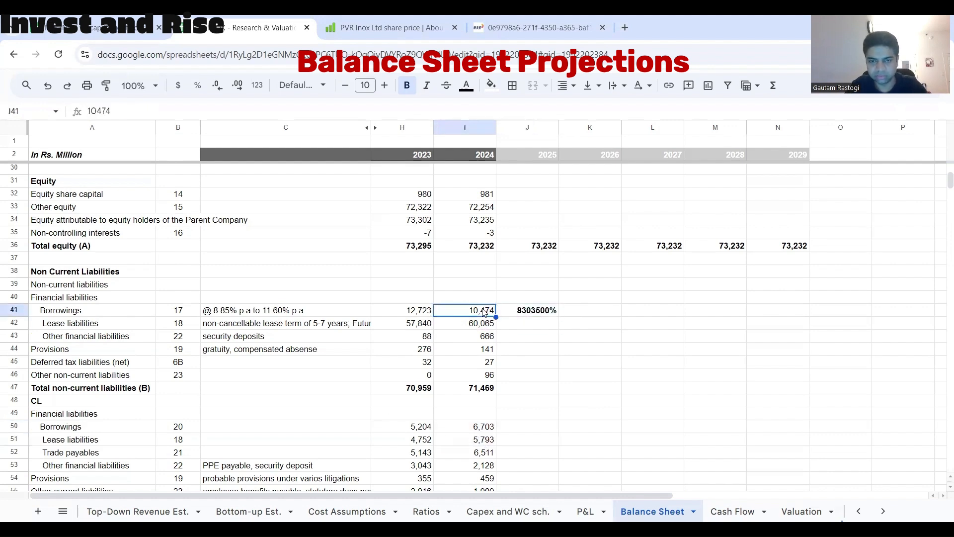
{"action": "left_click", "coordinate": [105, 85]}
{"action": "left_click", "coordinate": [517, 313]}
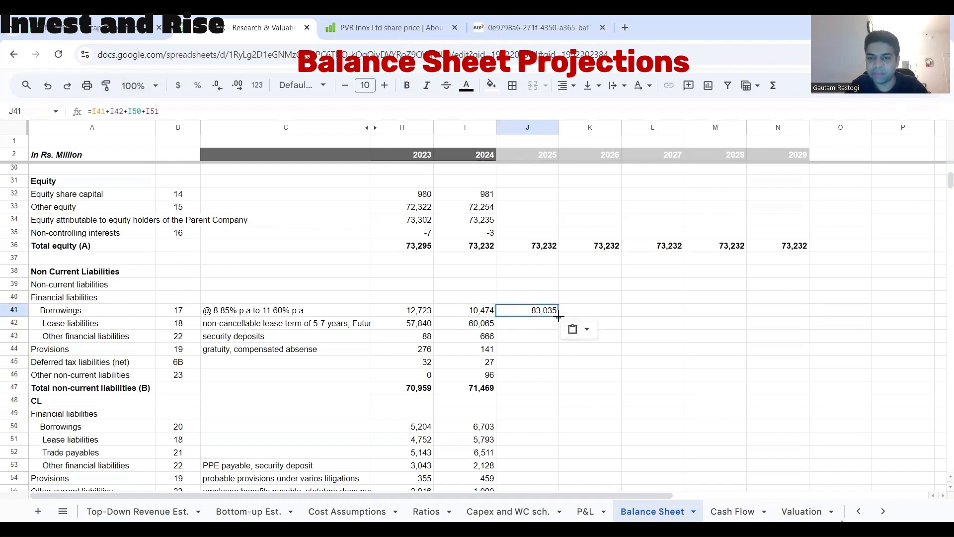
{"action": "left_click_drag", "start_coordinate": [559, 316], "coordinate": [778, 313]}
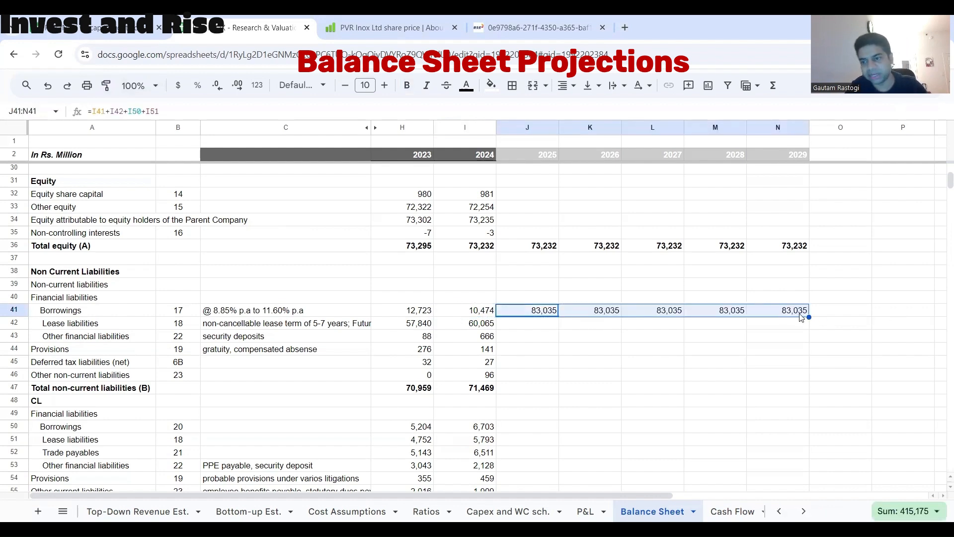
Step: Add the note "Re-visit" in O41 beside the Borrowings projections
{"action": "left_click", "coordinate": [849, 318]}
{"action": "type", "text": "Re-visit"}
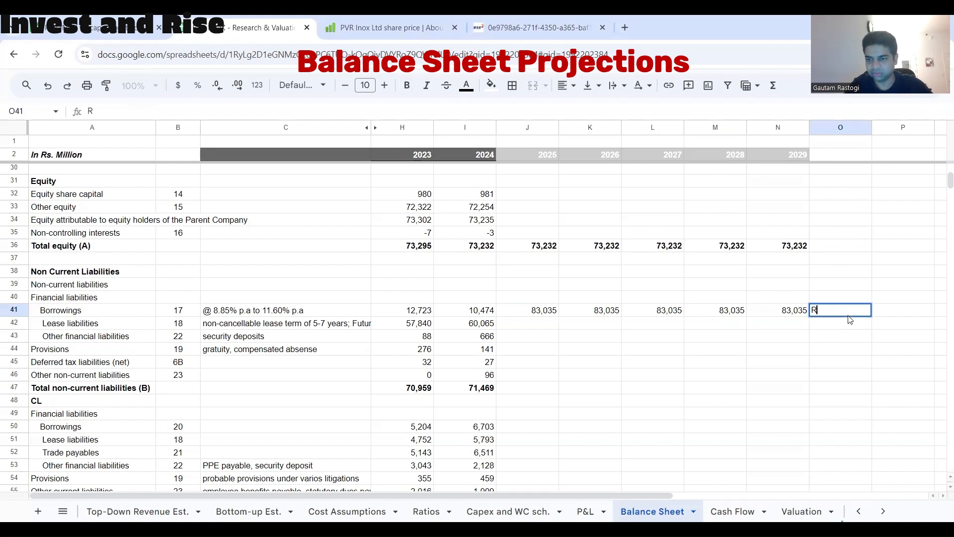
{"action": "key", "text": "Return"}
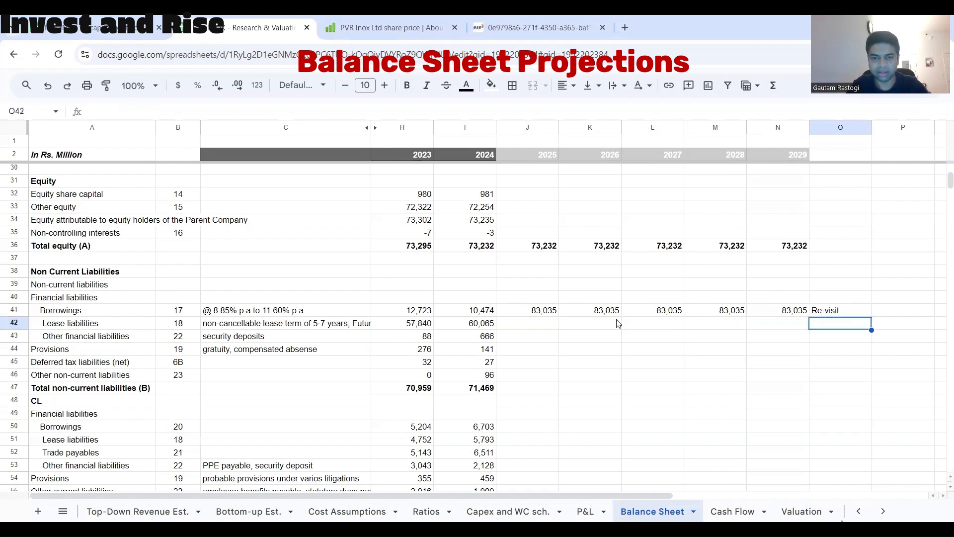
Step: Review the projected Borrowings for 2025 to 2029 by selecting J41:N41
{"action": "left_click", "coordinate": [483, 325]}
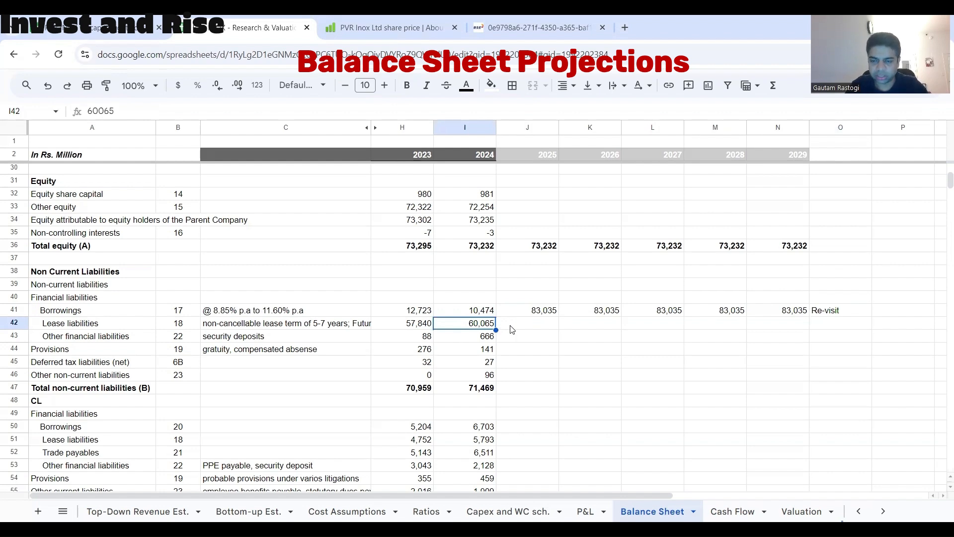
{"action": "key", "text": "Up"}
{"action": "key", "text": "Right"}
{"action": "key", "text": "shift+Right"}
{"action": "key", "text": "shift+Right"}
{"action": "key", "text": "shift+Right"}
{"action": "key", "text": "shift+Right"}
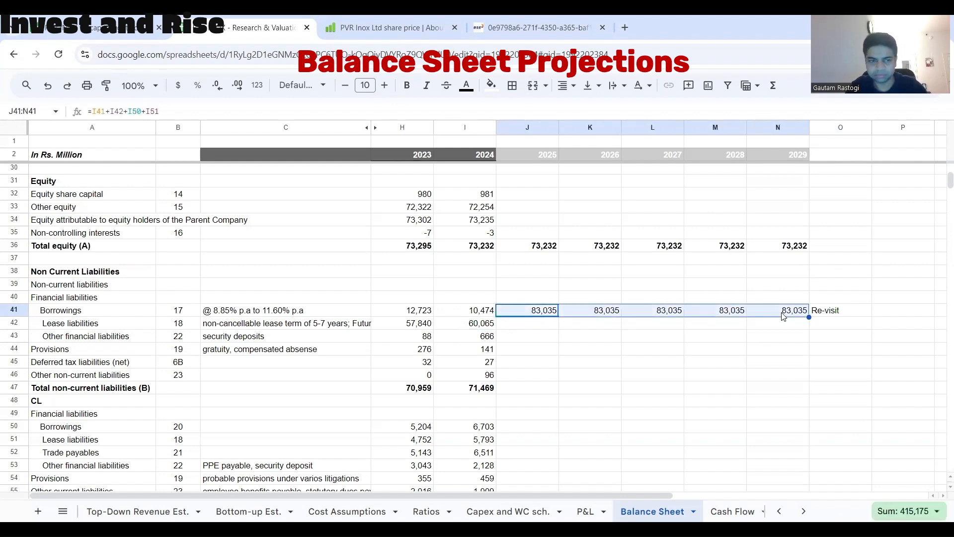
Step: Carry the 2024 non-current Other financial liabilities forward with =I43 in J43 and fill the formula across to 2029
{"action": "left_click", "coordinate": [517, 342]}
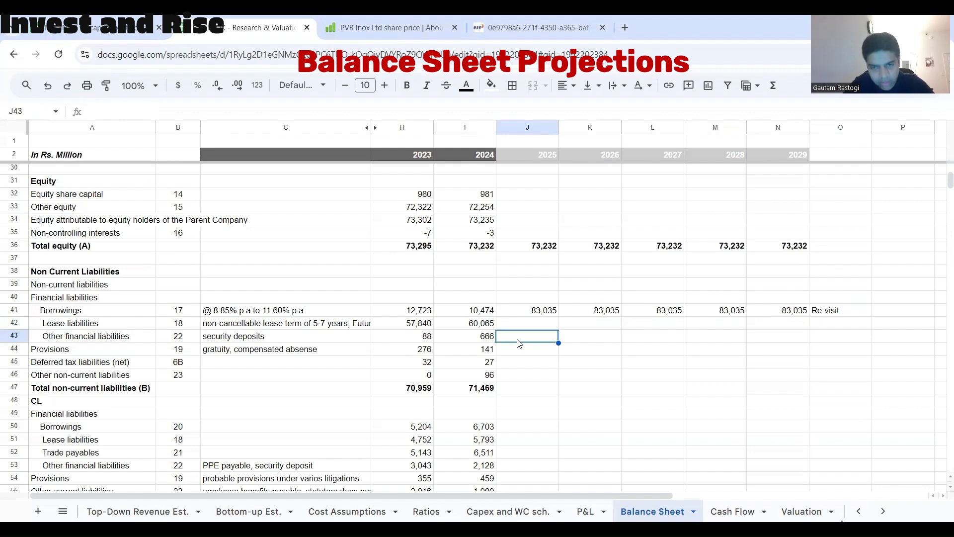
{"action": "type", "text": "="}
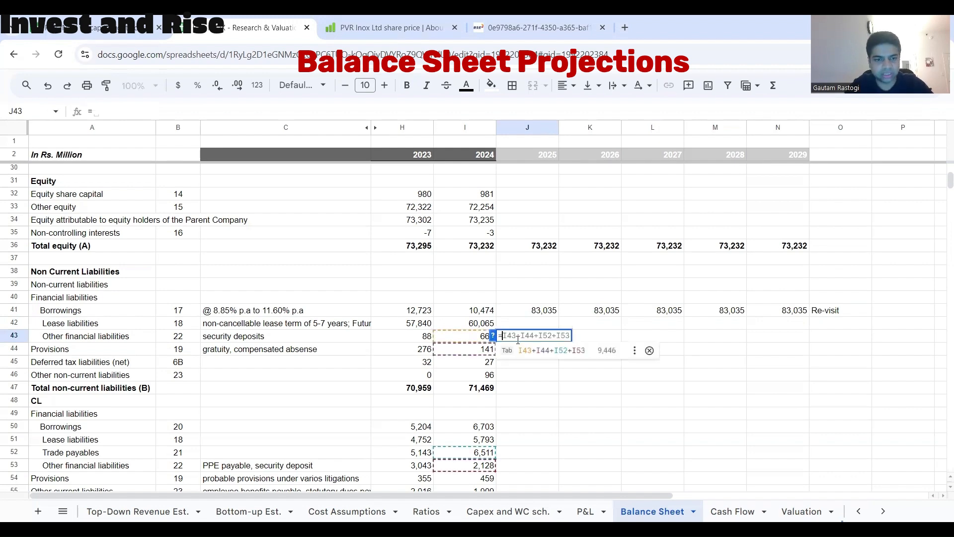
{"action": "left_click", "coordinate": [472, 338]}
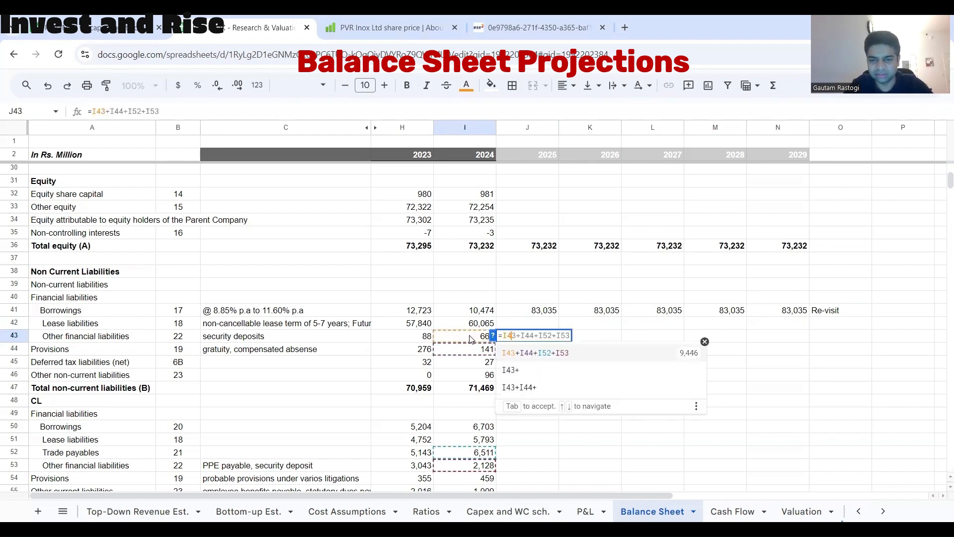
{"action": "key", "text": "BackSpace"}
{"action": "key", "text": "BackSpace"}
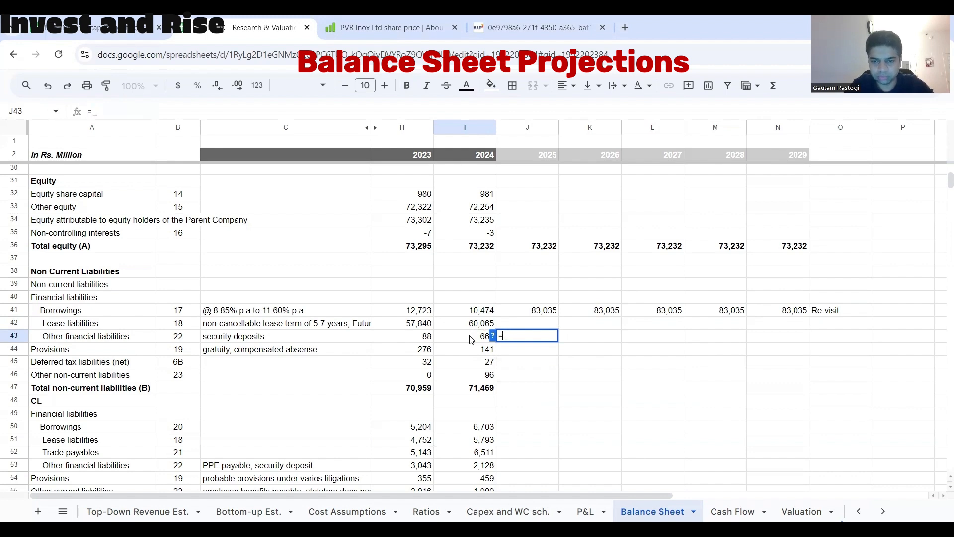
{"action": "left_click", "coordinate": [472, 338]}
{"action": "key", "text": "Return"}
{"action": "left_click", "coordinate": [541, 339]}
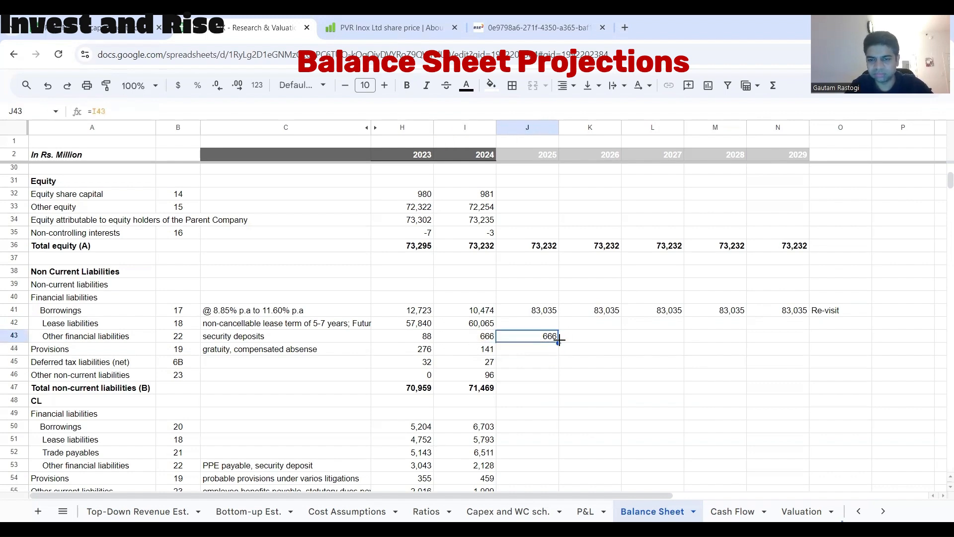
{"action": "left_click_drag", "start_coordinate": [559, 340], "coordinate": [785, 337]}
Step: Add the note "same" in O43 beside the Other financial liabilities projections
{"action": "left_click", "coordinate": [844, 338]}
{"action": "type", "text": "same"}
{"action": "key", "text": "Return"}
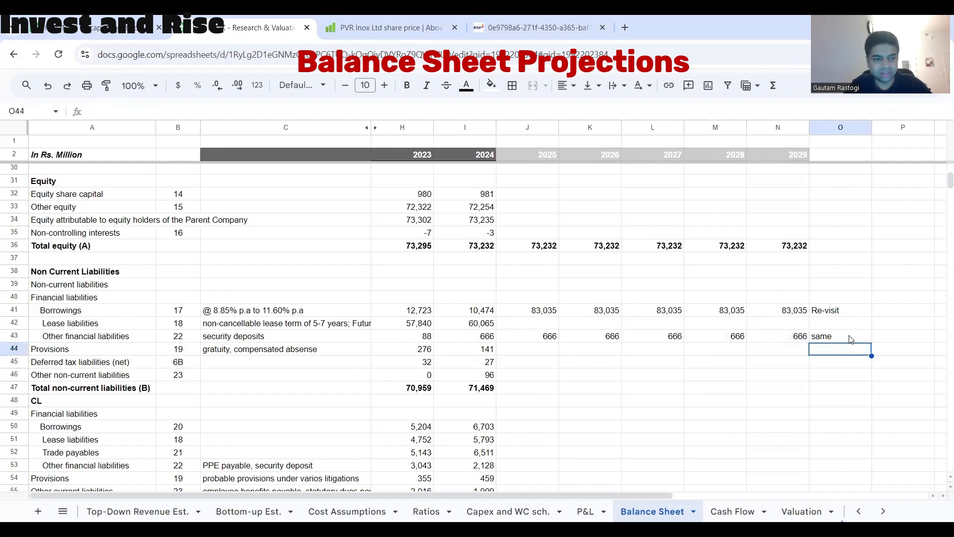
Step: Carry non-current Provisions forward through 2029 with =I44 in J44, and note "same" in O44
{"action": "left_click", "coordinate": [4, 349]}
{"action": "left_click", "coordinate": [541, 350]}
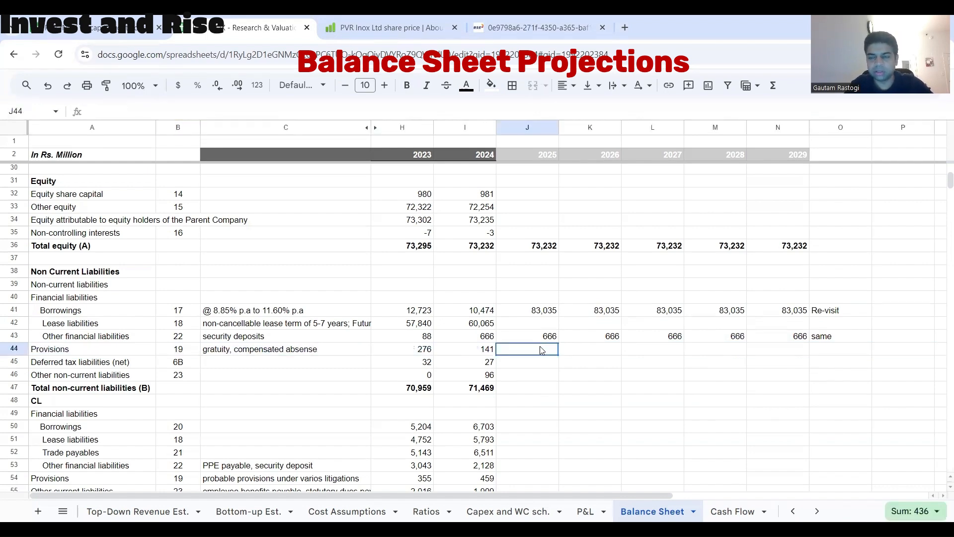
{"action": "type", "text": "="}
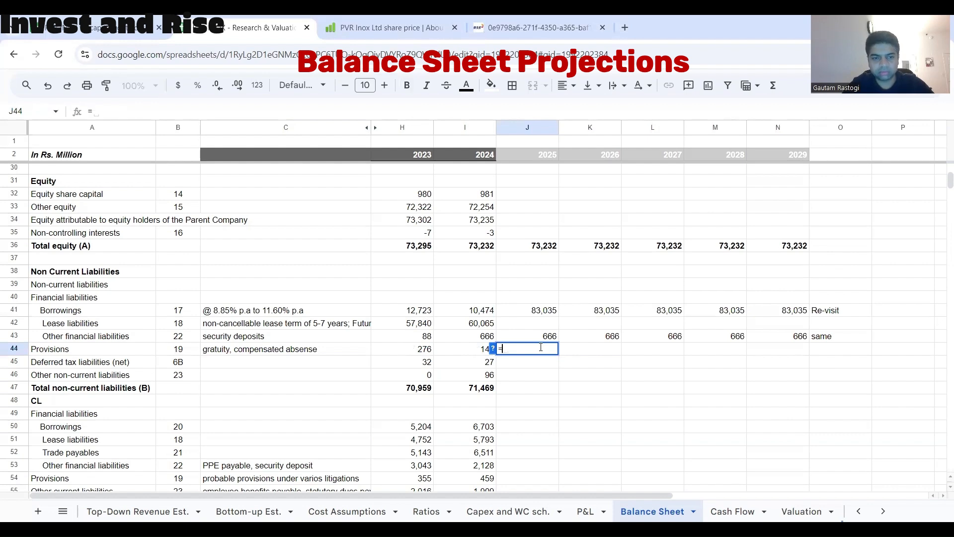
{"action": "left_click", "coordinate": [481, 351]}
{"action": "key", "text": "ctrl+Return"}
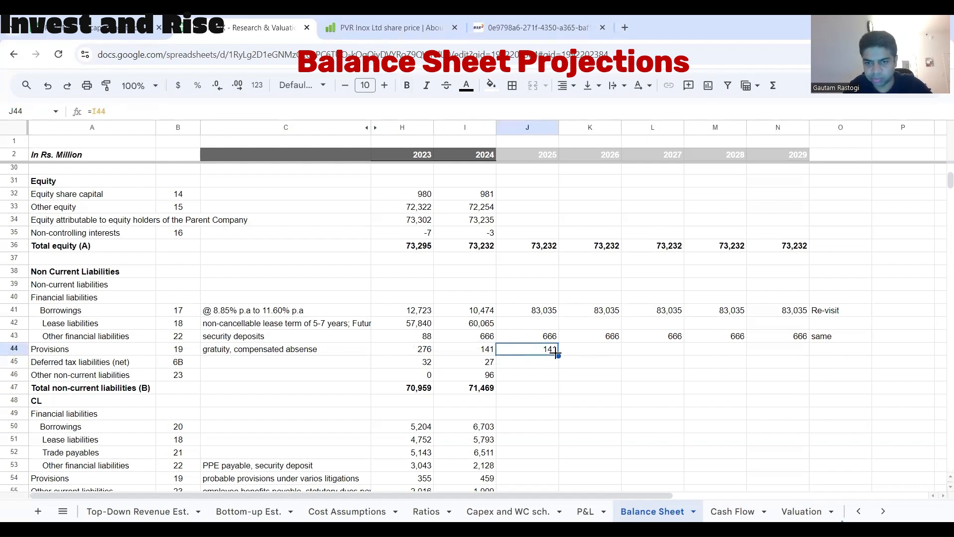
{"action": "left_click_drag", "start_coordinate": [557, 355], "coordinate": [771, 354]}
{"action": "left_click", "coordinate": [823, 349]}
{"action": "type", "text": "same"}
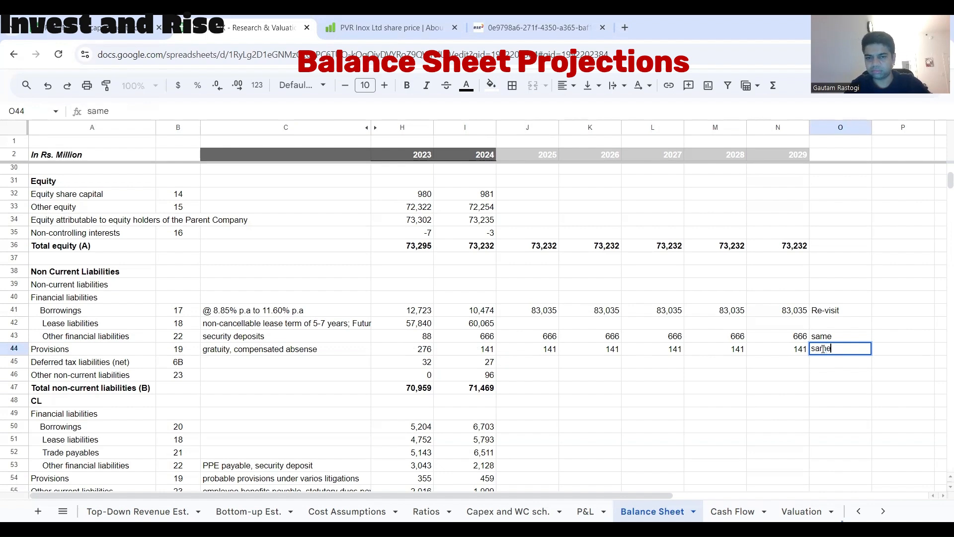
{"action": "key", "text": "Return"}
Step: Set 2025 Deferred tax liabilities and Other non-current liabilities equal to 2024, using =I45 in J45 and =I46 in J46
{"action": "left_click_drag", "start_coordinate": [480, 363], "coordinate": [480, 375]}
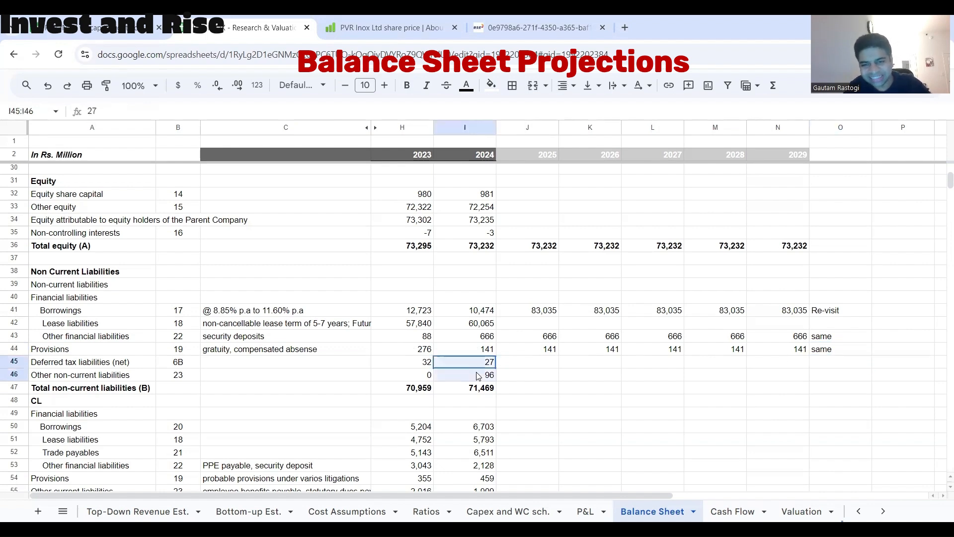
{"action": "left_click", "coordinate": [521, 362]}
{"action": "type", "text": "="}
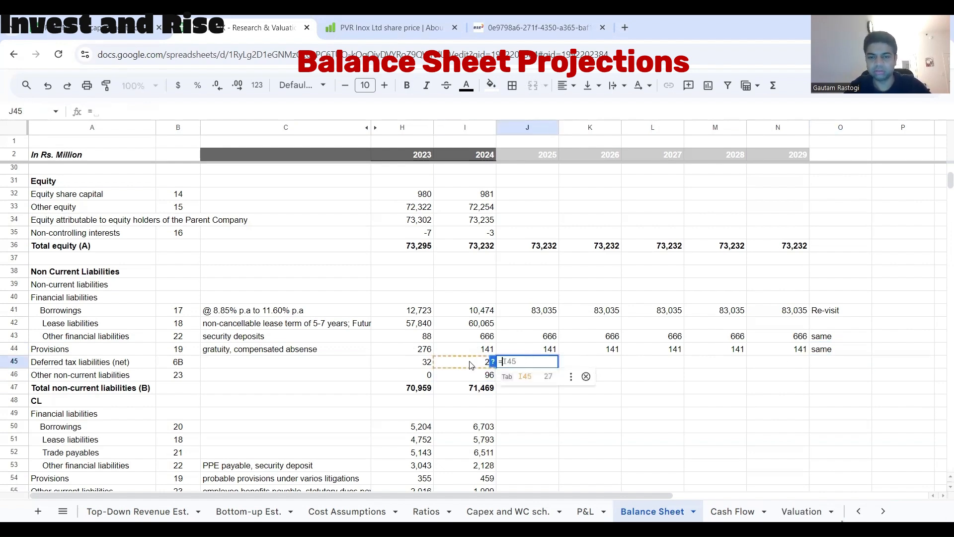
{"action": "key", "text": "Tab"}
{"action": "key", "text": "Return"}
{"action": "type", "text": "="}
{"action": "key", "text": "Tab"}
{"action": "key", "text": "Return"}
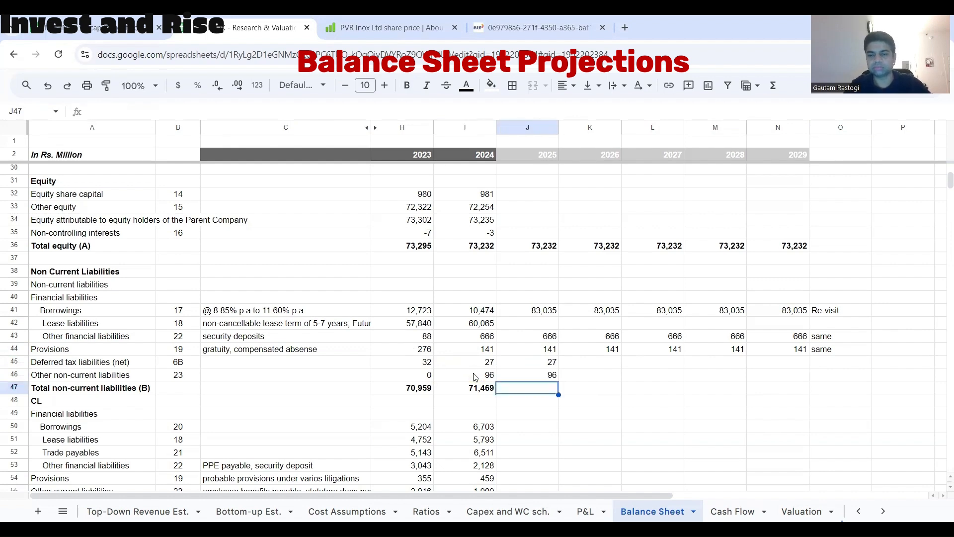
Step: Fill the 2025 Deferred tax and Other non-current liabilities formulas in J45:J46 across to 2029
{"action": "left_click_drag", "start_coordinate": [539, 363], "coordinate": [541, 375]}
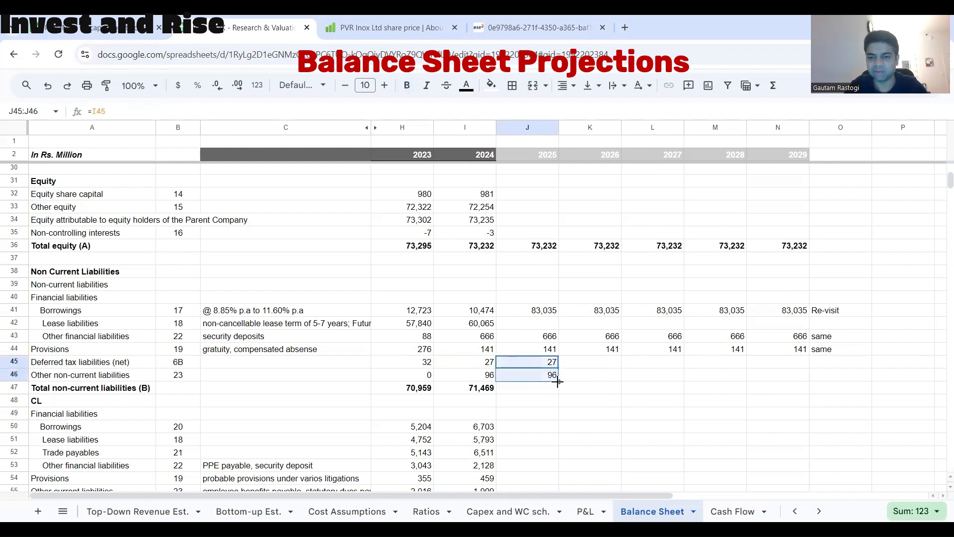
{"action": "left_click_drag", "start_coordinate": [775, 363], "coordinate": [775, 375]}
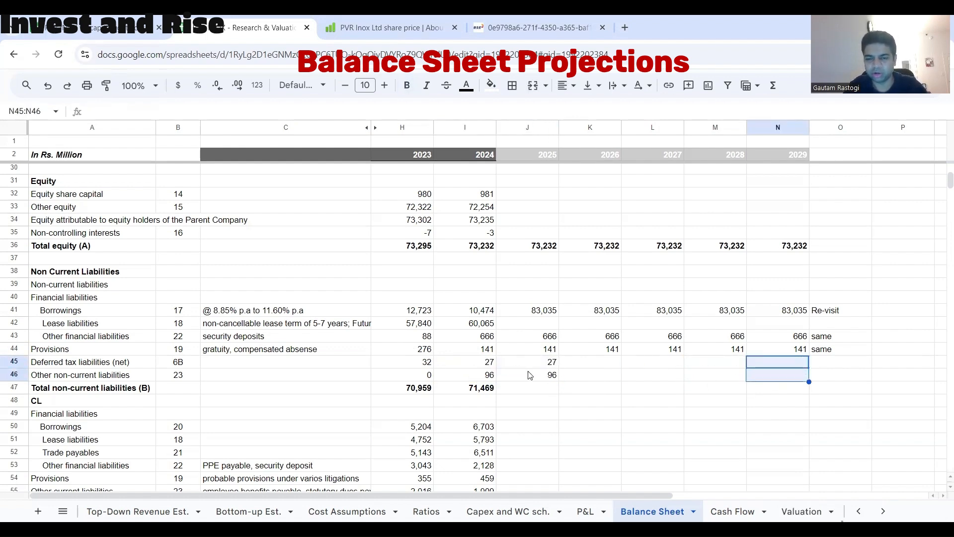
{"action": "left_click_drag", "start_coordinate": [535, 363], "coordinate": [805, 381]}
Step: Copy the note "same" from O44 into O45 and O46
{"action": "left_click", "coordinate": [843, 350]}
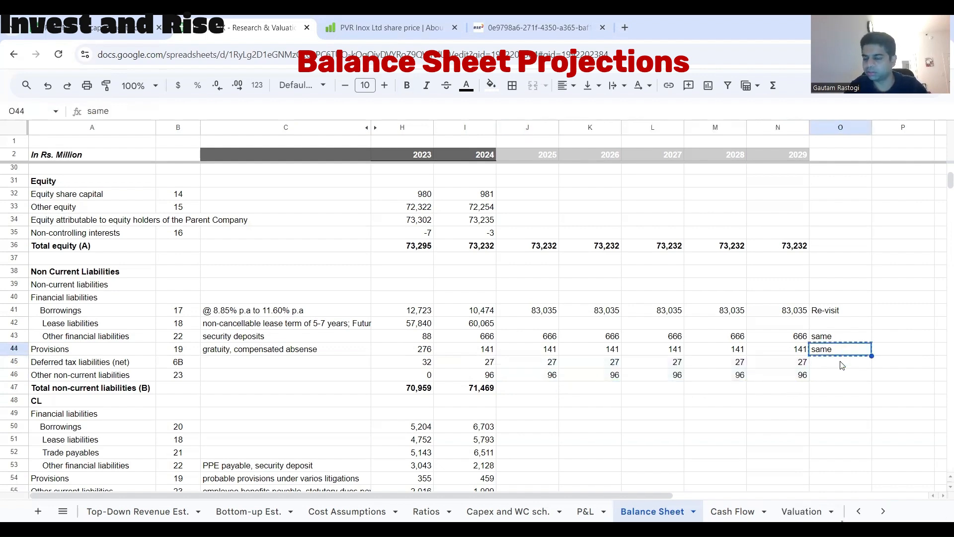
{"action": "left_click", "coordinate": [841, 365]}
{"action": "key", "text": "ctrl+v"}
{"action": "left_click", "coordinate": [841, 376]}
{"action": "key", "text": "ctrl+v"}
Step: Fill the Total non-current liabilities formula from I47 across the projection years to 2029 in N47
{"action": "double_click", "coordinate": [483, 392]}
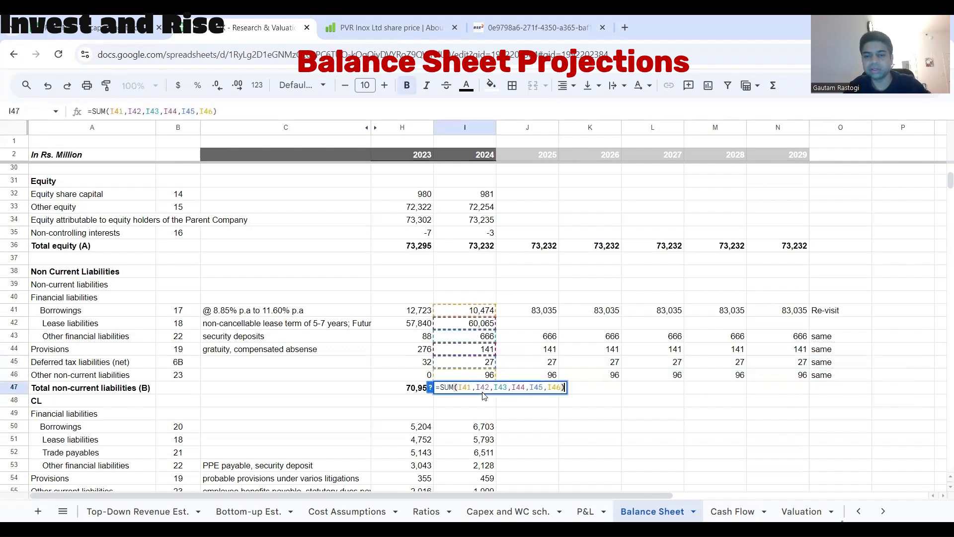
{"action": "key", "text": "Escape"}
{"action": "left_click_drag", "start_coordinate": [495, 394], "coordinate": [796, 394]}
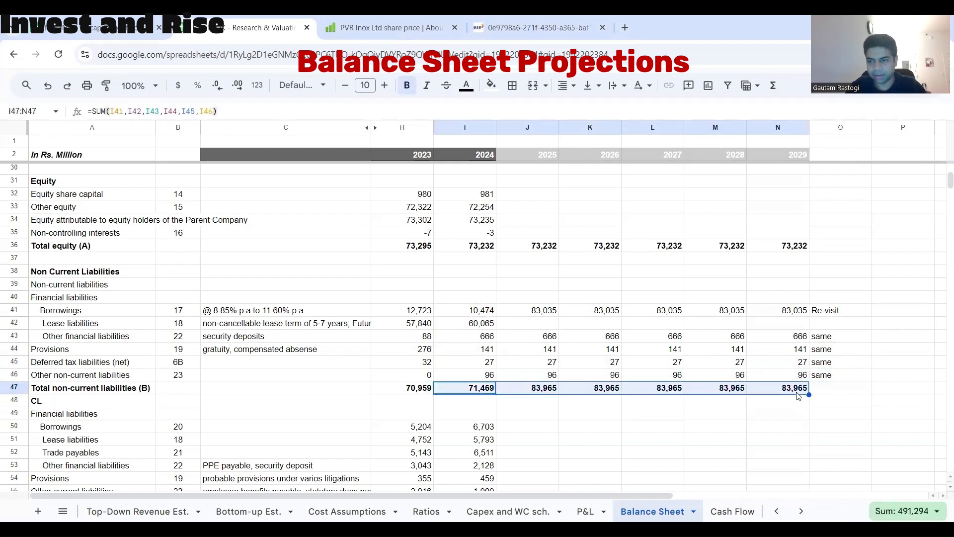
Step: Highlight the non-current Borrowings row, A41:O41, with a yellow fill
{"action": "left_click", "coordinate": [850, 313]}
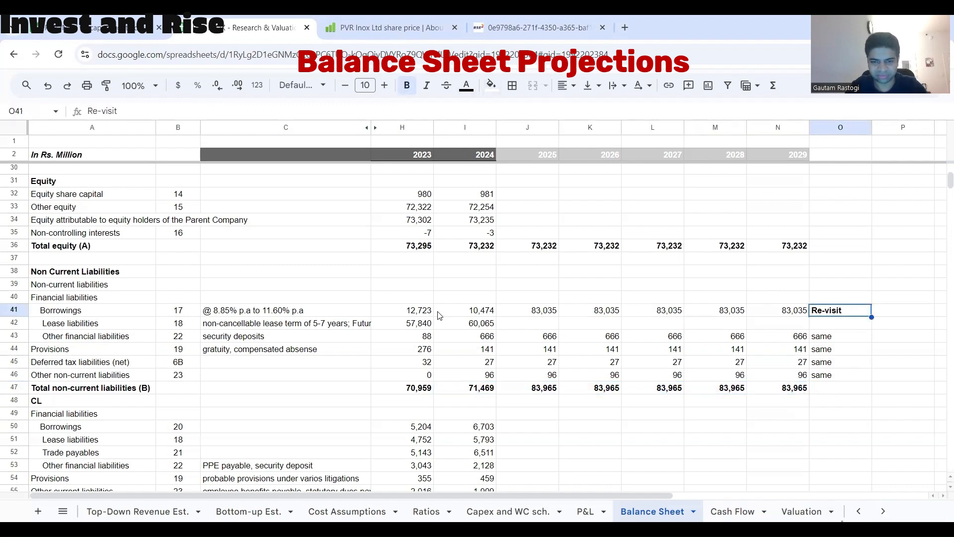
{"action": "left_click_drag", "start_coordinate": [117, 313], "coordinate": [817, 314]}
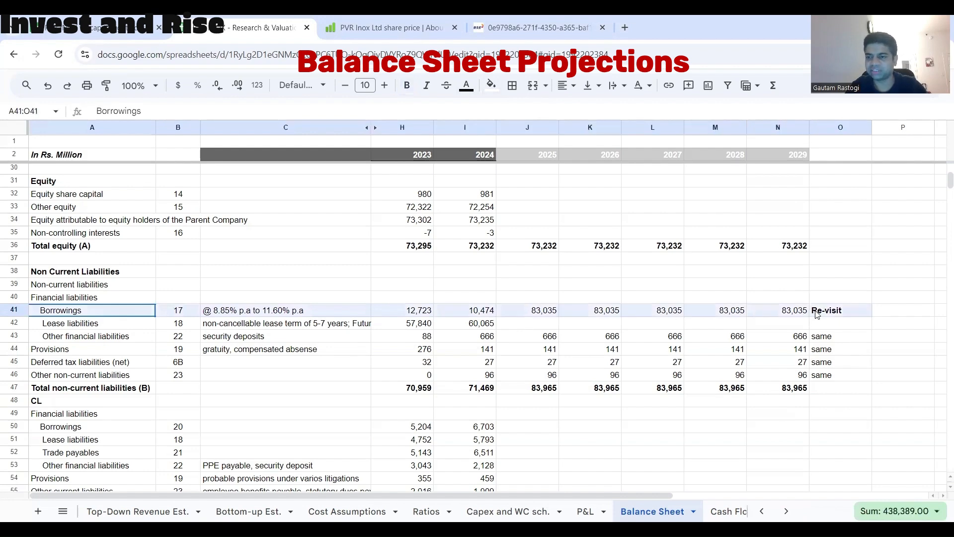
{"action": "left_click", "coordinate": [491, 85]}
{"action": "left_click", "coordinate": [536, 142]}
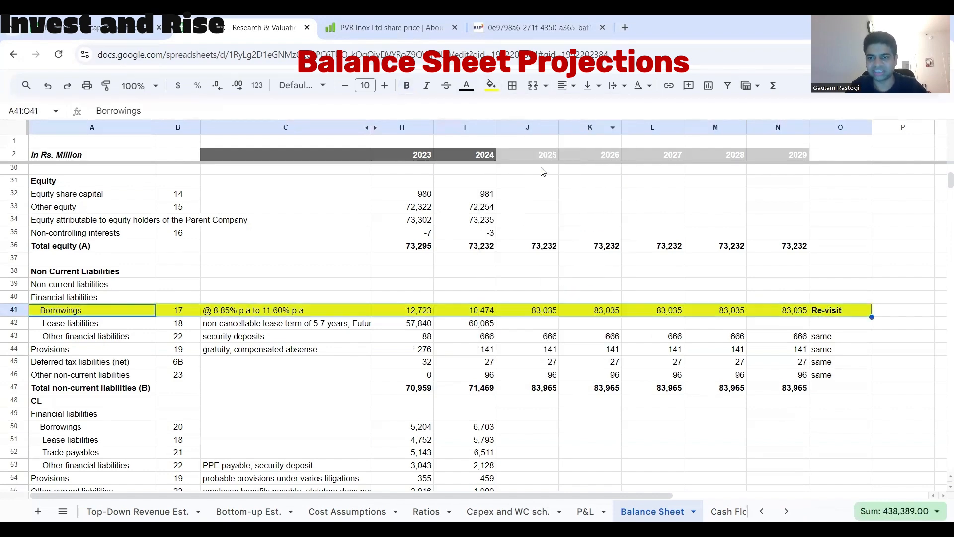
Step: Rename the "CL" heading in A48 to "Current Liabilities"
{"action": "scroll", "coordinate": [542, 171], "scroll_direction": "up", "scroll_amount": 7}
{"action": "scroll", "coordinate": [387, 382], "scroll_direction": "down", "scroll_amount": 4}
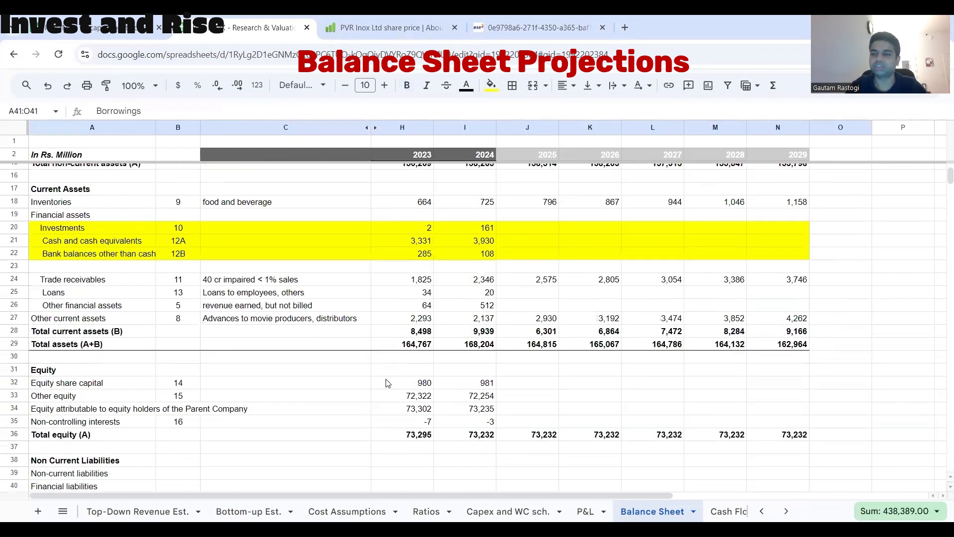
{"action": "scroll", "coordinate": [387, 383], "scroll_direction": "down", "scroll_amount": 1}
{"action": "scroll", "coordinate": [449, 378], "scroll_direction": "down", "scroll_amount": 4}
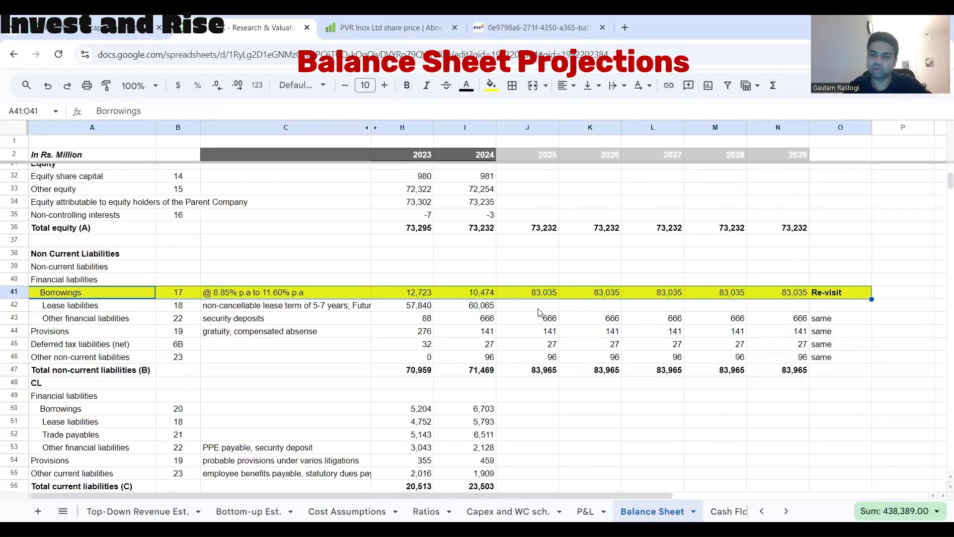
{"action": "scroll", "coordinate": [565, 406], "scroll_direction": "down", "scroll_amount": 2}
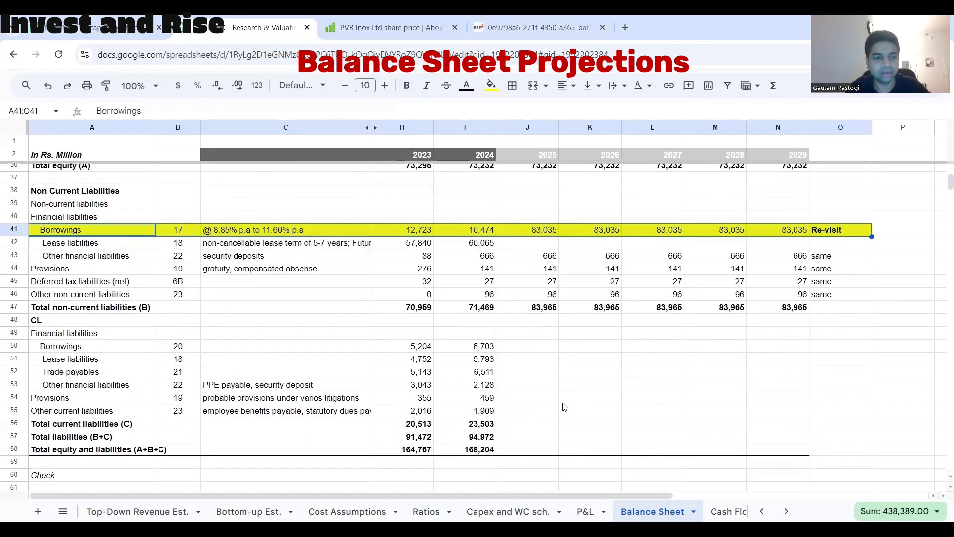
{"action": "left_click", "coordinate": [68, 320]}
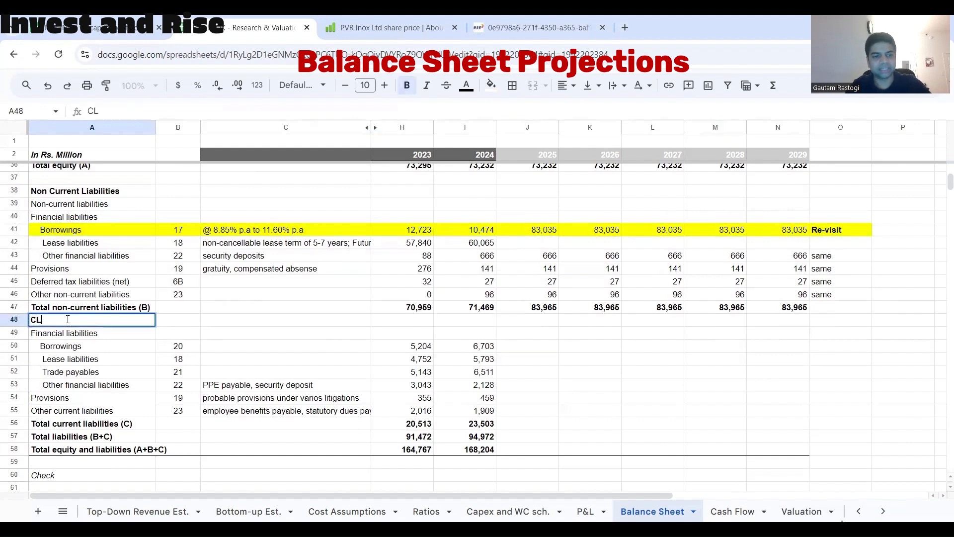
{"action": "type", "text": "Current "}
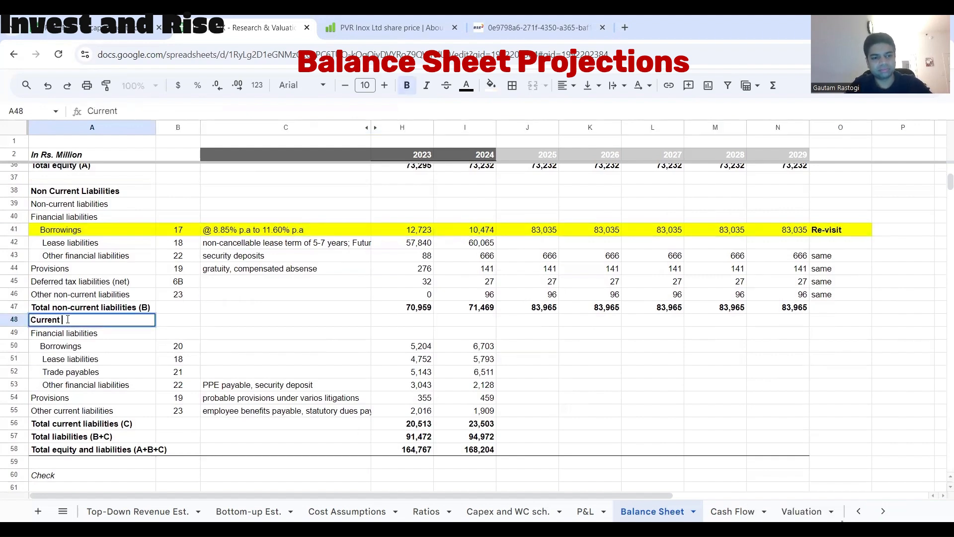
{"action": "type", "text": "Liabilities"}
{"action": "key", "text": "Return"}
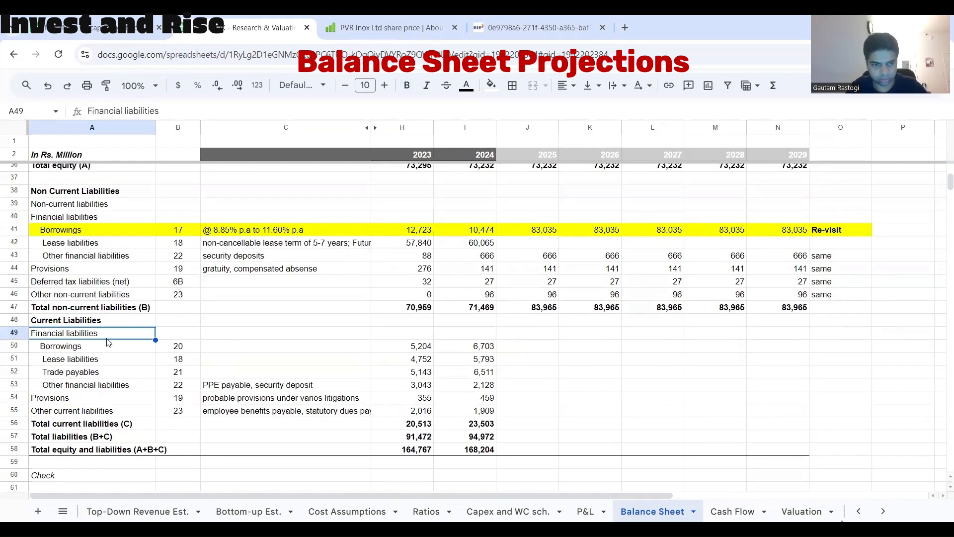
Step: Insert a blank row above Trade payables to separate current Borrowings and Lease liabilities from the remaining current liabilities
{"action": "left_click_drag", "start_coordinate": [77, 351], "coordinate": [81, 364]}
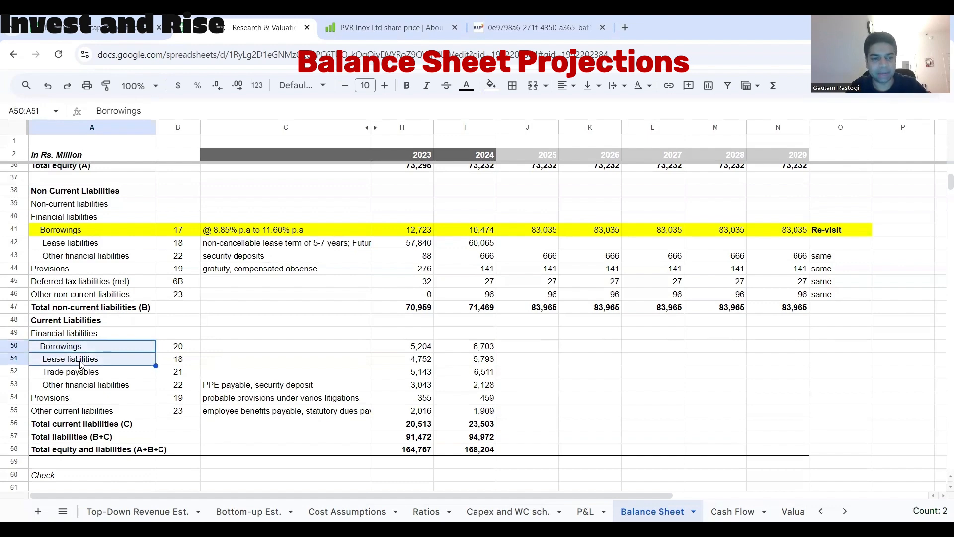
{"action": "left_click", "coordinate": [6, 372]}
{"action": "right_click", "coordinate": [6, 373]}
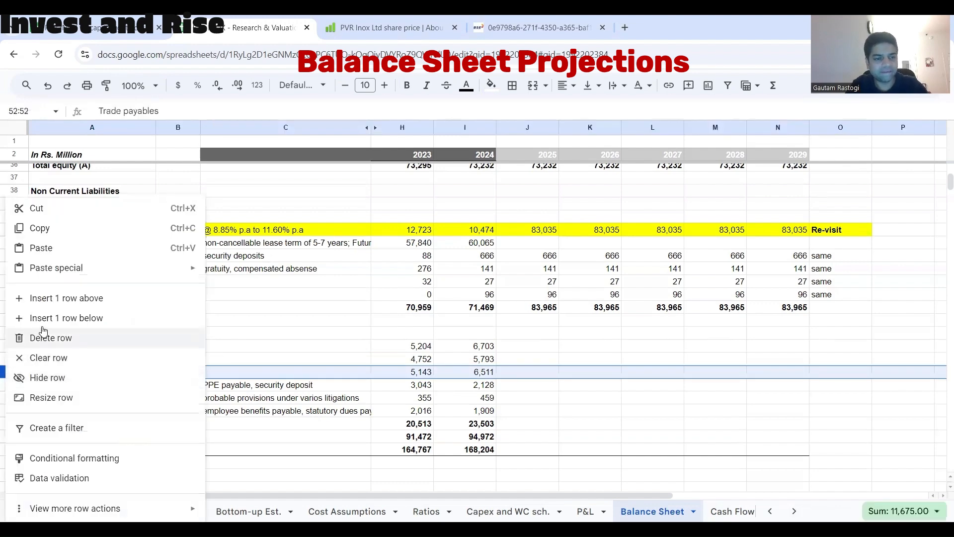
{"action": "left_click", "coordinate": [44, 298]}
{"action": "left_click", "coordinate": [526, 233]}
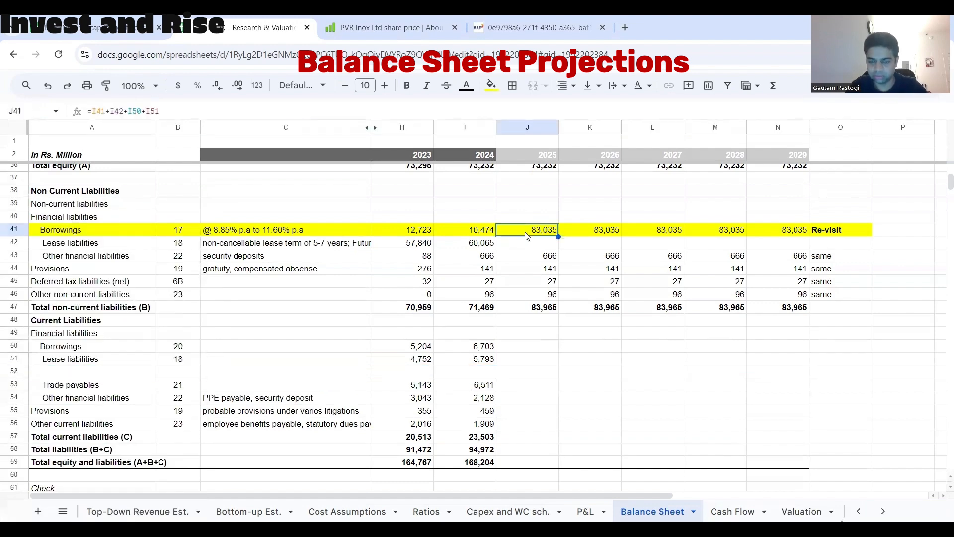
{"action": "left_click_drag", "start_coordinate": [108, 348], "coordinate": [857, 364]}
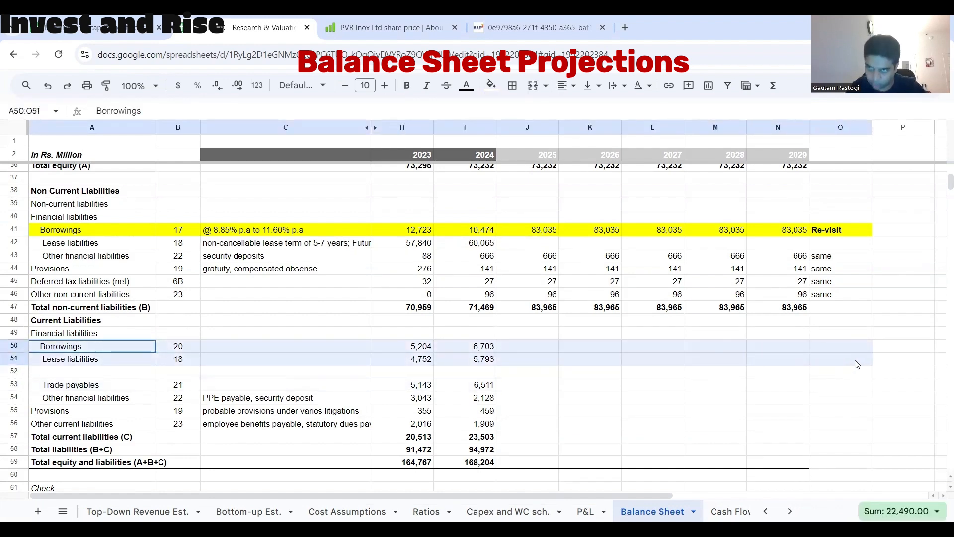
Step: Link 2025 Trade payables in J53 to J43 of the Capex and WC sch. sheet and fill the formula across to 2029
{"action": "left_click_drag", "start_coordinate": [118, 386], "coordinate": [462, 401]}
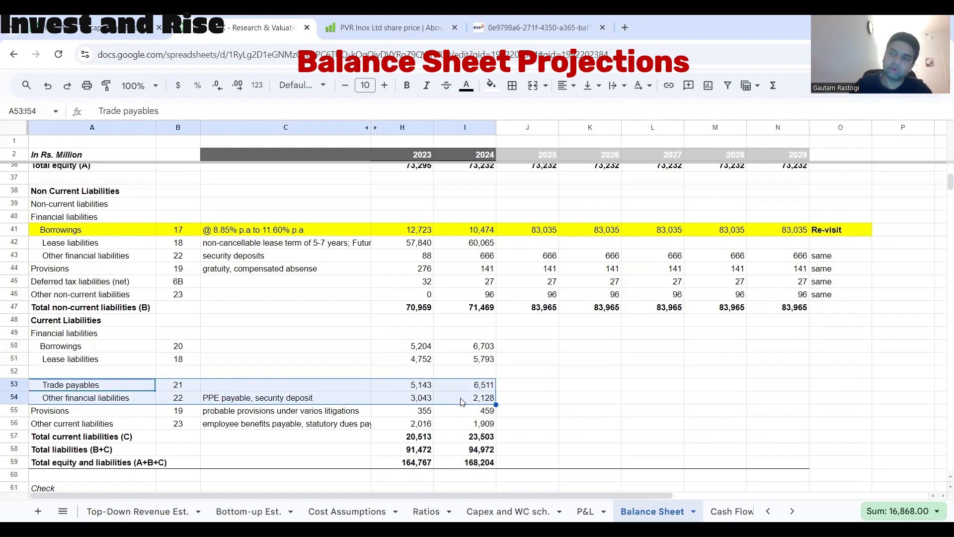
{"action": "left_click", "coordinate": [506, 381]}
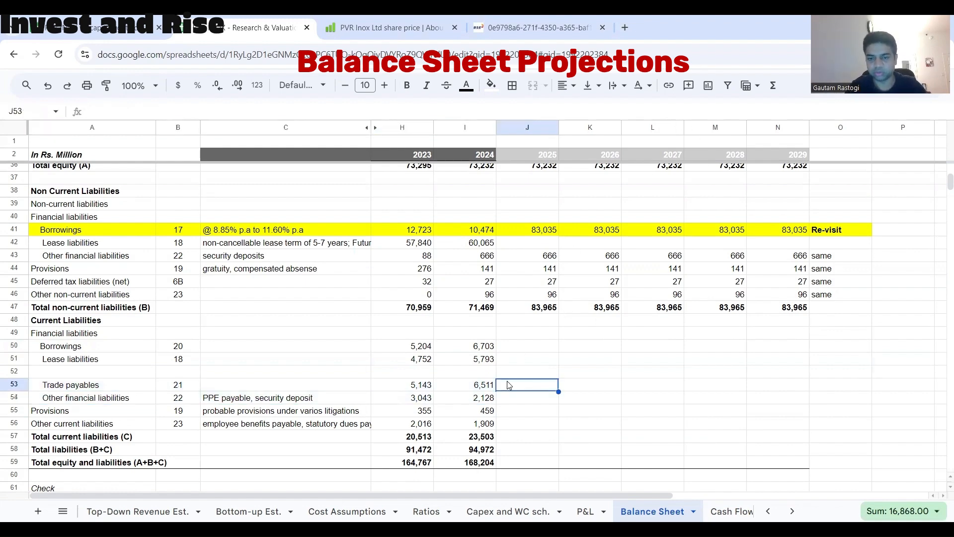
{"action": "type", "text": "="}
{"action": "left_click", "coordinate": [507, 511]}
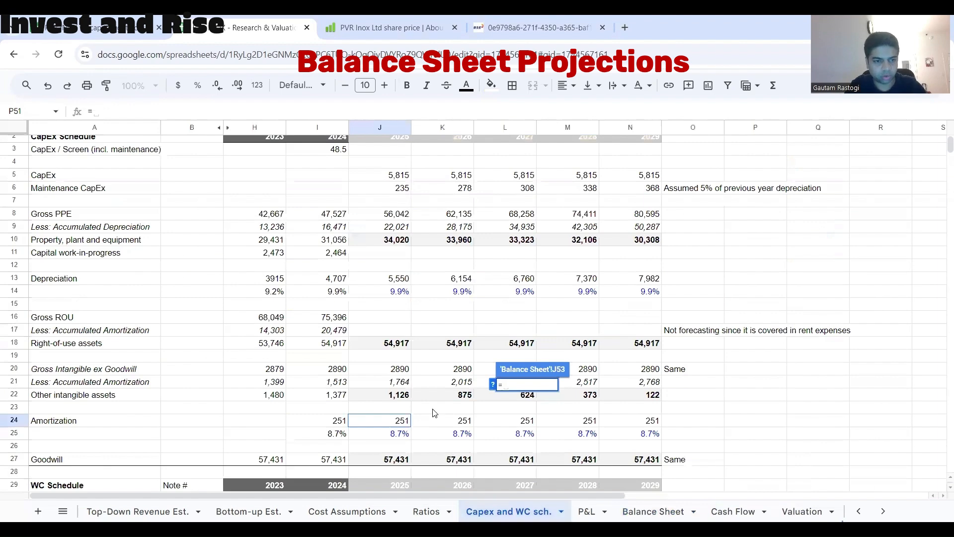
{"action": "scroll", "coordinate": [351, 334], "scroll_direction": "down", "scroll_amount": 8}
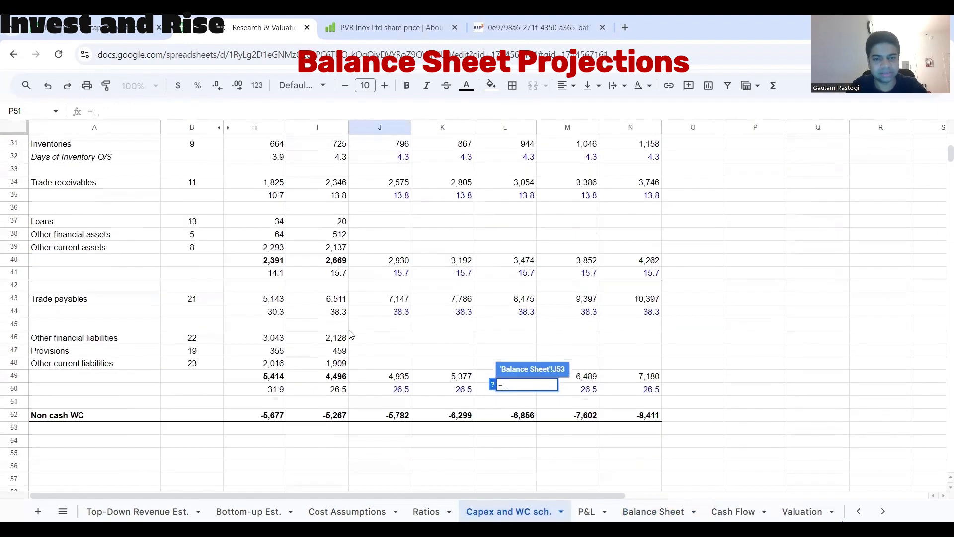
{"action": "left_click", "coordinate": [388, 299]}
{"action": "key", "text": "Return"}
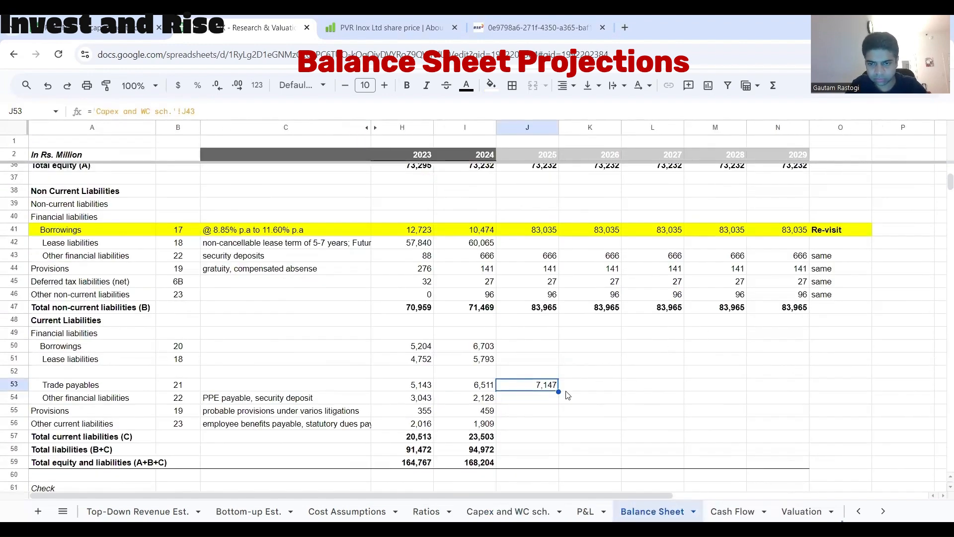
{"action": "left_click_drag", "start_coordinate": [559, 392], "coordinate": [789, 391]}
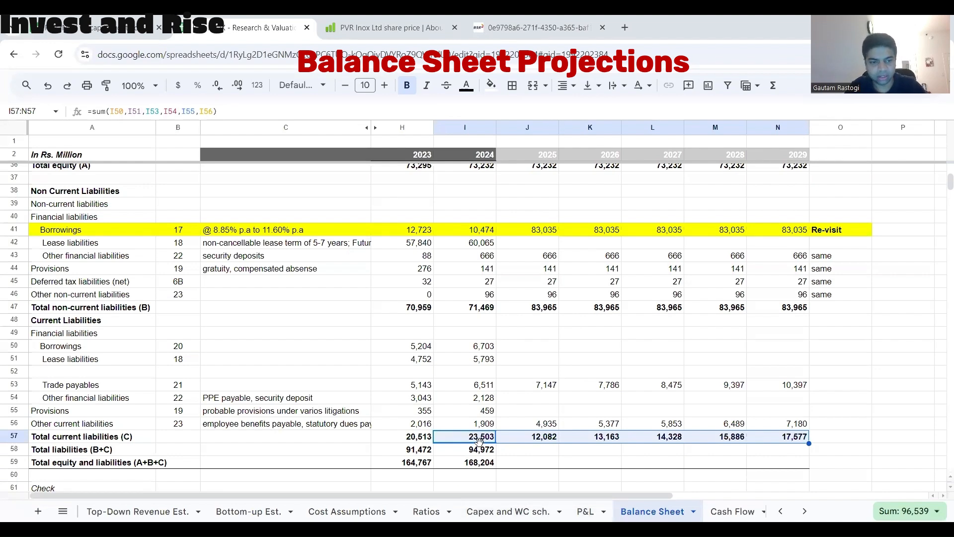
Step: Calculate 2025 Total liabilities in J58 as =J47+J57 and fill the formula across to 2029
{"action": "double_click", "coordinate": [470, 451]}
{"action": "key", "text": "Tab"}
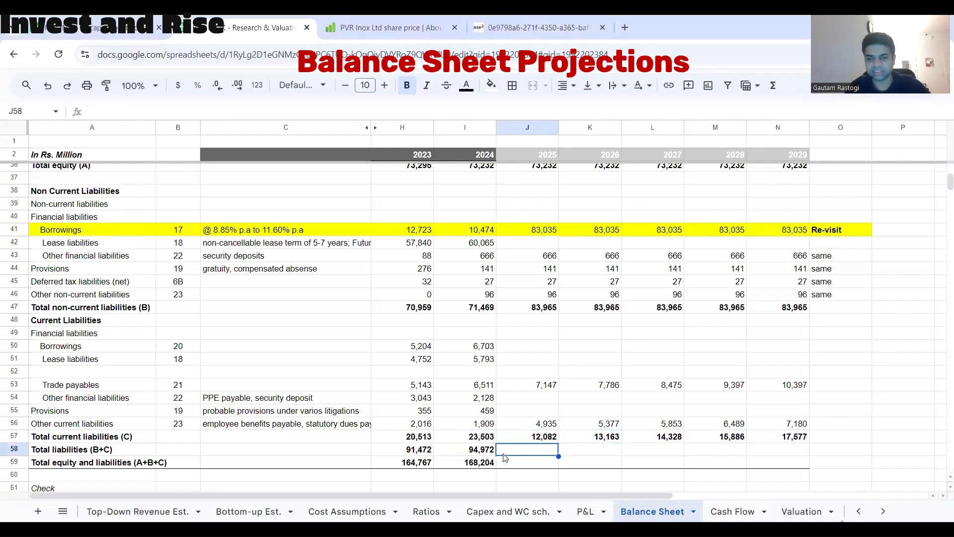
{"action": "type", "text": "="}
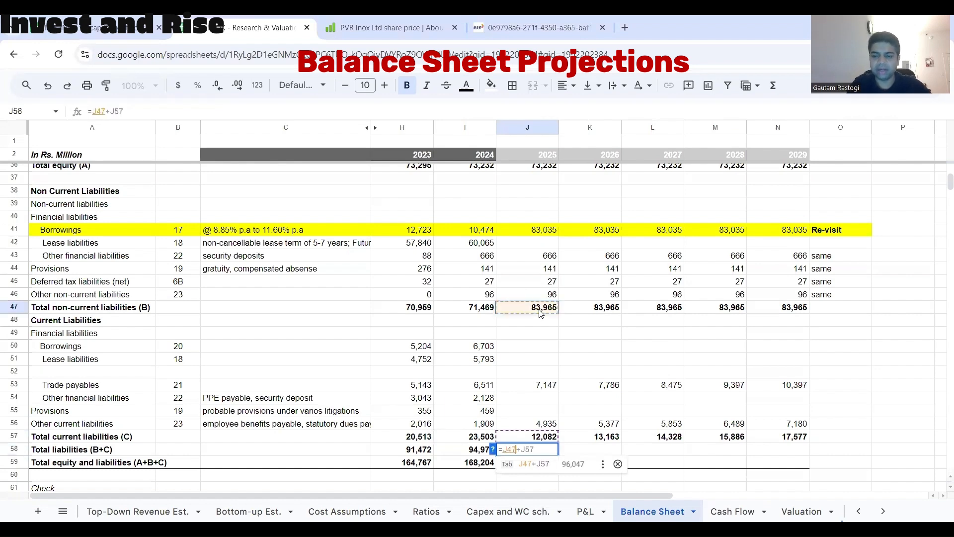
{"action": "type", "text": "J47+J57"}
{"action": "key", "text": "Tab"}
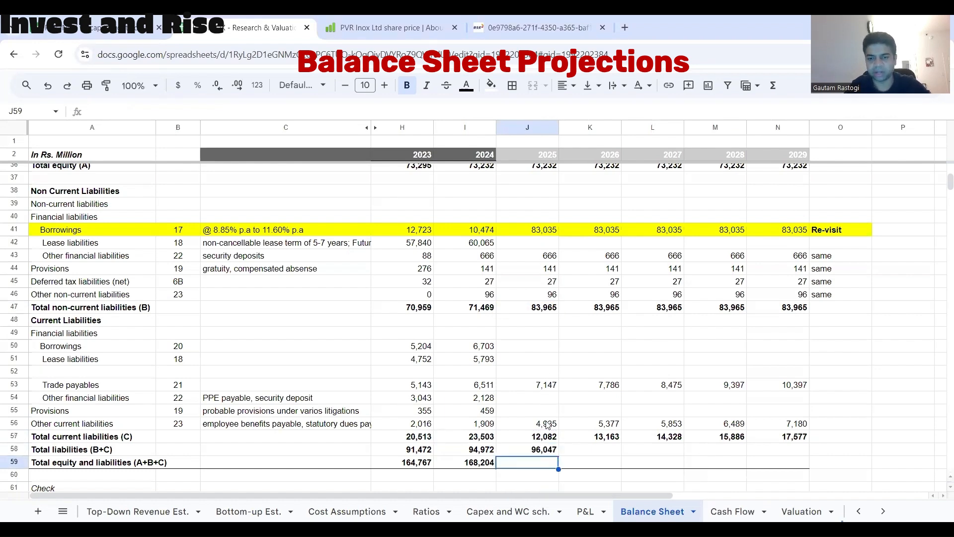
{"action": "left_click_drag", "start_coordinate": [558, 456], "coordinate": [761, 455]}
Step: Calculate 2025 Total equity and liabilities in J59 as =J36+J58 and fill the formula across to 2029
{"action": "left_click", "coordinate": [478, 465]}
{"action": "left_click", "coordinate": [501, 467]}
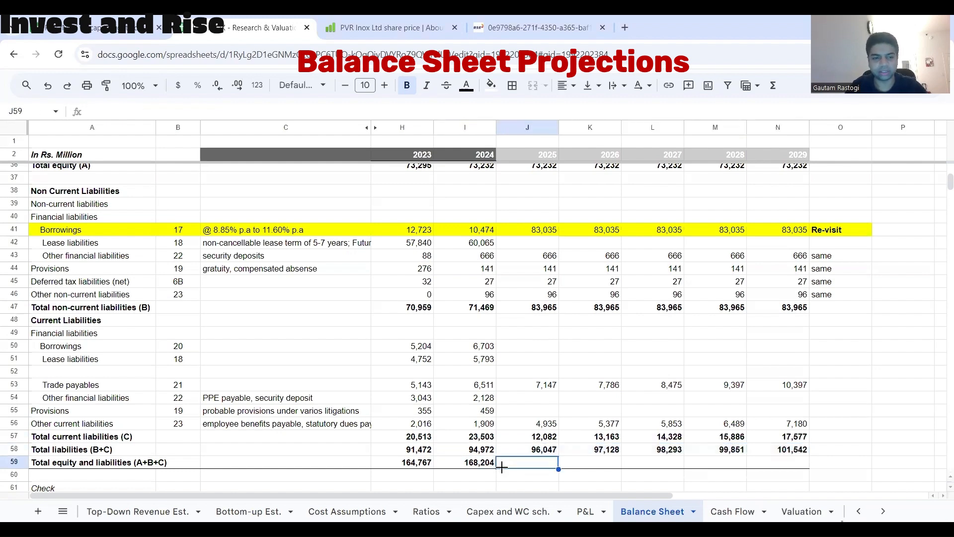
{"action": "type", "text": "="}
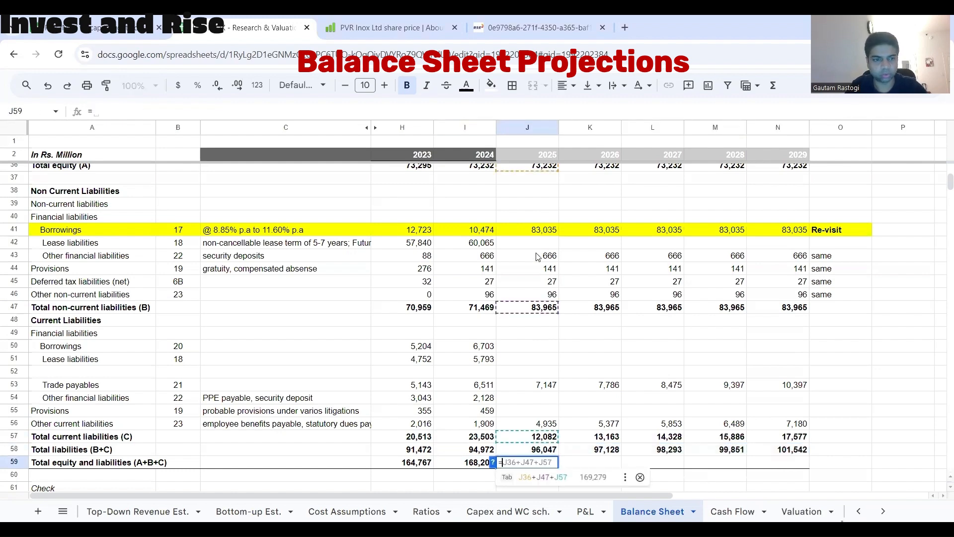
{"action": "scroll", "coordinate": [534, 262], "scroll_direction": "up", "scroll_amount": 2}
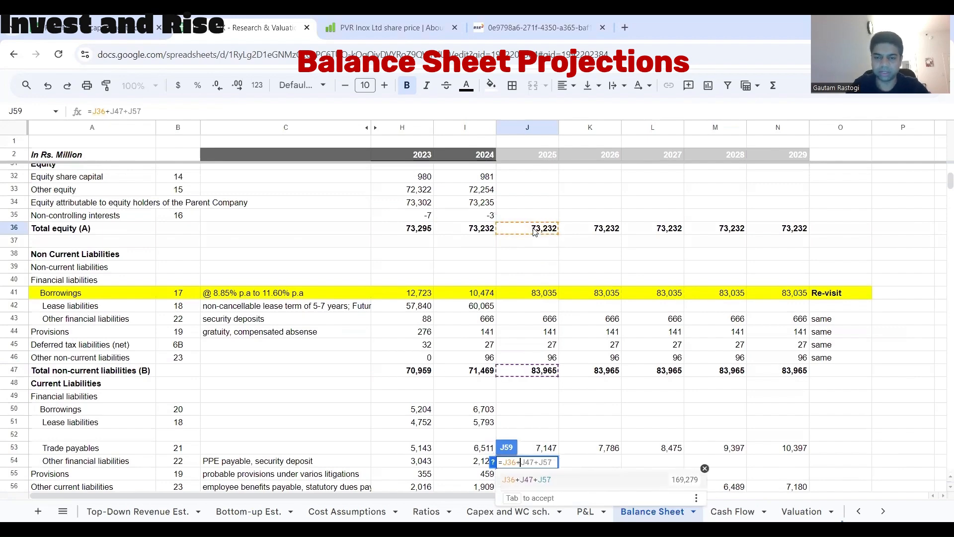
{"action": "scroll", "coordinate": [535, 232], "scroll_direction": "down", "scroll_amount": 4}
{"action": "left_click", "coordinate": [549, 341]}
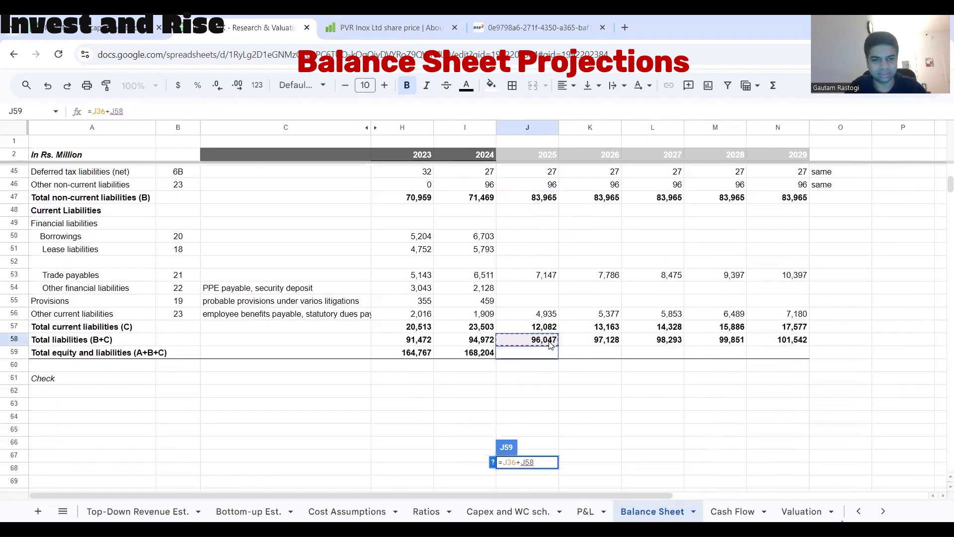
{"action": "key", "text": "Return"}
{"action": "left_click", "coordinate": [550, 349]}
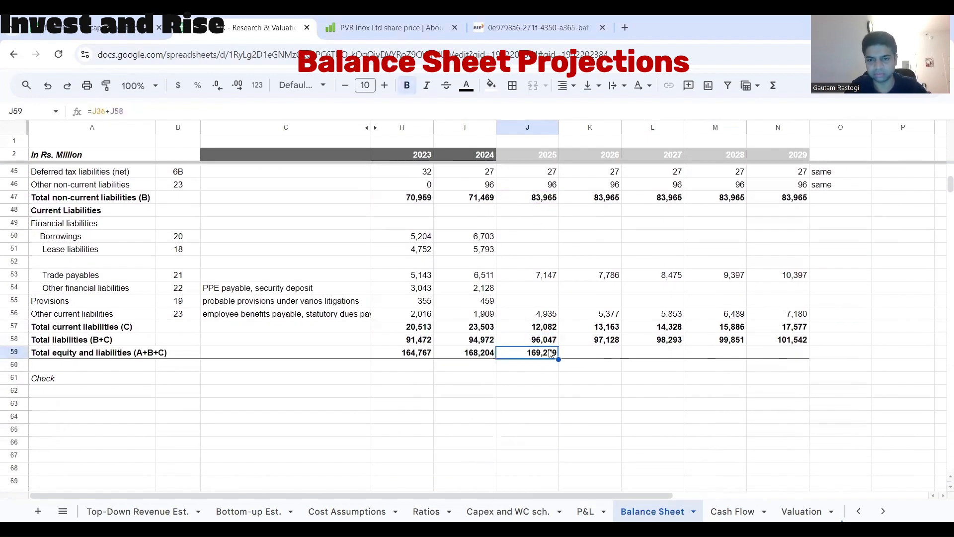
{"action": "left_click_drag", "start_coordinate": [558, 358], "coordinate": [762, 353]}
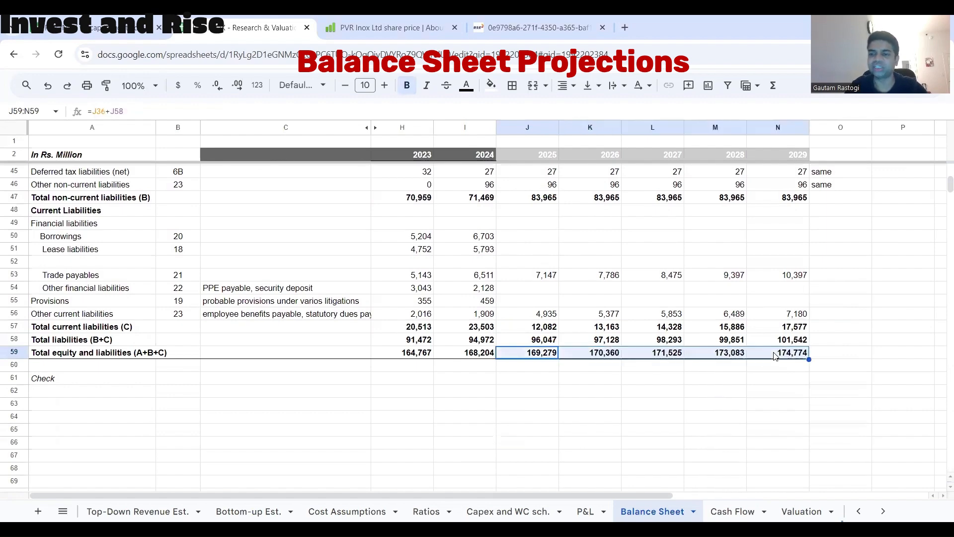
Step: Enter the 2023 balance check in H61 as Total assets minus Total equity and liabilities, =H29-H59
{"action": "scroll", "coordinate": [293, 399], "scroll_direction": "up", "scroll_amount": 3}
{"action": "scroll", "coordinate": [293, 398], "scroll_direction": "down", "scroll_amount": 3}
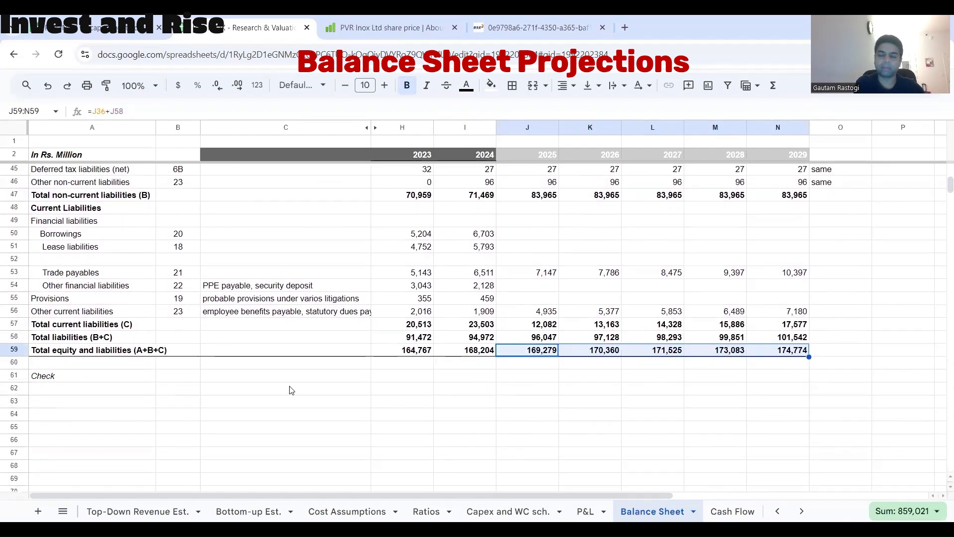
{"action": "left_click", "coordinate": [395, 380]}
{"action": "type", "text": "="}
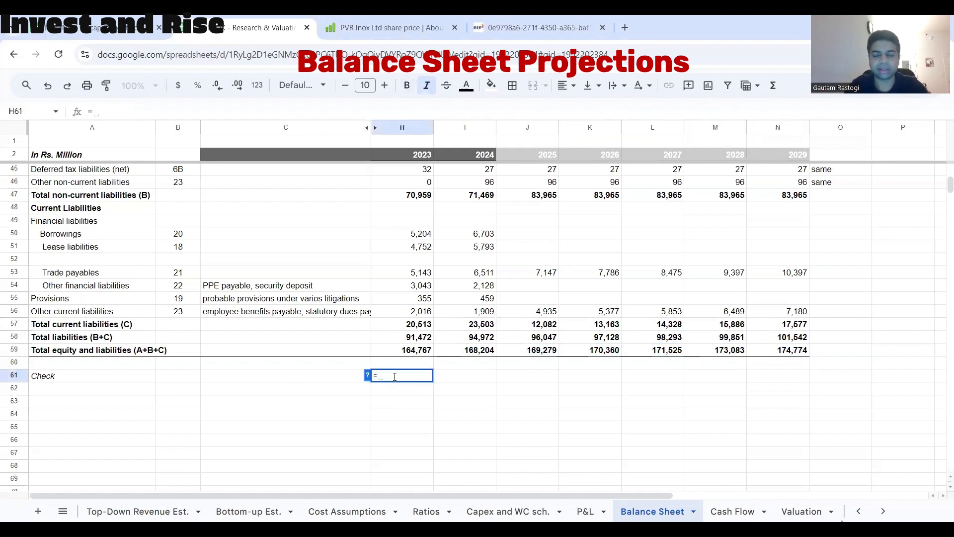
{"action": "scroll", "coordinate": [405, 318], "scroll_direction": "up", "scroll_amount": 8}
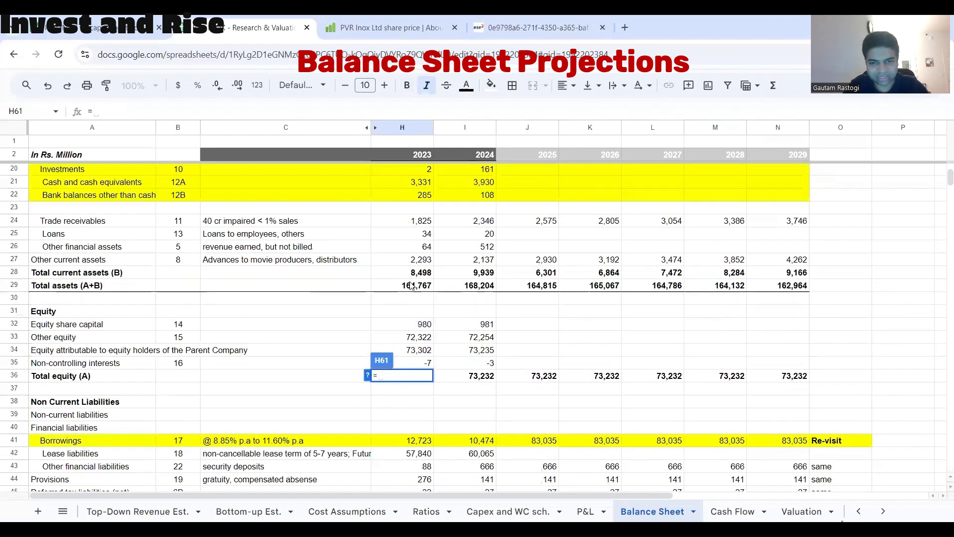
{"action": "left_click", "coordinate": [412, 285]}
{"action": "type", "text": "-"}
{"action": "scroll", "coordinate": [415, 298], "scroll_direction": "down", "scroll_amount": 9}
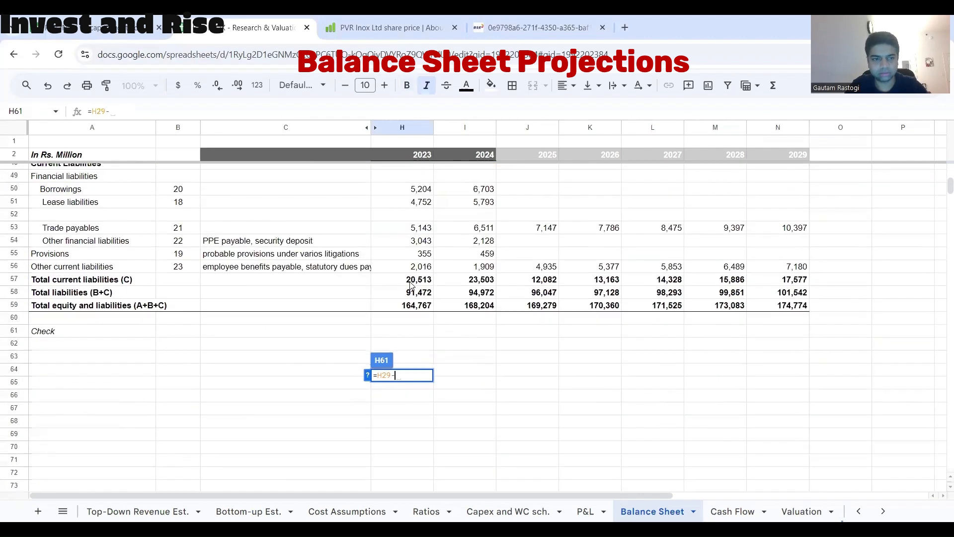
{"action": "left_click", "coordinate": [420, 308]}
{"action": "key", "text": "Return"}
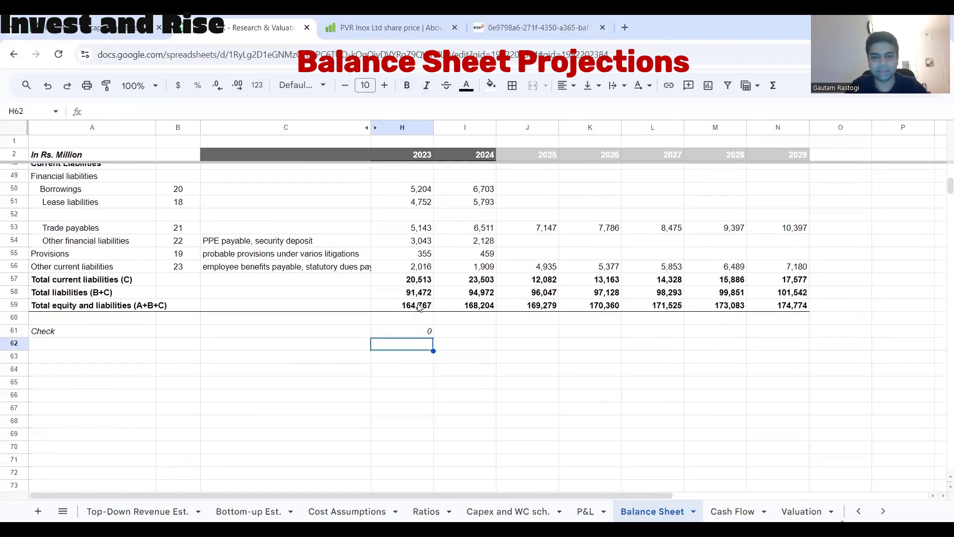
Step: Extend the balance check formula in row 61 from 2023 across all years through 2029
{"action": "left_click", "coordinate": [422, 330]}
{"action": "left_click_drag", "start_coordinate": [430, 335], "coordinate": [492, 335]}
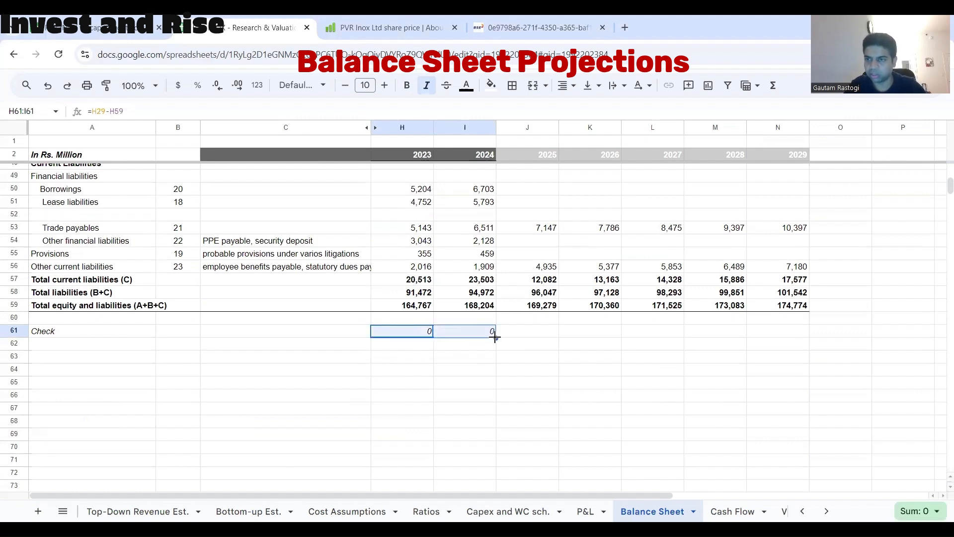
{"action": "left_click_drag", "start_coordinate": [494, 337], "coordinate": [775, 332]}
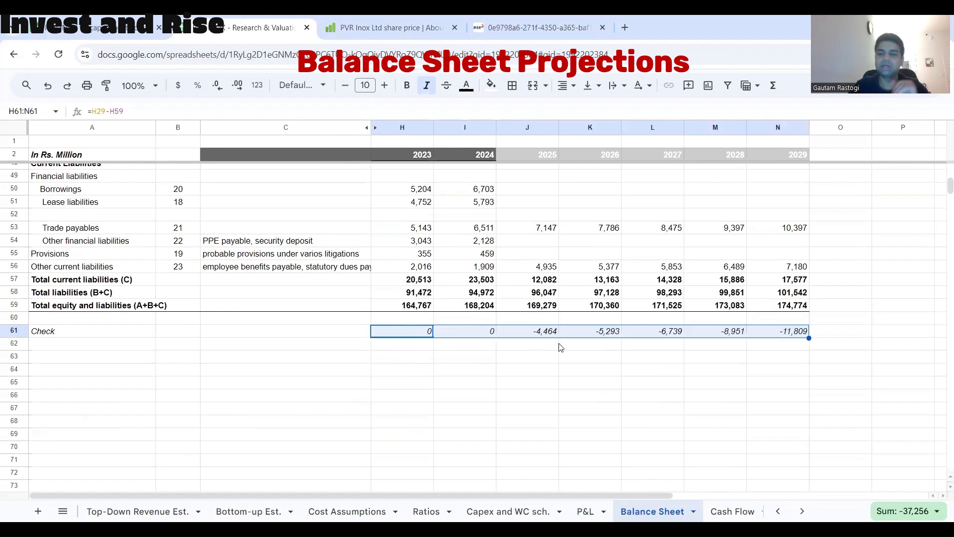
Step: Examine the balance sheet's asset and liability projections, including the 2025–2029 non-current borrowings in row 41
{"action": "scroll", "coordinate": [560, 347], "scroll_direction": "up", "scroll_amount": 4}
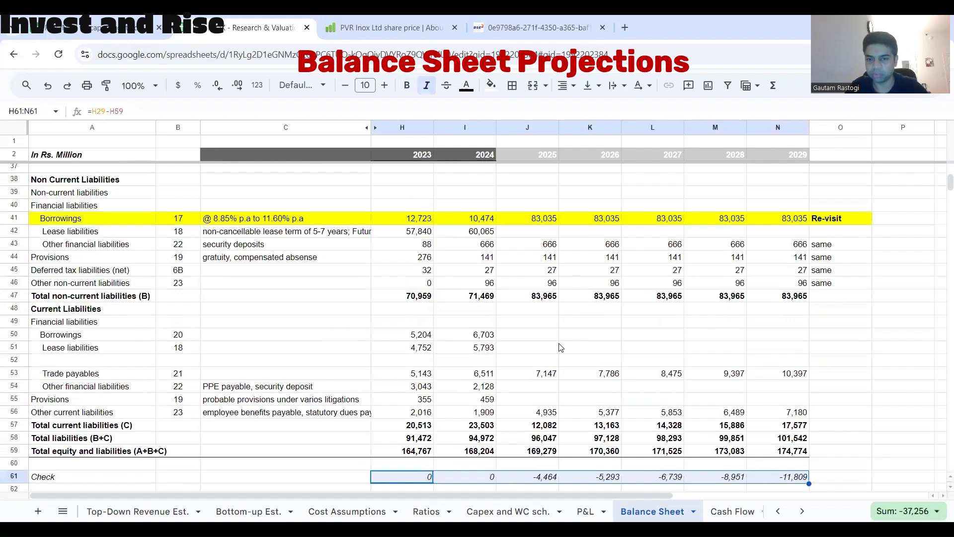
{"action": "scroll", "coordinate": [560, 346], "scroll_direction": "down", "scroll_amount": 2}
{"action": "scroll", "coordinate": [561, 347], "scroll_direction": "up", "scroll_amount": 10}
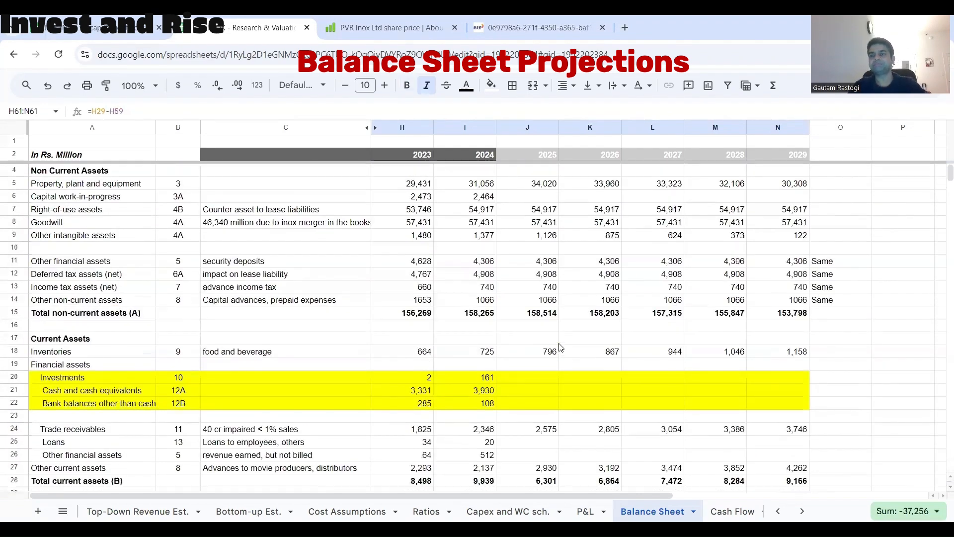
{"action": "scroll", "coordinate": [560, 347], "scroll_direction": "down", "scroll_amount": 4}
{"action": "scroll", "coordinate": [561, 347], "scroll_direction": "up", "scroll_amount": 4}
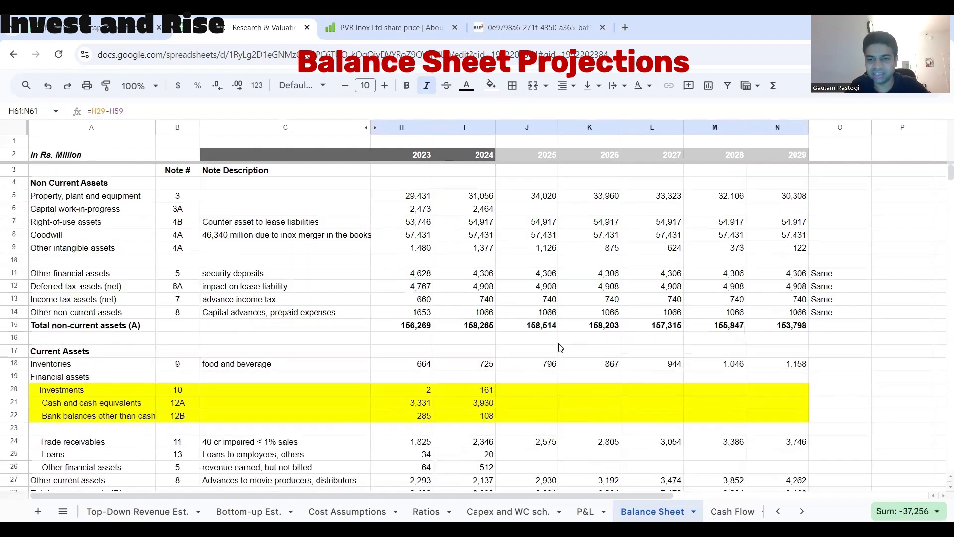
{"action": "scroll", "coordinate": [531, 413], "scroll_direction": "down", "scroll_amount": 5}
{"action": "scroll", "coordinate": [534, 416], "scroll_direction": "down", "scroll_amount": 2}
{"action": "left_click_drag", "start_coordinate": [535, 379], "coordinate": [779, 377]}
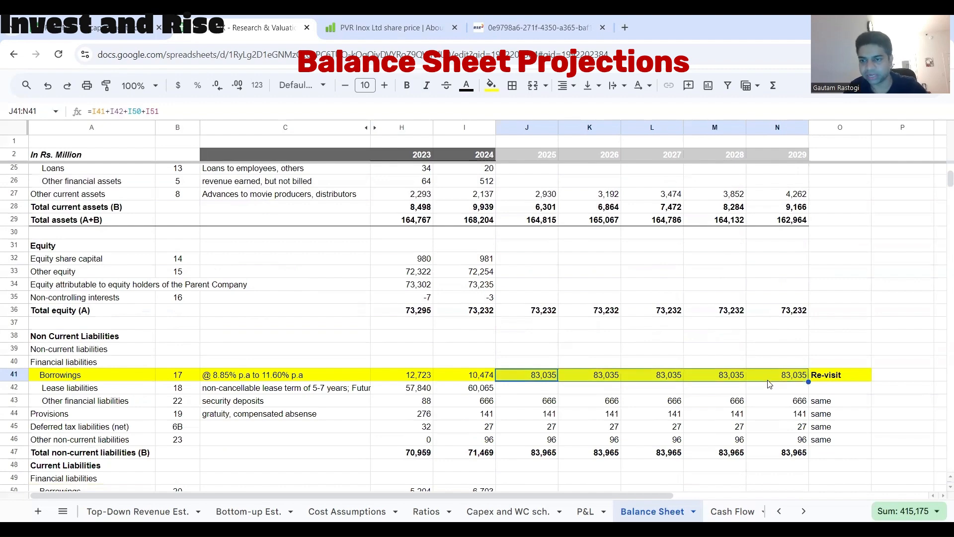
Step: On the P&L sheet, start a formula in I54 that divides the 2024 finance costs in I51 by a bracketed sum
{"action": "key", "text": "ctrl+Page_Up"}
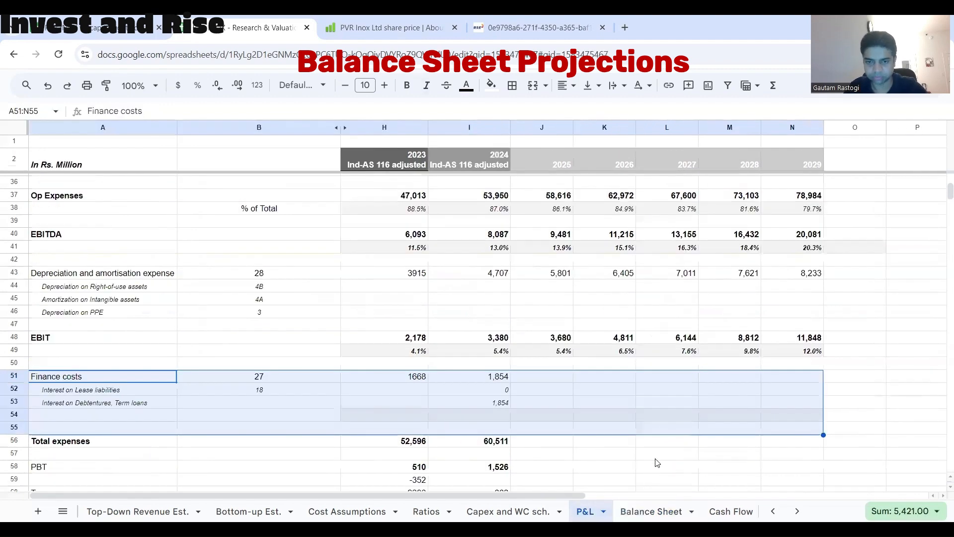
{"action": "scroll", "coordinate": [657, 462], "scroll_direction": "up", "scroll_amount": 3}
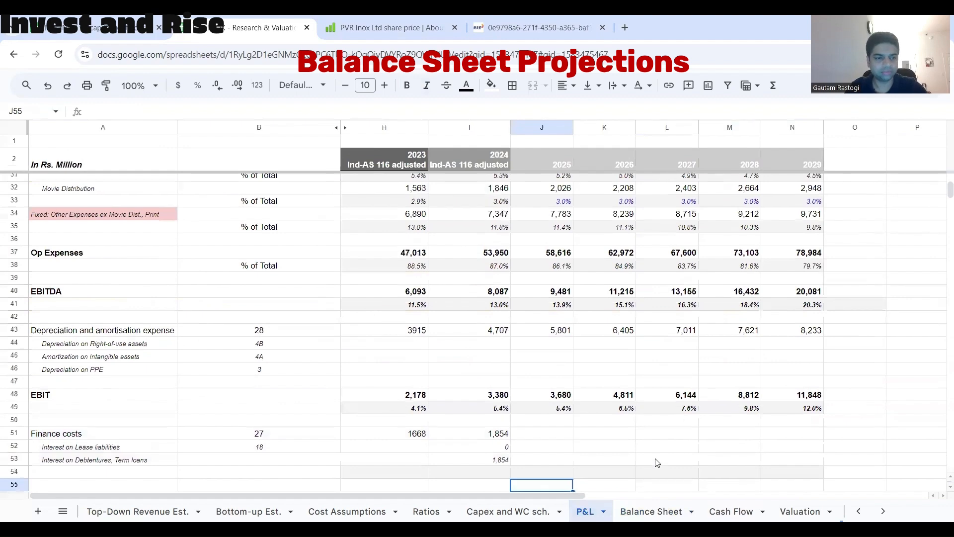
{"action": "scroll", "coordinate": [658, 463], "scroll_direction": "down", "scroll_amount": 3}
{"action": "scroll", "coordinate": [657, 462], "scroll_direction": "down", "scroll_amount": 2}
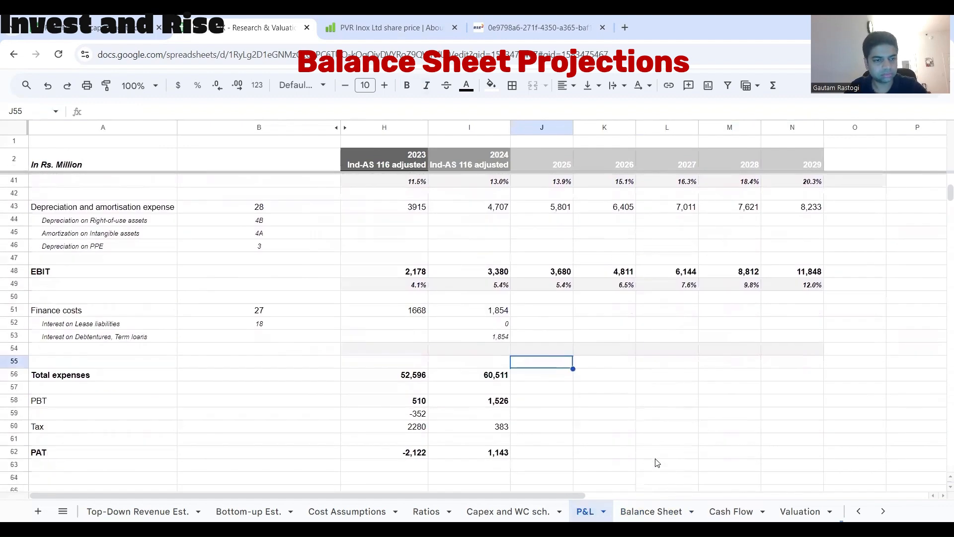
{"action": "left_click", "coordinate": [482, 313]}
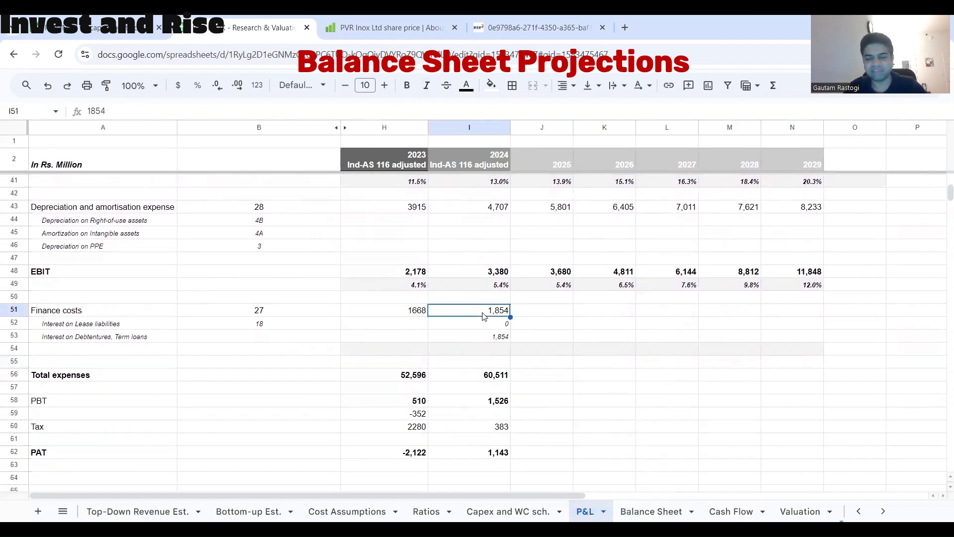
{"action": "left_click_drag", "start_coordinate": [397, 310], "coordinate": [491, 314]}
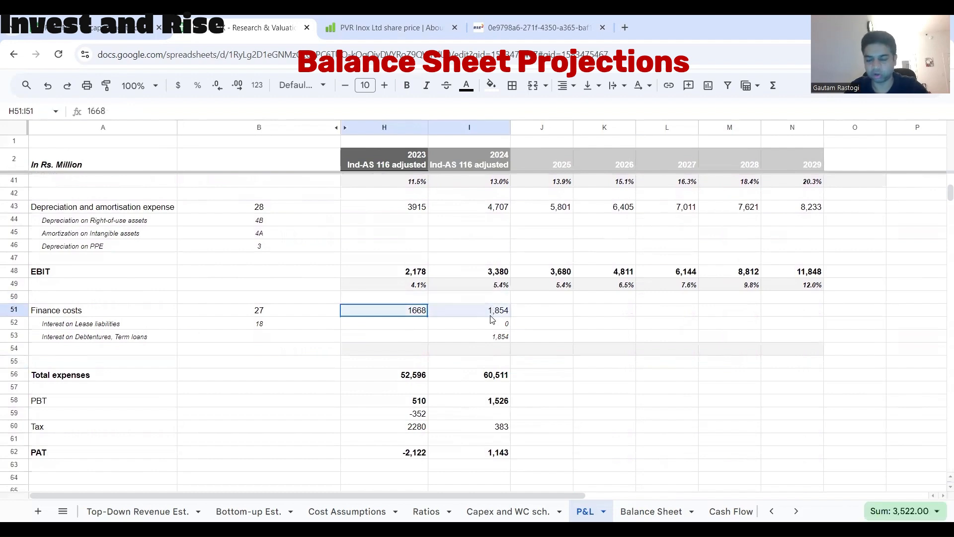
{"action": "left_click", "coordinate": [492, 357]}
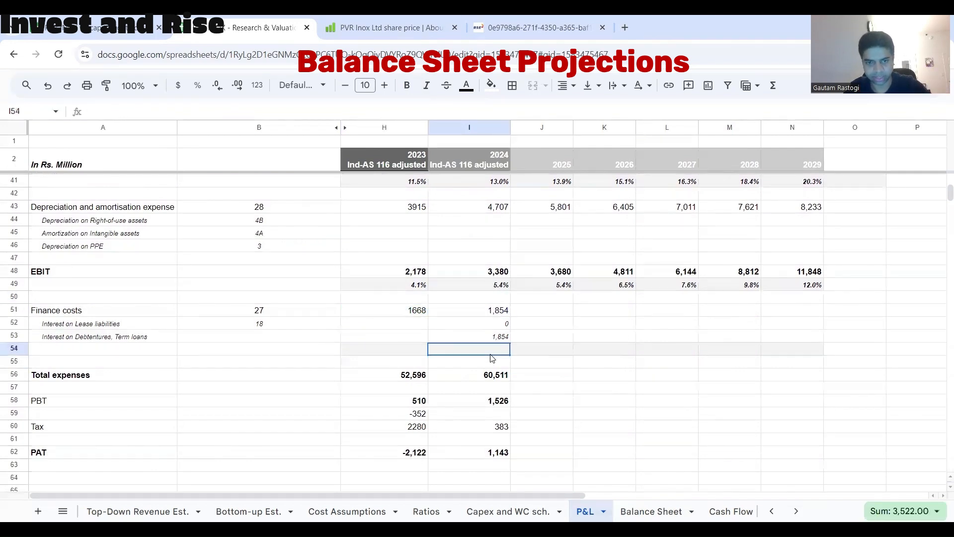
{"action": "type", "text": "="}
{"action": "left_click", "coordinate": [491, 311]}
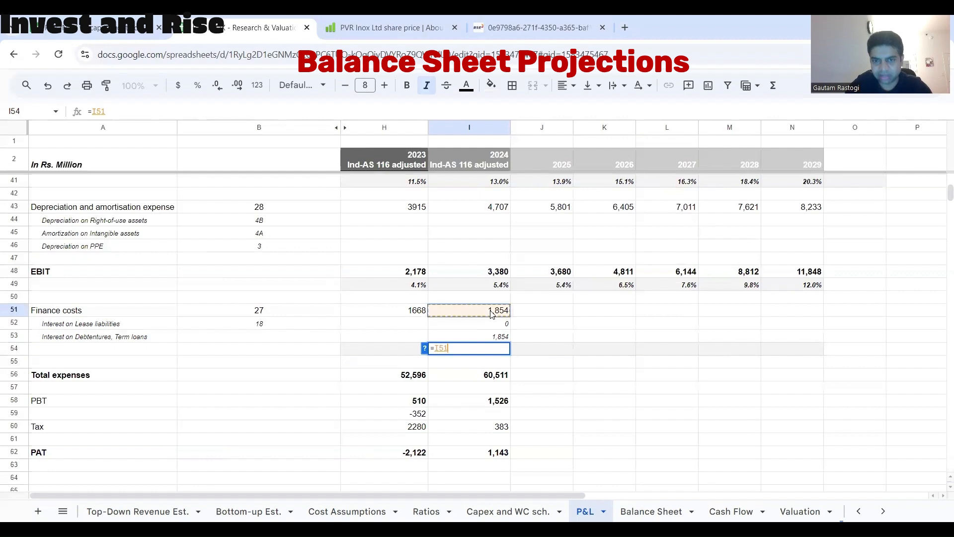
{"action": "type", "text": "/("}
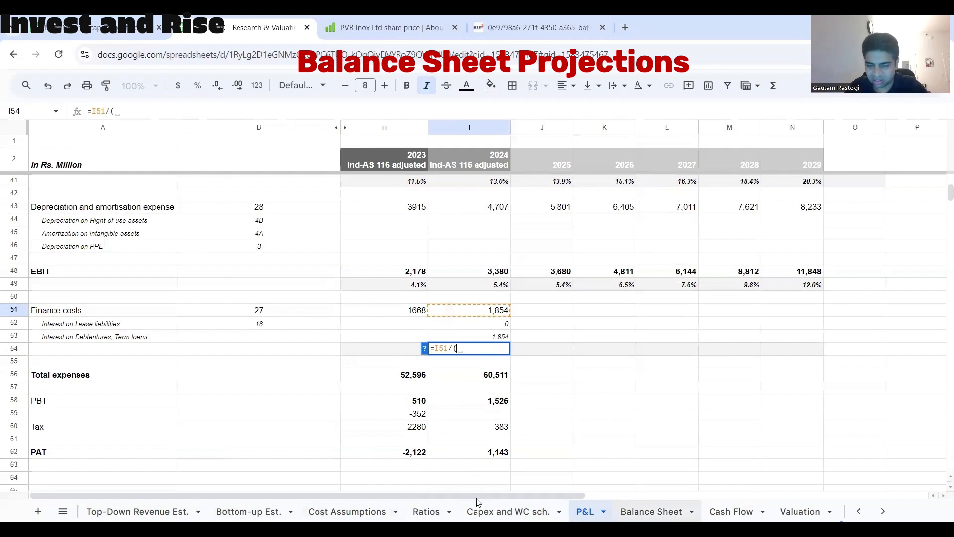
Step: Complete the I54 divisor as the sum of 2024 borrowings and lease liabilities, Balance Sheet cells I41, I42, I50 and I51
{"action": "key", "text": "ctrl+shift+Page_Down"}
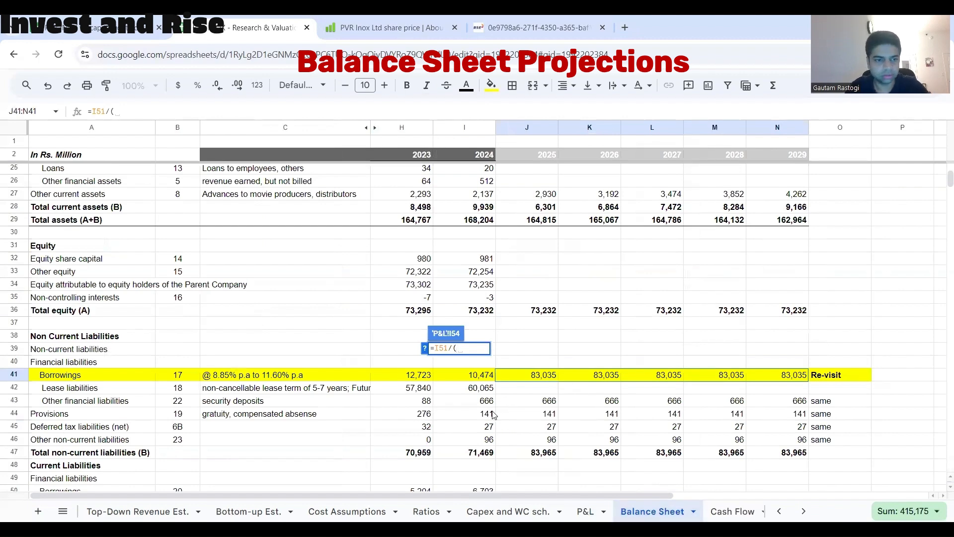
{"action": "scroll", "coordinate": [495, 413], "scroll_direction": "down", "scroll_amount": 3}
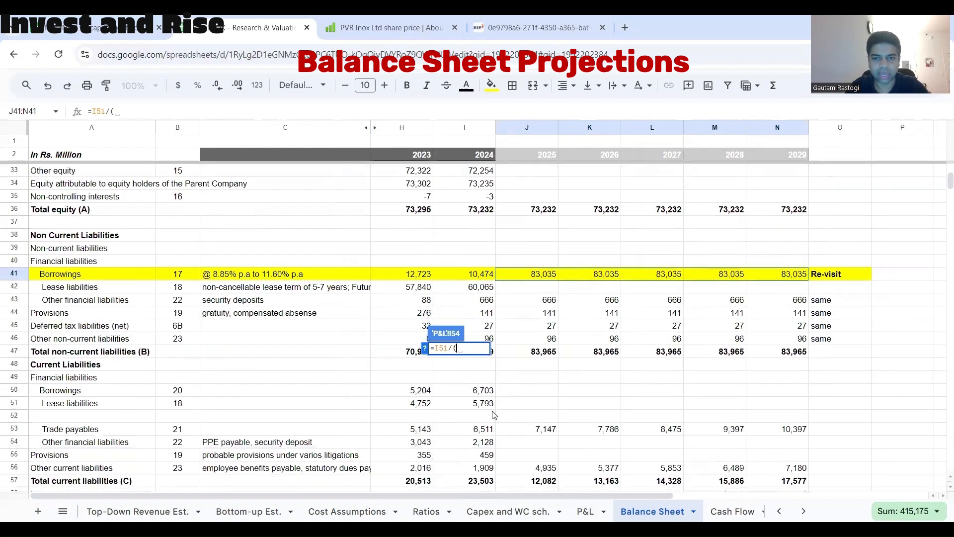
{"action": "left_click", "coordinate": [471, 276]}
{"action": "type", "text": "+"}
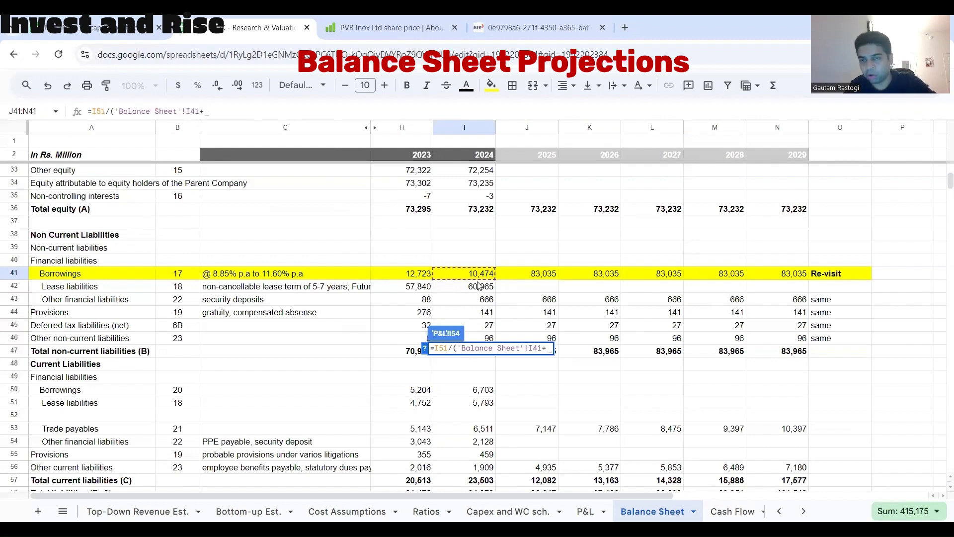
{"action": "left_click", "coordinate": [477, 287]}
{"action": "type", "text": "+"}
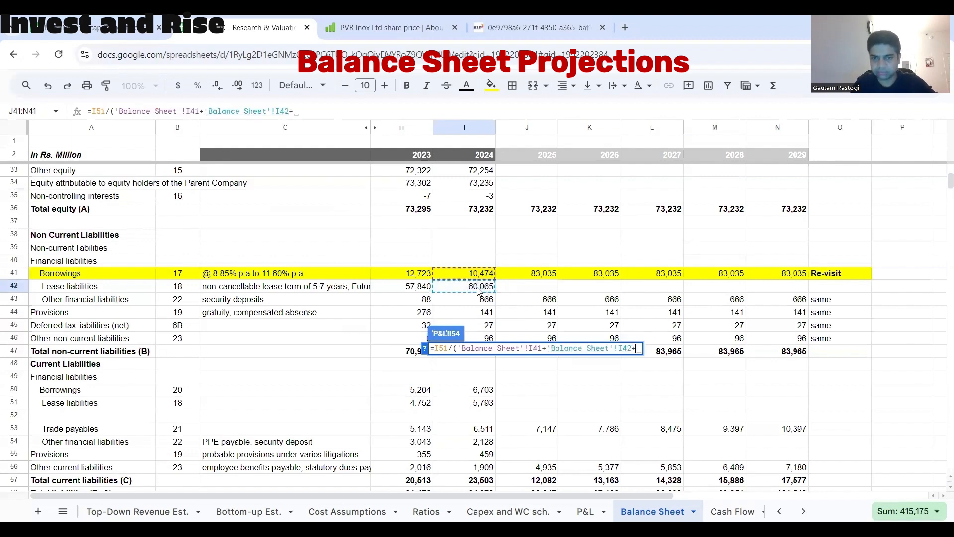
{"action": "scroll", "coordinate": [478, 292], "scroll_direction": "down", "scroll_amount": 3}
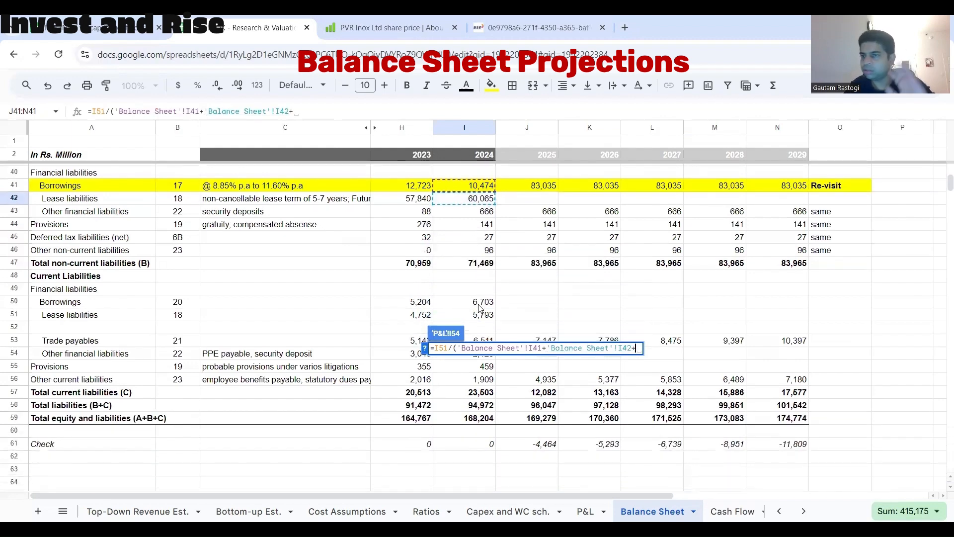
{"action": "left_click", "coordinate": [480, 307]}
{"action": "type", "text": "+"}
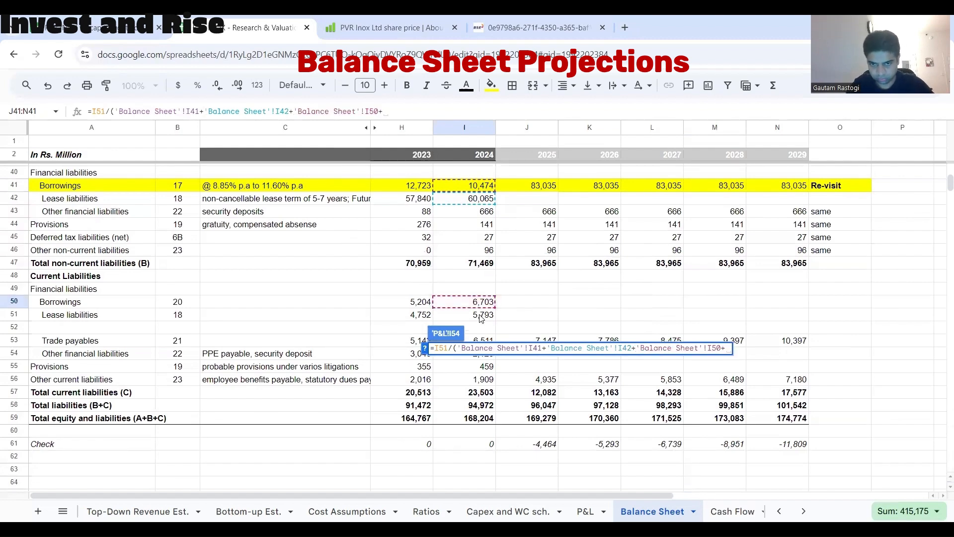
{"action": "left_click", "coordinate": [480, 318]}
{"action": "key", "text": "Return"}
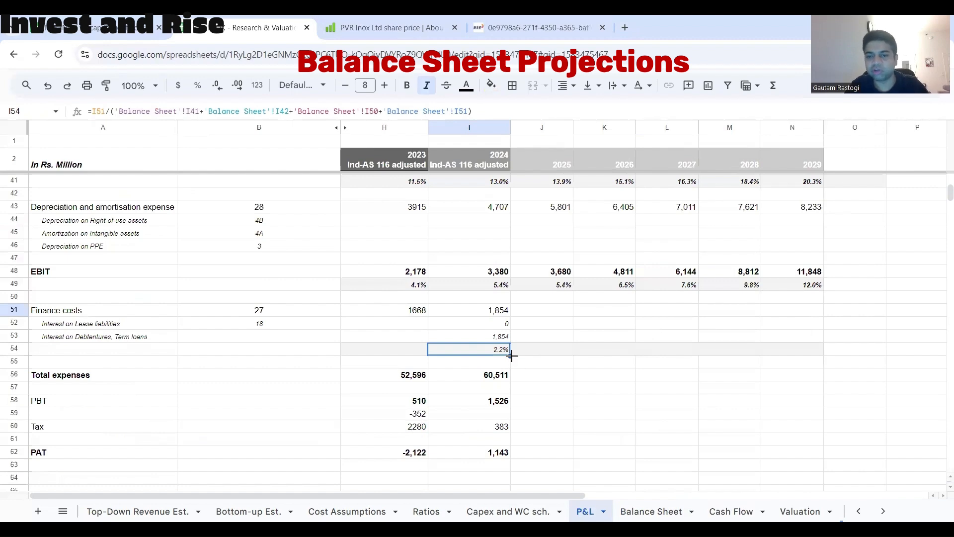
Step: Copy the finance cost ratio formula from I54 to H54 for 2023 and review the formula in I54
{"action": "left_click_drag", "start_coordinate": [510, 356], "coordinate": [417, 353]}
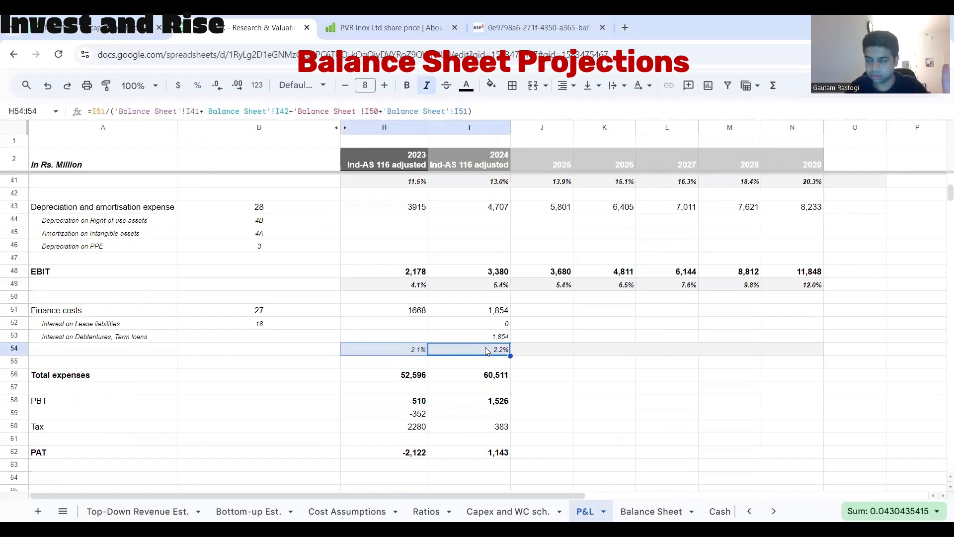
{"action": "left_click", "coordinate": [503, 311]}
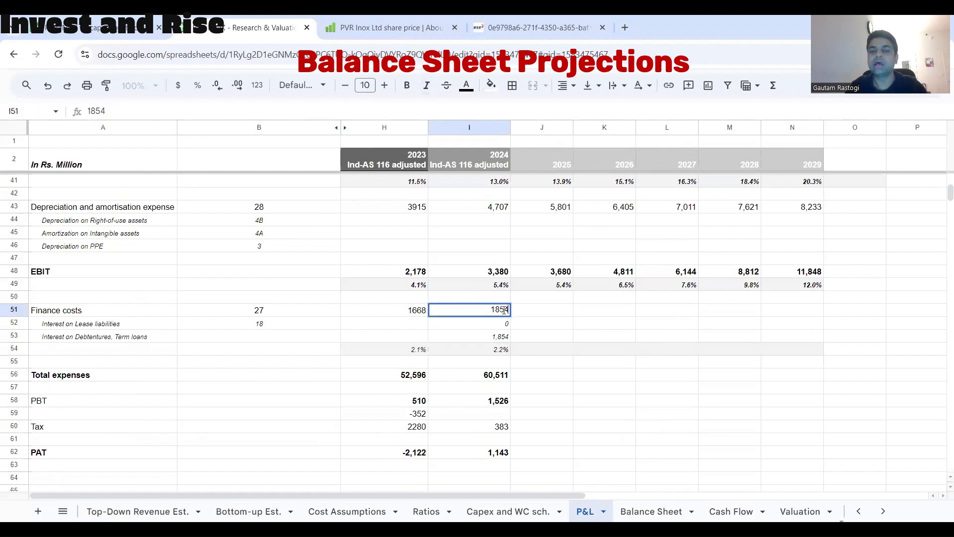
{"action": "left_click", "coordinate": [504, 353]}
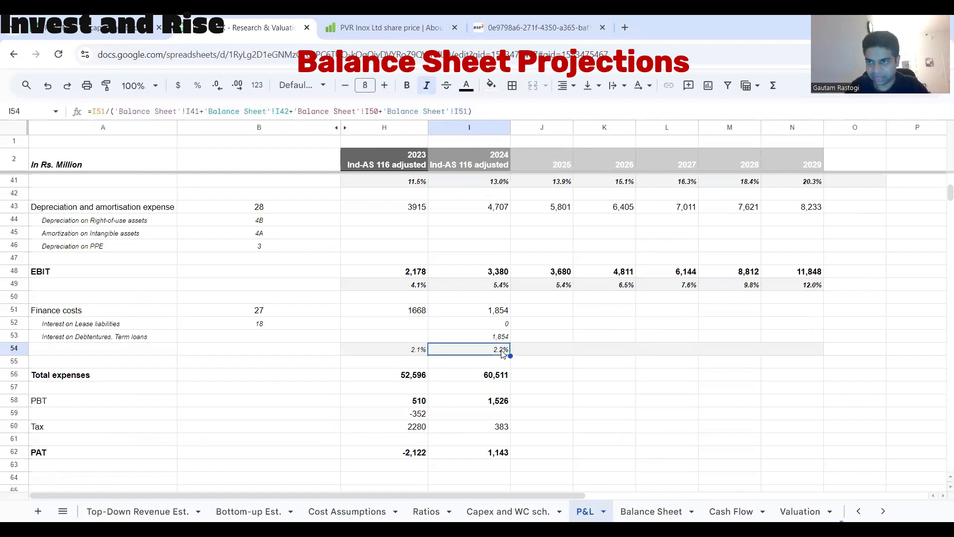
{"action": "double_click", "coordinate": [503, 354]}
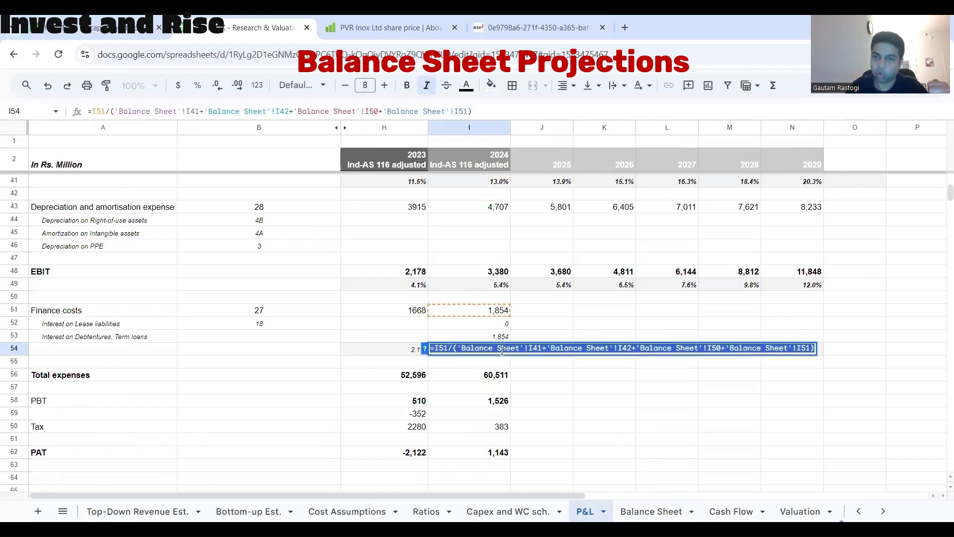
{"action": "key", "text": "Escape"}
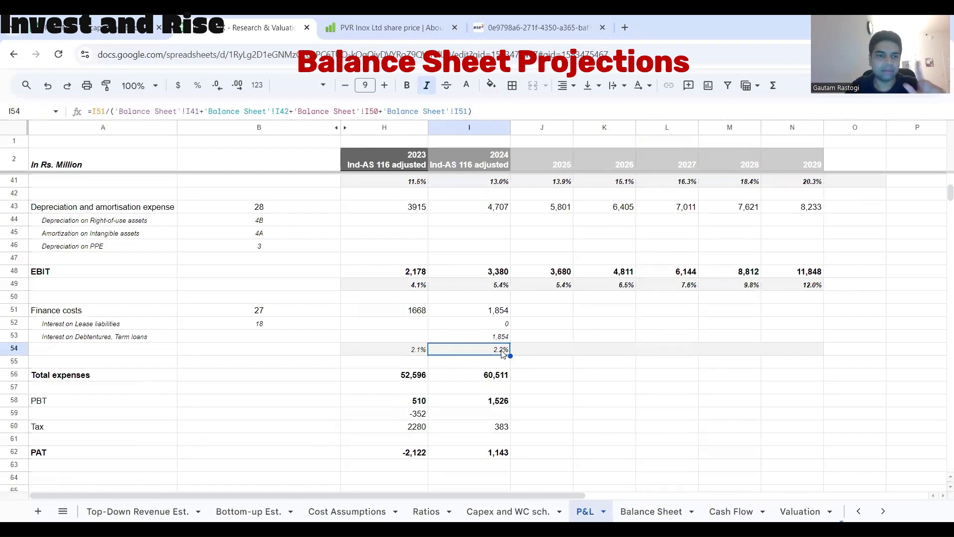
Step: On the Balance Sheet, review the borrowings and lease liabilities and make the 2024 non-current borrowings value in I41 bold
{"action": "left_click", "coordinate": [651, 511]}
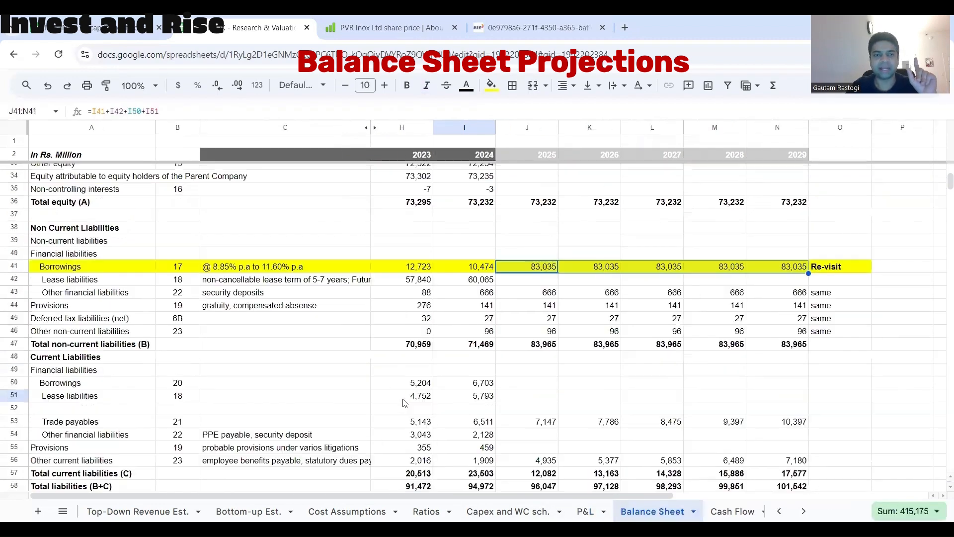
{"action": "scroll", "coordinate": [404, 403], "scroll_direction": "up", "scroll_amount": 1}
{"action": "left_click", "coordinate": [225, 293]}
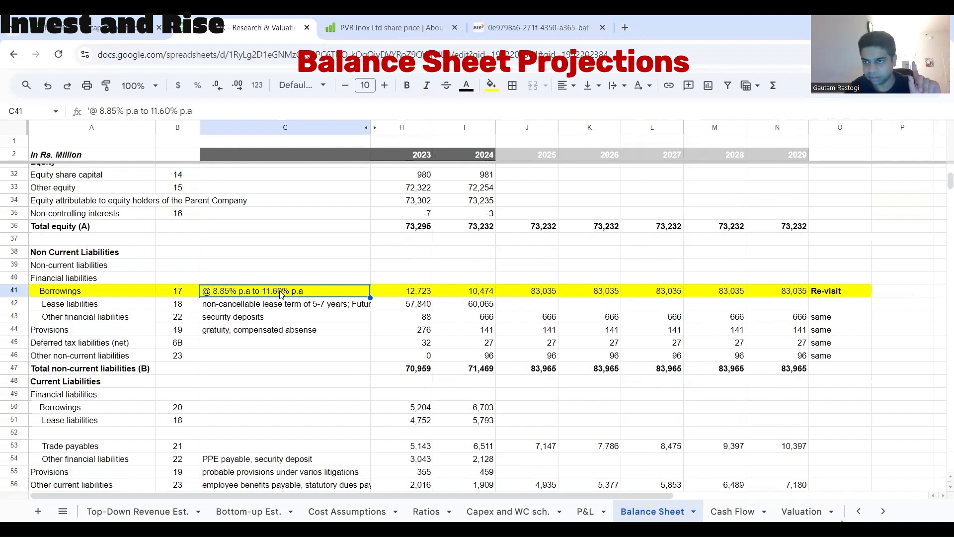
{"action": "left_click", "coordinate": [458, 304]}
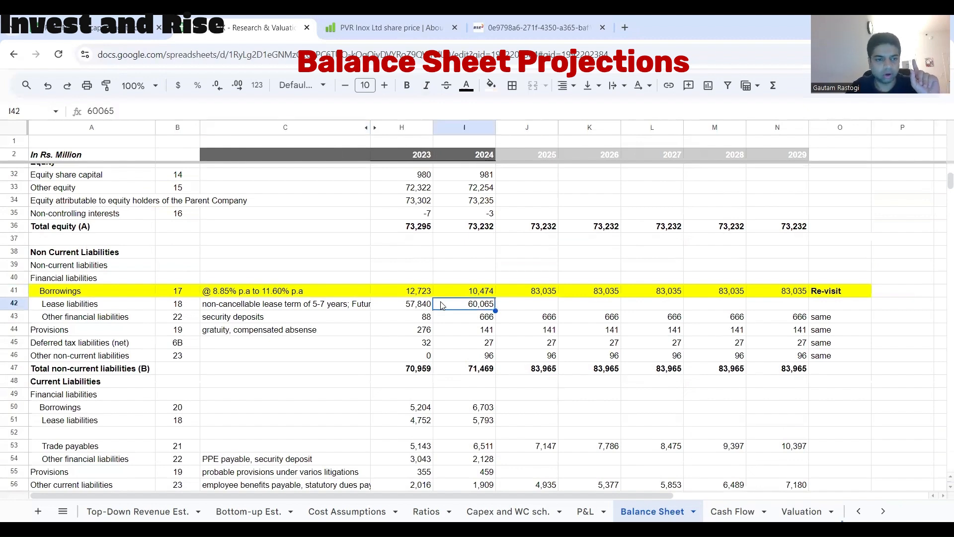
{"action": "left_click", "coordinate": [486, 294]}
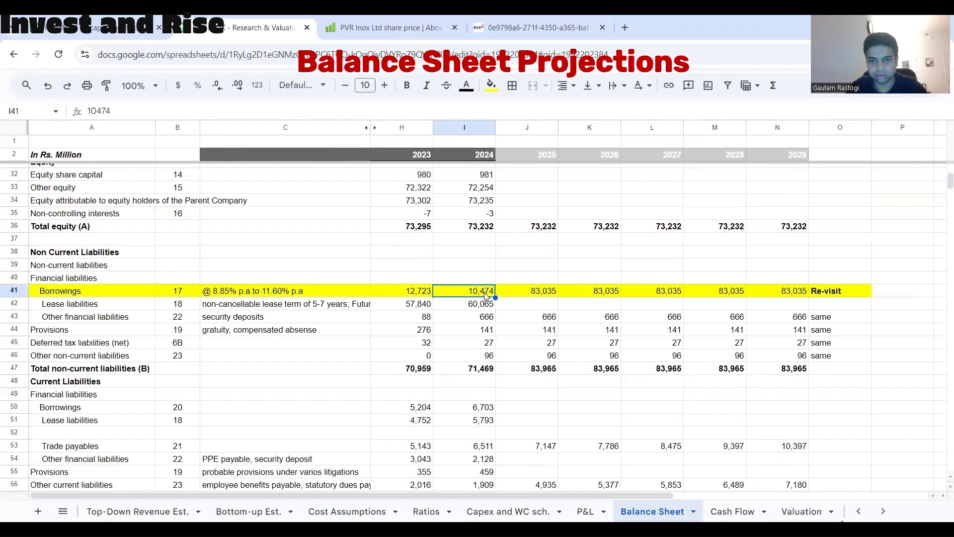
{"action": "key", "text": "ctrl+b"}
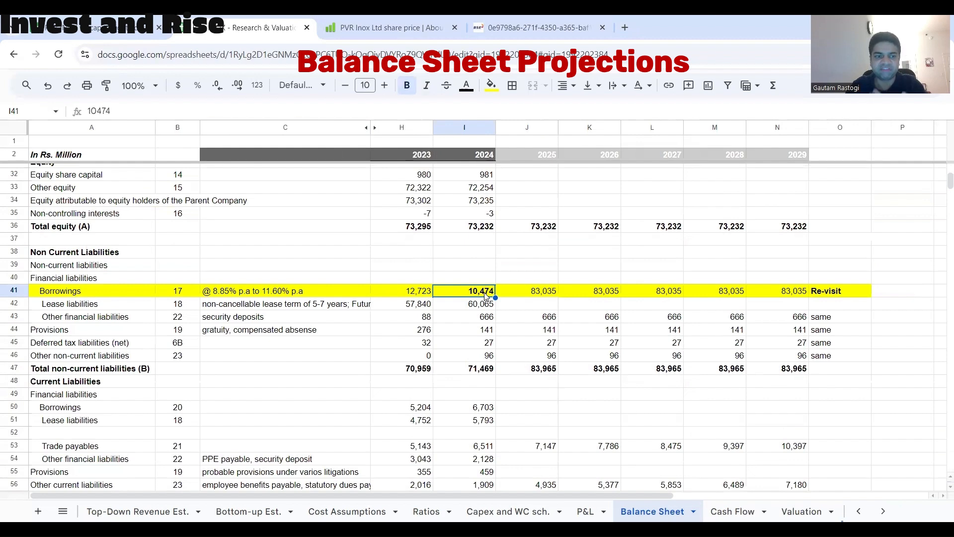
{"action": "left_click", "coordinate": [485, 307]}
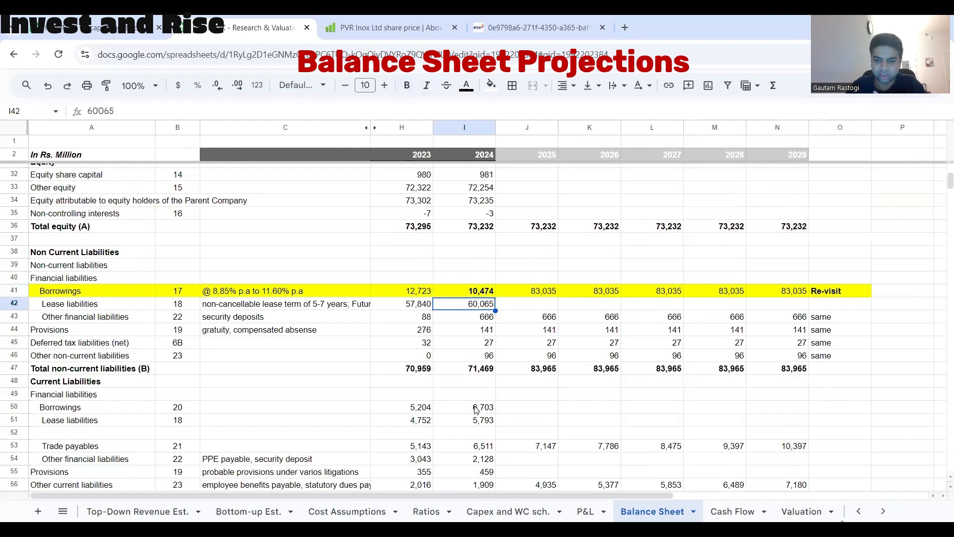
{"action": "left_click_drag", "start_coordinate": [476, 408], "coordinate": [476, 421]}
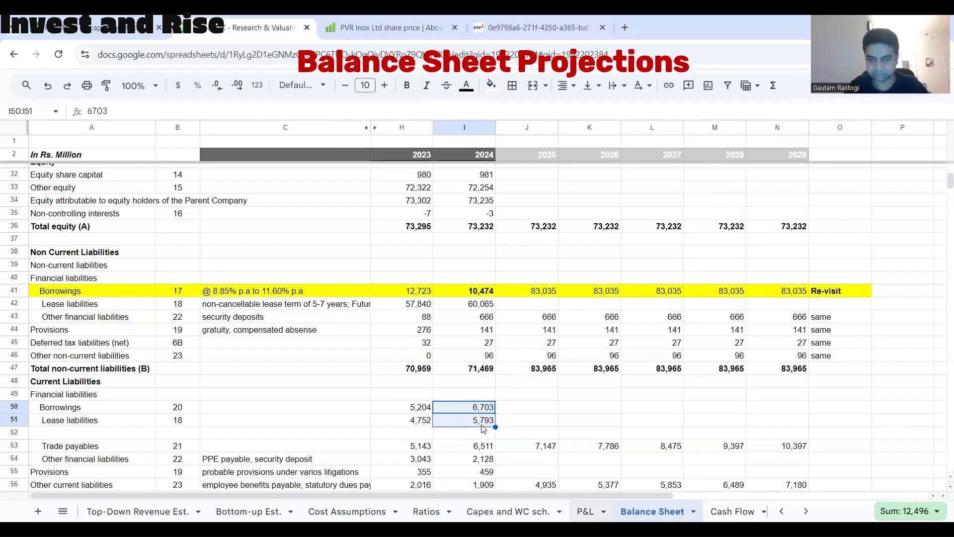
Step: On the P&L sheet, set the 2025 finance cost ratio in J54 equal to the 2024 ratio in I54
{"action": "left_click", "coordinate": [586, 511]}
{"action": "left_click", "coordinate": [530, 354]}
{"action": "type", "text": "="}
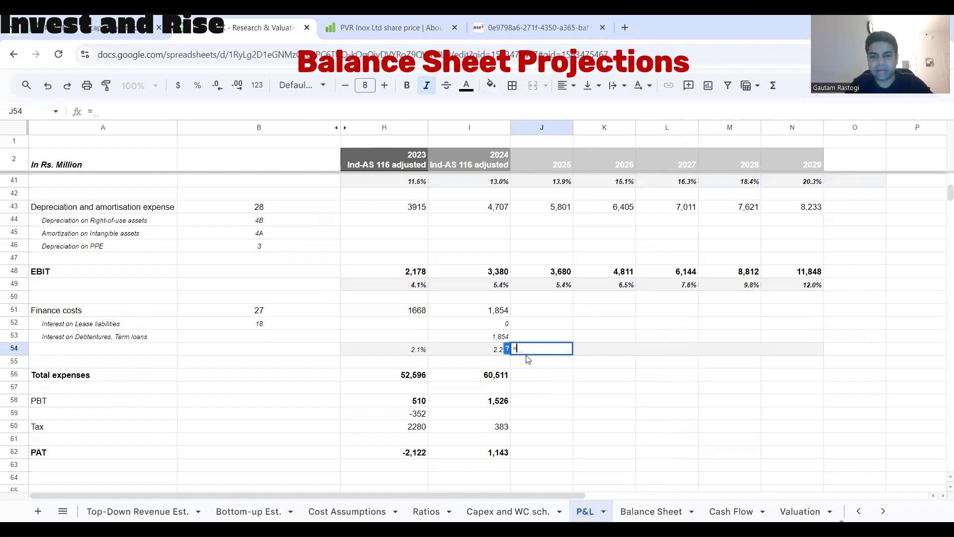
{"action": "left_click", "coordinate": [493, 349]}
{"action": "key", "text": "Return"}
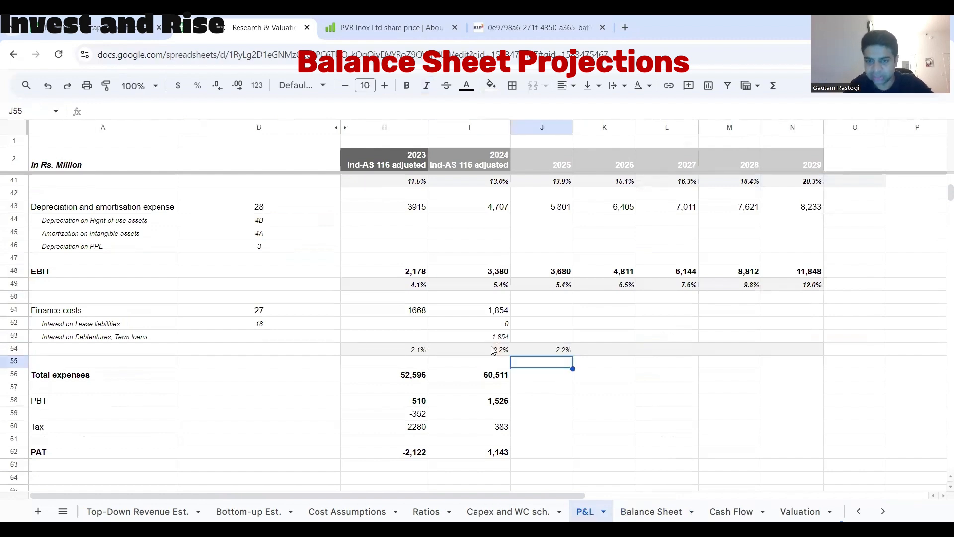
Step: Extend the 2025 finance cost ratio from J54 through 2029 in N54 and colour the projected ratios dark blue
{"action": "left_click", "coordinate": [528, 350]}
{"action": "left_click_drag", "start_coordinate": [572, 356], "coordinate": [797, 361]}
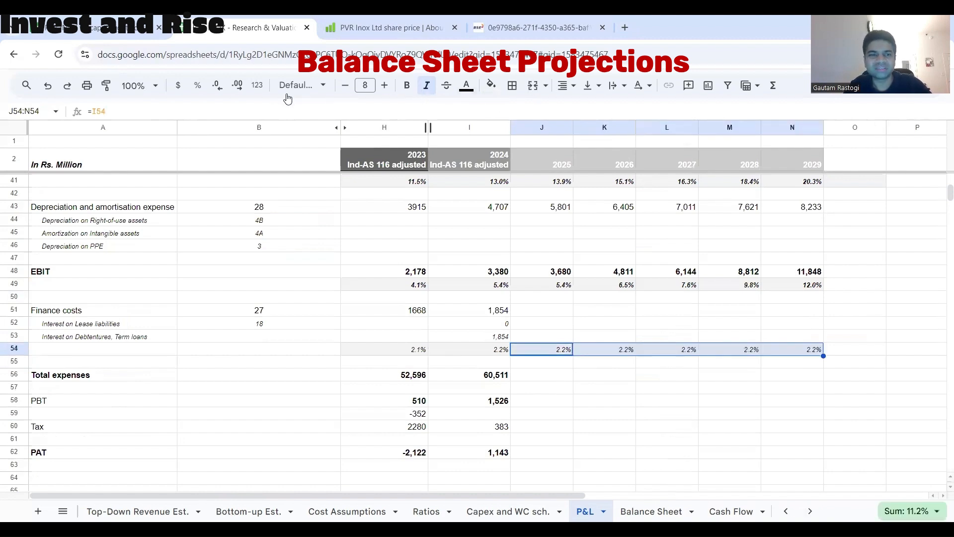
{"action": "left_click", "coordinate": [466, 84]}
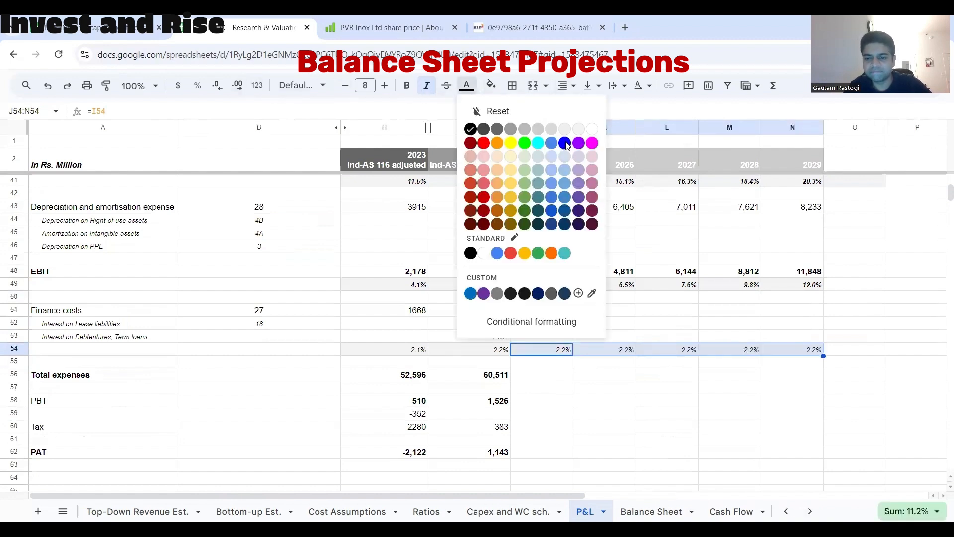
{"action": "left_click", "coordinate": [562, 292]}
Step: Calculate 2025 finance costs in J51 as the ratio in J54 multiplied by Balance Sheet borrowings in J41
{"action": "left_click", "coordinate": [555, 311]}
{"action": "type", "text": "="}
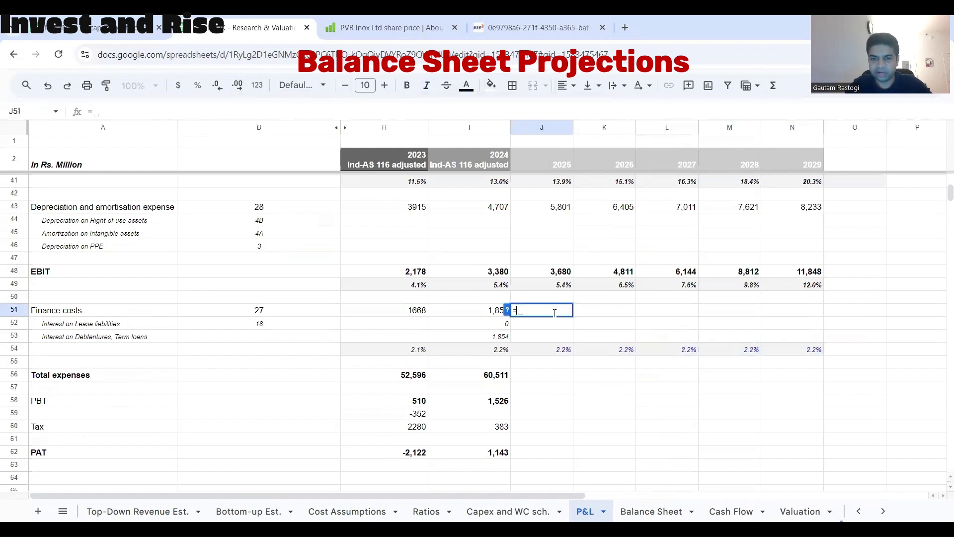
{"action": "left_click", "coordinate": [565, 349]}
{"action": "type", "text": "*"}
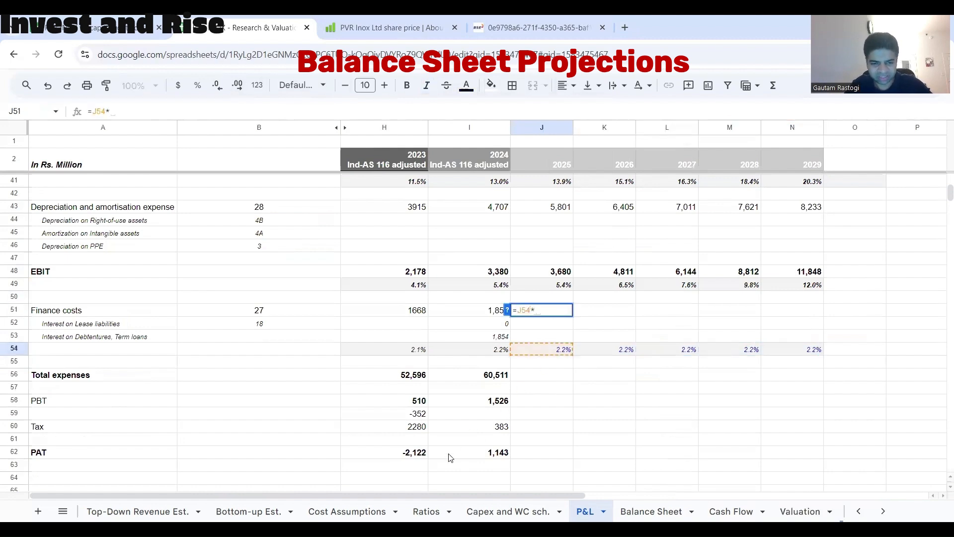
{"action": "left_click", "coordinate": [651, 511]}
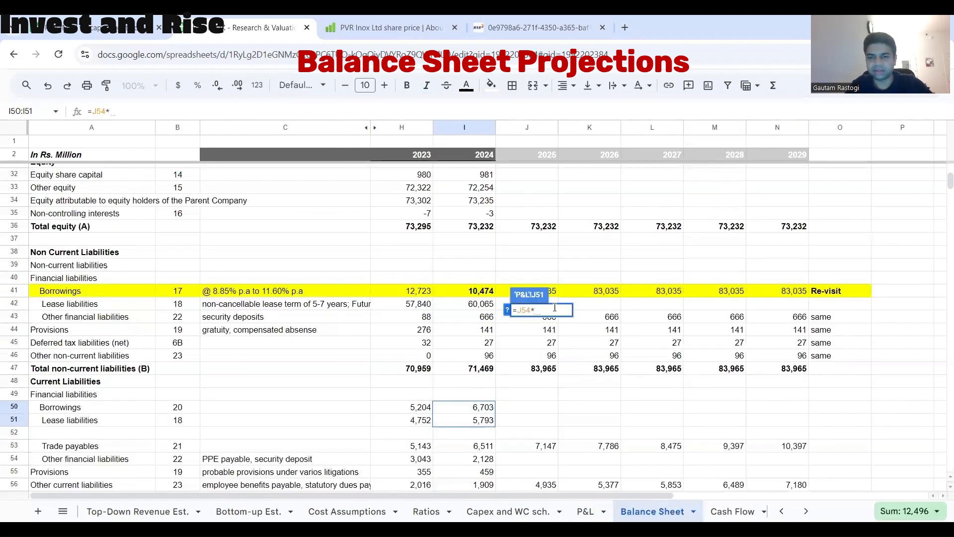
{"action": "left_click", "coordinate": [554, 291]}
{"action": "key", "text": "Return"}
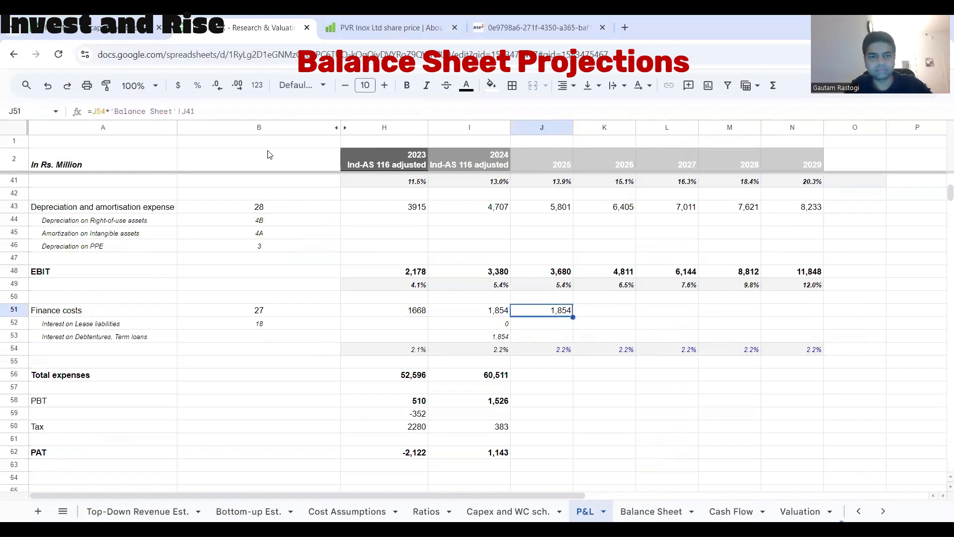
Step: Copy the finance costs formula from J51 across 2026 to 2029, up to N51
{"action": "left_click_drag", "start_coordinate": [573, 316], "coordinate": [816, 313]}
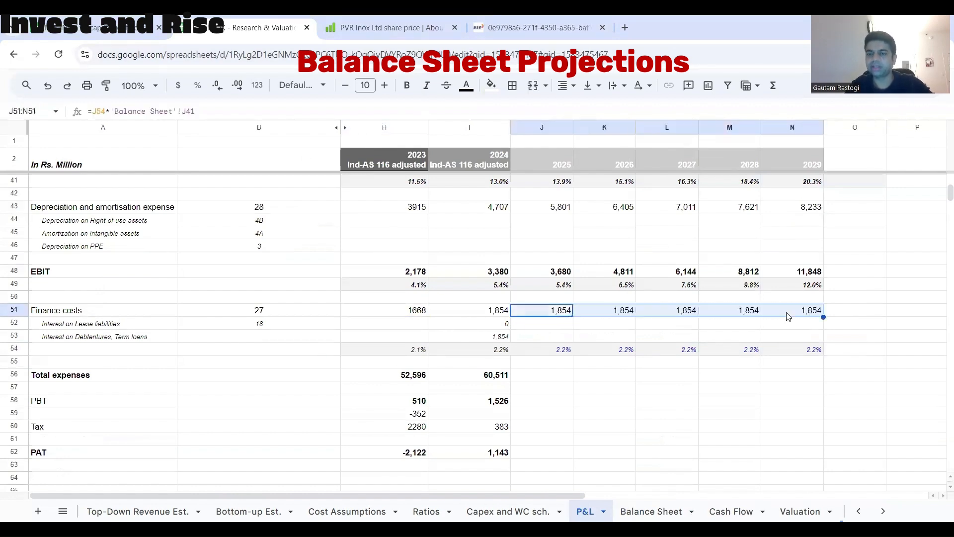
{"action": "left_click", "coordinate": [497, 380]}
{"action": "left_click_drag", "start_coordinate": [569, 320], "coordinate": [814, 319]}
{"action": "left_click", "coordinate": [617, 390]}
Step: Check the 2024 total expenses formula in I56 and copy it across 2025 to 2029, up to N56
{"action": "left_click", "coordinate": [475, 382]}
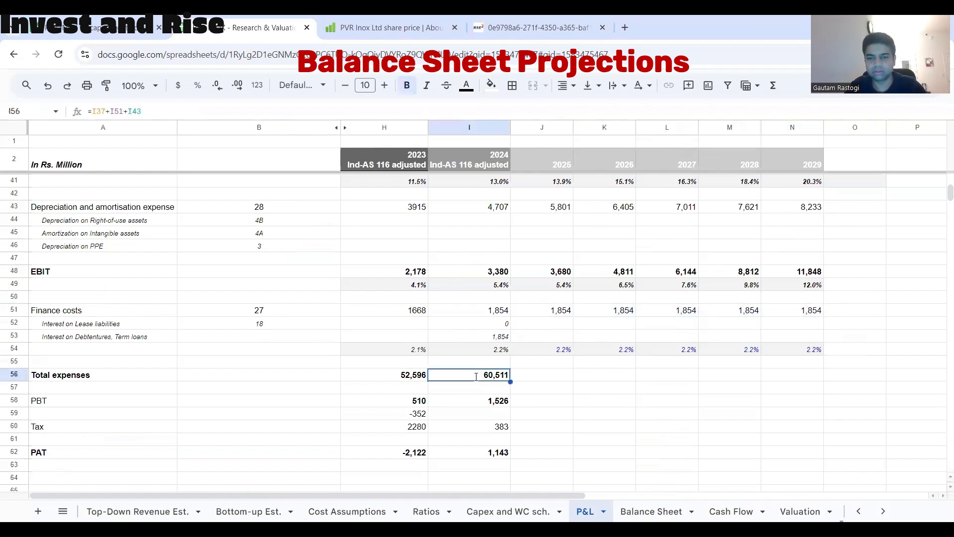
{"action": "double_click", "coordinate": [476, 381]}
{"action": "key", "text": "Escape"}
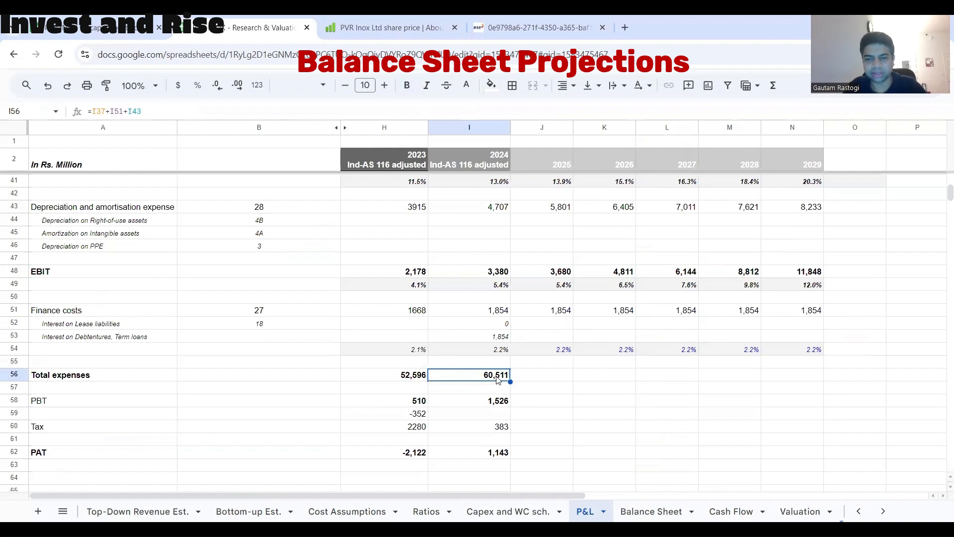
{"action": "double_click", "coordinate": [496, 377]}
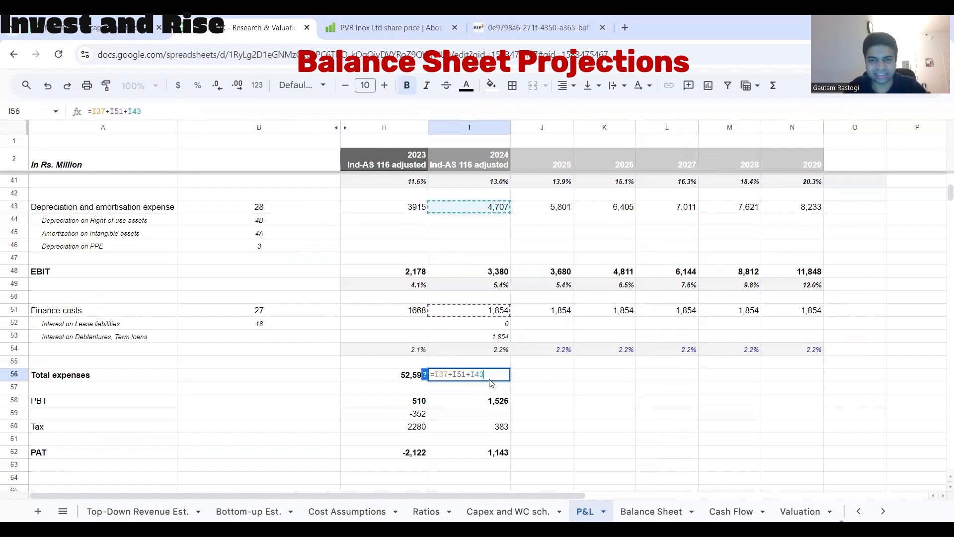
{"action": "key", "text": "Escape"}
{"action": "left_click_drag", "start_coordinate": [512, 379], "coordinate": [796, 383]}
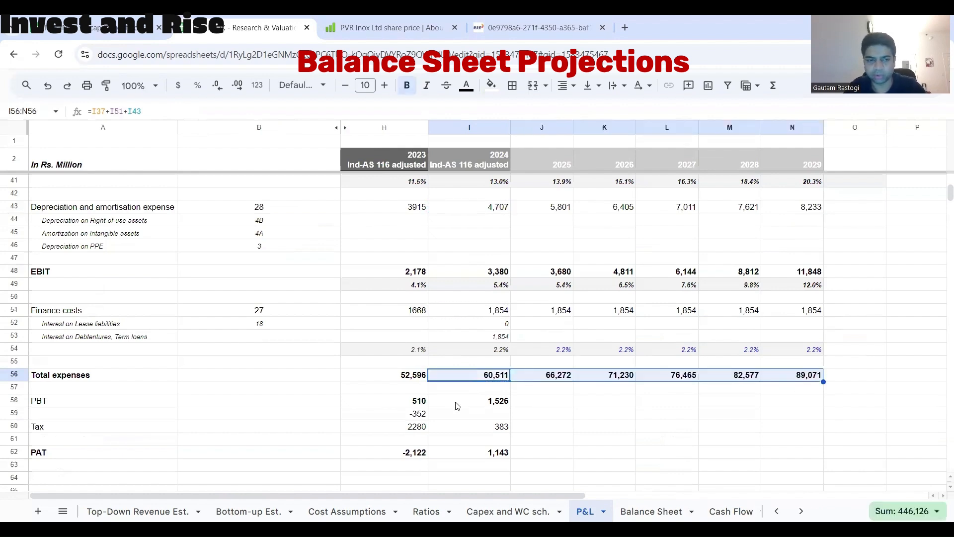
Step: Check the 2024 PBT formula and calculate 2025 PBT in J58 as total revenue J15 minus total expenses J56
{"action": "left_click", "coordinate": [482, 401]}
{"action": "left_click", "coordinate": [536, 402]}
{"action": "double_click", "coordinate": [501, 406]}
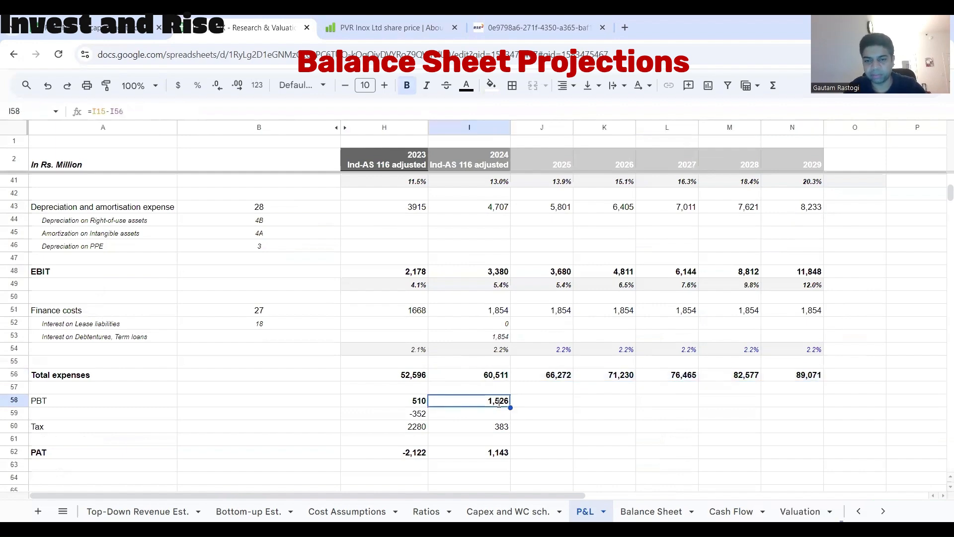
{"action": "left_click", "coordinate": [542, 407]}
{"action": "type", "text": "="}
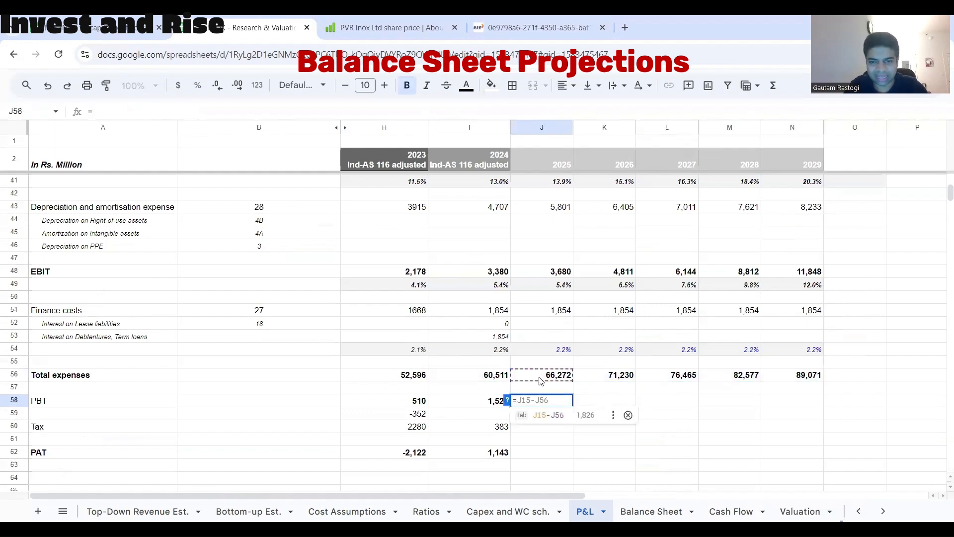
{"action": "scroll", "coordinate": [546, 388], "scroll_direction": "up", "scroll_amount": 8}
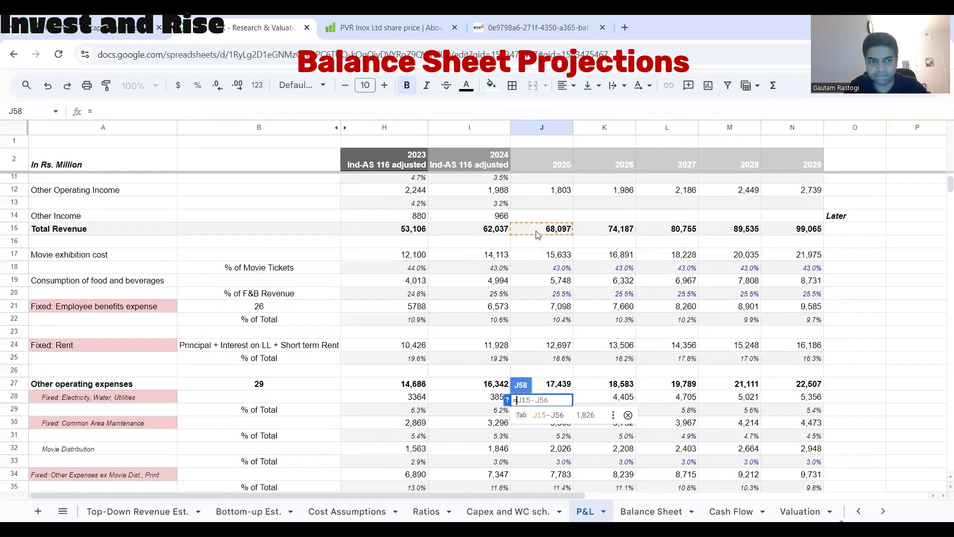
{"action": "left_click", "coordinate": [536, 234]}
{"action": "type", "text": "-"}
{"action": "scroll", "coordinate": [543, 276], "scroll_direction": "down", "scroll_amount": 9}
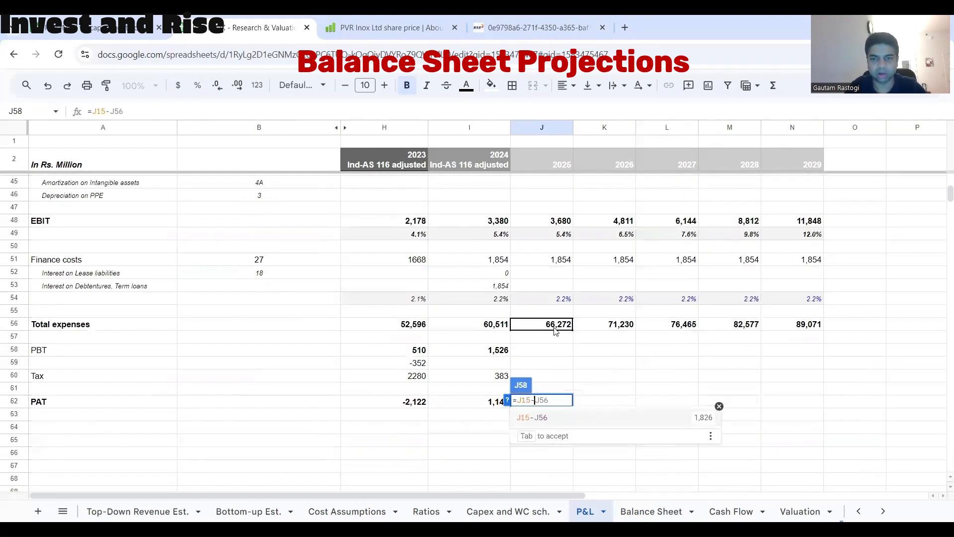
{"action": "left_click", "coordinate": [556, 328]}
{"action": "key", "text": "Return"}
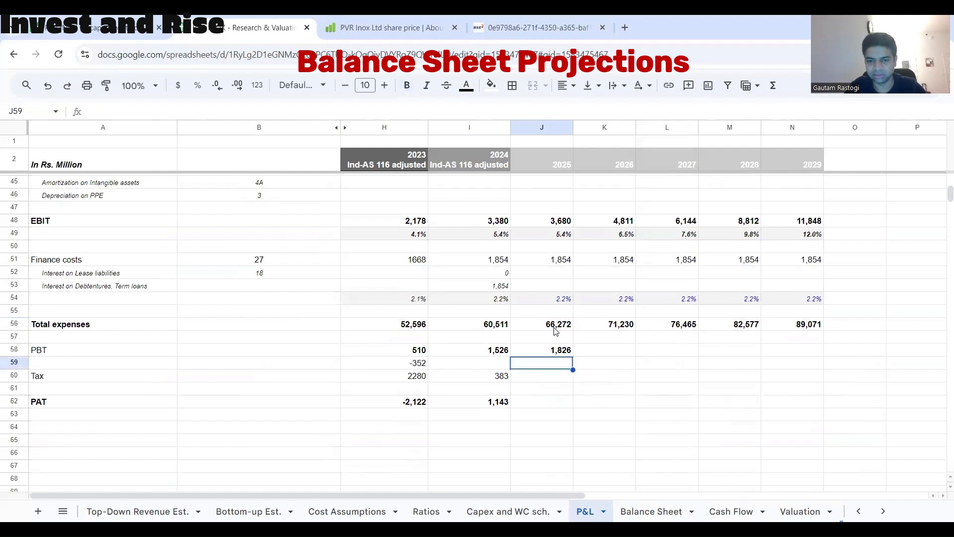
Step: Copy the PBT formula from J58 across 2026 to 2029, up to N58
{"action": "left_click", "coordinate": [565, 354]}
{"action": "left_click_drag", "start_coordinate": [571, 355], "coordinate": [811, 368]}
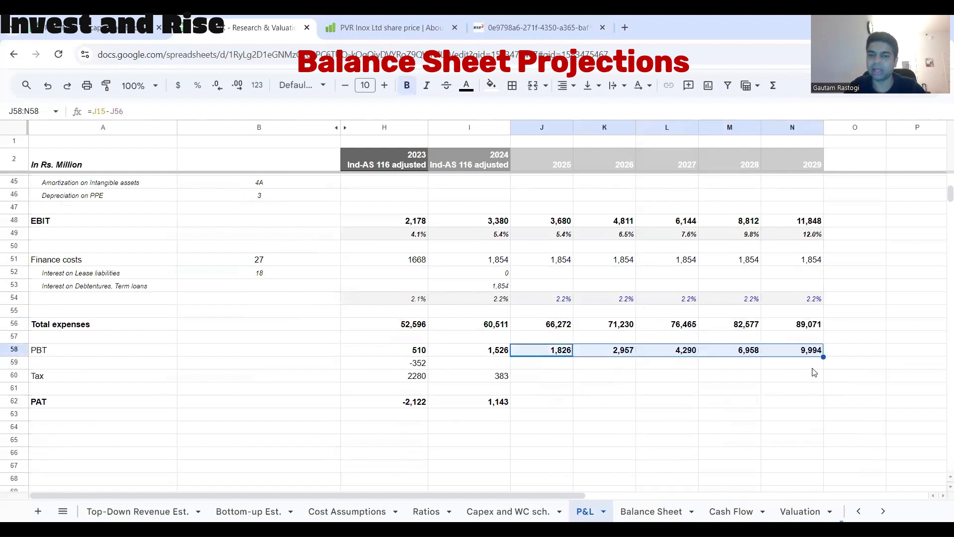
{"action": "left_click", "coordinate": [535, 402]}
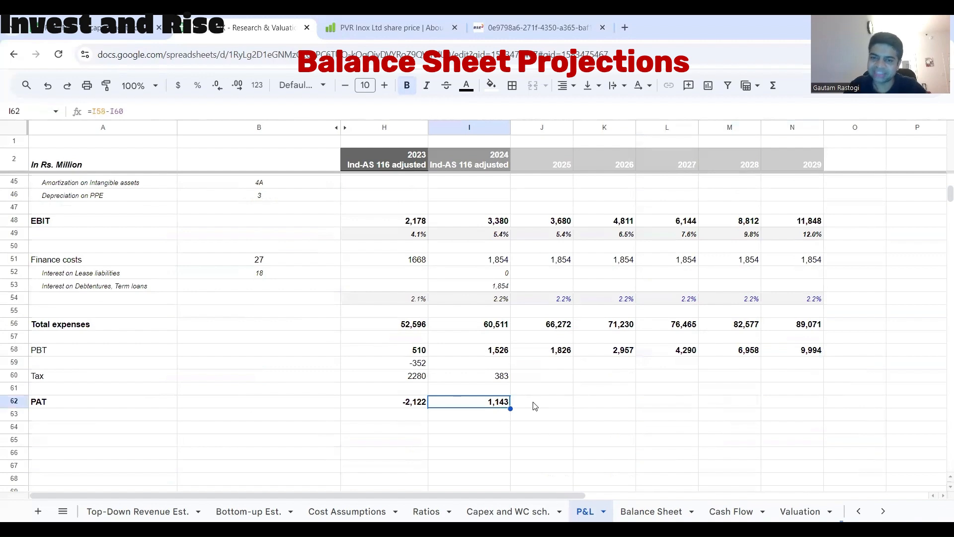
Step: Calculate the 2024 effective tax rate in I61 as tax I60 divided by PBT I58
{"action": "left_click", "coordinate": [15, 388]}
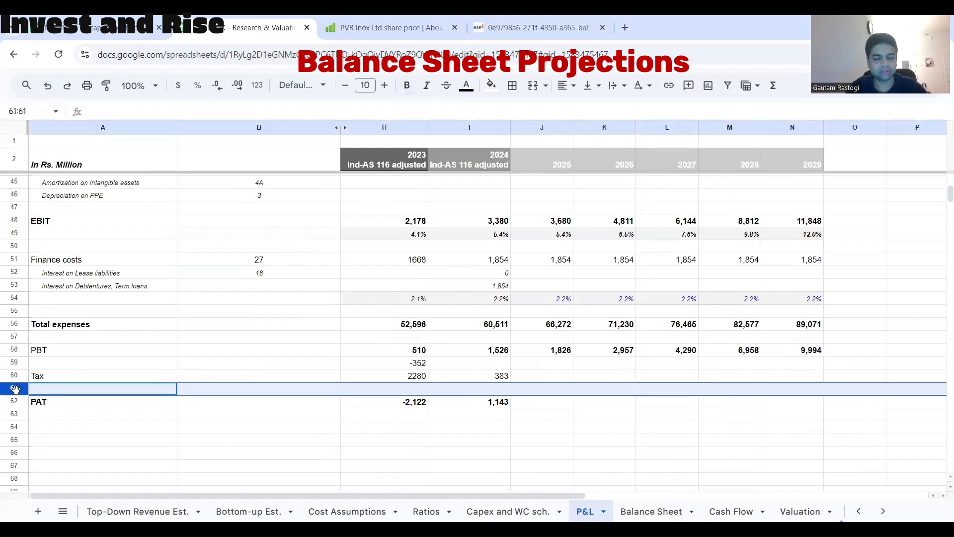
{"action": "left_click", "coordinate": [480, 390]}
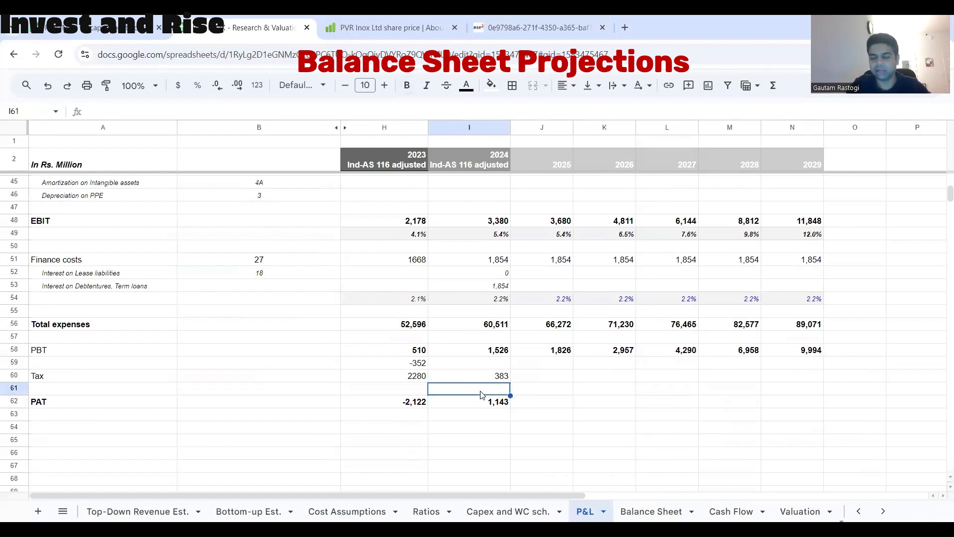
{"action": "type", "text": "="}
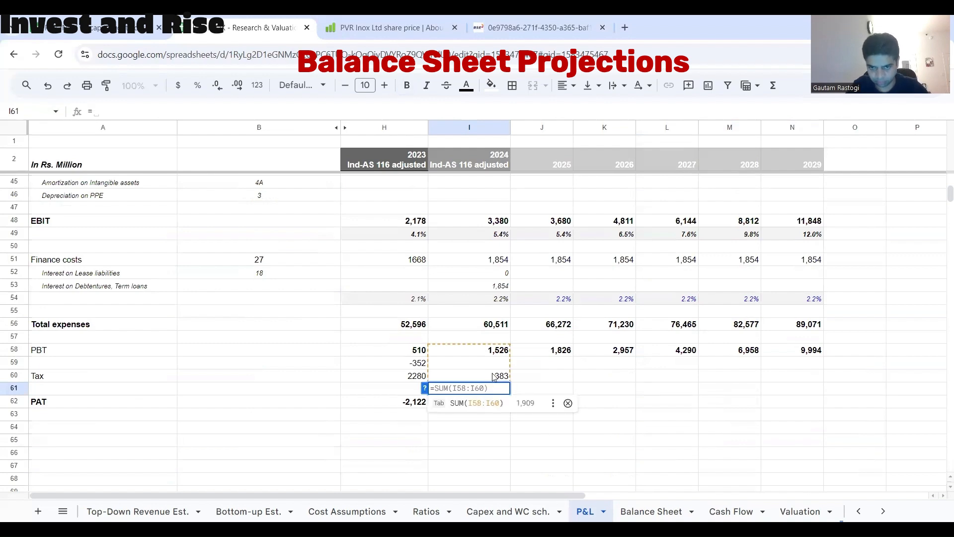
{"action": "left_click", "coordinate": [493, 376]}
{"action": "type", "text": "/"}
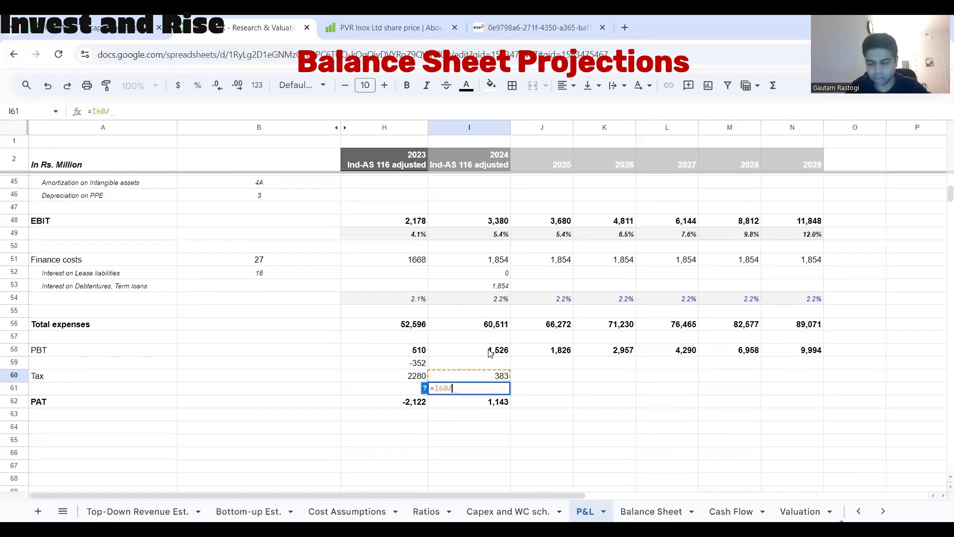
{"action": "left_click", "coordinate": [491, 352]}
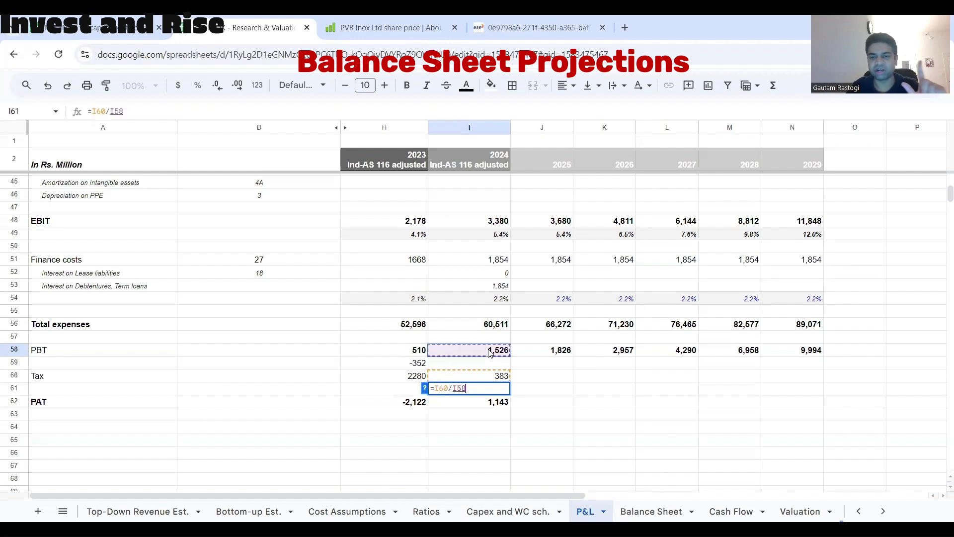
{"action": "key", "text": "Return"}
{"action": "key", "text": "Up"}
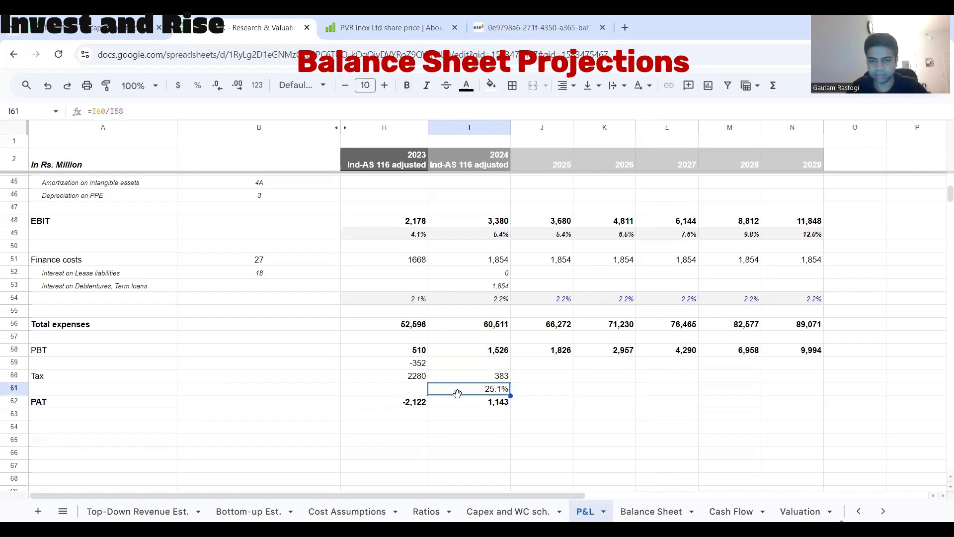
Step: Set the 2025 tax rate in J61 equal to the 2024 rate in I61 and extend it through 2029
{"action": "left_click", "coordinate": [525, 398]}
{"action": "type", "text": "="}
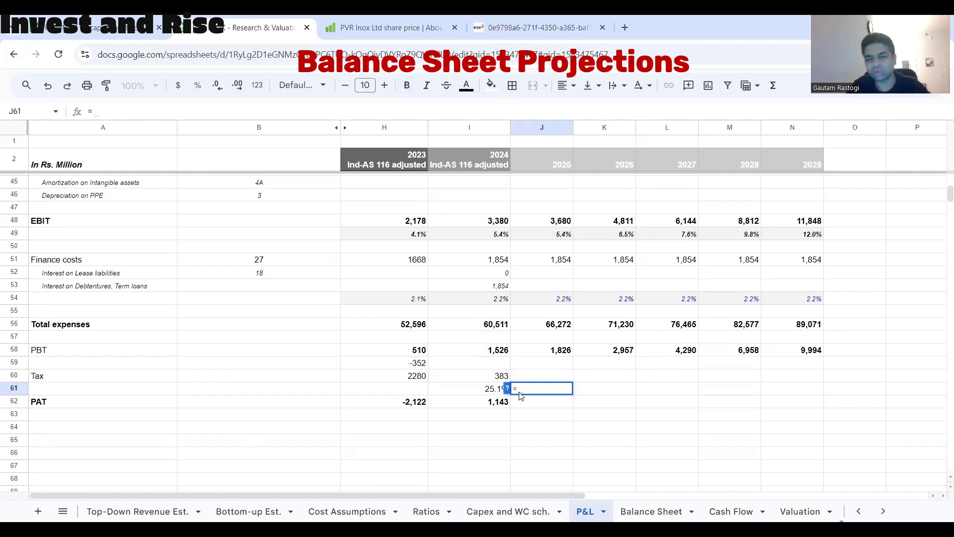
{"action": "left_click", "coordinate": [488, 390]}
{"action": "key", "text": "Return"}
{"action": "key", "text": "Up"}
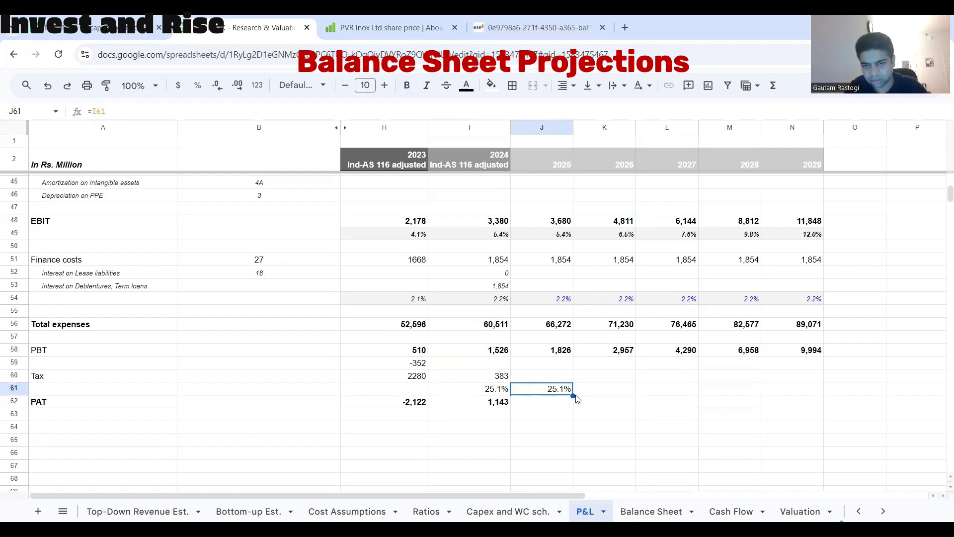
{"action": "left_click_drag", "start_coordinate": [573, 394], "coordinate": [811, 417]}
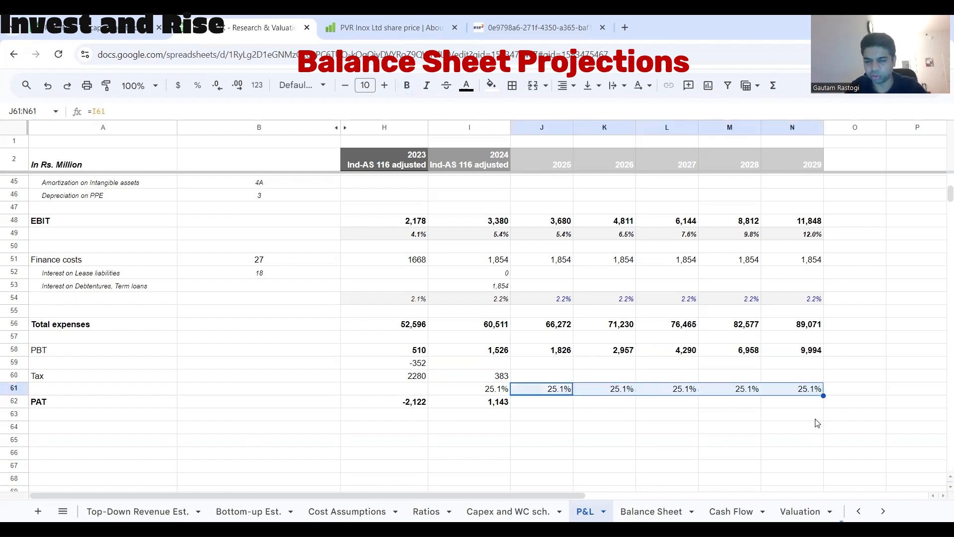
Step: Calculate 2025 tax in J60 as the tax rate J61 multiplied by PBT J58, and copy the formula through 2029
{"action": "left_click", "coordinate": [556, 378]}
{"action": "type", "text": "="}
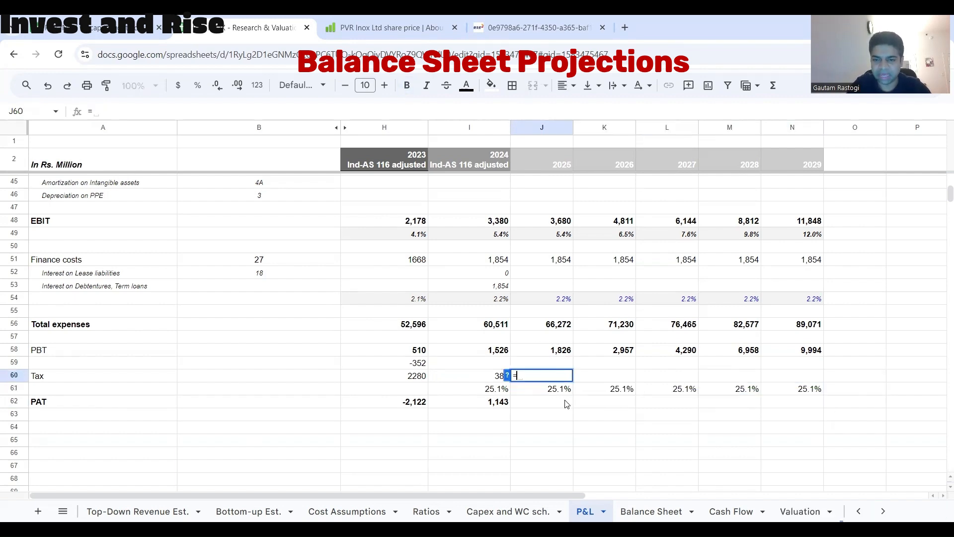
{"action": "left_click", "coordinate": [561, 389]}
{"action": "type", "text": "*"}
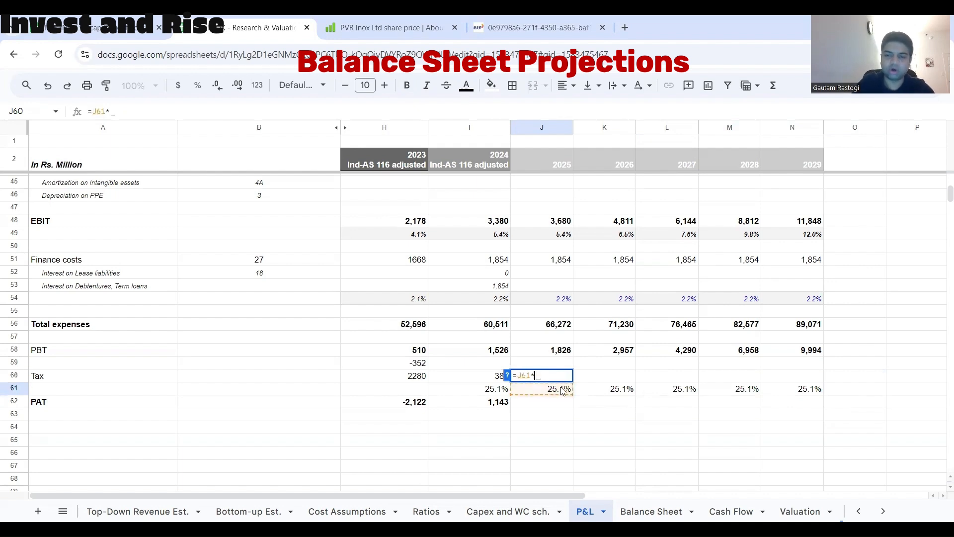
{"action": "left_click", "coordinate": [556, 352]}
{"action": "key", "text": "Return"}
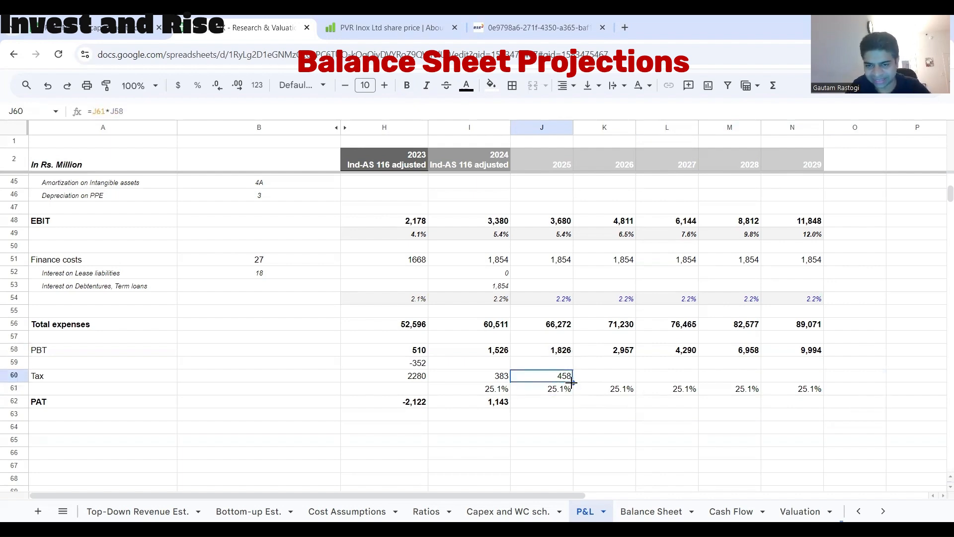
{"action": "left_click_drag", "start_coordinate": [573, 382], "coordinate": [813, 405]}
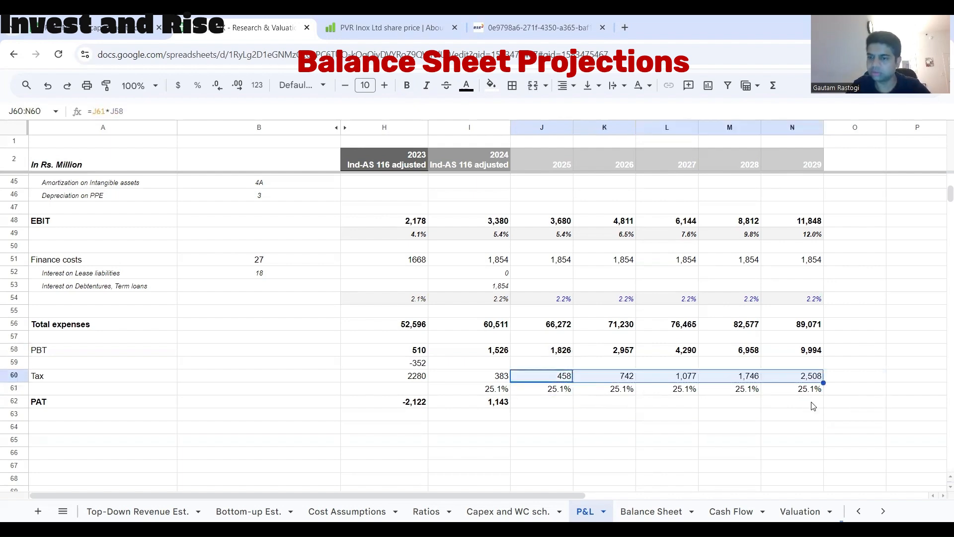
Step: Calculate 2025 PAT in J62 as PBT J58 minus tax J60, and copy the formula through 2029
{"action": "left_click", "coordinate": [554, 403]}
{"action": "type", "text": "="}
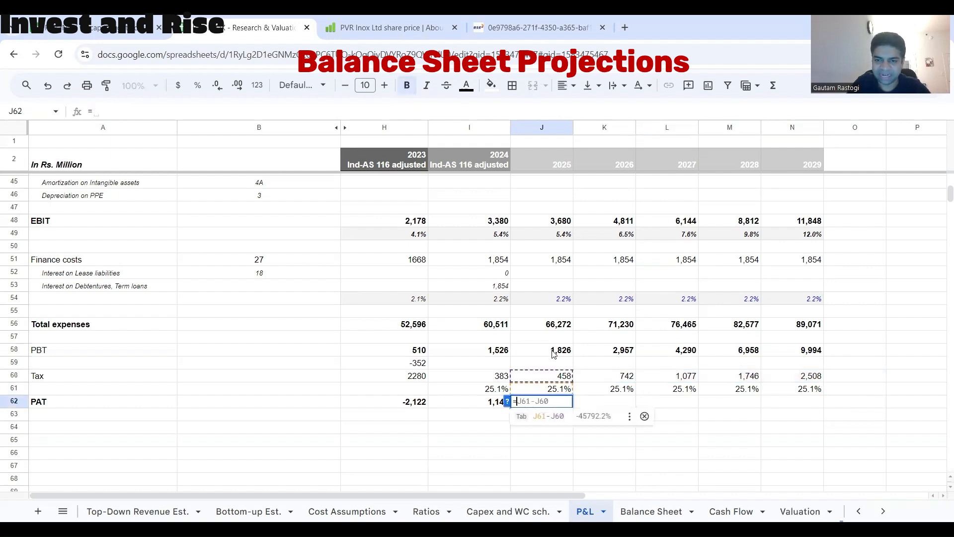
{"action": "left_click", "coordinate": [554, 352]}
{"action": "type", "text": "-"}
{"action": "left_click", "coordinate": [561, 377]}
{"action": "key", "text": "Return"}
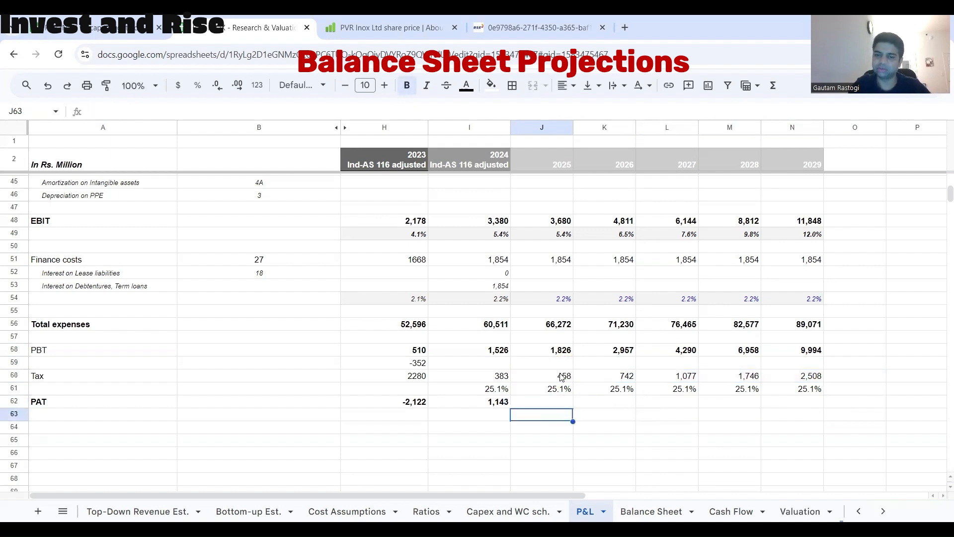
{"action": "key", "text": "Up"}
{"action": "left_click_drag", "start_coordinate": [573, 406], "coordinate": [787, 417]}
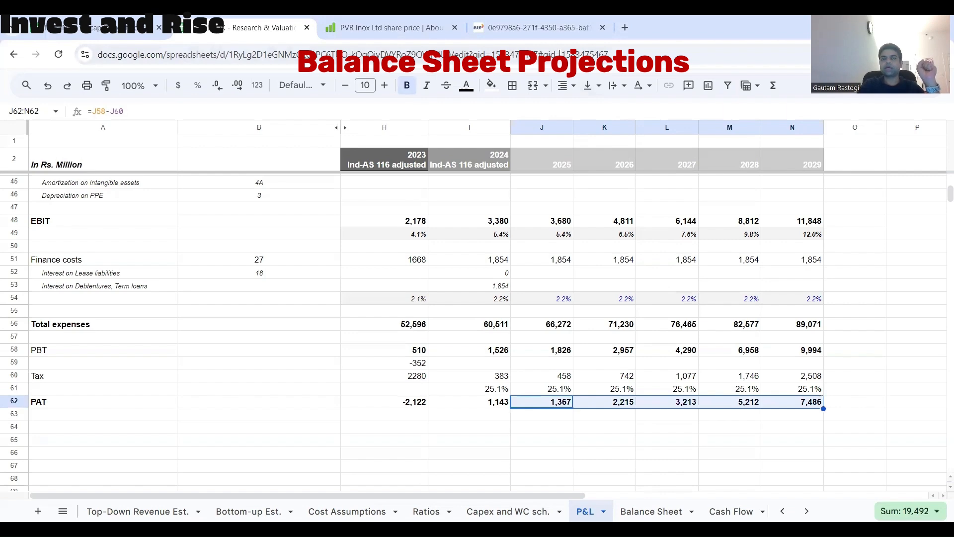
{"action": "left_click", "coordinate": [478, 241]}
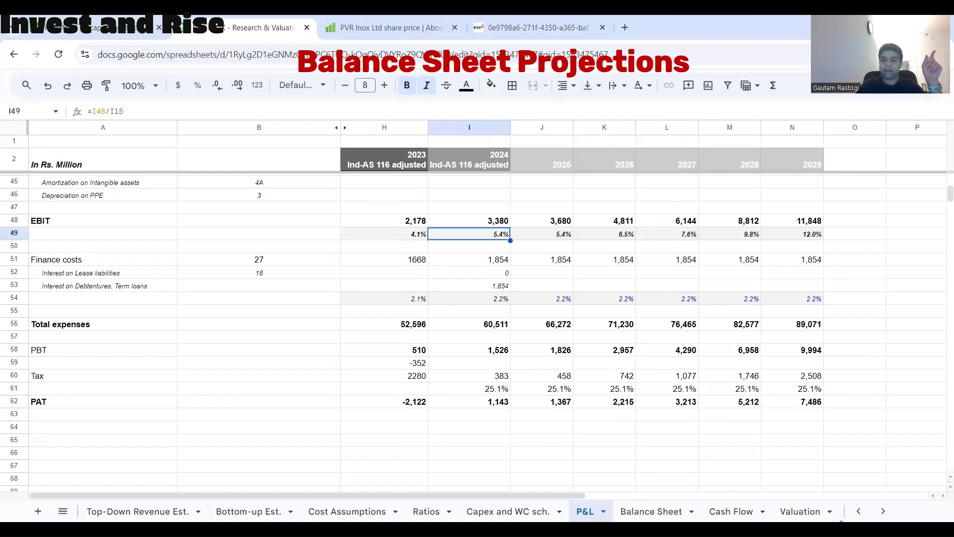
Step: Examine the Balance Sheet's total equity row from 2024 to 2029 and the 2025–2029 cells for investments, cash and bank balances
{"action": "left_click", "coordinate": [651, 511]}
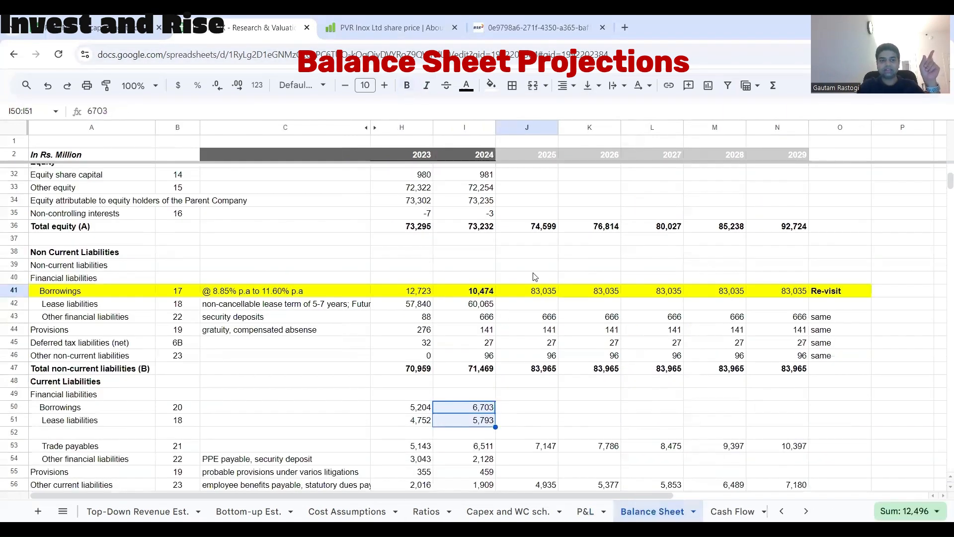
{"action": "scroll", "coordinate": [523, 293], "scroll_direction": "down", "scroll_amount": 1}
{"action": "scroll", "coordinate": [527, 298], "scroll_direction": "up", "scroll_amount": 5}
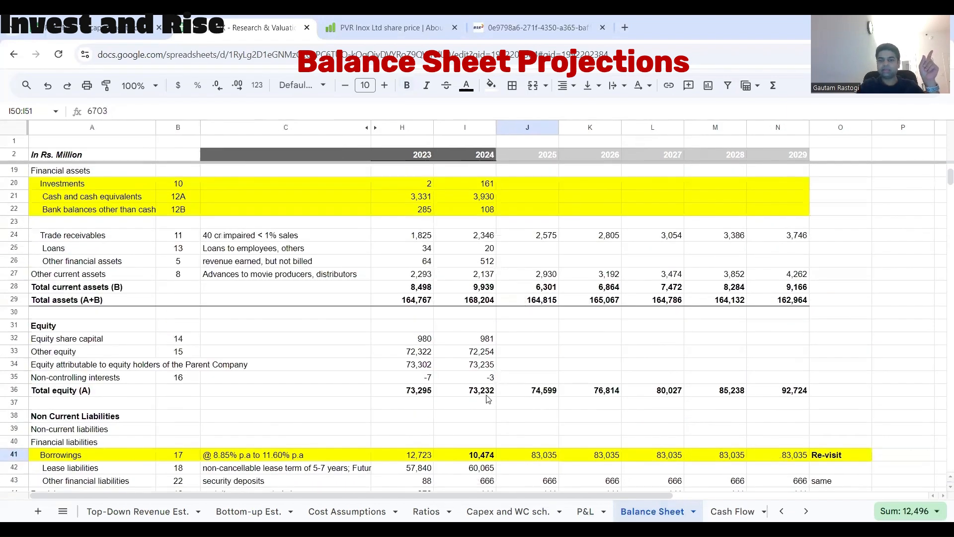
{"action": "left_click_drag", "start_coordinate": [495, 395], "coordinate": [797, 393]}
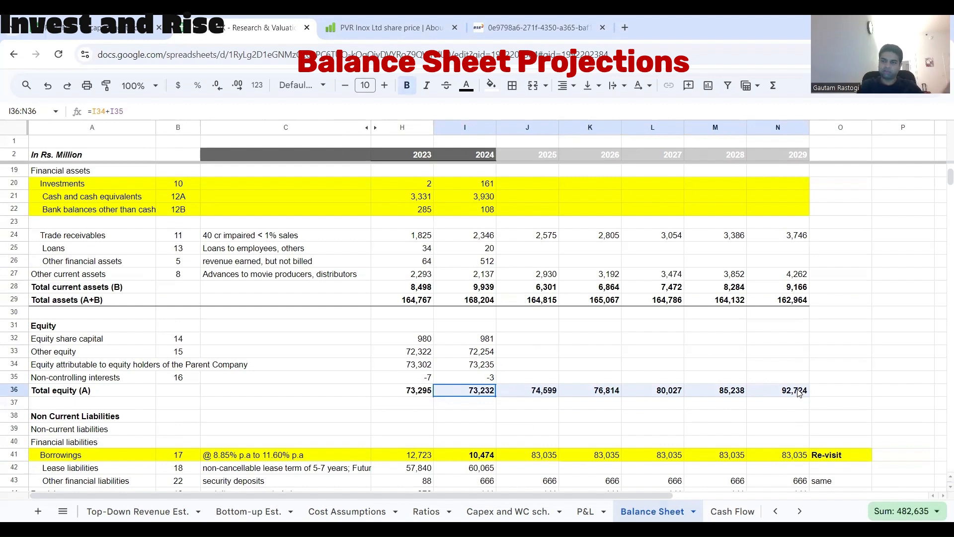
{"action": "left_click", "coordinate": [544, 396]}
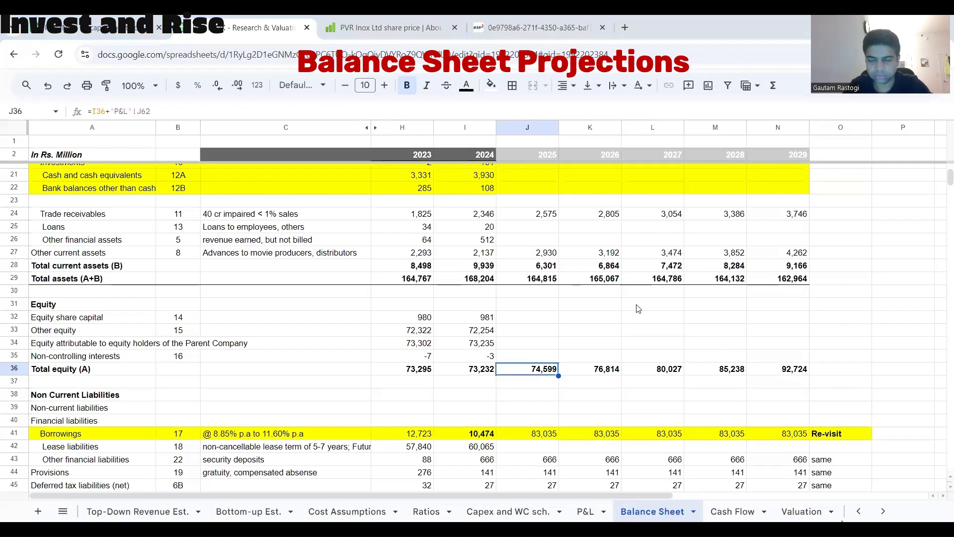
{"action": "scroll", "coordinate": [638, 309], "scroll_direction": "down", "scroll_amount": 1}
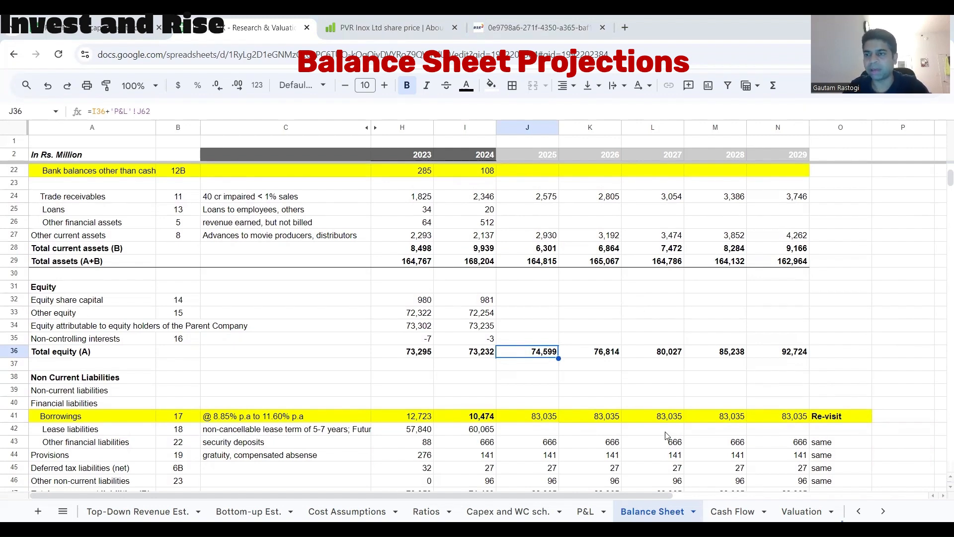
{"action": "scroll", "coordinate": [667, 435], "scroll_direction": "up", "scroll_amount": 3}
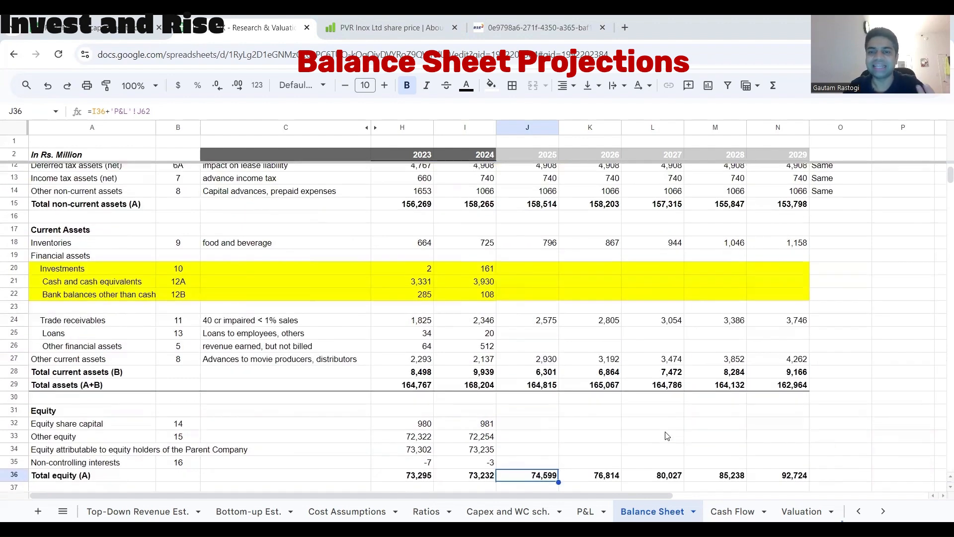
{"action": "left_click_drag", "start_coordinate": [528, 266], "coordinate": [771, 294]}
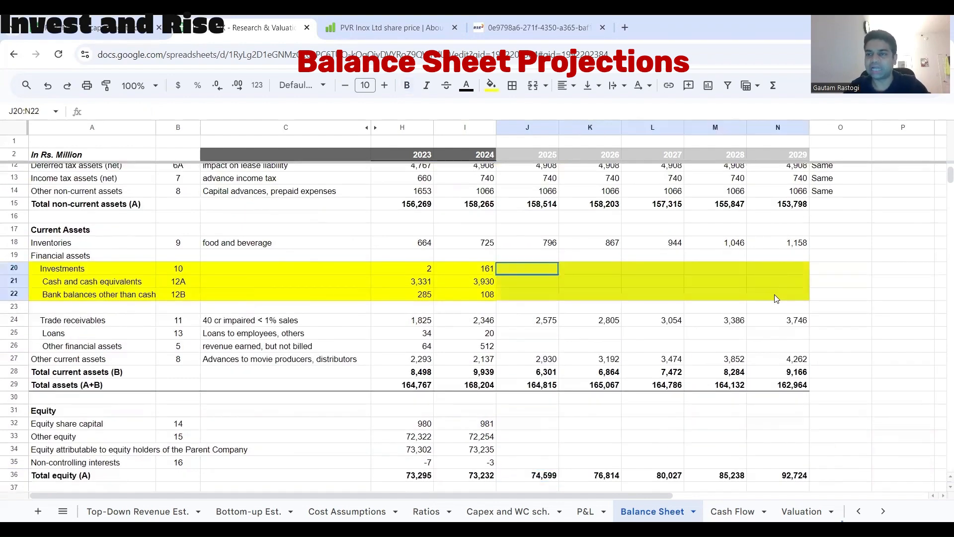
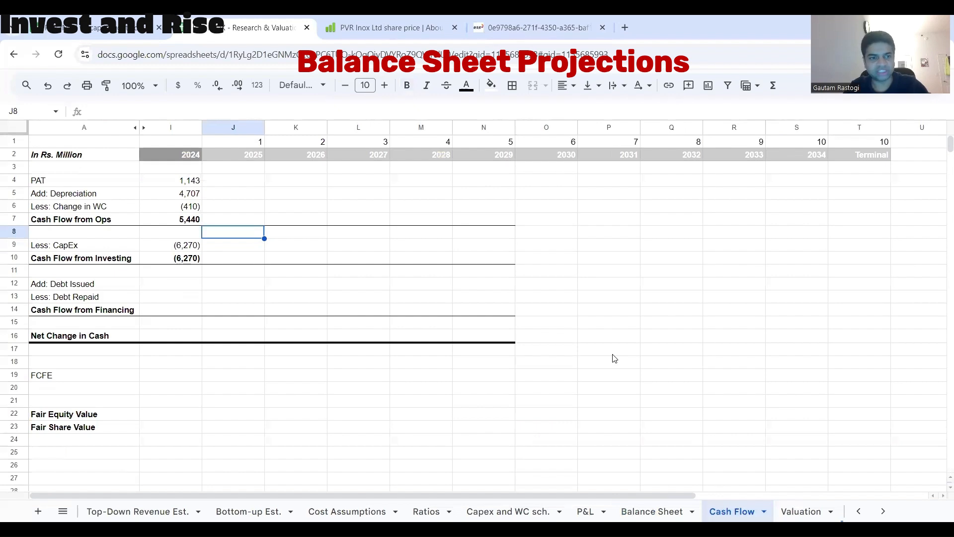
Step: In the Cash Flow sheet, link 2025 PAT in J4 to P&L cell J62 and copy the formula through 2029
{"action": "left_click", "coordinate": [79, 209]}
{"action": "left_click", "coordinate": [108, 265]}
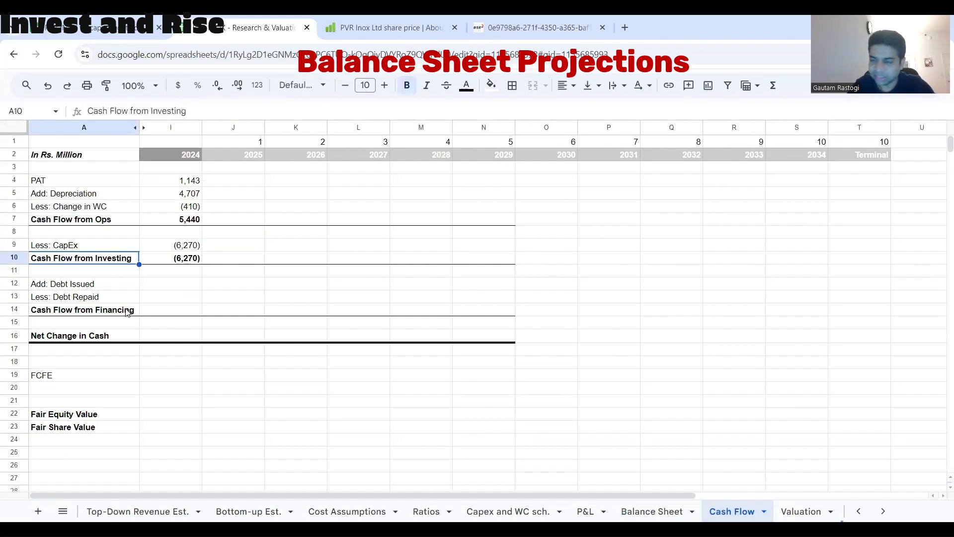
{"action": "left_click", "coordinate": [127, 310]}
{"action": "left_click", "coordinate": [236, 185]}
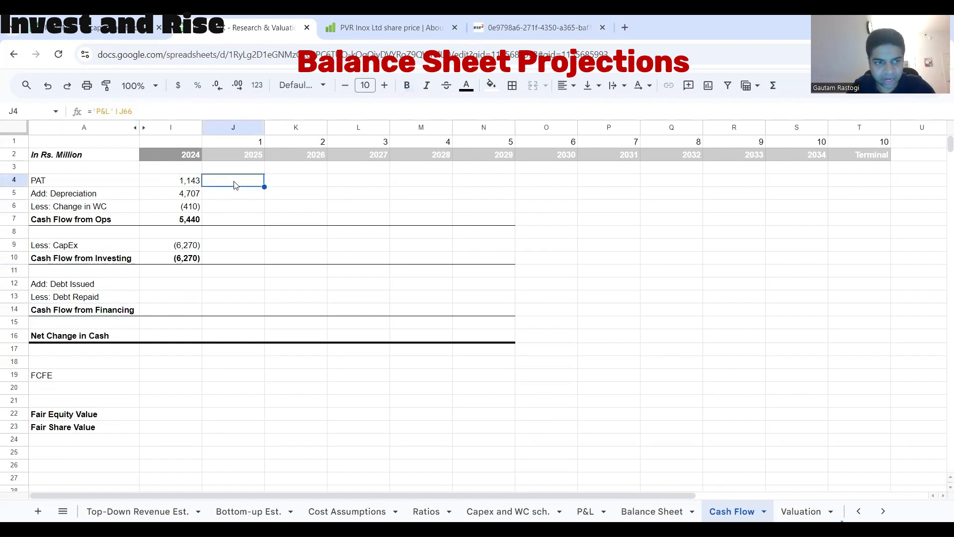
{"action": "type", "text": "="}
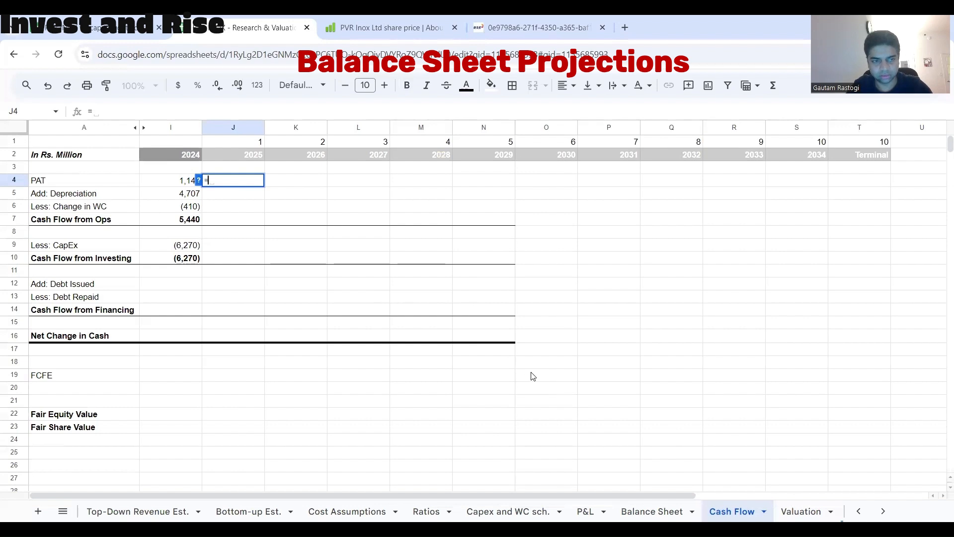
{"action": "left_click", "coordinate": [585, 511]}
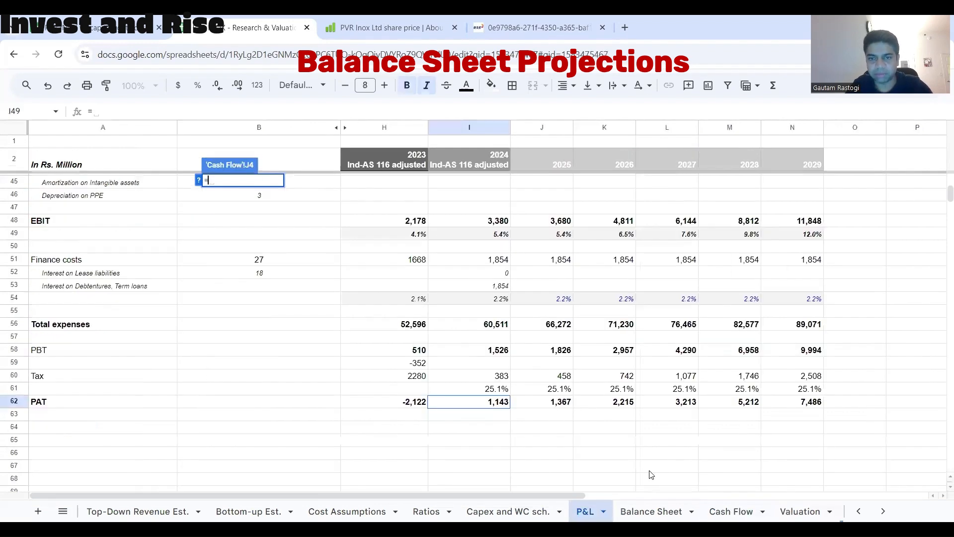
{"action": "left_click", "coordinate": [536, 403]}
{"action": "key", "text": "Return"}
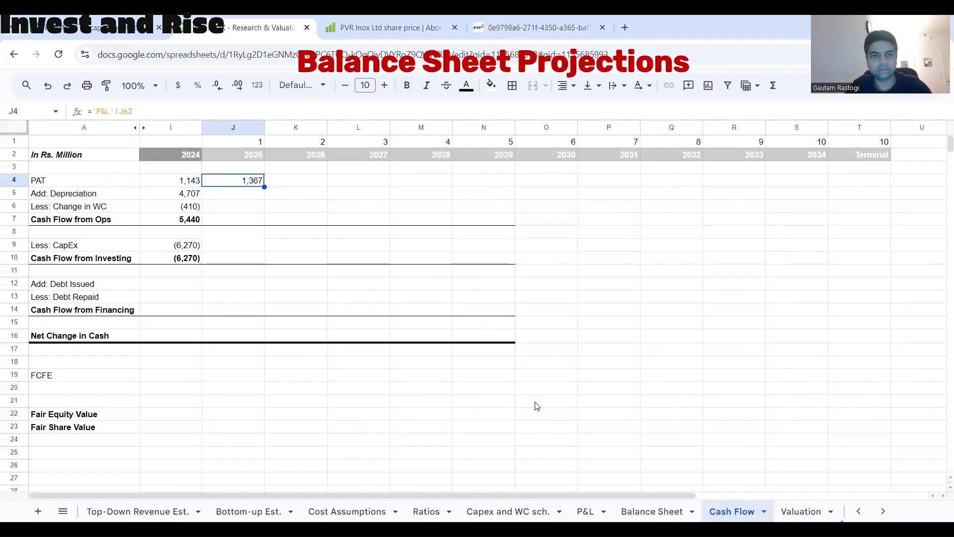
{"action": "left_click_drag", "start_coordinate": [264, 185], "coordinate": [511, 183]}
Step: Link 2025 depreciation in Cash Flow cell J5 to P&L cell J43 and copy the formula through 2029
{"action": "left_click", "coordinate": [238, 198]}
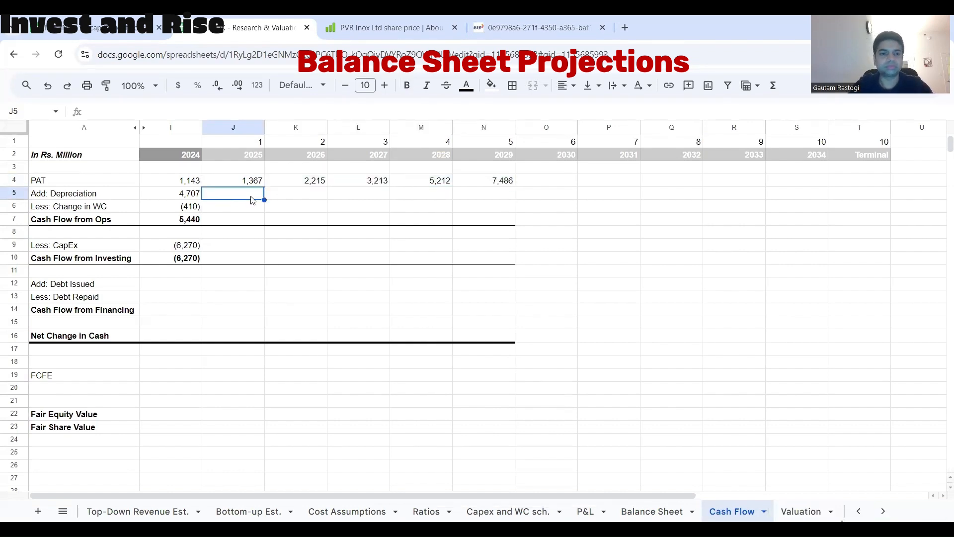
{"action": "type", "text": "="}
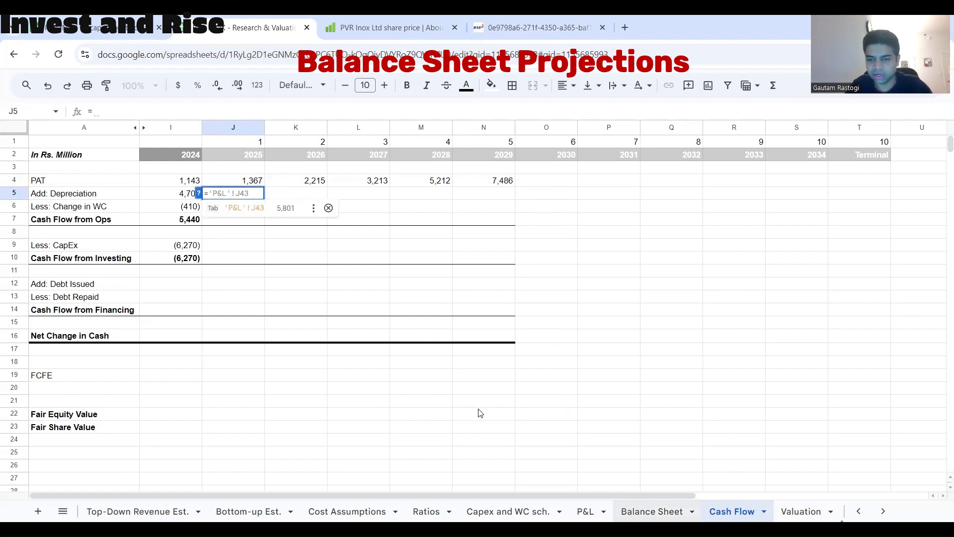
{"action": "left_click", "coordinate": [585, 511]}
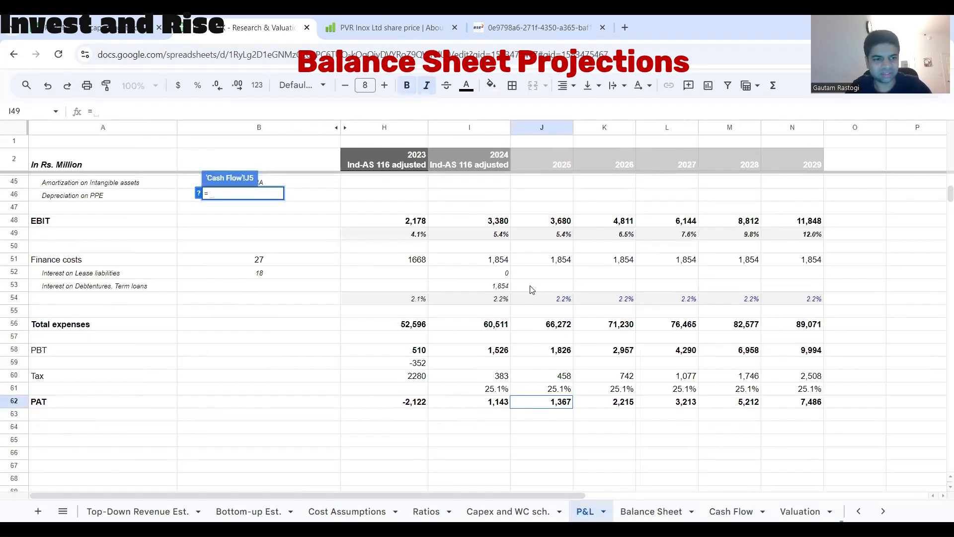
{"action": "scroll", "coordinate": [531, 289], "scroll_direction": "up", "scroll_amount": 4}
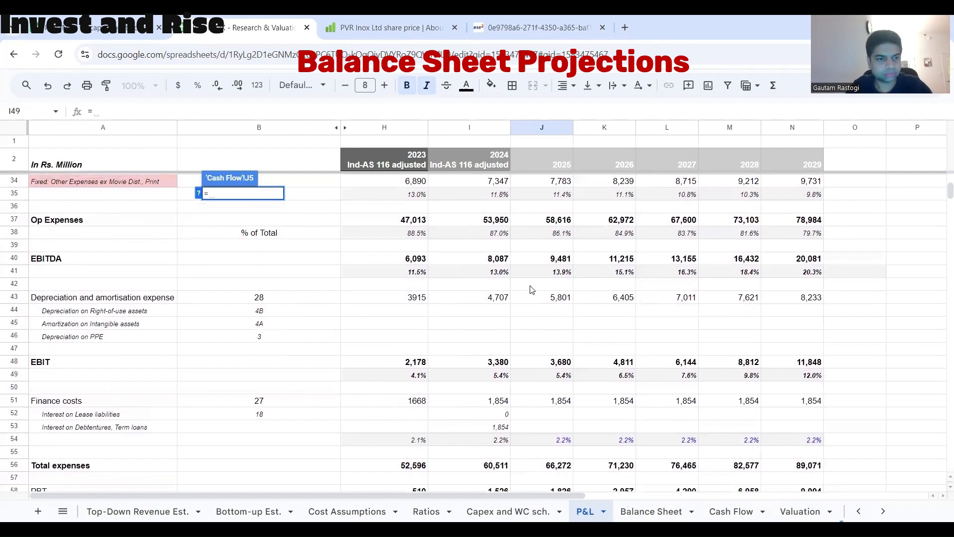
{"action": "scroll", "coordinate": [531, 290], "scroll_direction": "up", "scroll_amount": 3}
{"action": "scroll", "coordinate": [530, 290], "scroll_direction": "down", "scroll_amount": 6}
{"action": "scroll", "coordinate": [530, 289], "scroll_direction": "up", "scroll_amount": 4}
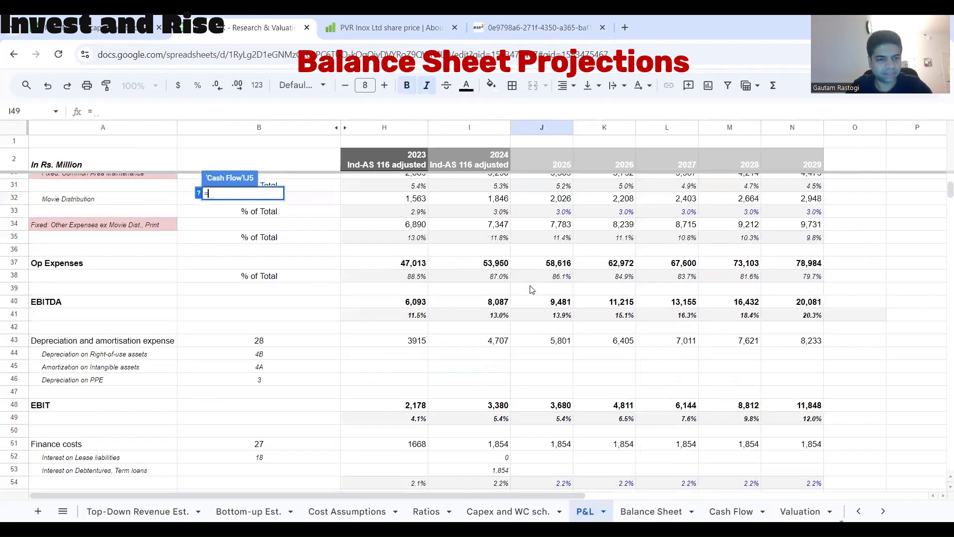
{"action": "scroll", "coordinate": [541, 355], "scroll_direction": "up", "scroll_amount": 4}
{"action": "scroll", "coordinate": [541, 357], "scroll_direction": "down", "scroll_amount": 3}
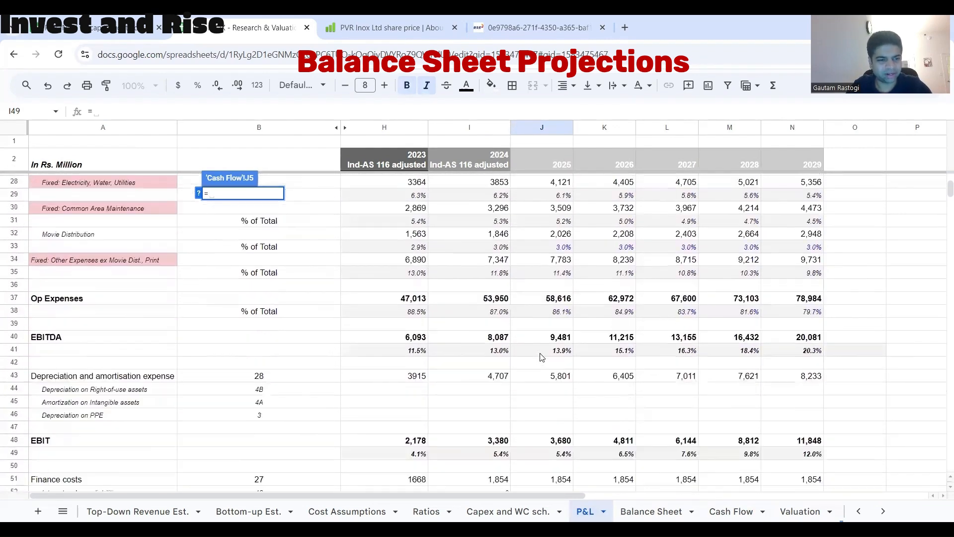
{"action": "scroll", "coordinate": [542, 358], "scroll_direction": "down", "scroll_amount": 1}
{"action": "left_click", "coordinate": [551, 376]}
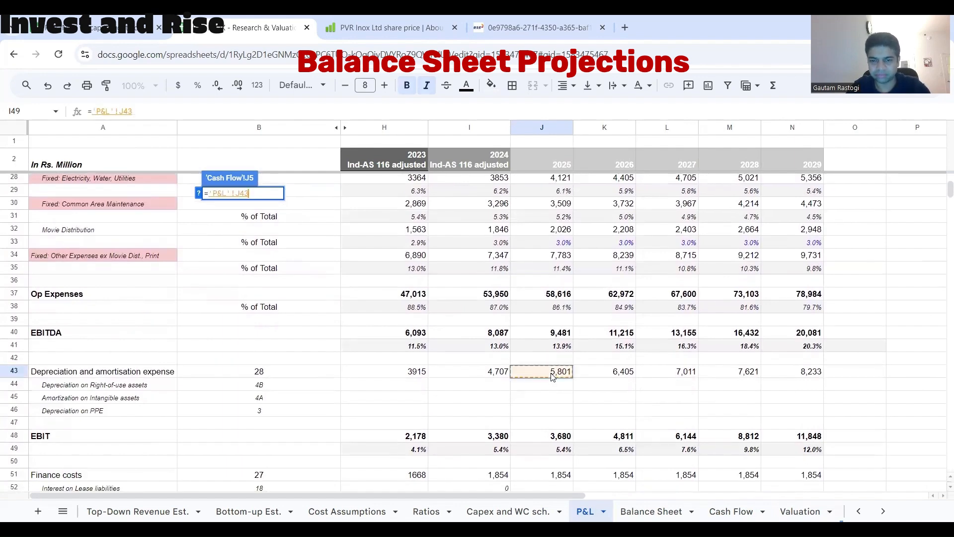
{"action": "key", "text": "Return"}
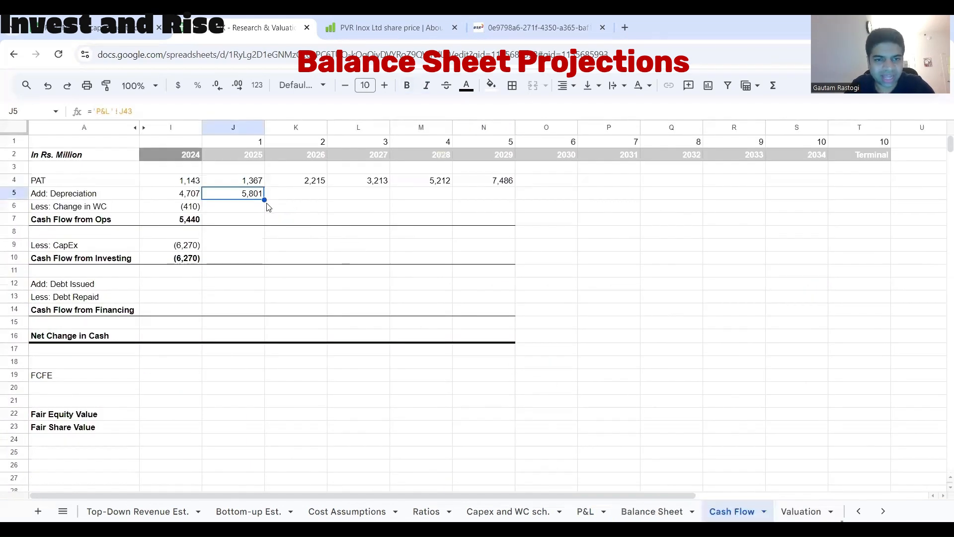
{"action": "left_click_drag", "start_coordinate": [264, 198], "coordinate": [487, 205]}
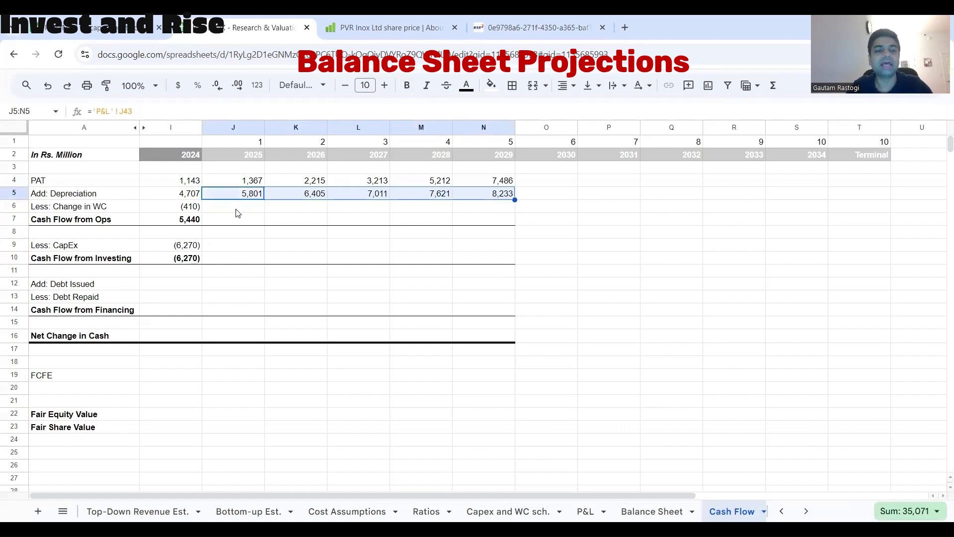
Step: Try to fill the change in WC from J6 through 2029 with the negative of non-cash WC, =-('Capex and WC sch.'!J52)
{"action": "left_click", "coordinate": [223, 205]}
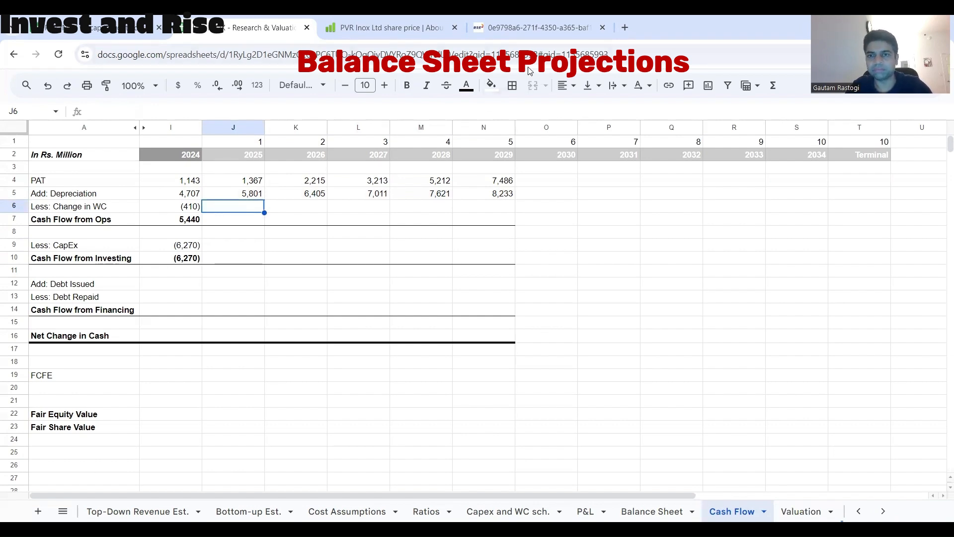
{"action": "left_click", "coordinate": [115, 210]}
{"action": "left_click", "coordinate": [226, 209]}
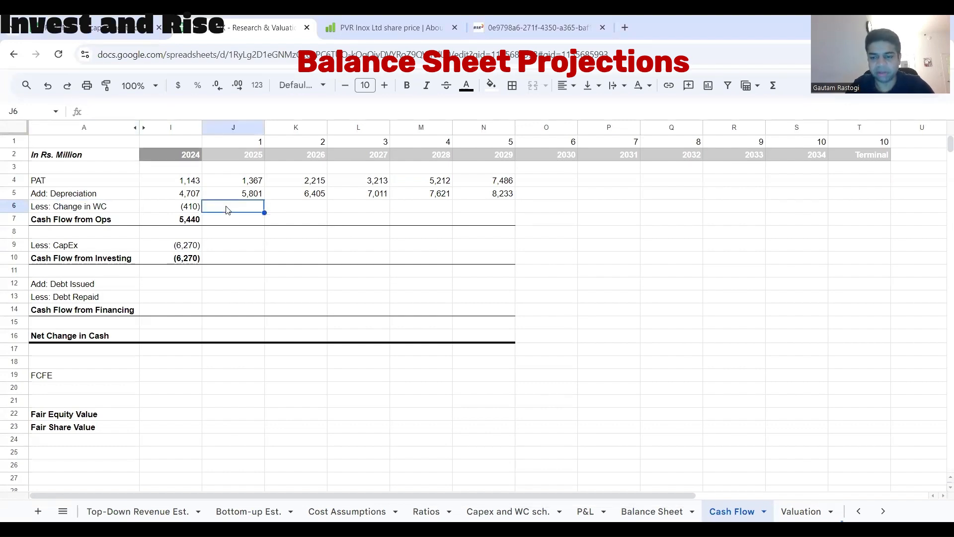
{"action": "type", "text": "=-("}
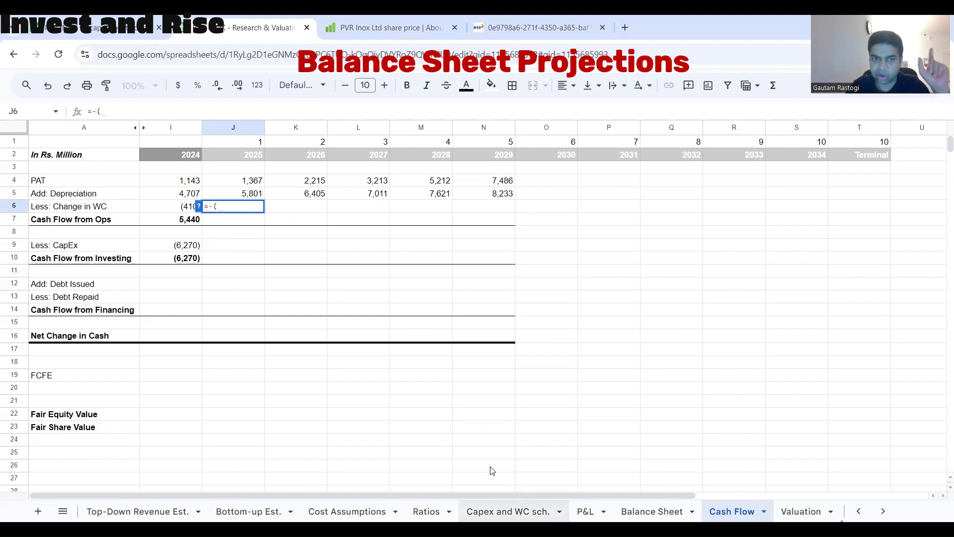
{"action": "left_click", "coordinate": [504, 511]}
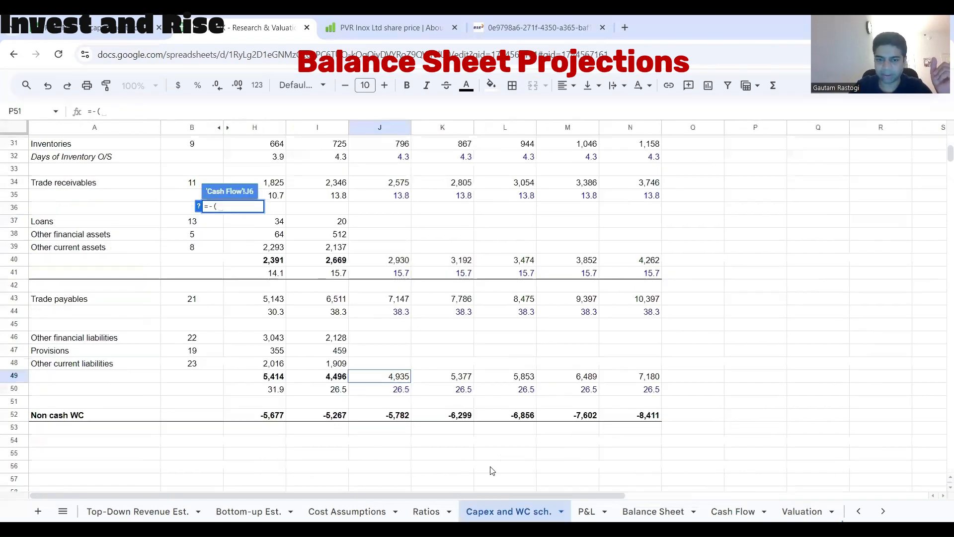
{"action": "scroll", "coordinate": [398, 427], "scroll_direction": "up", "scroll_amount": 3}
{"action": "scroll", "coordinate": [397, 427], "scroll_direction": "down", "scroll_amount": 2}
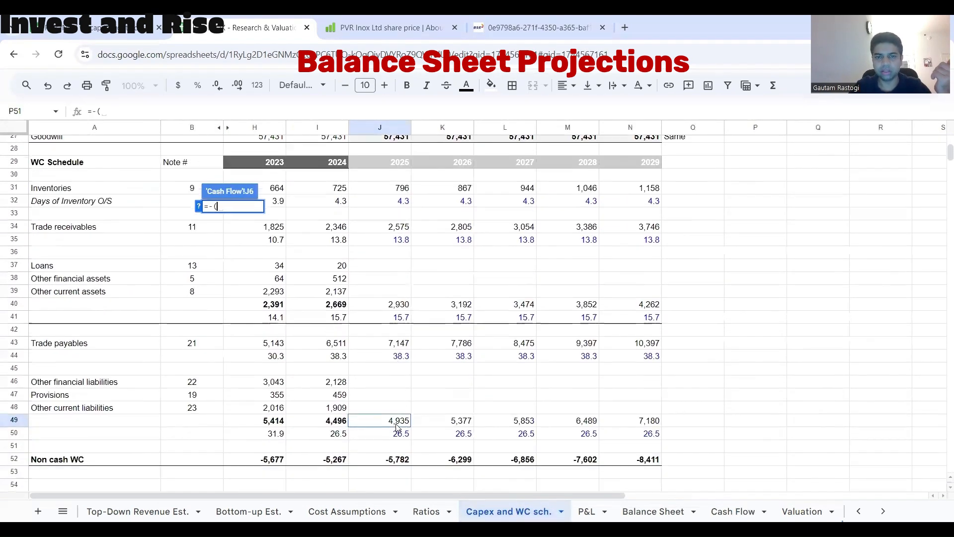
{"action": "left_click", "coordinate": [403, 463]}
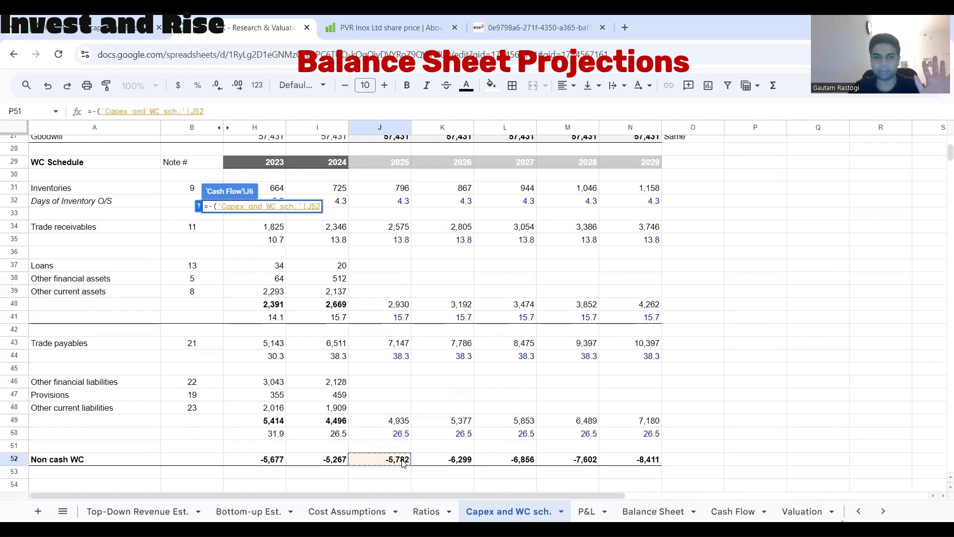
{"action": "type", "text": ")"}
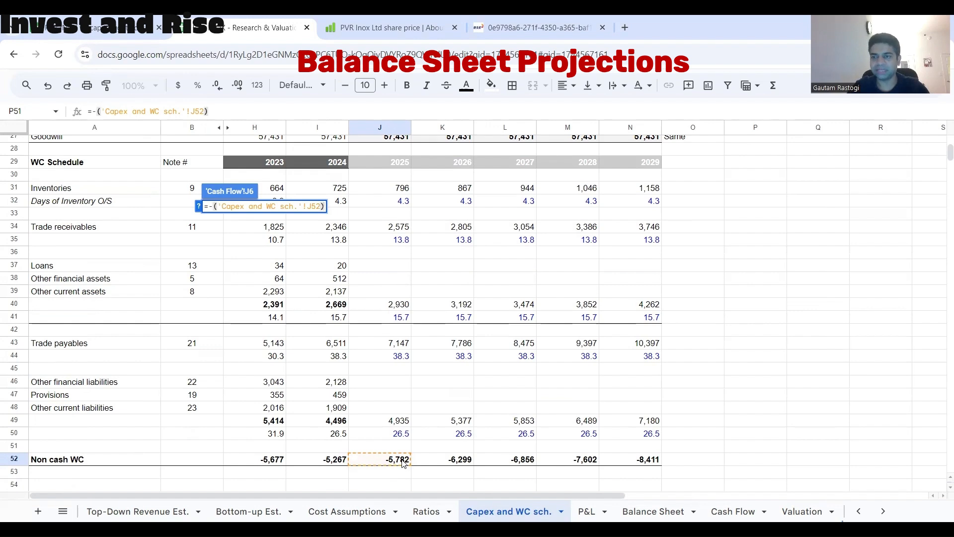
{"action": "key", "text": "Return"}
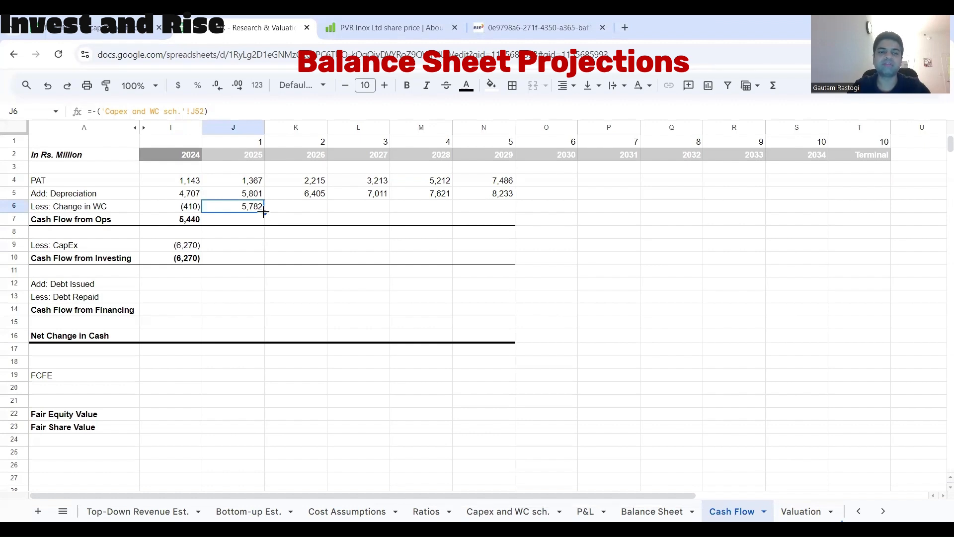
{"action": "left_click_drag", "start_coordinate": [263, 211], "coordinate": [497, 206]}
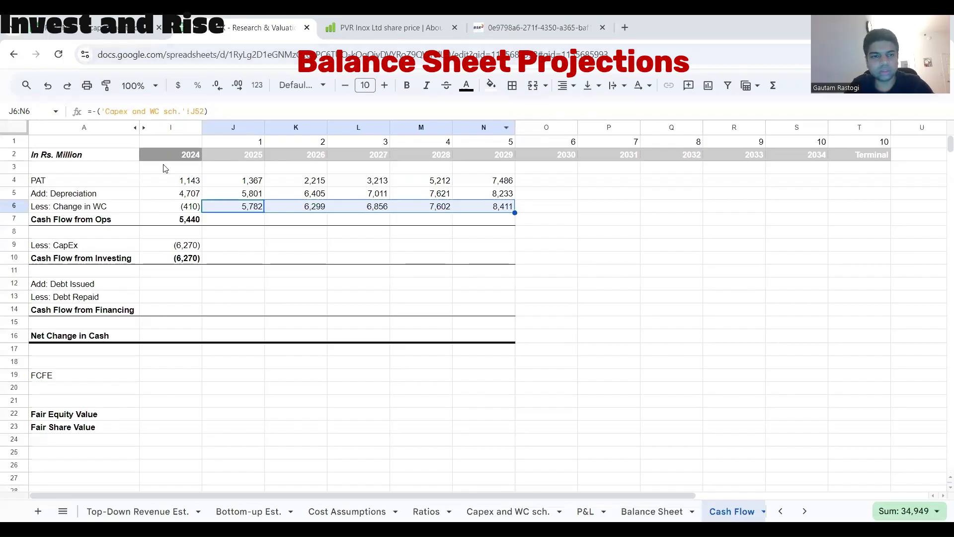
Step: Clear the 2025 to 2029 change in WC formulas in Cash Flow cells J6:N6
{"action": "left_click", "coordinate": [259, 208]}
{"action": "key", "text": "shift+Right"}
{"action": "key", "text": "shift+Right"}
{"action": "key", "text": "shift+Right"}
{"action": "key", "text": "shift+Right"}
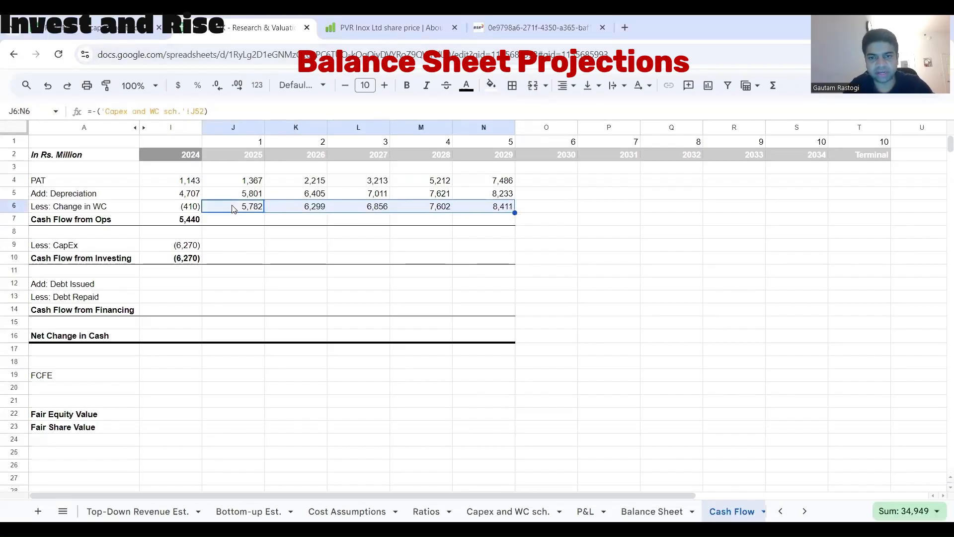
{"action": "key", "text": "Delete"}
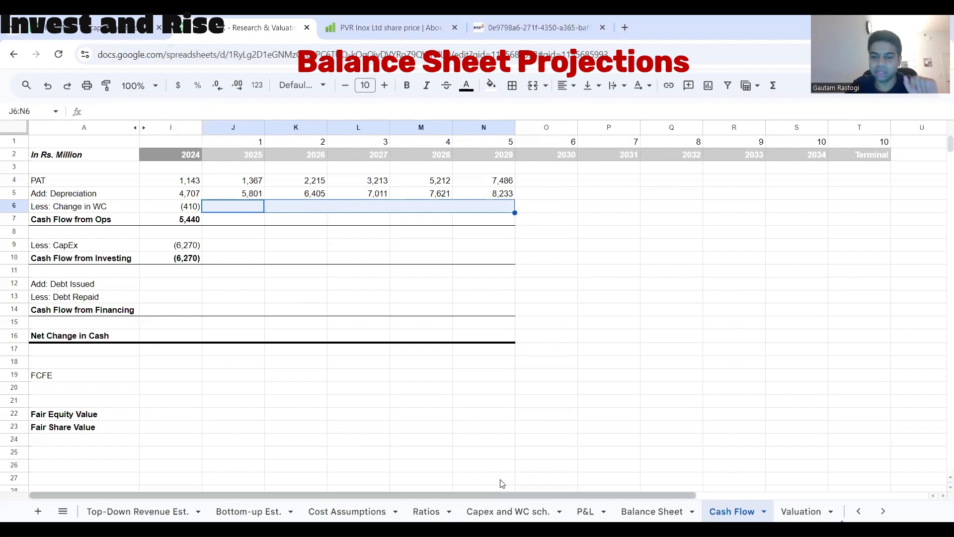
Step: In the Capex and WC sch. sheet, label cell A54 below Non cash WC as Change in WC
{"action": "left_click", "coordinate": [507, 511]}
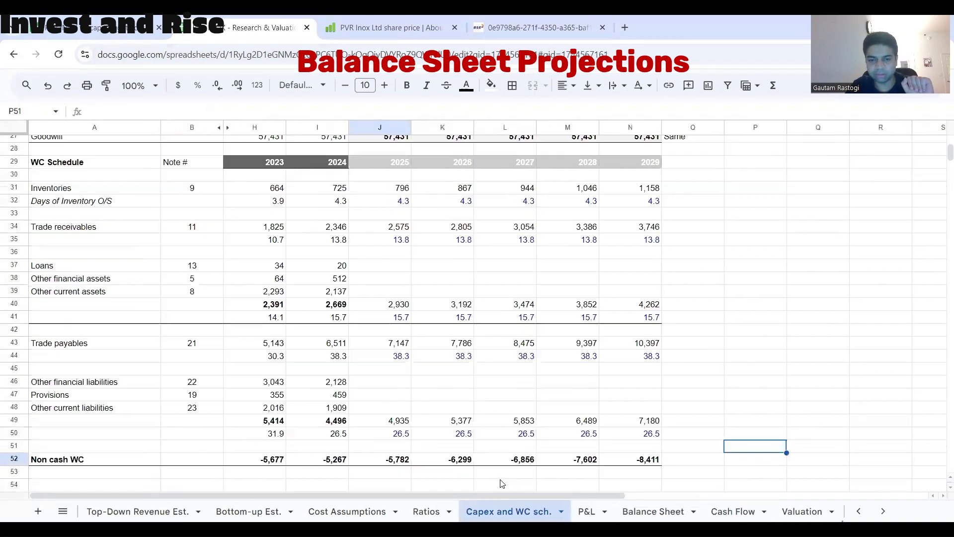
{"action": "scroll", "coordinate": [67, 427], "scroll_direction": "down", "scroll_amount": 2}
{"action": "left_click", "coordinate": [64, 417]}
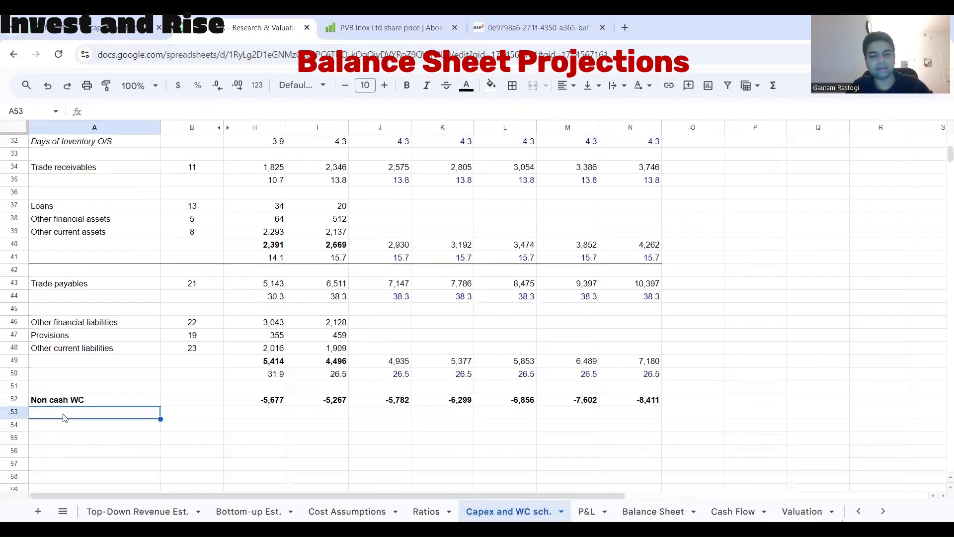
{"action": "left_click", "coordinate": [96, 426]}
{"action": "type", "text": "Change in WC"}
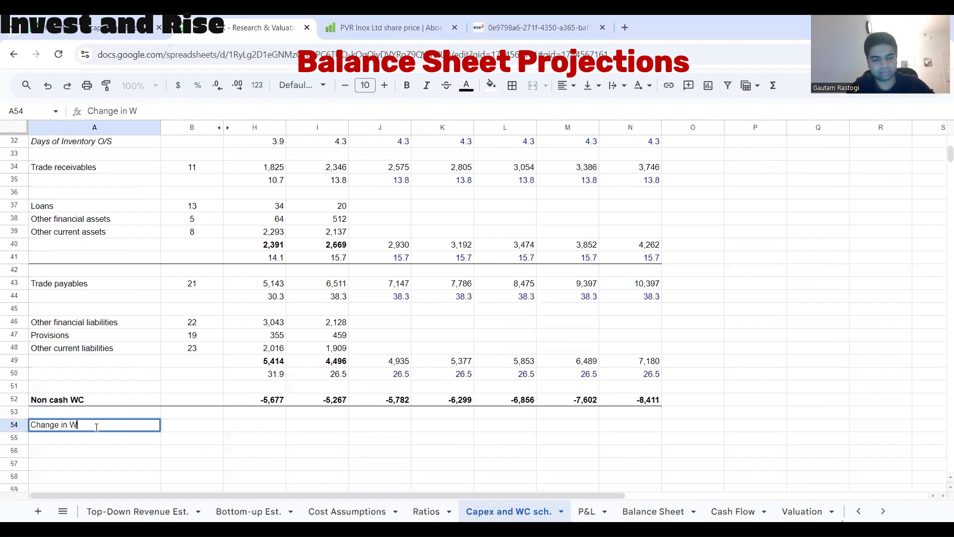
{"action": "key", "text": "Return"}
Step: Calculate the 2024 change in WC in I54 as =I52-H52 and copy the formula through 2029 in N54
{"action": "key", "text": "Up"}
{"action": "key", "text": "Right"}
{"action": "key", "text": "Right"}
{"action": "key", "text": "Right"}
{"action": "type", "text": "="}
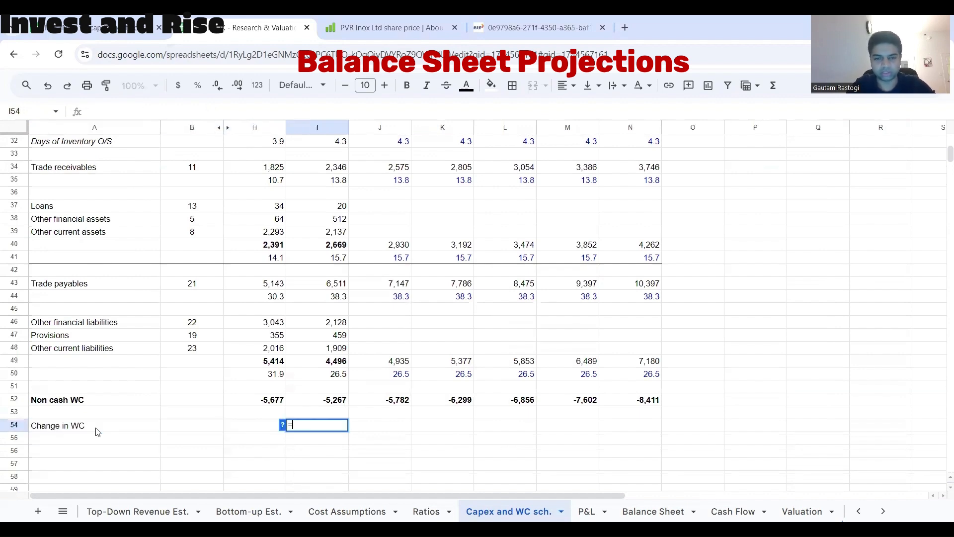
{"action": "left_click", "coordinate": [328, 402]}
{"action": "type", "text": "-"}
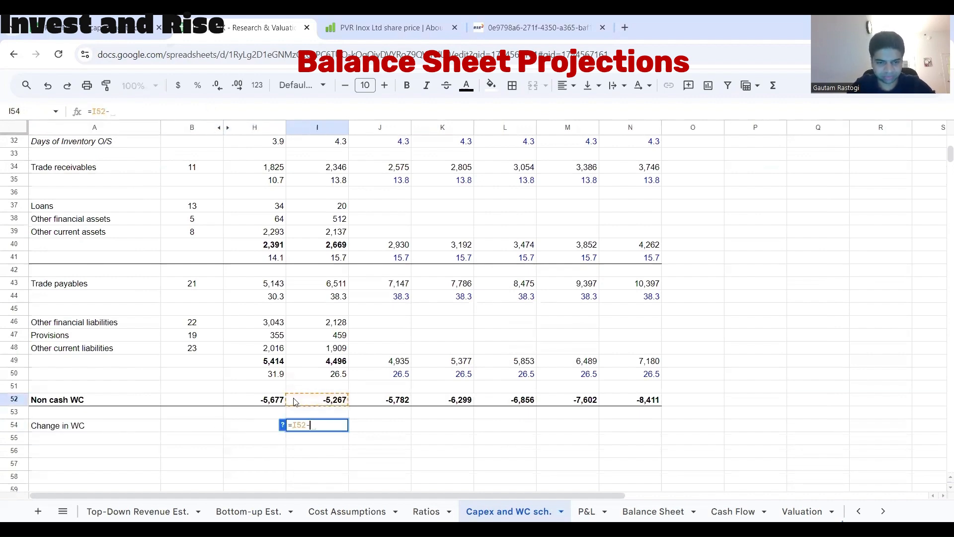
{"action": "left_click", "coordinate": [257, 400]}
{"action": "key", "text": "Return"}
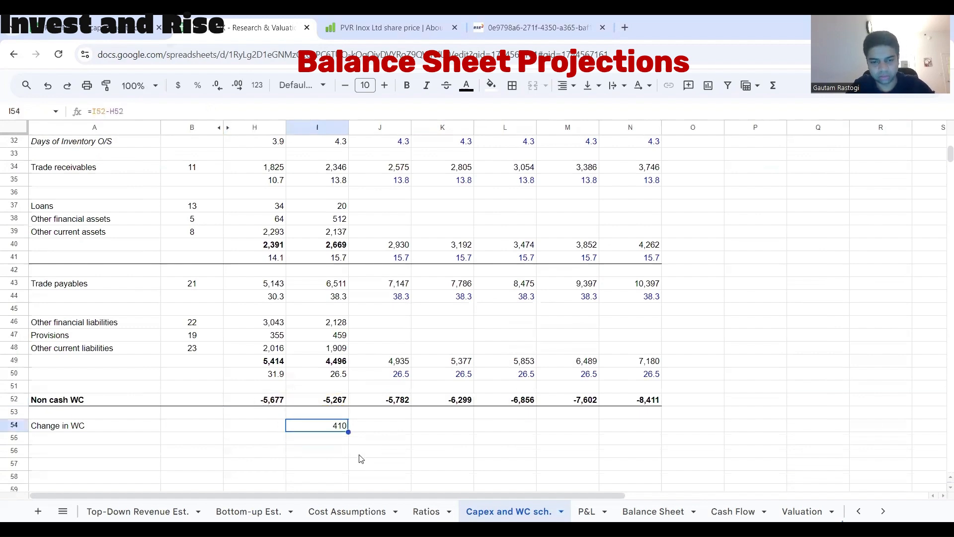
{"action": "left_click_drag", "start_coordinate": [348, 430], "coordinate": [648, 476]}
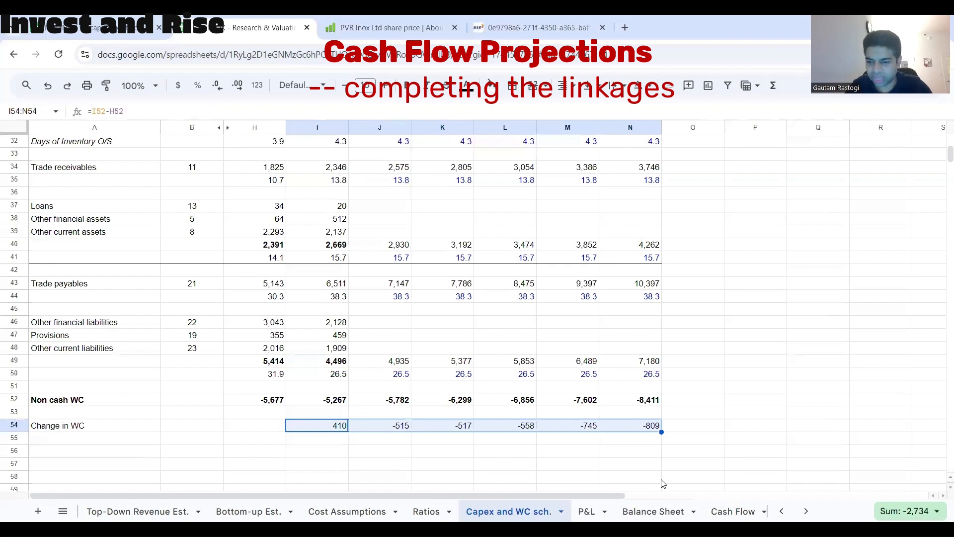
Step: In the Cash Flow sheet, set 2025 change in WC in J6 to =-'Capex and WC sch.'!J54 and copy it through 2029
{"action": "left_click", "coordinate": [733, 512]}
{"action": "left_click", "coordinate": [239, 209]}
{"action": "type", "text": "="}
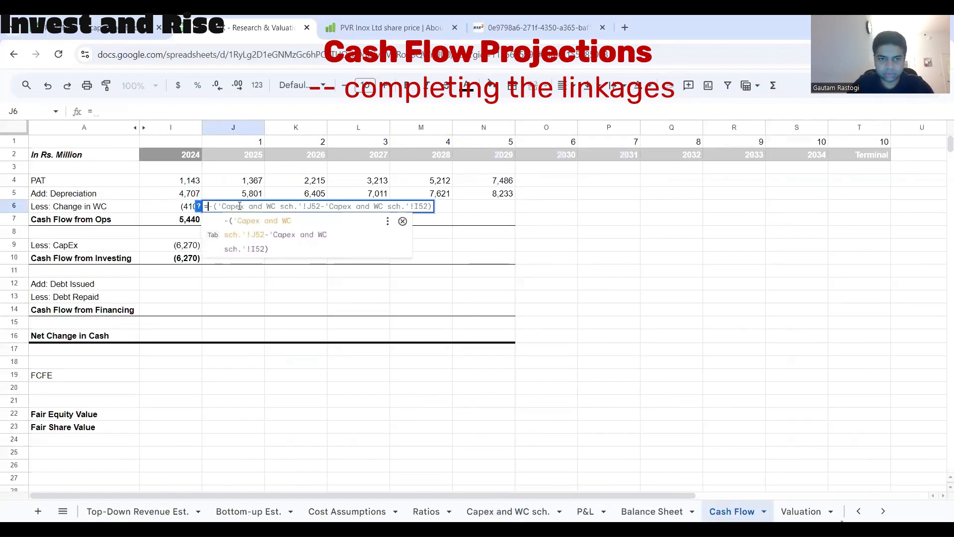
{"action": "type", "text": "-("}
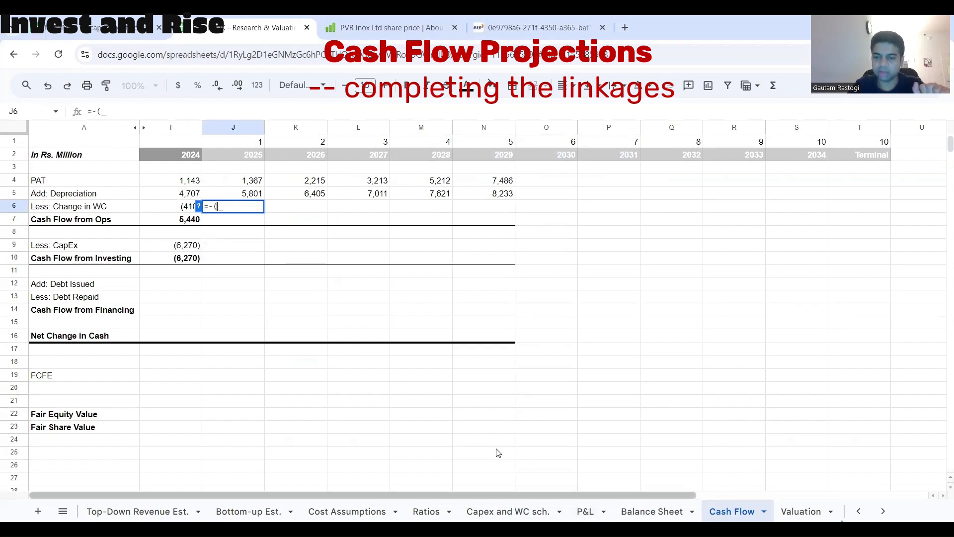
{"action": "left_click", "coordinate": [382, 426]}
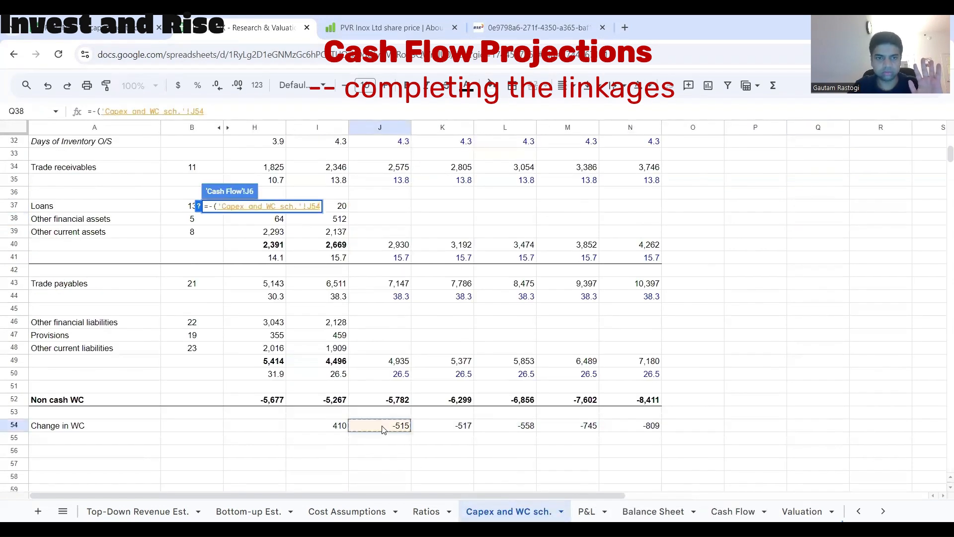
{"action": "type", "text": ")"}
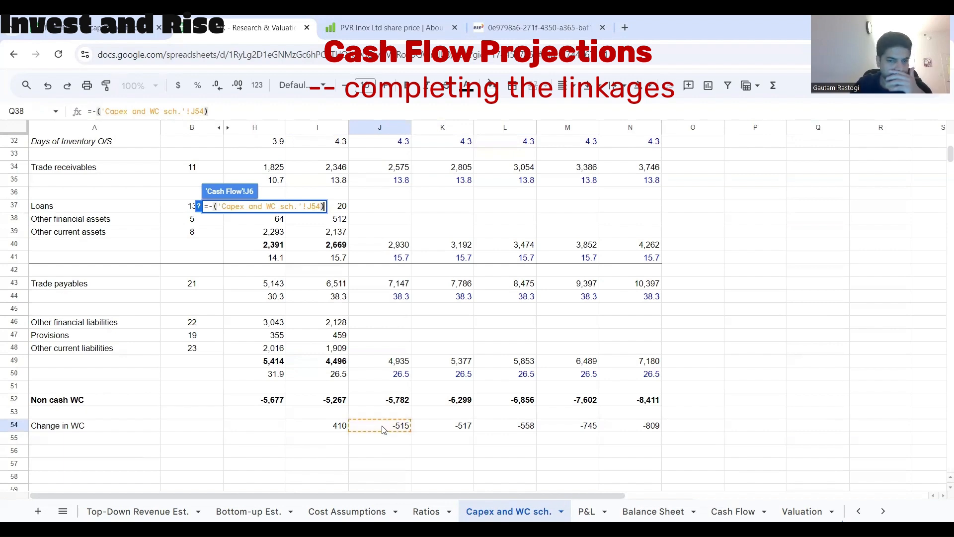
{"action": "key", "text": "BackSpace"}
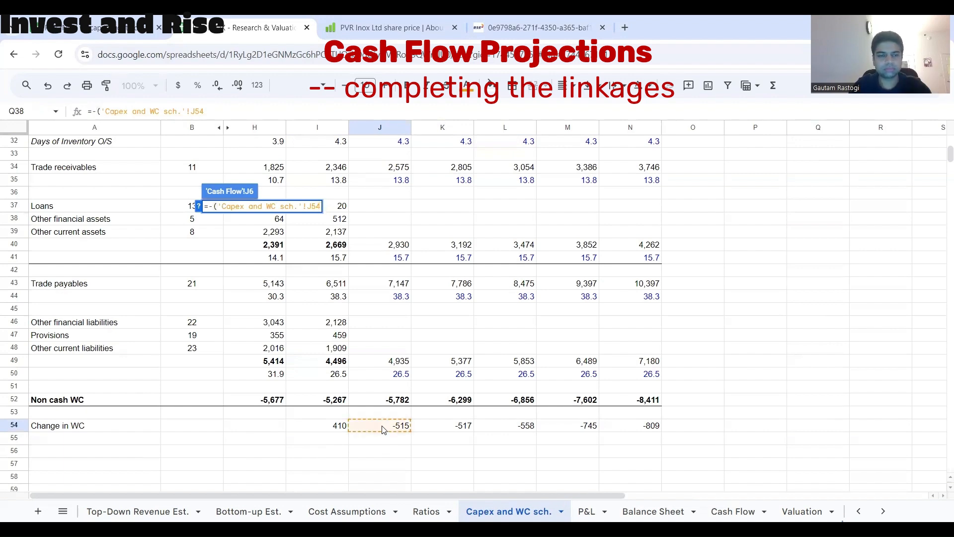
{"action": "left_click", "coordinate": [216, 205]}
{"action": "key", "text": "BackSpace"}
{"action": "key", "text": "Return"}
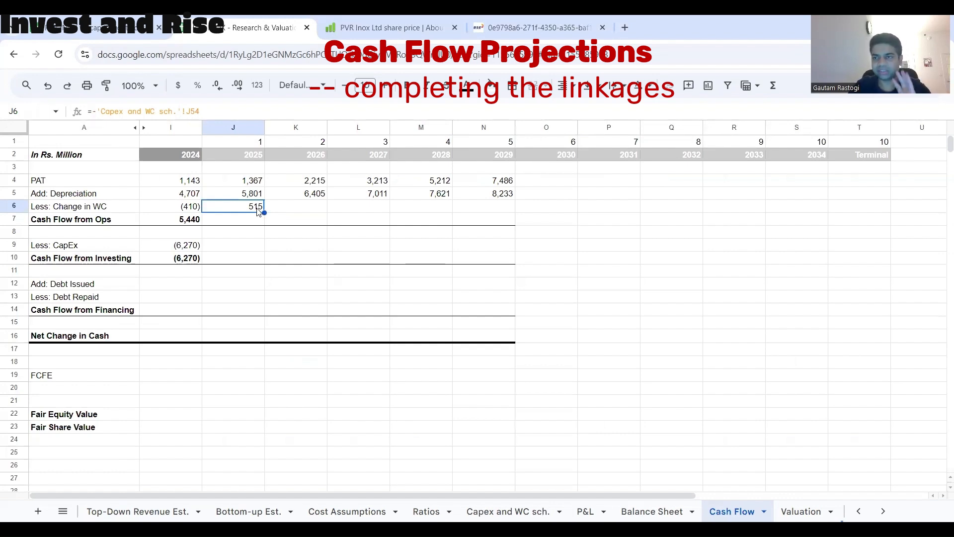
{"action": "left_click_drag", "start_coordinate": [257, 211], "coordinate": [489, 225]}
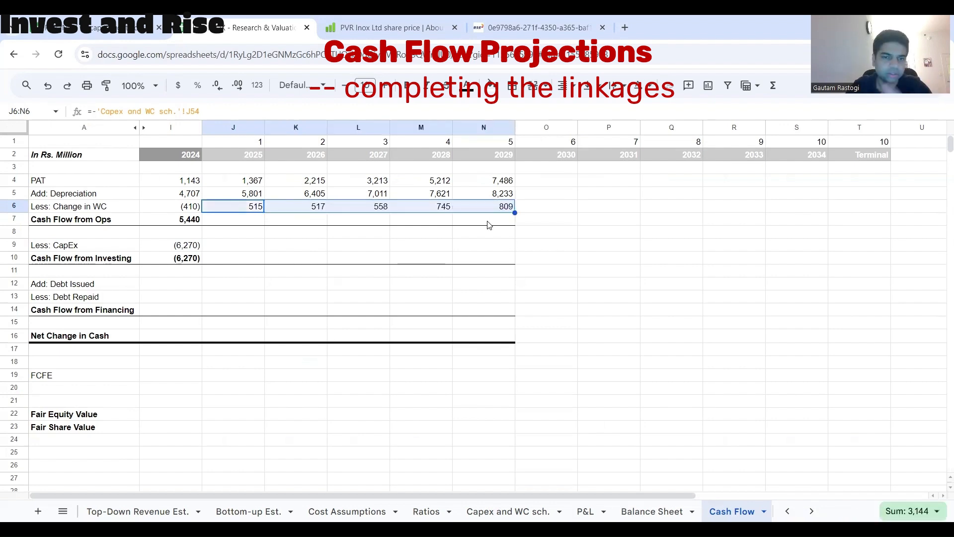
Step: Total 2025 Cash Flow from Ops in J7 with =SUM(J4,J5,J6) and copy the formula through 2029
{"action": "left_click", "coordinate": [222, 223]}
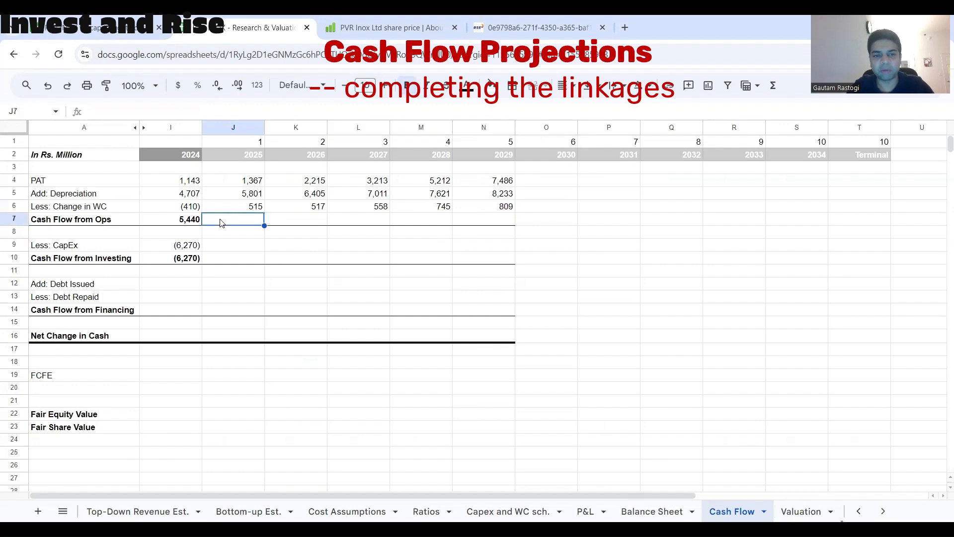
{"action": "type", "text": "=SUM("}
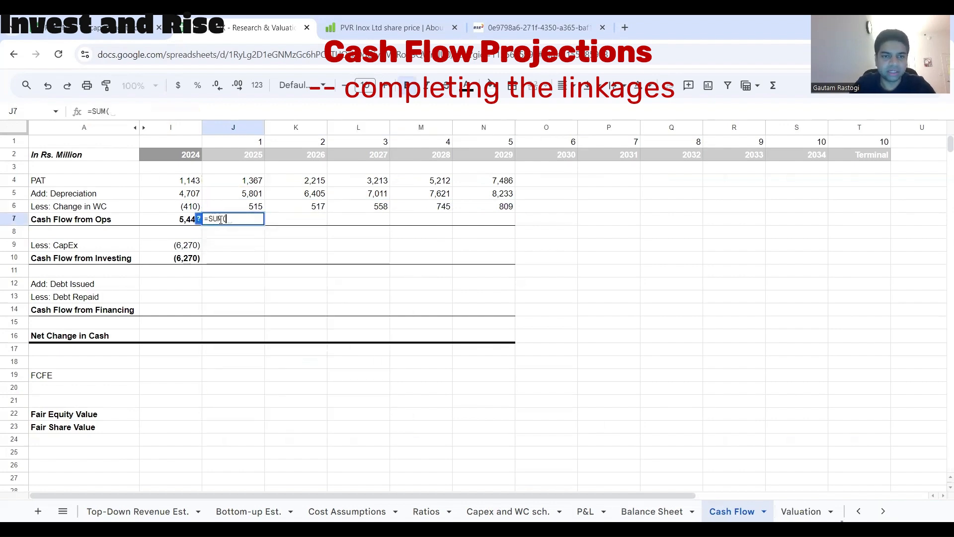
{"action": "left_click", "coordinate": [243, 183]}
{"action": "type", "text": ","}
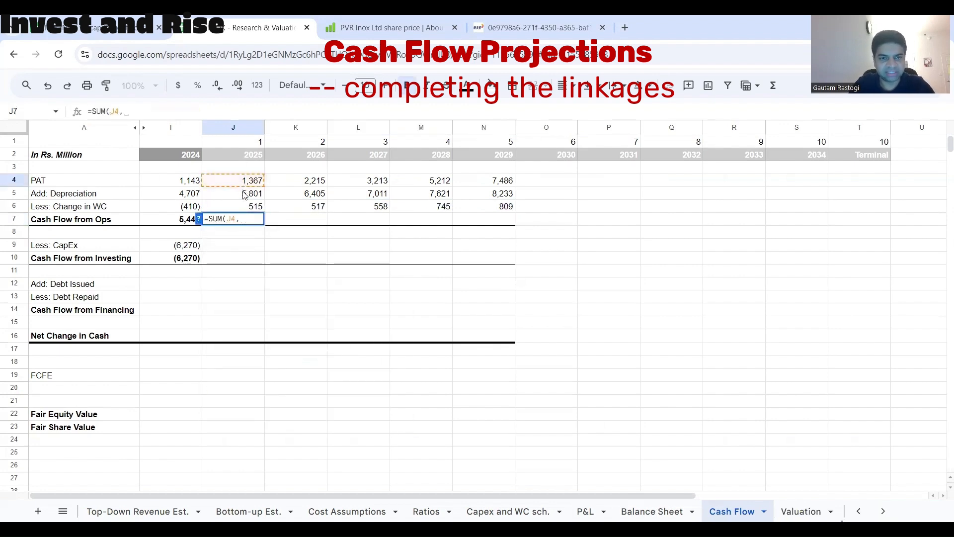
{"action": "left_click", "coordinate": [245, 194]}
{"action": "type", "text": ","}
{"action": "left_click", "coordinate": [247, 207]}
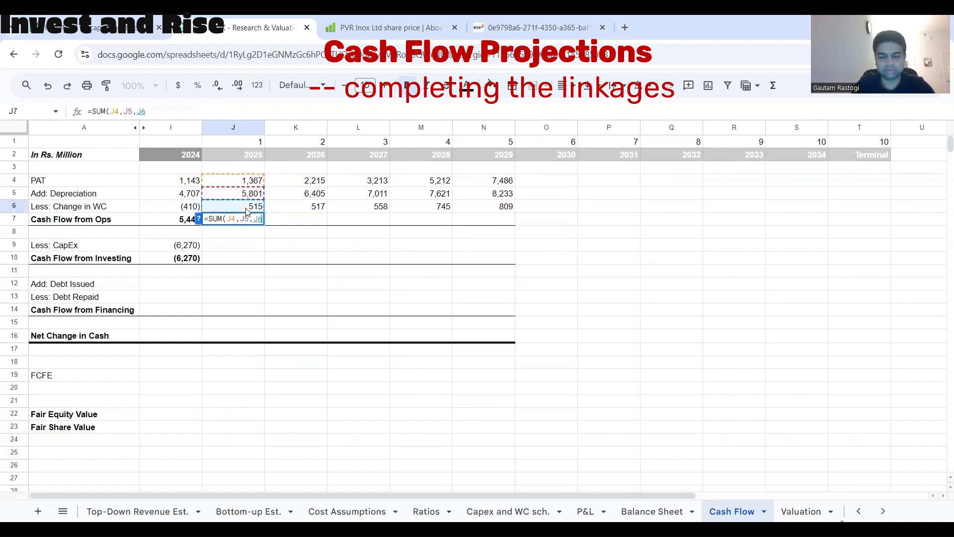
{"action": "key", "text": "Return"}
{"action": "key", "text": "Up"}
{"action": "left_click_drag", "start_coordinate": [264, 226], "coordinate": [479, 230]}
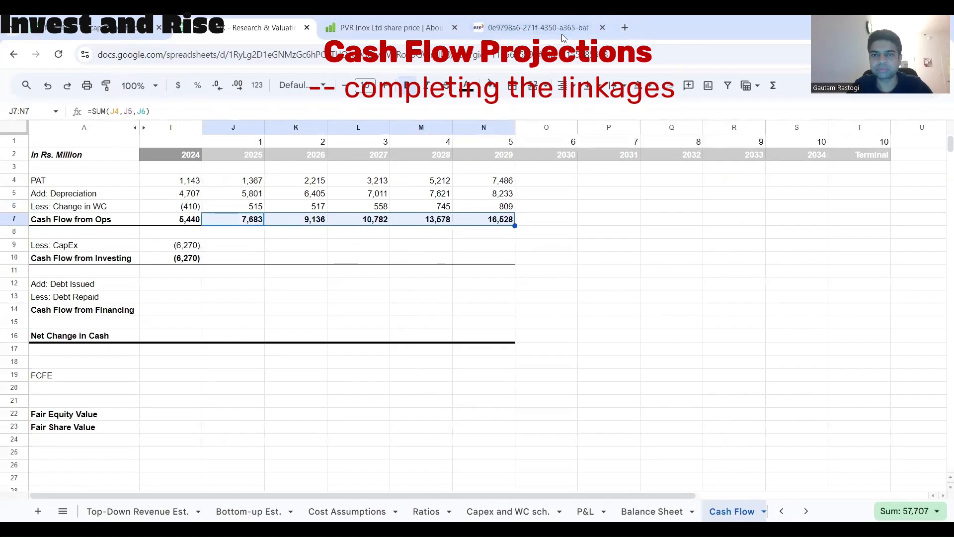
{"action": "left_click", "coordinate": [359, 231]}
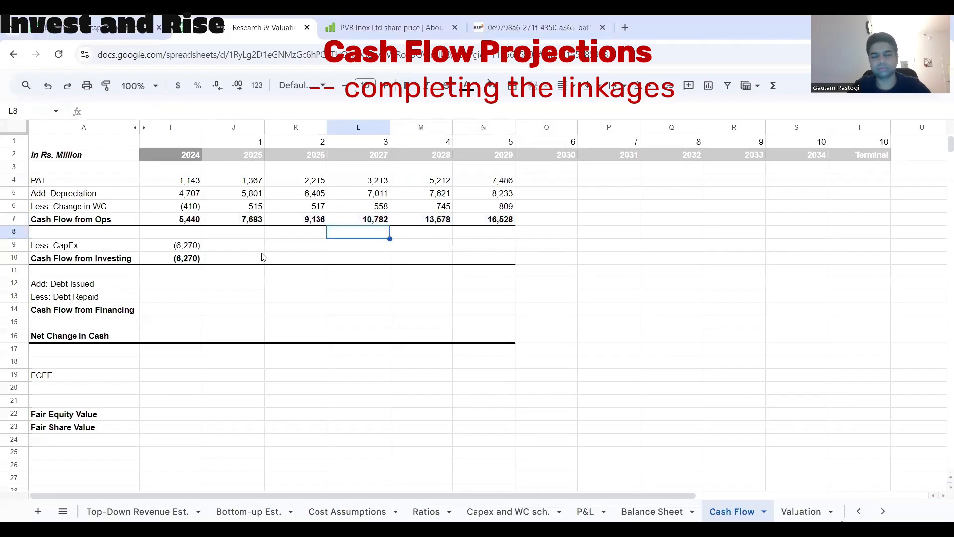
{"action": "left_click", "coordinate": [257, 254]}
{"action": "left_click_drag", "start_coordinate": [134, 219], "coordinate": [510, 230]}
{"action": "left_click", "coordinate": [233, 248]}
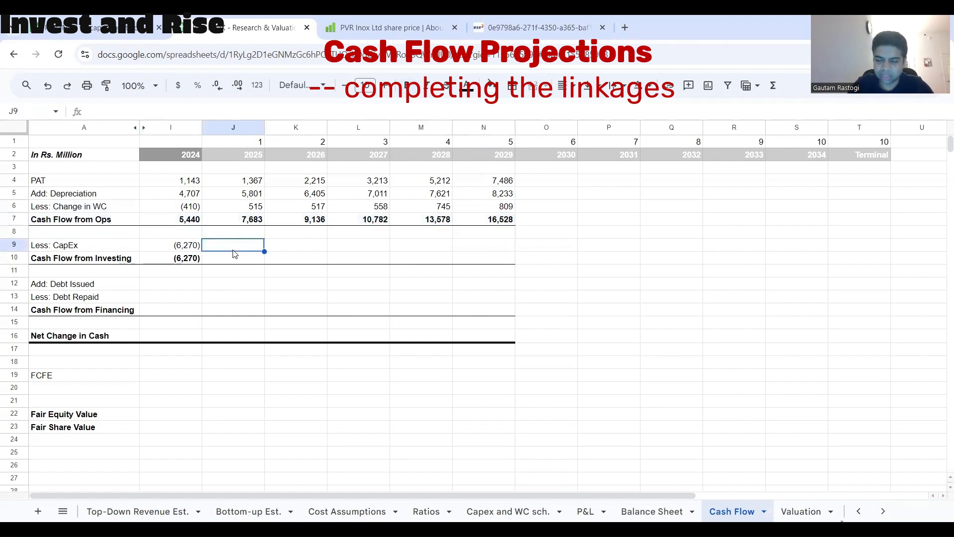
{"action": "type", "text": "=-"}
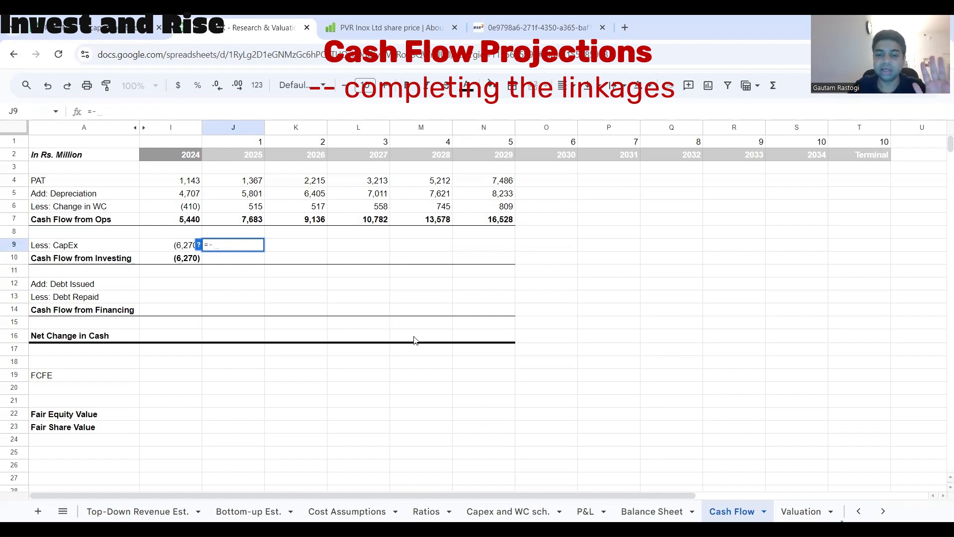
{"action": "left_click", "coordinate": [508, 511]}
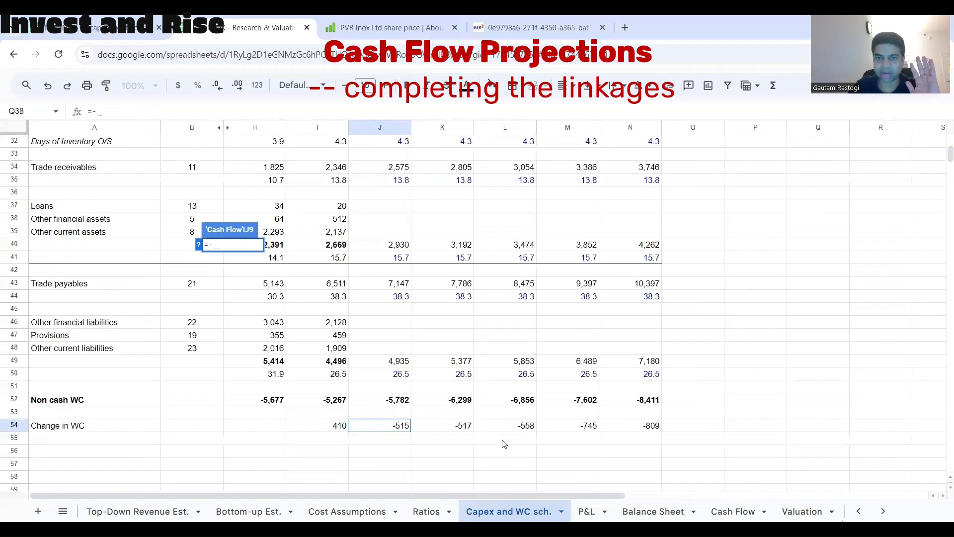
{"action": "scroll", "coordinate": [417, 347], "scroll_direction": "up", "scroll_amount": 4}
{"action": "scroll", "coordinate": [417, 346], "scroll_direction": "up", "scroll_amount": 5}
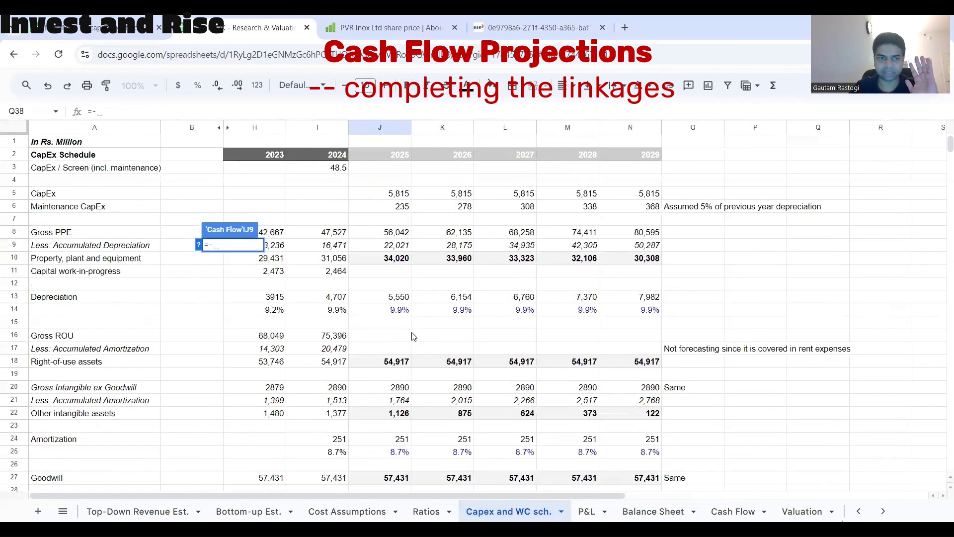
{"action": "left_click", "coordinate": [404, 198]}
{"action": "key", "text": "BackSpace"}
{"action": "key", "text": "BackSpace"}
{"action": "key", "text": "BackSpace"}
{"action": "key", "text": "BackSpace"}
{"action": "key", "text": "BackSpace"}
{"action": "key", "text": "BackSpace"}
{"action": "key", "text": "BackSpace"}
{"action": "key", "text": "BackSpace"}
{"action": "key", "text": "BackSpace"}
{"action": "key", "text": "BackSpace"}
{"action": "key", "text": "BackSpace"}
{"action": "key", "text": "BackSpace"}
{"action": "key", "text": "BackSpace"}
{"action": "key", "text": "BackSpace"}
{"action": "key", "text": "BackSpace"}
{"action": "key", "text": "BackSpace"}
{"action": "key", "text": "BackSpace"}
{"action": "key", "text": "BackSpace"}
{"action": "key", "text": "BackSpace"}
{"action": "key", "text": "BackSpace"}
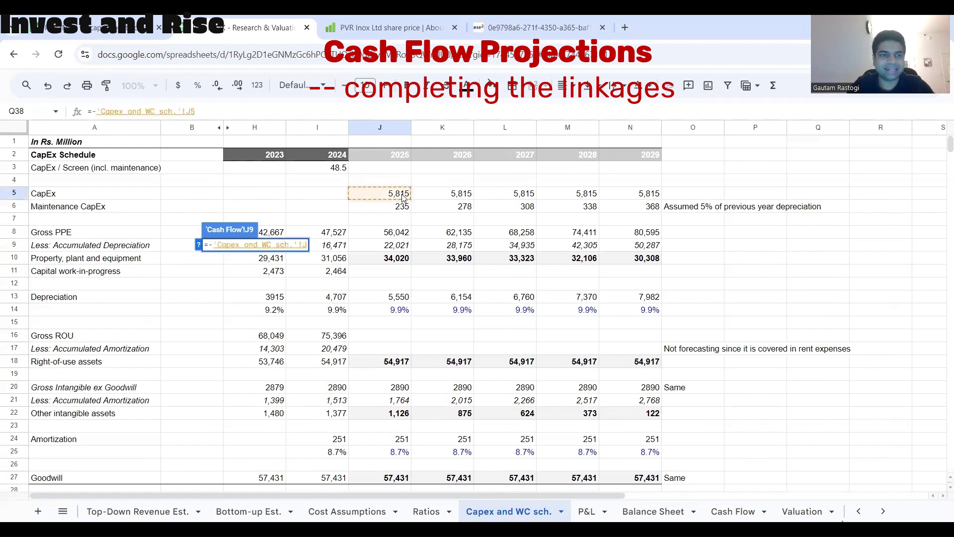
{"action": "type", "text": "=-"}
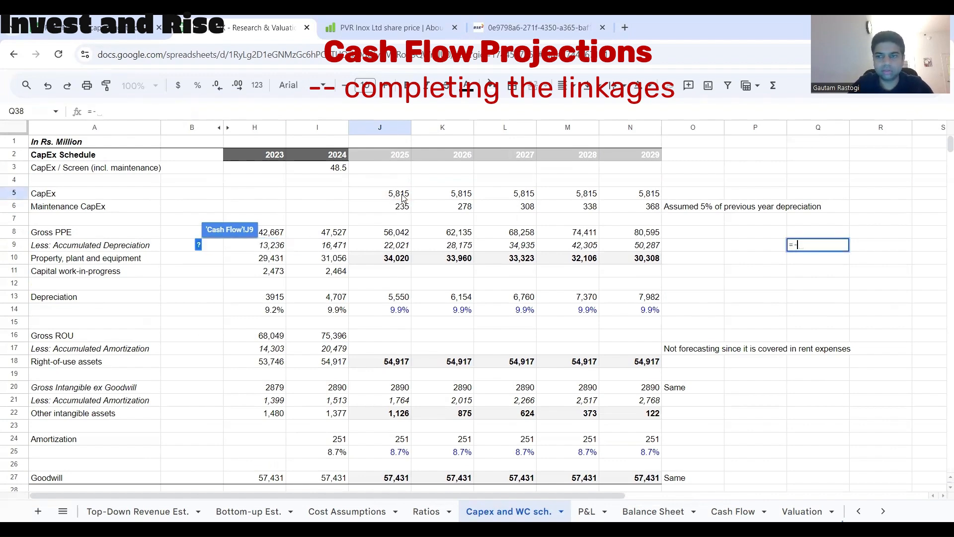
{"action": "key", "text": "Escape"}
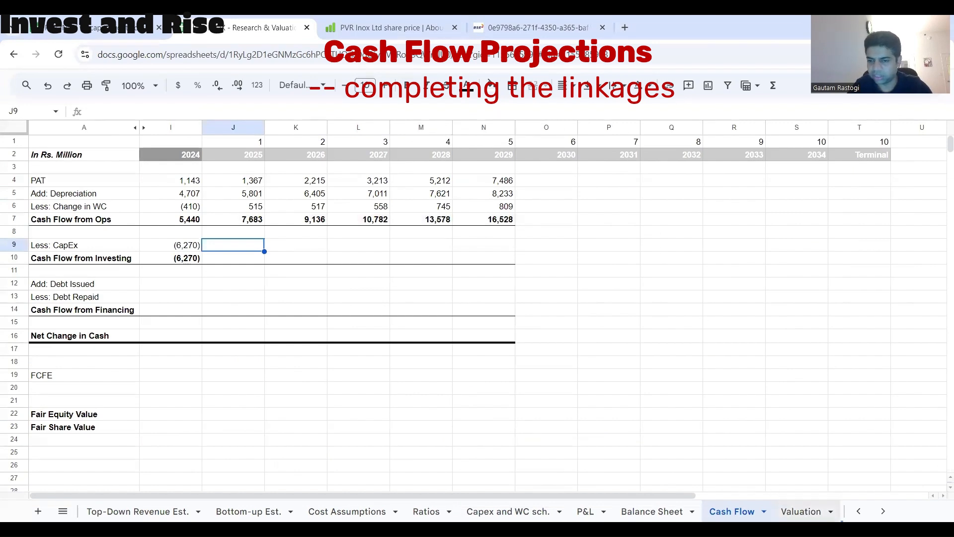
Step: Set 2025 CapEx in Cash Flow cell J9 to =-('Capex and WC sch.'!J5+'Capex and WC sch.'!J6) and copy it through 2029
{"action": "type", "text": "=-"}
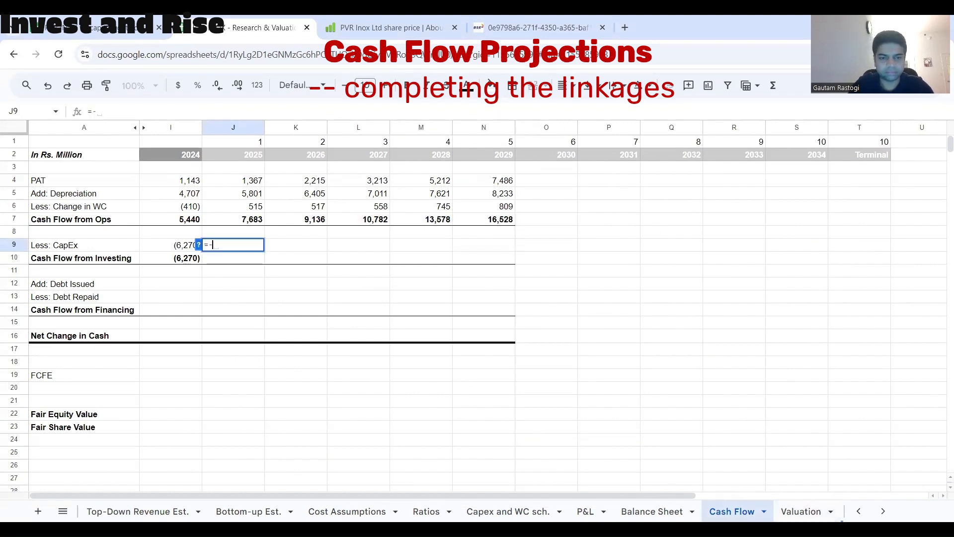
{"action": "type", "text": "("}
{"action": "left_click", "coordinate": [508, 511]}
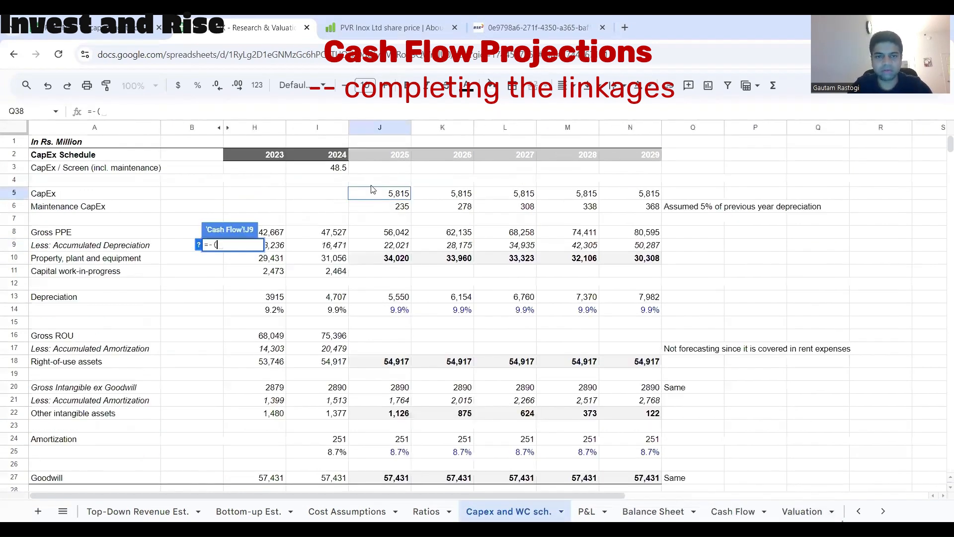
{"action": "left_click", "coordinate": [393, 193]}
{"action": "type", "text": "+"}
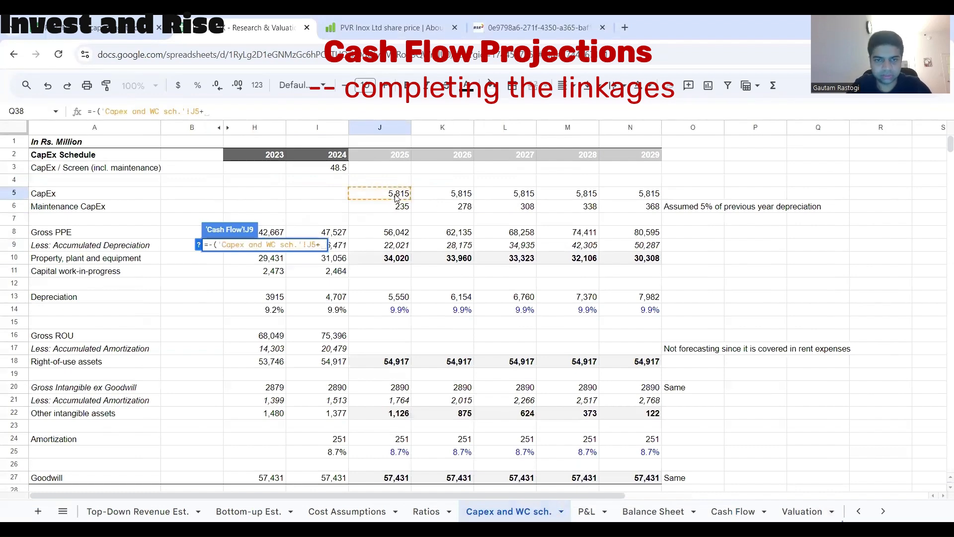
{"action": "left_click", "coordinate": [400, 209]}
{"action": "type", "text": ")"}
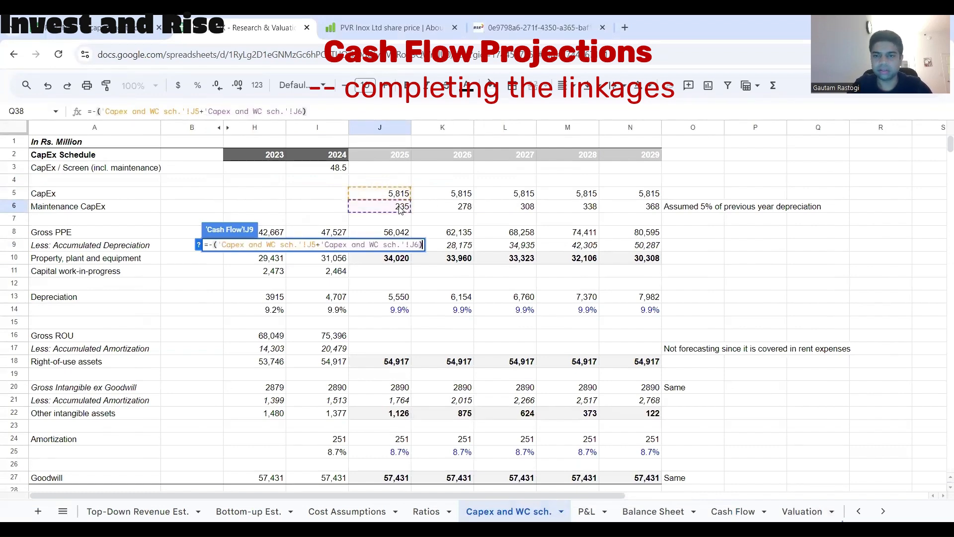
{"action": "key", "text": "Return"}
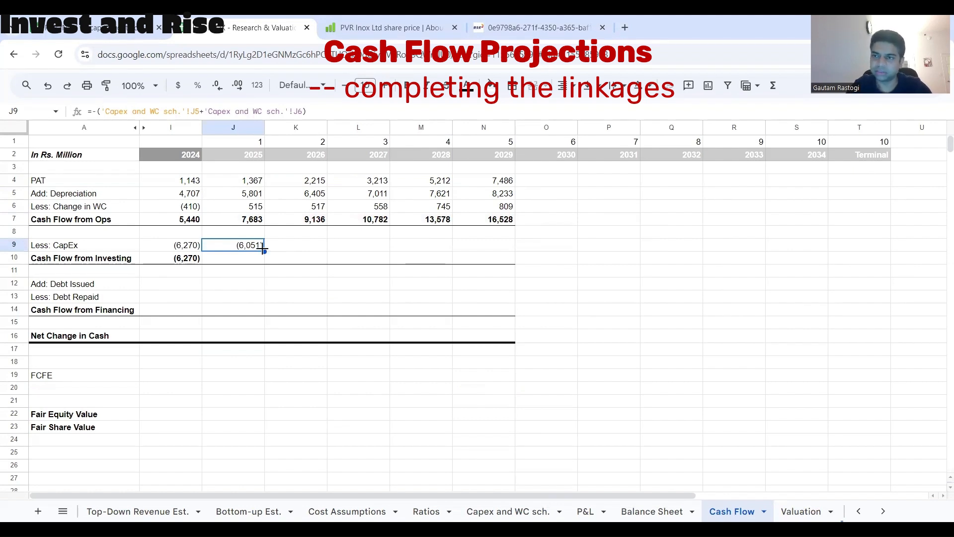
{"action": "left_click_drag", "start_coordinate": [264, 250], "coordinate": [497, 246]}
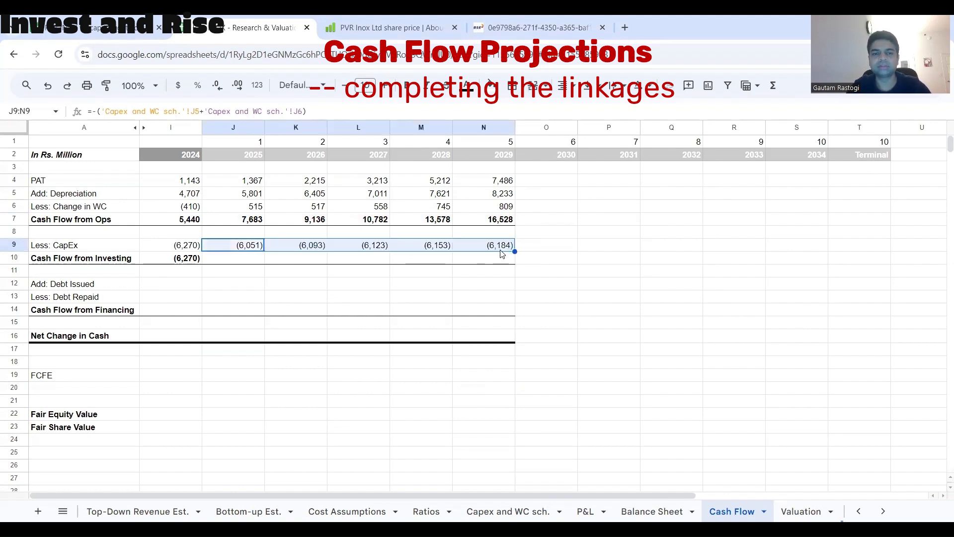
Step: Set 2025 Cash Flow from Investing in J10 to =J9 and copy the formula through 2029
{"action": "left_click", "coordinate": [244, 257]}
{"action": "type", "text": "="}
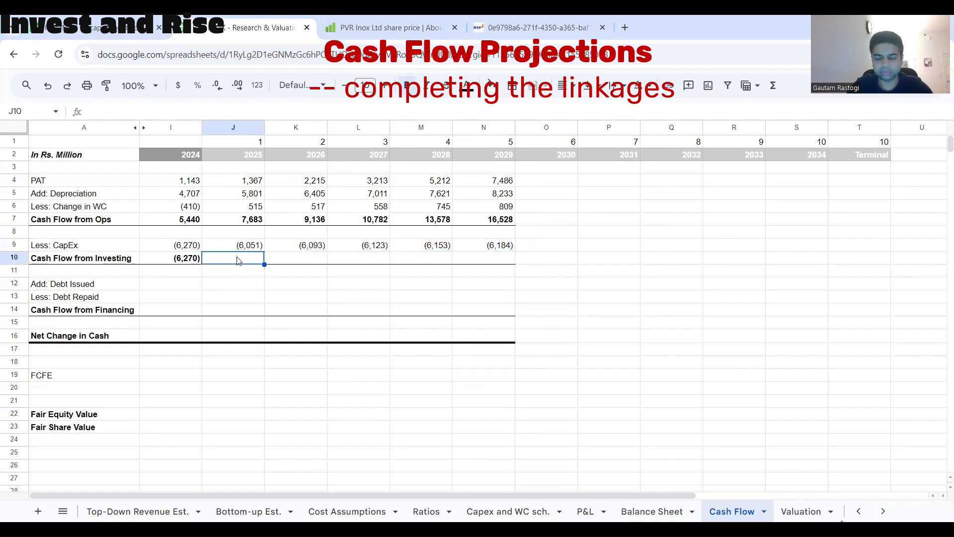
{"action": "left_click", "coordinate": [241, 245]}
{"action": "key", "text": "Return"}
{"action": "key", "text": "Up"}
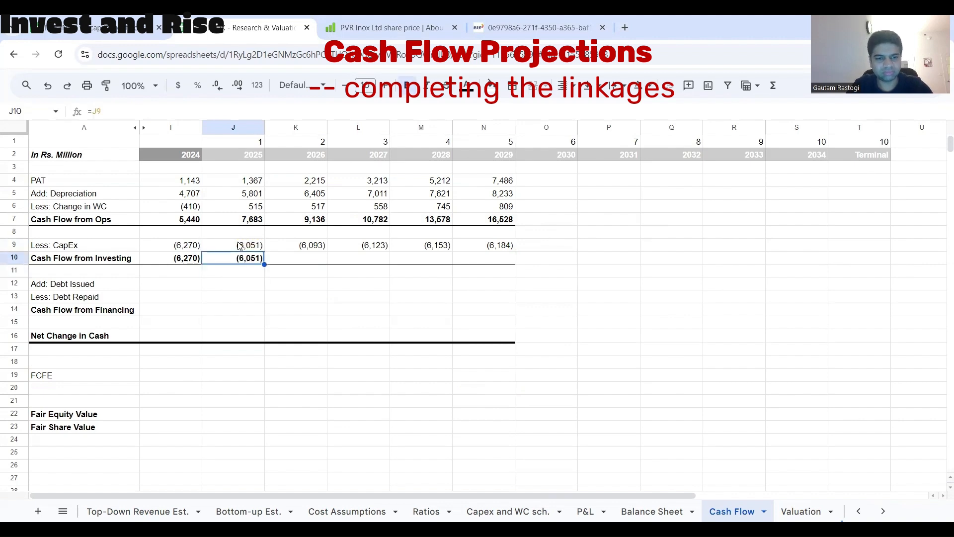
{"action": "left_click_drag", "start_coordinate": [266, 265], "coordinate": [486, 266]}
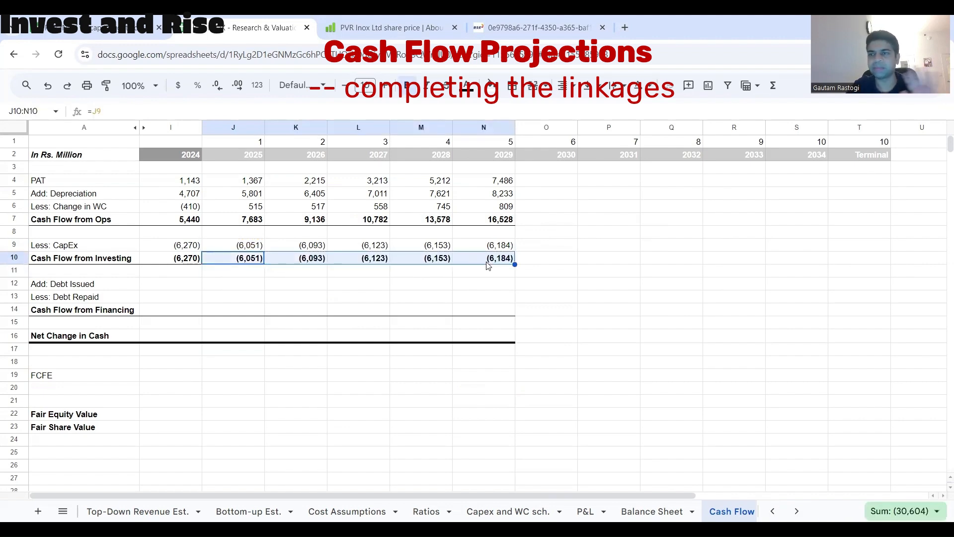
Step: Enter 0 as Debt Issued for each year from 2025 to 2029 in J12:N12
{"action": "left_click", "coordinate": [175, 286]}
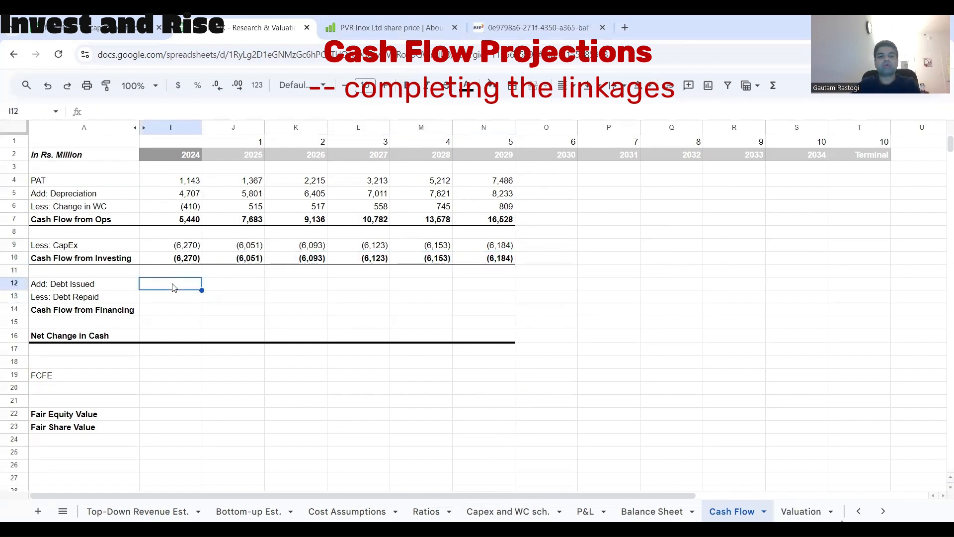
{"action": "left_click", "coordinate": [217, 284]}
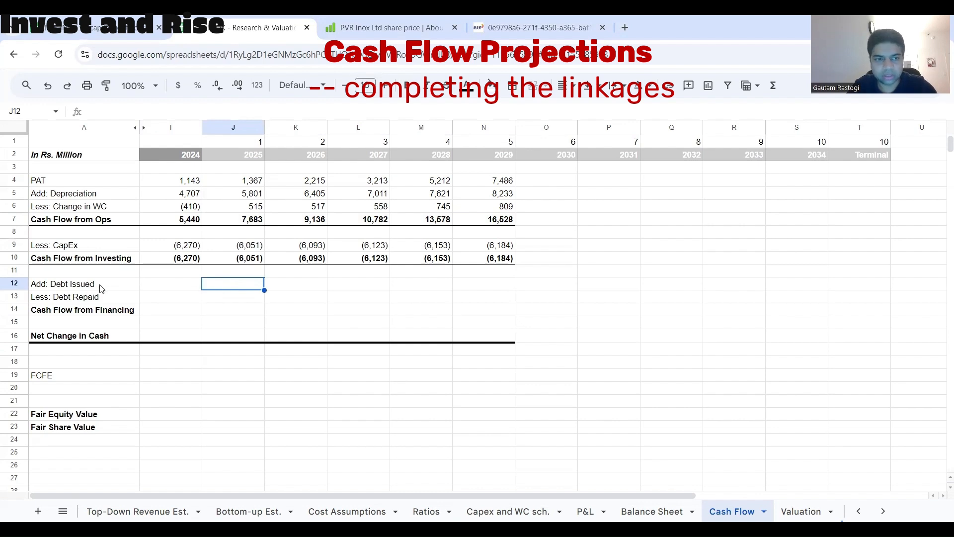
{"action": "left_click_drag", "start_coordinate": [105, 288], "coordinate": [486, 315]}
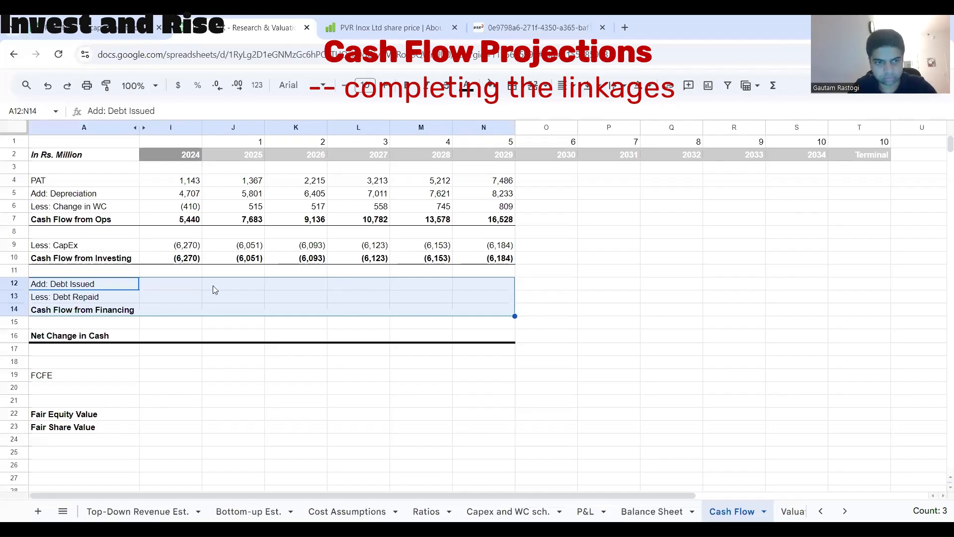
{"action": "left_click", "coordinate": [212, 285]}
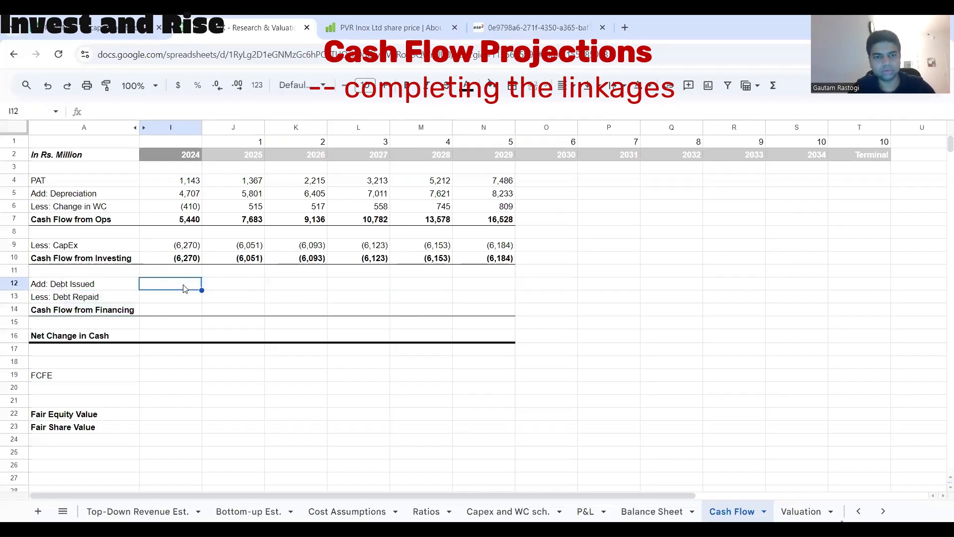
{"action": "type", "text": "0"}
{"action": "key", "text": "Tab"}
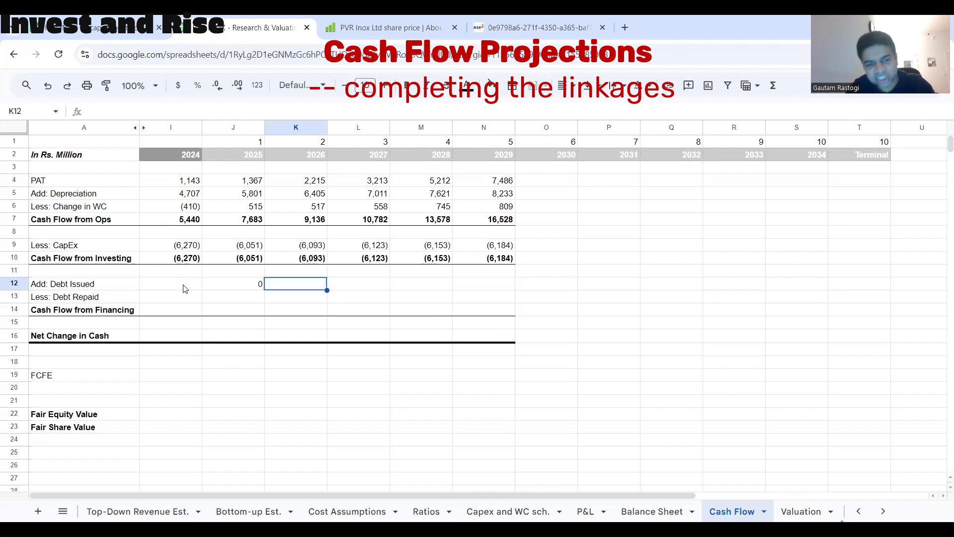
{"action": "type", "text": "0"}
{"action": "key", "text": "Tab"}
{"action": "type", "text": "0\t0\t0"}
{"action": "key", "text": "Return"}
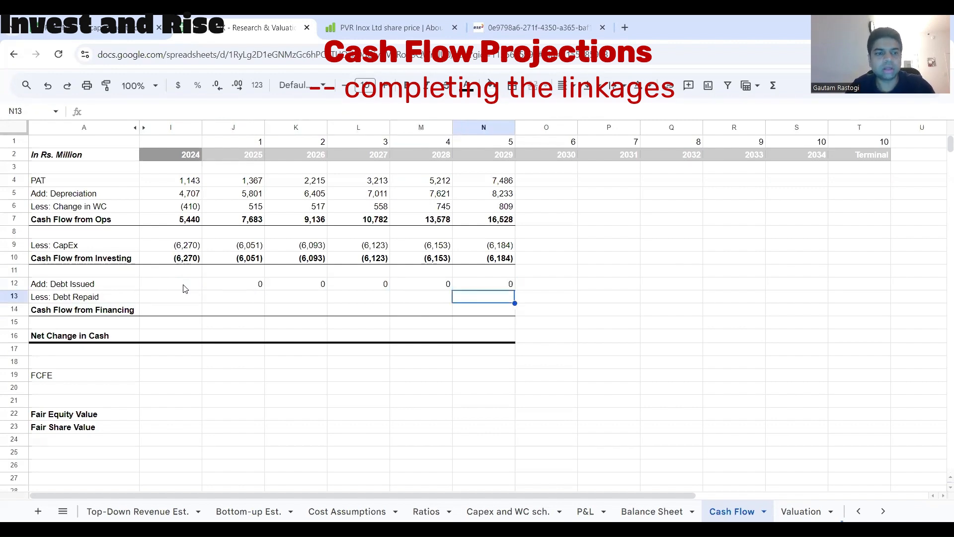
Step: Calculate 2025 Cash Flow from Financing in J14 as =J12+J13 and copy the formula through 2029
{"action": "key", "text": "Up"}
{"action": "key", "text": "Left"}
{"action": "key", "text": "Left"}
{"action": "key", "text": "Left"}
{"action": "key", "text": "Left"}
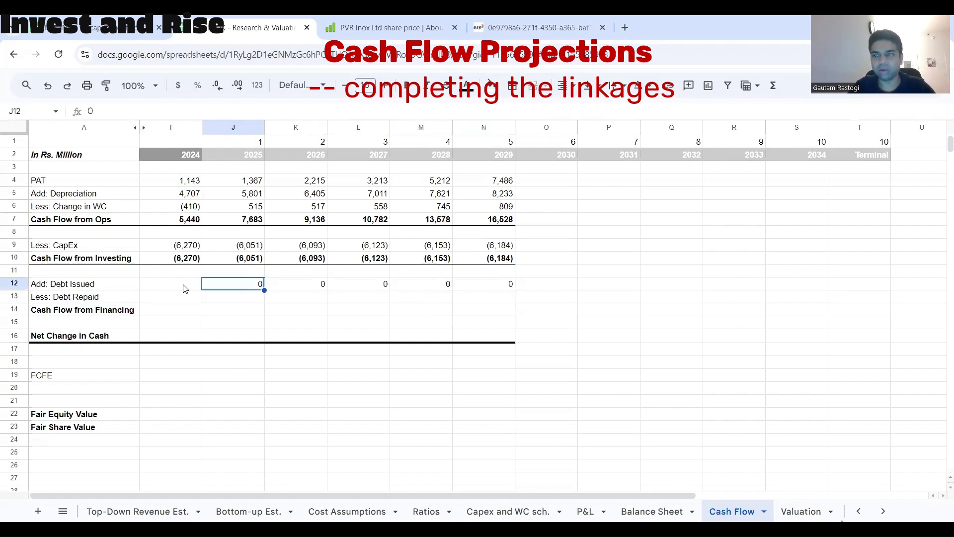
{"action": "key", "text": "Down"}
{"action": "key", "text": "Right"}
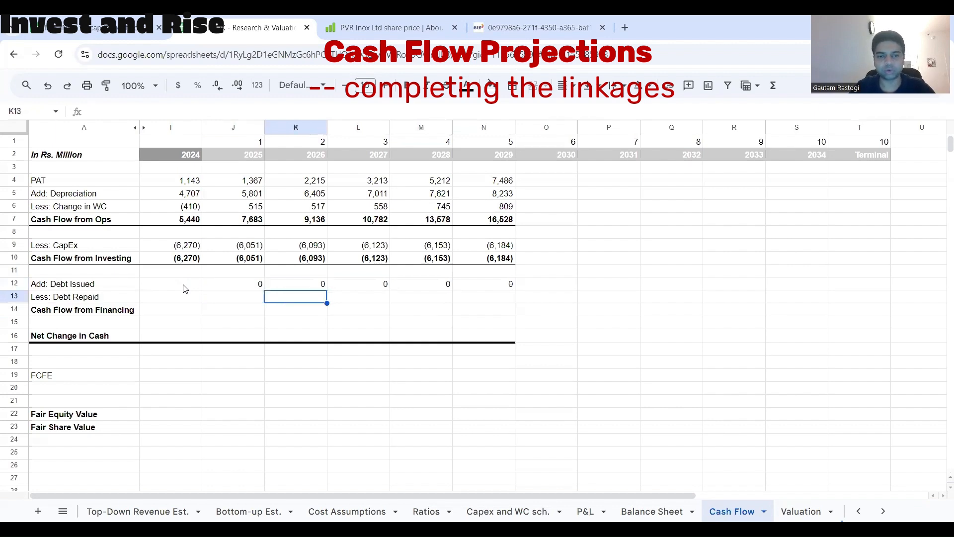
{"action": "key", "text": "Down"}
{"action": "key", "text": "Left"}
{"action": "type", "text": "="}
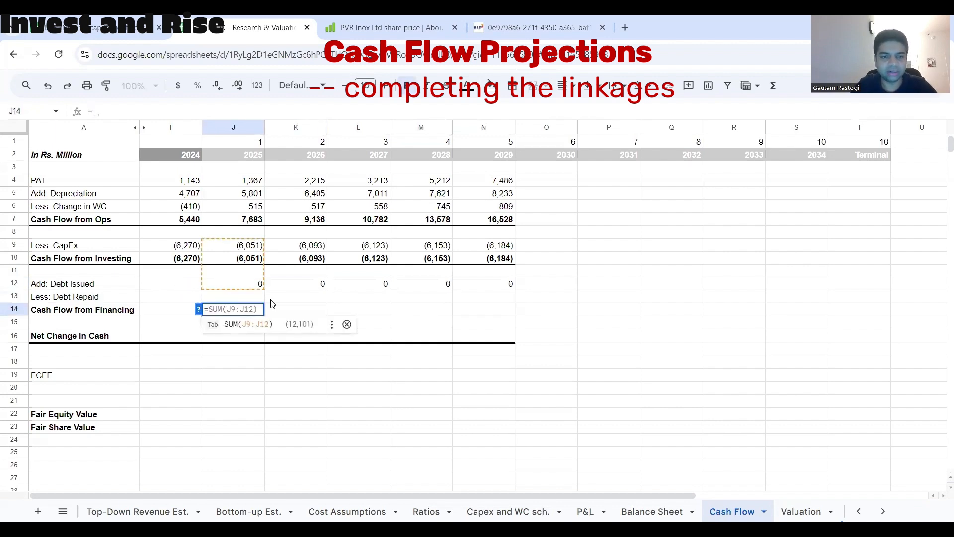
{"action": "left_click", "coordinate": [261, 286]}
{"action": "type", "text": "+"}
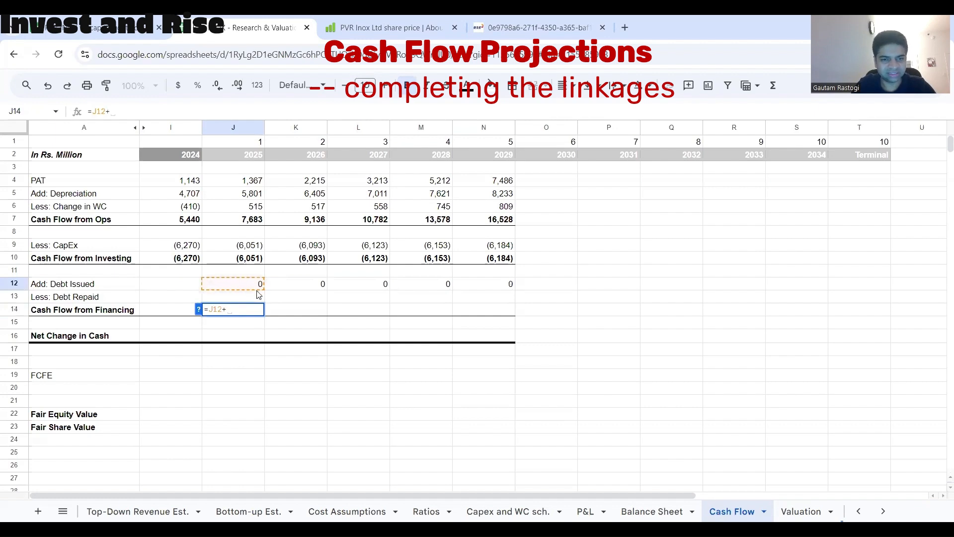
{"action": "left_click", "coordinate": [256, 298]}
{"action": "key", "text": "Return"}
{"action": "left_click", "coordinate": [259, 311]}
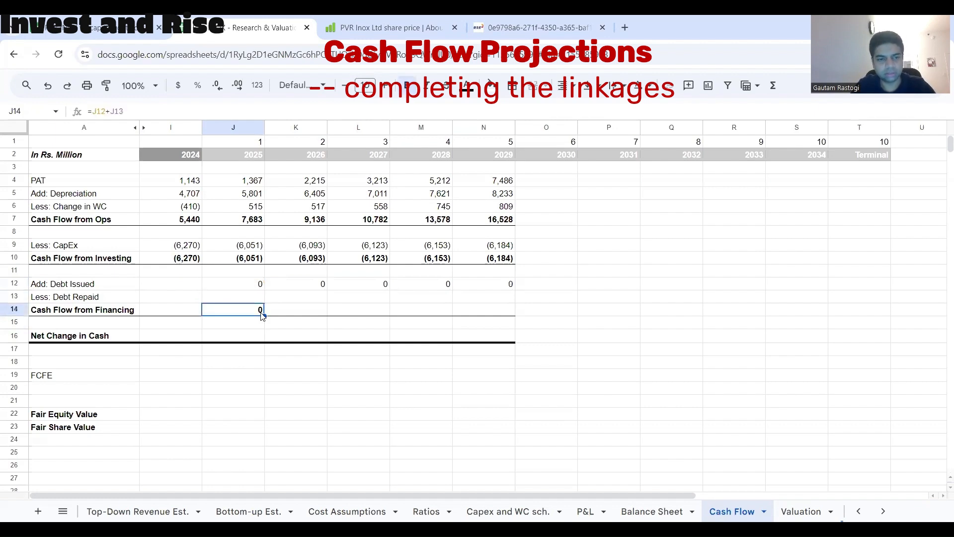
{"action": "left_click_drag", "start_coordinate": [266, 315], "coordinate": [462, 313]}
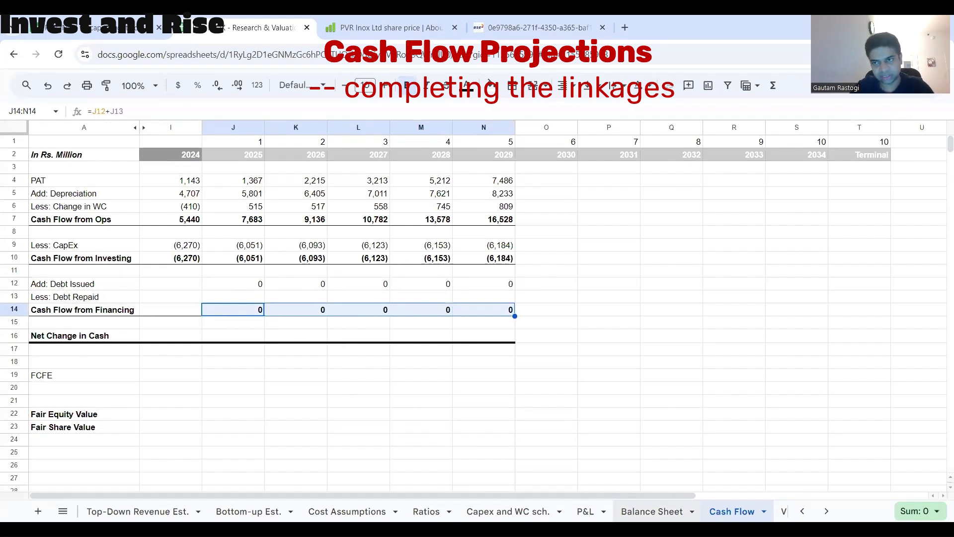
Step: In the Balance Sheet, append +'Cash Flow'!J12+'Cash Flow'!J13 to the 2025 Borrowings formula in J41 and copy it through 2029
{"action": "left_click", "coordinate": [651, 512]}
{"action": "scroll", "coordinate": [468, 368], "scroll_direction": "down", "scroll_amount": 5}
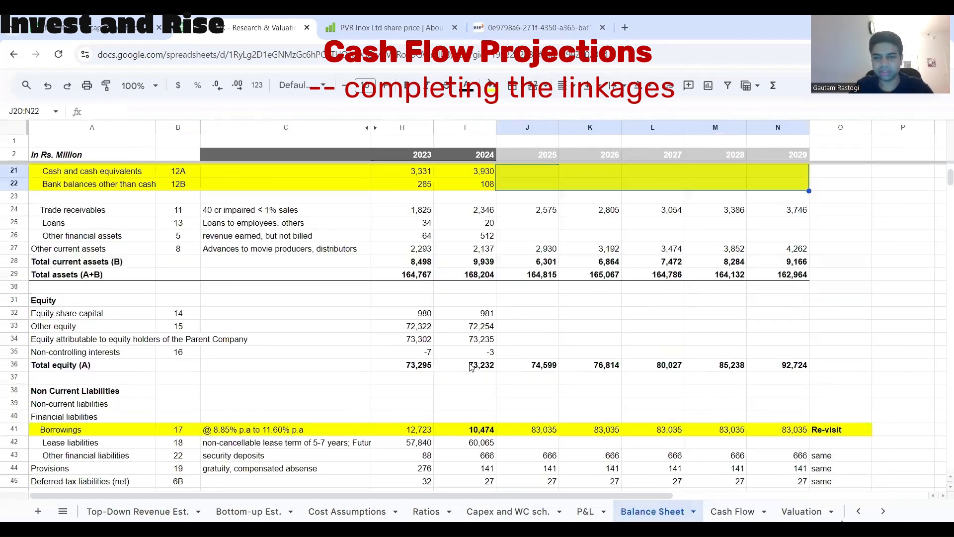
{"action": "left_click_drag", "start_coordinate": [494, 385], "coordinate": [584, 384]}
{"action": "left_click", "coordinate": [510, 388]}
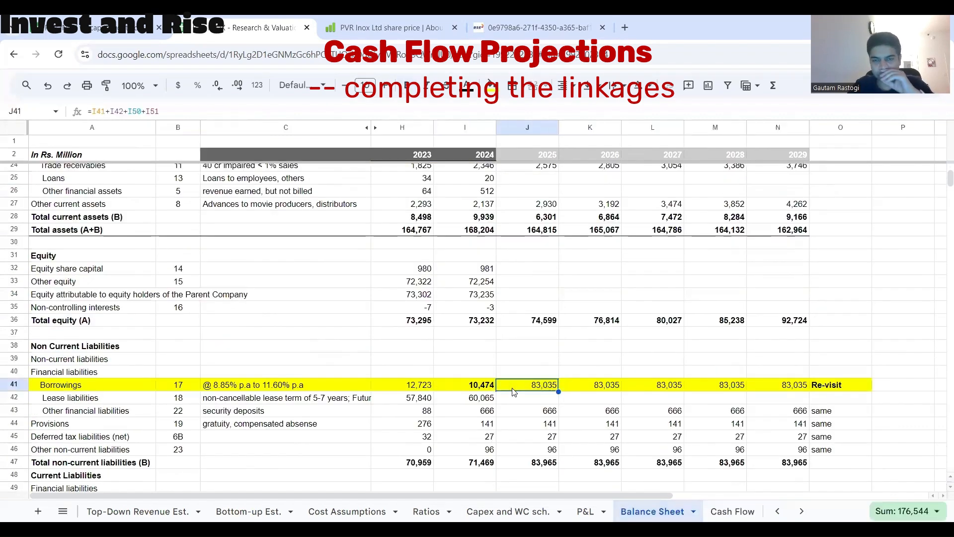
{"action": "left_click", "coordinate": [193, 108]}
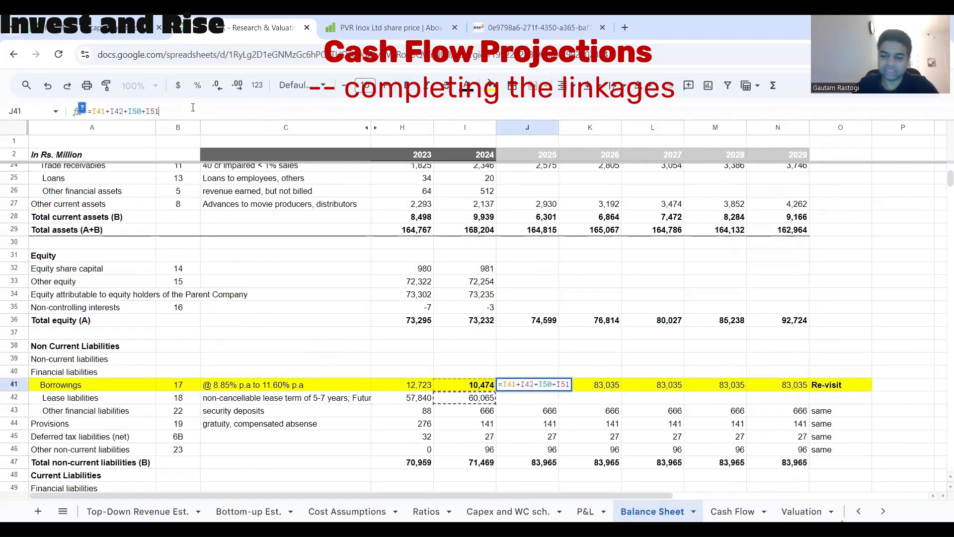
{"action": "type", "text": "+"}
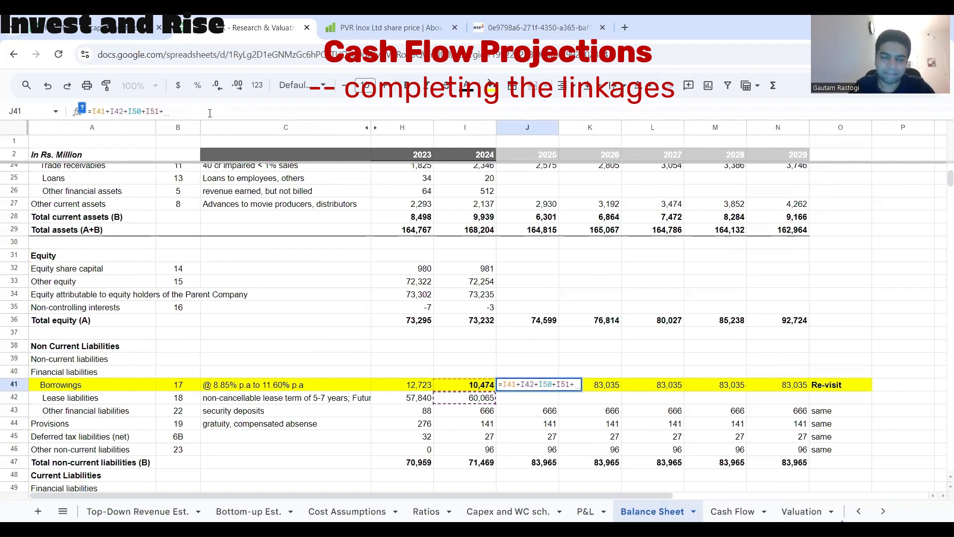
{"action": "left_click", "coordinate": [732, 511]}
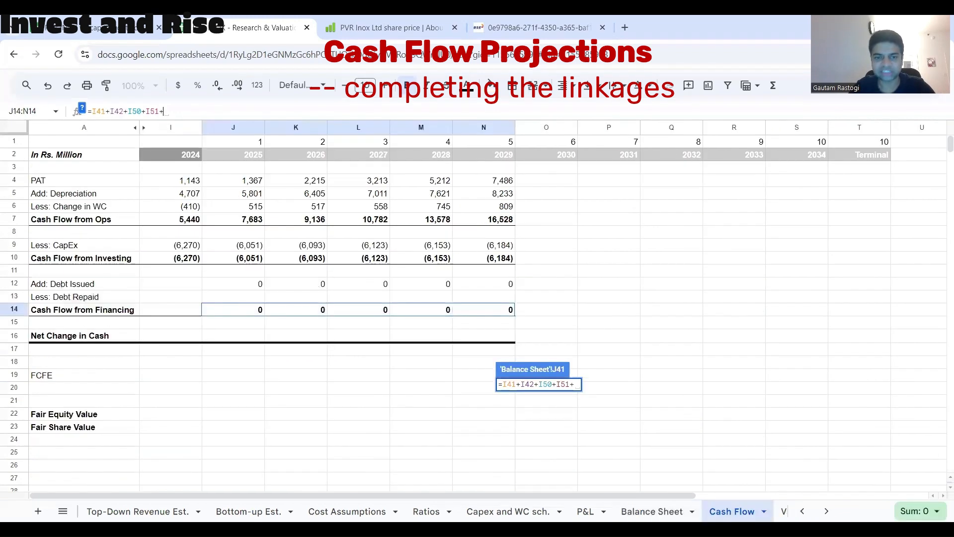
{"action": "left_click", "coordinate": [235, 288]}
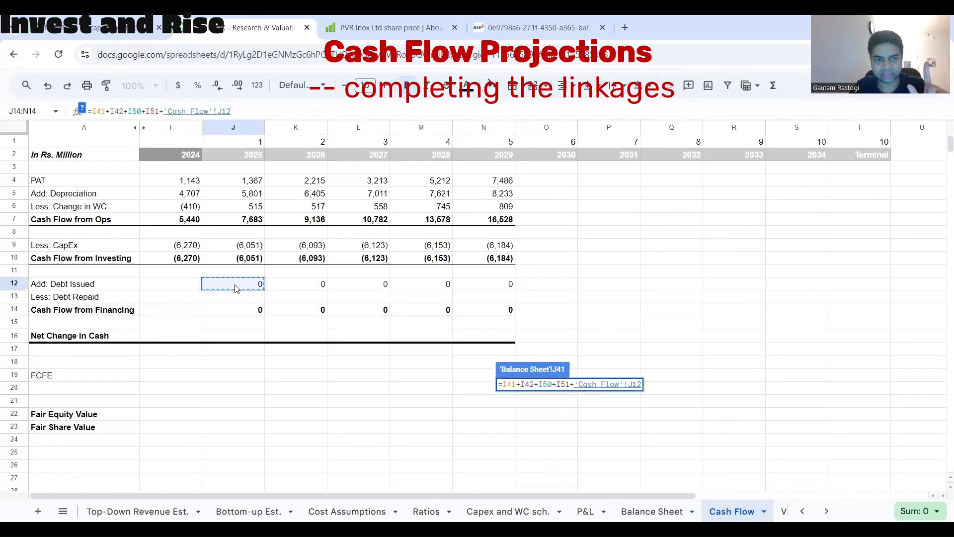
{"action": "type", "text": "+"}
{"action": "left_click", "coordinate": [237, 298]}
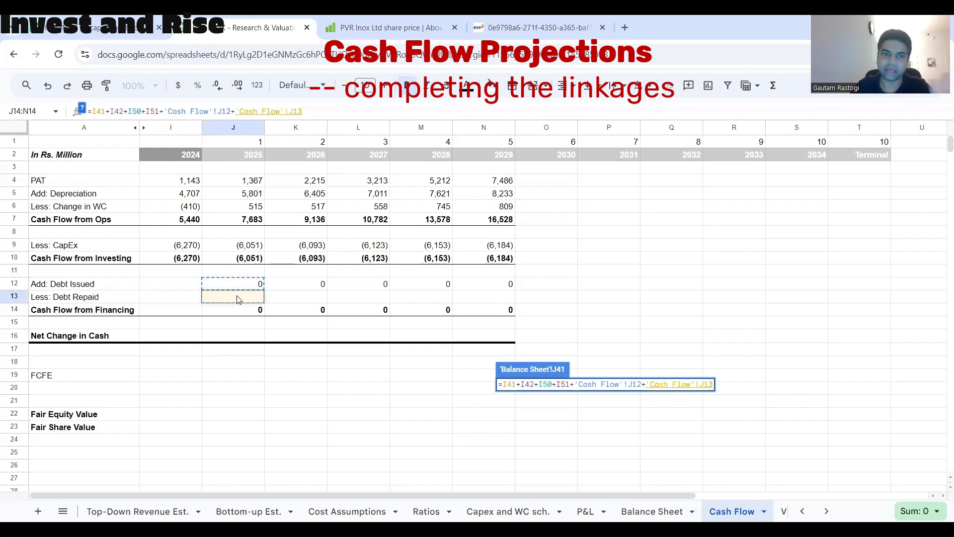
{"action": "key", "text": "Return"}
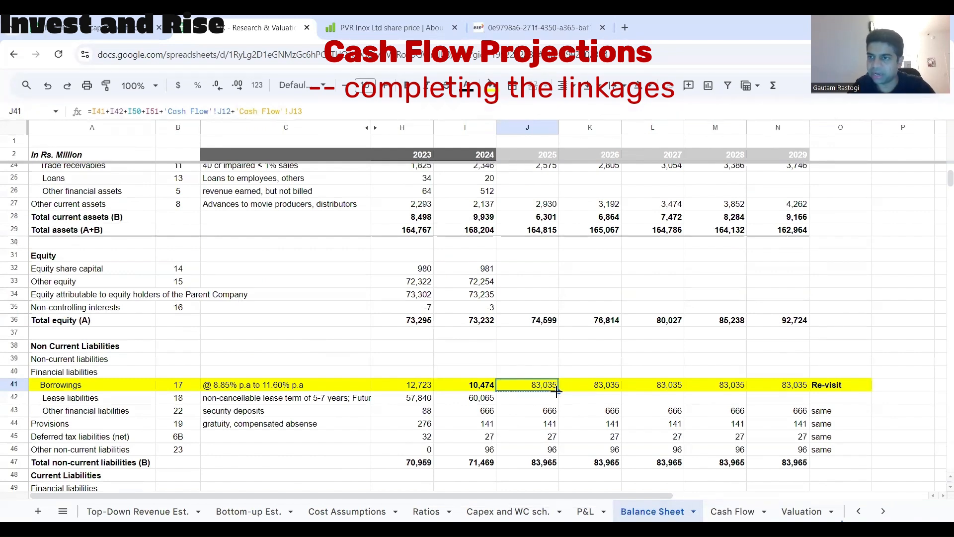
{"action": "left_click_drag", "start_coordinate": [558, 391], "coordinate": [773, 383]}
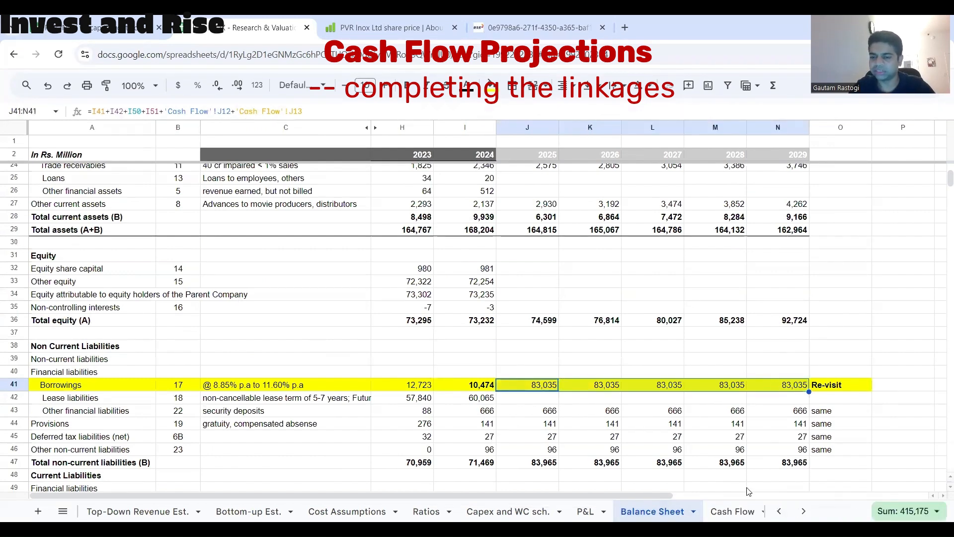
Step: In the Cash Flow sheet, total 2025 Net Change in Cash in J16 with =SUM(J7,J10,J14) and copy it through 2029
{"action": "left_click", "coordinate": [733, 510]}
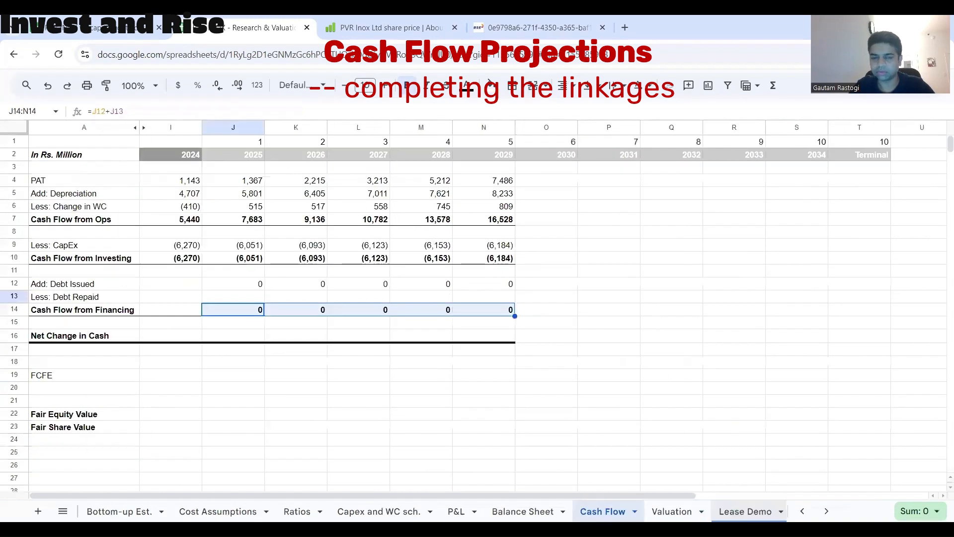
{"action": "left_click", "coordinate": [248, 327]}
{"action": "left_click", "coordinate": [247, 336]}
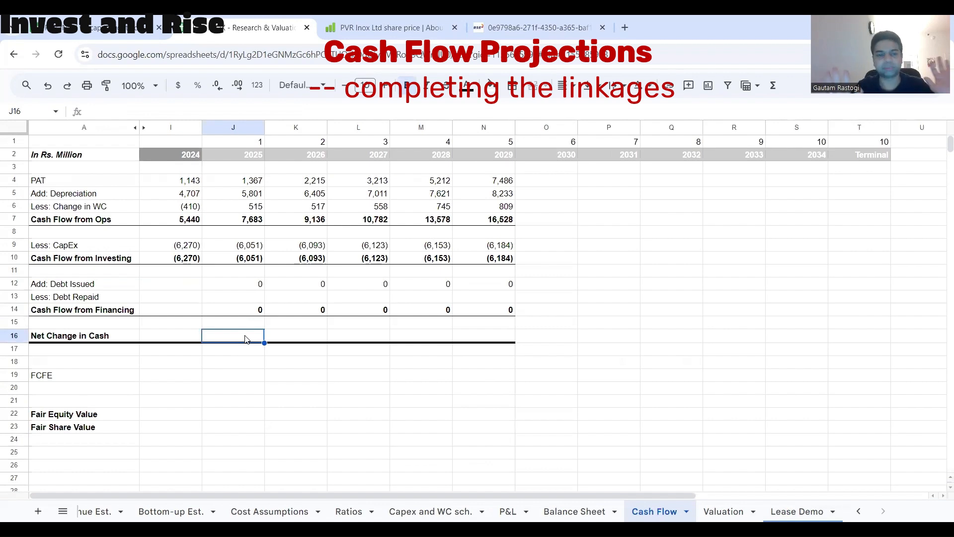
{"action": "type", "text": "="}
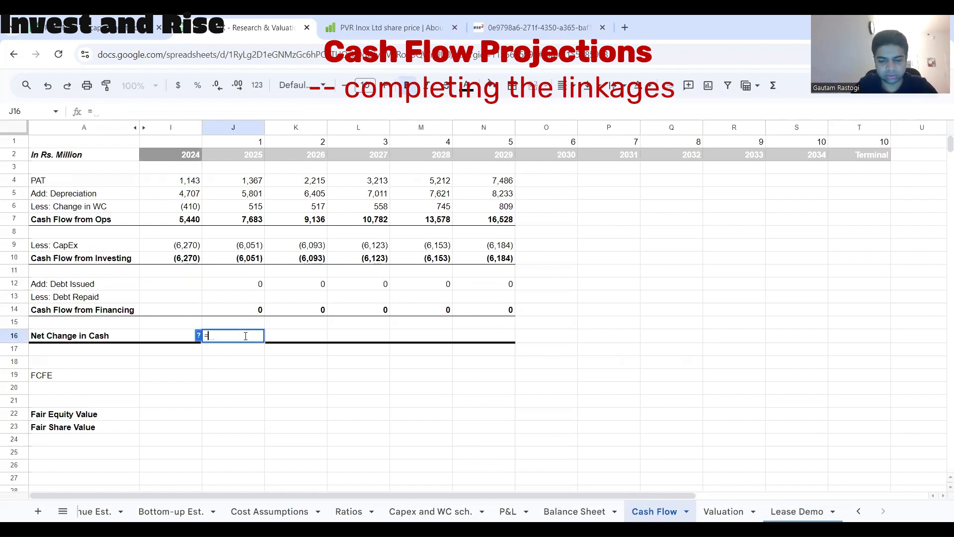
{"action": "type", "text": "SUM("}
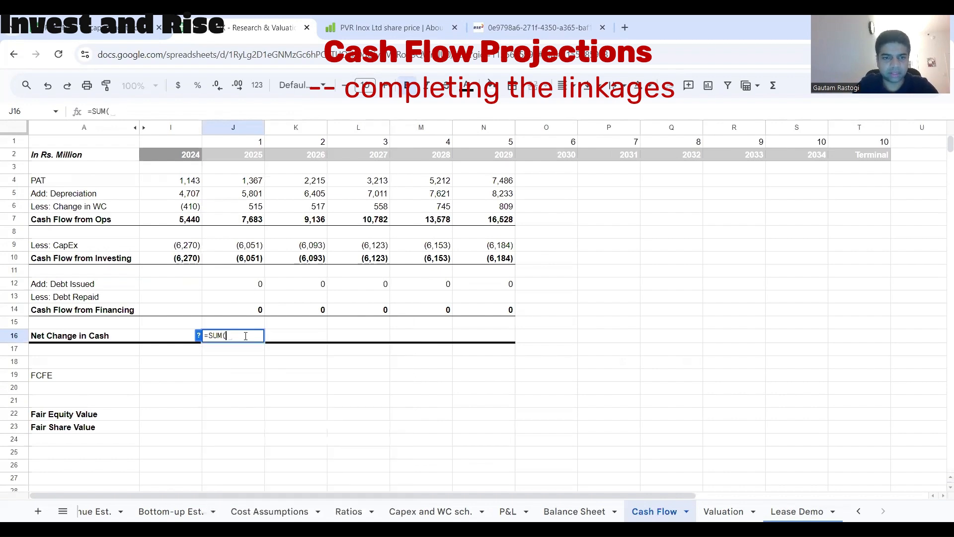
{"action": "left_click", "coordinate": [234, 224]}
{"action": "type", "text": ","}
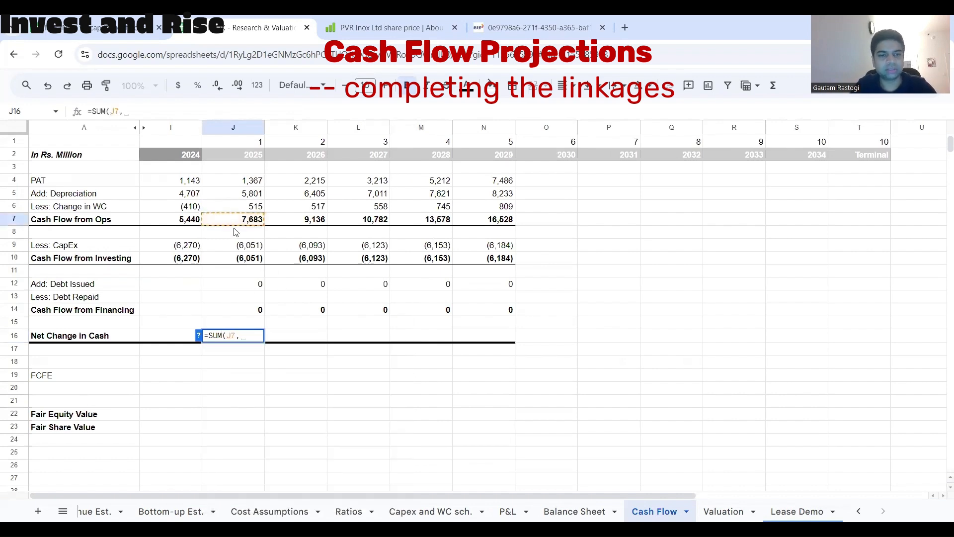
{"action": "left_click", "coordinate": [244, 261]}
{"action": "type", "text": ","}
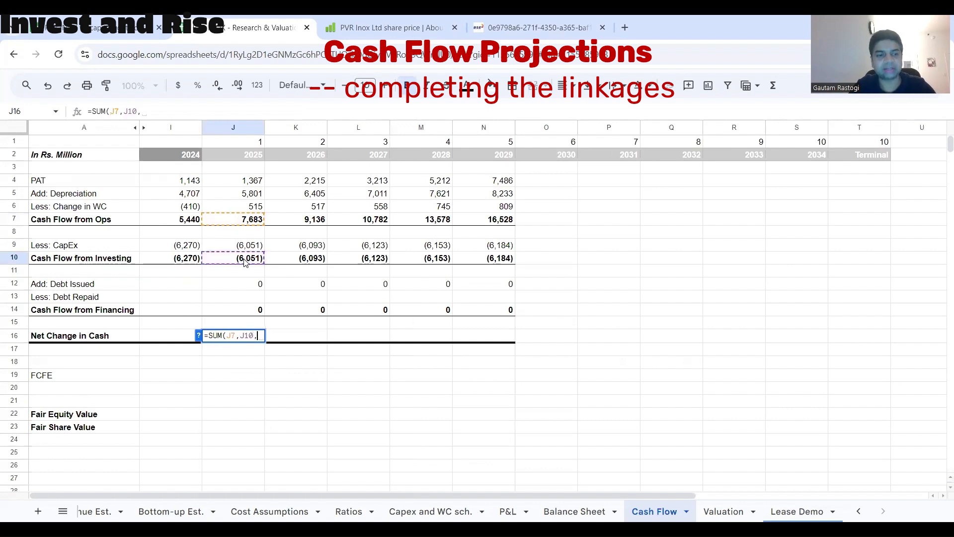
{"action": "left_click", "coordinate": [250, 310]}
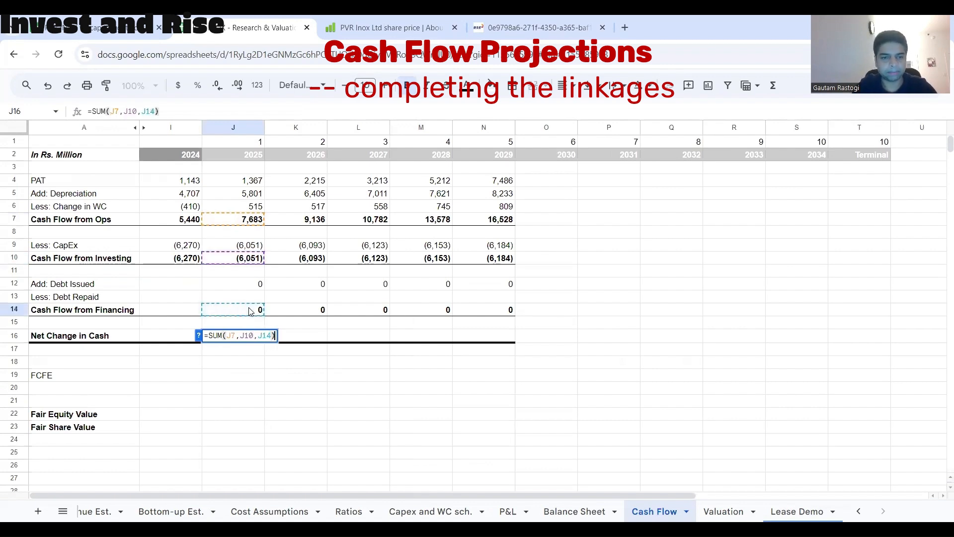
{"action": "key", "text": "Return"}
{"action": "left_click_drag", "start_coordinate": [263, 343], "coordinate": [497, 342]}
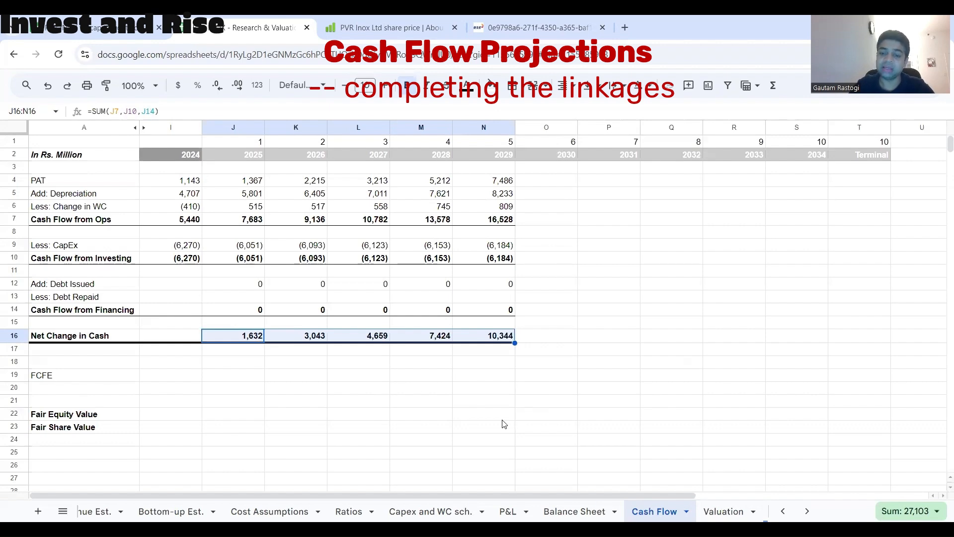
Step: In the Balance Sheet, calculate 2025 Investments in J20 as =I20+I21+I22+'Cash Flow'!J16 and copy the formula through 2029
{"action": "key", "text": "ctrl+shift+Page_Up"}
{"action": "scroll", "coordinate": [496, 347], "scroll_direction": "up", "scroll_amount": 5}
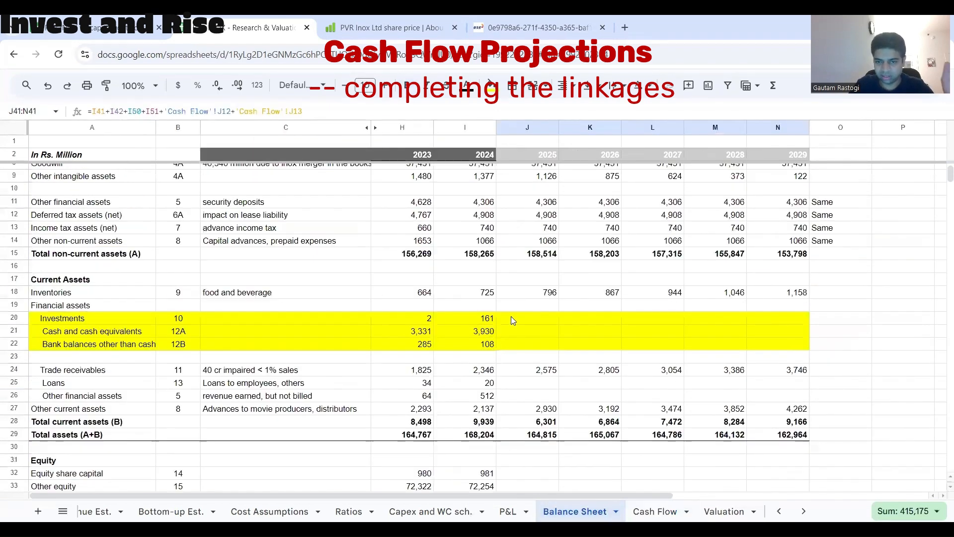
{"action": "left_click_drag", "start_coordinate": [512, 320], "coordinate": [779, 350]}
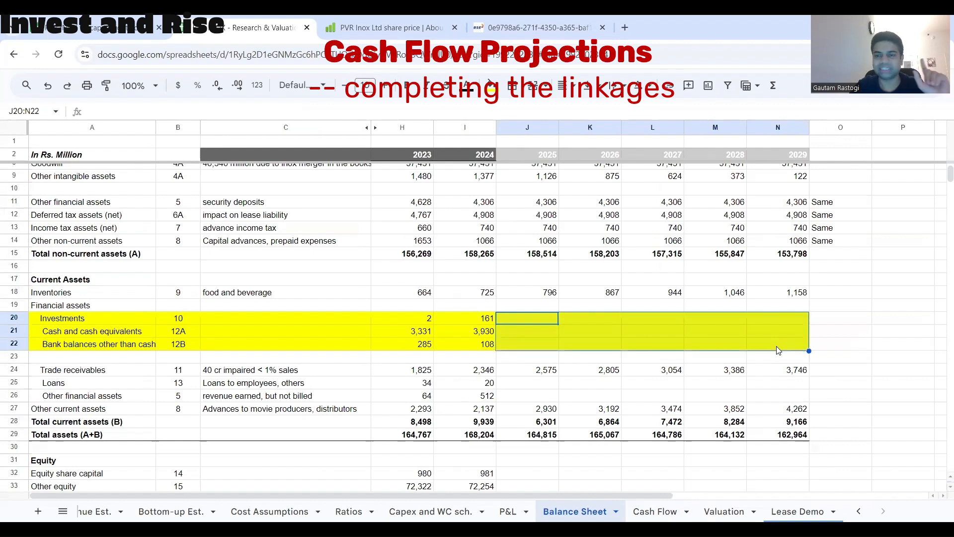
{"action": "left_click", "coordinate": [548, 321]}
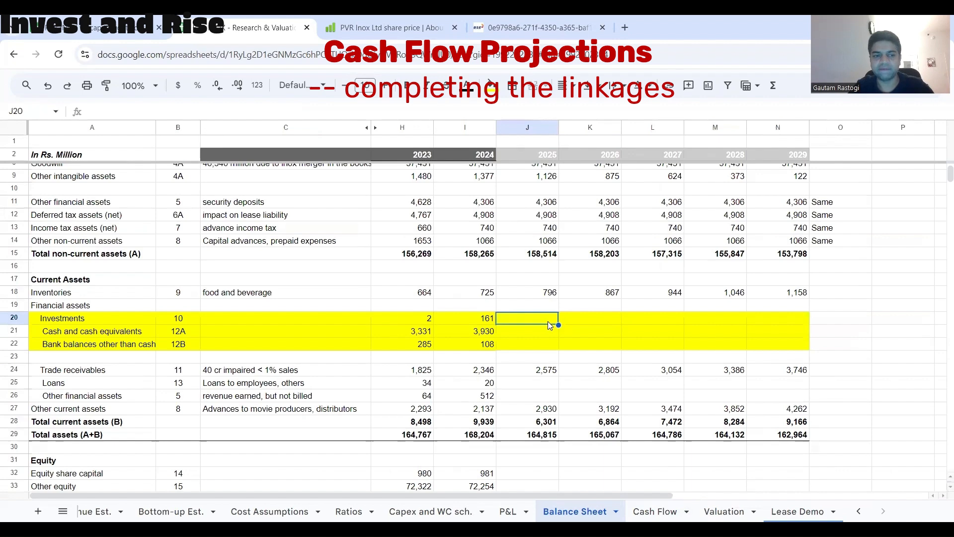
{"action": "type", "text": "="}
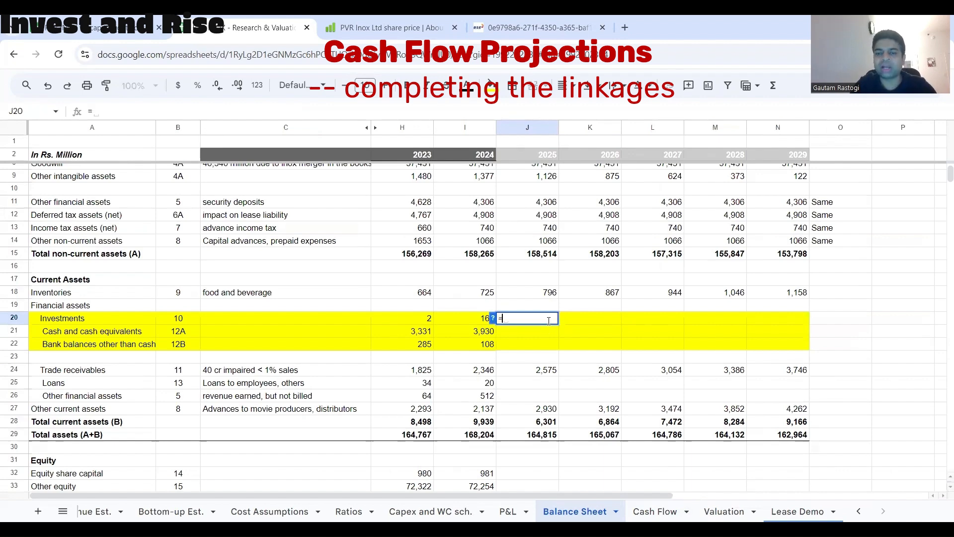
{"action": "left_click", "coordinate": [463, 318]}
{"action": "type", "text": "+"}
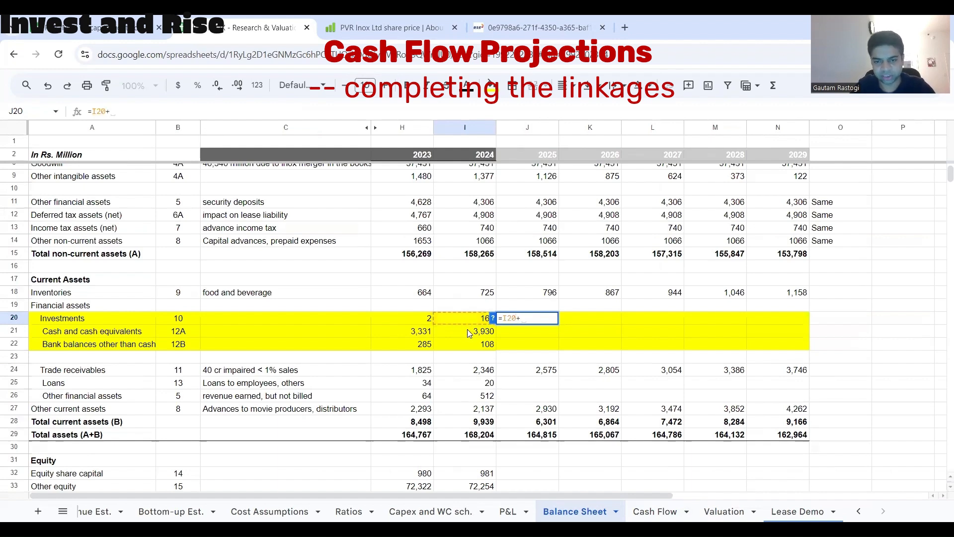
{"action": "left_click", "coordinate": [467, 330]}
{"action": "type", "text": "+"}
{"action": "left_click", "coordinate": [473, 344]}
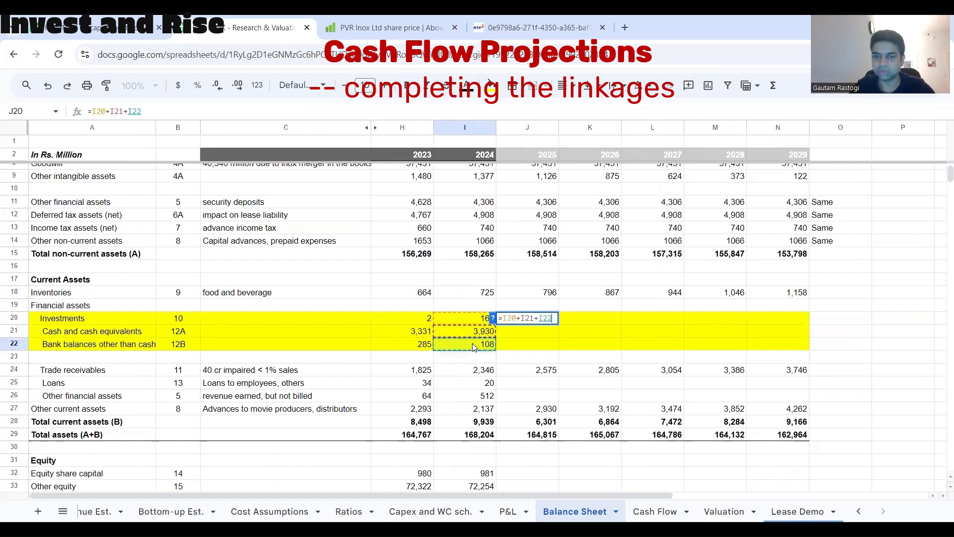
{"action": "type", "text": "+"}
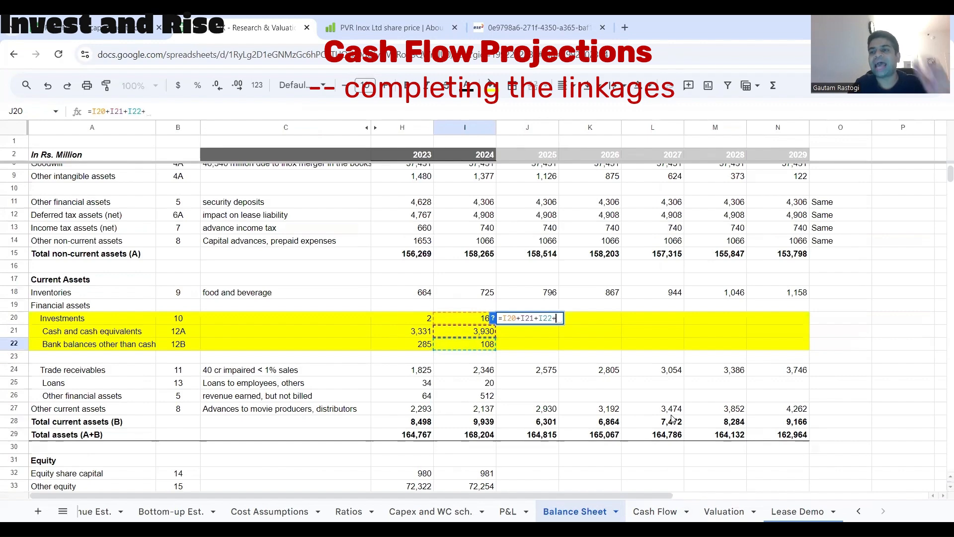
{"action": "left_click", "coordinate": [654, 511]}
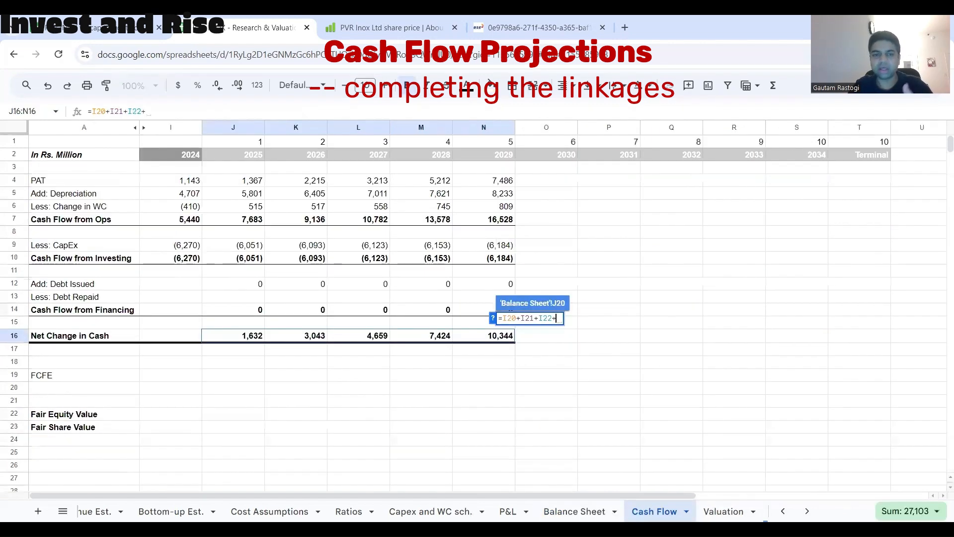
{"action": "left_click", "coordinate": [244, 337]}
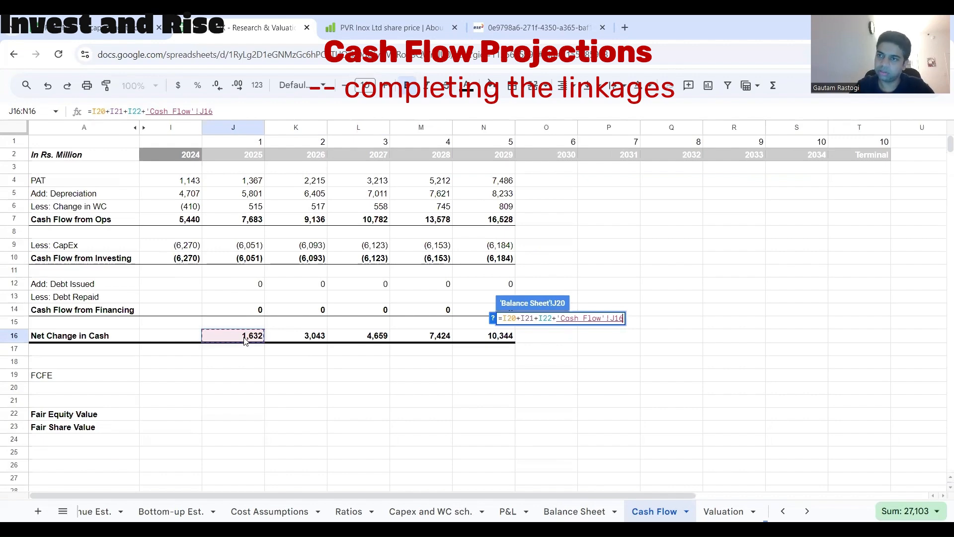
{"action": "key", "text": "Return"}
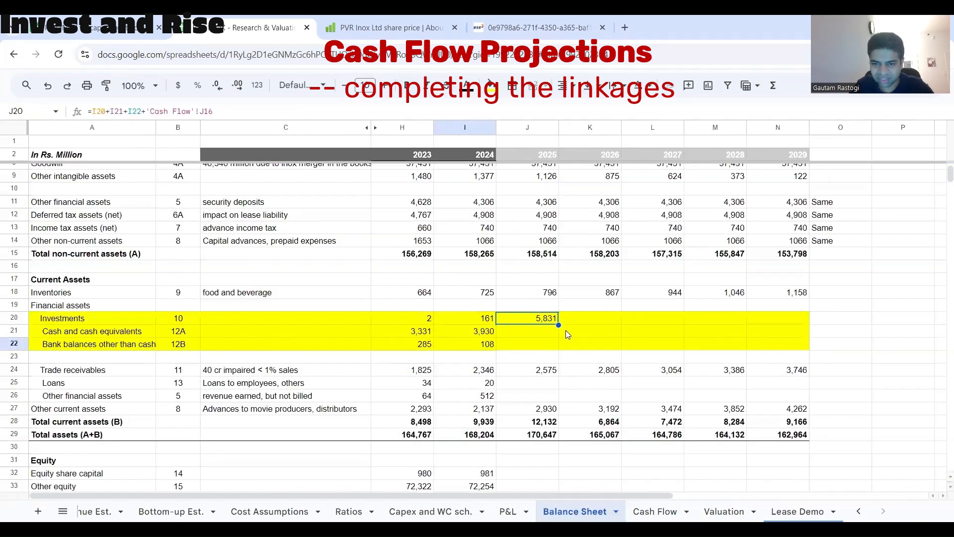
{"action": "left_click_drag", "start_coordinate": [558, 325], "coordinate": [770, 323]}
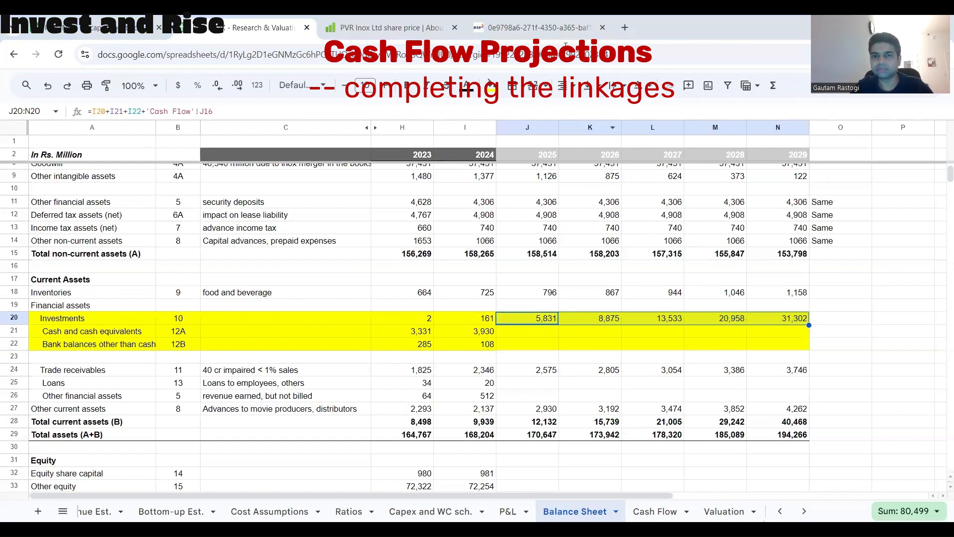
Step: Remove the yellow fill from the investments, cash and bank balance rows in A20:N22
{"action": "scroll", "coordinate": [545, 217], "scroll_direction": "down", "scroll_amount": 3}
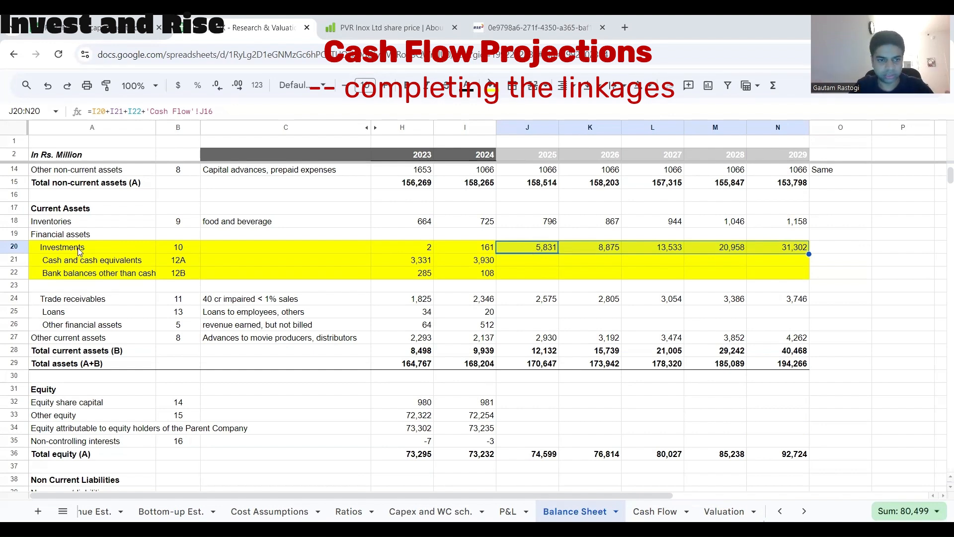
{"action": "left_click_drag", "start_coordinate": [92, 248], "coordinate": [783, 275]}
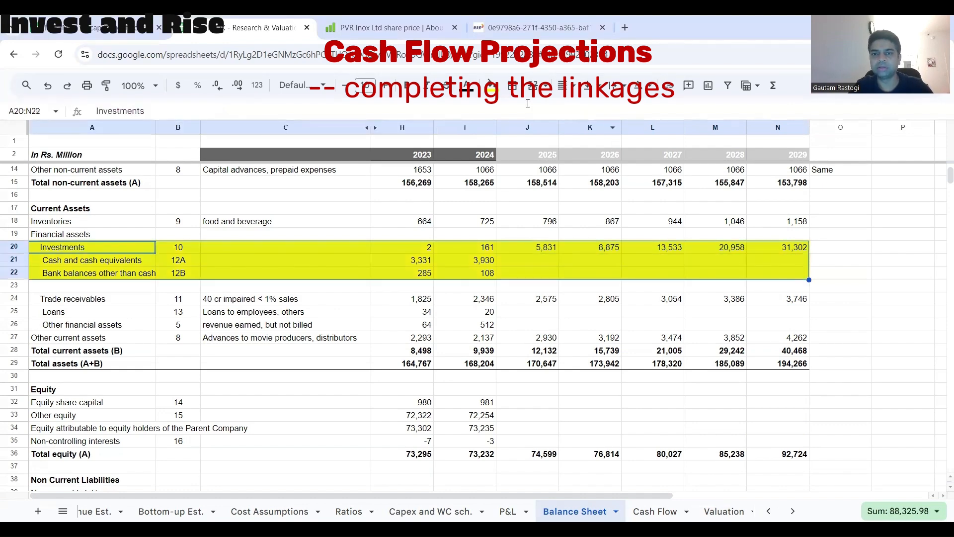
{"action": "left_click", "coordinate": [498, 87]}
{"action": "left_click", "coordinate": [508, 253]}
{"action": "left_click", "coordinate": [540, 351]}
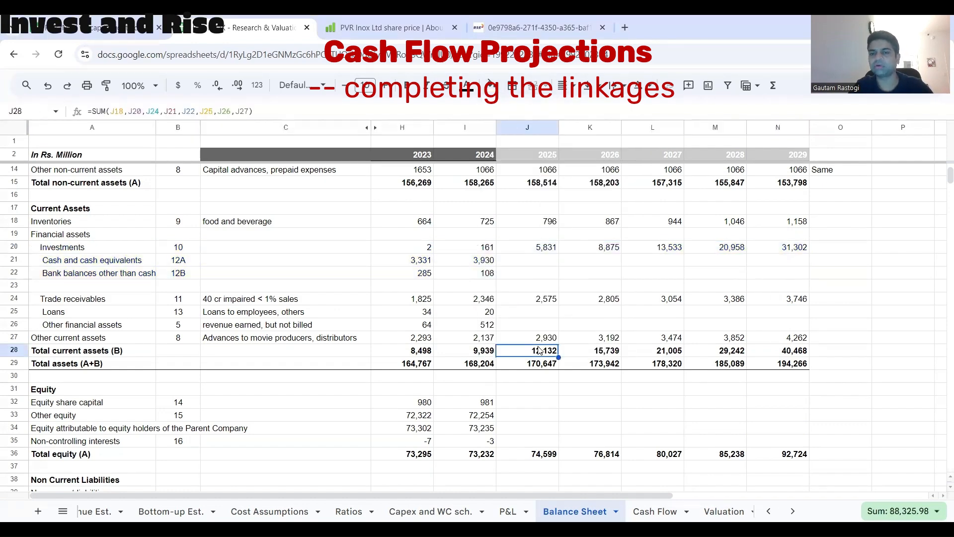
{"action": "scroll", "coordinate": [540, 351], "scroll_direction": "down", "scroll_amount": 7}
{"action": "scroll", "coordinate": [540, 350], "scroll_direction": "down", "scroll_amount": 4}
{"action": "left_click_drag", "start_coordinate": [519, 350], "coordinate": [775, 350]}
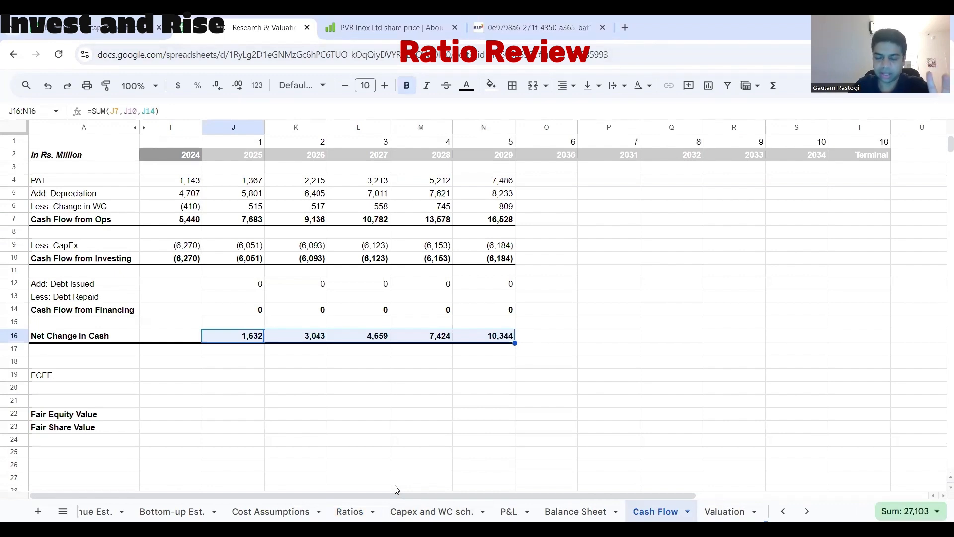
Step: In the Ratios sheet, copy the 2024 EBITDA % formula in I5 across through 2029
{"action": "left_click", "coordinate": [349, 511]}
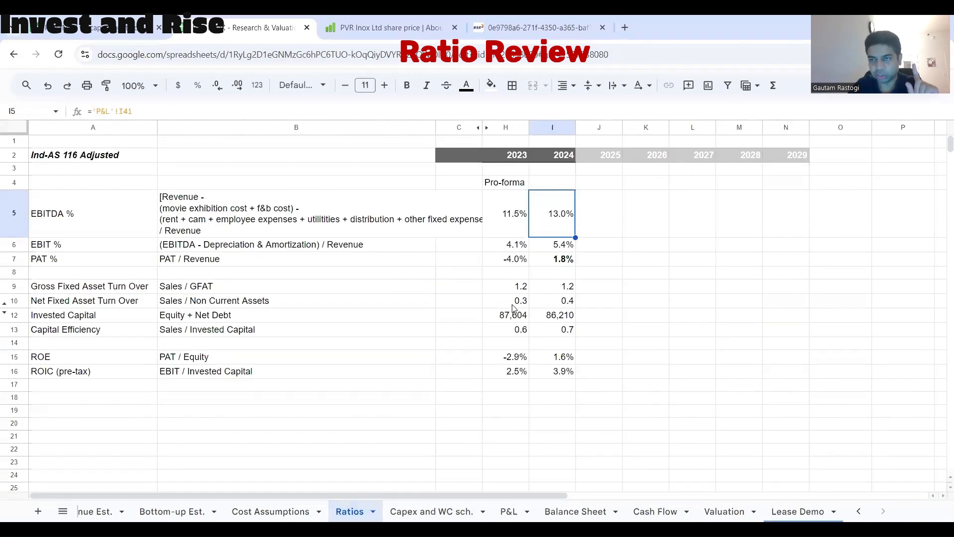
{"action": "left_click", "coordinate": [572, 242]}
{"action": "left_click", "coordinate": [572, 234]}
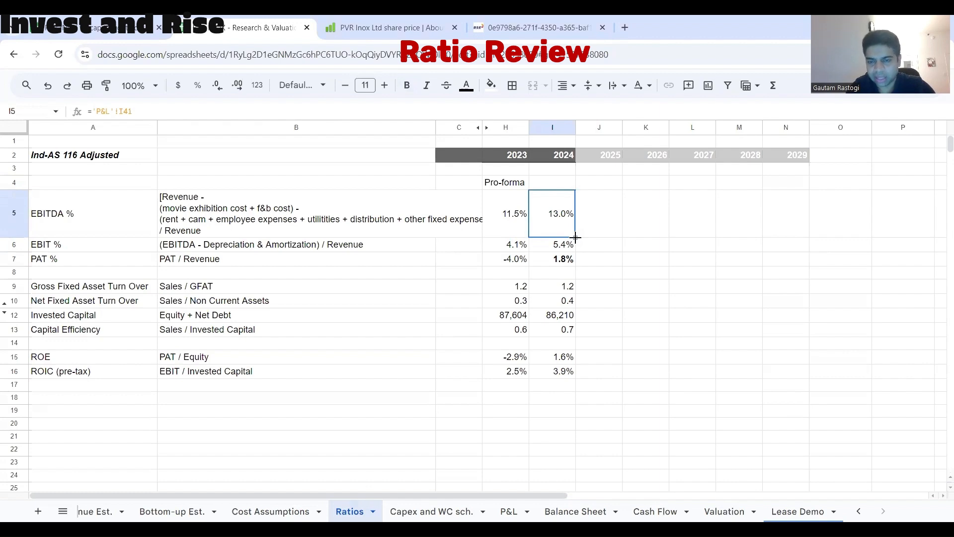
{"action": "left_click_drag", "start_coordinate": [572, 235], "coordinate": [799, 226]}
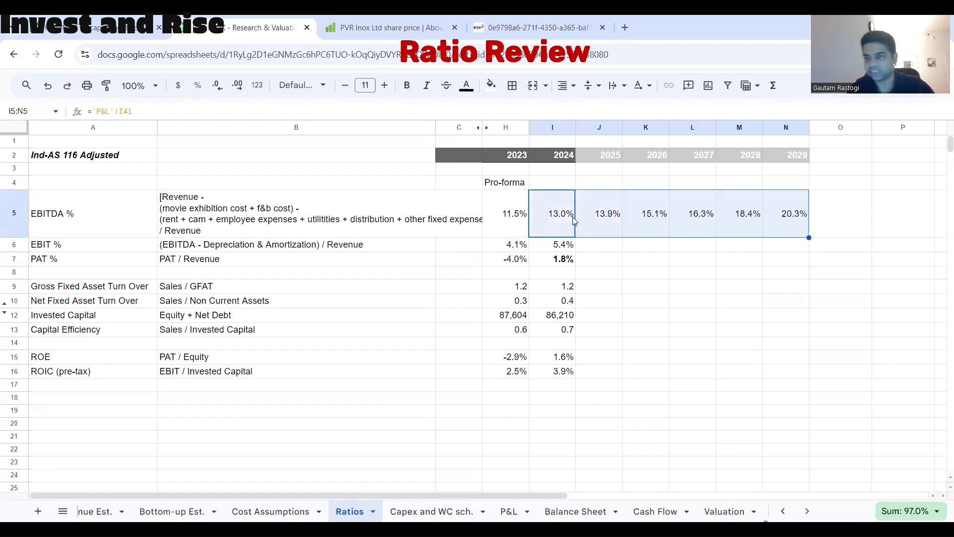
{"action": "left_click", "coordinate": [573, 216]}
{"action": "left_click", "coordinate": [784, 229]}
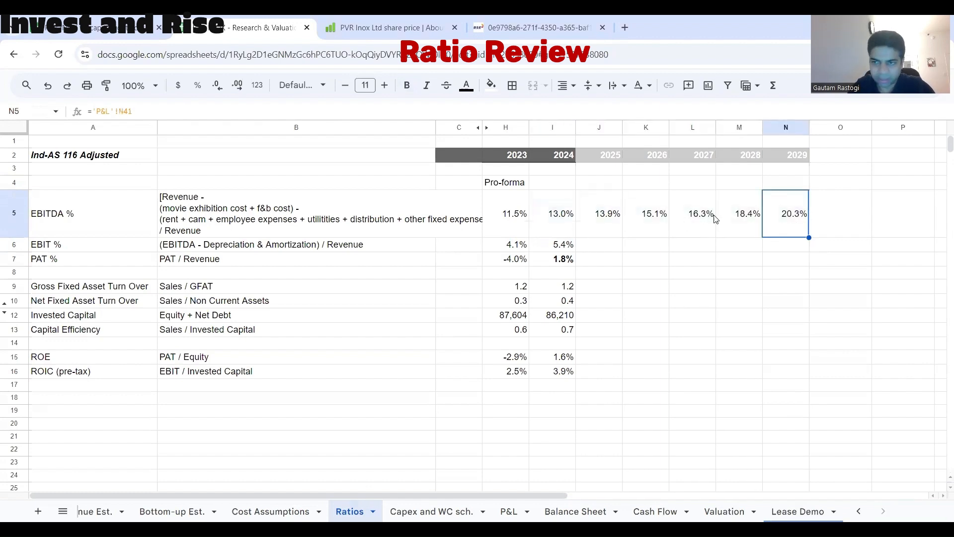
Step: Copy the 2024 EBIT % and PAT % formulas in I6 and I7 across through 2029
{"action": "left_click", "coordinate": [577, 236]}
{"action": "left_click", "coordinate": [570, 235]}
{"action": "left_click", "coordinate": [571, 245]}
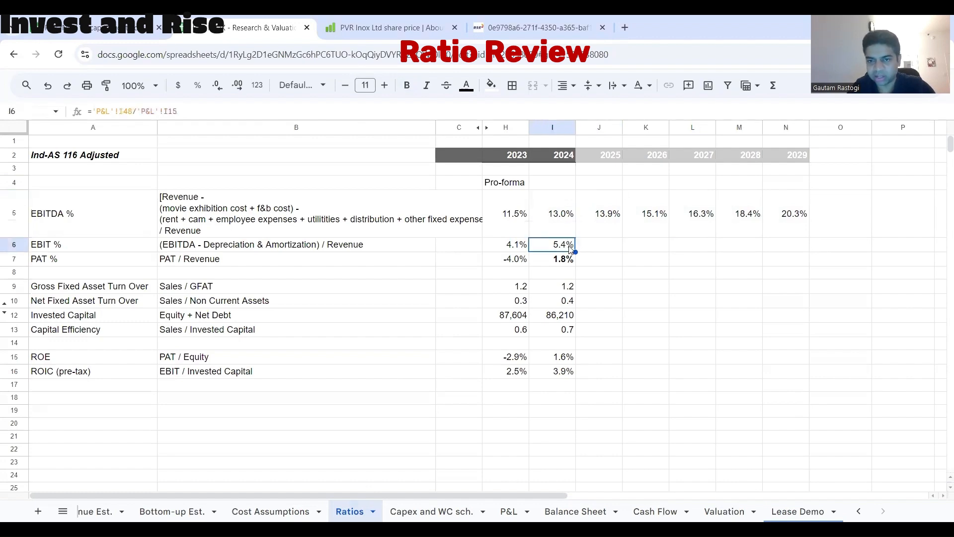
{"action": "left_click_drag", "start_coordinate": [575, 252], "coordinate": [780, 246]}
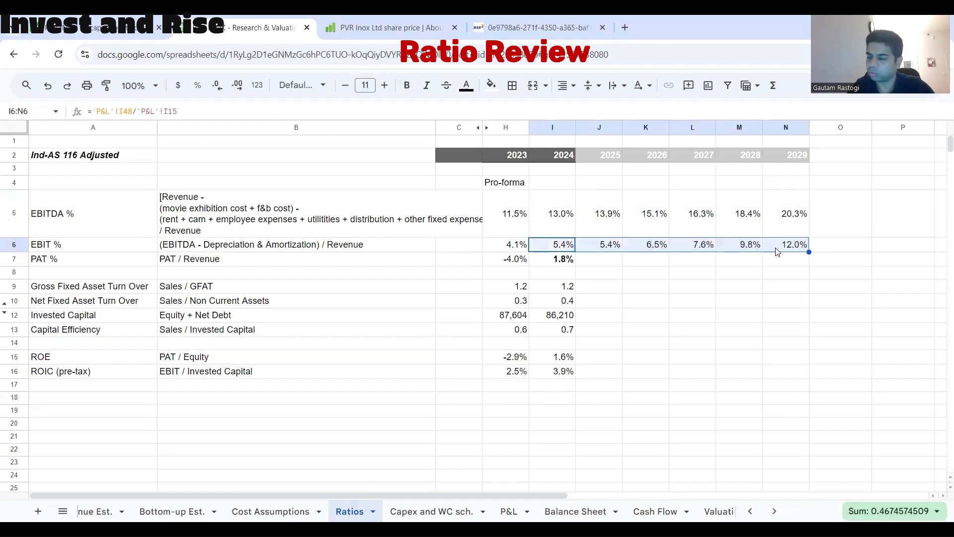
{"action": "left_click", "coordinate": [566, 262]}
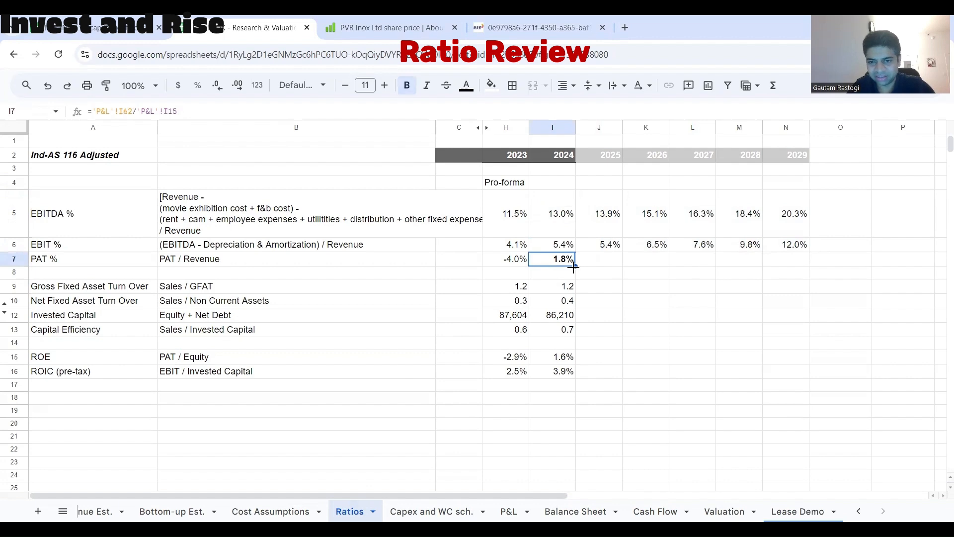
{"action": "left_click_drag", "start_coordinate": [576, 267], "coordinate": [774, 272]}
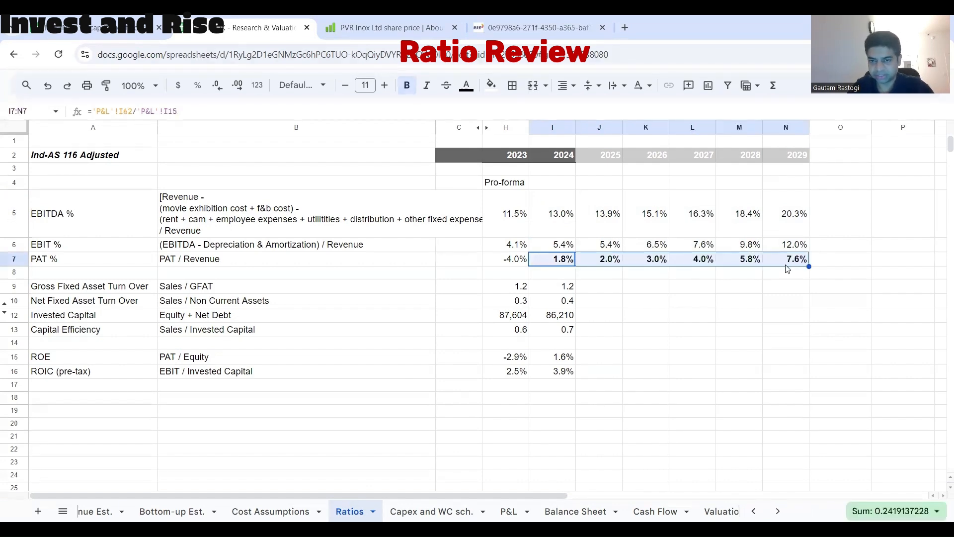
Step: Copy the 2024 ROE and pre-tax ROIC formulas in I15 and I16 across through 2029
{"action": "left_click", "coordinate": [573, 370]}
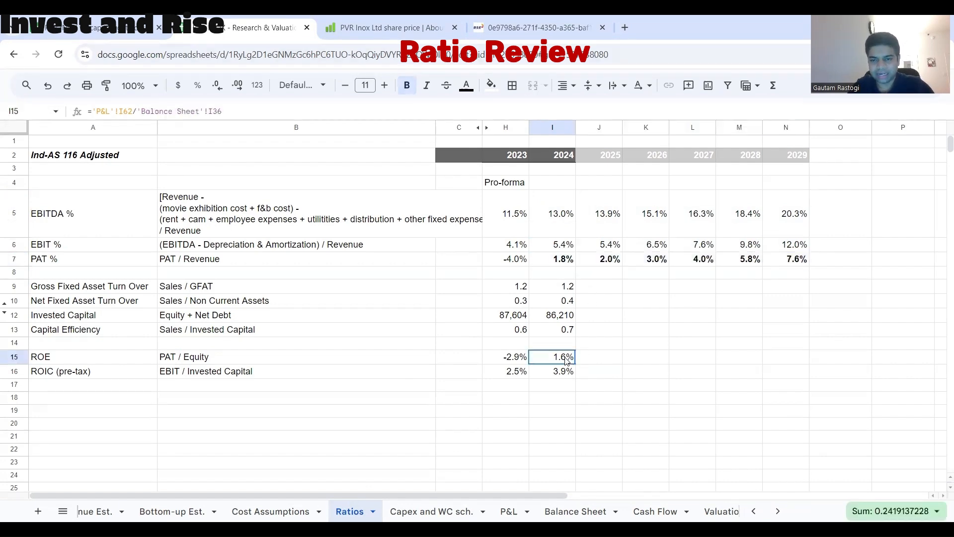
{"action": "left_click", "coordinate": [566, 361]}
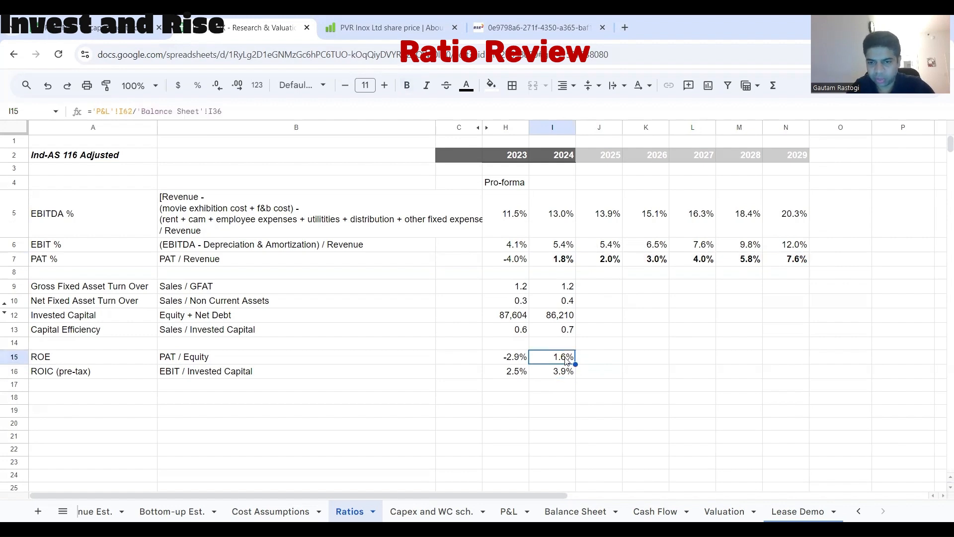
{"action": "left_click_drag", "start_coordinate": [576, 364], "coordinate": [771, 372]}
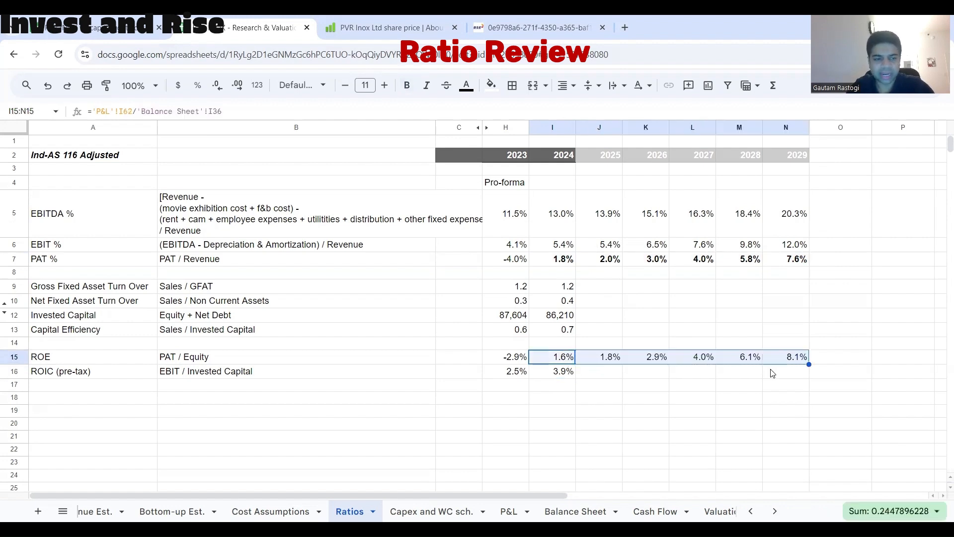
{"action": "left_click", "coordinate": [571, 373]}
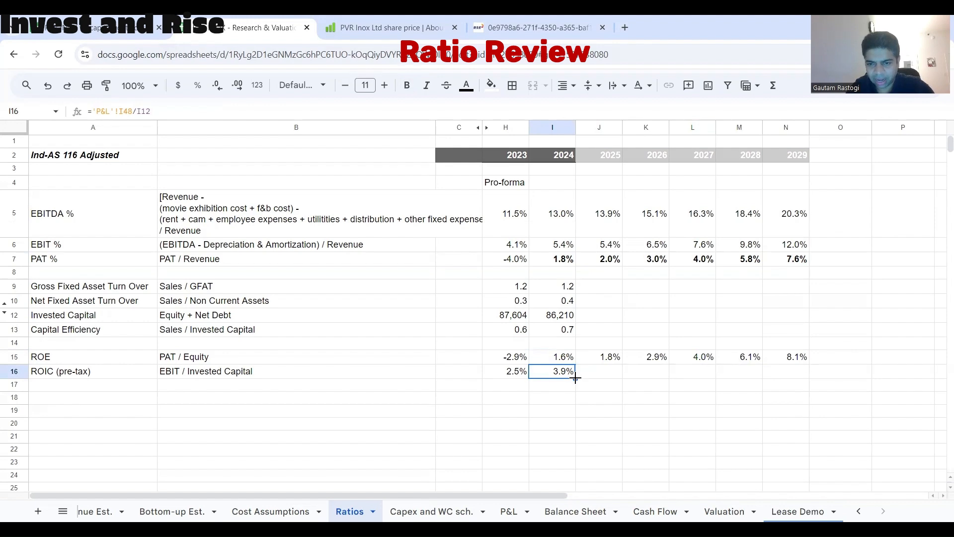
{"action": "left_click_drag", "start_coordinate": [575, 379], "coordinate": [786, 383]}
{"action": "left_click", "coordinate": [609, 376]}
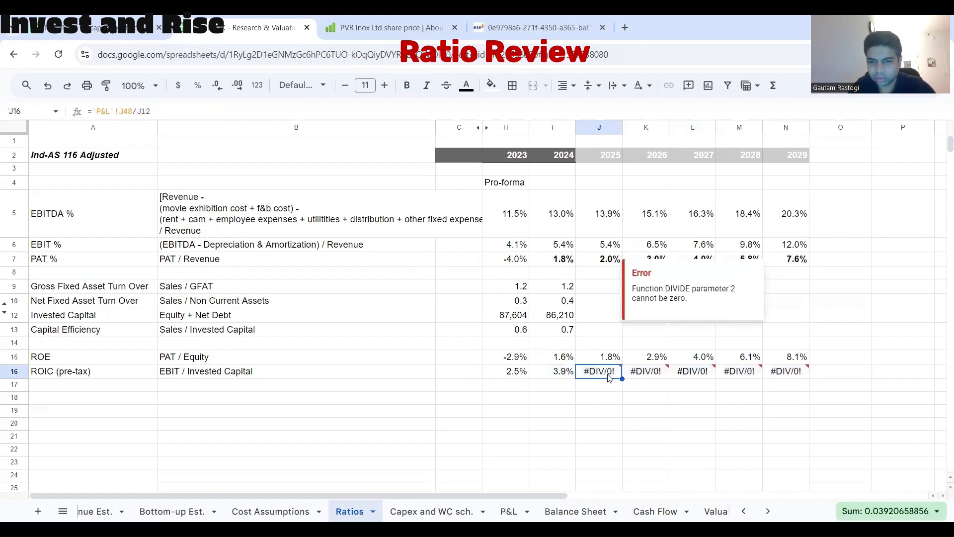
Step: Review the 2024 Invested Capital formula in I12 and copy it across through 2029
{"action": "left_click", "coordinate": [541, 321]}
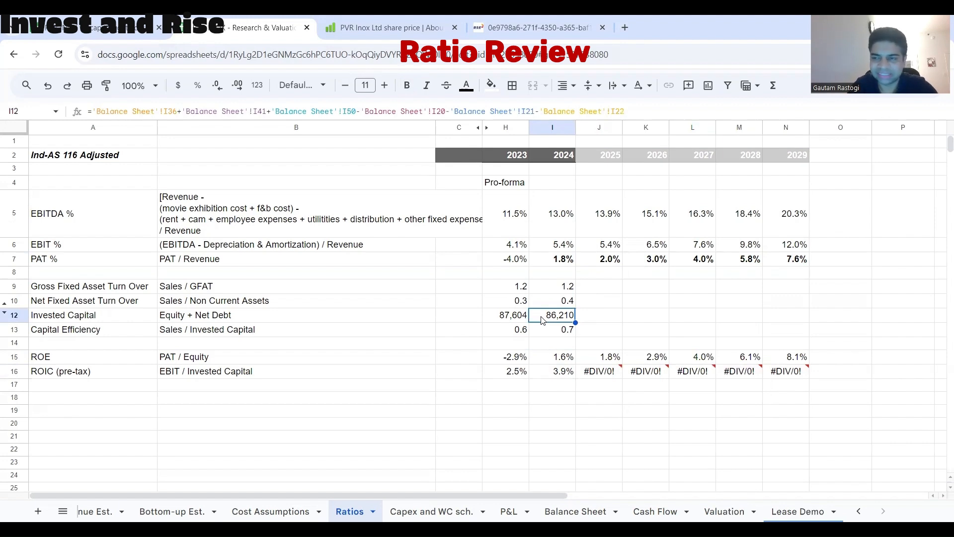
{"action": "double_click", "coordinate": [546, 317]}
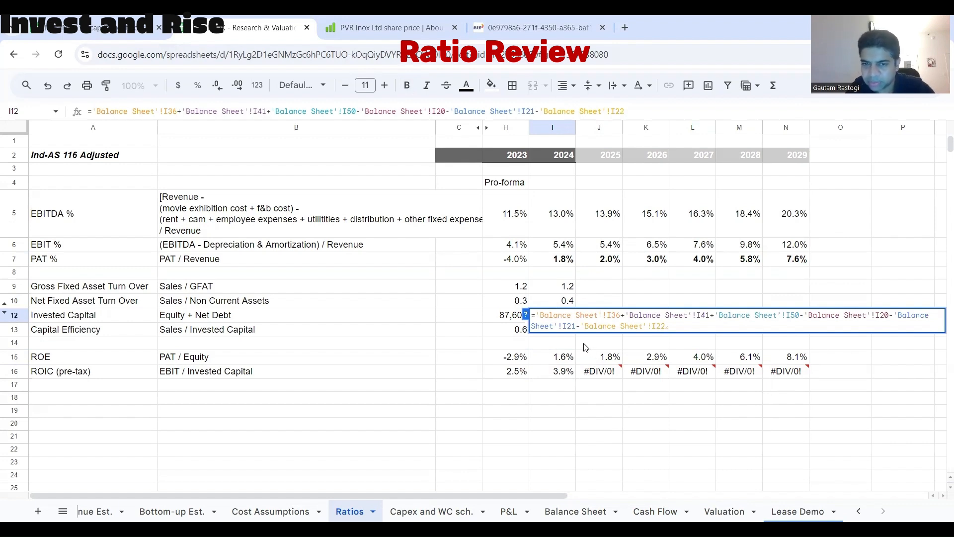
{"action": "key", "text": "Escape"}
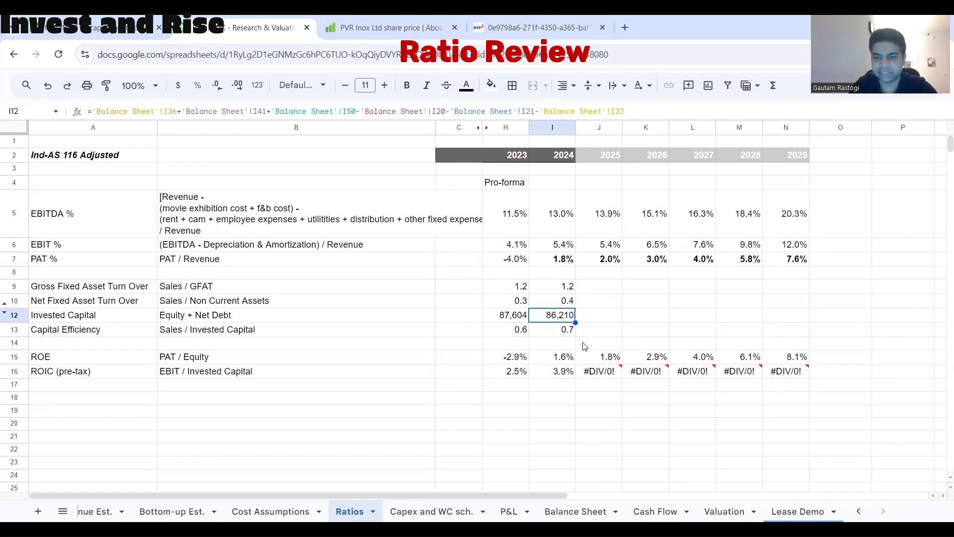
{"action": "left_click_drag", "start_coordinate": [575, 323], "coordinate": [805, 317]}
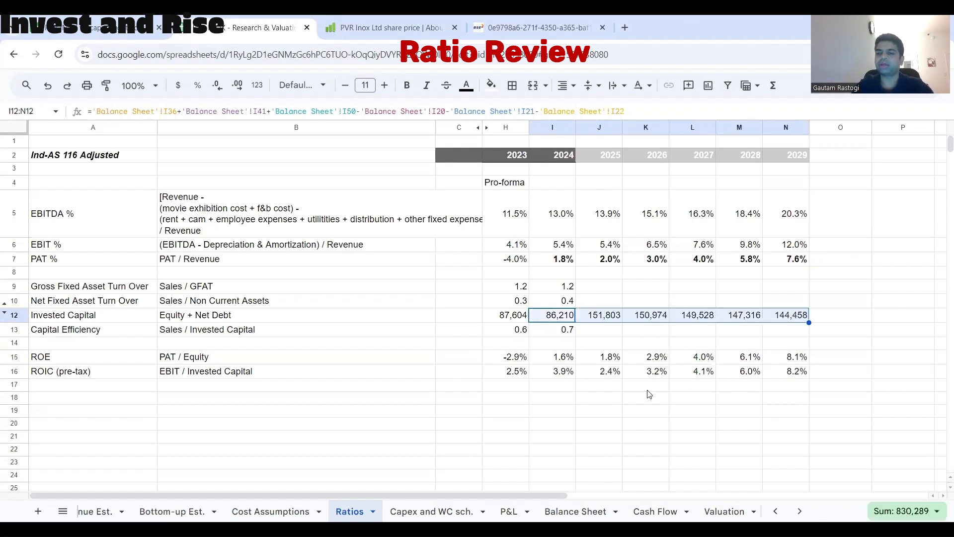
{"action": "left_click", "coordinate": [784, 374]}
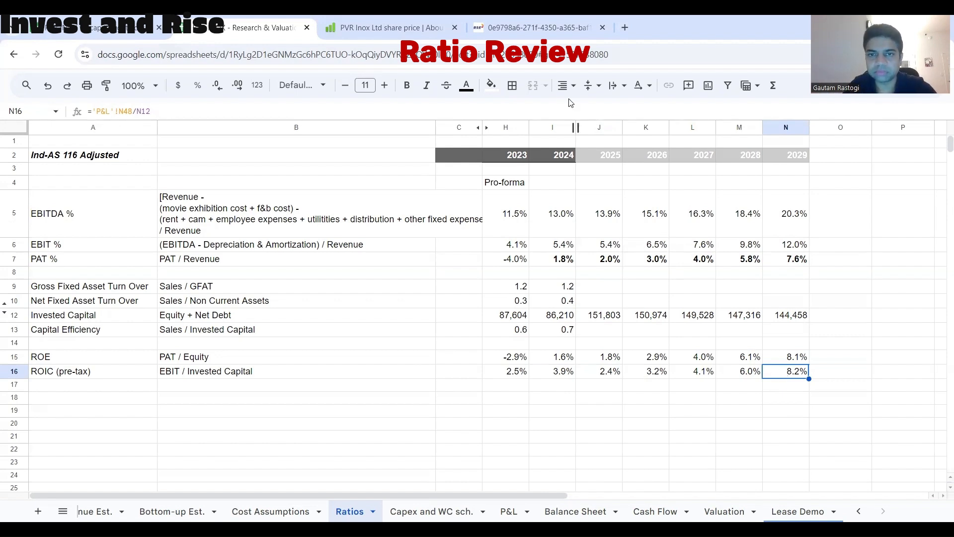
{"action": "left_click_drag", "start_coordinate": [599, 286], "coordinate": [786, 286]}
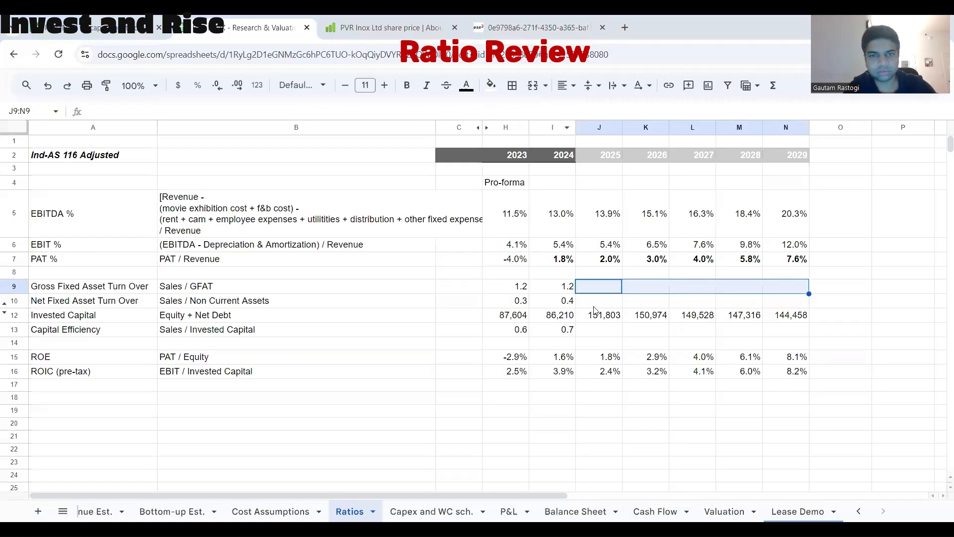
{"action": "left_click", "coordinate": [517, 286]}
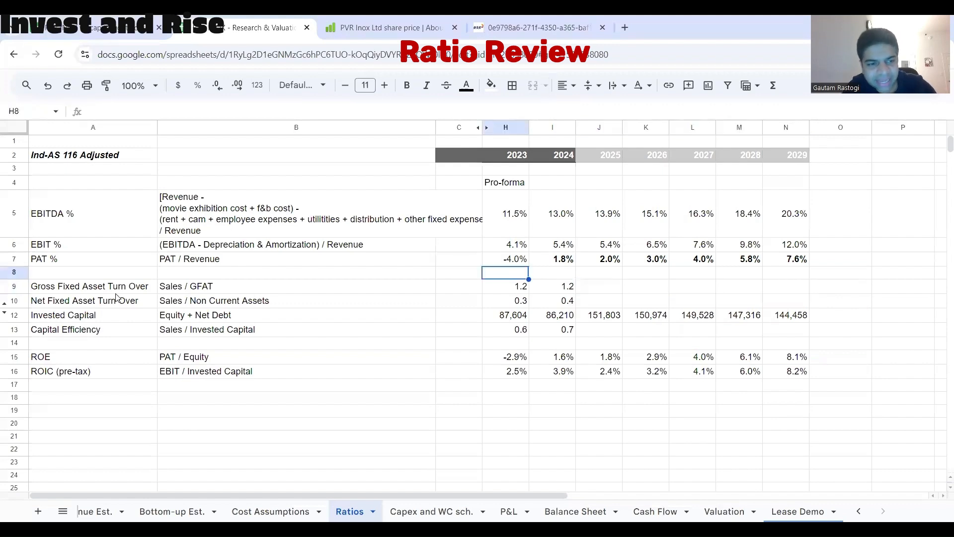
Step: Examine the Gross Fixed Asset Turn Over row and how its 2023 and 2024 formulas in H9:I9 are built
{"action": "left_click_drag", "start_coordinate": [117, 290], "coordinate": [781, 332]}
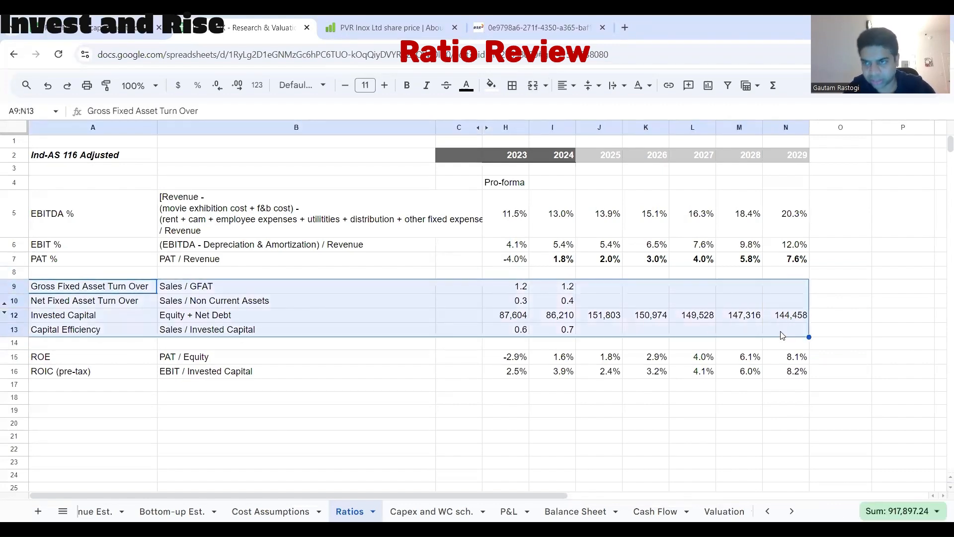
{"action": "left_click", "coordinate": [596, 289]}
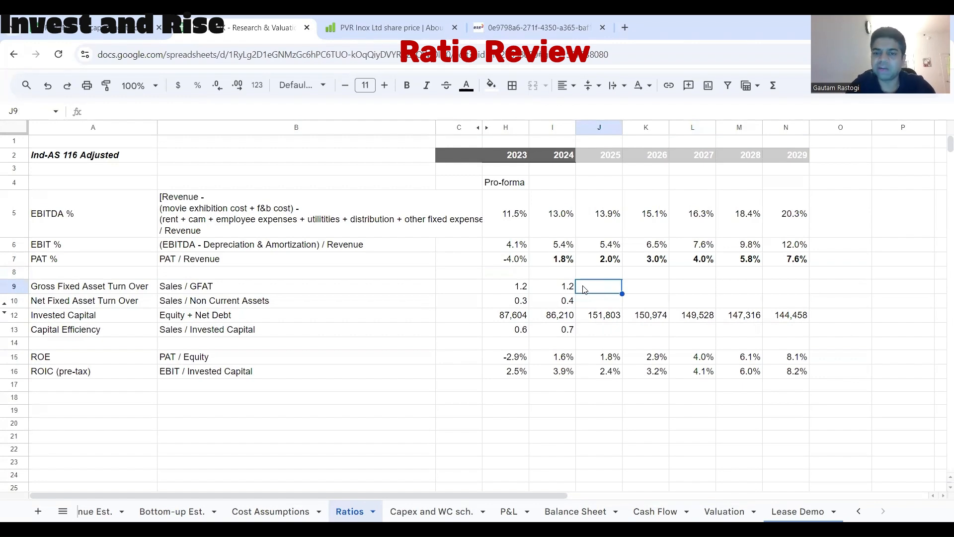
{"action": "left_click_drag", "start_coordinate": [500, 292], "coordinate": [556, 293]}
{"action": "left_click", "coordinate": [593, 291]}
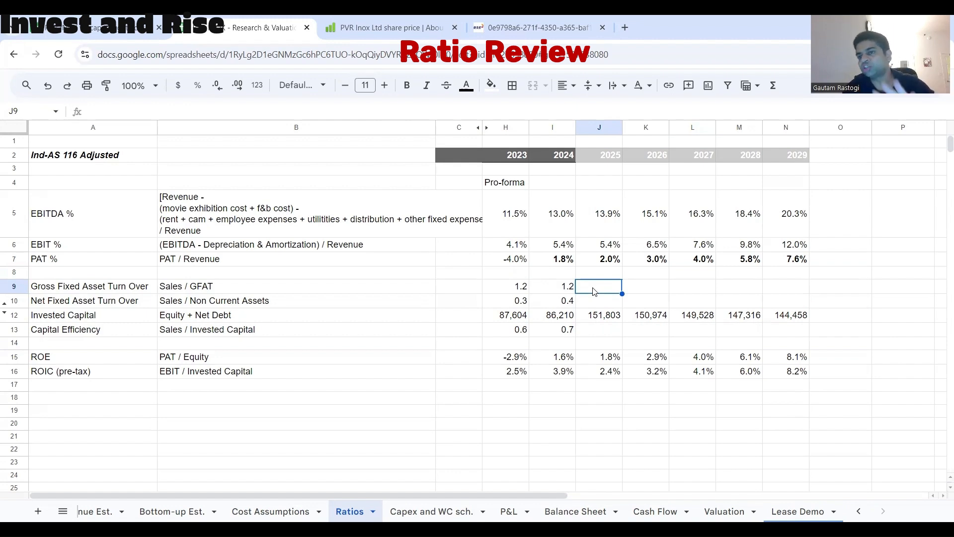
{"action": "left_click_drag", "start_coordinate": [519, 292], "coordinate": [563, 295]}
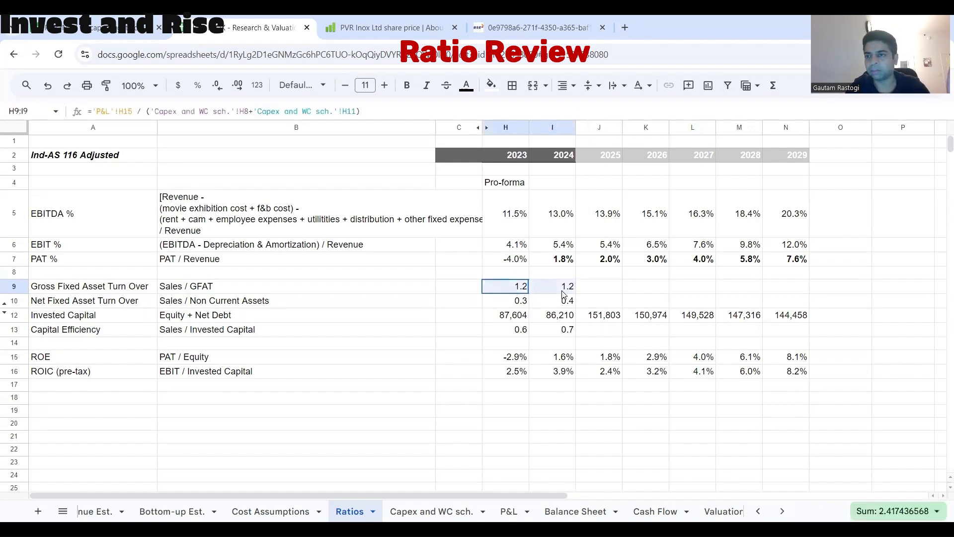
Step: In J9, divide 2025 Total Revenue by Gross PPE plus capital work-in-progress (Capex and WC sch. J8+J11), and copy it across through 2029
{"action": "left_click", "coordinate": [604, 287]}
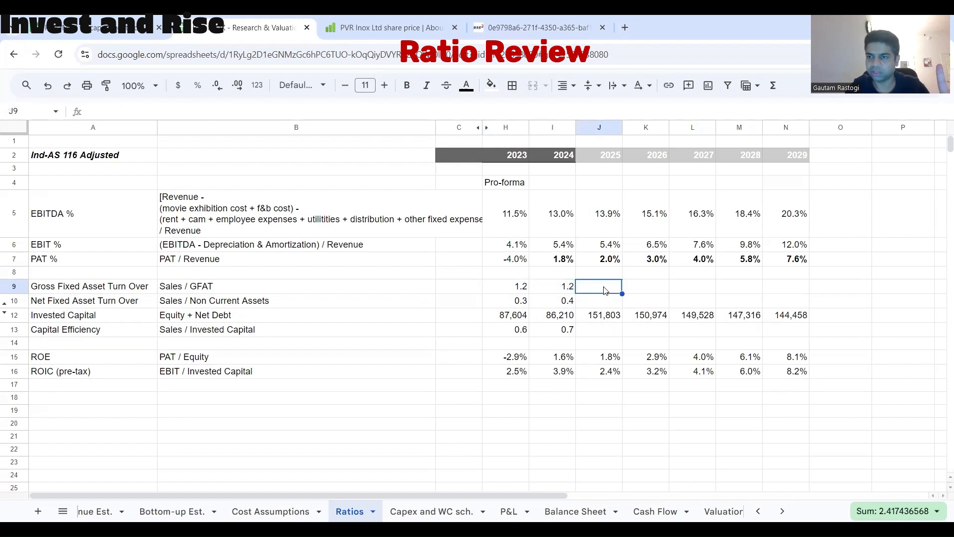
{"action": "type", "text": "="}
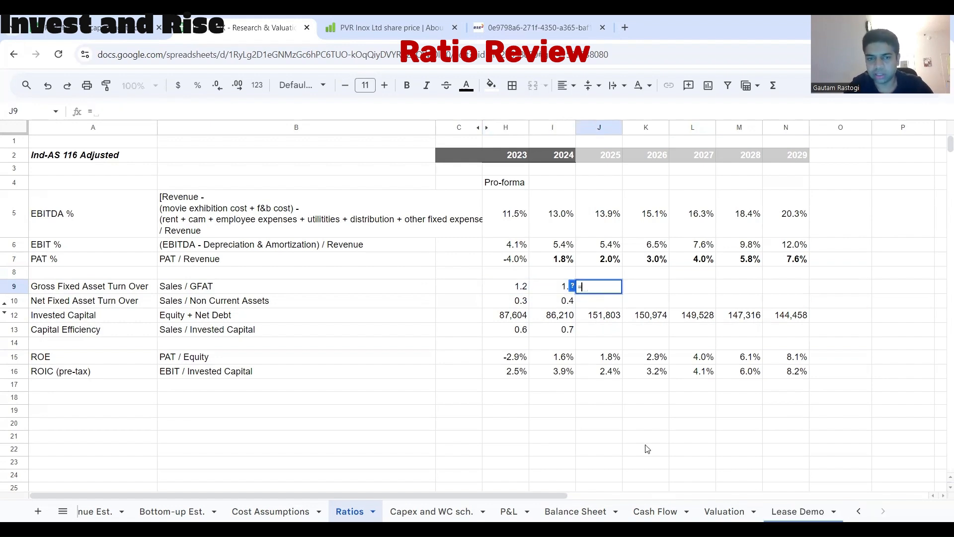
{"action": "left_click", "coordinate": [508, 511]}
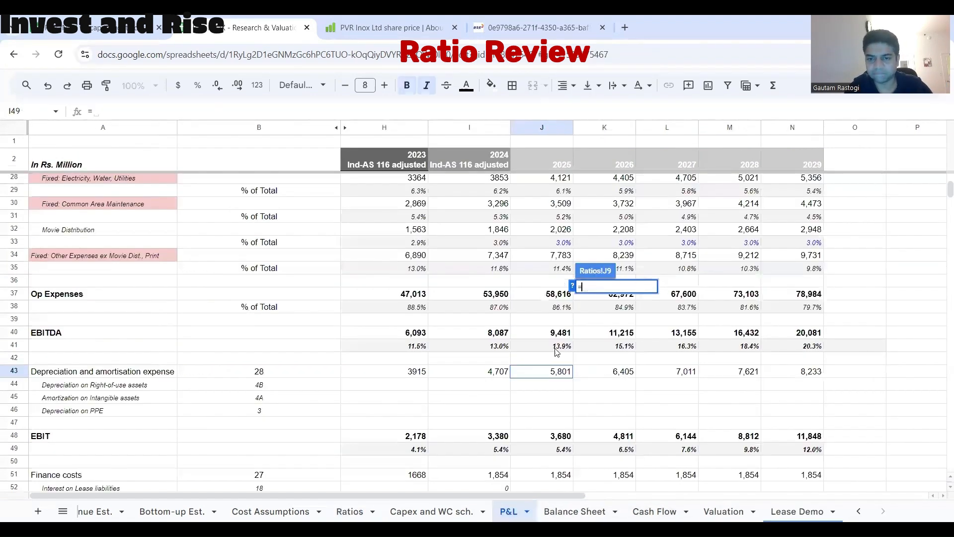
{"action": "scroll", "coordinate": [557, 373], "scroll_direction": "up", "scroll_amount": 5}
{"action": "scroll", "coordinate": [557, 372], "scroll_direction": "up", "scroll_amount": 3}
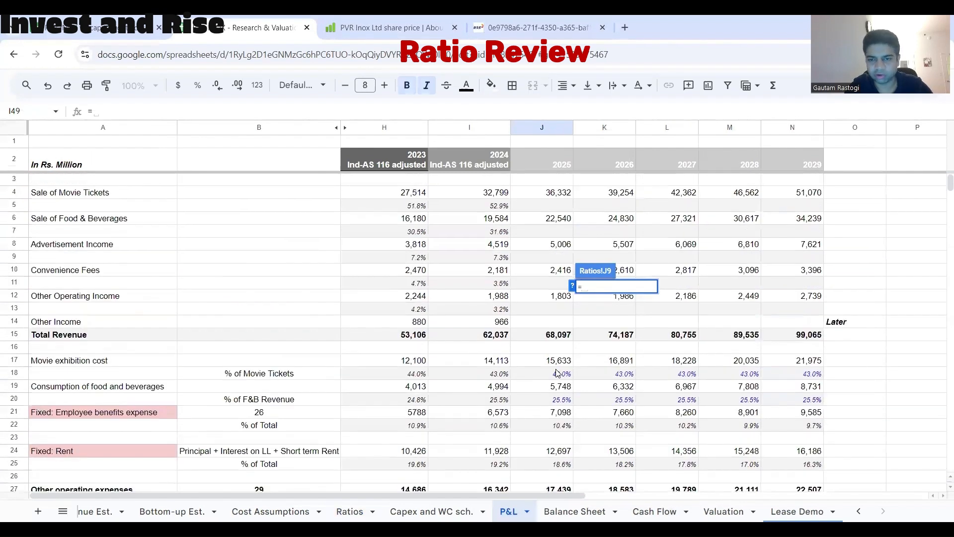
{"action": "left_click", "coordinate": [545, 335]}
{"action": "type", "text": "/("}
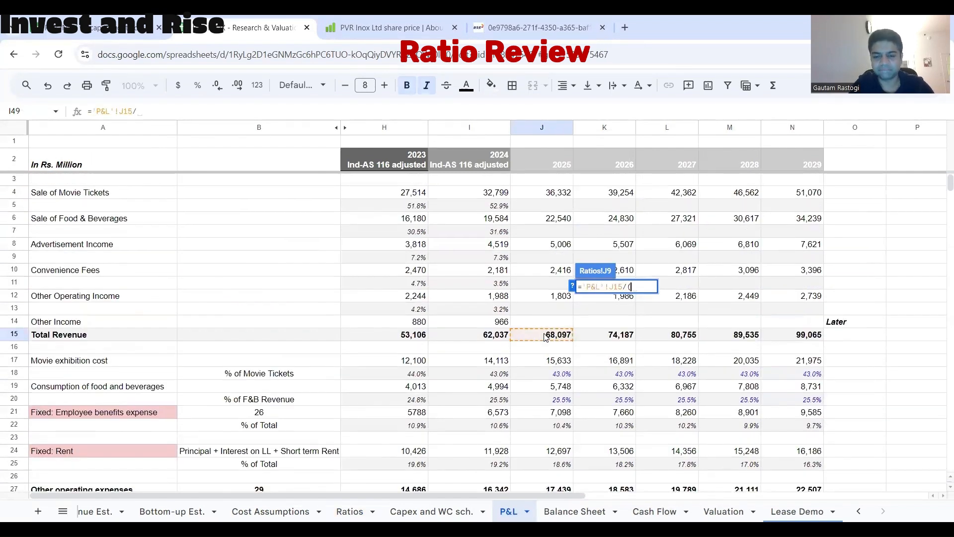
{"action": "left_click", "coordinate": [431, 511]}
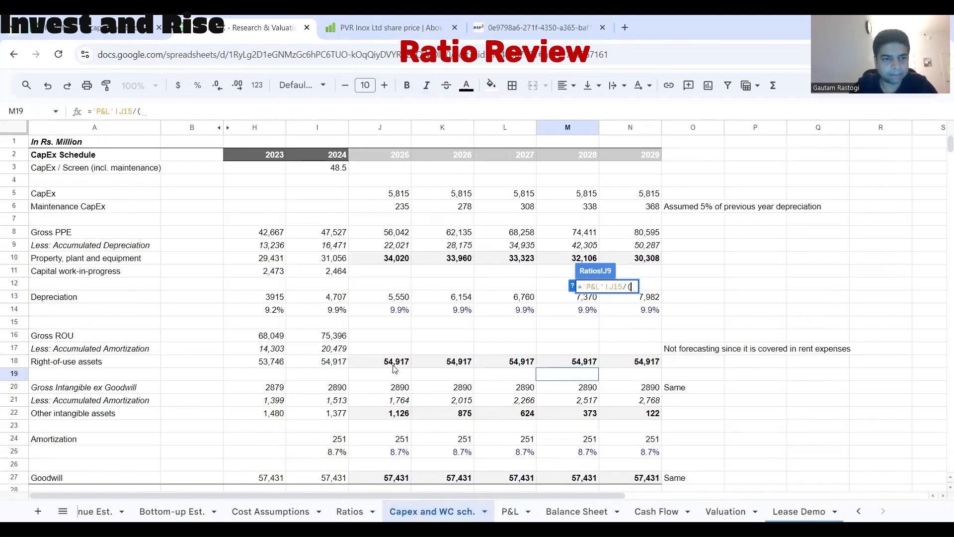
{"action": "left_click", "coordinate": [391, 235]}
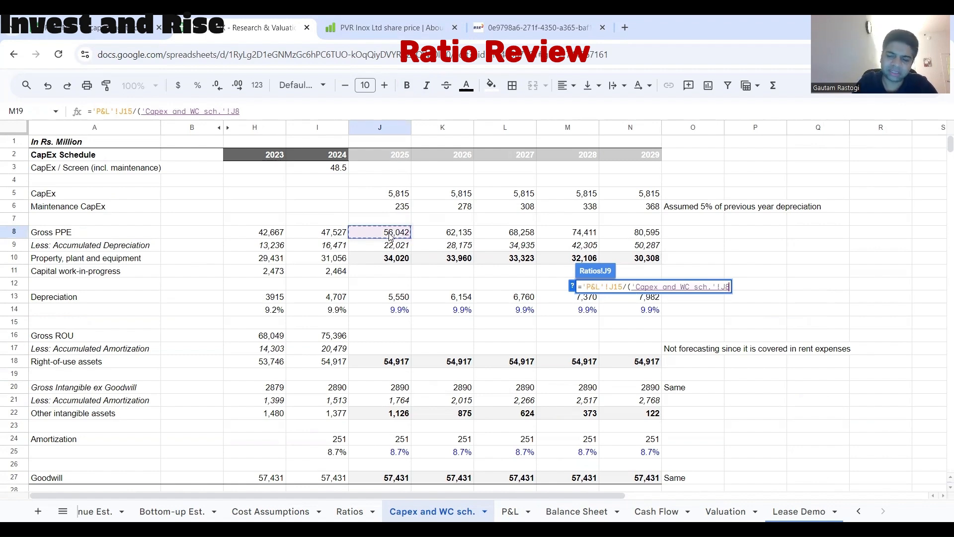
{"action": "type", "text": "+"}
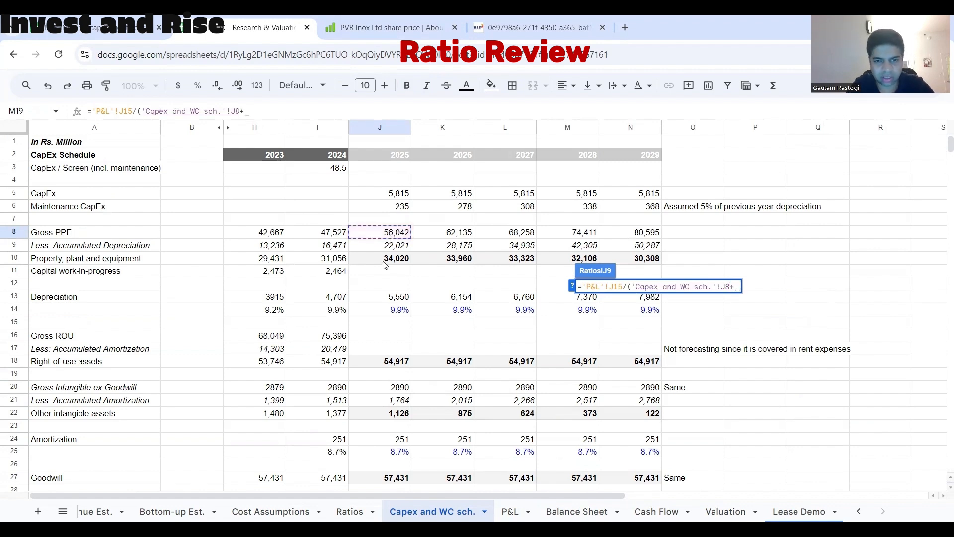
{"action": "left_click", "coordinate": [384, 275]}
{"action": "type", "text": ")"}
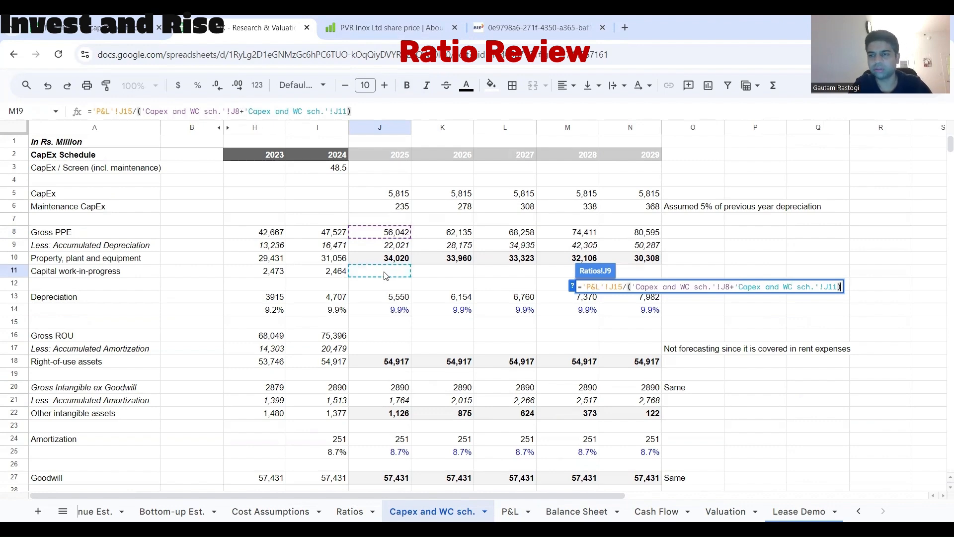
{"action": "key", "text": "Return"}
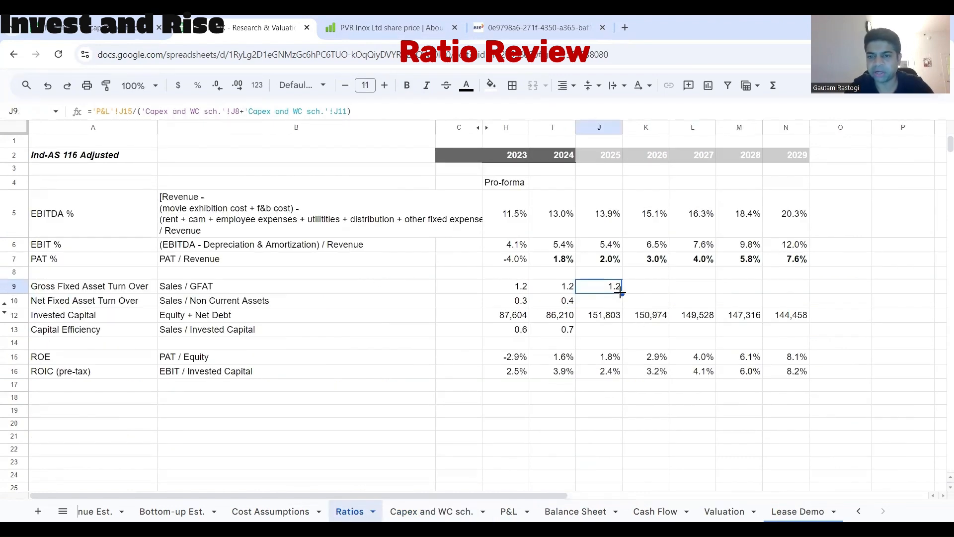
{"action": "left_click_drag", "start_coordinate": [621, 293], "coordinate": [781, 287]}
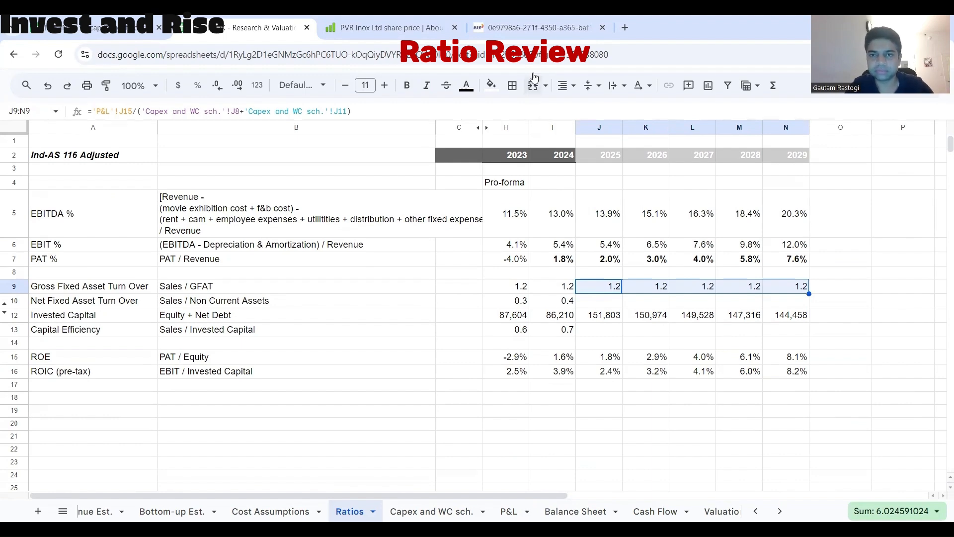
{"action": "left_click", "coordinate": [785, 436]}
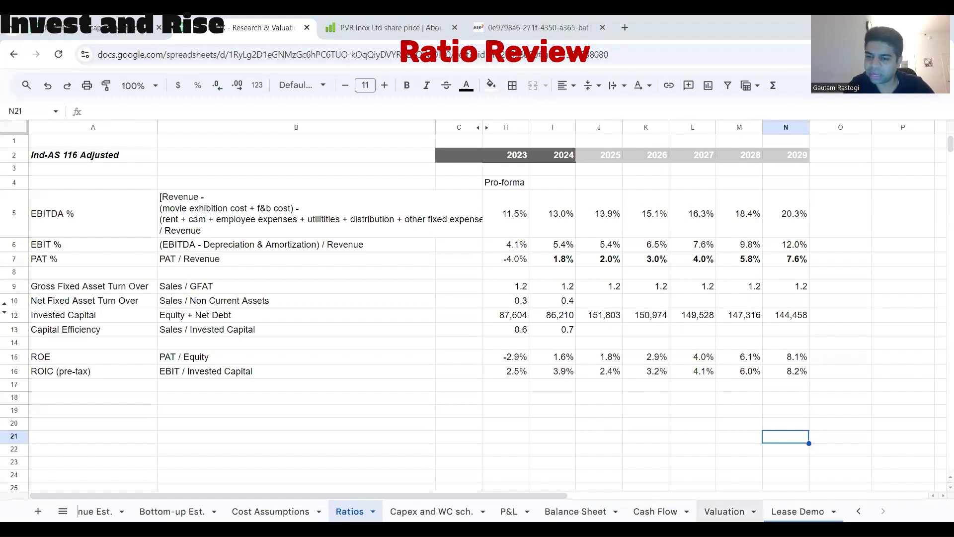
Step: In the Valuation sheet, enter the heading FCFF in cell A1 and make it bold
{"action": "left_click", "coordinate": [724, 511]}
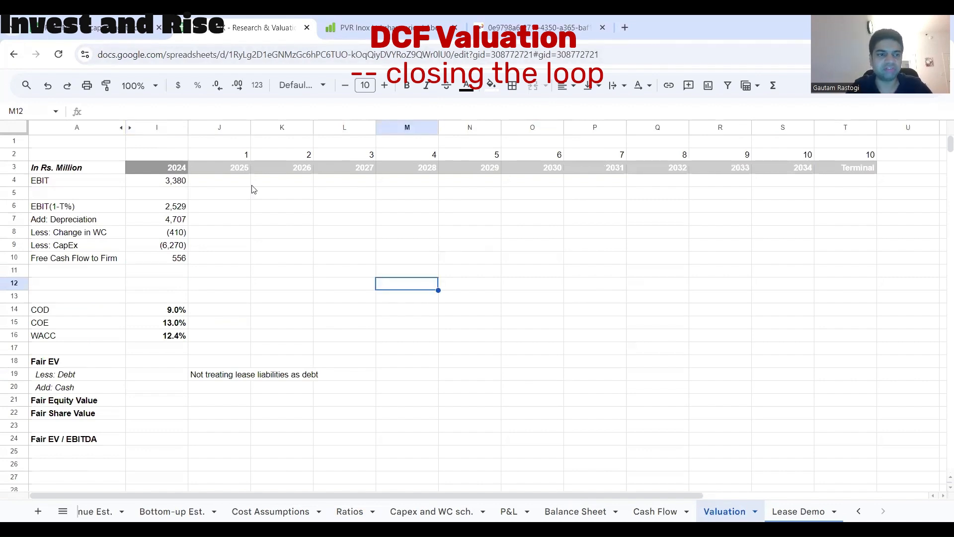
{"action": "left_click", "coordinate": [71, 143]}
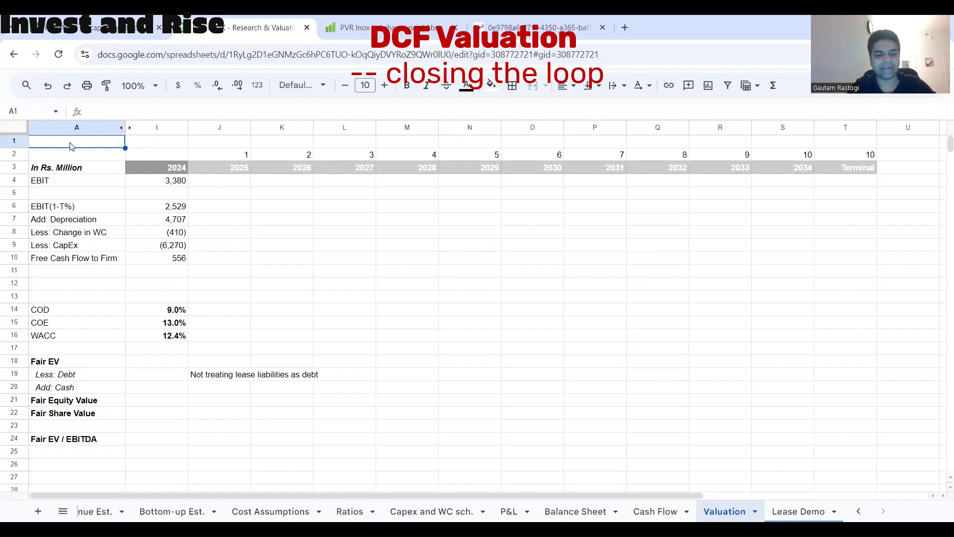
{"action": "type", "text": "fc"}
{"action": "key", "text": "BackSpace"}
{"action": "key", "text": "BackSpace"}
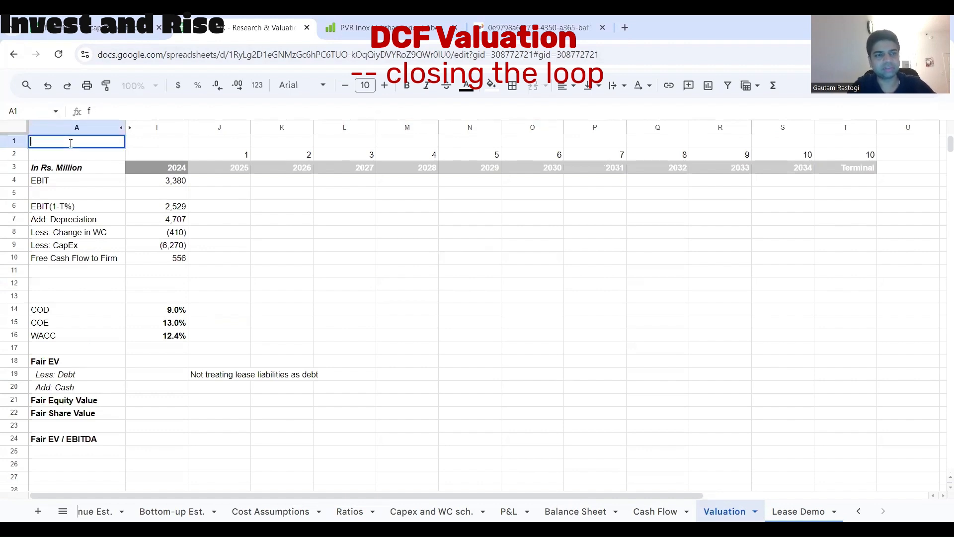
{"action": "type", "text": "FCFF"}
{"action": "key", "text": "Return"}
{"action": "left_click", "coordinate": [70, 144]}
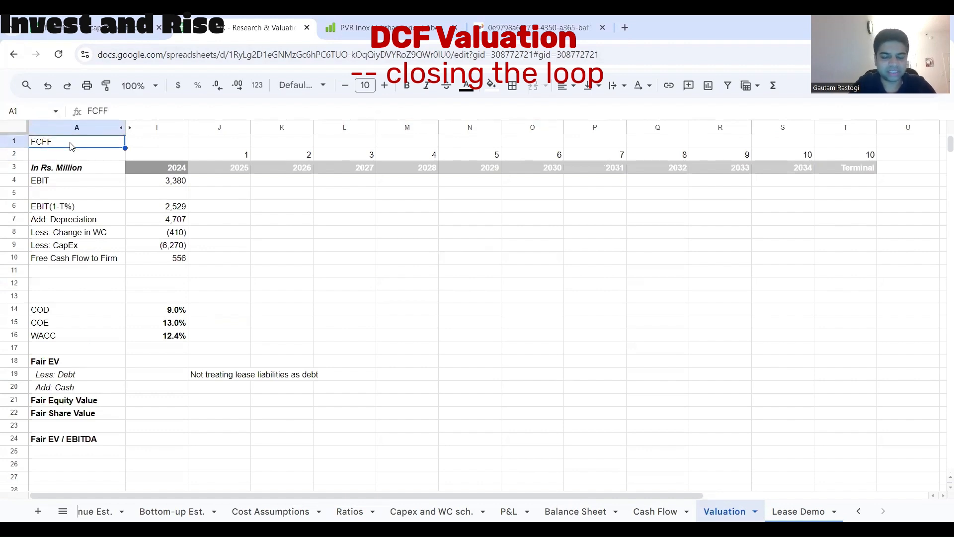
{"action": "key", "text": "ctrl+b"}
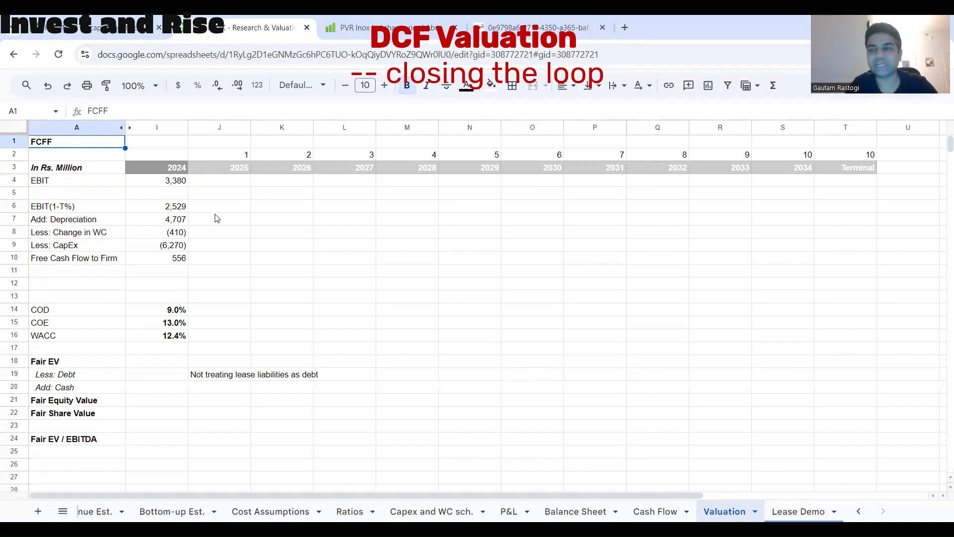
Step: Link the 2025 EBIT in Valuation J4 to EBIT in P&L J48 and copy it across through 2029
{"action": "left_click", "coordinate": [212, 184]}
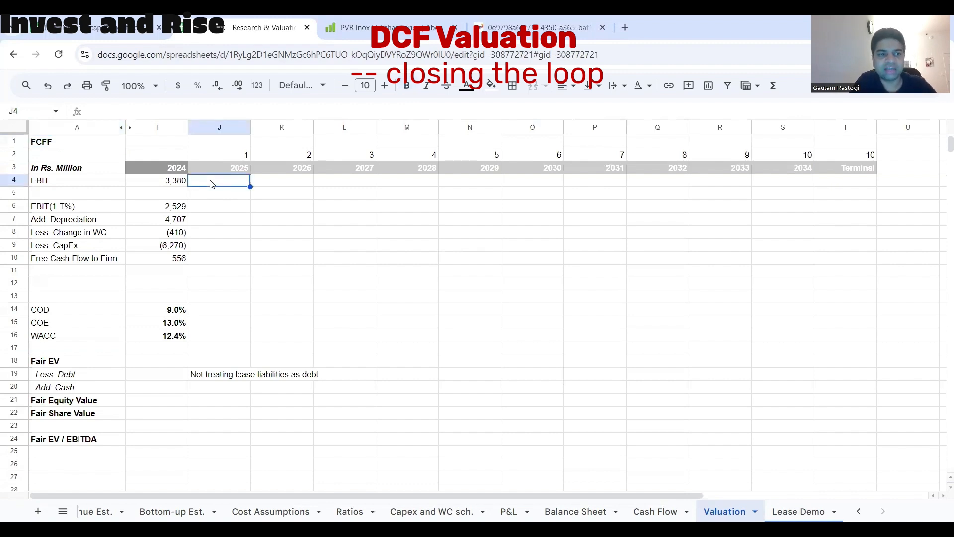
{"action": "type", "text": "="}
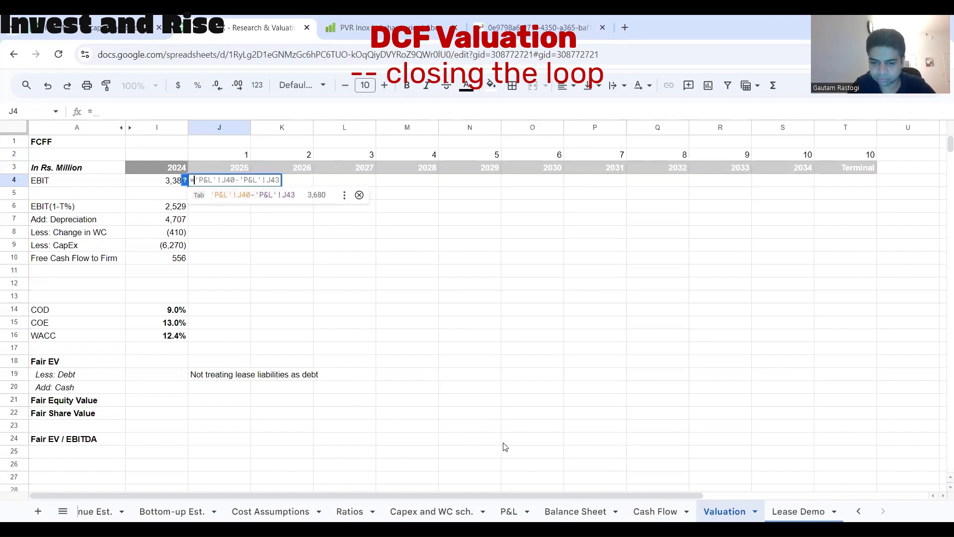
{"action": "left_click", "coordinate": [508, 511]}
{"action": "scroll", "coordinate": [516, 374], "scroll_direction": "down", "scroll_amount": 8}
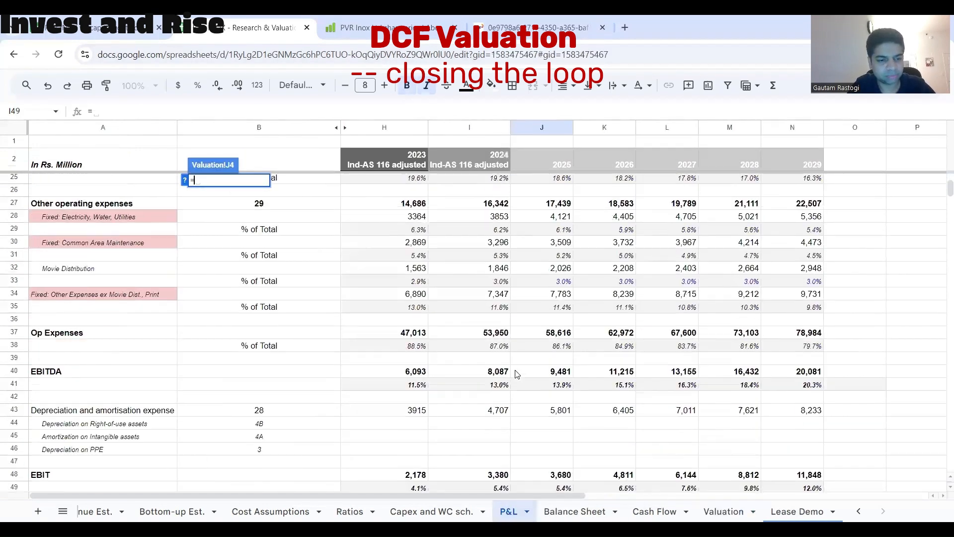
{"action": "left_click", "coordinate": [529, 440]}
{"action": "key", "text": "Return"}
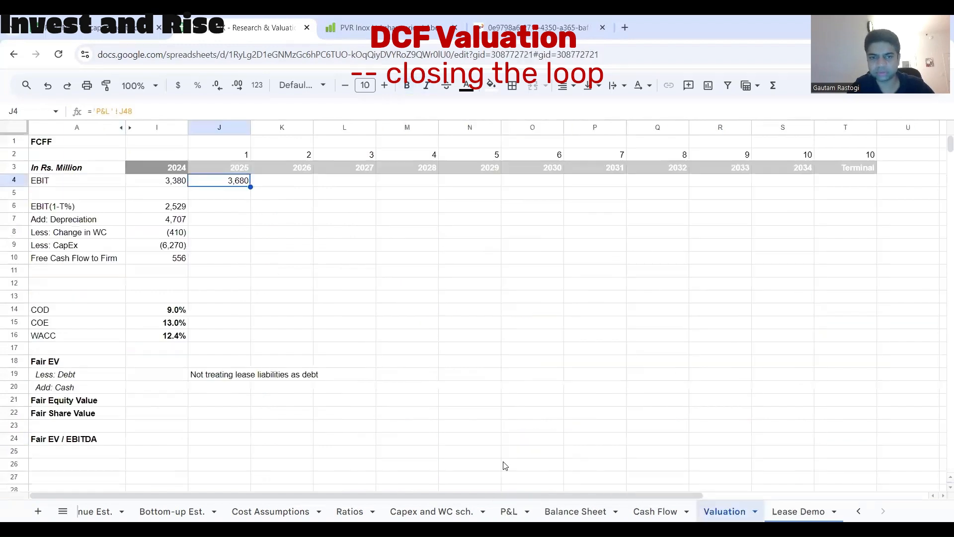
{"action": "left_click_drag", "start_coordinate": [249, 187], "coordinate": [484, 185]}
Step: Calculate the 2025 after-tax EBIT in J6 with the formula =J4*(1-25.17%)
{"action": "left_click", "coordinate": [222, 213]}
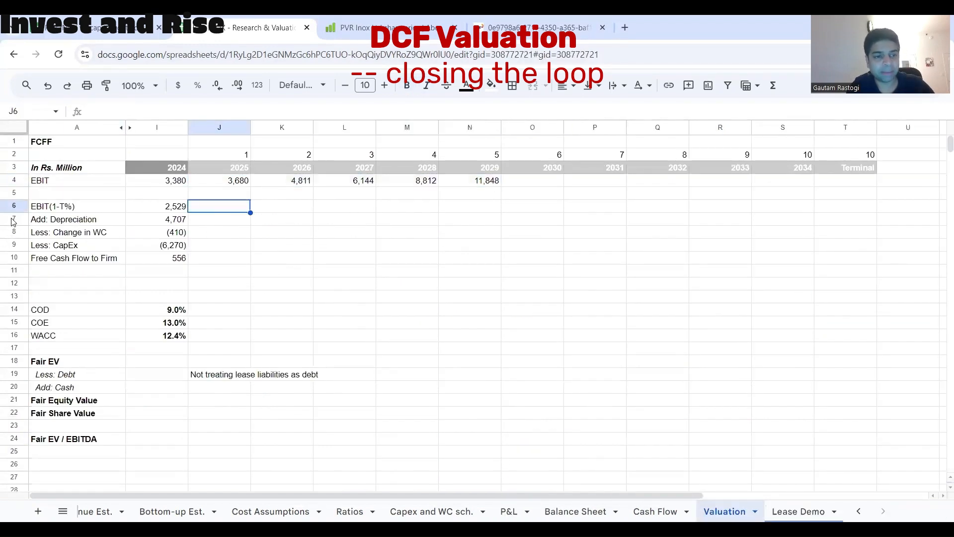
{"action": "left_click", "coordinate": [12, 220]}
{"action": "left_click", "coordinate": [219, 211]}
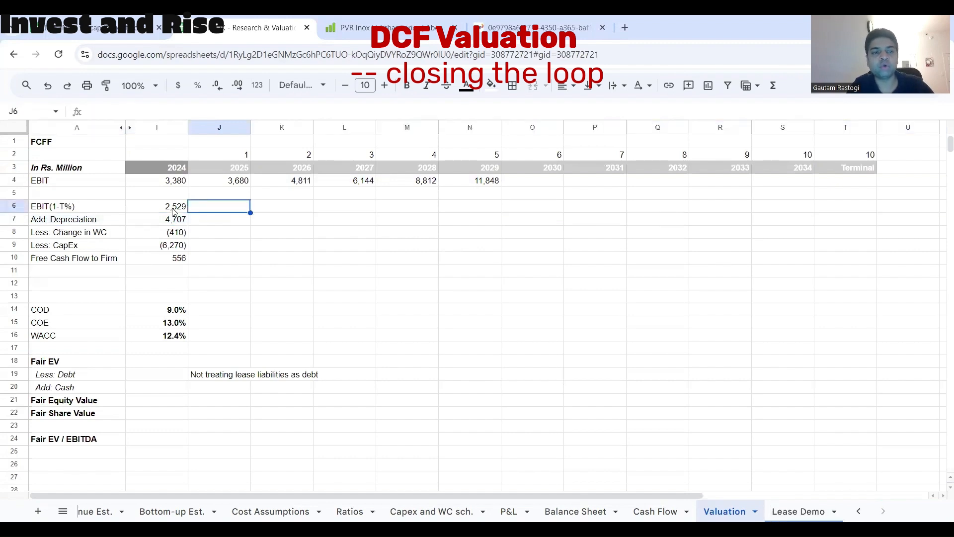
{"action": "left_click", "coordinate": [175, 213]}
{"action": "left_click", "coordinate": [227, 212]}
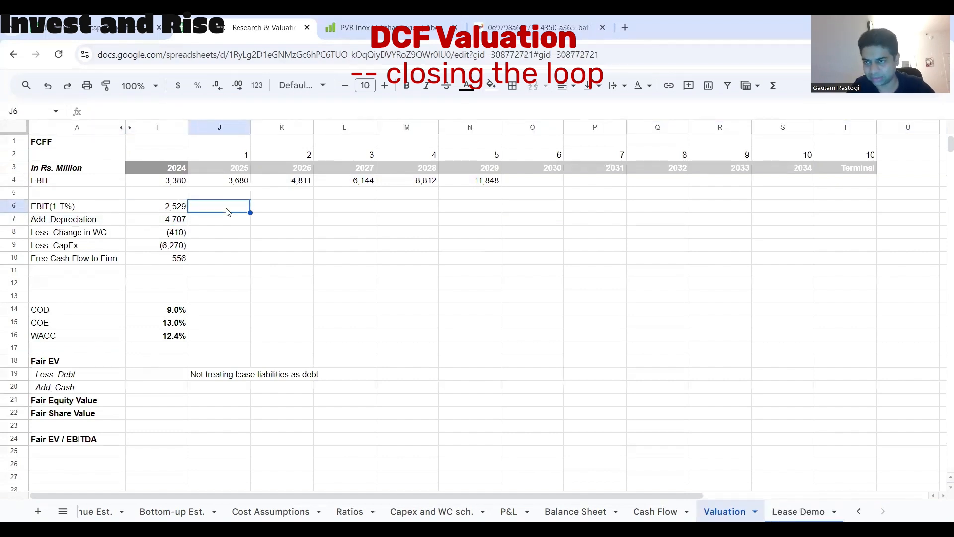
{"action": "left_click", "coordinate": [183, 212]}
{"action": "left_click", "coordinate": [194, 211]}
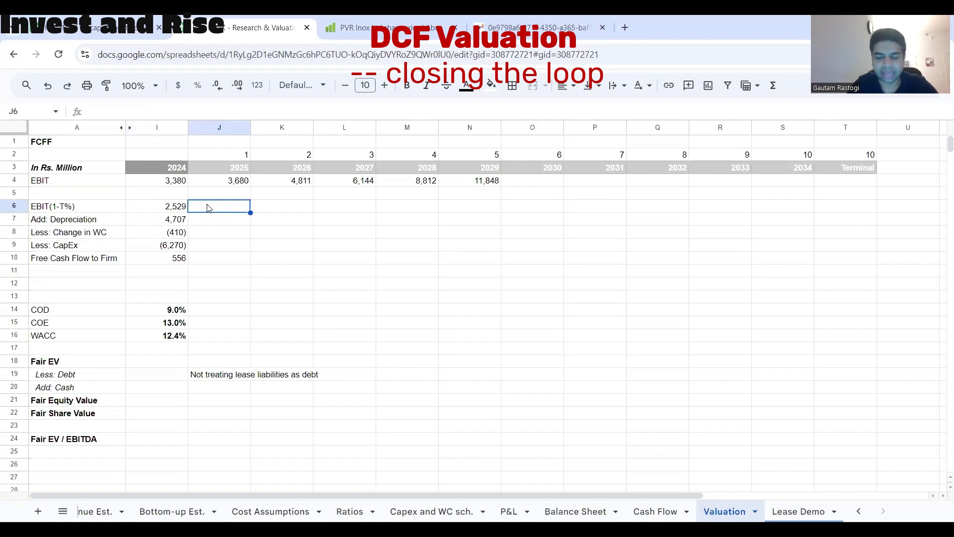
{"action": "type", "text": "="}
{"action": "left_click", "coordinate": [220, 182]}
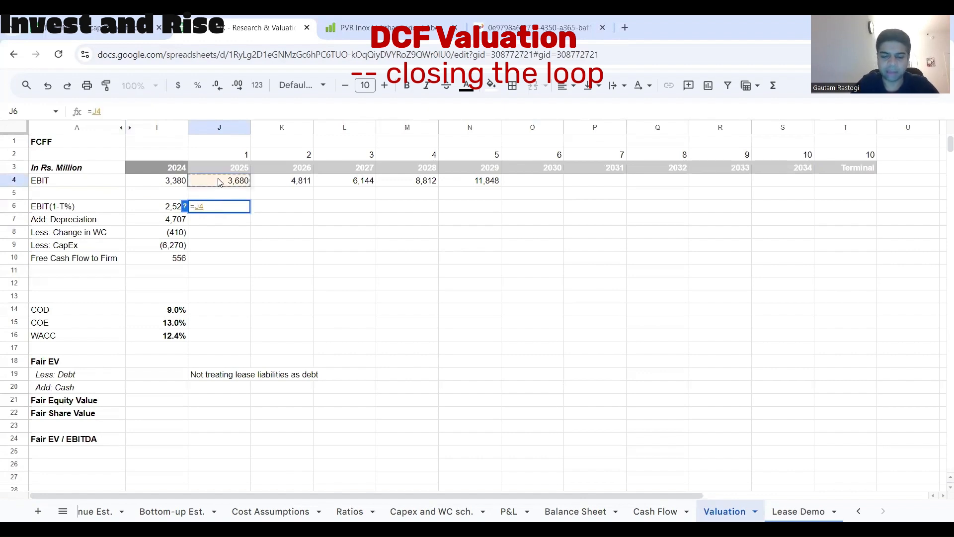
{"action": "type", "text": "*(1"}
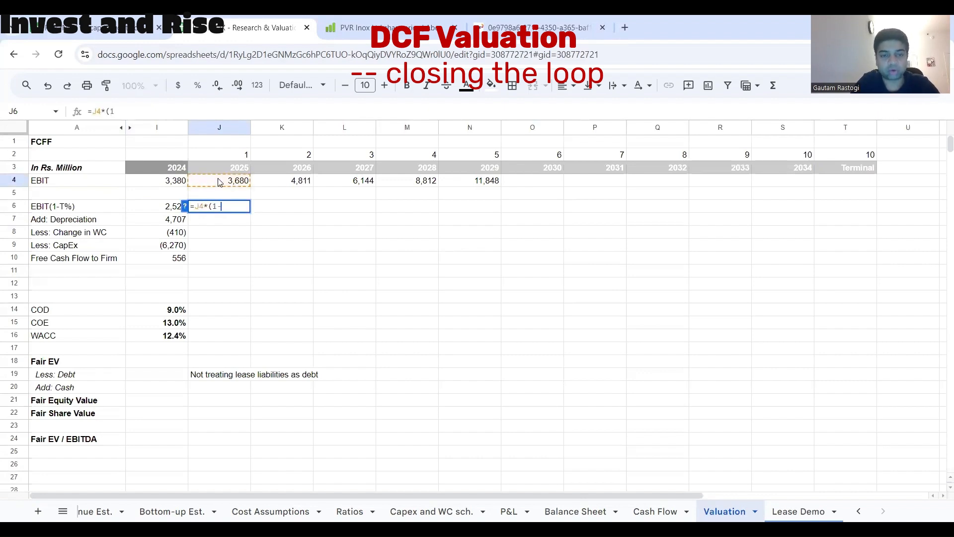
{"action": "type", "text": "-25.17"}
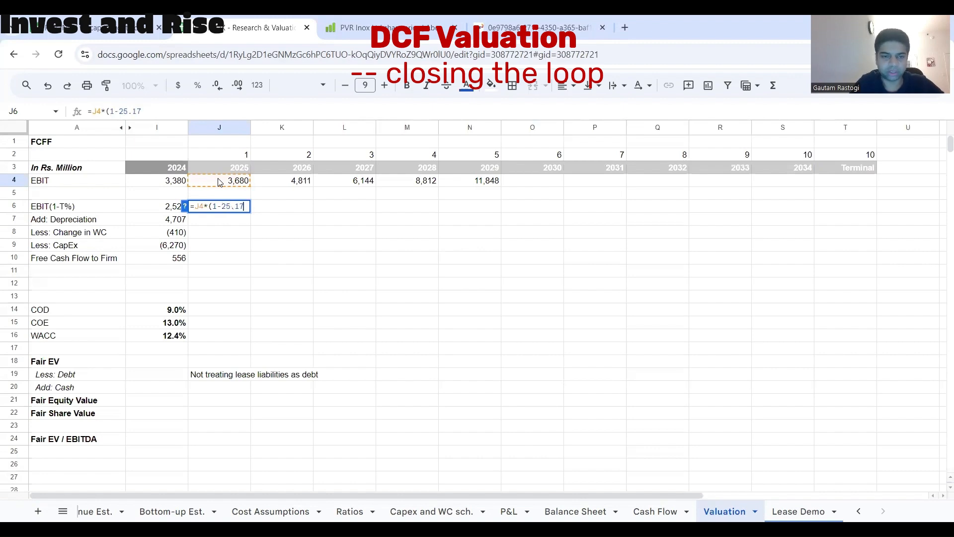
{"action": "type", "text": "%)"}
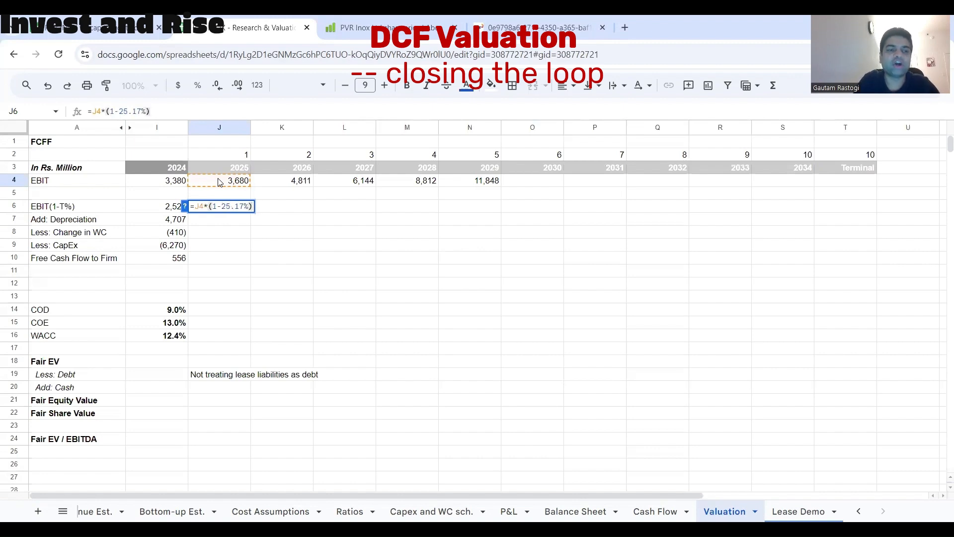
{"action": "key", "text": "Return"}
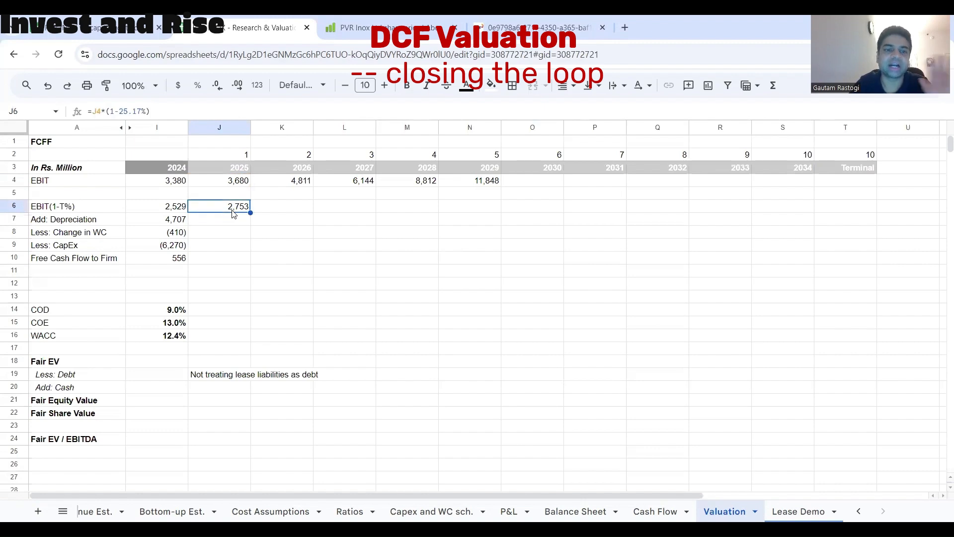
{"action": "left_click", "coordinate": [233, 209]}
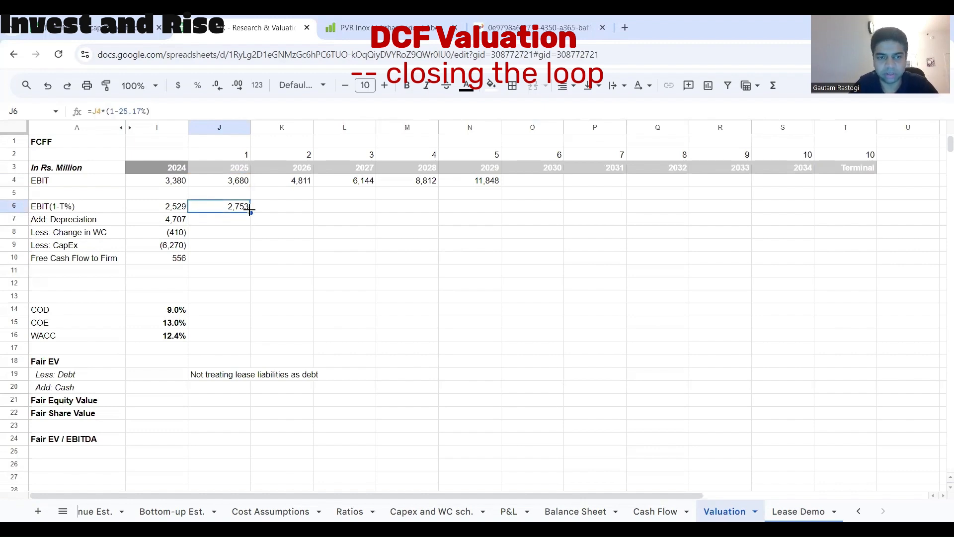
Step: Copy the J6 after-tax EBIT formula across through 2029, and link Depreciation in J7 to Cash Flow J5, filled across through 2029
{"action": "left_click_drag", "start_coordinate": [251, 212], "coordinate": [493, 207]}
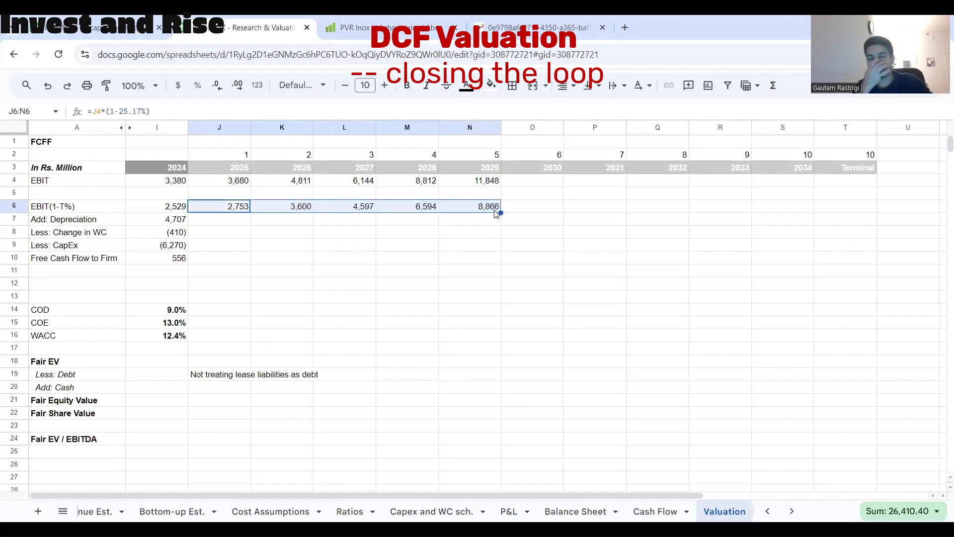
{"action": "left_click", "coordinate": [233, 223]}
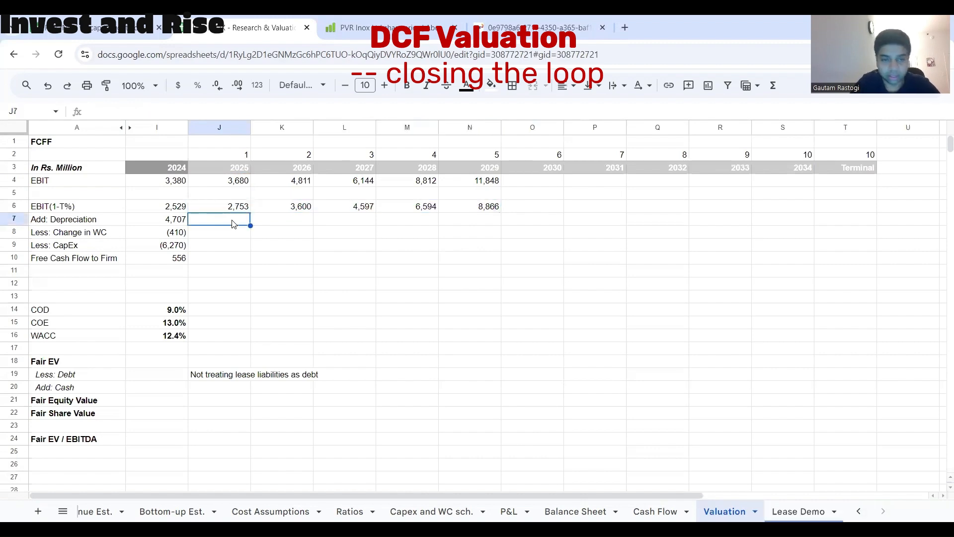
{"action": "type", "text": "="}
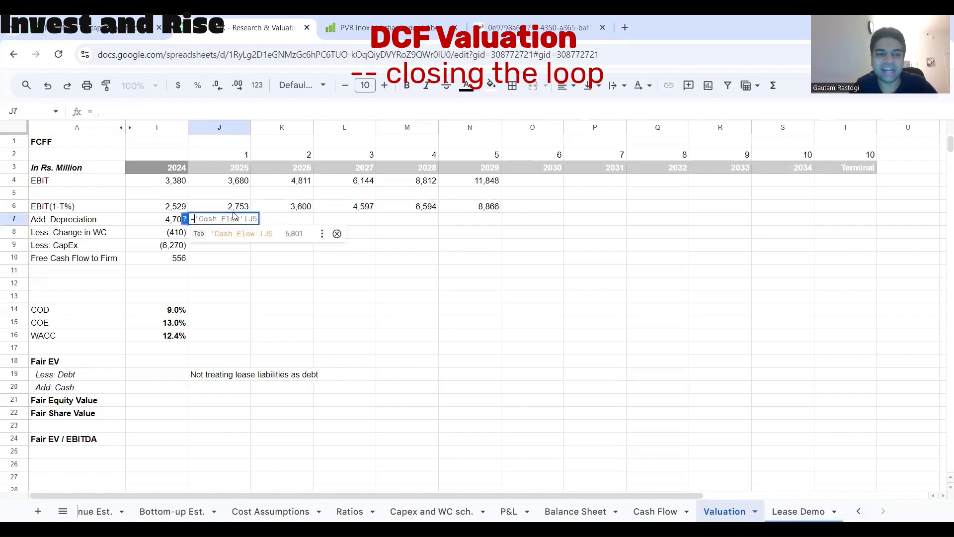
{"action": "key", "text": "ctrl+shift+Page_Up"}
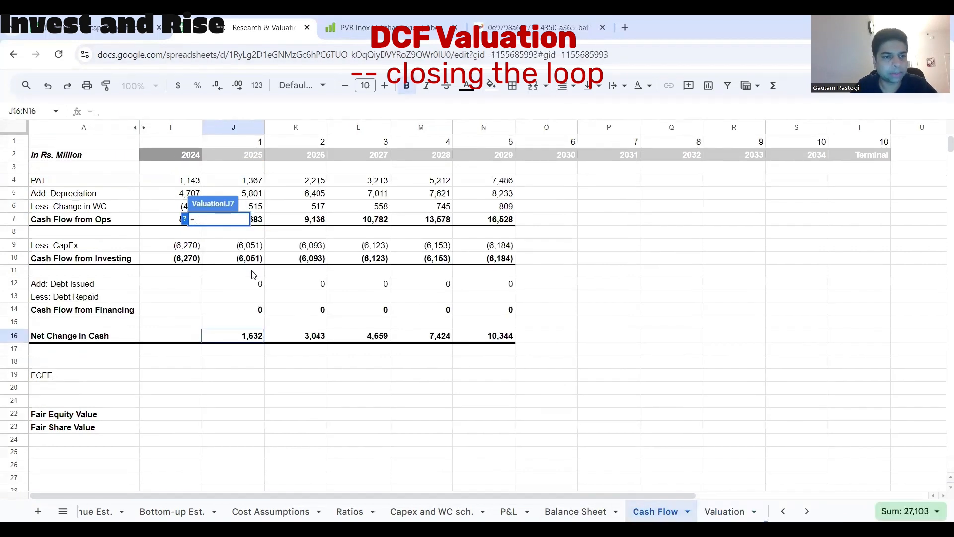
{"action": "left_click", "coordinate": [250, 195]}
{"action": "key", "text": "Return"}
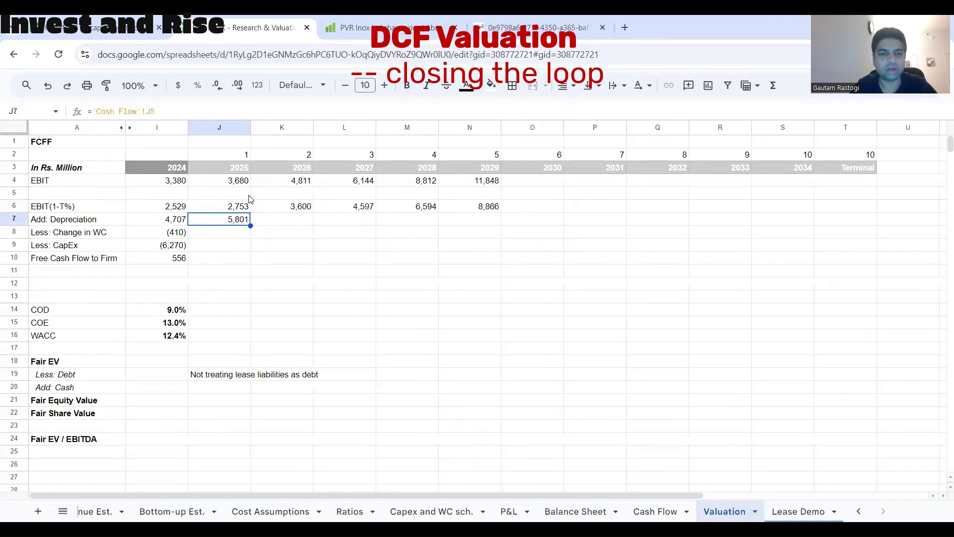
{"action": "left_click_drag", "start_coordinate": [250, 224], "coordinate": [462, 226]}
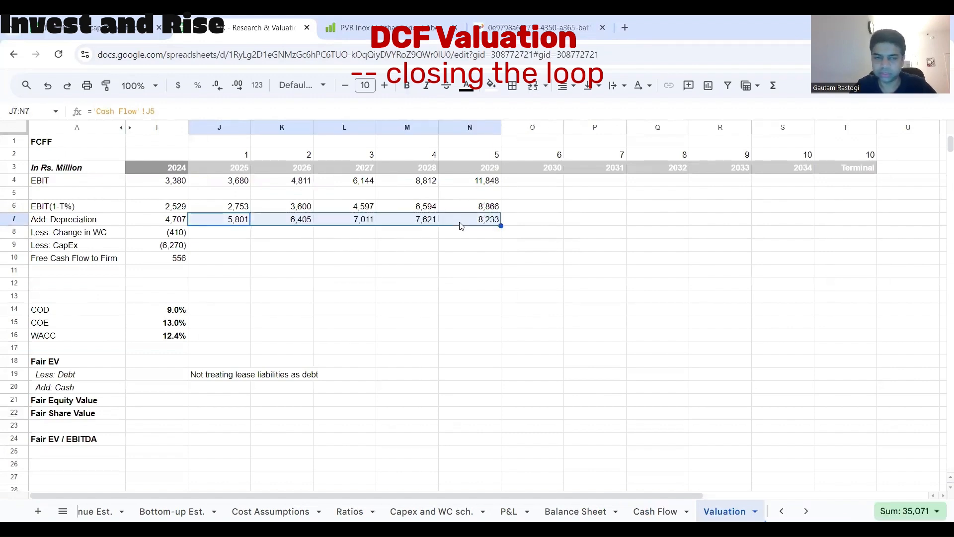
Step: Link the 2025 Change in WC in Valuation J8 to Cash Flow J6 and copy it across through 2029
{"action": "left_click", "coordinate": [207, 236]}
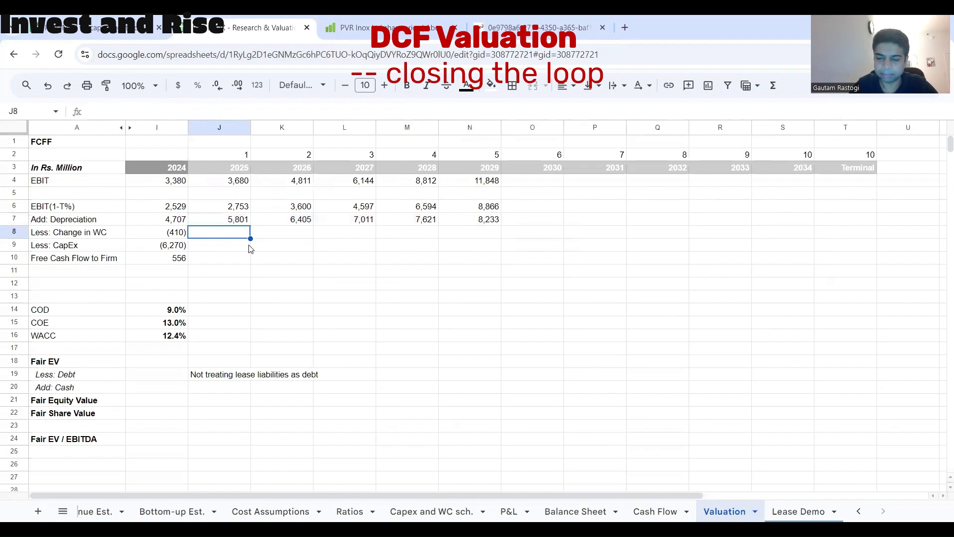
{"action": "type", "text": "="}
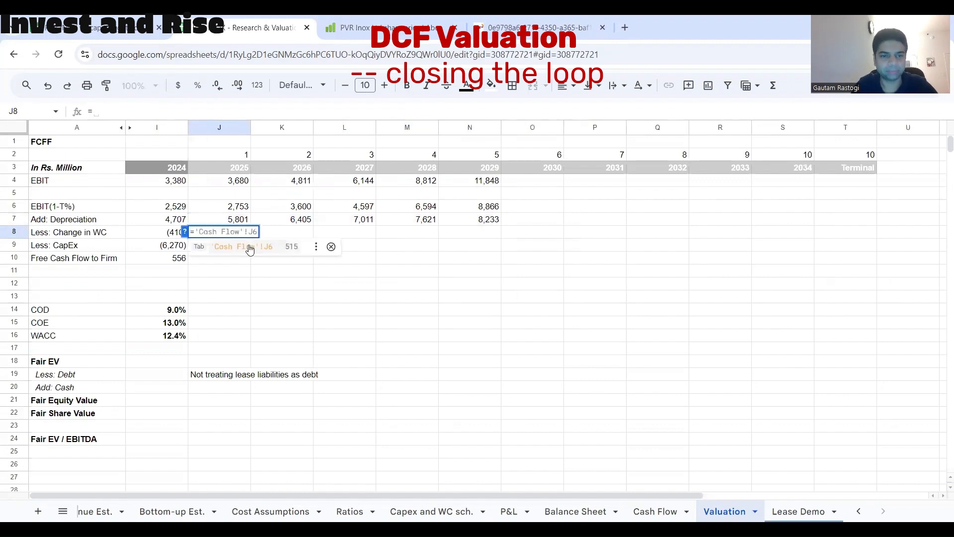
{"action": "left_click", "coordinate": [655, 510]}
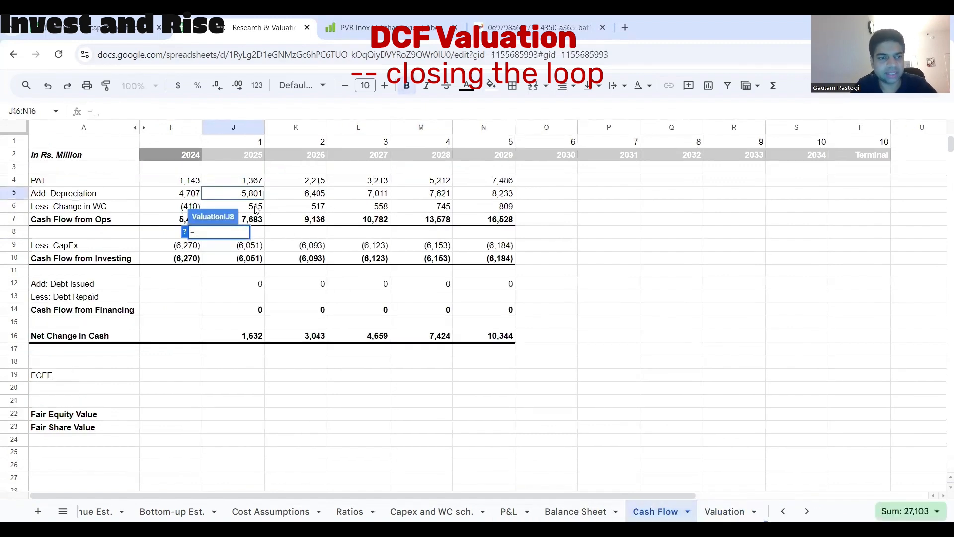
{"action": "left_click", "coordinate": [258, 208]}
{"action": "key", "text": "Return"}
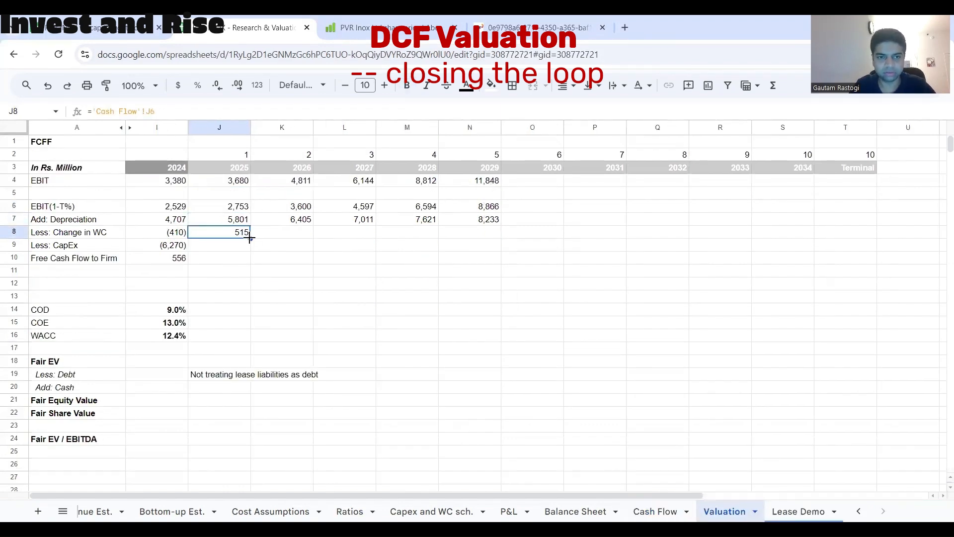
{"action": "left_click_drag", "start_coordinate": [250, 239], "coordinate": [487, 244]}
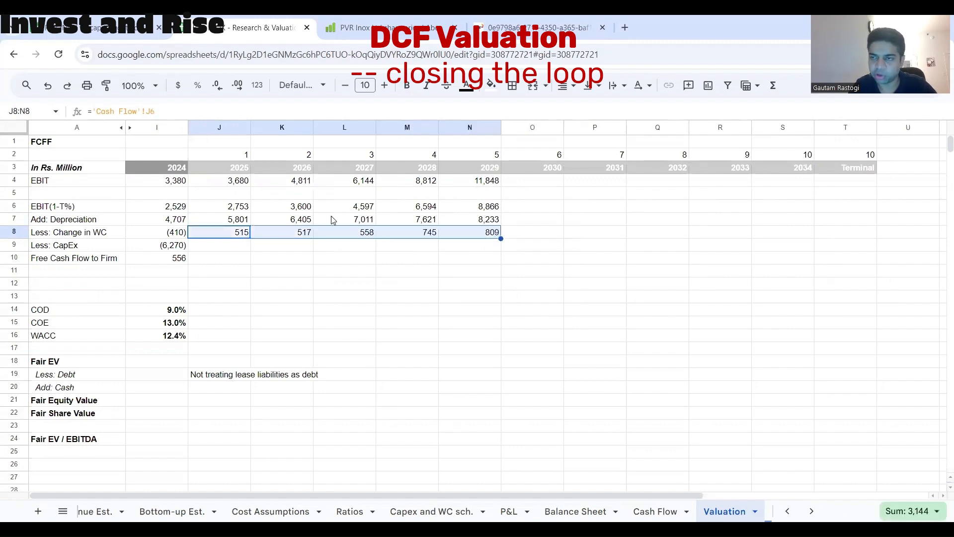
Step: Link the 2025 CapEx in Valuation J9 to Cash Flow J9 and copy it across through 2029
{"action": "left_click", "coordinate": [221, 245]}
{"action": "type", "text": "="}
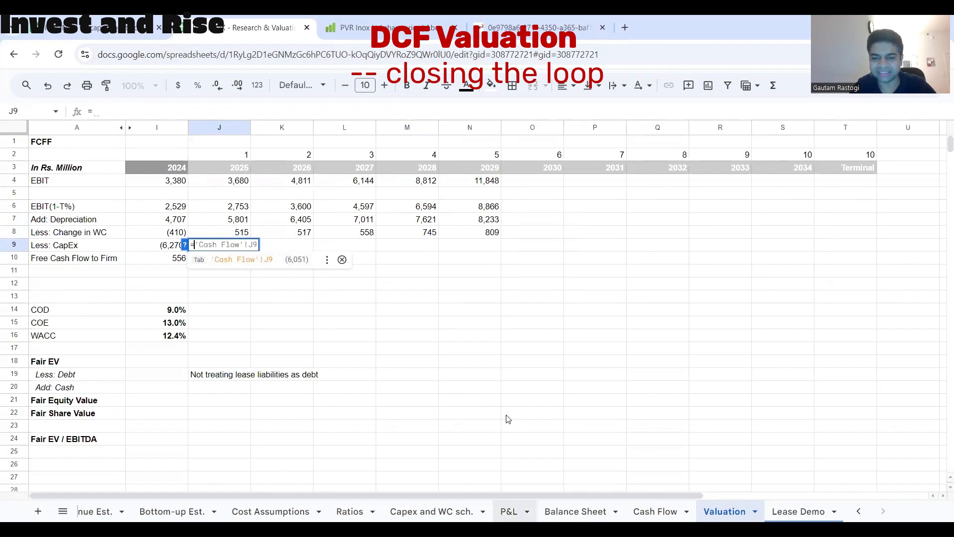
{"action": "key", "text": "ctrl+shift+Page_Up"}
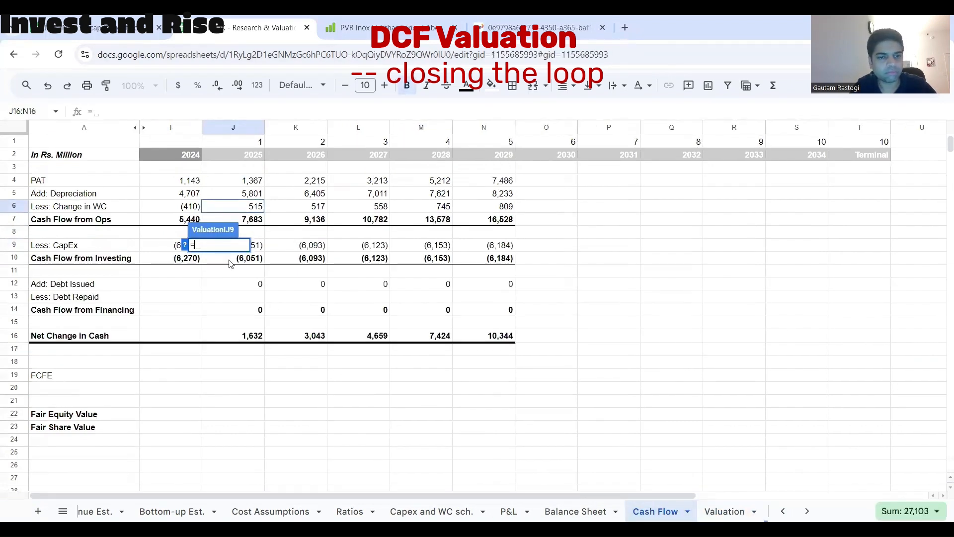
{"action": "left_click", "coordinate": [259, 247]}
{"action": "key", "text": "Return"}
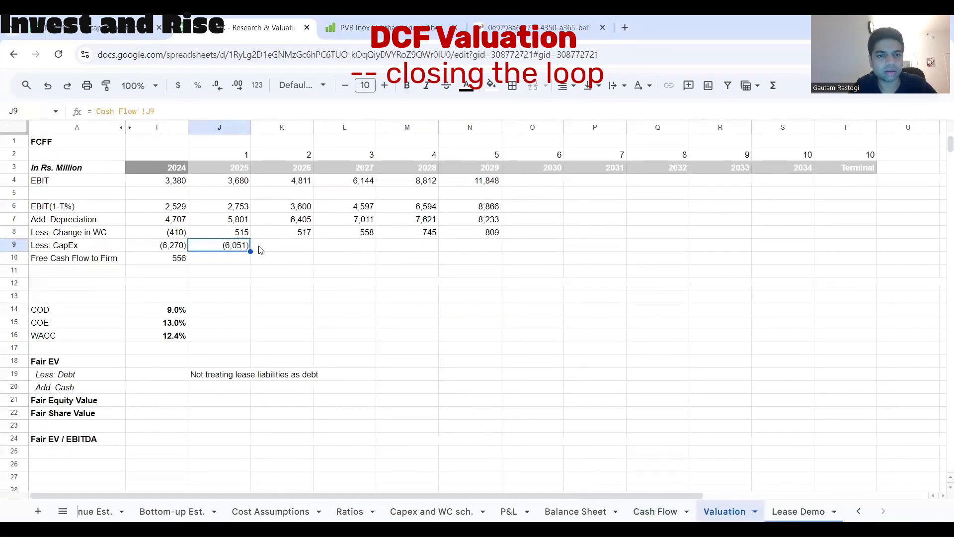
{"action": "left_click_drag", "start_coordinate": [251, 251], "coordinate": [473, 262]}
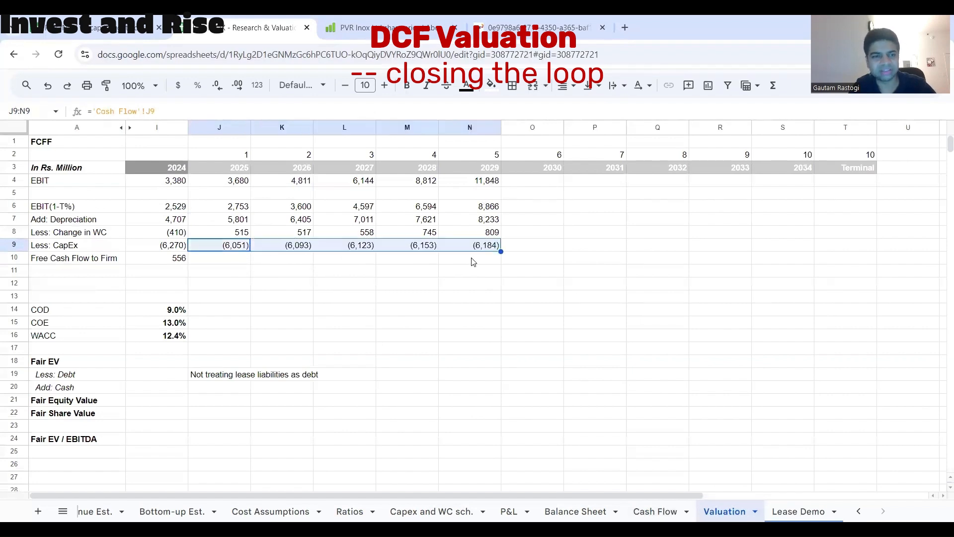
Step: Calculate the 2025 Free Cash Flow to Firm in J10 by summing J6, J7, J8 and J9
{"action": "left_click", "coordinate": [249, 257]}
{"action": "type", "text": "=SUM("}
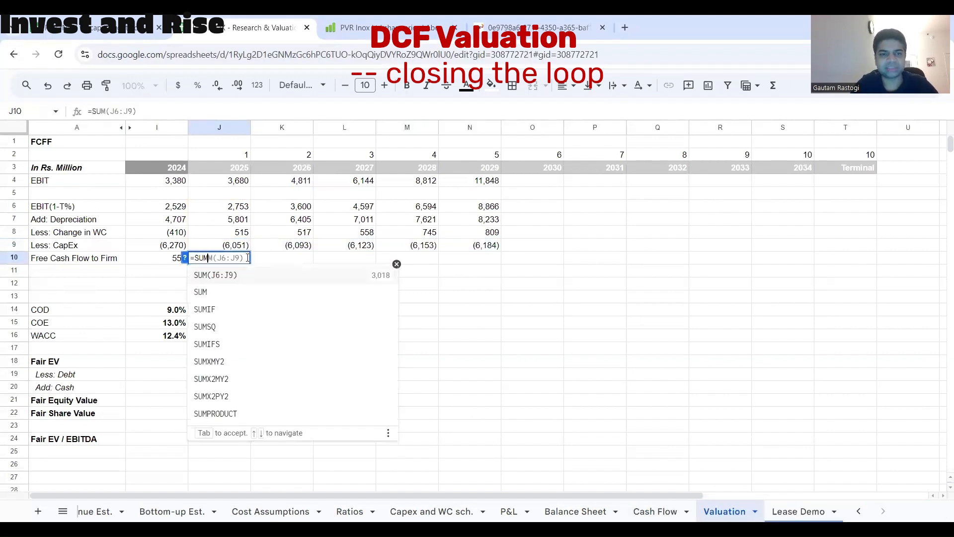
{"action": "left_click", "coordinate": [231, 208]}
{"action": "type", "text": ","}
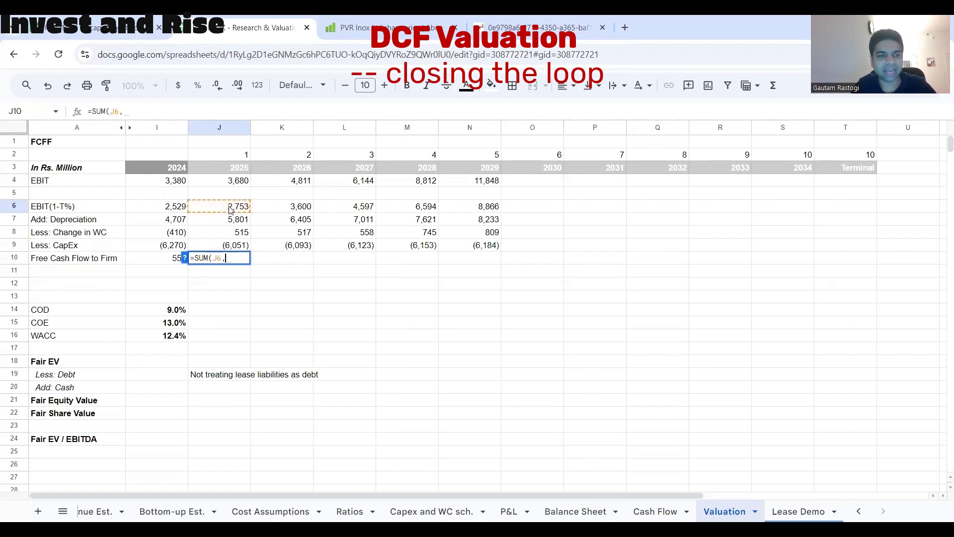
{"action": "left_click", "coordinate": [233, 223]}
{"action": "type", "text": ","}
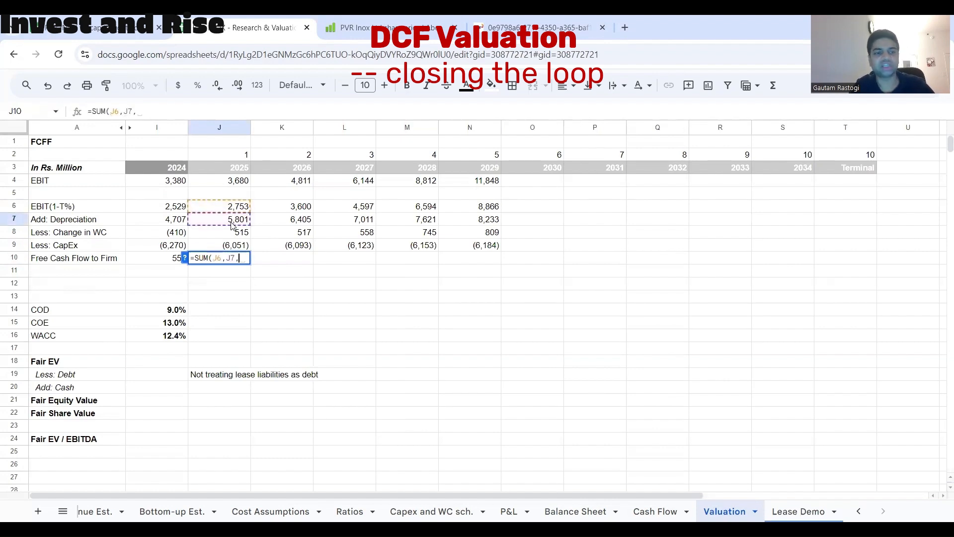
{"action": "left_click", "coordinate": [236, 234]}
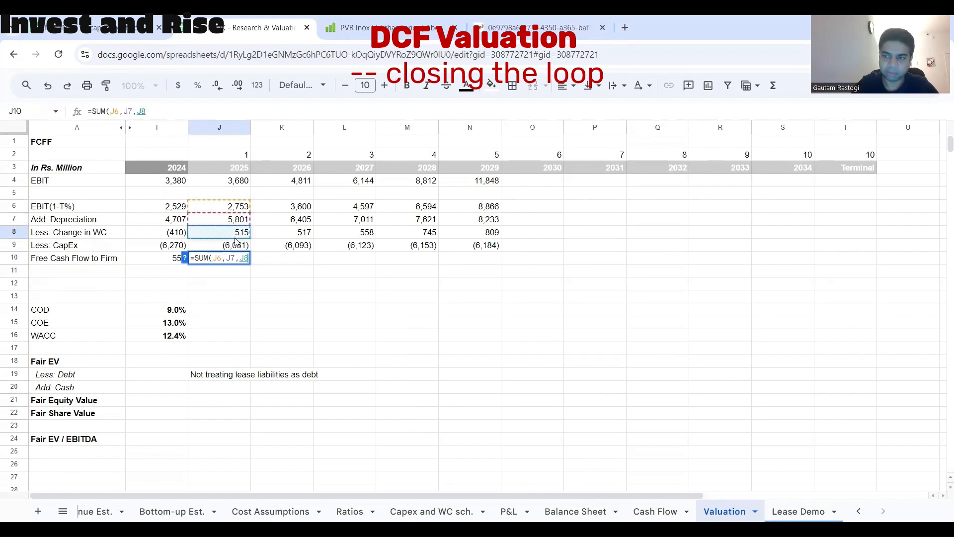
{"action": "type", "text": ","}
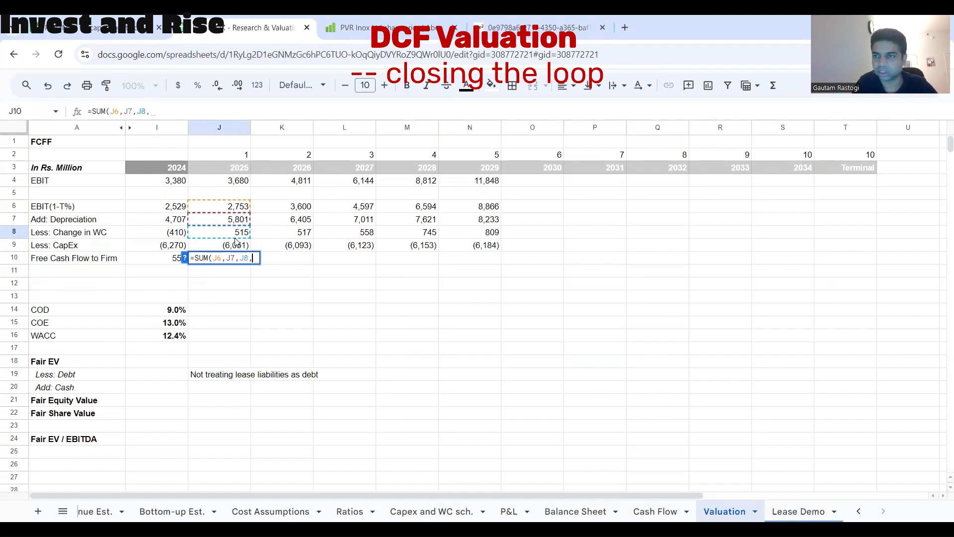
{"action": "type", "text": ","}
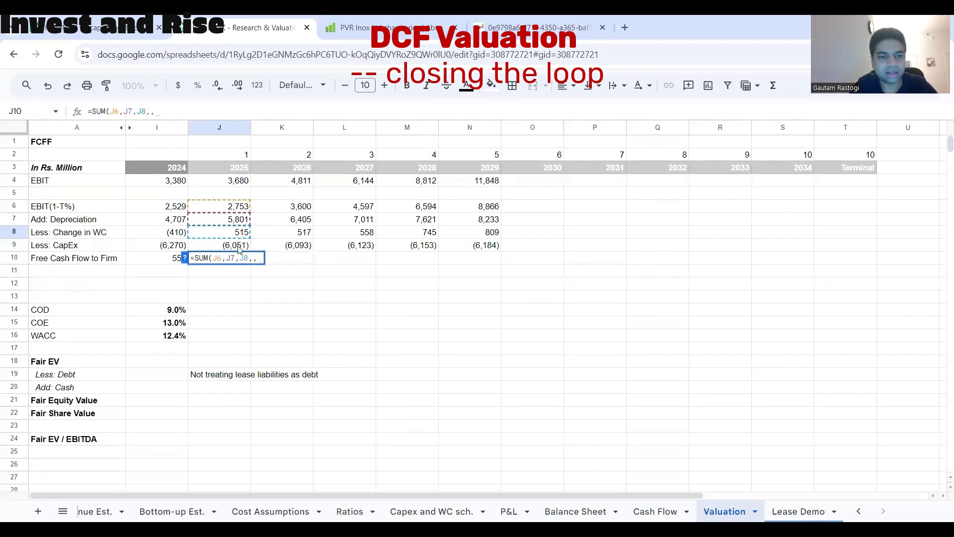
{"action": "left_click", "coordinate": [238, 247]}
{"action": "type", "text": ")"}
{"action": "key", "text": "Return"}
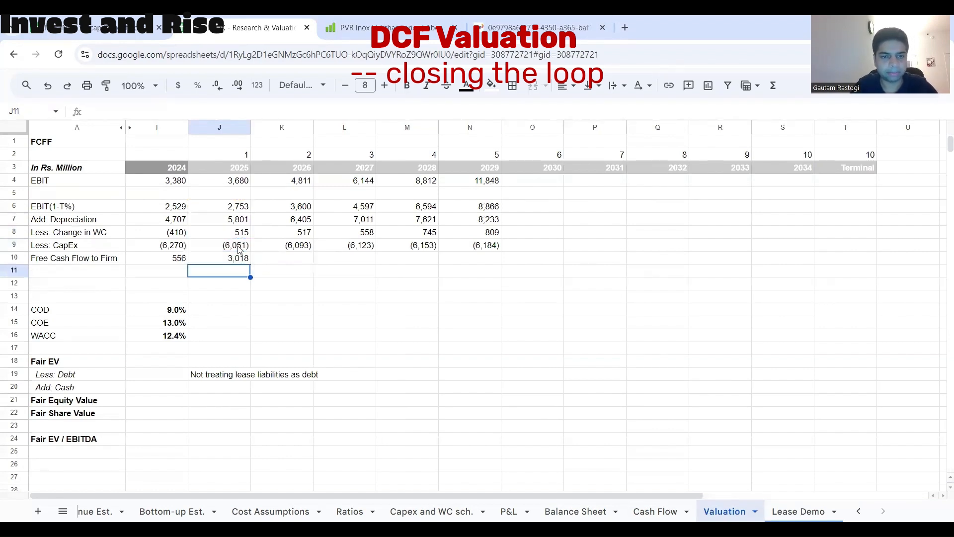
Step: Remove the extra comma from the J10 formula so it reads =SUM(J6,J7,J8,J9), and copy it across through 2029
{"action": "double_click", "coordinate": [239, 259]}
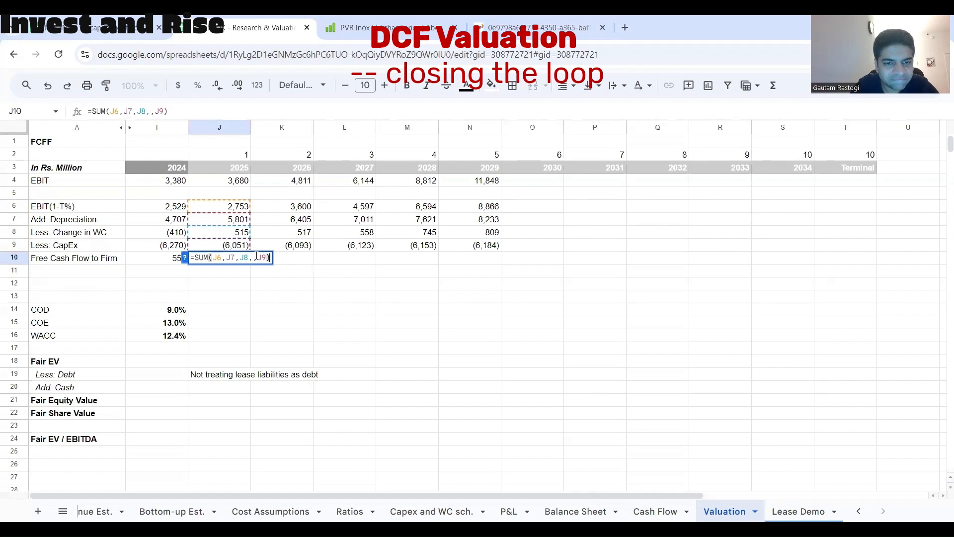
{"action": "left_click", "coordinate": [257, 256]}
{"action": "key", "text": "BackSpace"}
{"action": "key", "text": "Return"}
{"action": "key", "text": "Up"}
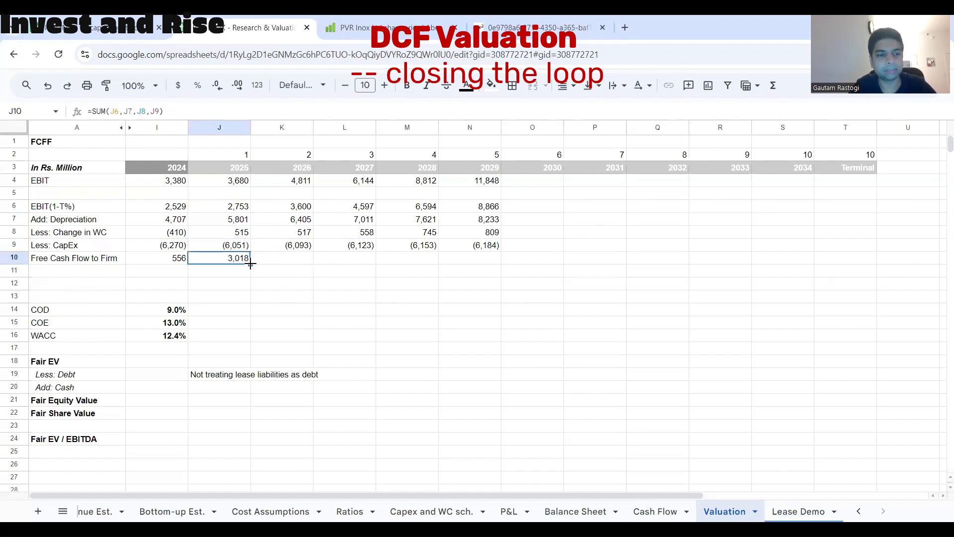
{"action": "left_click_drag", "start_coordinate": [250, 264], "coordinate": [472, 266]}
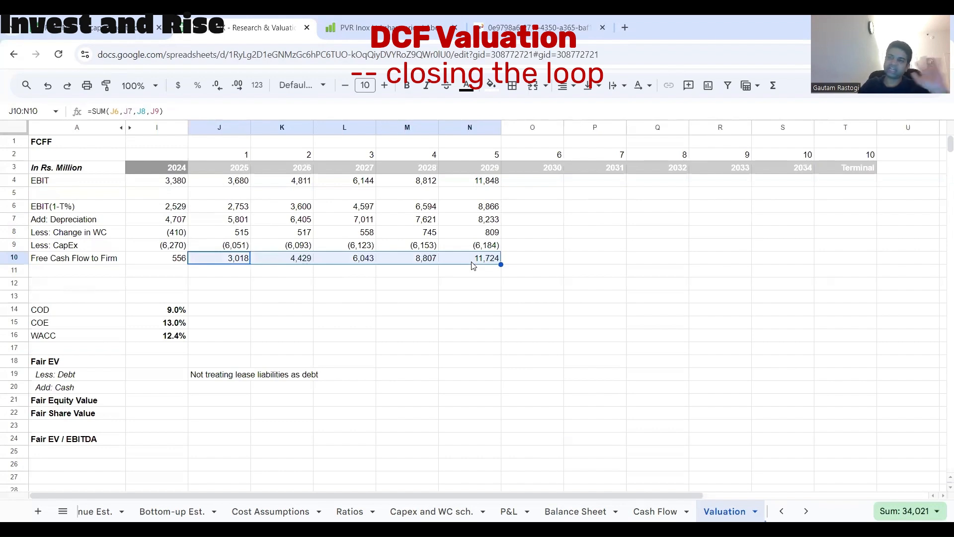
{"action": "left_click", "coordinate": [232, 273]}
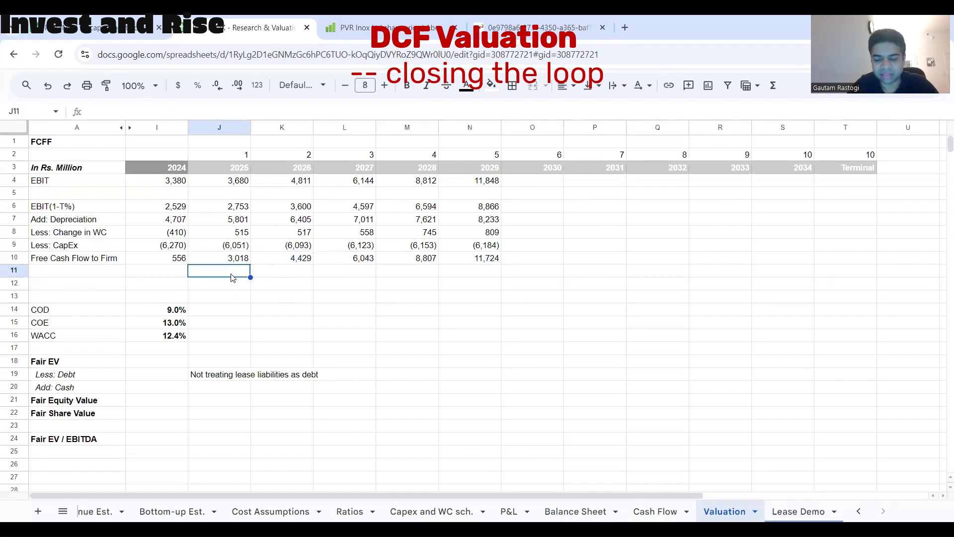
{"action": "type", "text": "="}
{"action": "key", "text": "Escape"}
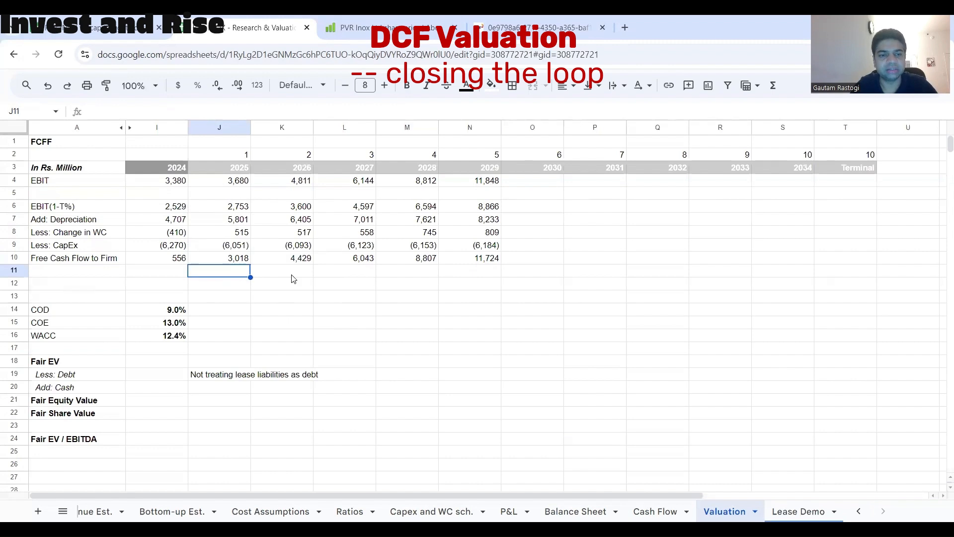
Step: Calculate the 2026 growth in Free Cash Flow to Firm in K11 with the formula =(K10/J10)-1
{"action": "left_click", "coordinate": [292, 277]}
{"action": "type", "text": "="}
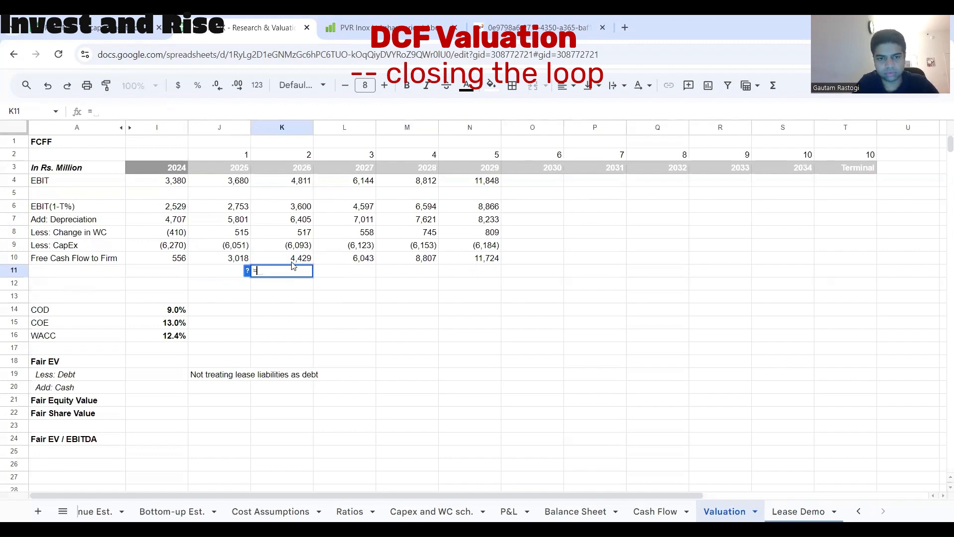
{"action": "type", "text": "("}
{"action": "left_click", "coordinate": [293, 259]}
{"action": "type", "text": "/"}
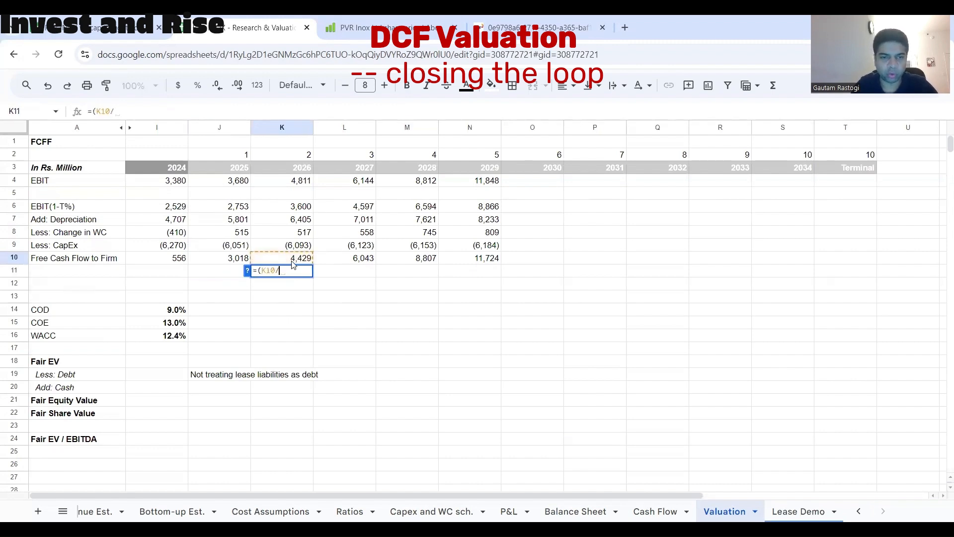
{"action": "left_click", "coordinate": [232, 263]}
{"action": "type", "text": ")-1"}
{"action": "key", "text": "Return"}
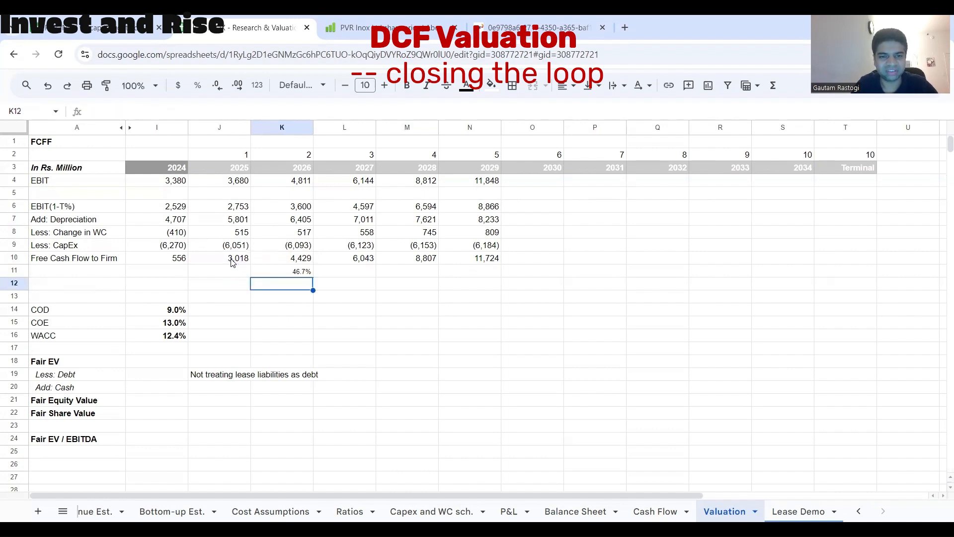
Step: Copy the K11 growth formula across through 2029 and italicize the growth rates in K11:N11
{"action": "key", "text": "Up"}
{"action": "left_click_drag", "start_coordinate": [312, 277], "coordinate": [477, 279]}
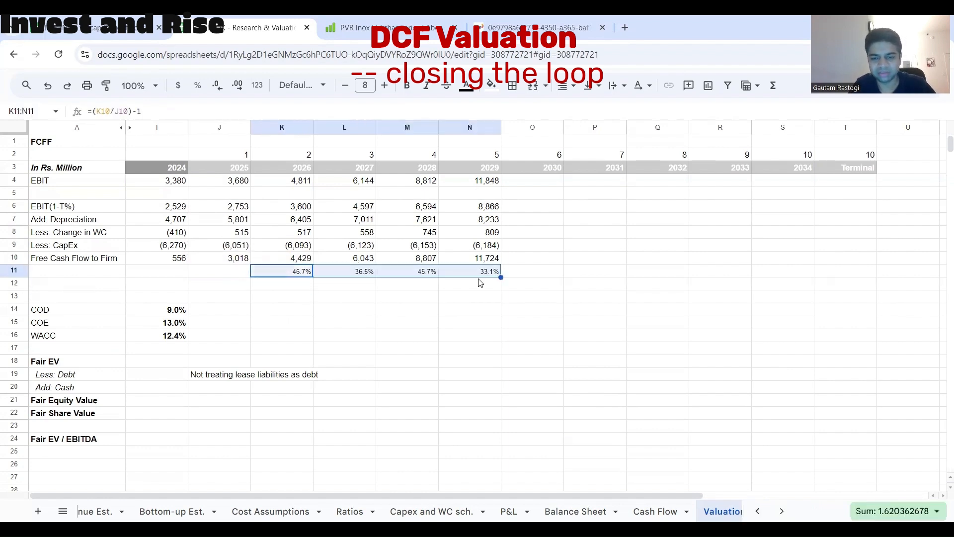
{"action": "key", "text": "ctrl+i"}
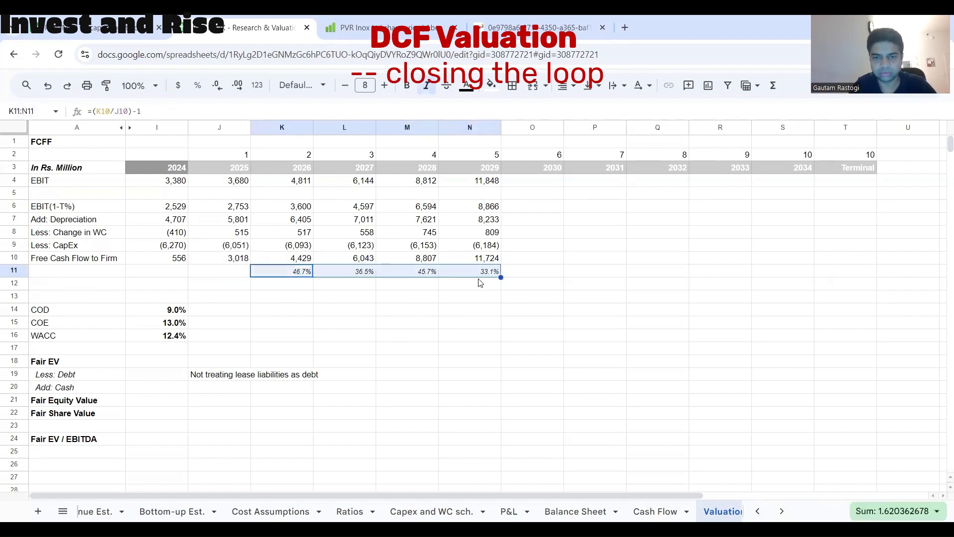
{"action": "left_click", "coordinate": [527, 275]}
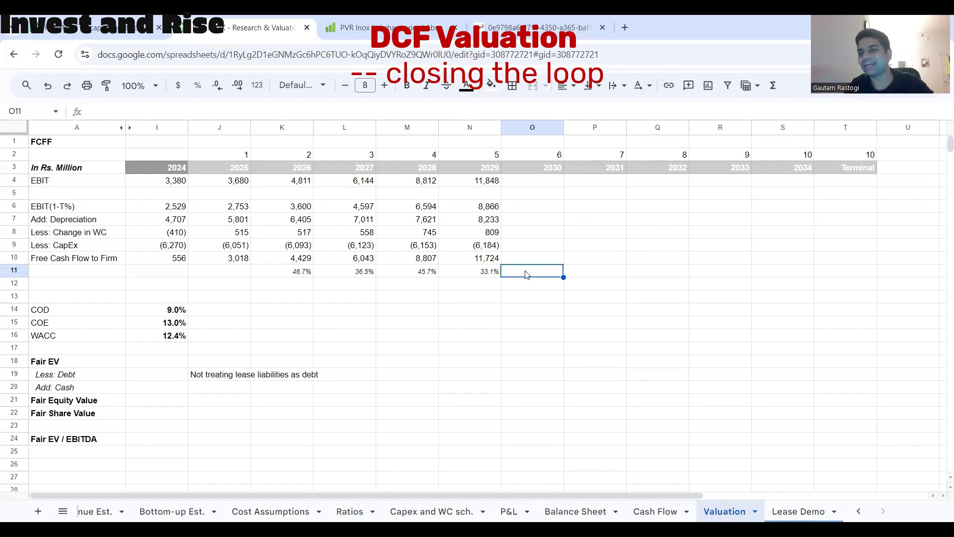
{"action": "type", "text": "="}
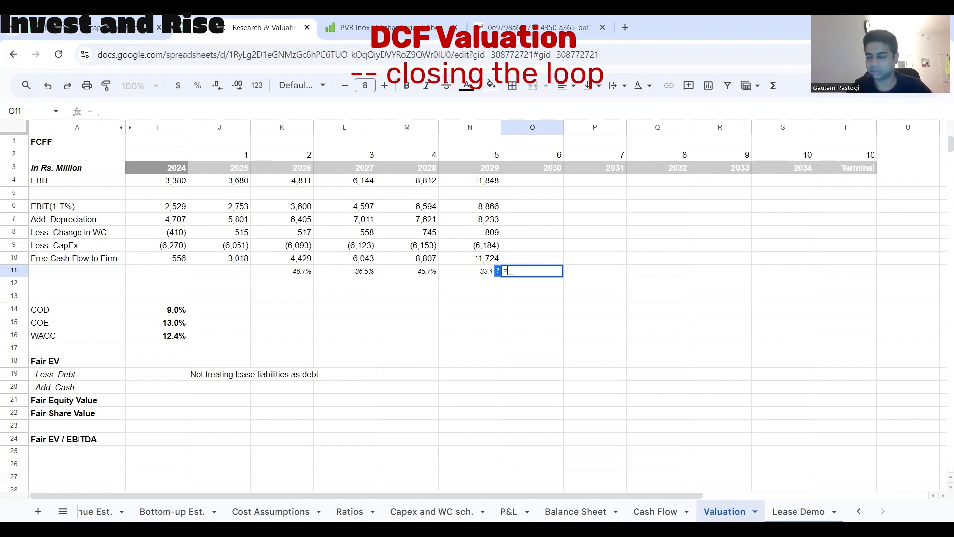
{"action": "key", "text": "Escape"}
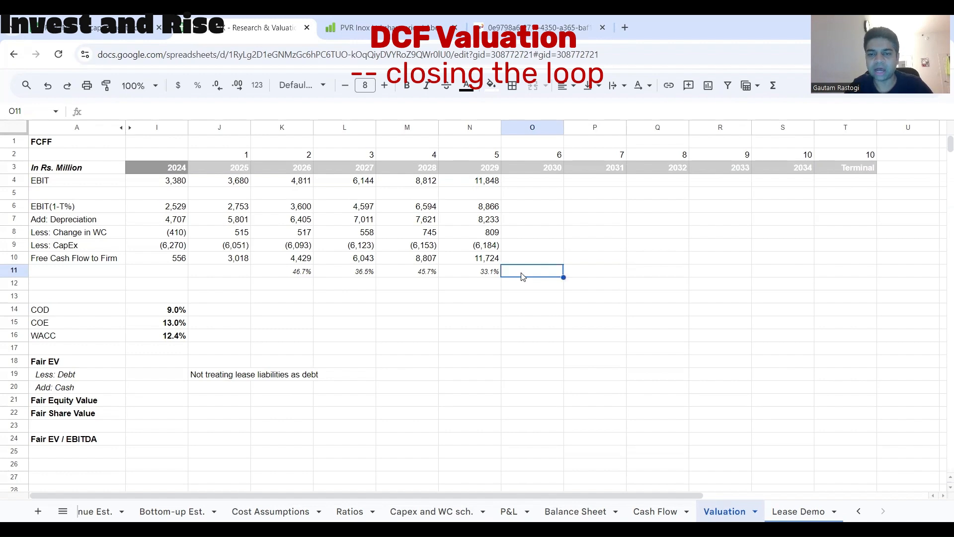
Step: Enter Free Cash Flow to Firm growth assumptions of 25% for 2030, 20% for 2031 and 15% for 2032 in O11:Q11
{"action": "left_click", "coordinate": [492, 272]}
{"action": "left_click", "coordinate": [521, 272]}
{"action": "type", "text": "25%"}
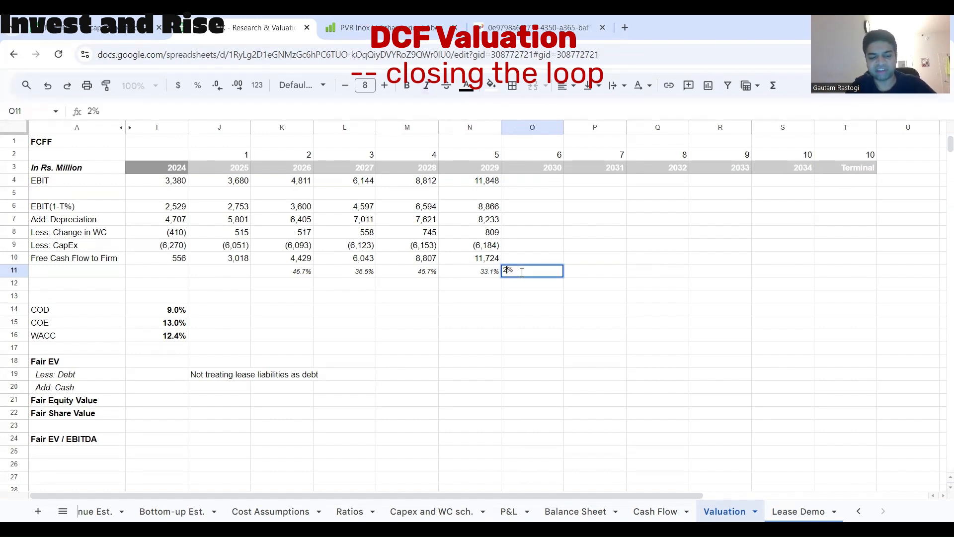
{"action": "key", "text": "Right"}
{"action": "type", "text": "20%"}
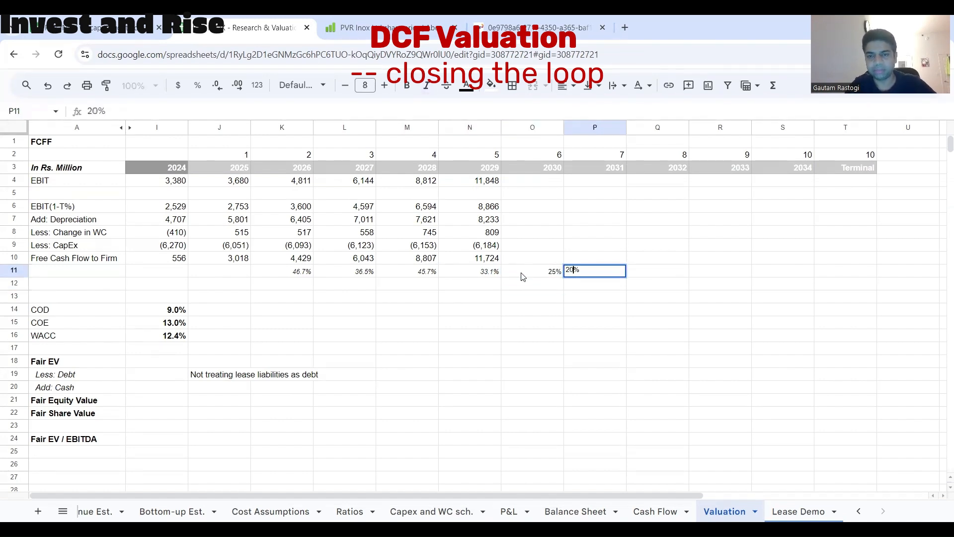
{"action": "key", "text": "Return"}
{"action": "key", "text": "Up"}
{"action": "key", "text": "Right"}
{"action": "type", "text": "15%"}
{"action": "key", "text": "Return"}
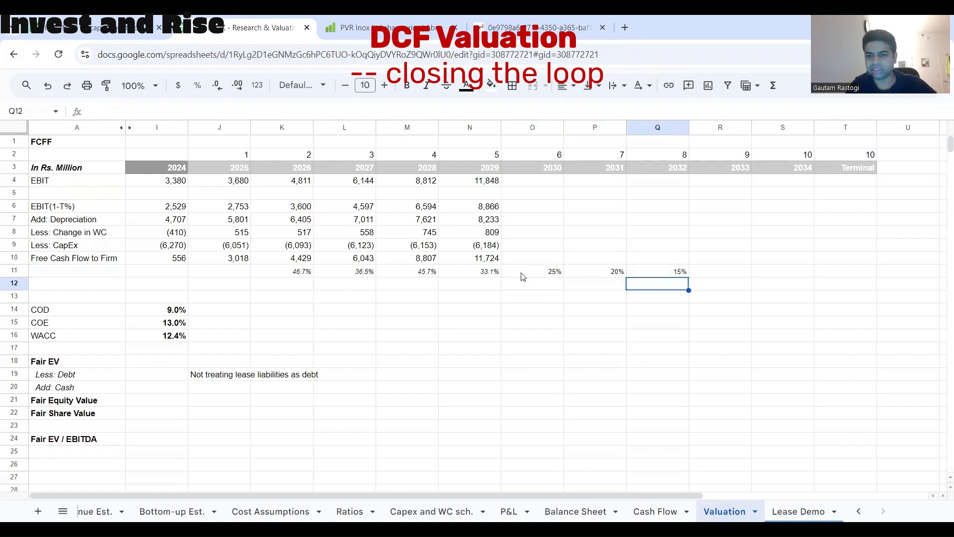
Step: Enter growth assumptions of 12.5% for 2033 in R11 and 10% for 2034 in S11
{"action": "key", "text": "Up"}
{"action": "key", "text": "Right"}
{"action": "type", "text": "12."}
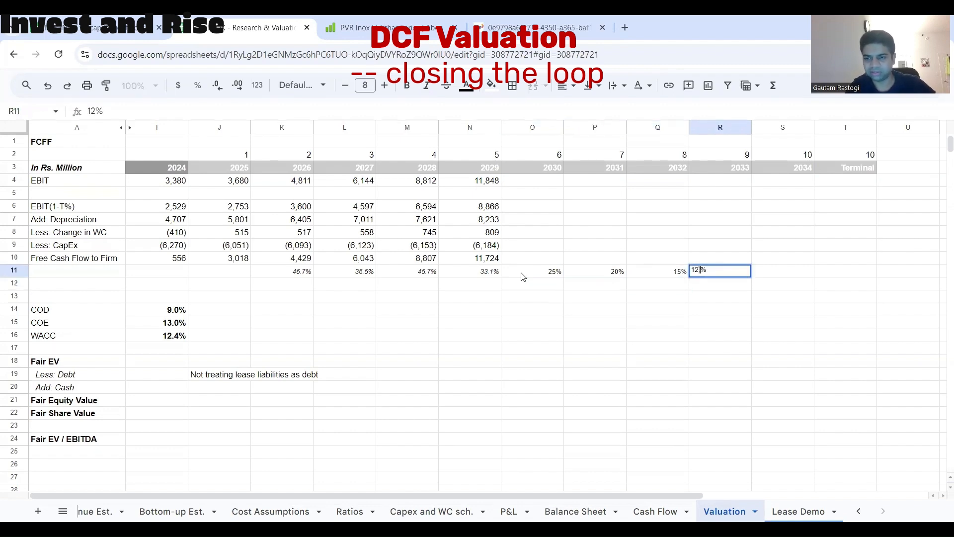
{"action": "type", "text": "5"}
{"action": "key", "text": "Return"}
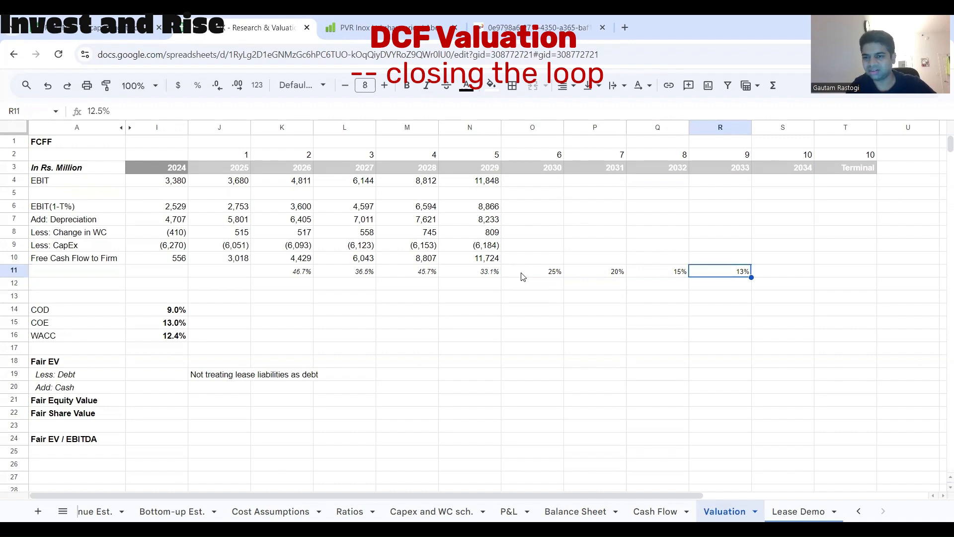
{"action": "key", "text": "Up"}
{"action": "key", "text": "Right"}
{"action": "type", "text": "10"}
{"action": "key", "text": "Return"}
{"action": "key", "text": "Up"}
Step: Enter a terminal growth rate of 5% in T11
{"action": "key", "text": "Right"}
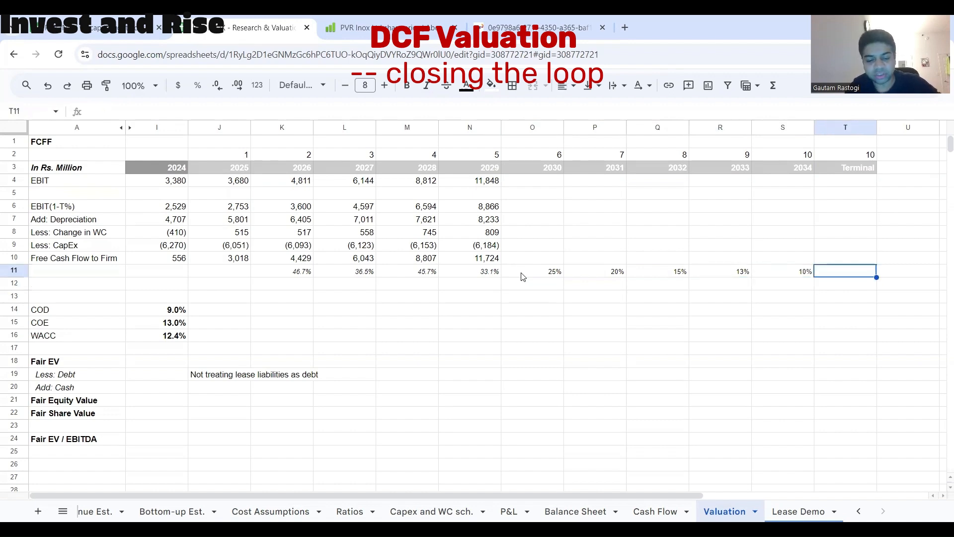
{"action": "type", "text": "5"}
{"action": "key", "text": "Return"}
{"action": "key", "text": "Down"}
{"action": "key", "text": "Up"}
{"action": "key", "text": "Up"}
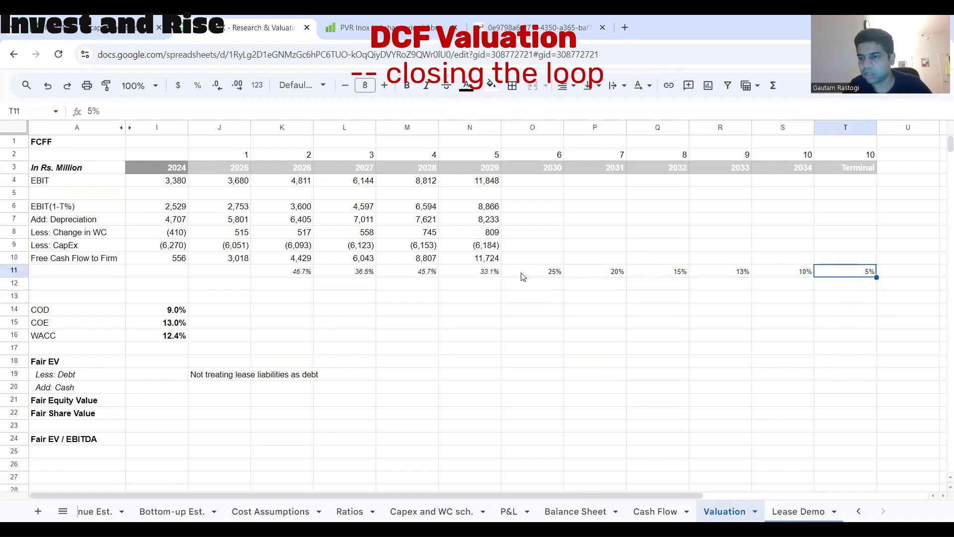
Step: Italicize the growth assumptions in O11:T11 and set their text color to blue
{"action": "key", "text": "shift+Left"}
{"action": "key", "text": "shift+Left"}
{"action": "key", "text": "shift+Left"}
{"action": "key", "text": "shift+Left"}
{"action": "key", "text": "shift+Left"}
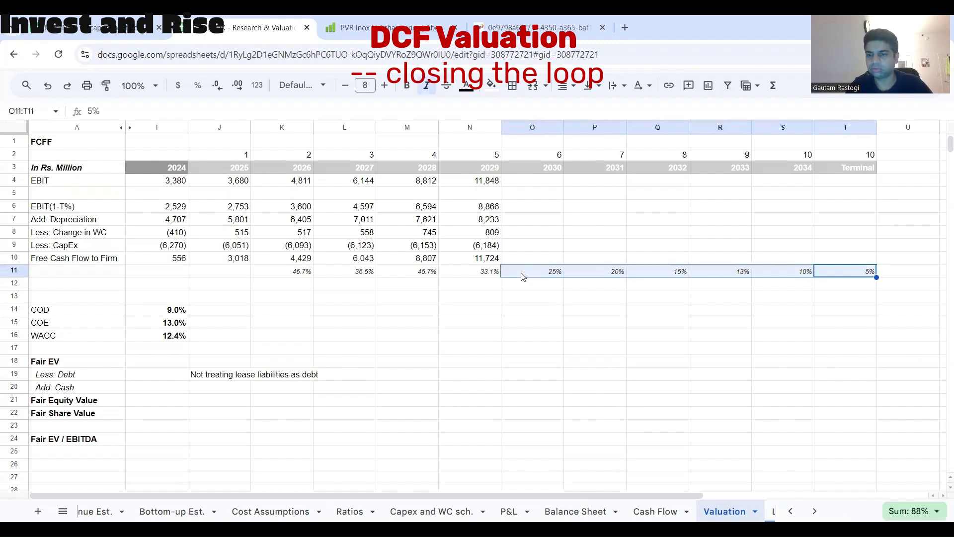
{"action": "left_click", "coordinate": [560, 300]}
{"action": "left_click_drag", "start_coordinate": [544, 275], "coordinate": [827, 275]}
{"action": "left_click", "coordinate": [491, 85]}
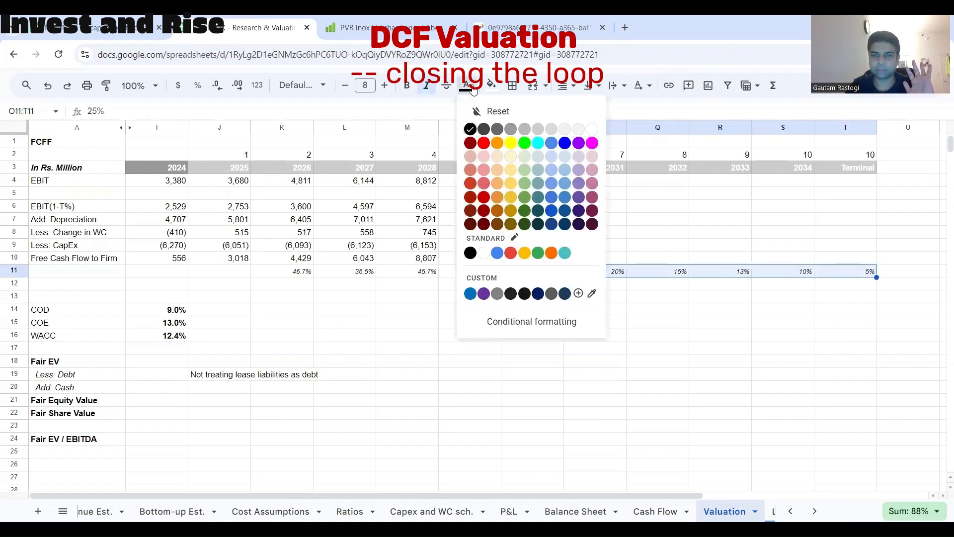
{"action": "left_click", "coordinate": [564, 143]}
Step: Project the 2030 Free Cash Flow to Firm in O10 with =N10*(1+O11) and copy it across through 2034
{"action": "left_click", "coordinate": [559, 262]}
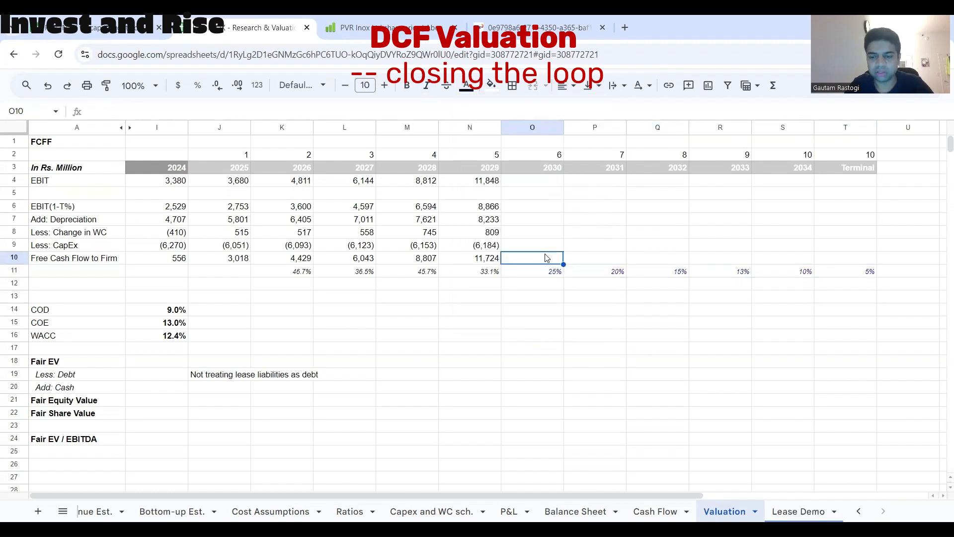
{"action": "type", "text": "="}
{"action": "left_click", "coordinate": [479, 259]}
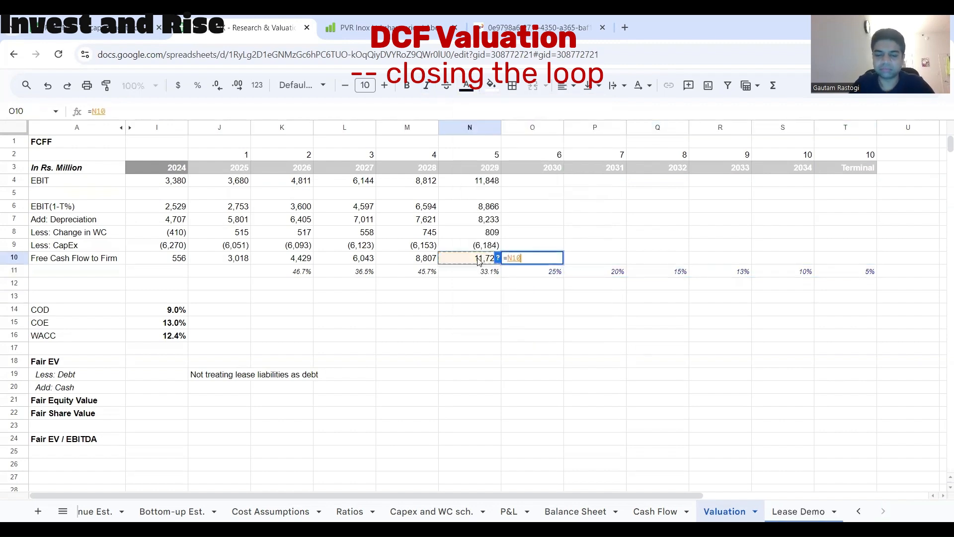
{"action": "type", "text": "*(1"}
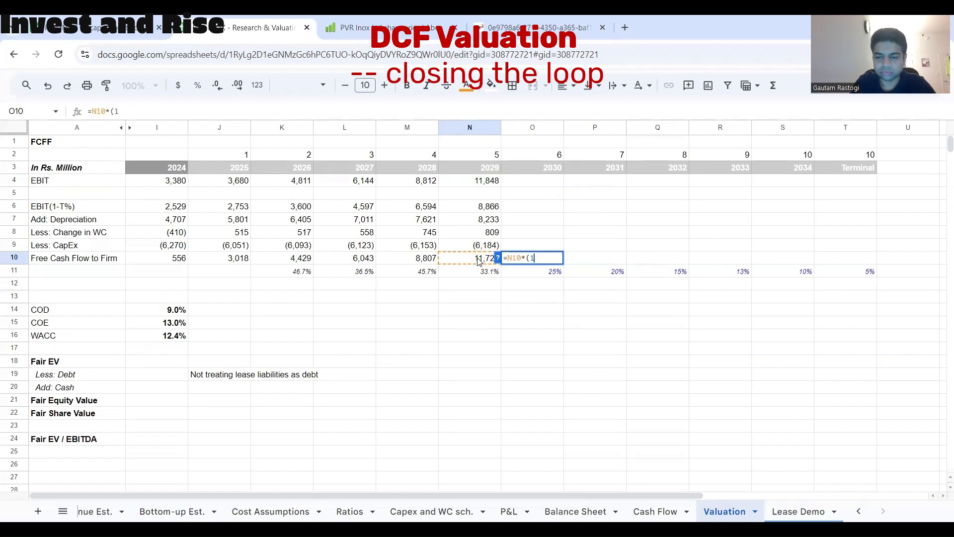
{"action": "type", "text": "+"}
{"action": "left_click", "coordinate": [527, 277]}
{"action": "type", "text": ")"}
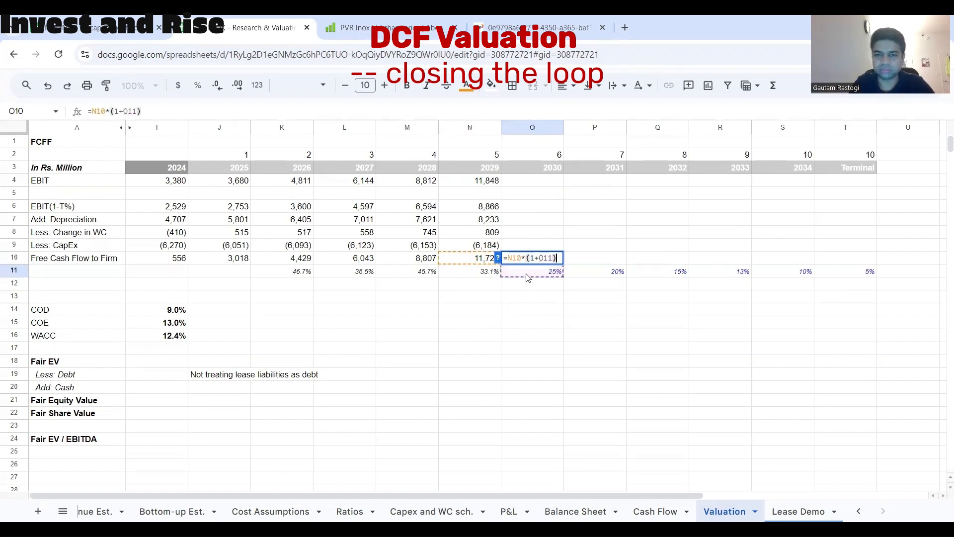
{"action": "key", "text": "Return"}
{"action": "left_click_drag", "start_coordinate": [563, 264], "coordinate": [808, 271]}
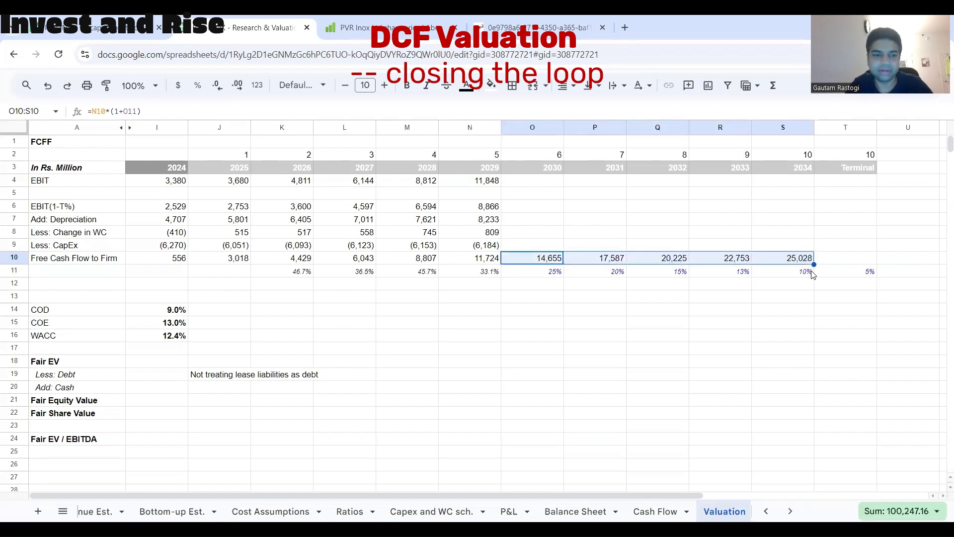
Step: Copy the S10 formula into T10 and extend it to the terminal value formula =S10*(1+T11)/(I16-T11)
{"action": "left_click", "coordinate": [837, 268]}
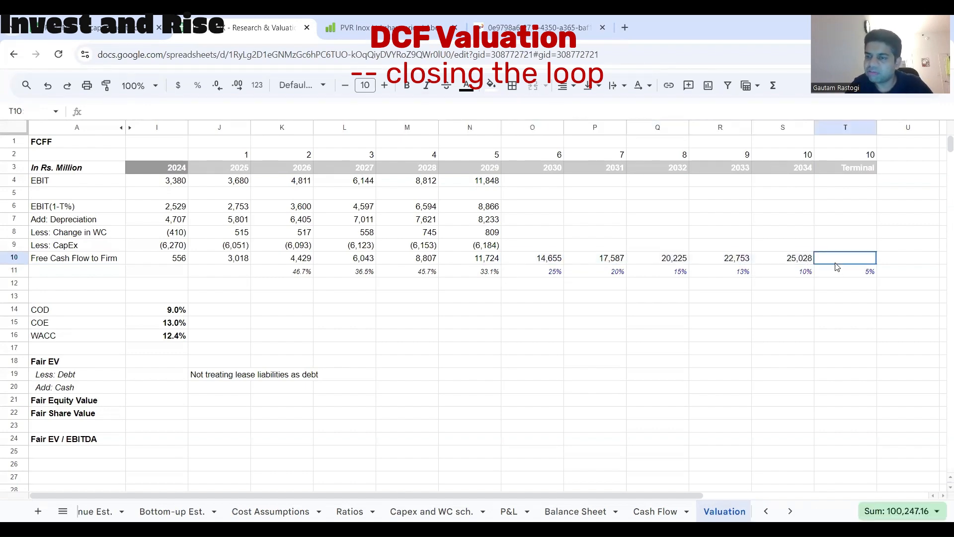
{"action": "left_click", "coordinate": [802, 264]}
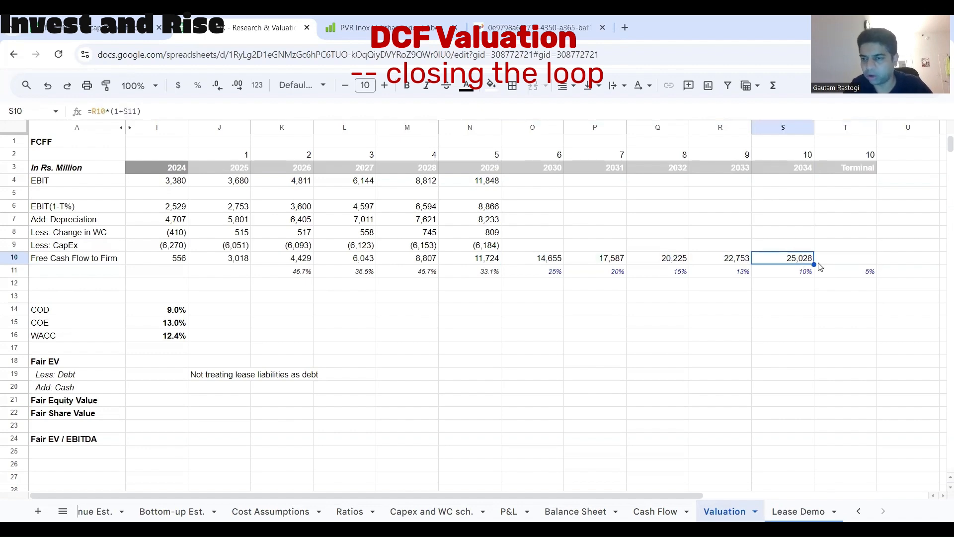
{"action": "left_click_drag", "start_coordinate": [811, 265], "coordinate": [844, 264]}
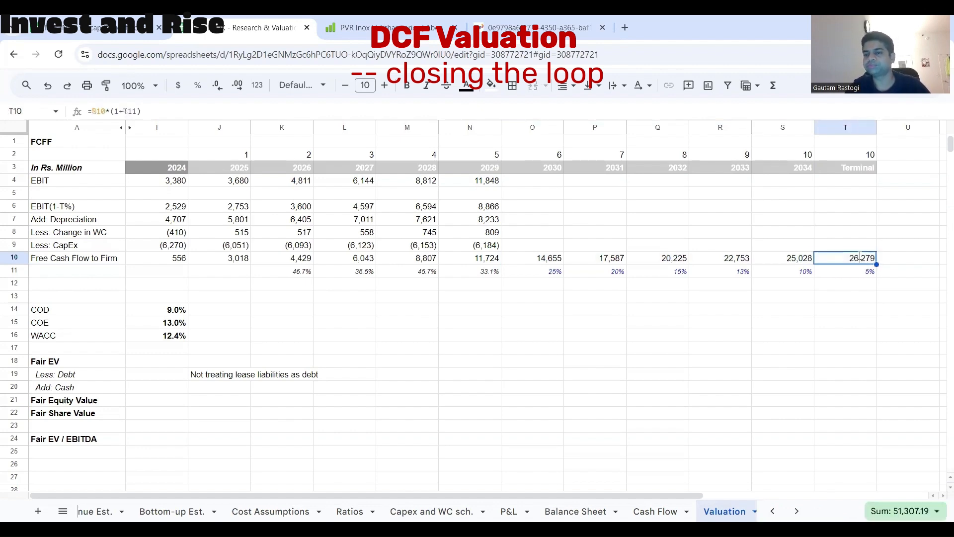
{"action": "left_click", "coordinate": [382, 108]}
{"action": "left_click", "coordinate": [150, 113]}
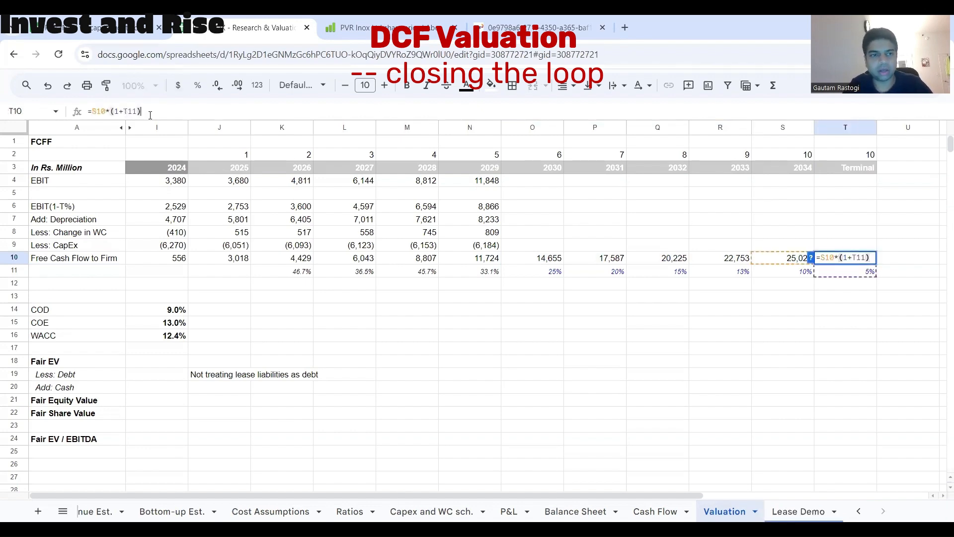
{"action": "type", "text": "/("}
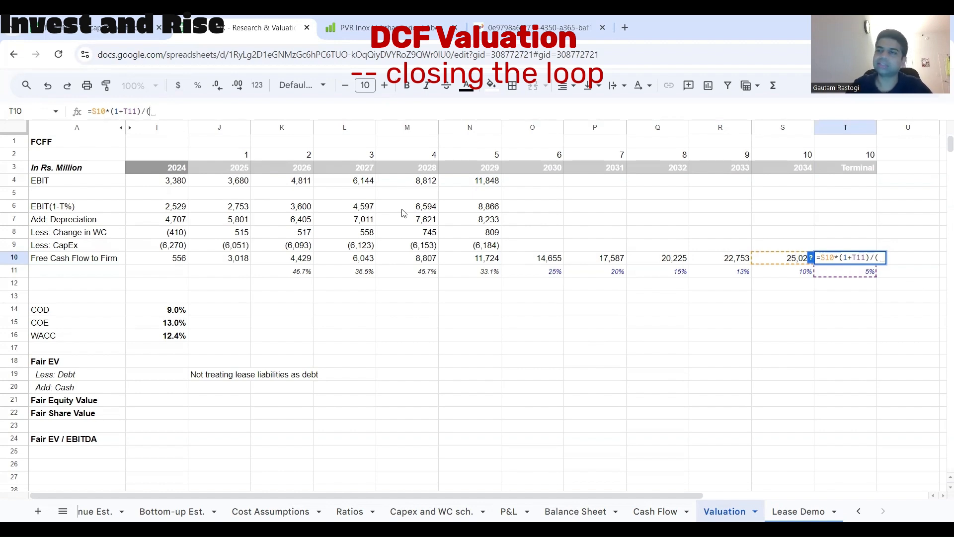
{"action": "left_click", "coordinate": [166, 339]}
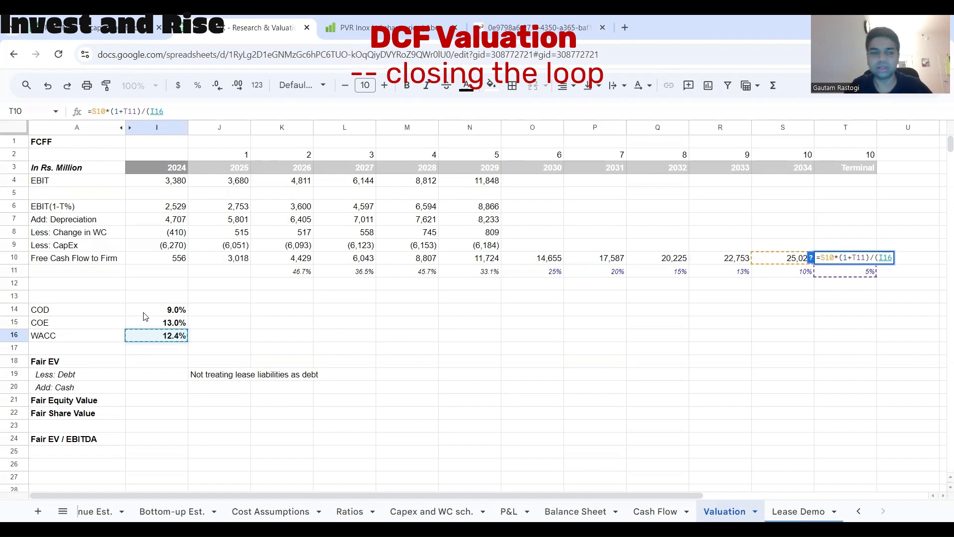
{"action": "type", "text": "-"}
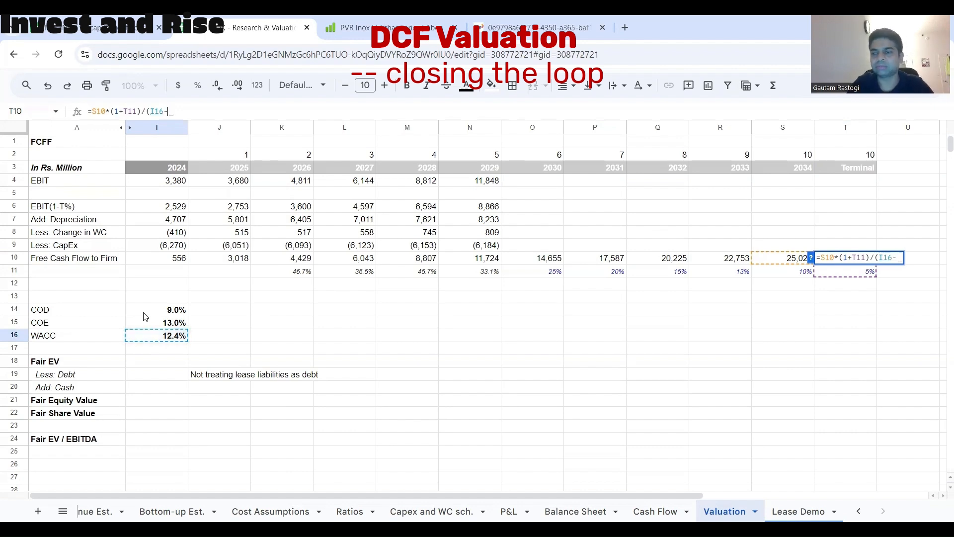
{"action": "left_click", "coordinate": [868, 276]}
{"action": "type", "text": ")"}
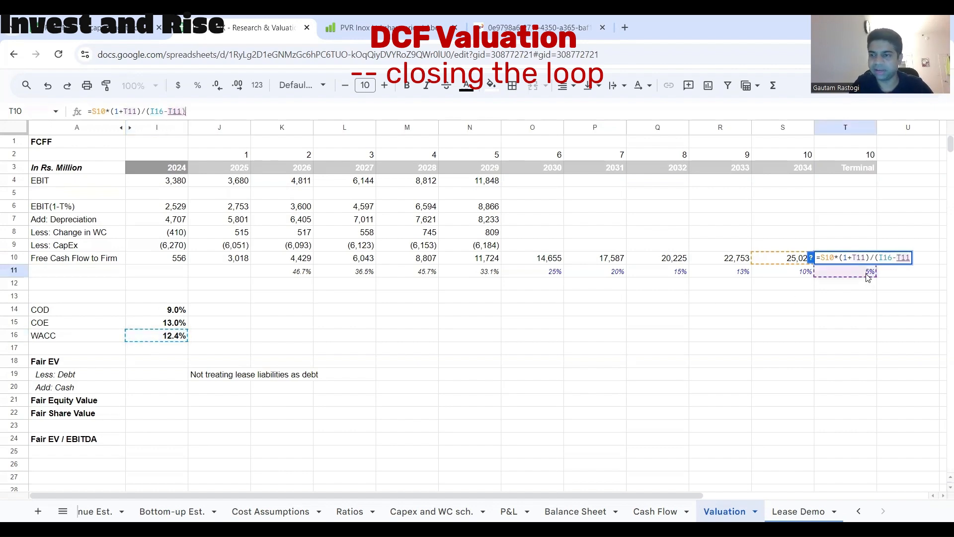
{"action": "key", "text": "Return"}
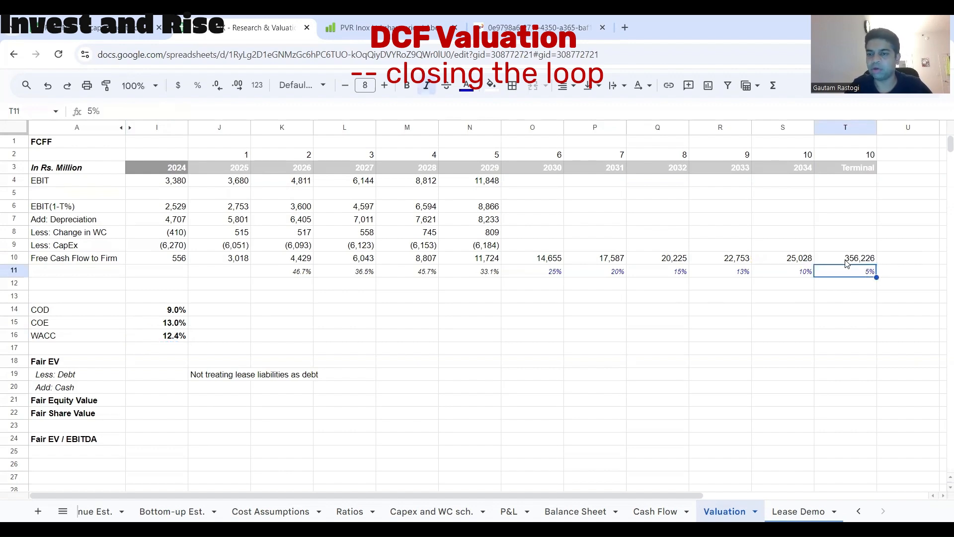
Step: Add a PV row in row 12, discounting each cash flow with =J10/(1+$I$16)^J2 from J12 through the Terminal column
{"action": "left_click", "coordinate": [87, 288]}
{"action": "type", "text": "PV"}
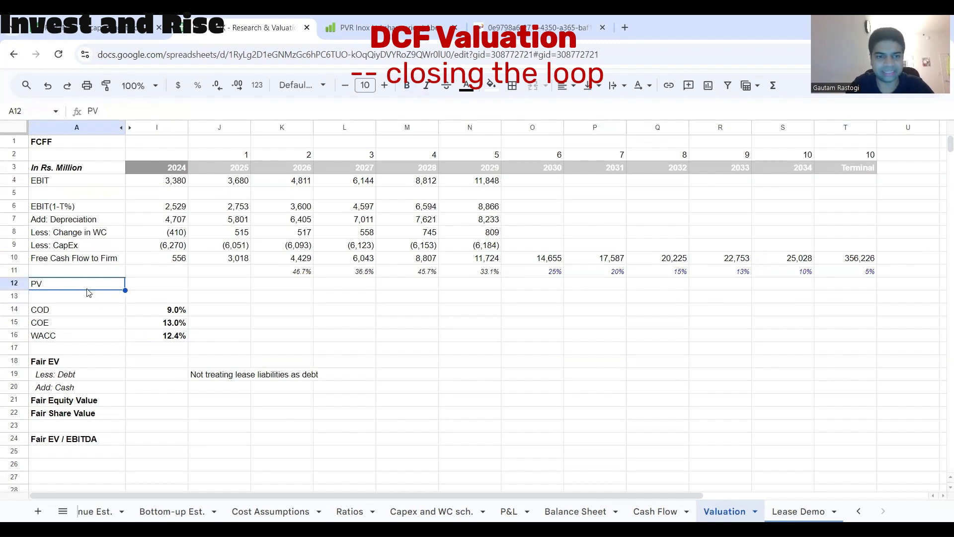
{"action": "key", "text": "Tab"}
{"action": "key", "text": "Tab"}
{"action": "type", "text": "="}
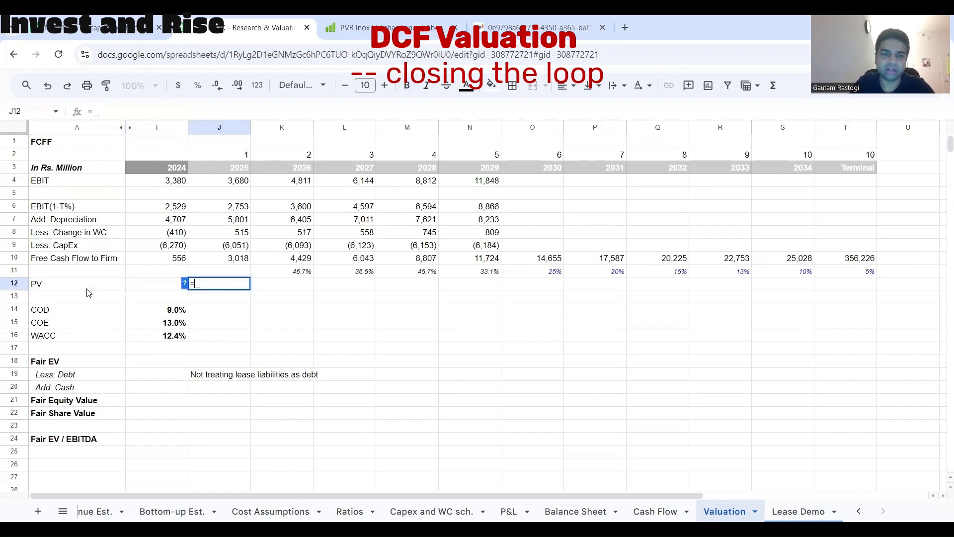
{"action": "left_click", "coordinate": [198, 262]}
{"action": "type", "text": "/(1+"}
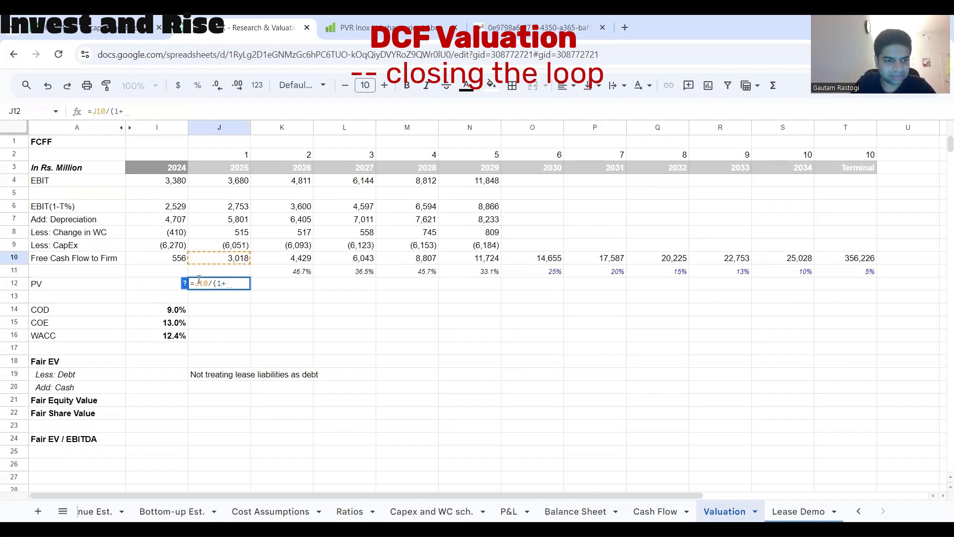
{"action": "left_click", "coordinate": [184, 337]}
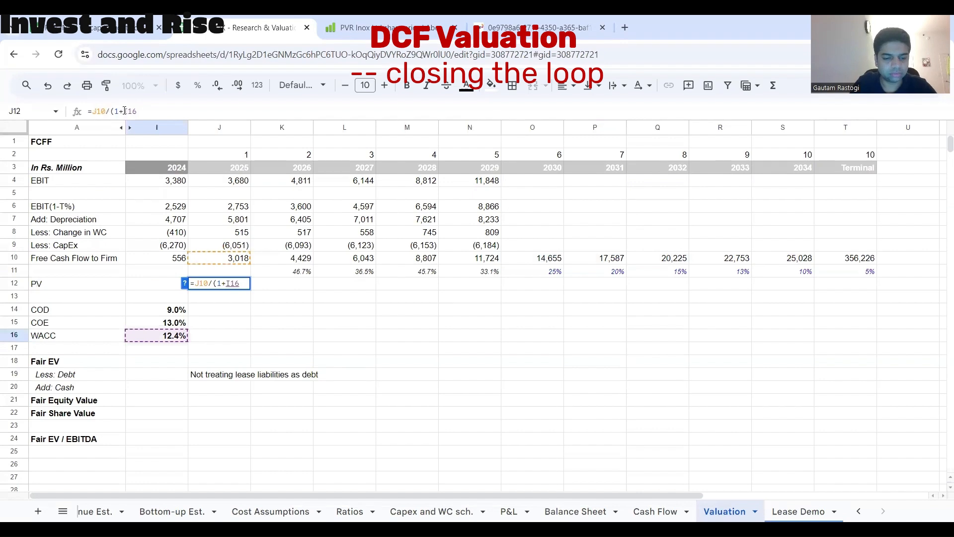
{"action": "key", "text": "F4"}
{"action": "type", "text": ")^"}
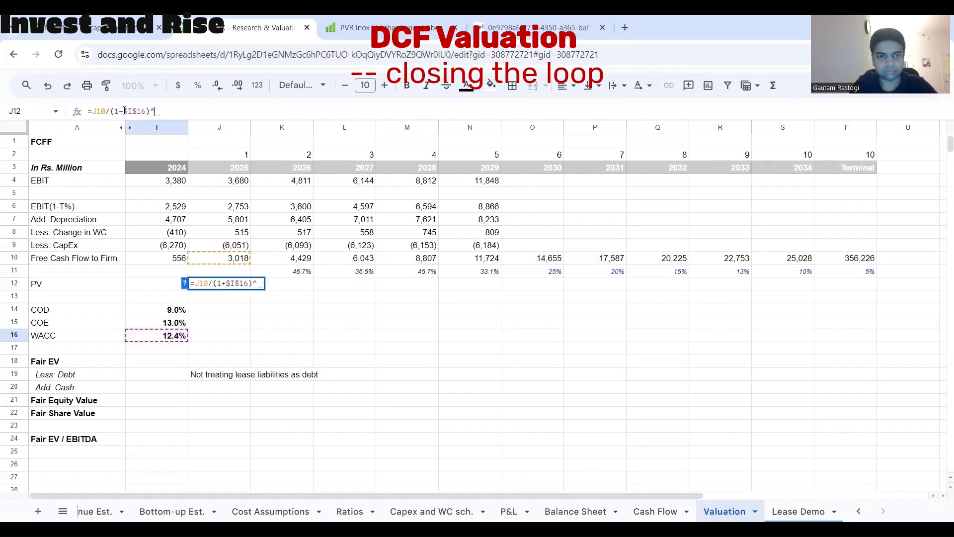
{"action": "left_click", "coordinate": [216, 155]}
{"action": "key", "text": "Return"}
{"action": "key", "text": "Up"}
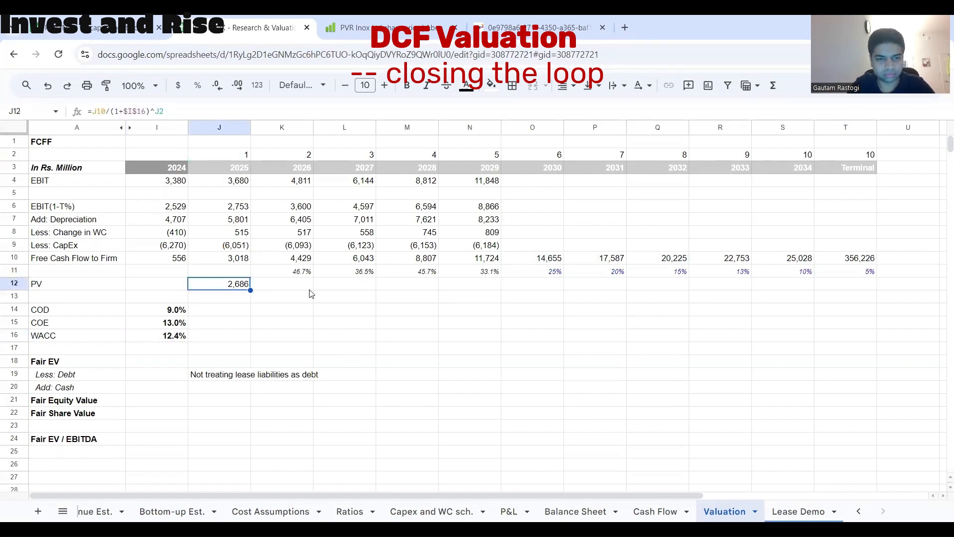
{"action": "left_click_drag", "start_coordinate": [250, 289], "coordinate": [864, 284]}
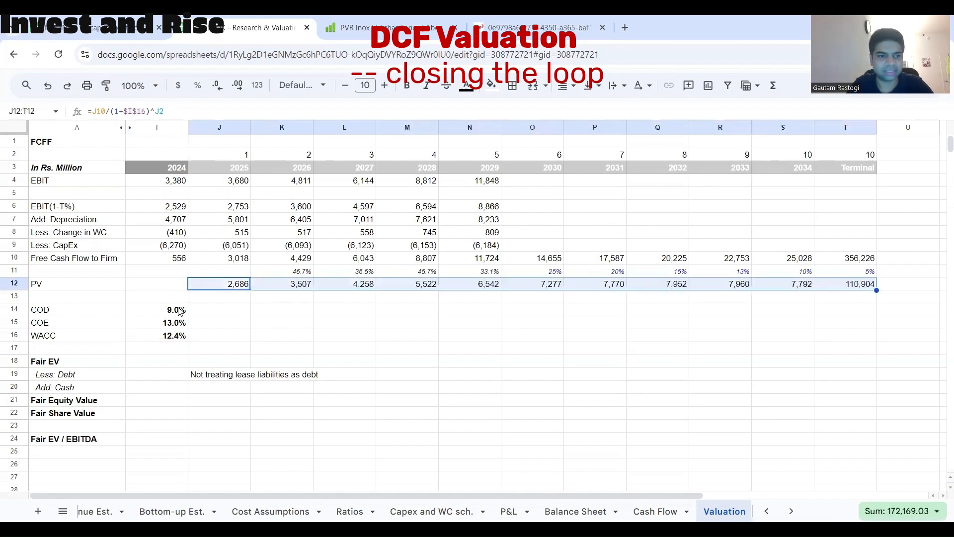
Step: Calculate the Fair EV in I18 by summing the present values with =SUM(J12:T12)
{"action": "left_click", "coordinate": [156, 361]}
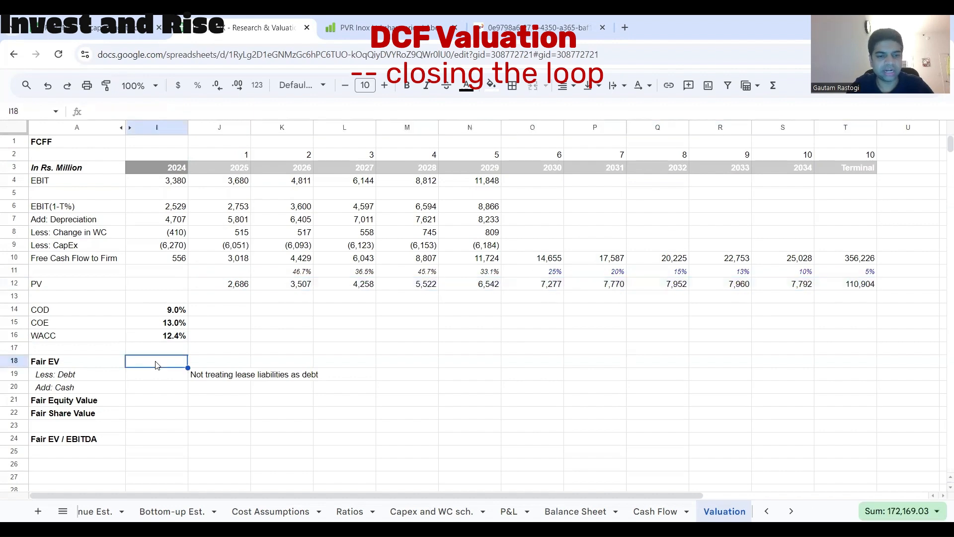
{"action": "type", "text": "=SUM("}
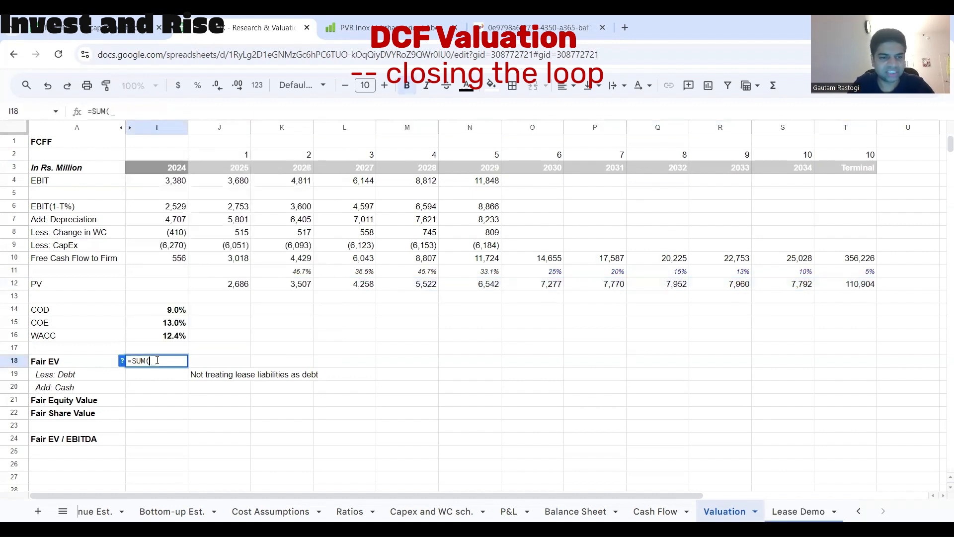
{"action": "left_click_drag", "start_coordinate": [238, 286], "coordinate": [834, 287]}
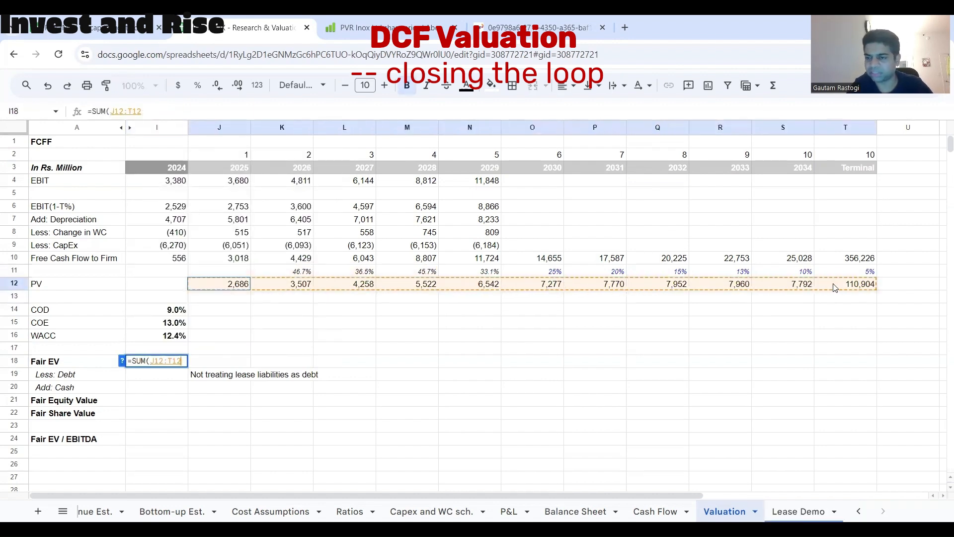
{"action": "key", "text": "Return"}
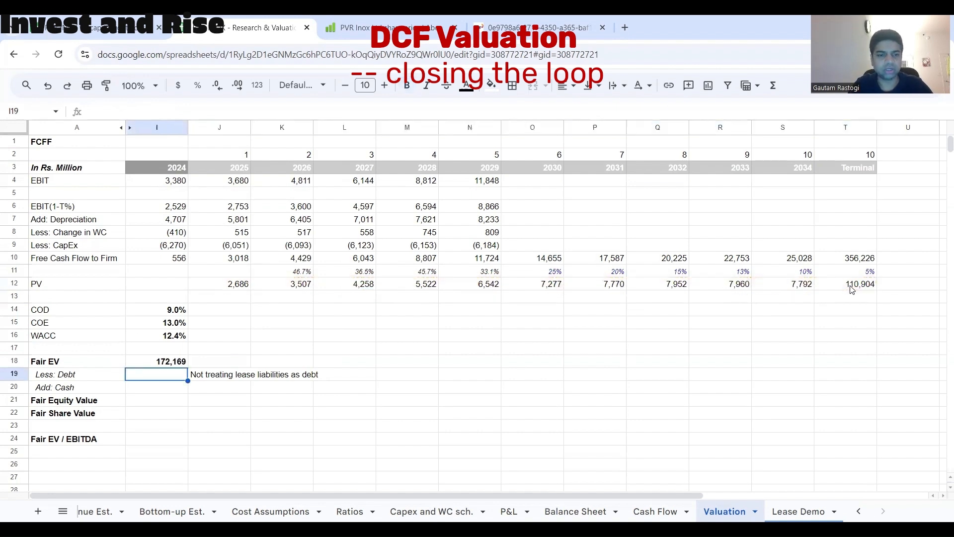
{"action": "key", "text": "Up"}
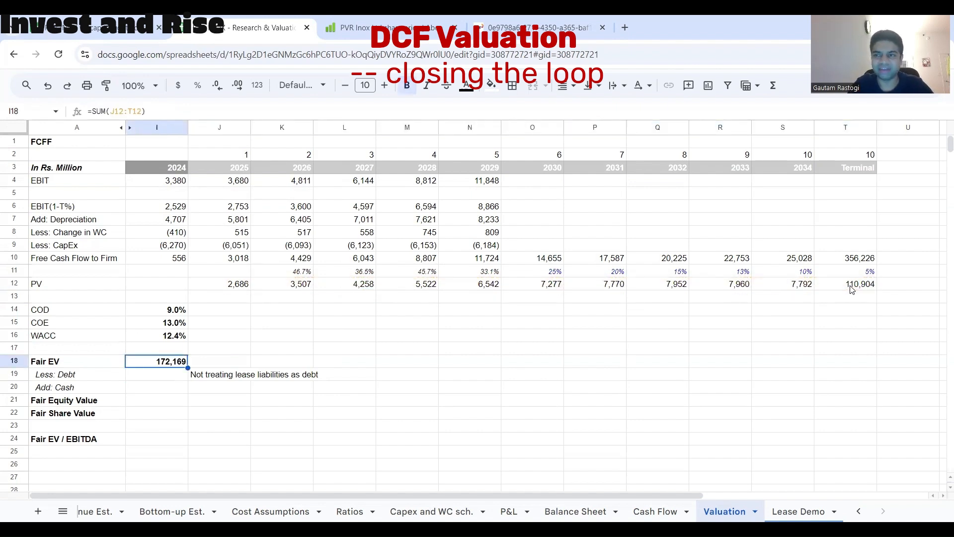
Step: Fill Less: Debt in I19 with the negated 2024 non-current and current borrowings, =-'Balance Sheet'!I41-'Balance Sheet'!I50
{"action": "key", "text": "Down"}
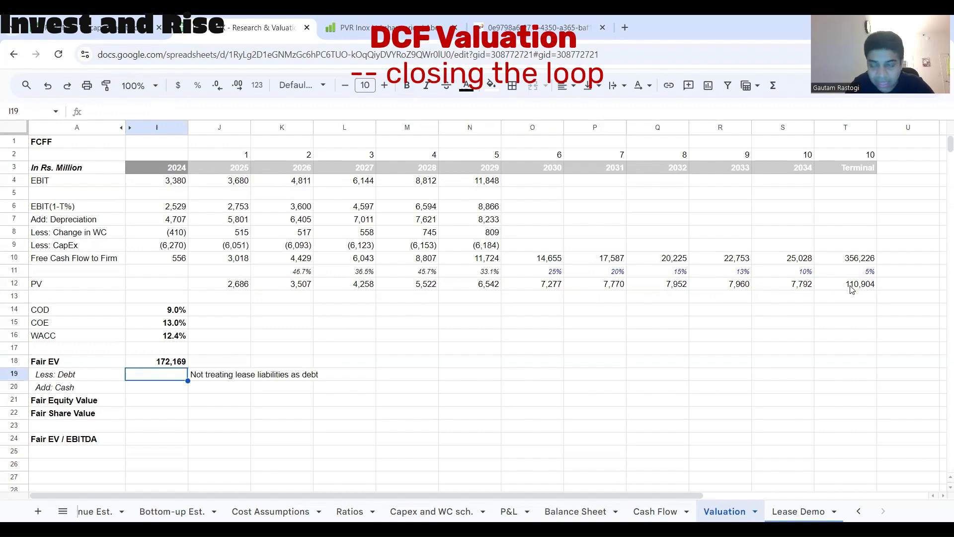
{"action": "key", "text": "Down"}
{"action": "key", "text": "Down"}
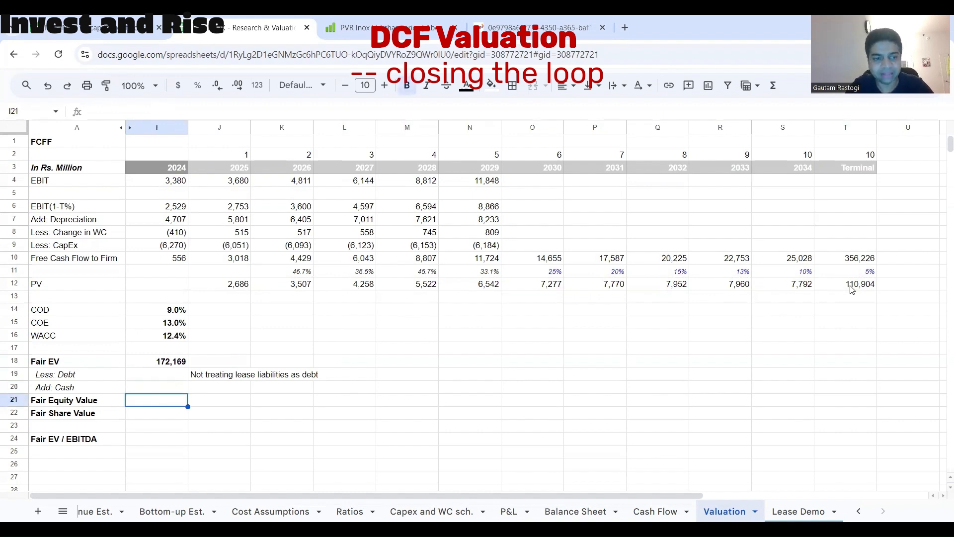
{"action": "key", "text": "Up"}
{"action": "key", "text": "Up"}
{"action": "type", "text": "="}
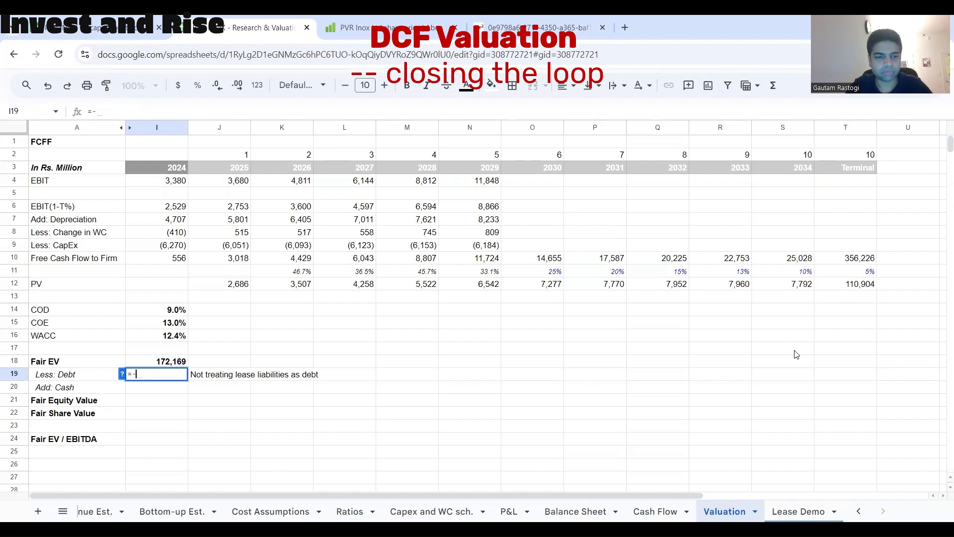
{"action": "key", "text": "BackSpace"}
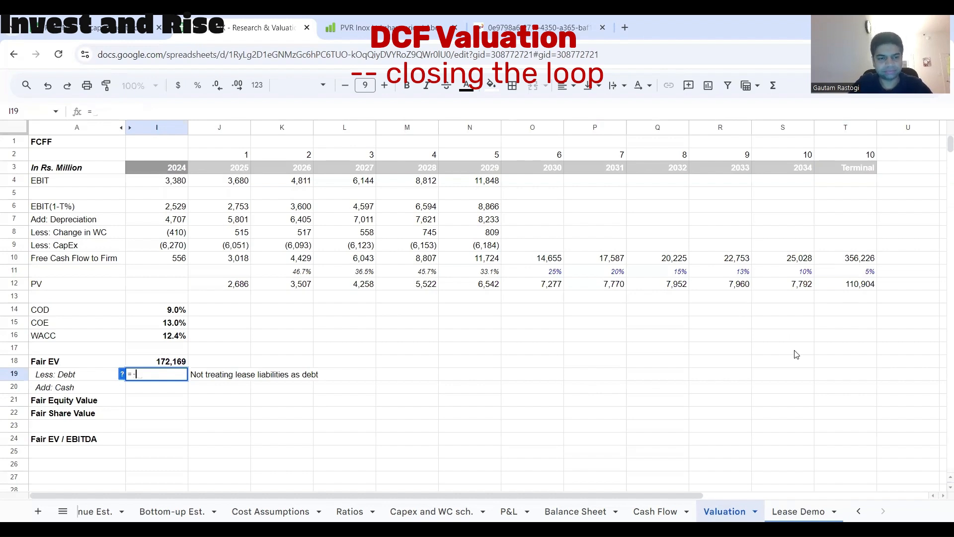
{"action": "type", "text": "-"}
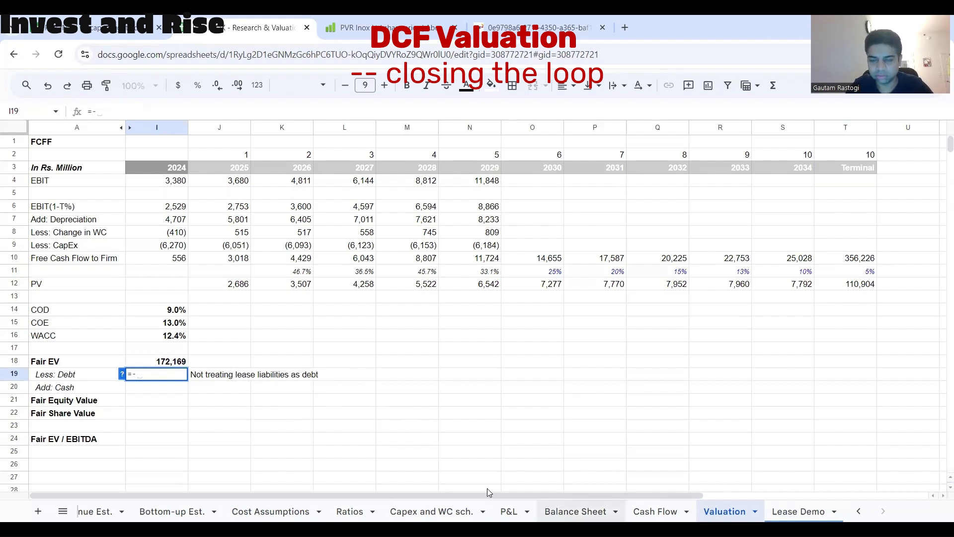
{"action": "left_click", "coordinate": [575, 511]}
{"action": "scroll", "coordinate": [478, 400], "scroll_direction": "up", "scroll_amount": 5}
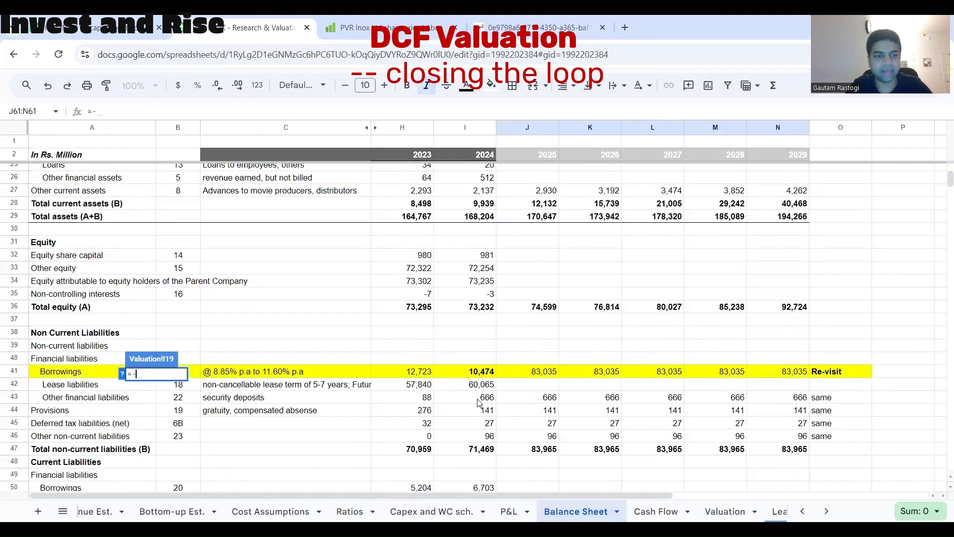
{"action": "scroll", "coordinate": [478, 403], "scroll_direction": "down", "scroll_amount": 3}
{"action": "left_click", "coordinate": [478, 210]}
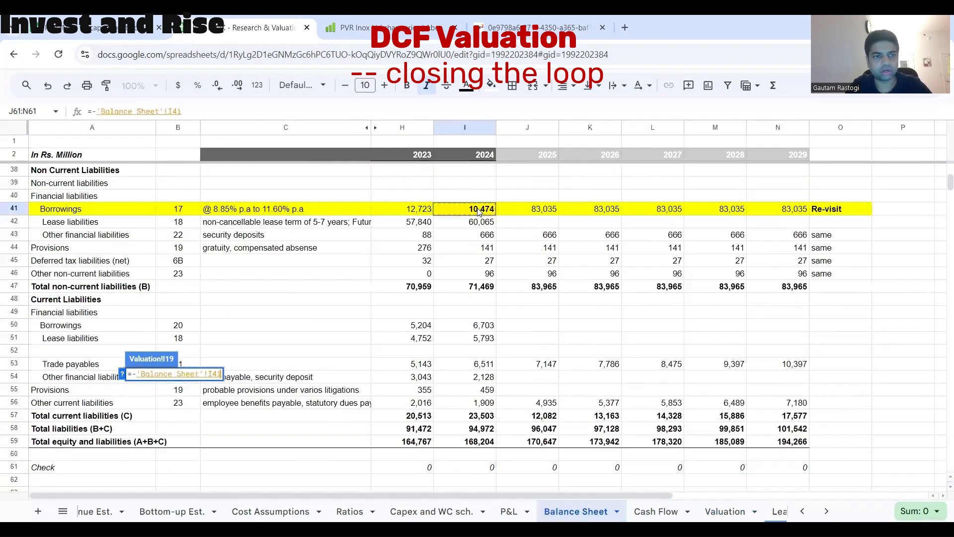
{"action": "type", "text": "-"}
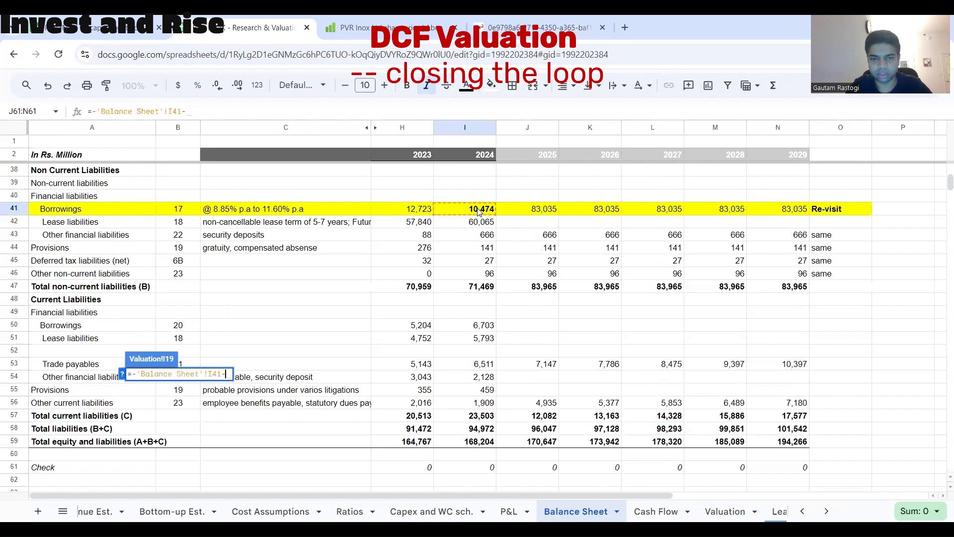
{"action": "left_click", "coordinate": [480, 325]}
{"action": "key", "text": "Return"}
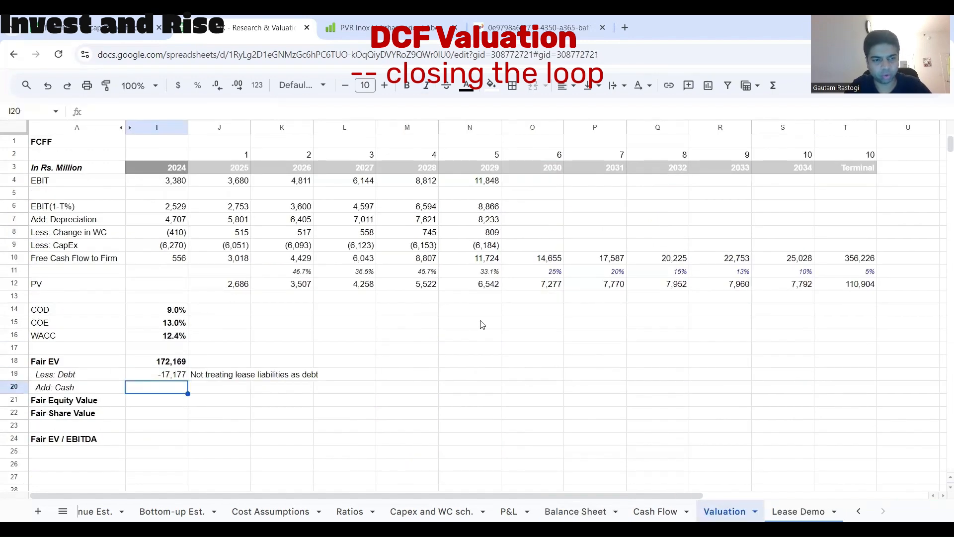
Step: Fill Add: Cash in I20 with 2024 investments, cash and bank balances, ='Balance Sheet'!I20+'Balance Sheet'!I21+'Balance Sheet'!I22
{"action": "type", "text": "="}
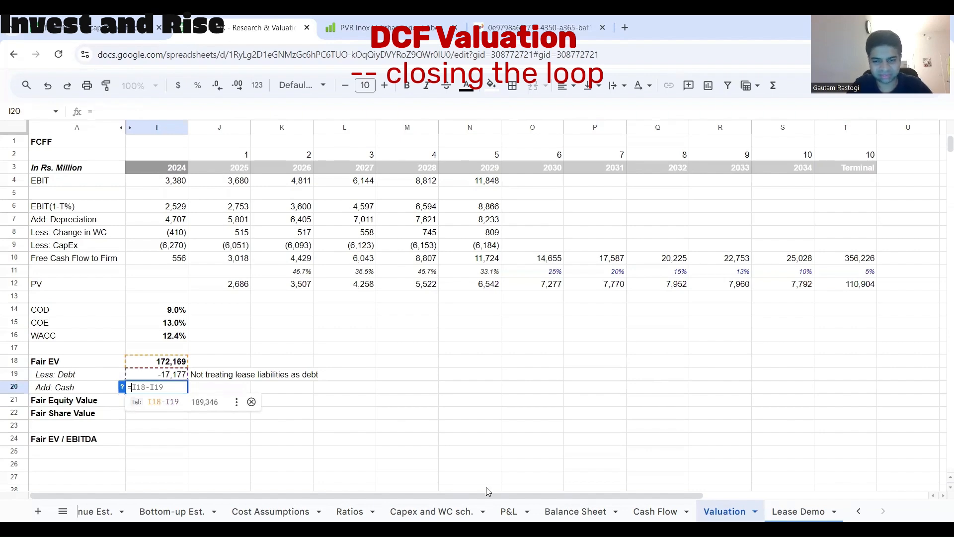
{"action": "left_click", "coordinate": [575, 511]}
{"action": "scroll", "coordinate": [487, 320], "scroll_direction": "up", "scroll_amount": 6}
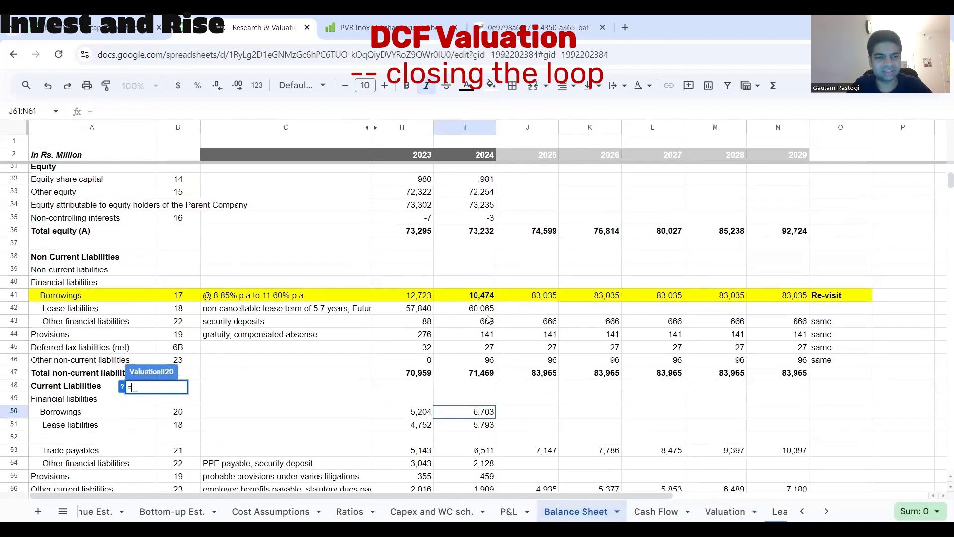
{"action": "scroll", "coordinate": [490, 319], "scroll_direction": "up", "scroll_amount": 3}
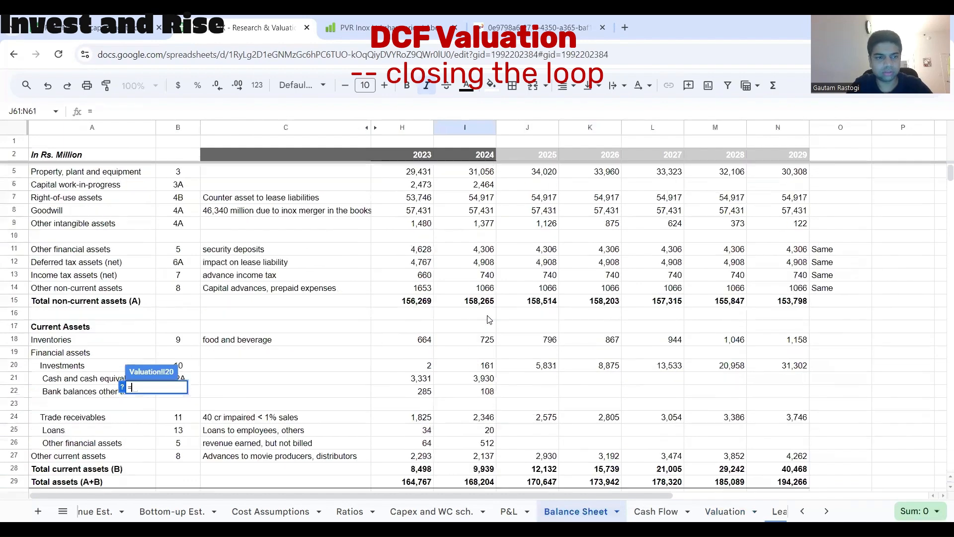
{"action": "scroll", "coordinate": [489, 319], "scroll_direction": "down", "scroll_amount": 8}
{"action": "scroll", "coordinate": [488, 319], "scroll_direction": "up", "scroll_amount": 8}
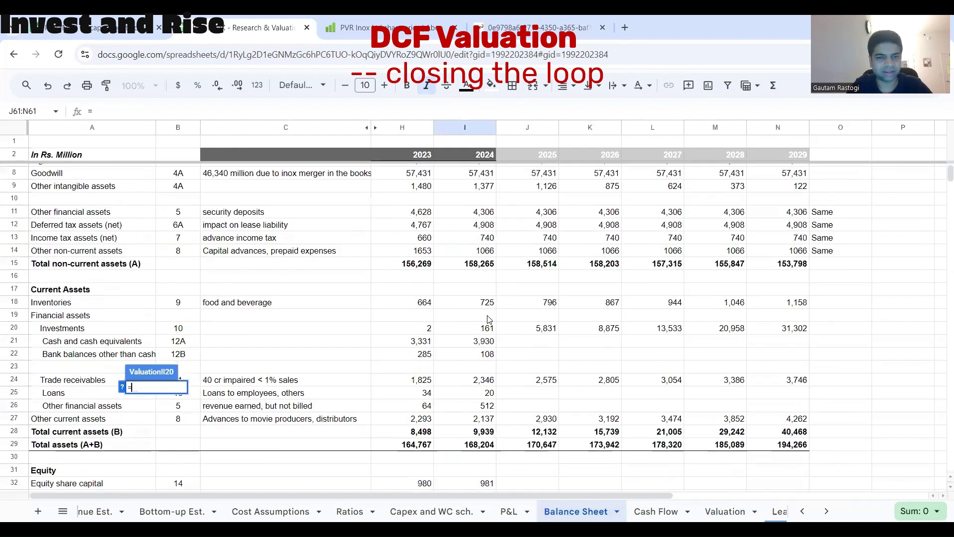
{"action": "scroll", "coordinate": [484, 322], "scroll_direction": "down", "scroll_amount": 2}
{"action": "left_click", "coordinate": [483, 322]}
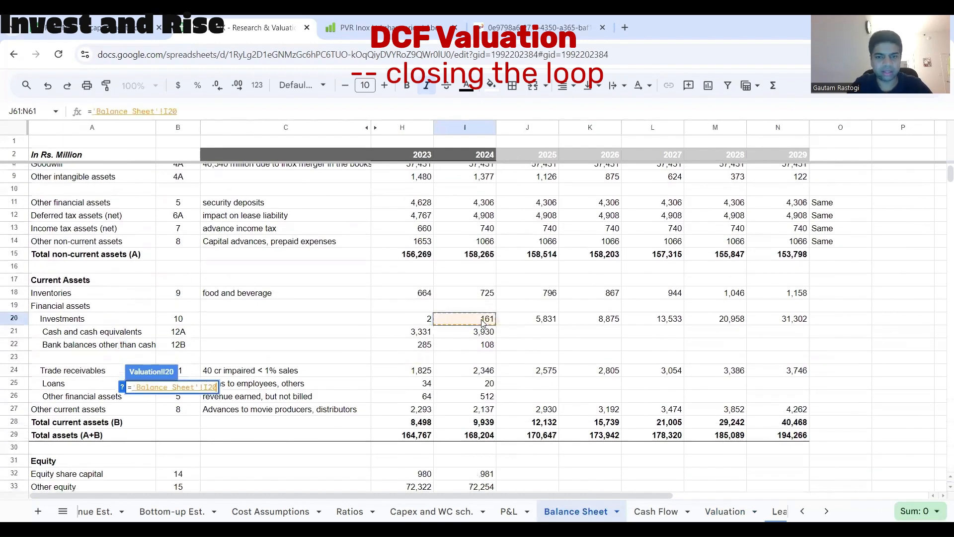
{"action": "type", "text": "+"}
{"action": "left_click", "coordinate": [483, 334]}
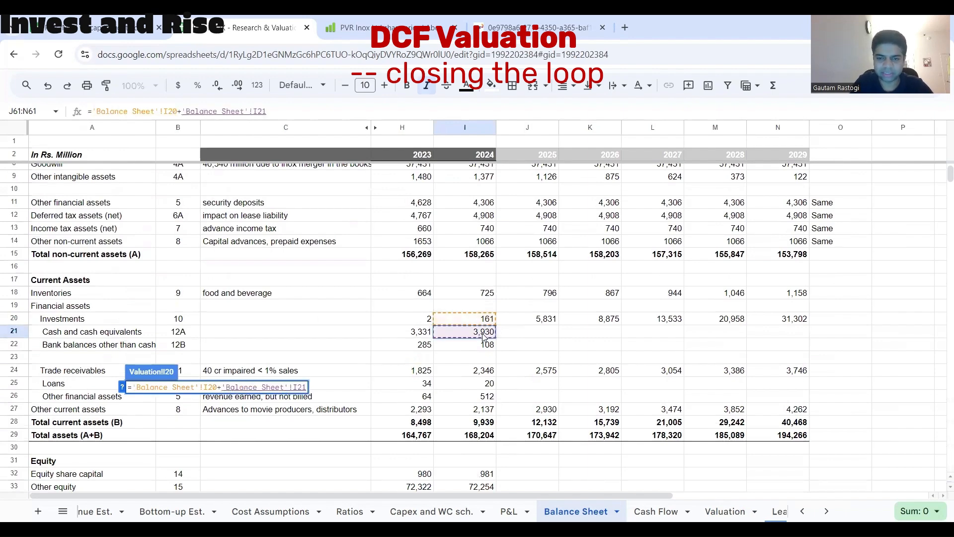
{"action": "type", "text": "+"}
{"action": "left_click", "coordinate": [485, 348]}
{"action": "key", "text": "Return"}
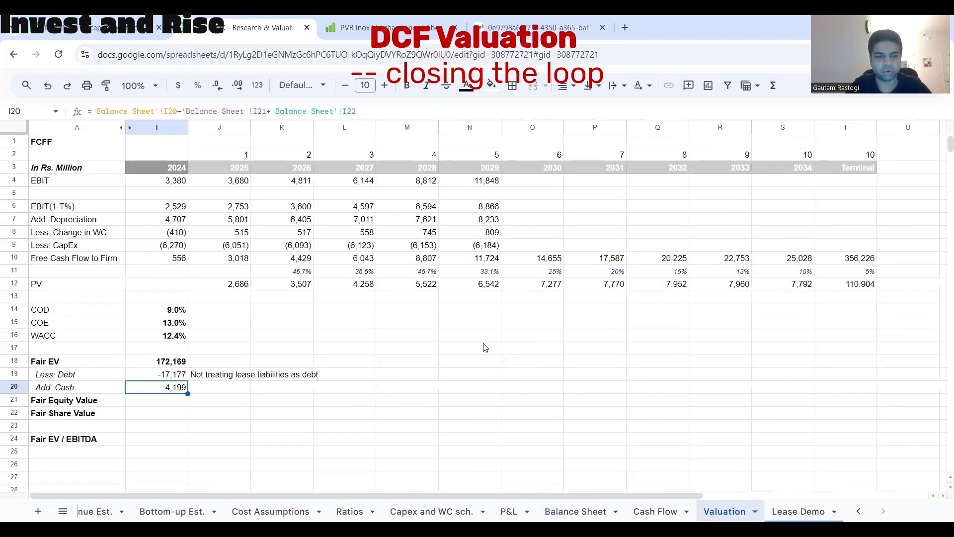
Step: Calculate the Fair Equity Value in I21 with =SUM(I18:I20)
{"action": "key", "text": "Down"}
{"action": "type", "text": "="}
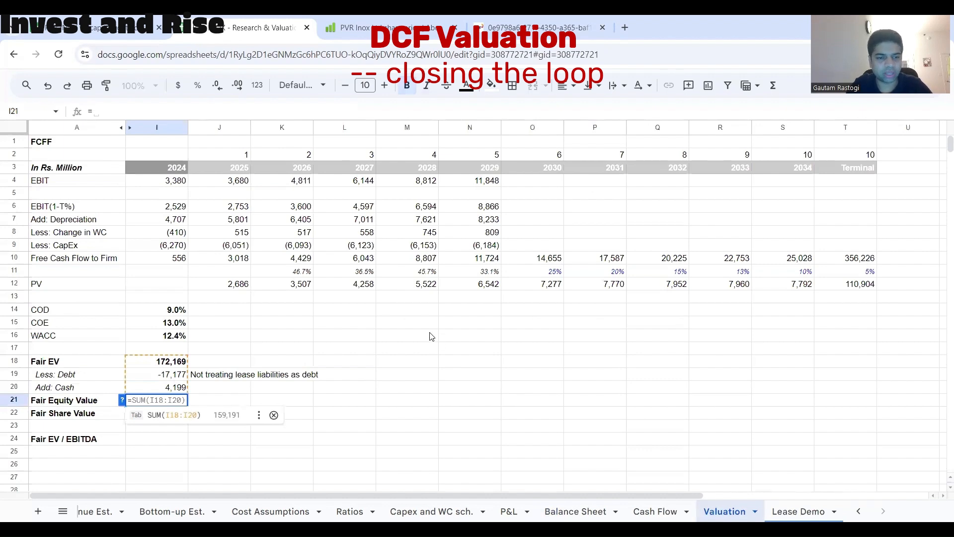
{"action": "key", "text": "Tab"}
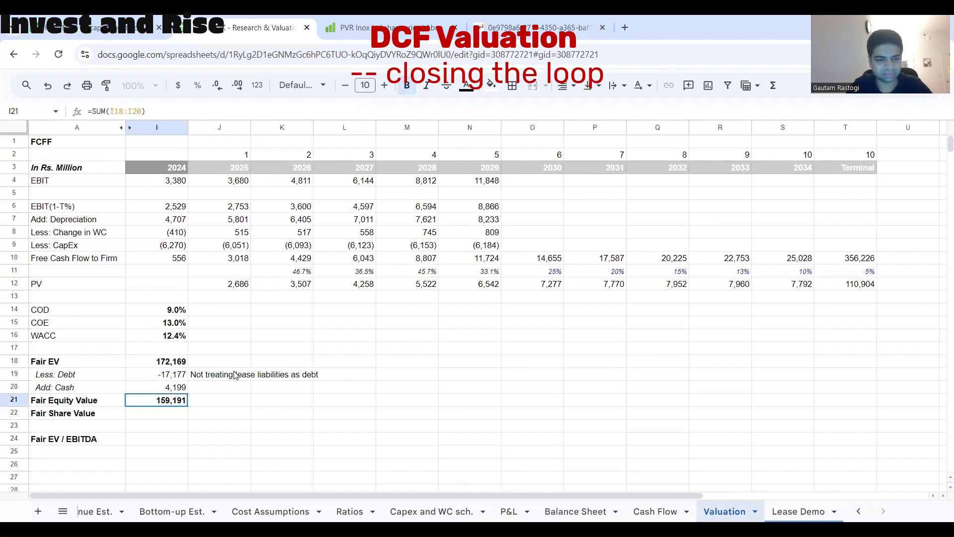
{"action": "left_click", "coordinate": [169, 414]}
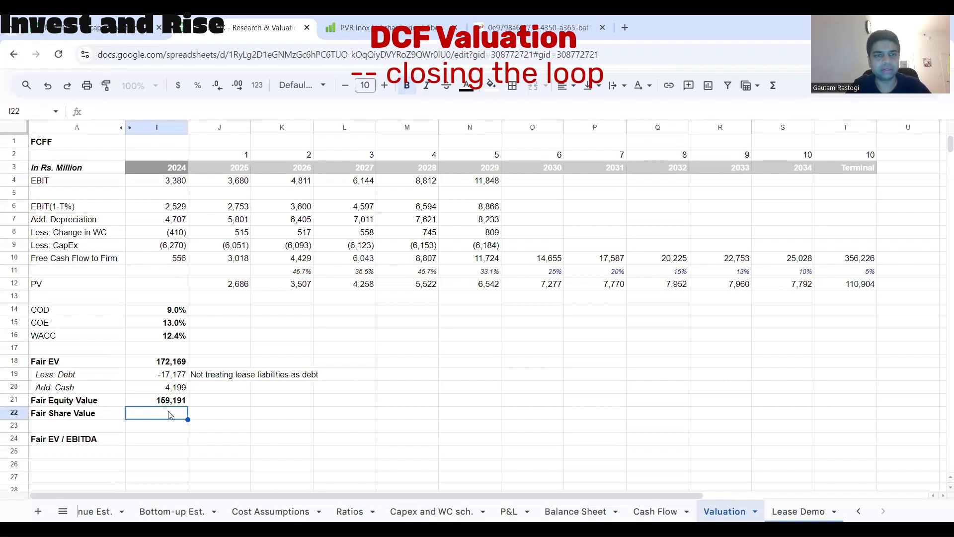
{"action": "left_click", "coordinate": [173, 403]}
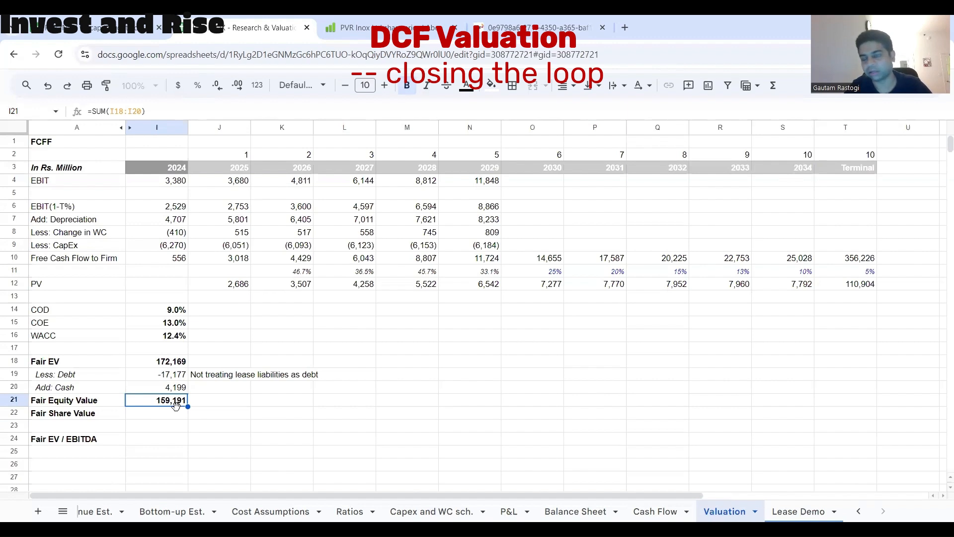
Step: Insert a row above Fair Share Value, label it "# of Shares" and enter 98 in I22
{"action": "left_click", "coordinate": [173, 416]}
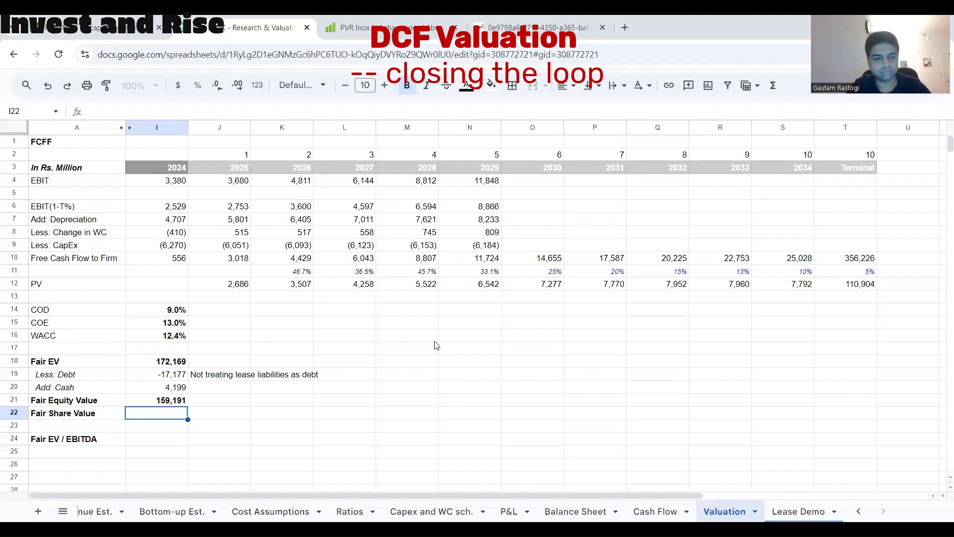
{"action": "left_click", "coordinate": [435, 340]}
{"action": "right_click", "coordinate": [20, 412]}
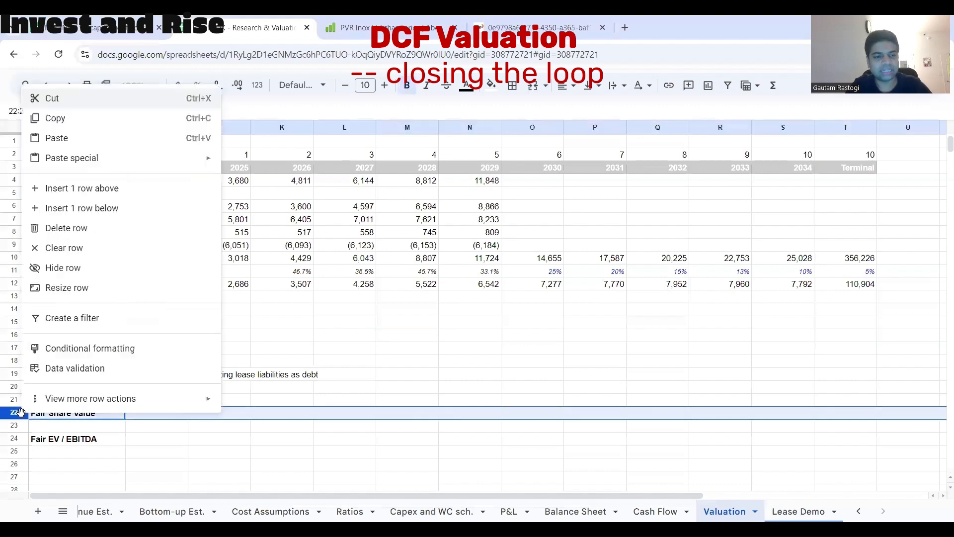
{"action": "left_click", "coordinate": [69, 188]}
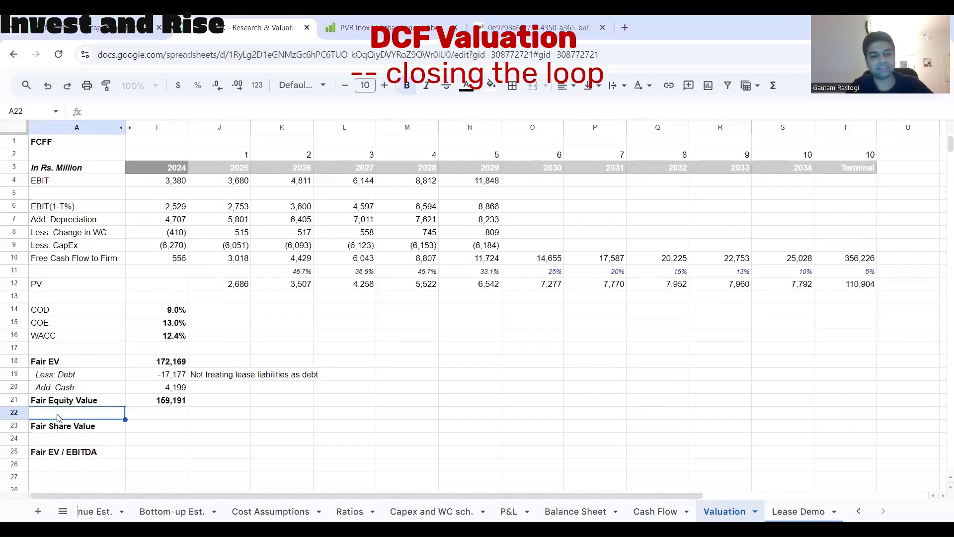
{"action": "type", "text": "# Of"}
{"action": "key", "text": "BackSpace"}
{"action": "key", "text": "BackSpace"}
{"action": "type", "text": "of"}
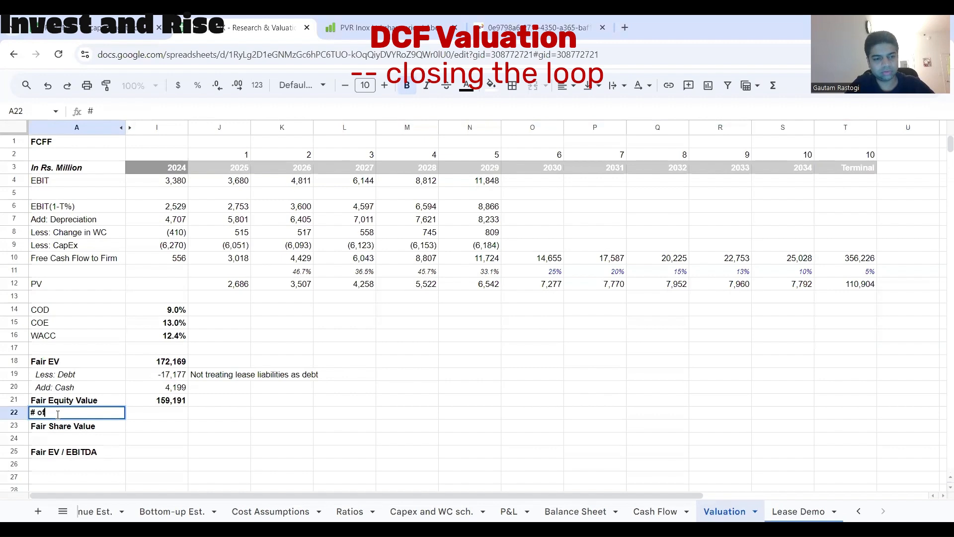
{"action": "type", "text": " Shares"}
{"action": "key", "text": "Tab"}
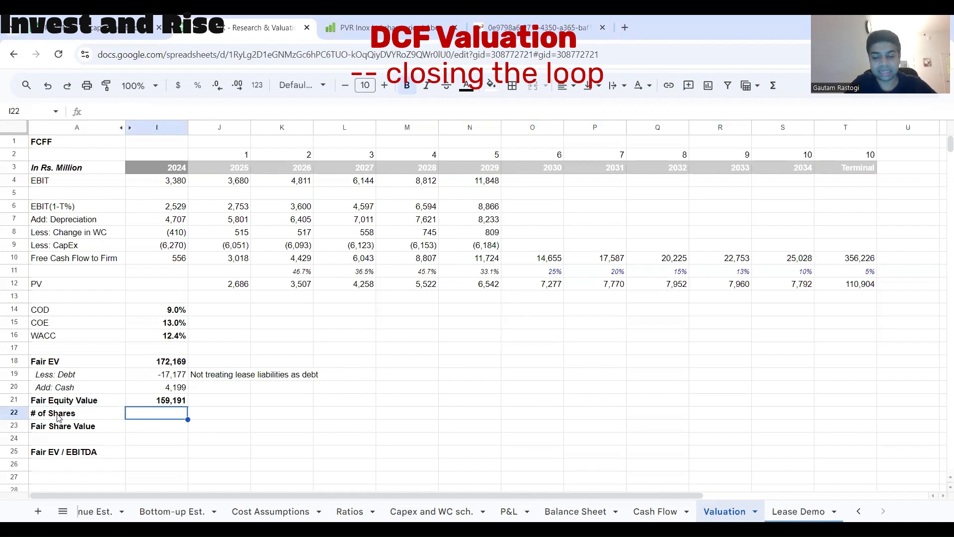
{"action": "type", "text": "98"}
{"action": "key", "text": "Return"}
Step: Calculate the Fair Share Value in I23 by dividing equity value by the number of shares, =I21/I22
{"action": "type", "text": "="}
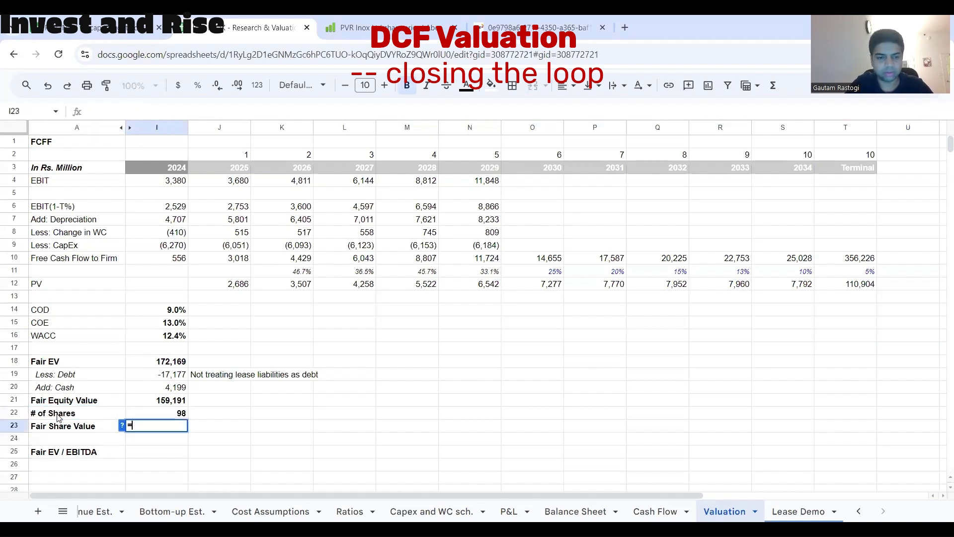
{"action": "left_click", "coordinate": [157, 403]}
{"action": "type", "text": "/"}
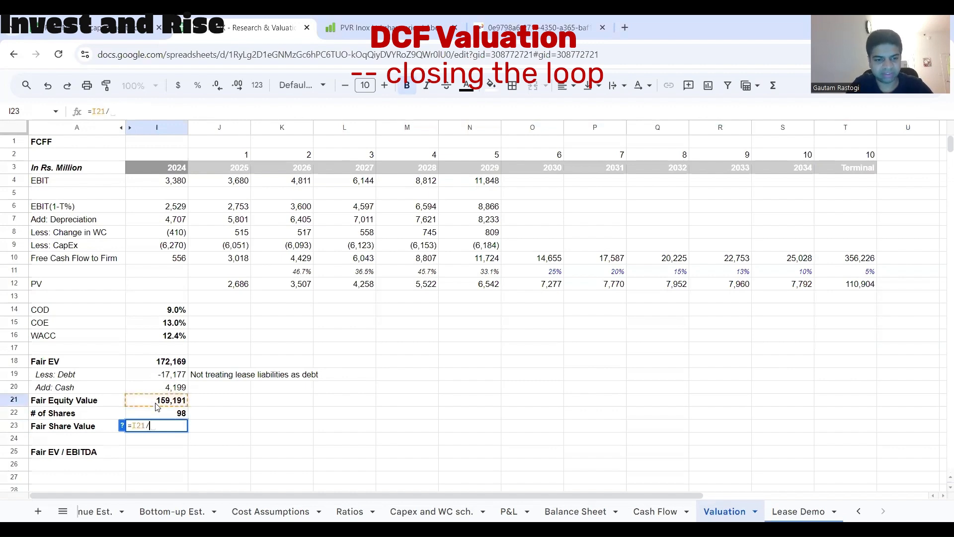
{"action": "left_click", "coordinate": [161, 414]}
{"action": "key", "text": "Return"}
{"action": "key", "text": "Up"}
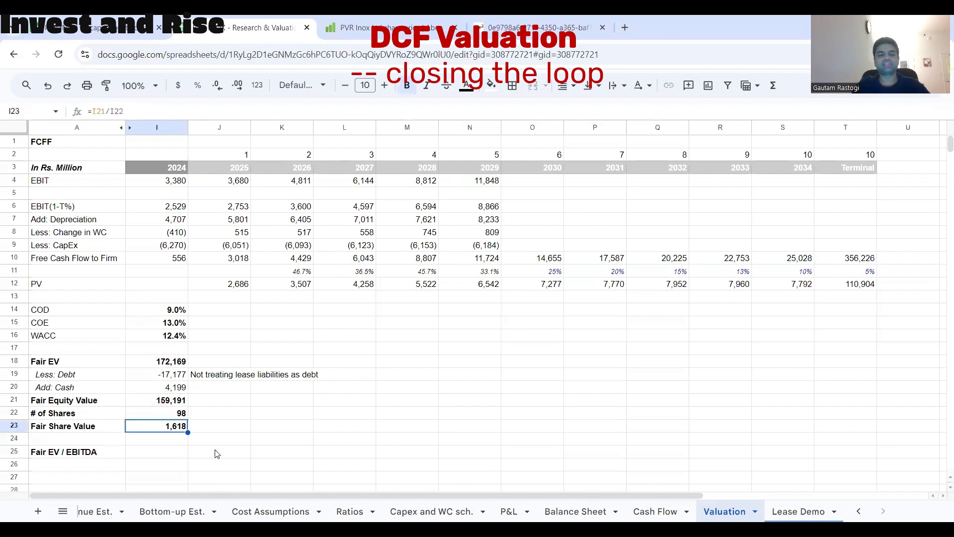
{"action": "left_click", "coordinate": [183, 419]}
{"action": "left_click", "coordinate": [183, 429]}
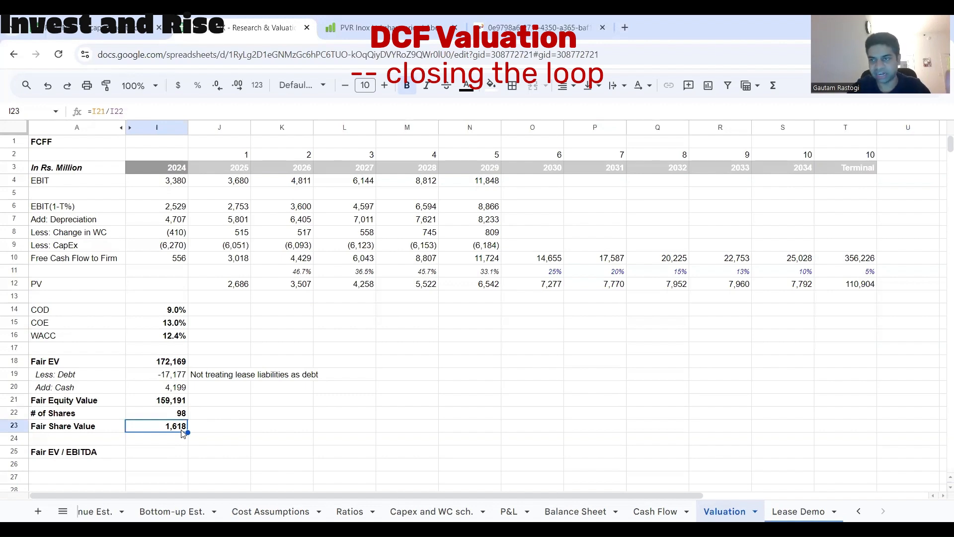
Step: Calculate Fair EV / EBITDA in I25 by dividing the Fair EV in I18 by the 2024 EBITDA from the P&L sheet
{"action": "left_click", "coordinate": [169, 452]}
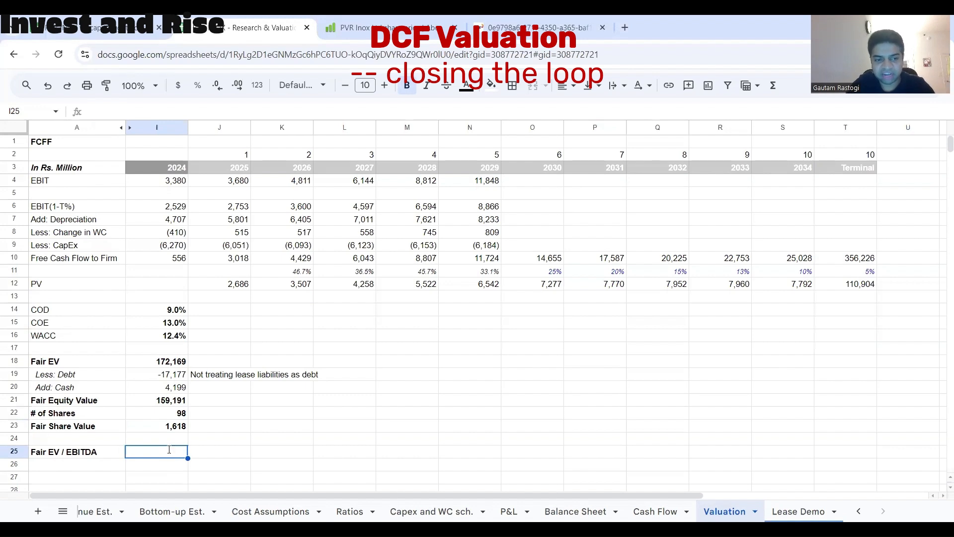
{"action": "type", "text": "="}
{"action": "left_click", "coordinate": [164, 362]}
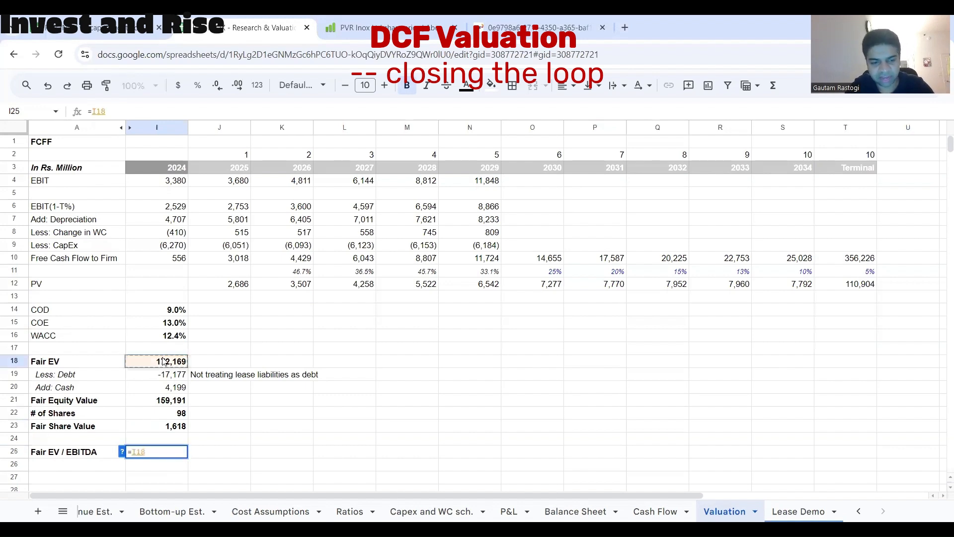
{"action": "type", "text": "/"}
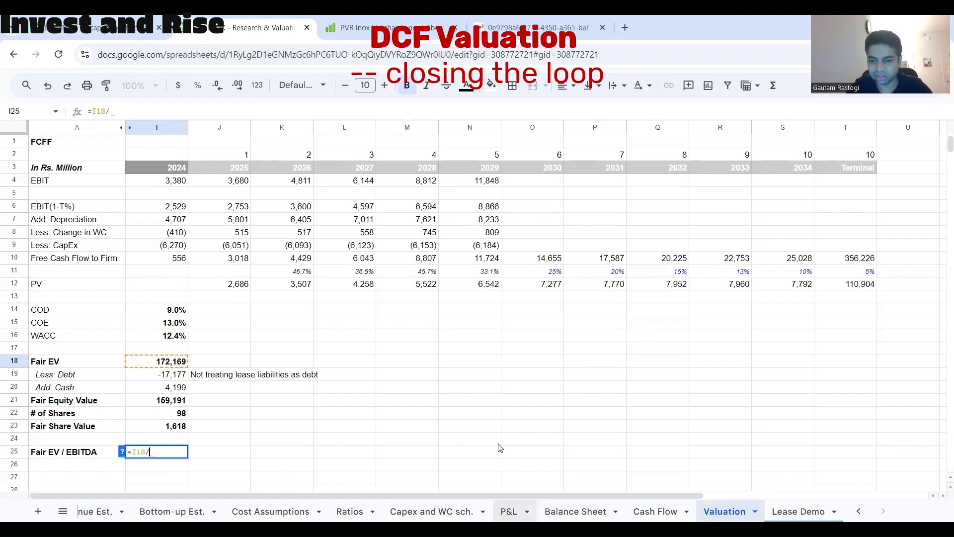
{"action": "scroll", "coordinate": [495, 248], "scroll_direction": "down", "scroll_amount": 5}
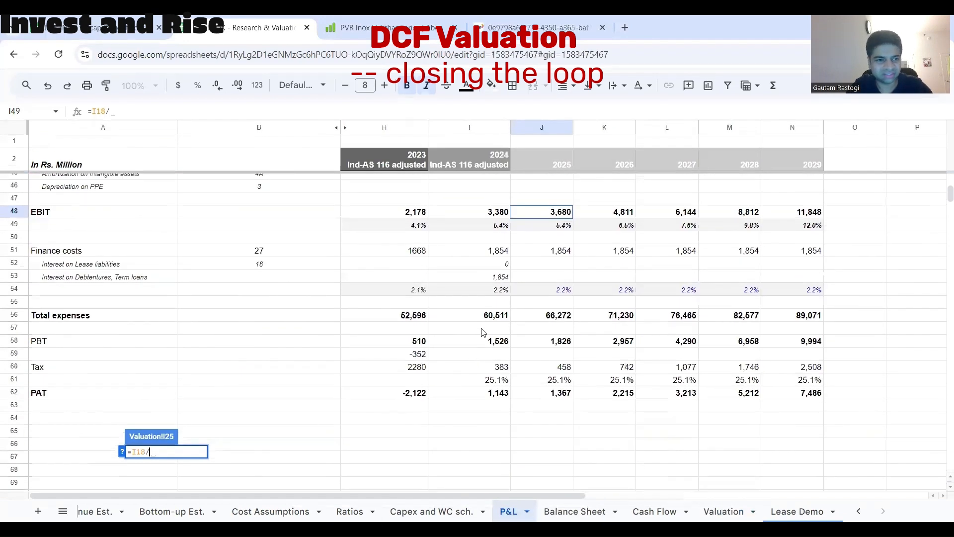
{"action": "scroll", "coordinate": [493, 226], "scroll_direction": "up", "scroll_amount": 3}
{"action": "left_click", "coordinate": [494, 227]}
{"action": "key", "text": "Return"}
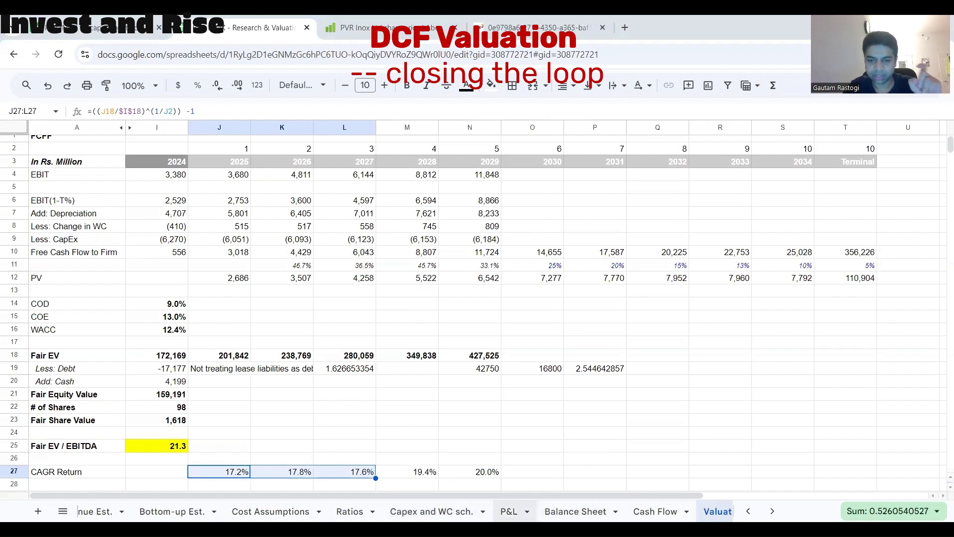
Step: Open the Ratios sheet to review the projected return ratios
{"action": "left_click", "coordinate": [350, 511]}
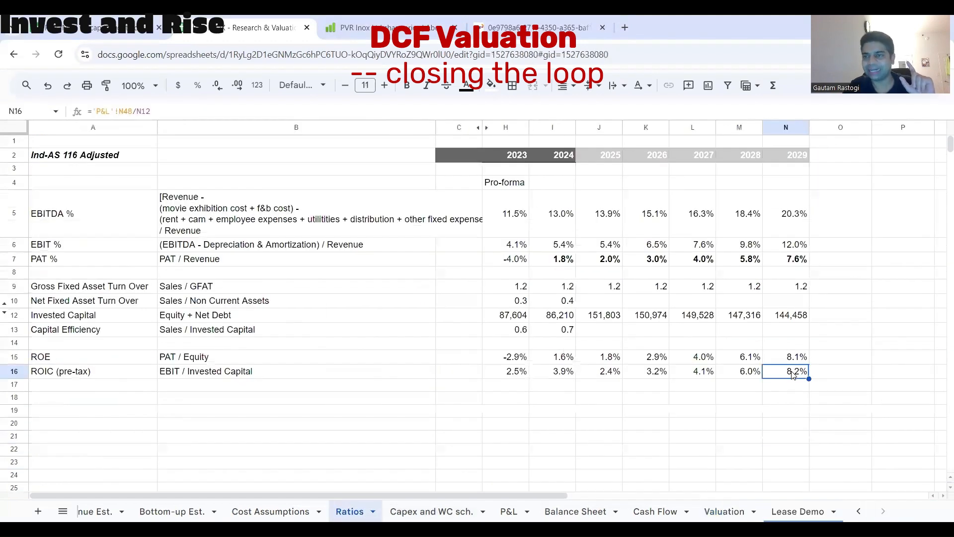
Step: Examine the 2029 pre-tax ROIC in the ratios, and check the Fair Share Value formula in I23 of the Valuation sheet
{"action": "left_click", "coordinate": [796, 403]}
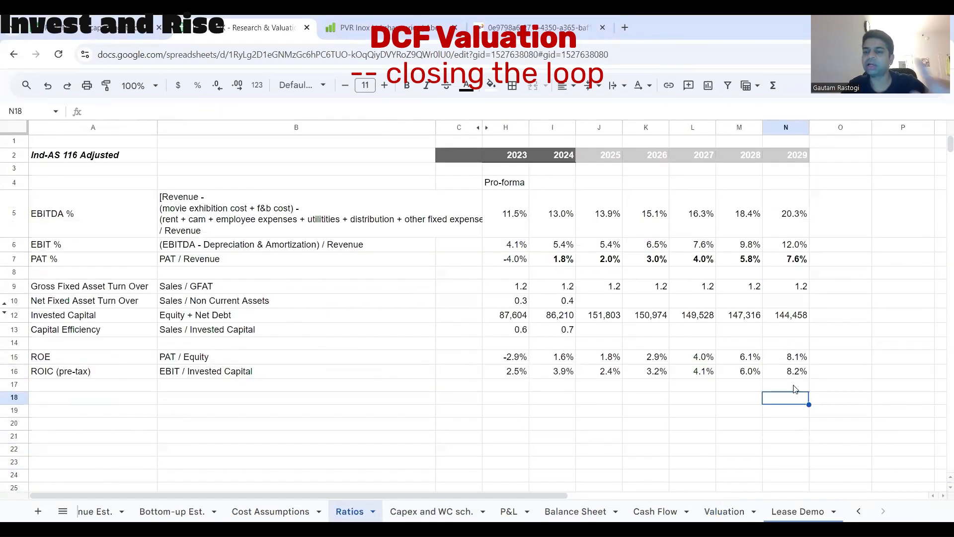
{"action": "left_click", "coordinate": [795, 371]}
{"action": "left_click", "coordinate": [797, 403]}
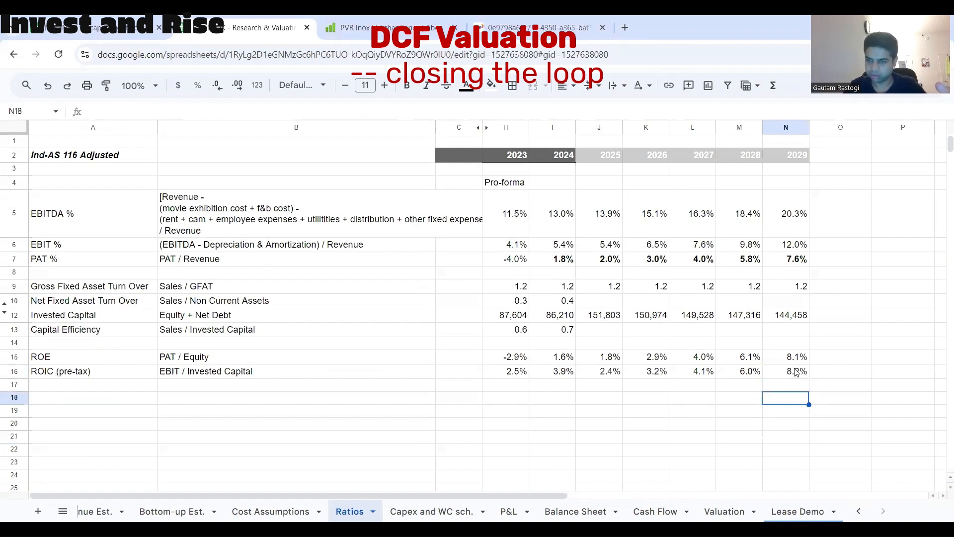
{"action": "left_click_drag", "start_coordinate": [795, 372], "coordinate": [796, 393]}
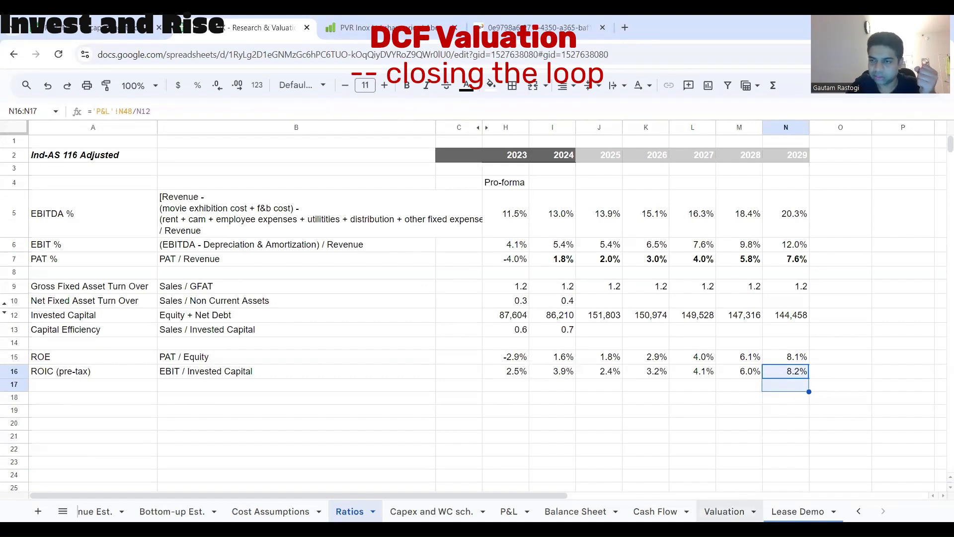
{"action": "left_click", "coordinate": [725, 511]}
{"action": "left_click", "coordinate": [173, 420]}
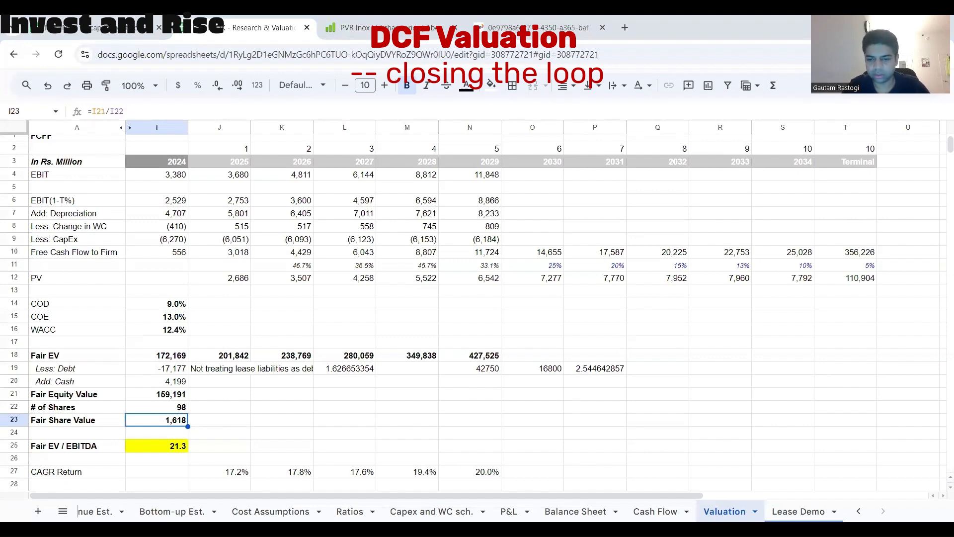
Step: Open the Capex and WC sch. sheet and examine the projected CapEx for 2025 to 2029 in J5:N5
{"action": "left_click", "coordinate": [576, 511]}
{"action": "left_click", "coordinate": [431, 512]}
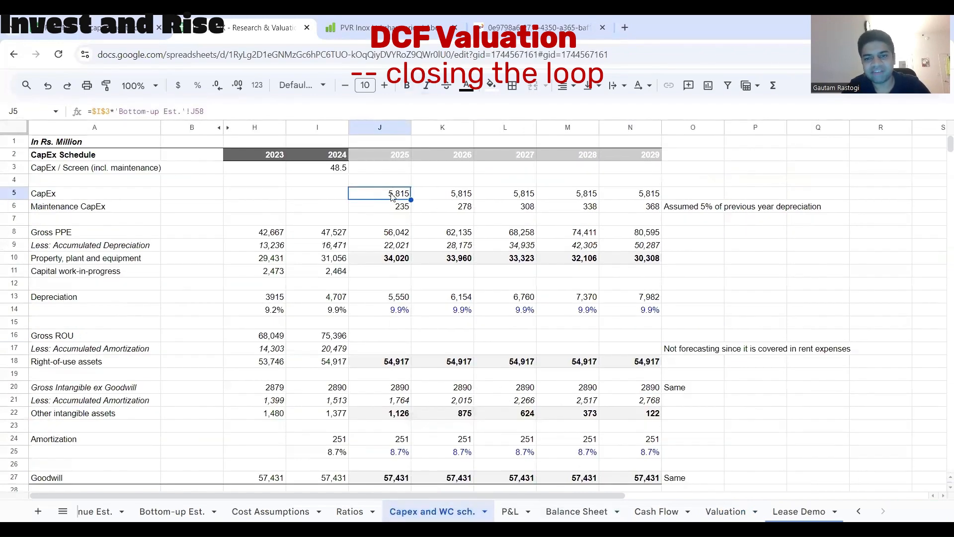
{"action": "left_click_drag", "start_coordinate": [393, 194], "coordinate": [629, 198]}
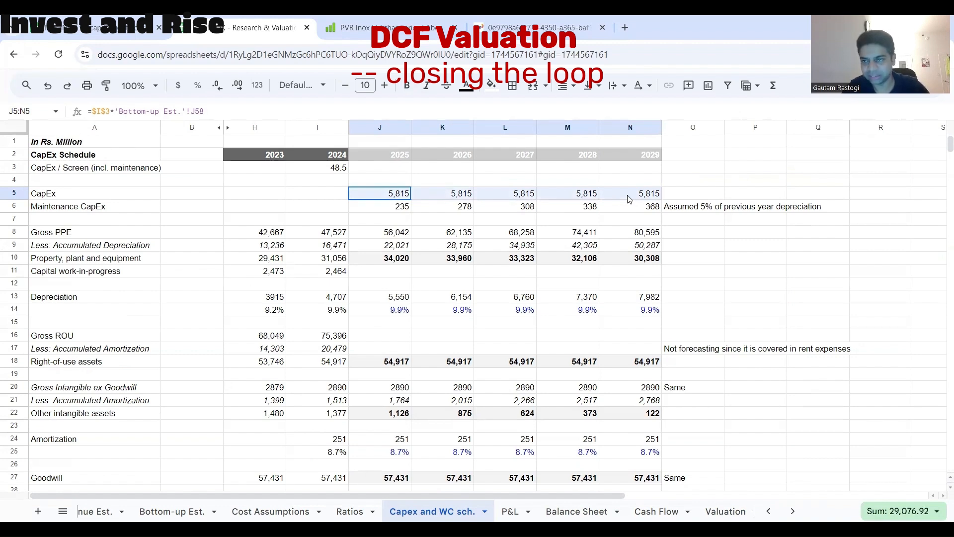
{"action": "left_click_drag", "start_coordinate": [628, 199], "coordinate": [628, 199]}
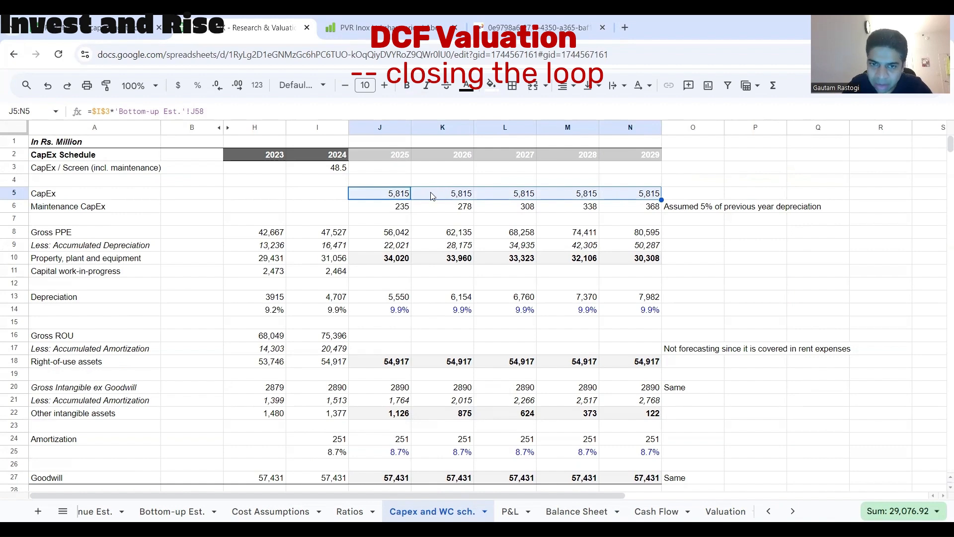
{"action": "left_click_drag", "start_coordinate": [413, 198], "coordinate": [652, 197]}
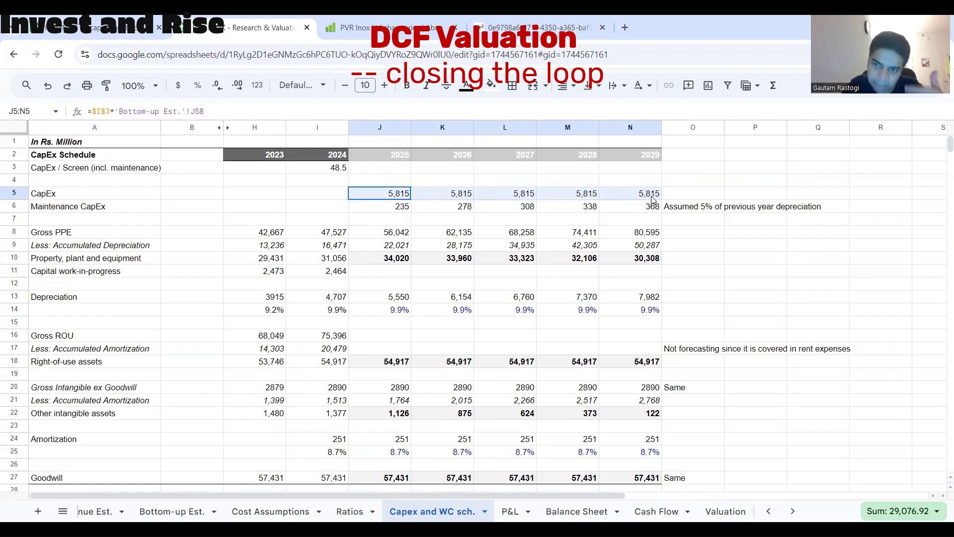
{"action": "left_click_drag", "start_coordinate": [653, 201], "coordinate": [653, 201]}
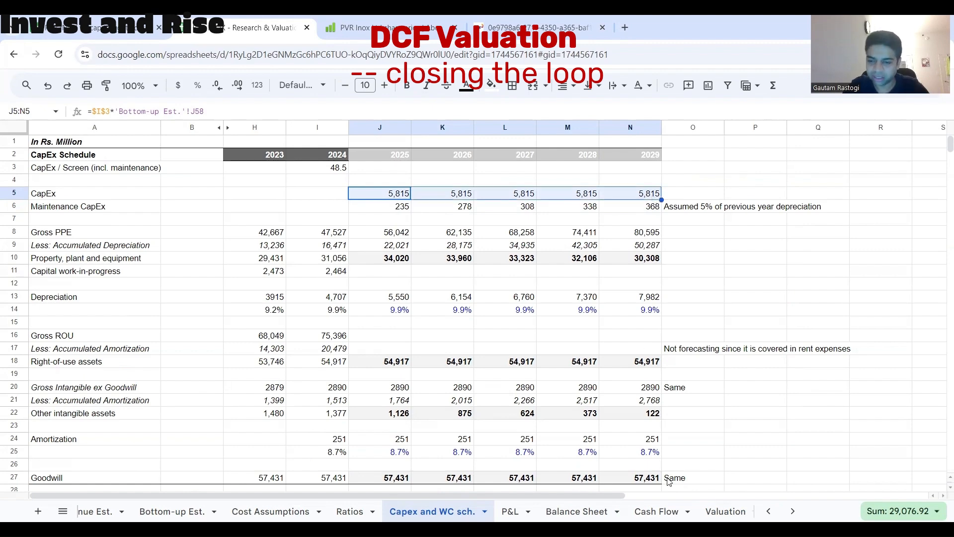
Step: Open the P&L sheet and review the Sale of Movie Tickets row from 2024 through 2029
{"action": "left_click", "coordinate": [528, 511]}
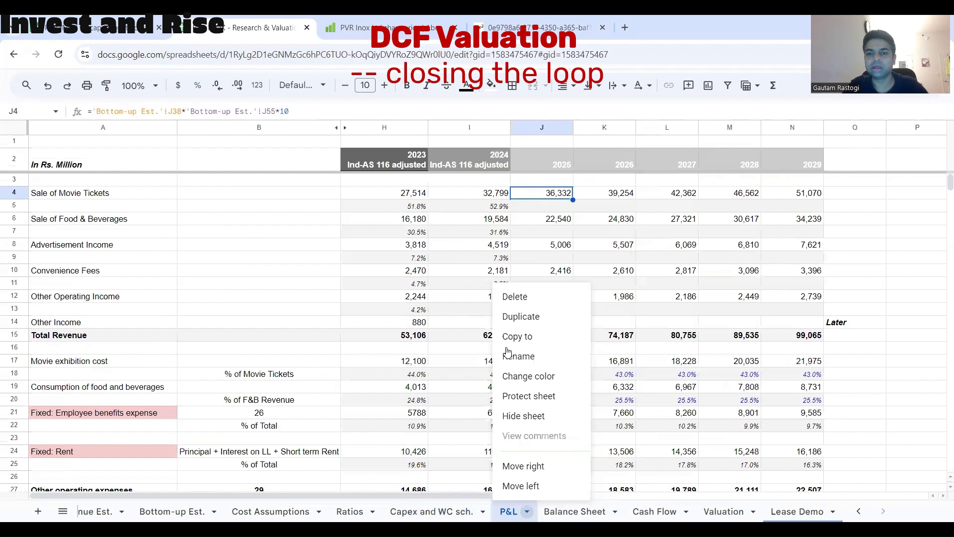
{"action": "left_click", "coordinate": [400, 266]}
{"action": "left_click_drag", "start_coordinate": [490, 194], "coordinate": [792, 198]}
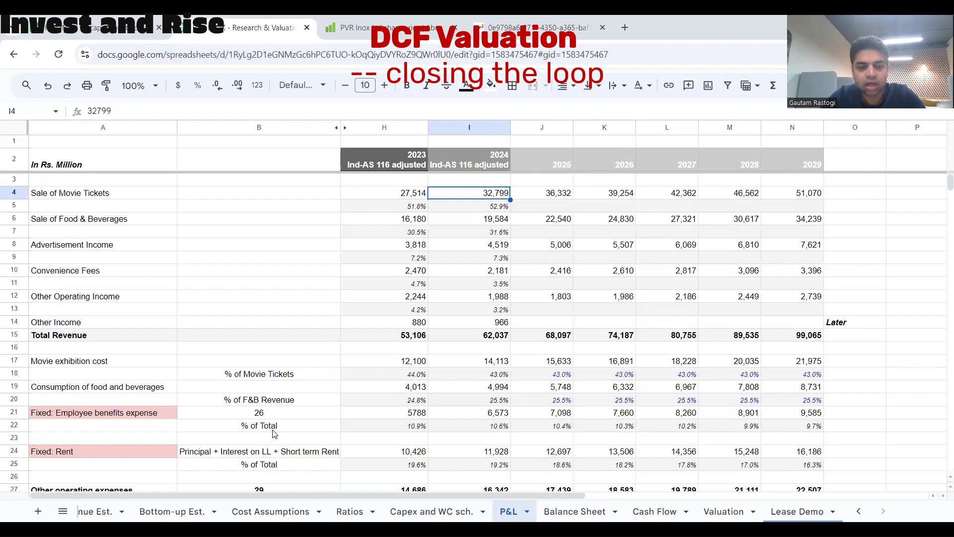
Step: Set the 2029 Occupancy in N27 of the Bottom-up Est. sheet to 26% and check its effect on the Valuation sheet
{"action": "left_click", "coordinate": [172, 511]}
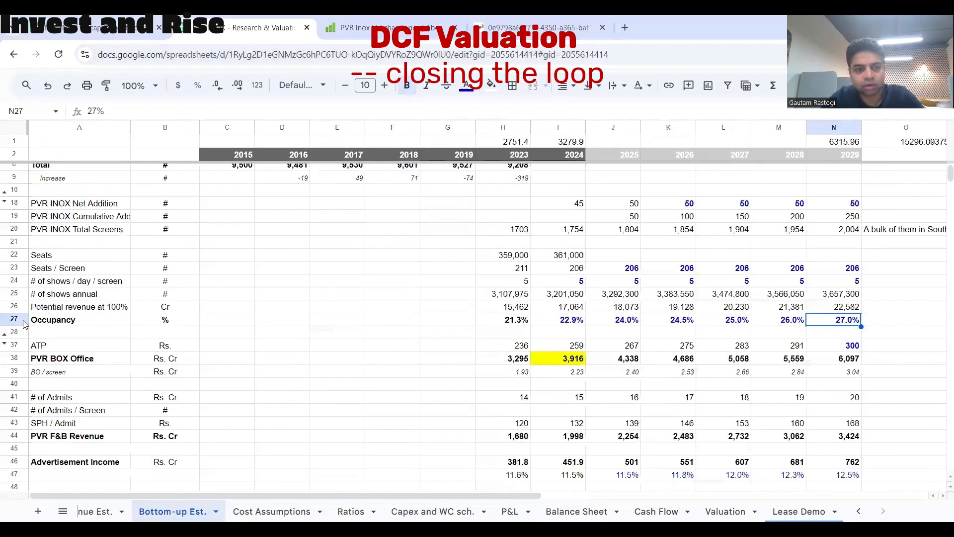
{"action": "left_click", "coordinate": [20, 320]}
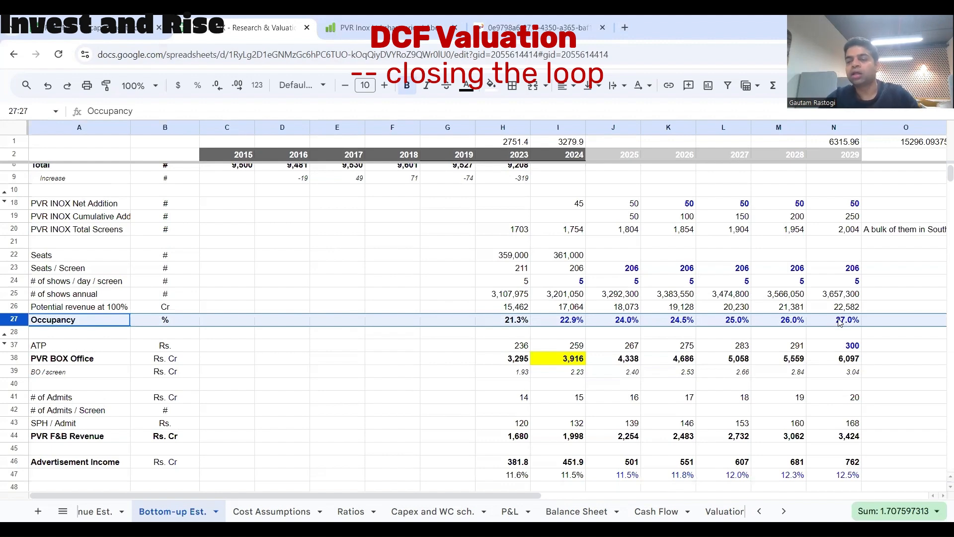
{"action": "left_click", "coordinate": [838, 319]}
{"action": "double_click", "coordinate": [838, 318]}
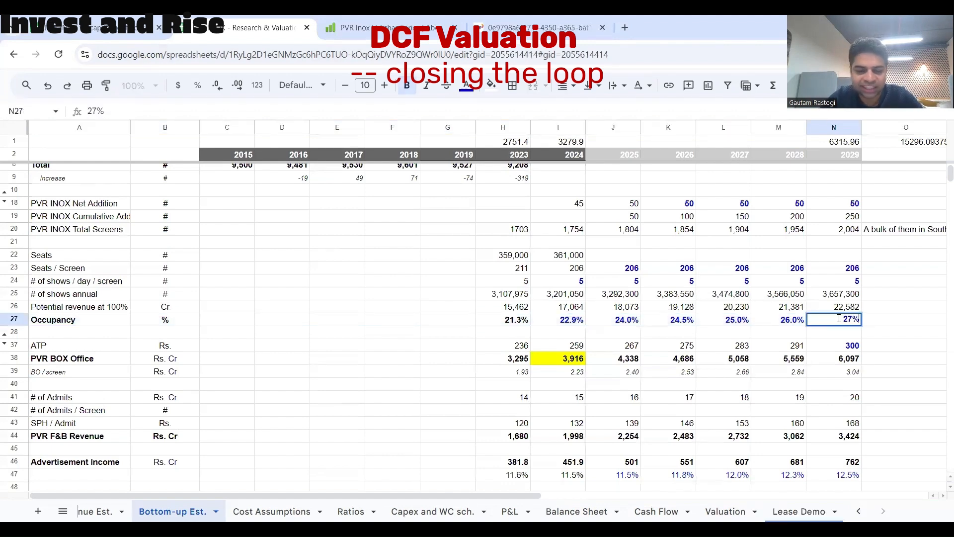
{"action": "type", "text": "2"}
{"action": "key", "text": "BackSpace"}
{"action": "key", "text": "BackSpace"}
{"action": "key", "text": "BackSpace"}
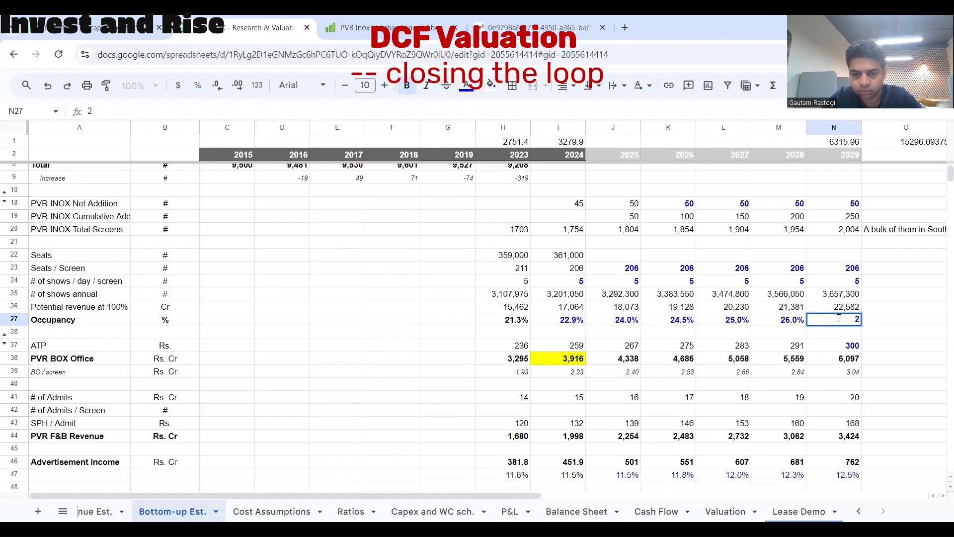
{"action": "type", "text": "6"}
{"action": "key", "text": "Return"}
{"action": "left_click", "coordinate": [840, 320]}
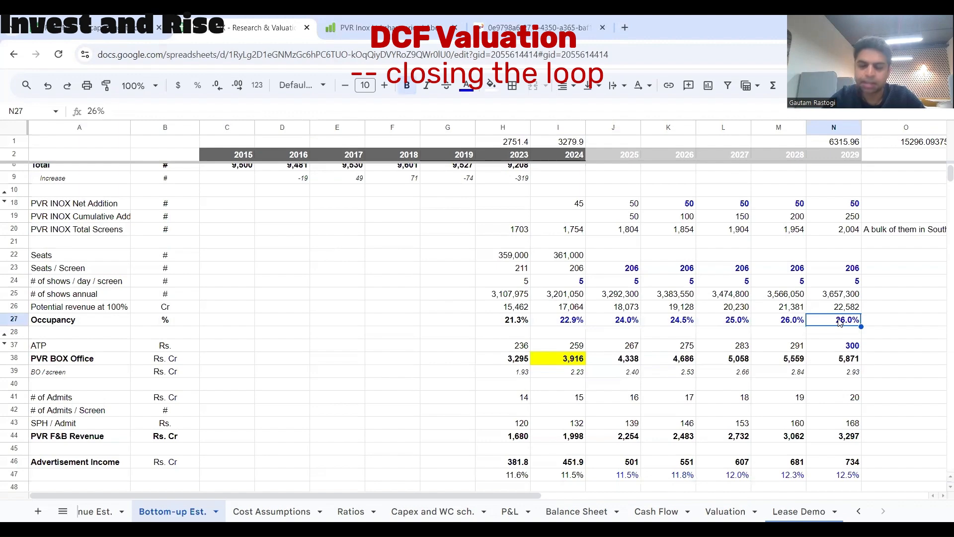
{"action": "left_click", "coordinate": [726, 511]}
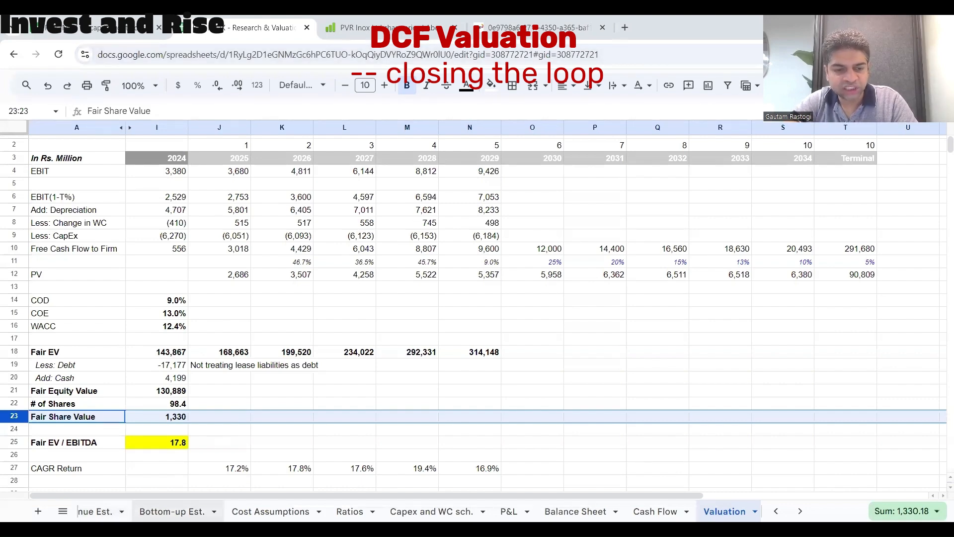
Step: Set the 2029 Occupancy in N27 of the Bottom-up Est. sheet to 27% and return to the Valuation sheet
{"action": "left_click", "coordinate": [100, 511]}
{"action": "left_click", "coordinate": [251, 511]}
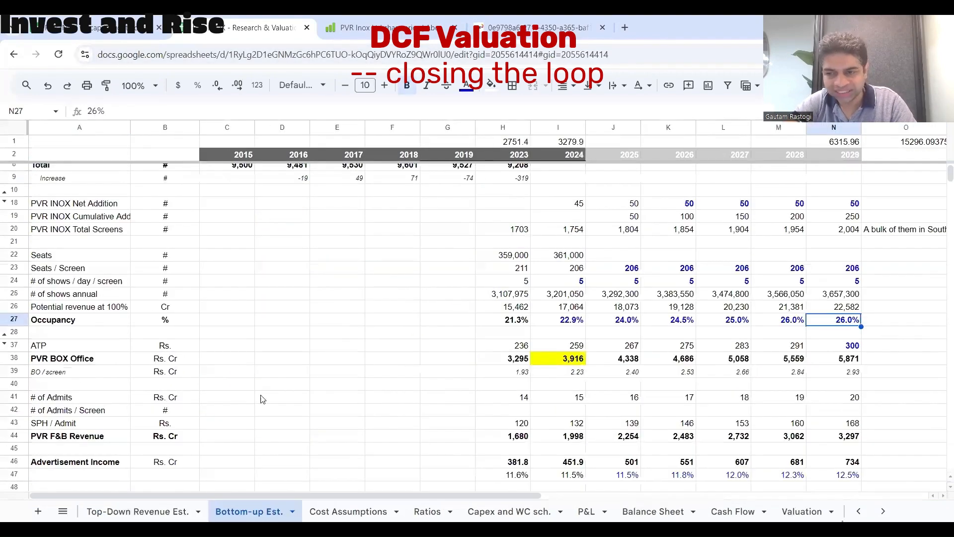
{"action": "type", "text": "27"}
{"action": "key", "text": "Return"}
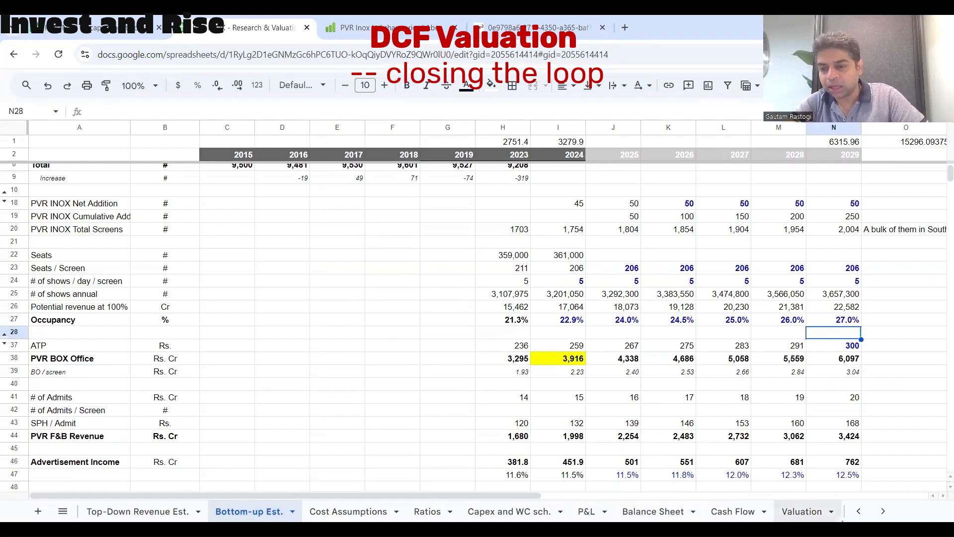
{"action": "left_click", "coordinate": [801, 512]}
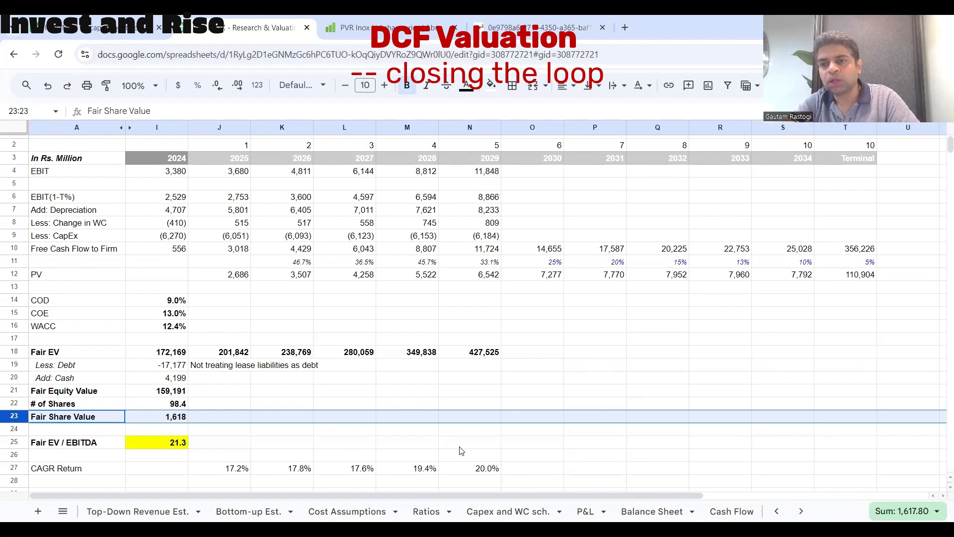